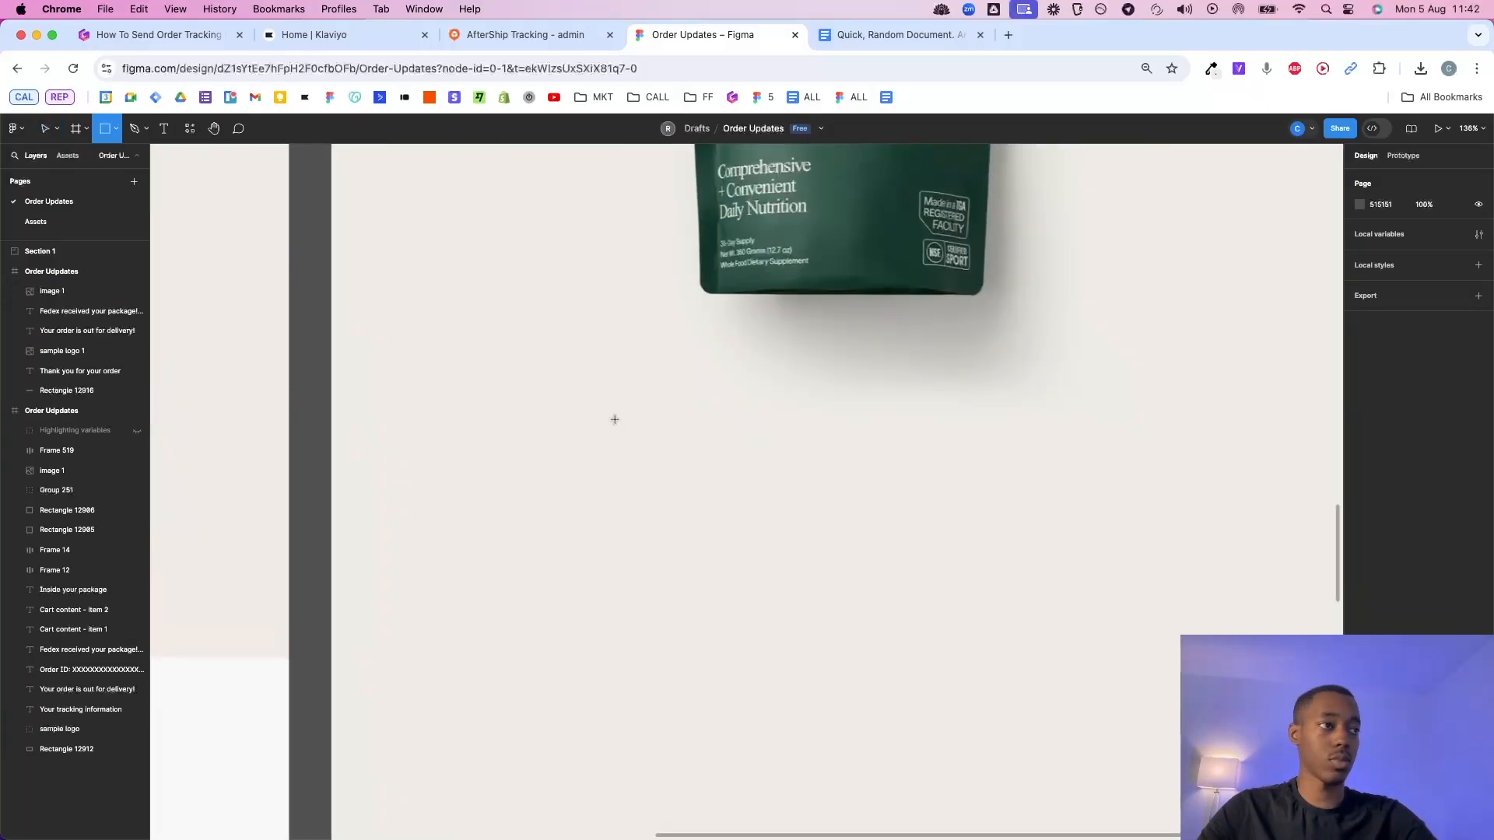
{"action": "left_click", "coordinate": [1178, 387]}
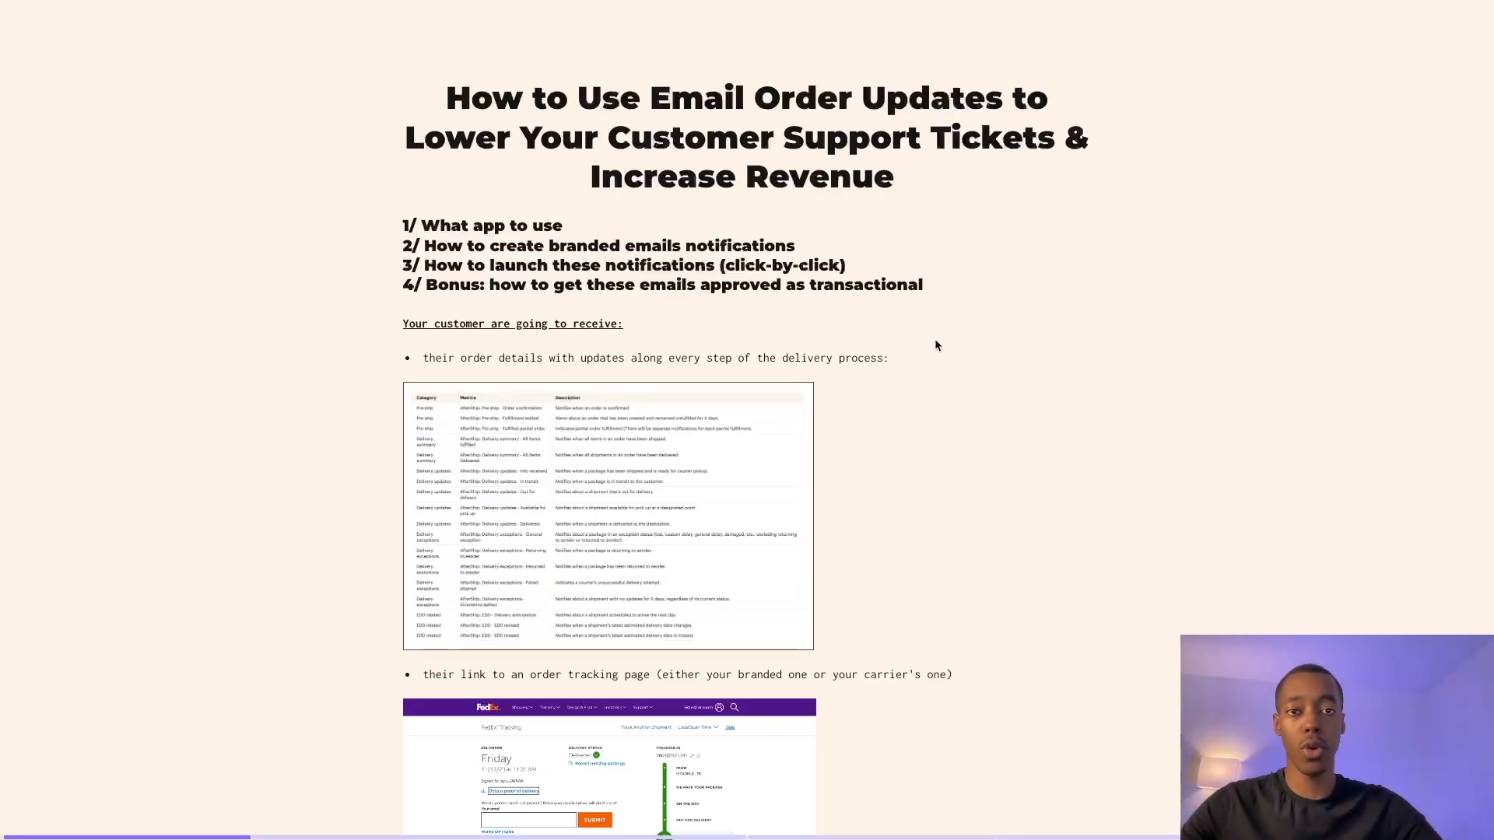
Examine the guide's enlarged images of the notification metrics table, the FedEx tracking page and the VIP subscription offer.
{"action": "scroll", "coordinate": [929, 222], "scroll_direction": "down", "scroll_amount": 3}
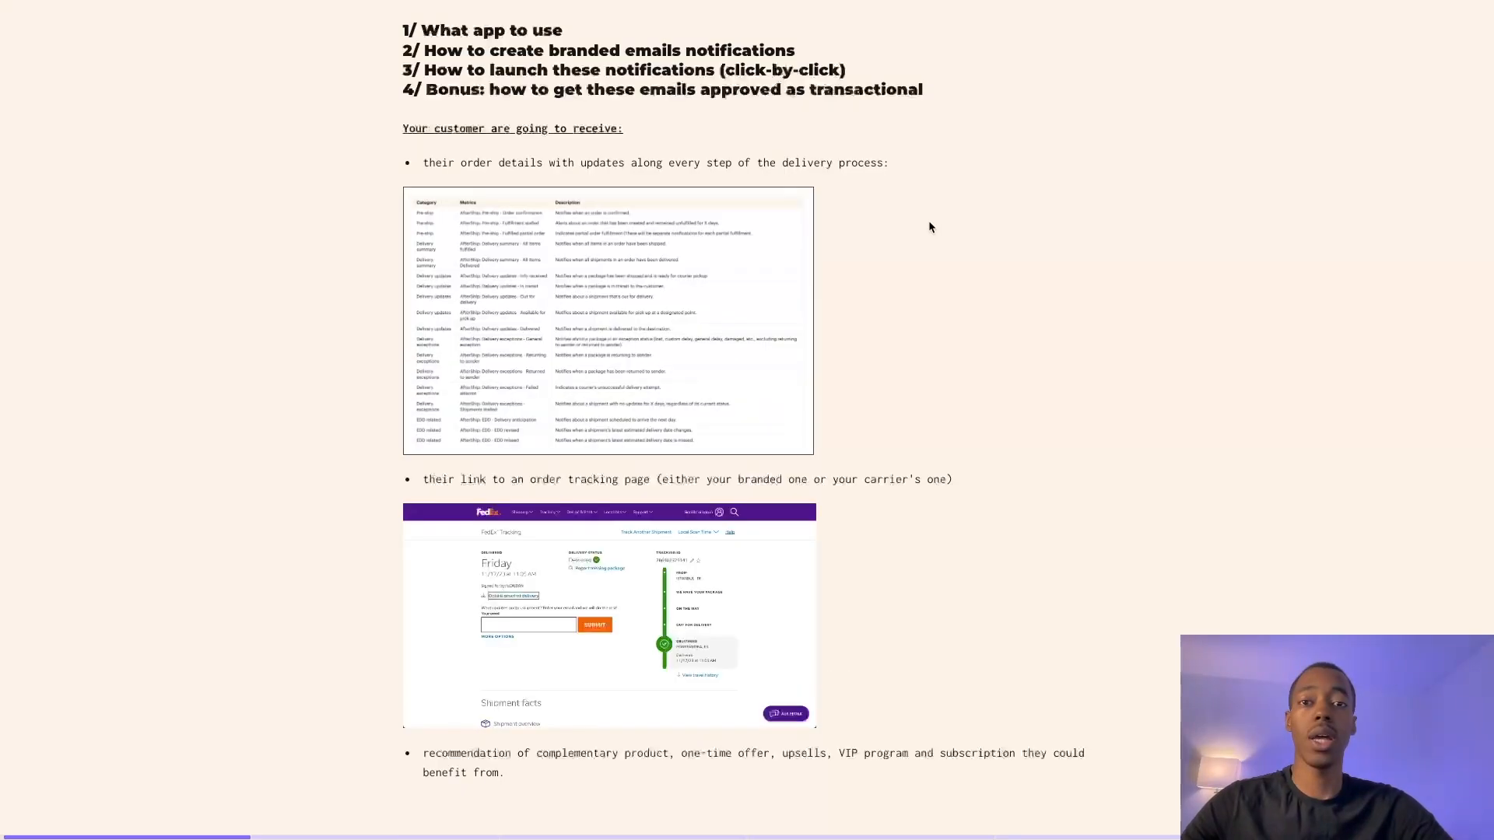
{"action": "left_click", "coordinate": [685, 251]}
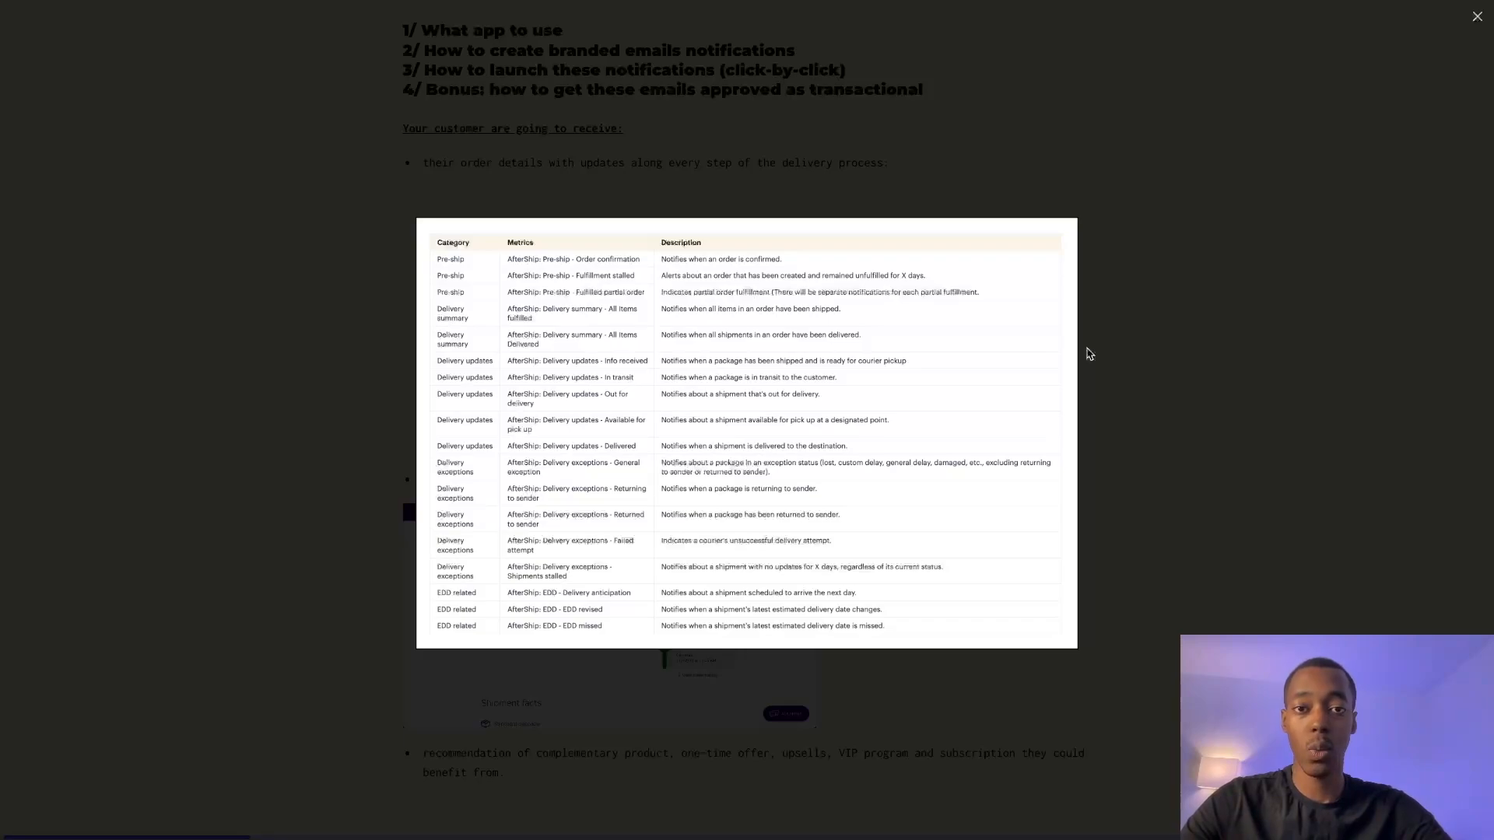
{"action": "left_click", "coordinate": [1209, 319]}
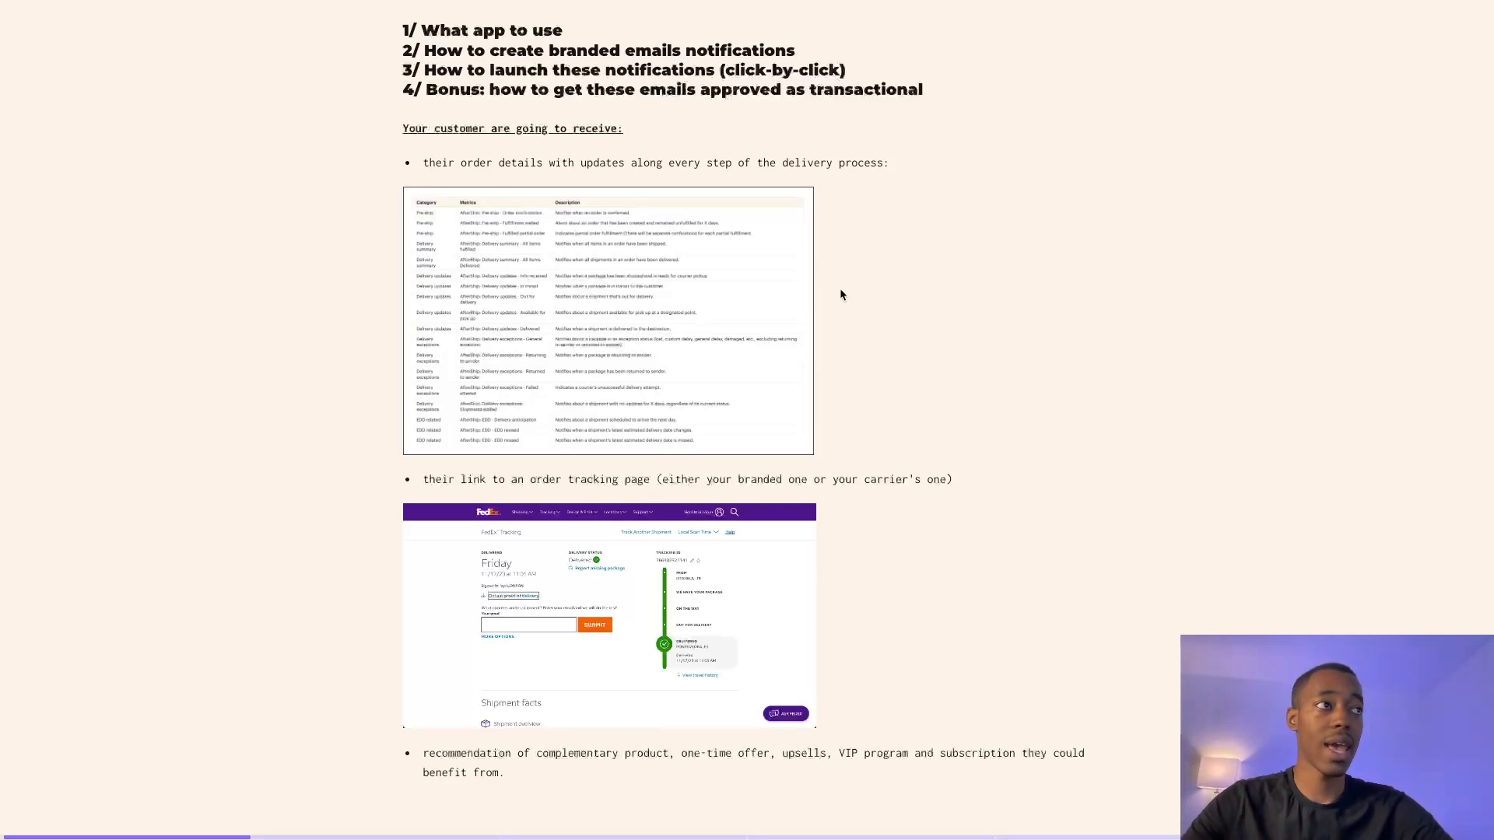
{"action": "scroll", "coordinate": [871, 432], "scroll_direction": "down", "scroll_amount": 2}
{"action": "left_click", "coordinate": [675, 401]}
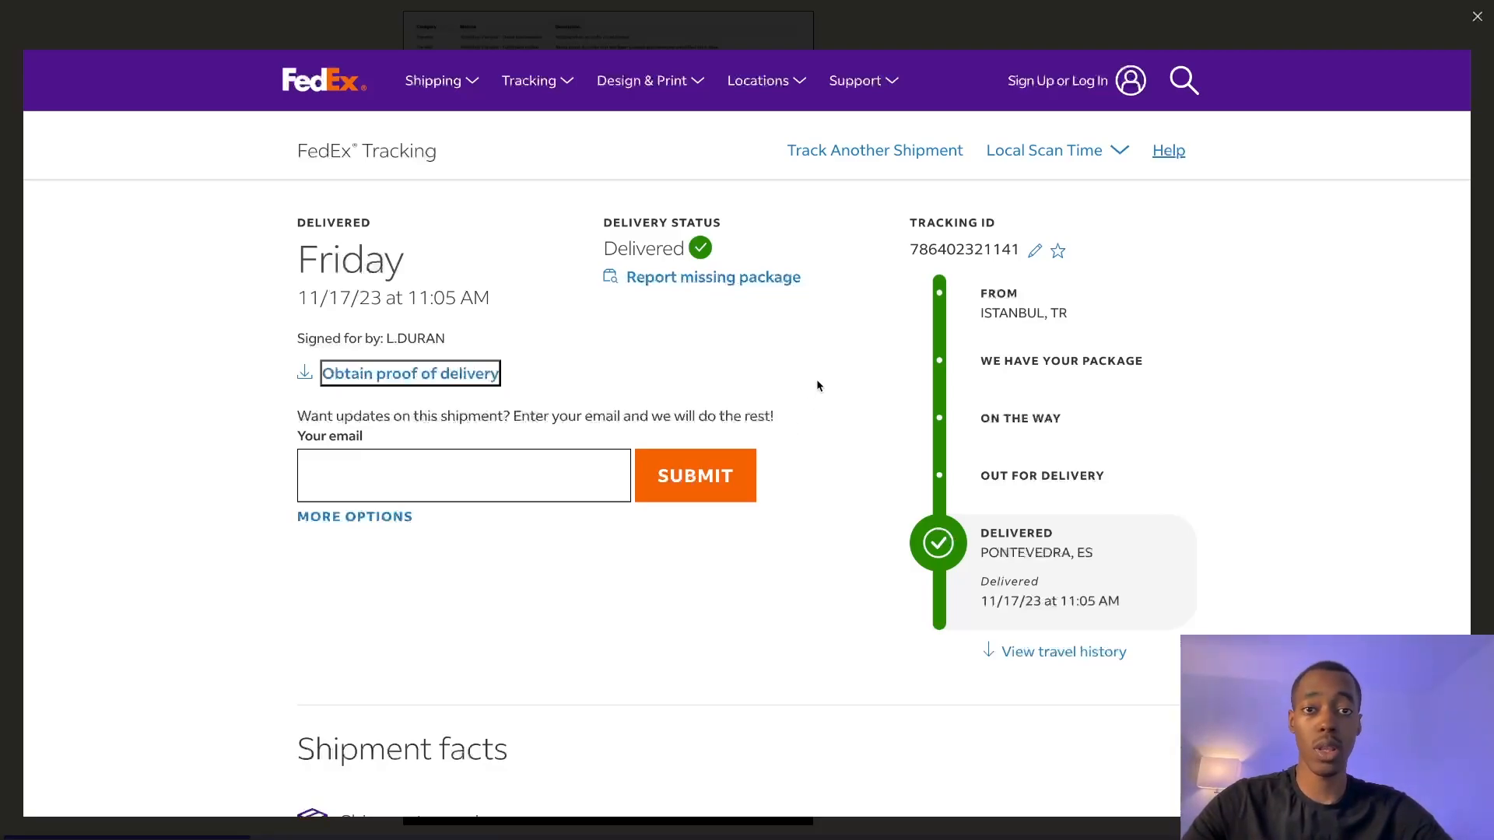
{"action": "scroll", "coordinate": [1249, 56], "scroll_direction": "down", "scroll_amount": 2}
{"action": "left_click", "coordinate": [639, 610]}
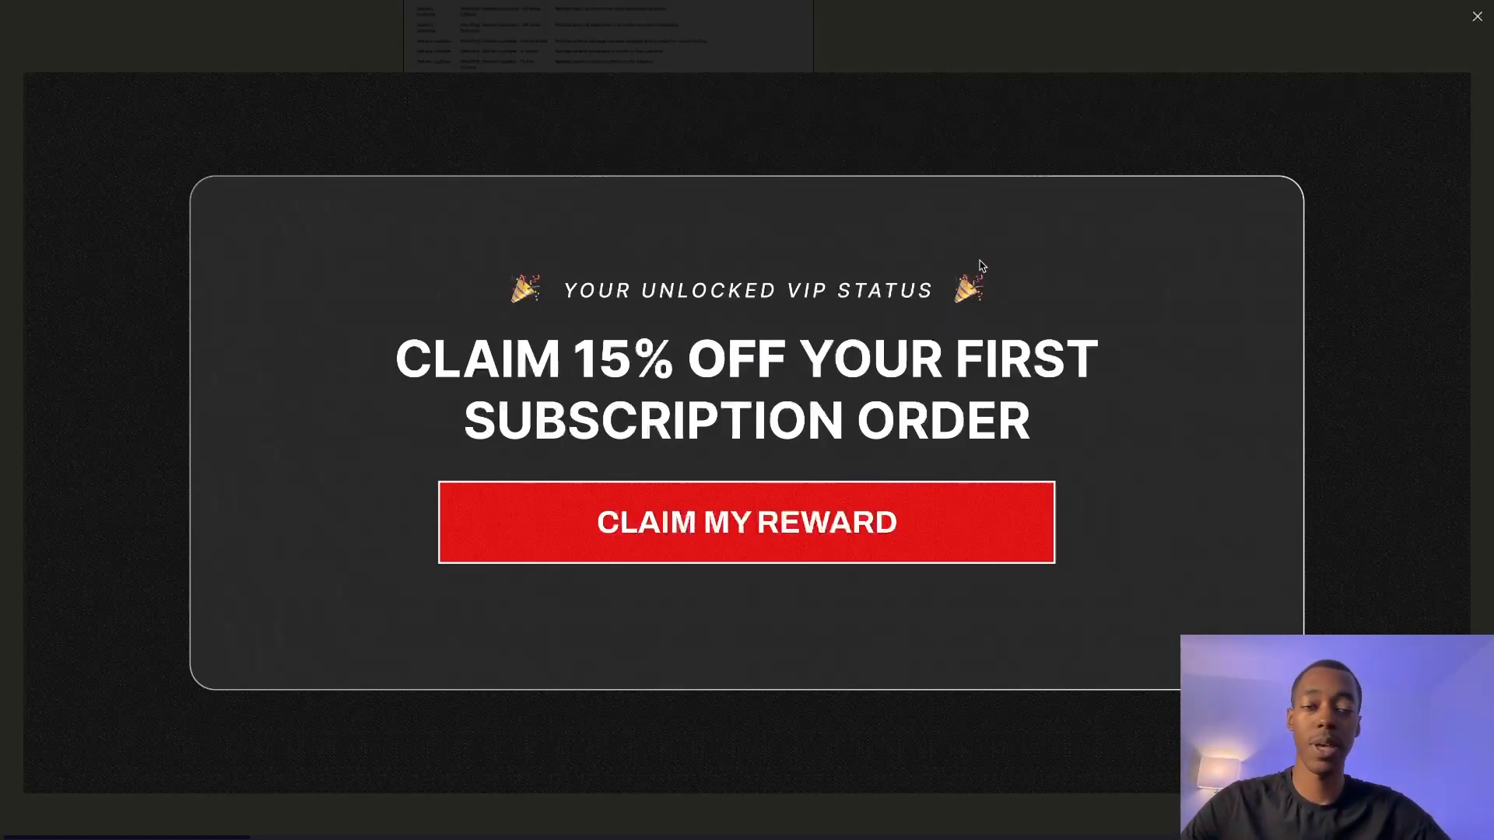
{"action": "left_click", "coordinate": [1037, 90]}
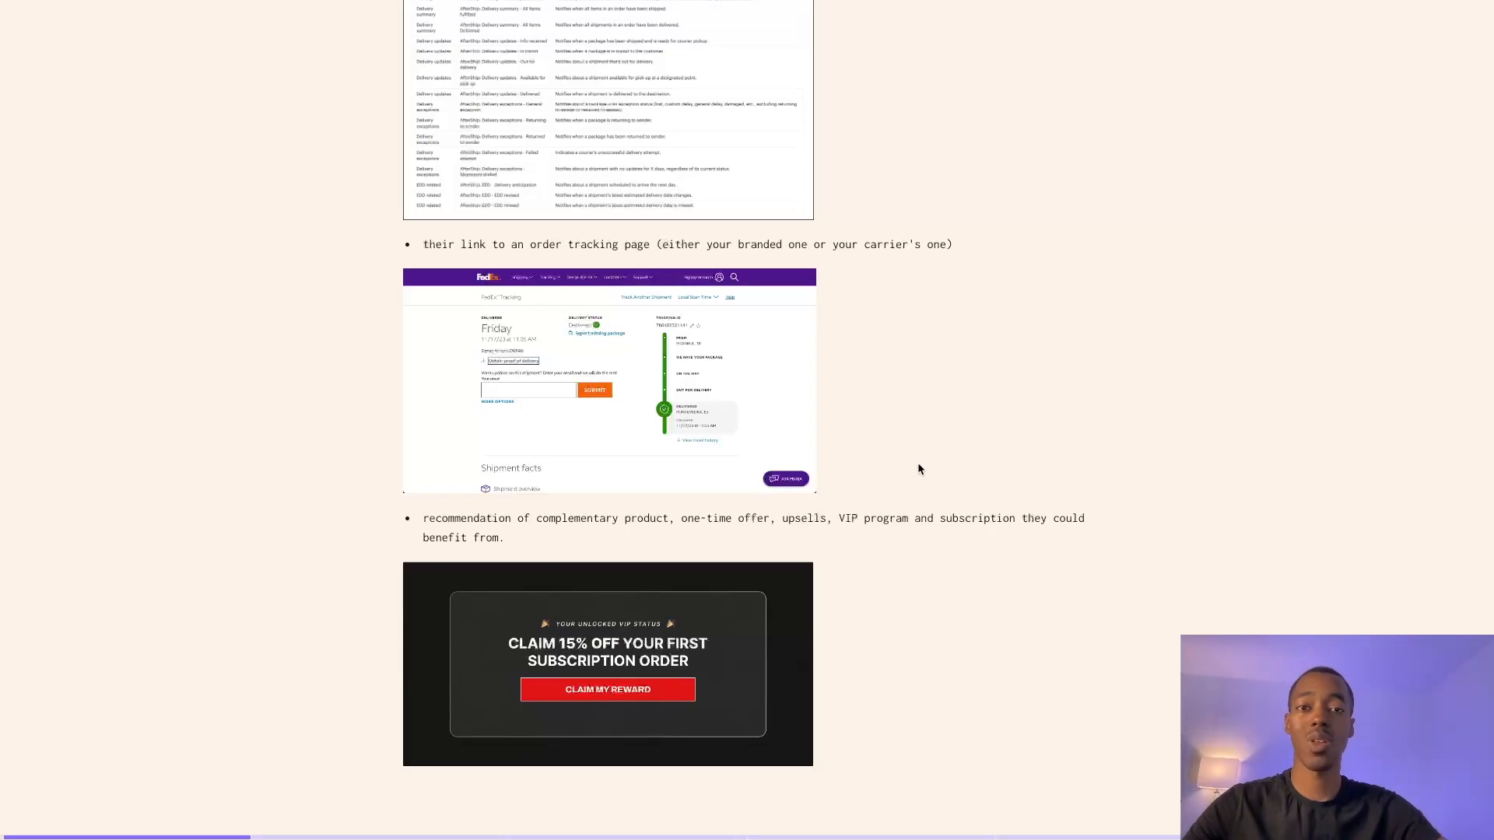
{"action": "scroll", "coordinate": [917, 469], "scroll_direction": "down", "scroll_amount": 1}
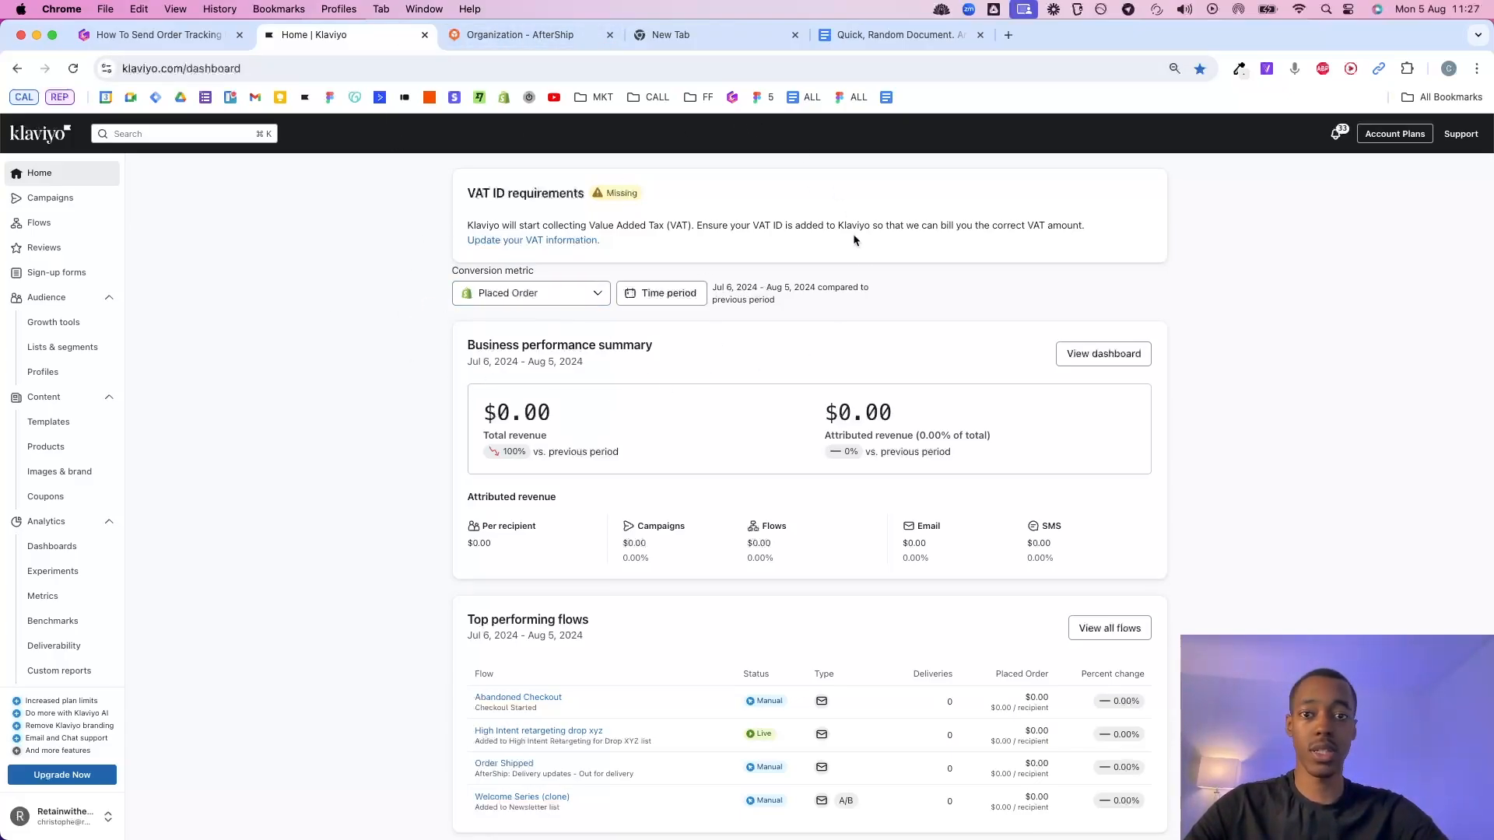
Load klaviyo.com in the empty browser tab, open its sign-up form and try to create an account.
{"action": "left_click", "coordinate": [759, 33]}
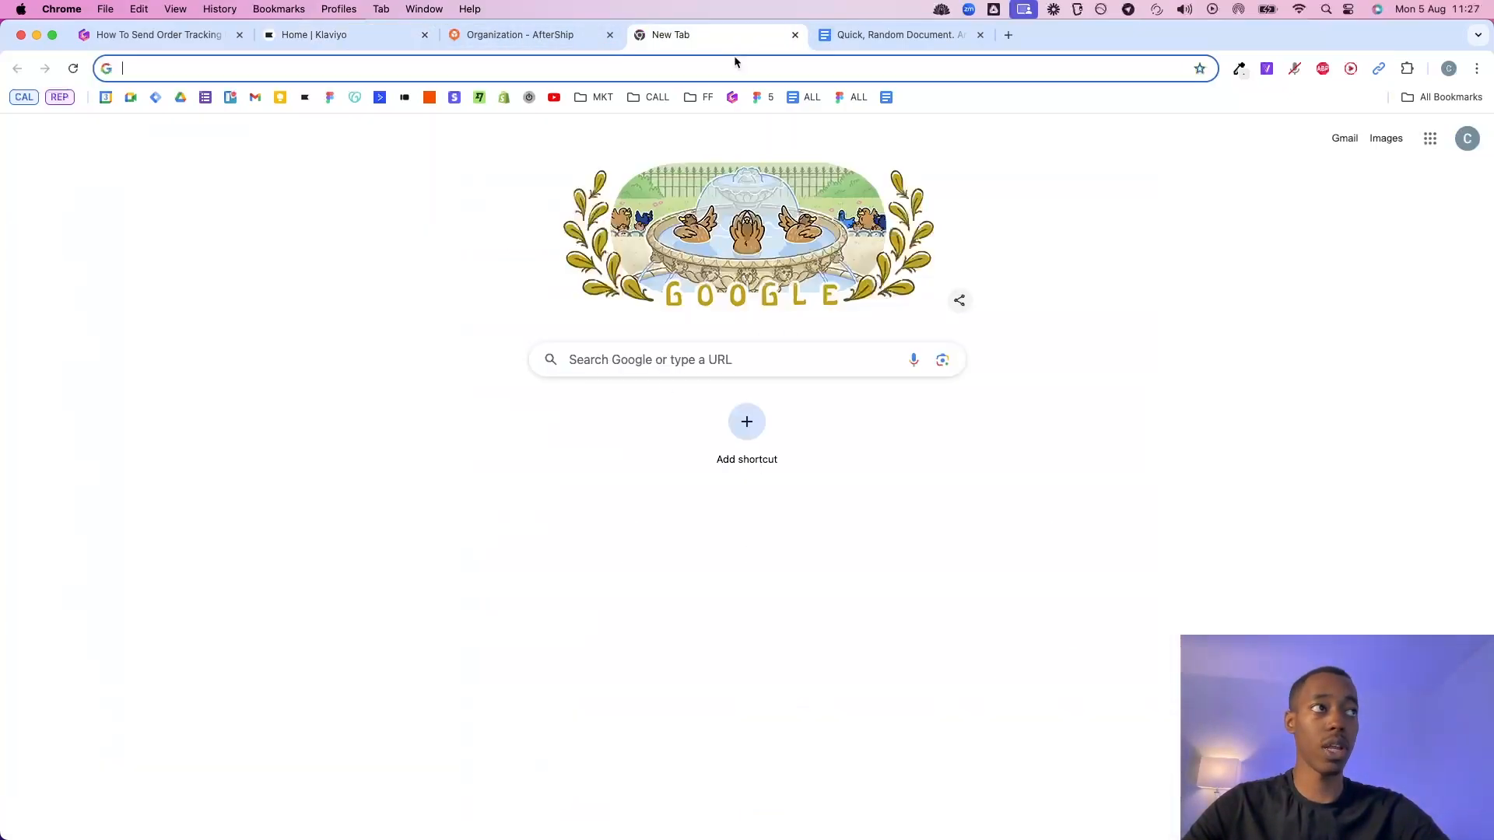
{"action": "type", "text": "klaviyo"}
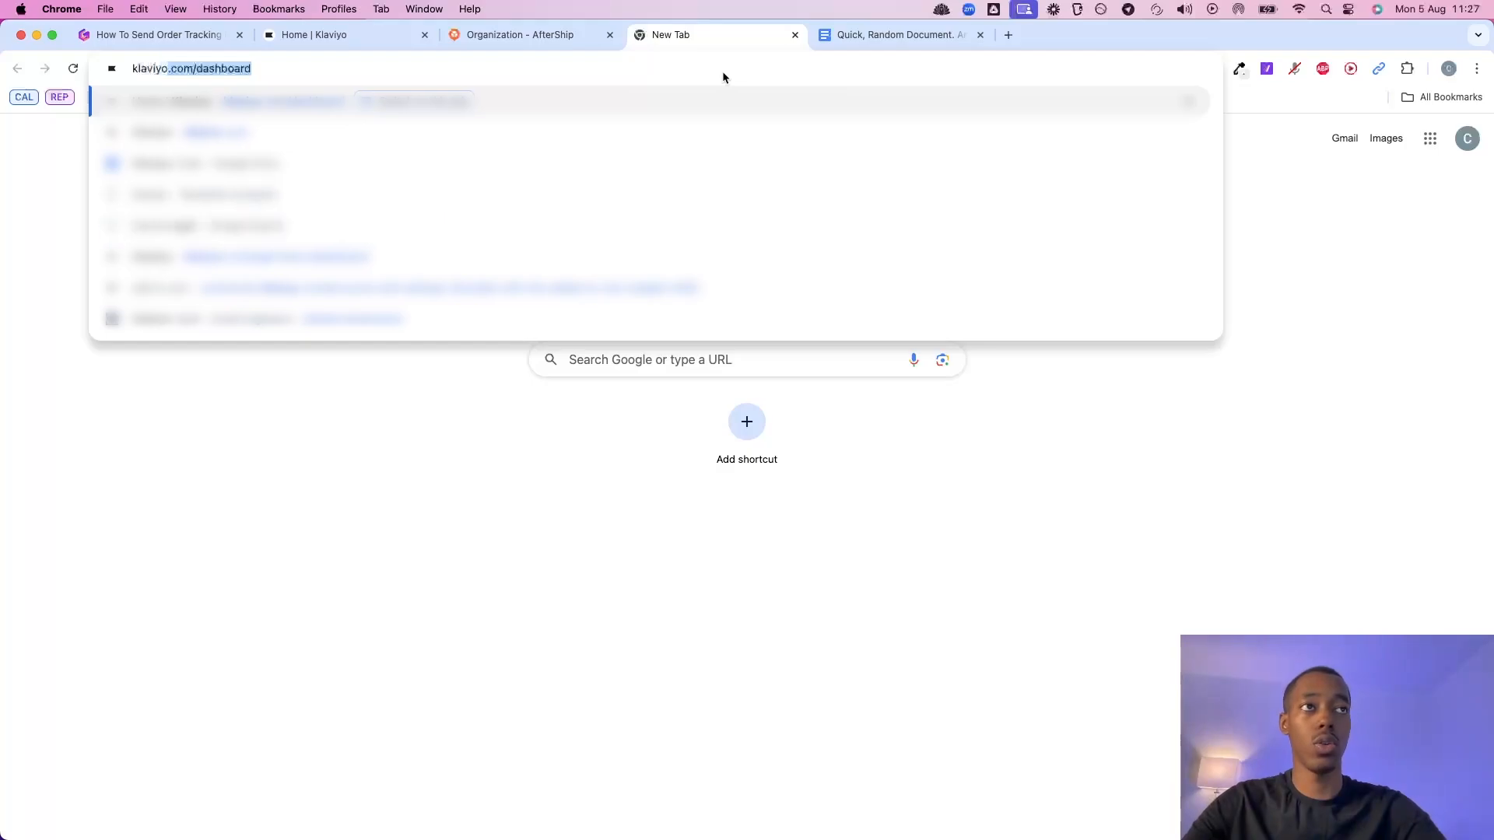
{"action": "type", "text": ".com"}
{"action": "key", "text": "Return"}
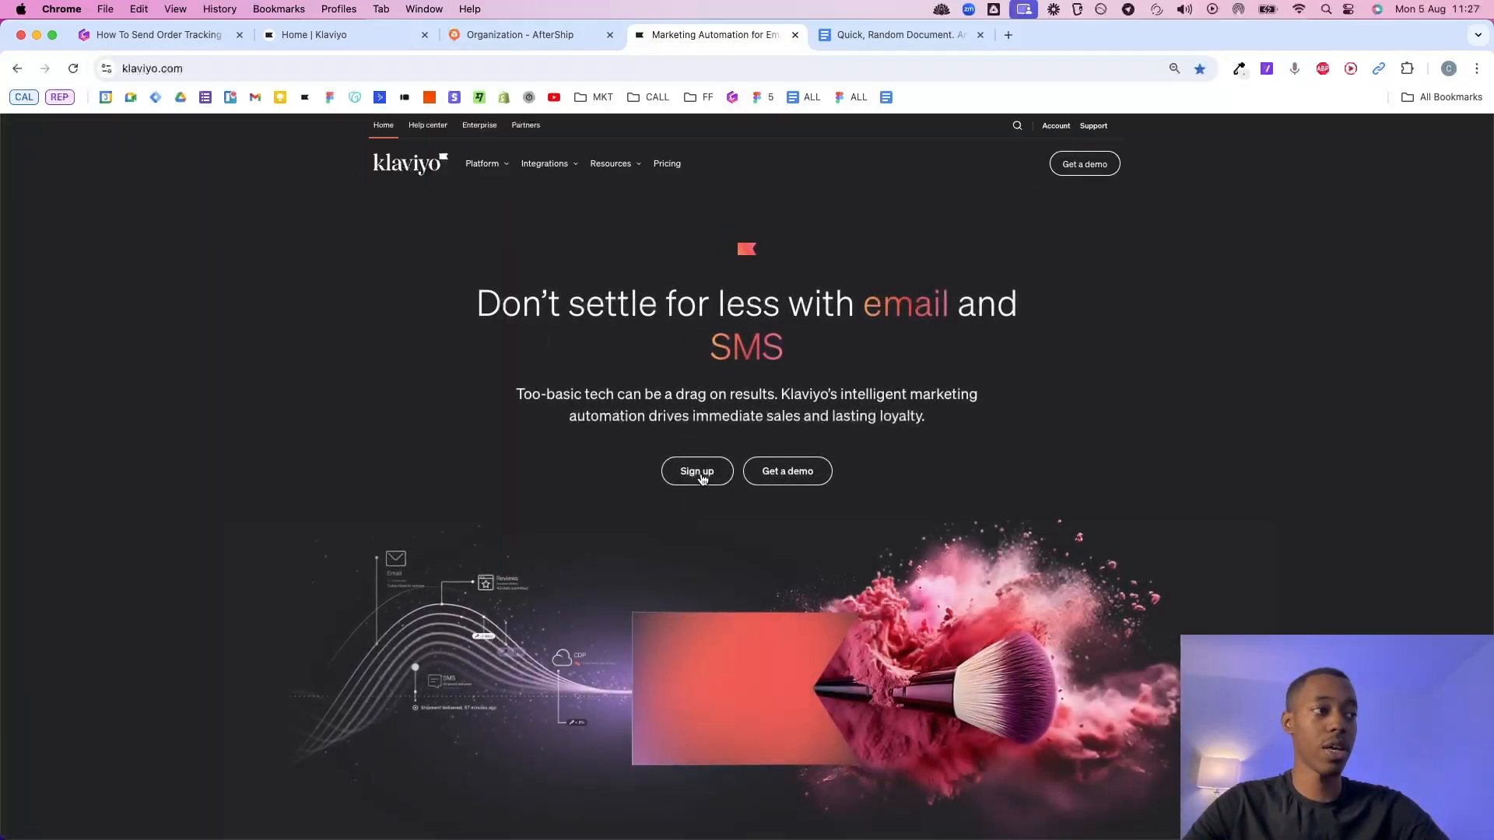
{"action": "left_click", "coordinate": [697, 481]}
{"action": "scroll", "coordinate": [881, 656], "scroll_direction": "down", "scroll_amount": 4}
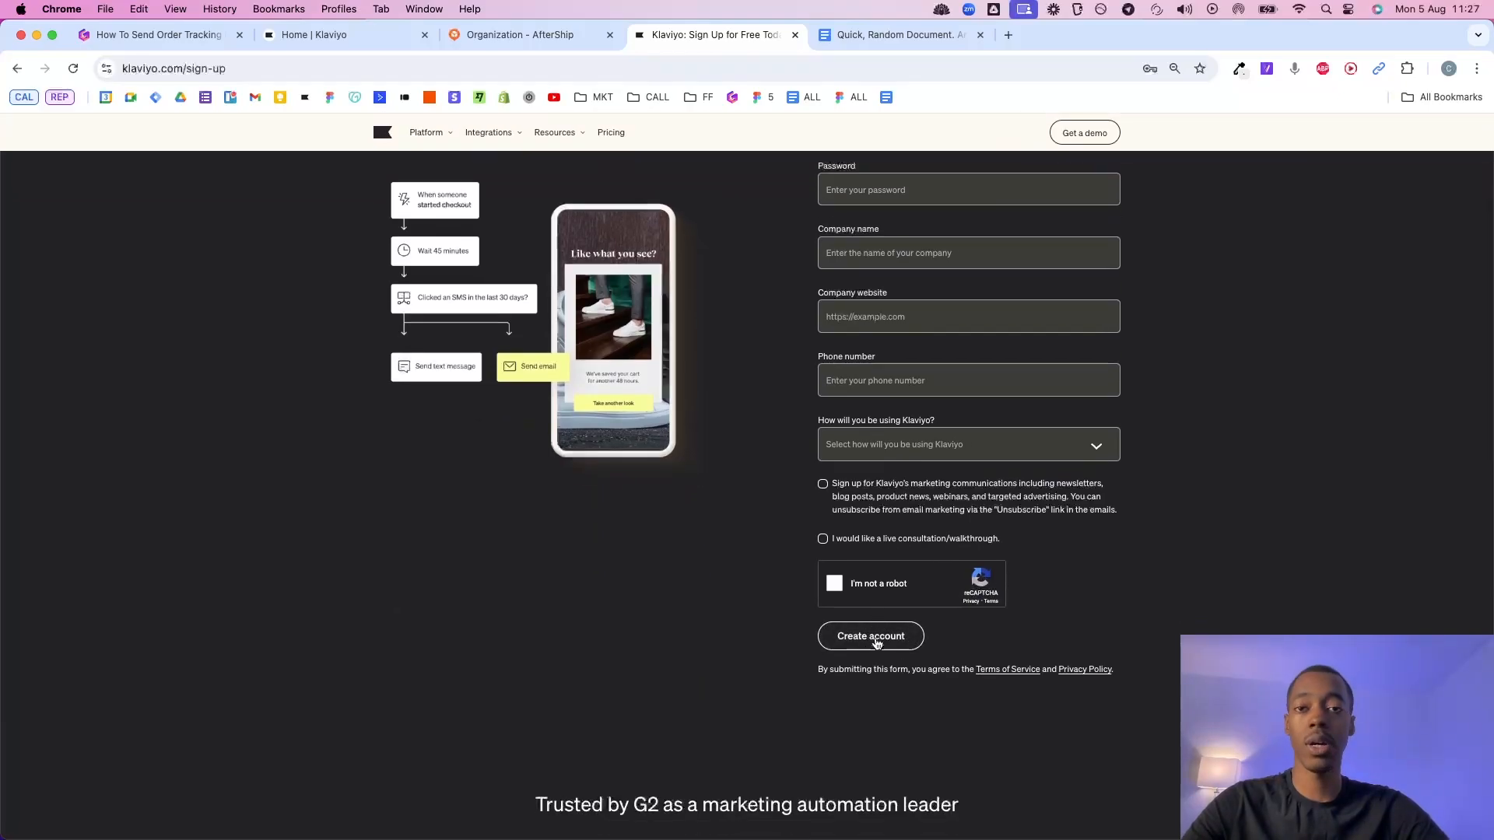
{"action": "left_click", "coordinate": [870, 636]}
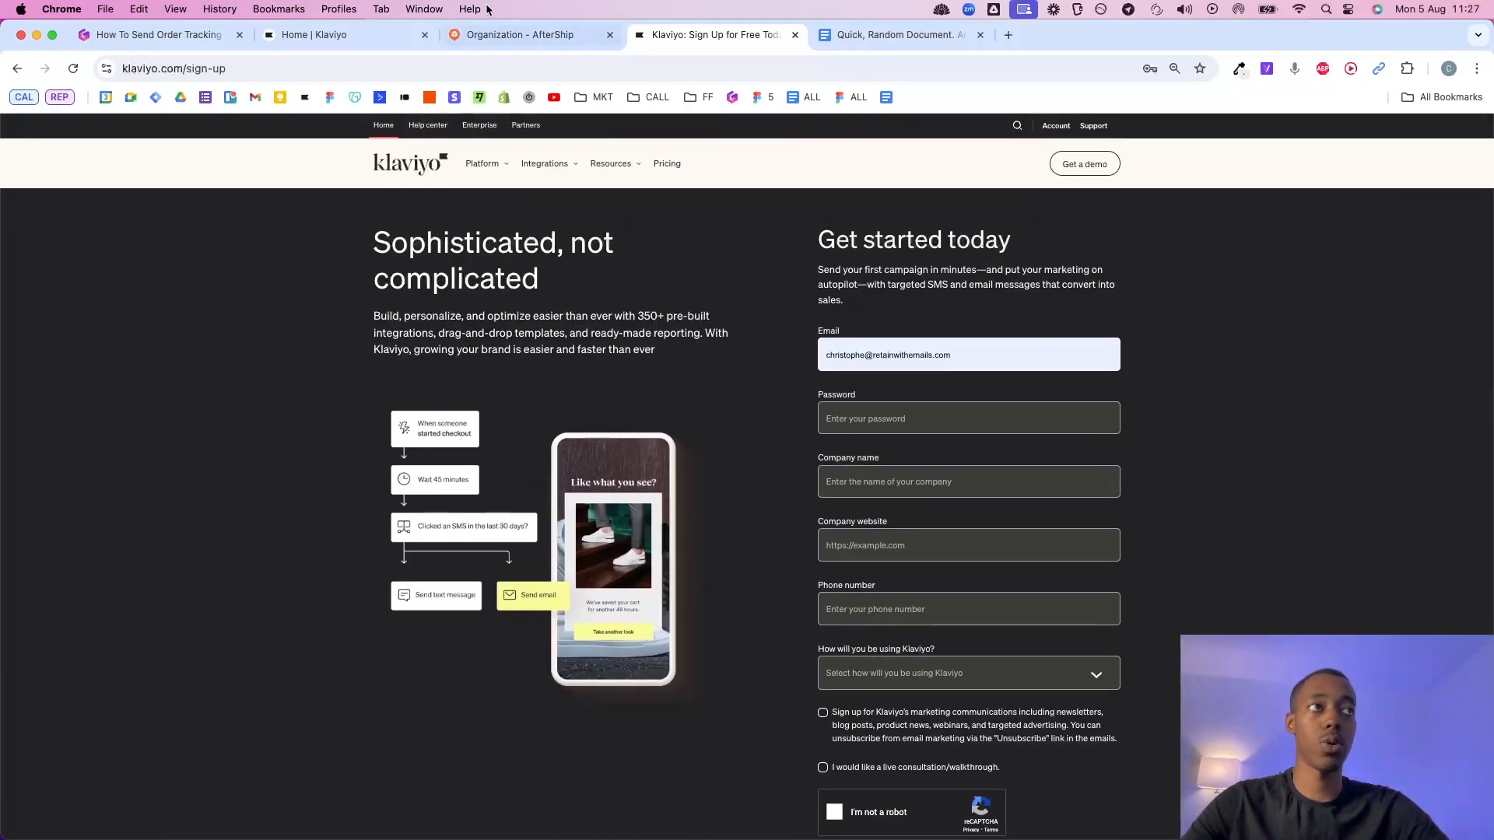
Search Google for "aftership" in the Klaviyo sign-up tab and open the official AfterShip website.
{"action": "left_click", "coordinate": [496, 35]}
{"action": "left_click", "coordinate": [642, 38]}
{"action": "left_click", "coordinate": [554, 39]}
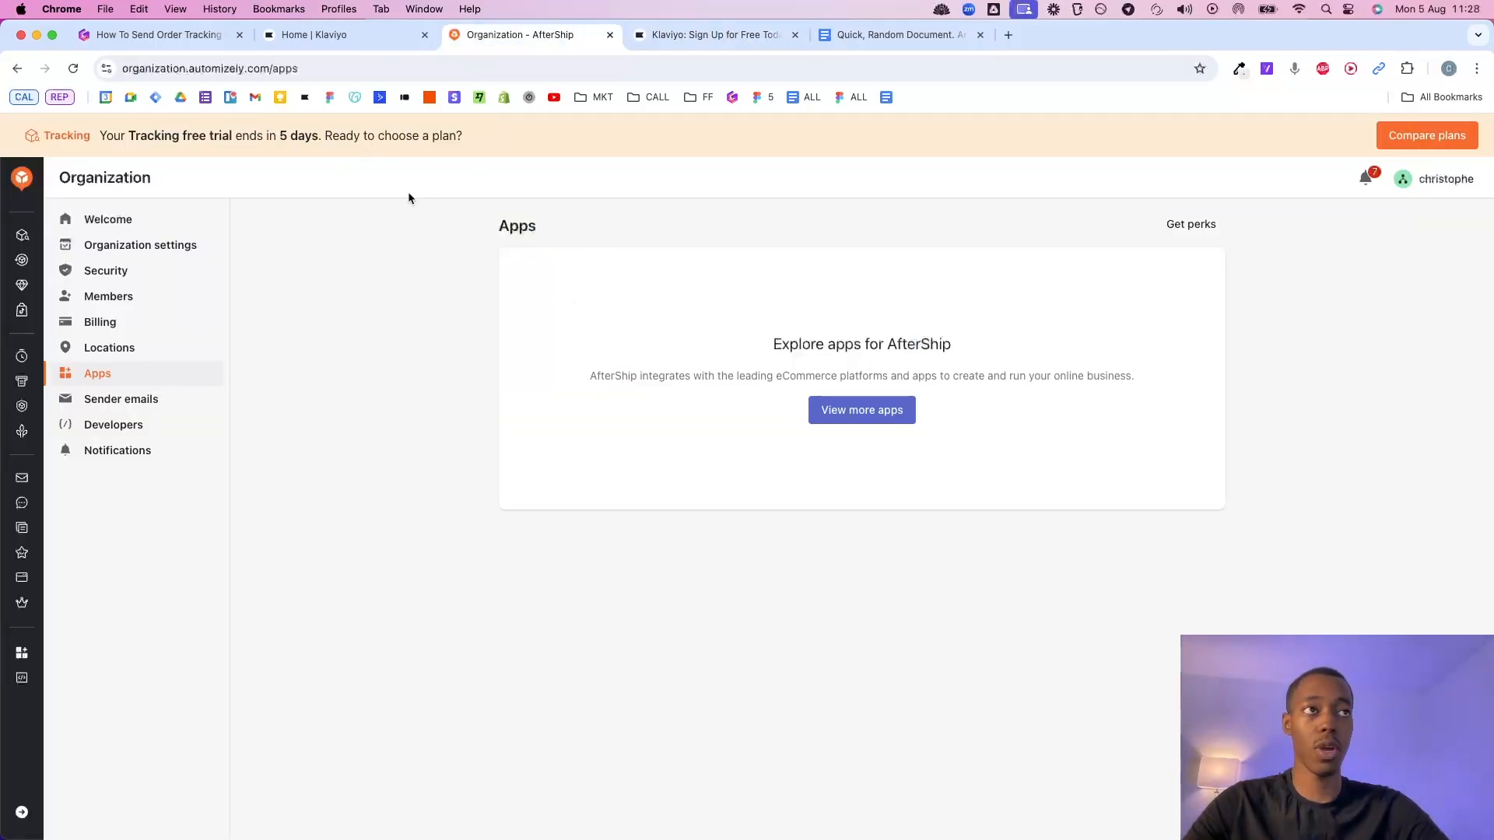
{"action": "left_click", "coordinate": [669, 35]}
{"action": "left_click", "coordinate": [656, 67]}
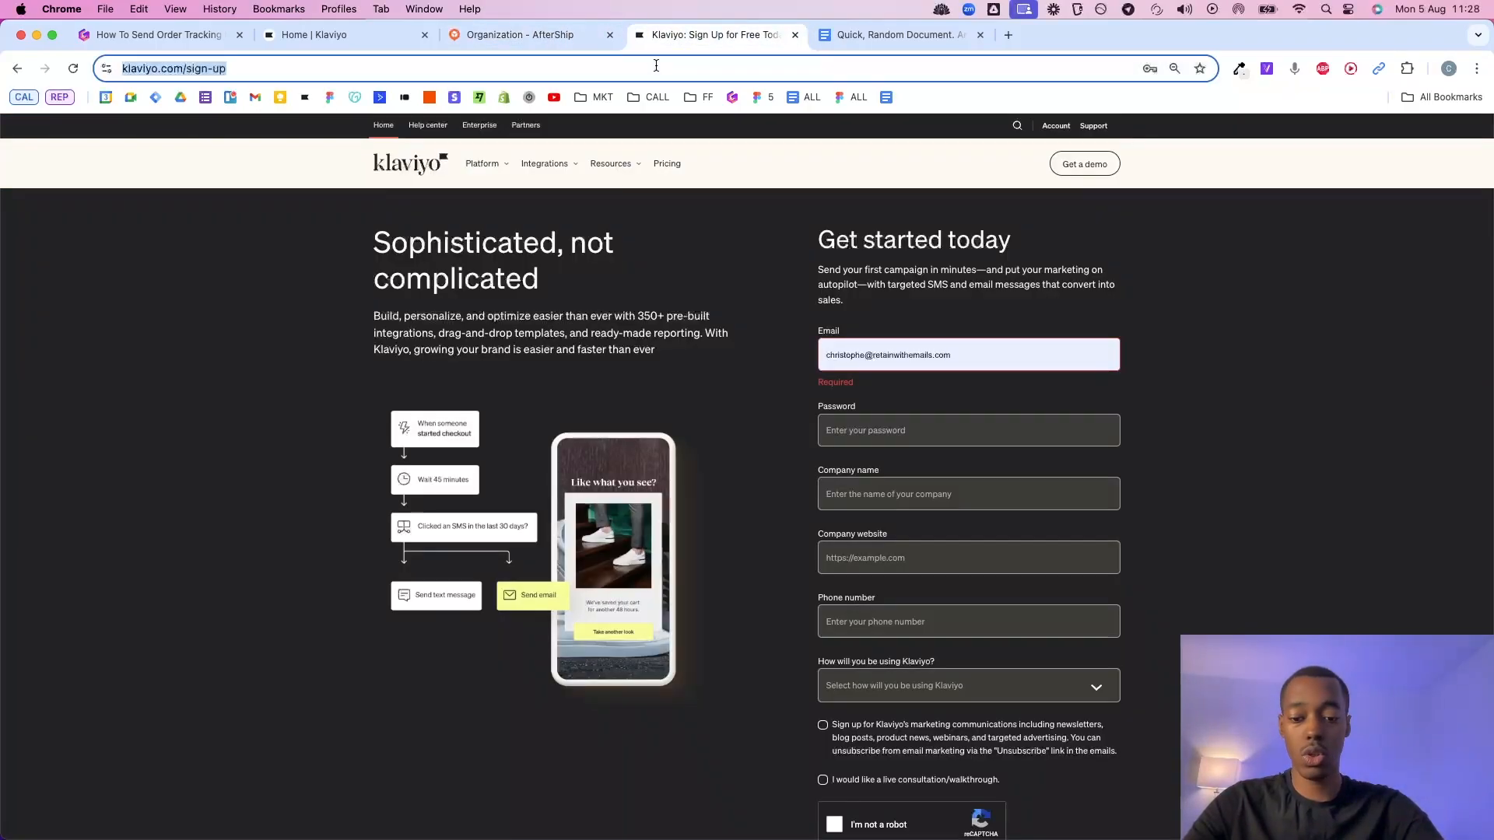
{"action": "type", "text": "aftership"}
{"action": "key", "text": "Return"}
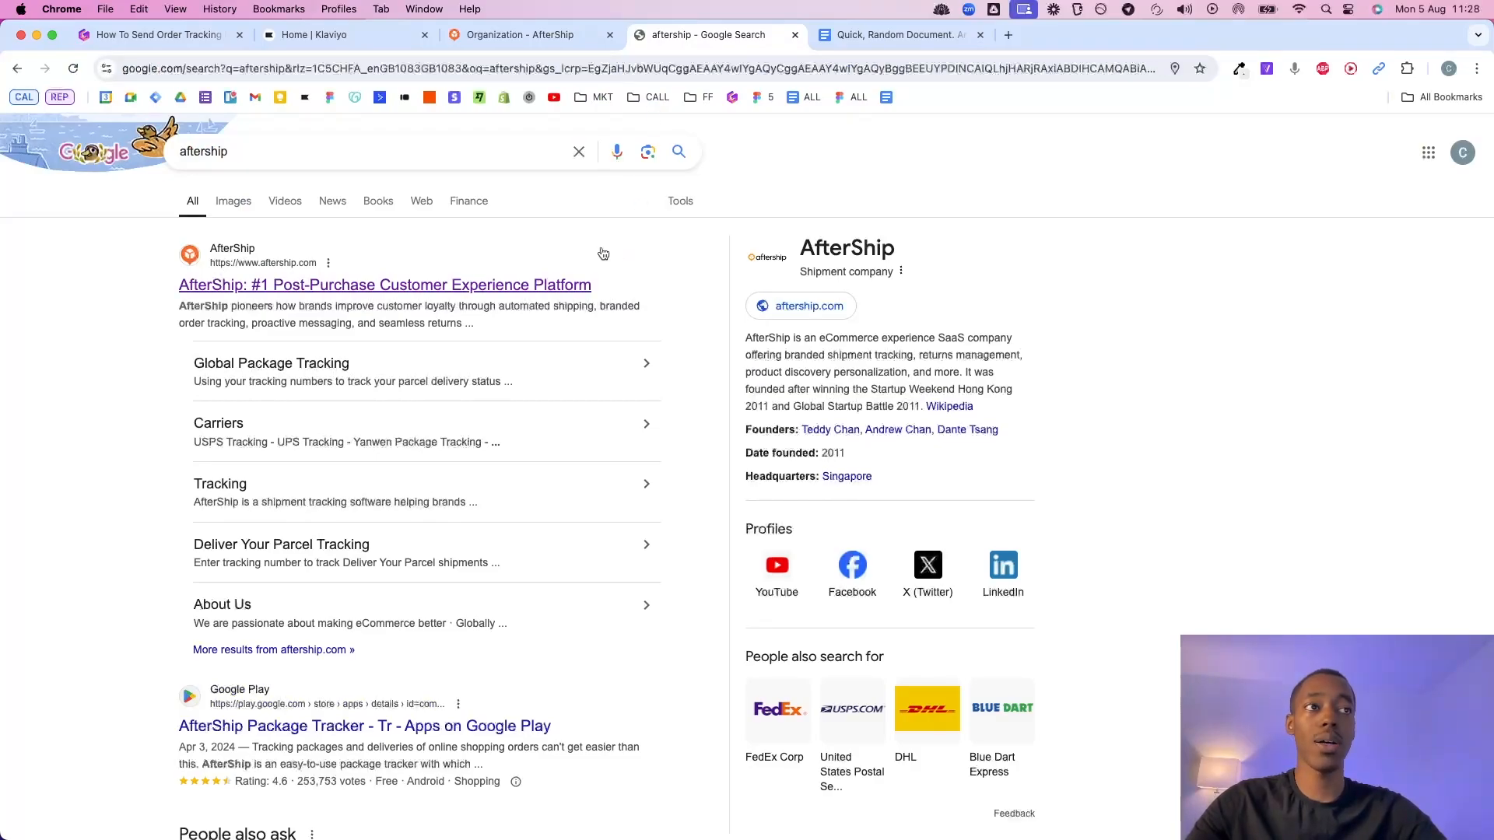
{"action": "left_click", "coordinate": [484, 288]}
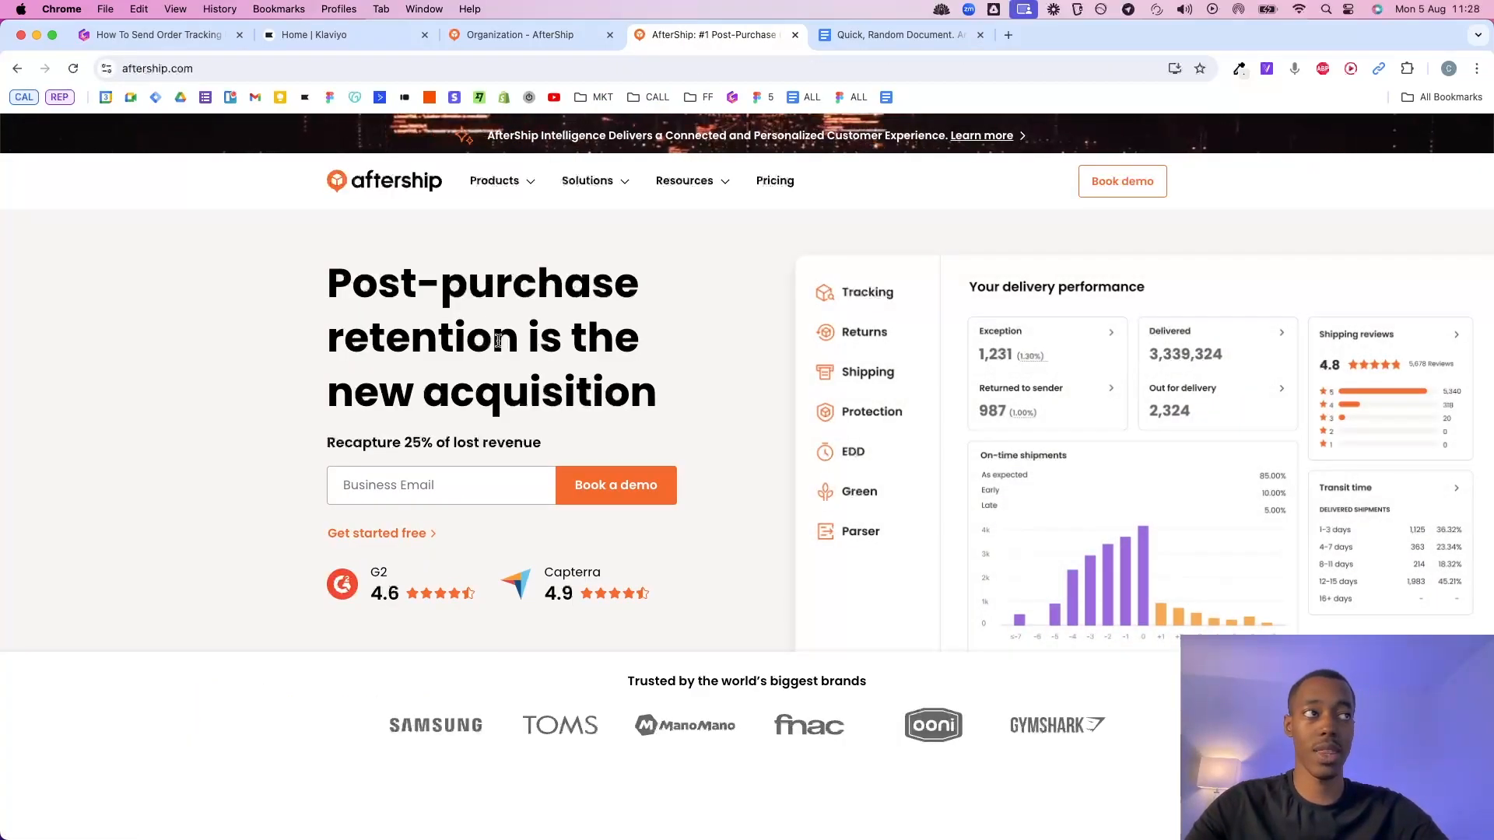
Open AfterShip's Tracking product page and go to the existing account's admin.
{"action": "mouse_move", "coordinate": [517, 183]}
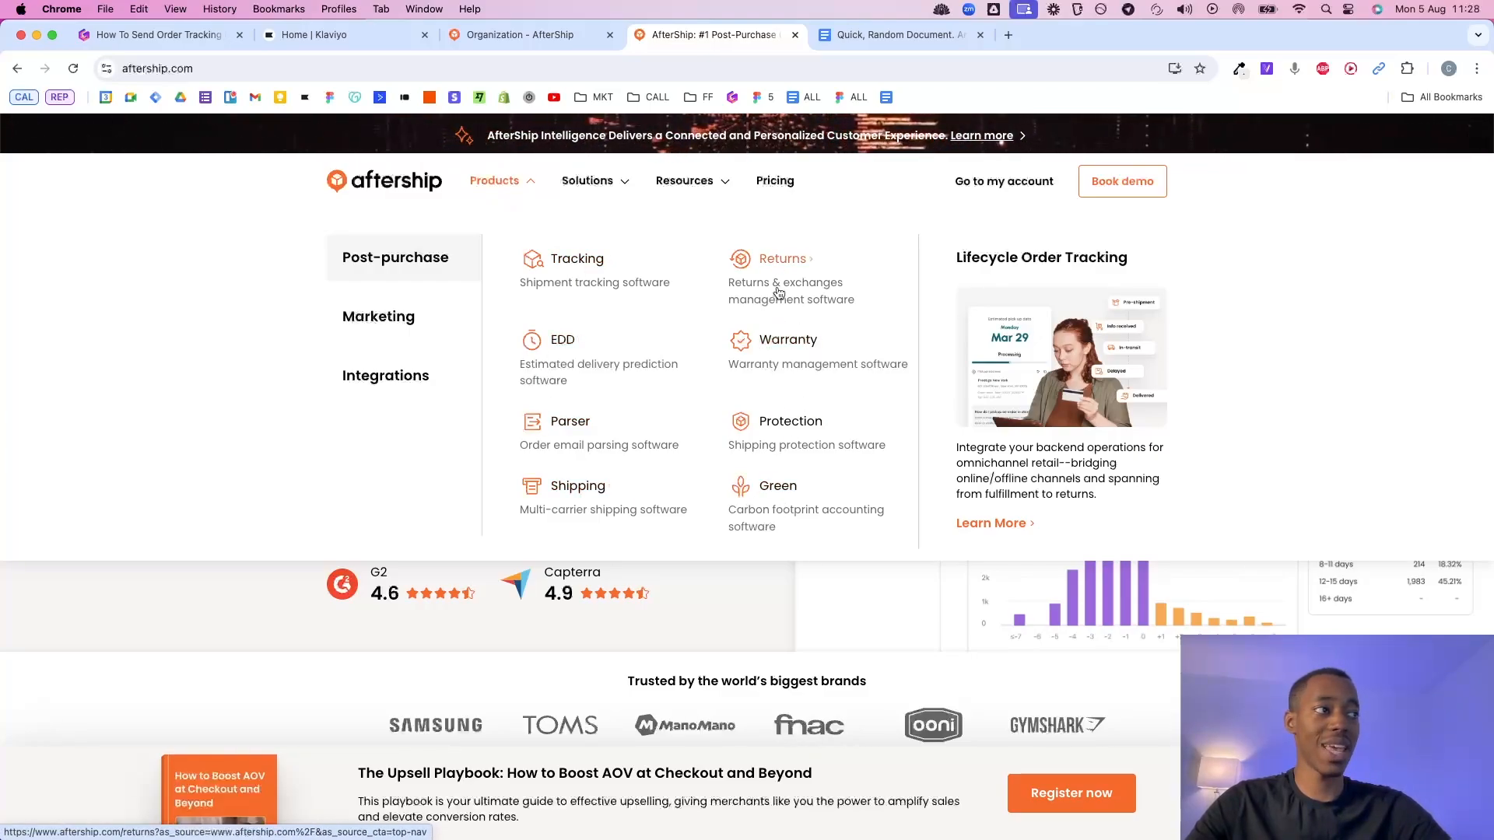
{"action": "left_click", "coordinate": [568, 258]}
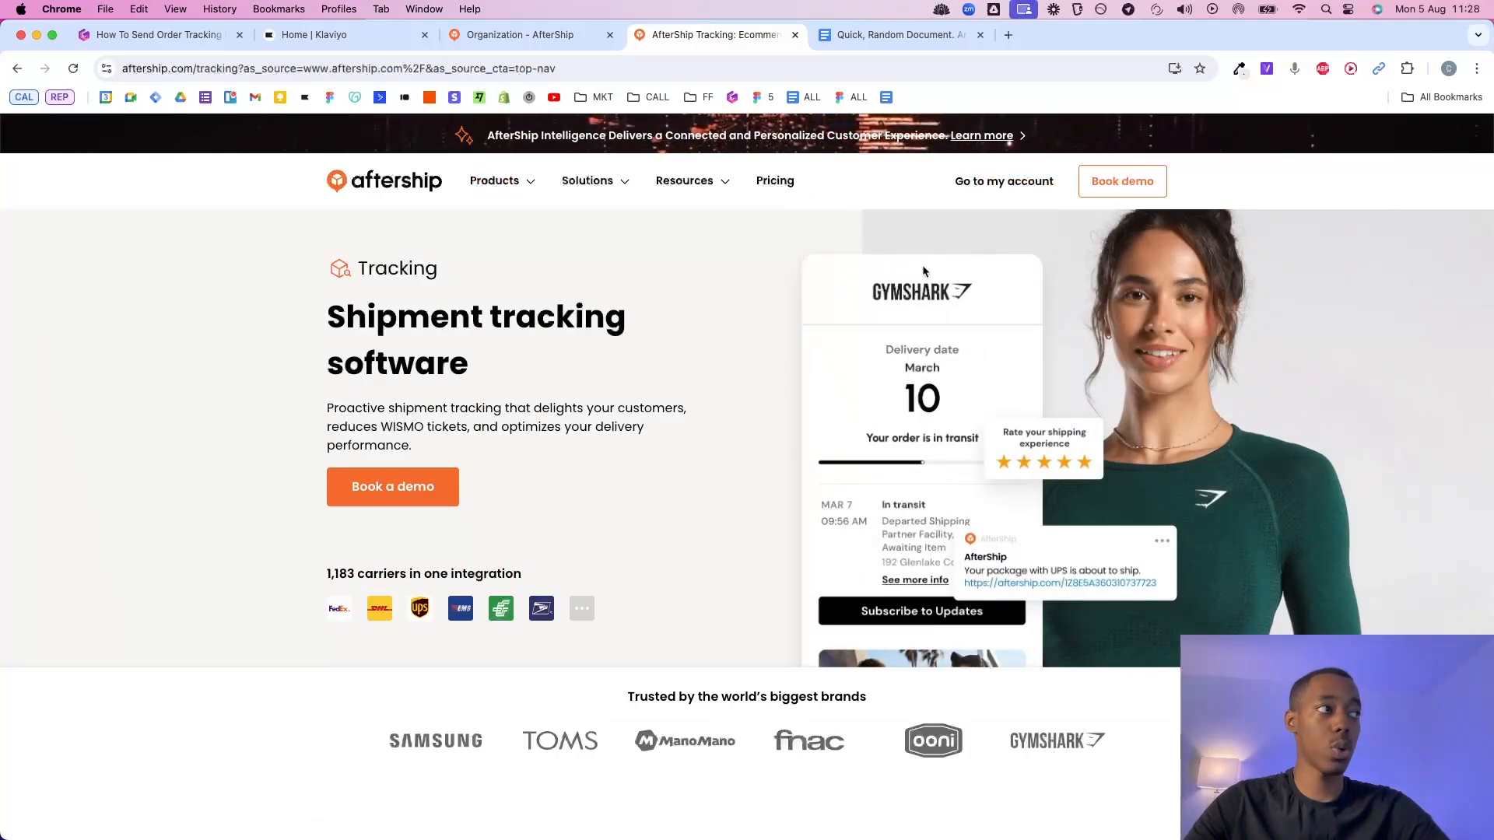
{"action": "left_click", "coordinate": [1002, 182]}
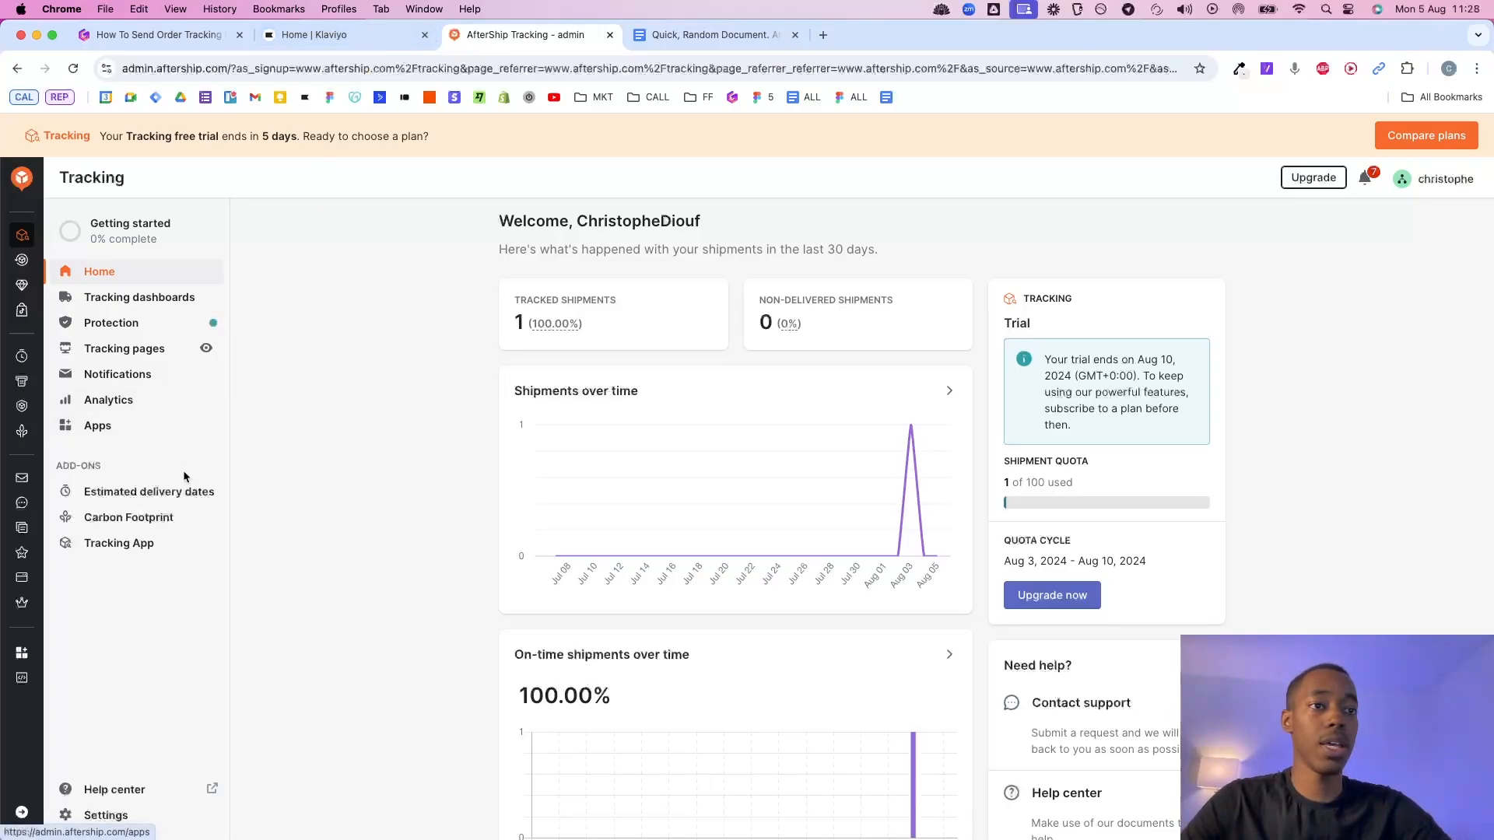
Browse more apps from the AfterShip organization's apps page, search for "klaviyo" and open the Klaviyo integration page.
{"action": "left_click", "coordinate": [21, 652]}
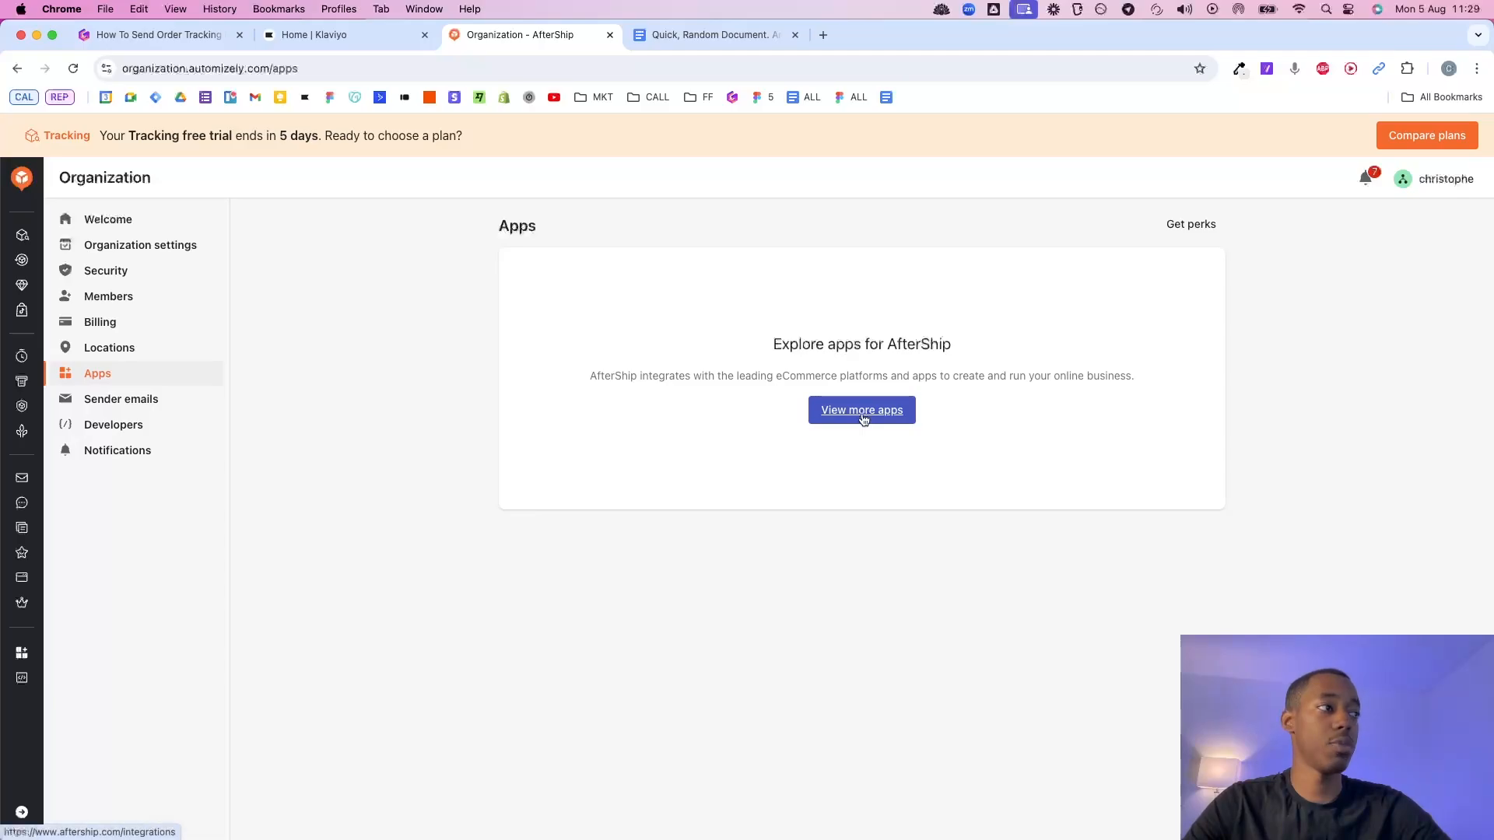
{"action": "left_click", "coordinate": [861, 413]}
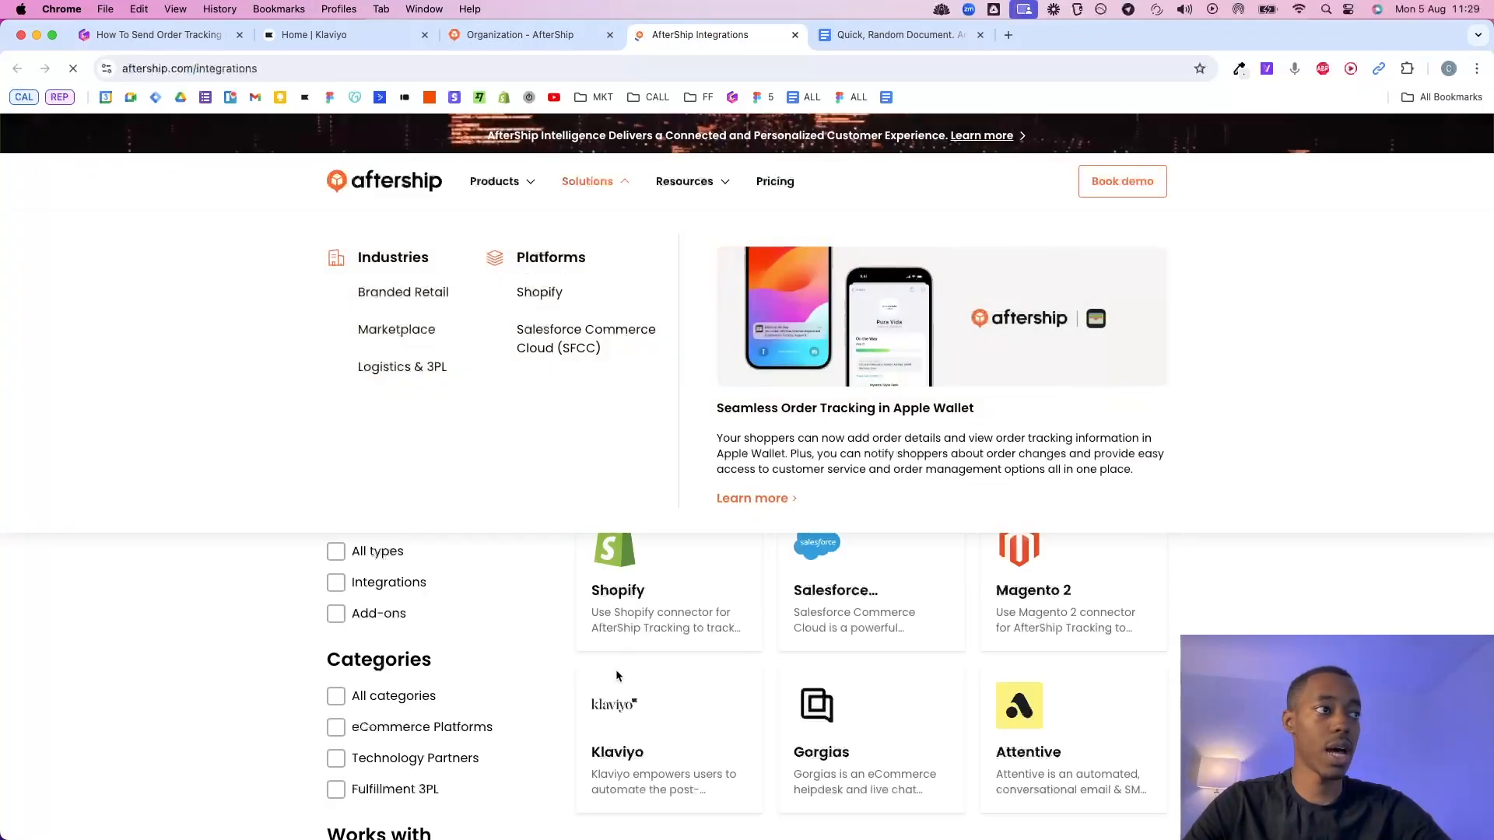
{"action": "left_click", "coordinate": [467, 460]}
{"action": "type", "text": "klav"}
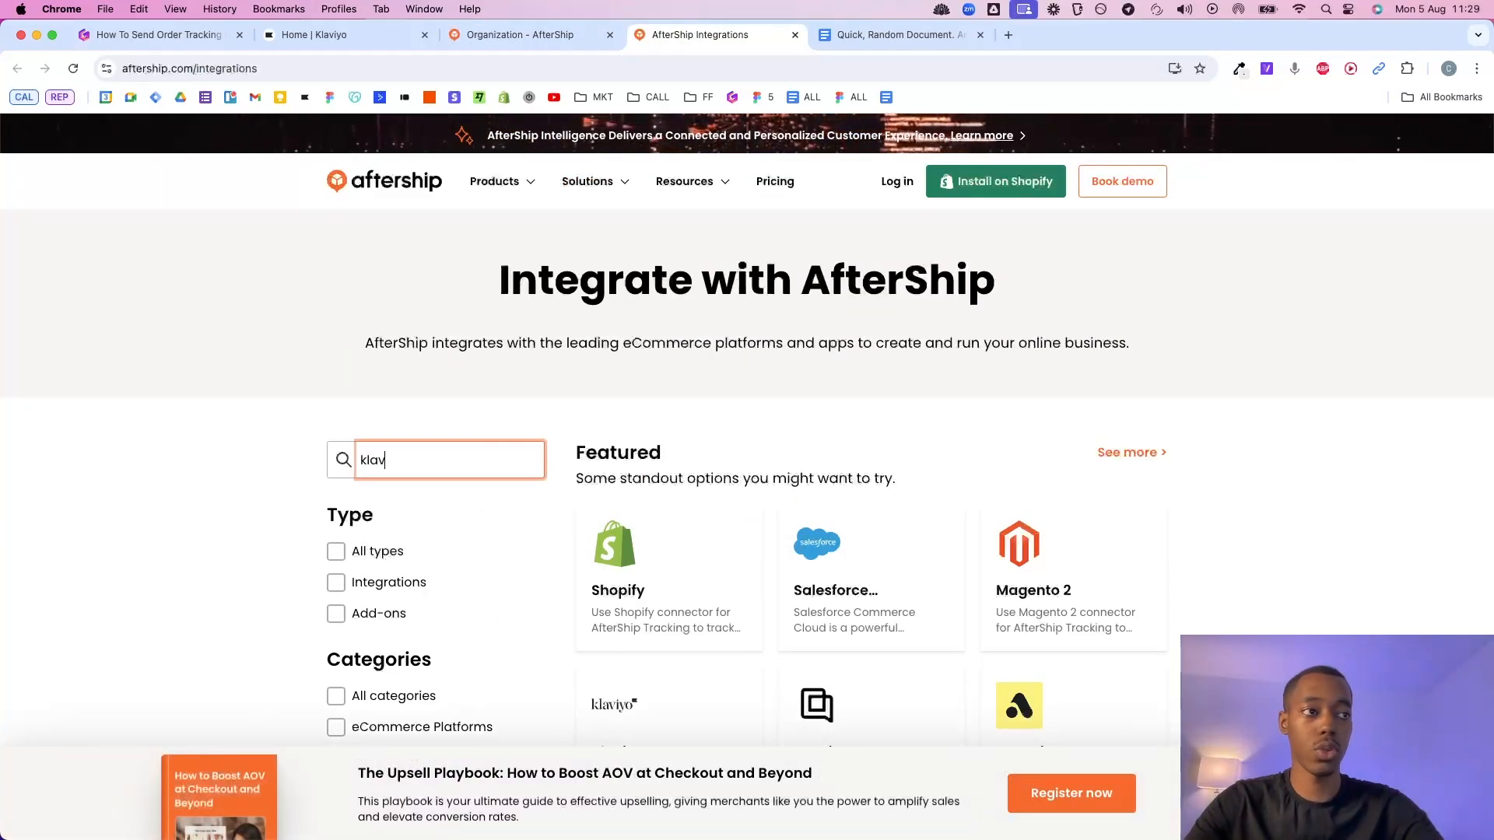
{"action": "type", "text": "iyo"}
{"action": "scroll", "coordinate": [710, 518], "scroll_direction": "down", "scroll_amount": 3}
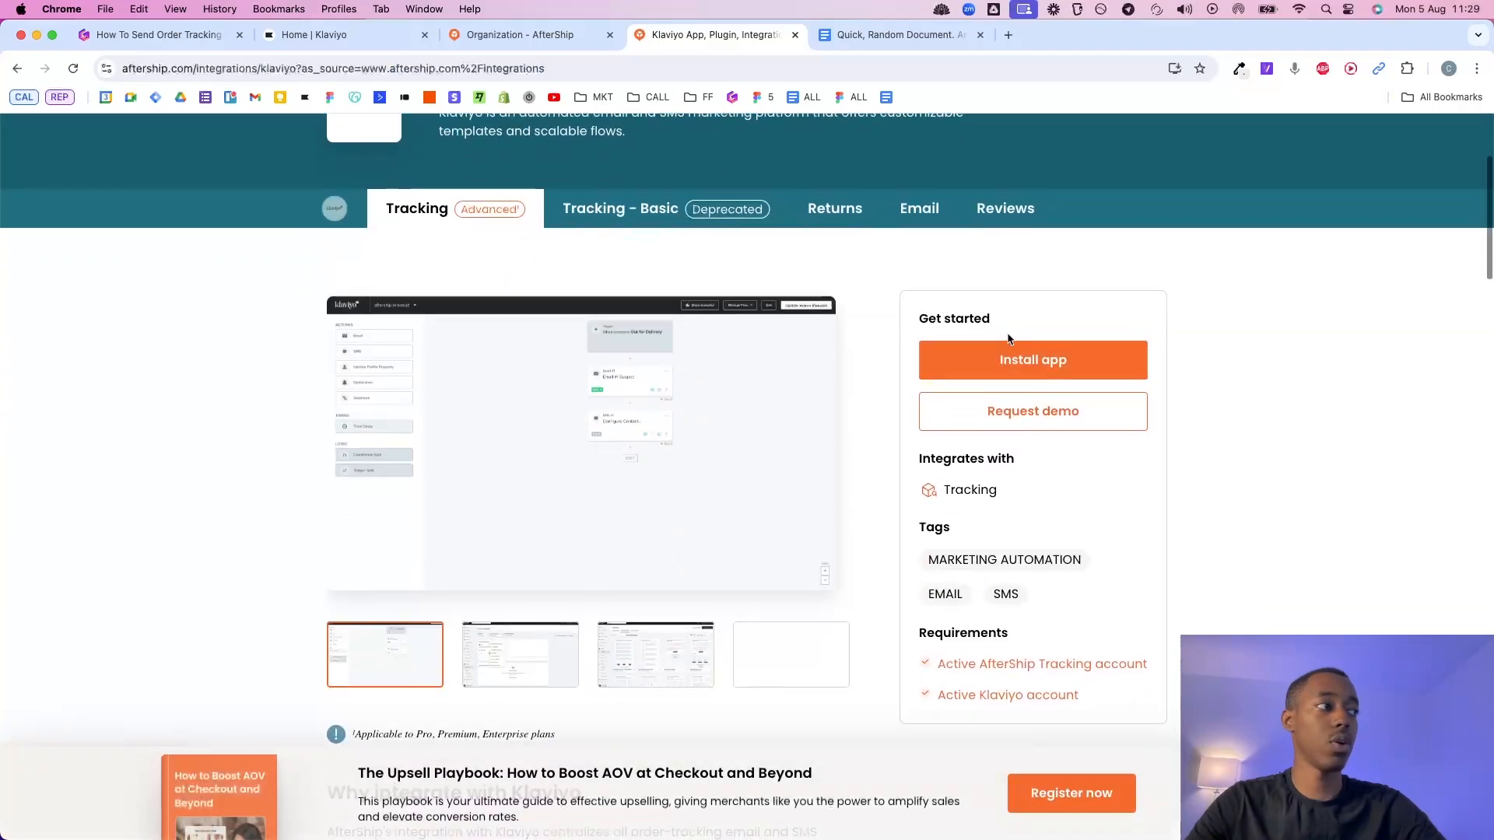
Install the Klaviyo app for Tracking, allow access to the Retainwithemails account, and open AfterShip's installed apps list.
{"action": "left_click", "coordinate": [1015, 359]}
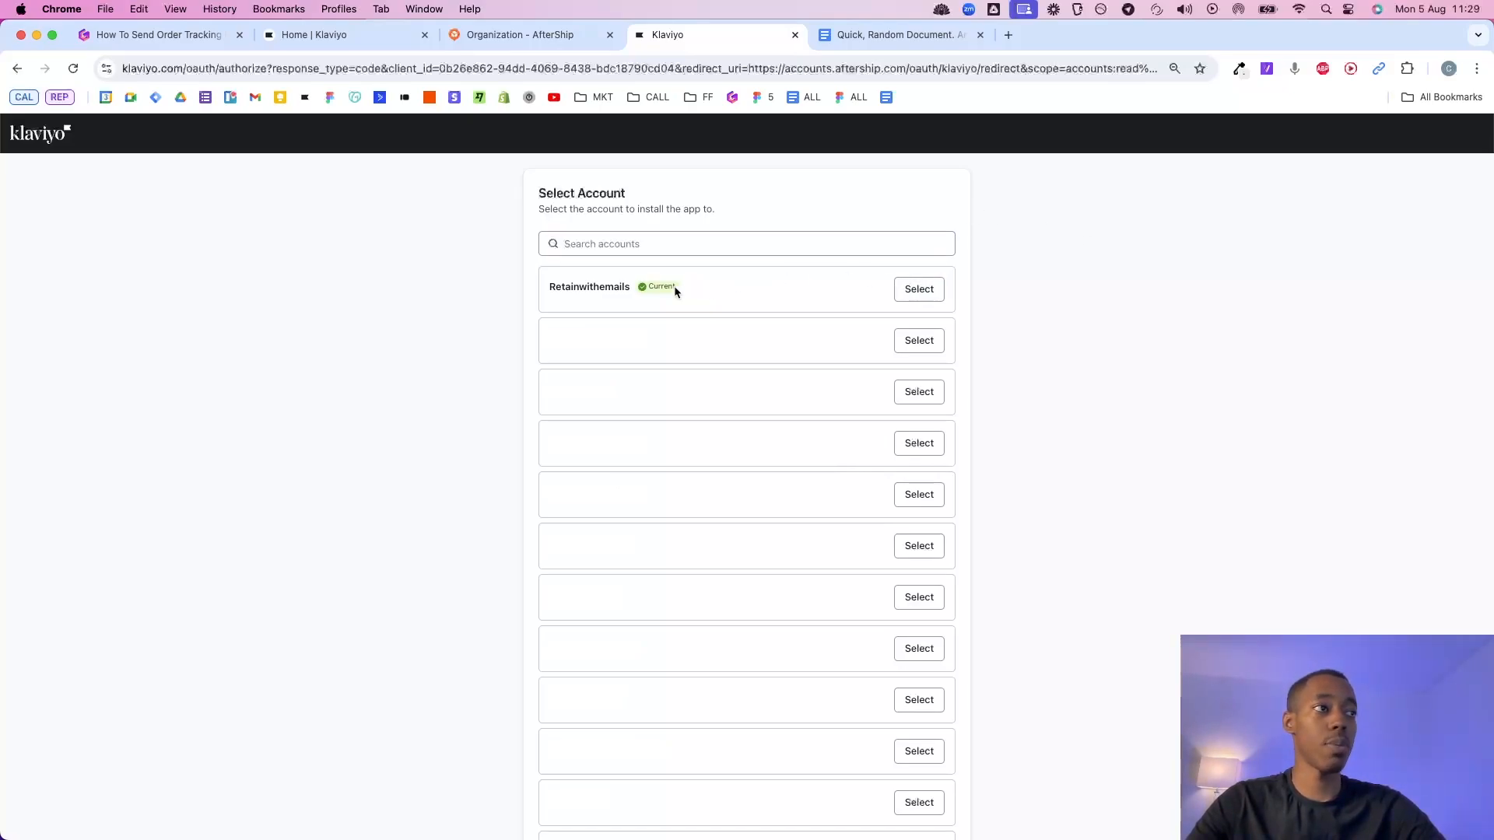
{"action": "left_click", "coordinate": [928, 291]}
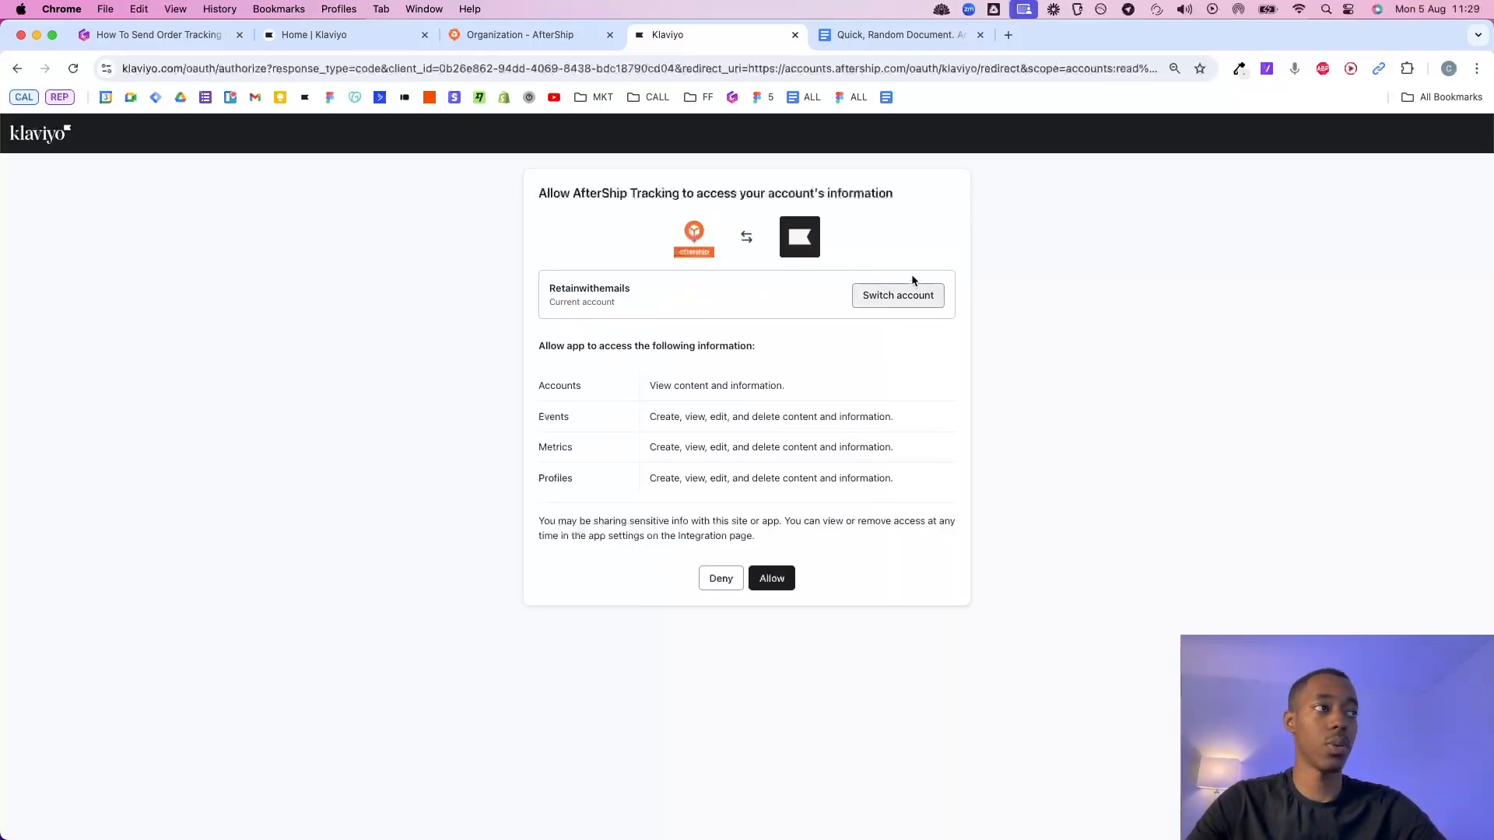
{"action": "left_click", "coordinate": [774, 581]}
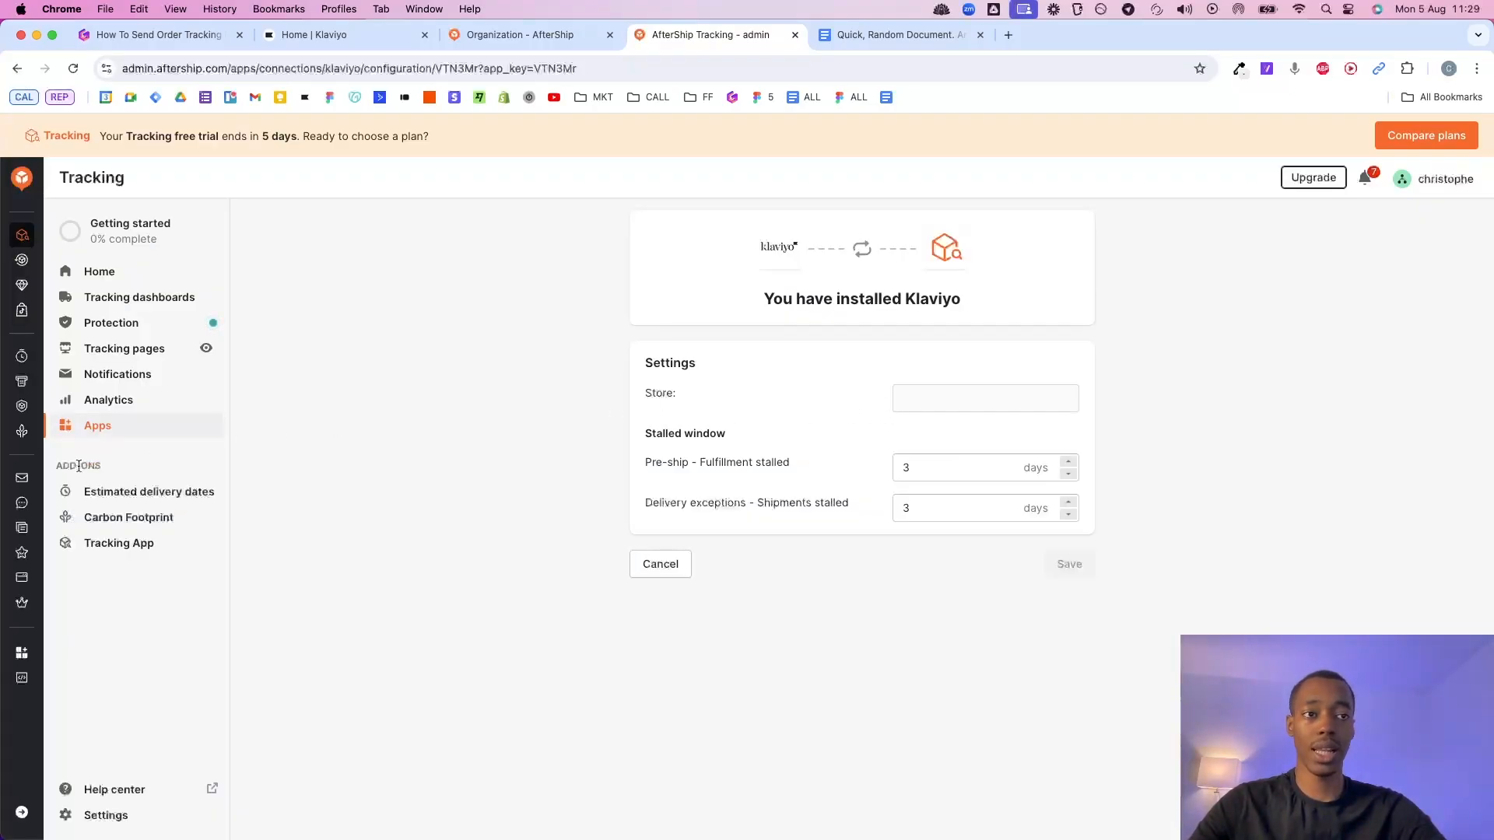
{"action": "left_click", "coordinate": [21, 652]}
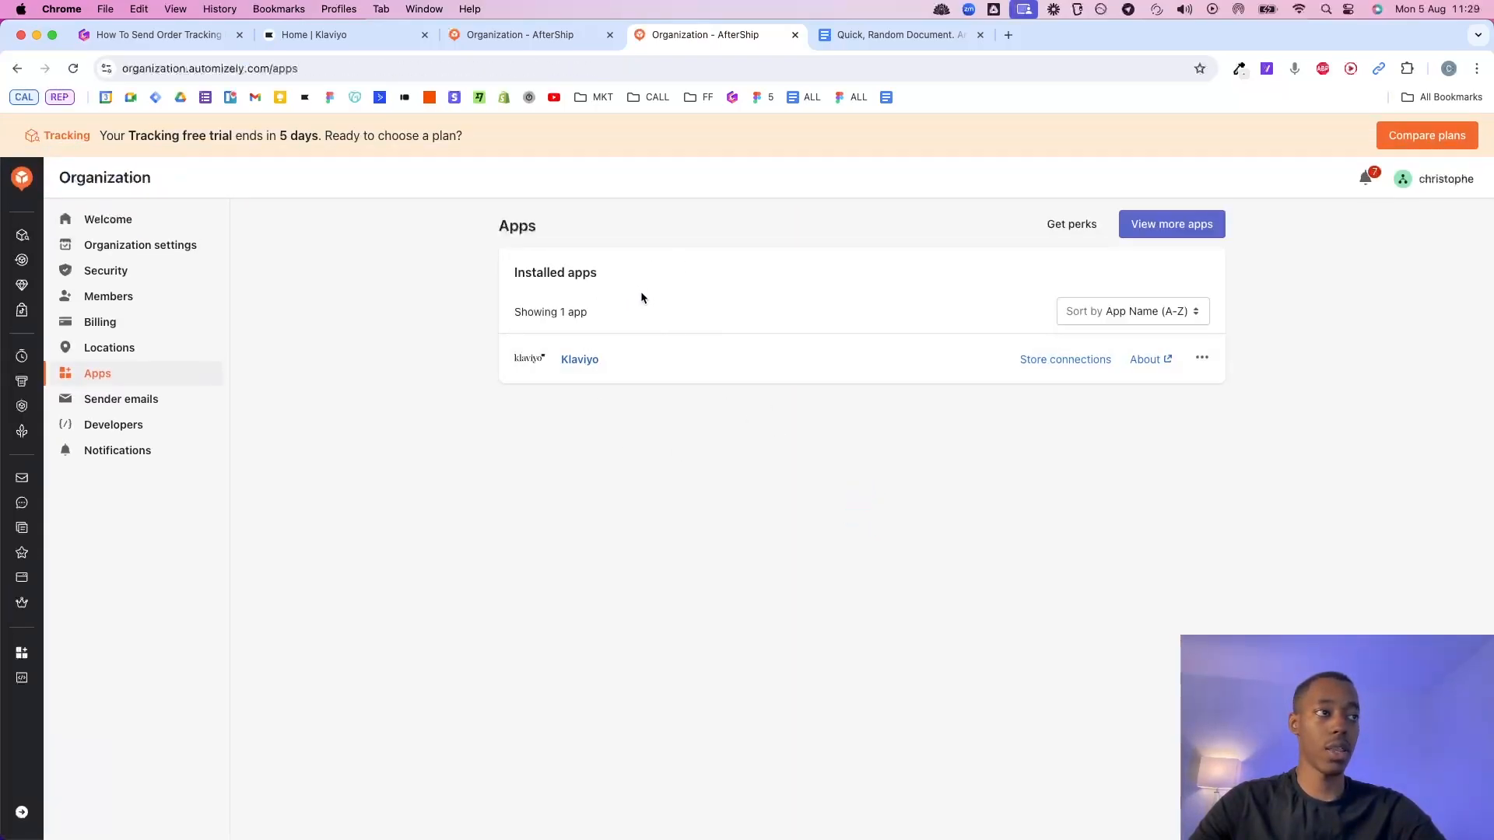
Switch to Klaviyo and review the AfterShip delivery metrics in its analytics, including Failed attempt, Delivered and In transit.
{"action": "left_click", "coordinate": [319, 34]}
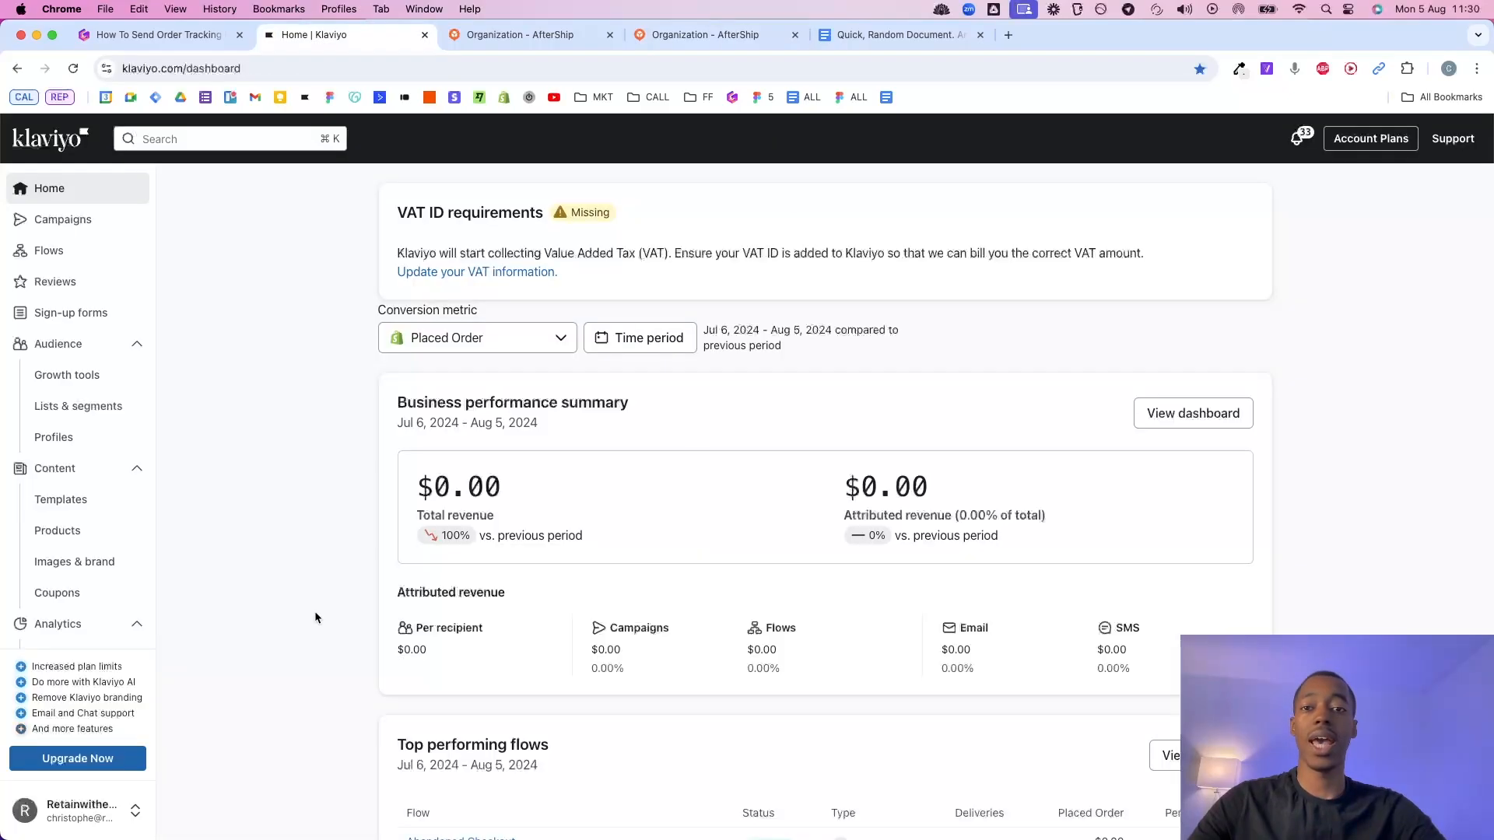
{"action": "scroll", "coordinate": [54, 397], "scroll_direction": "down", "scroll_amount": 5}
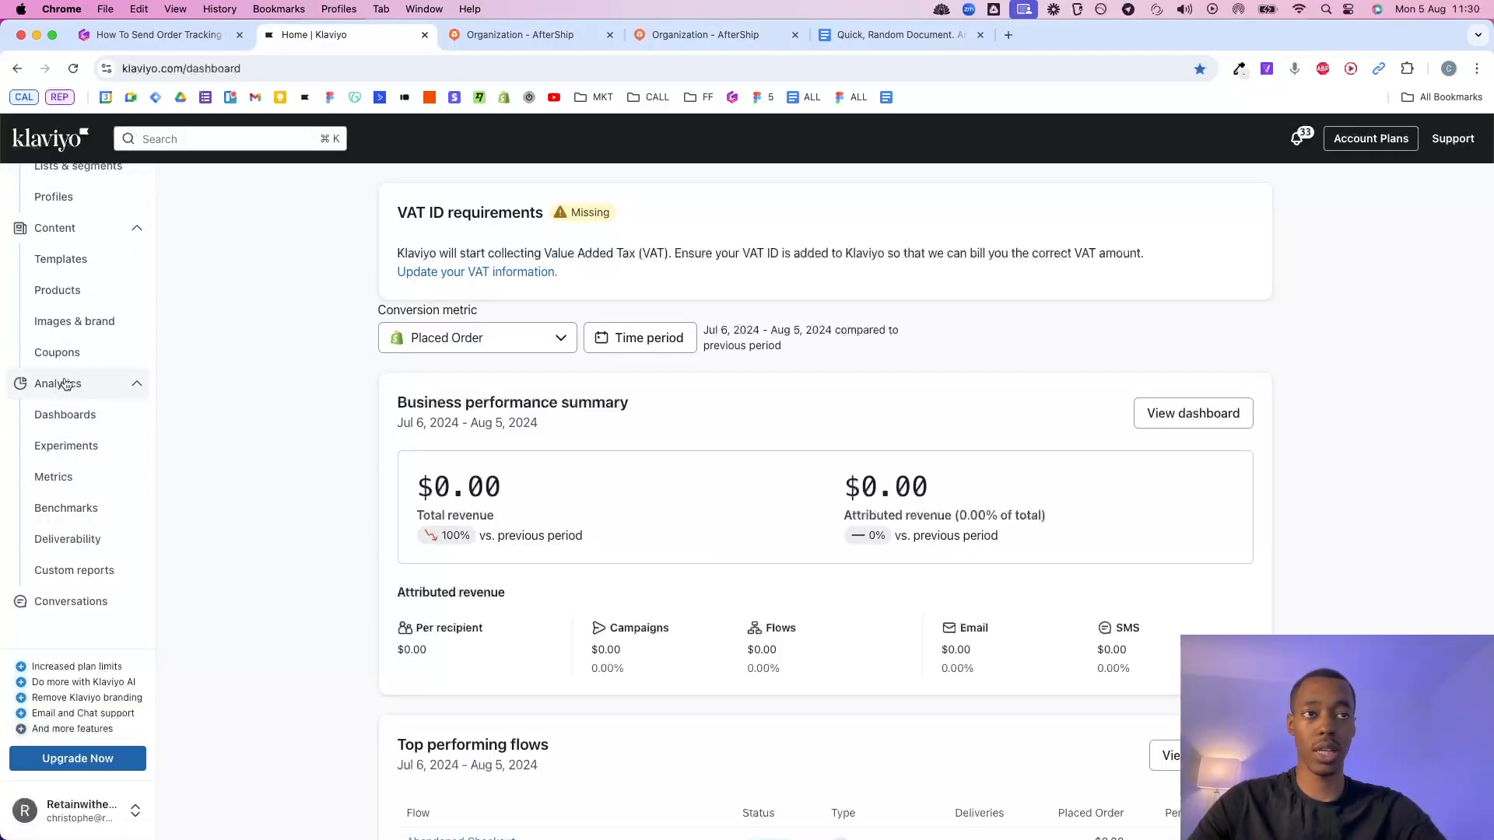
{"action": "left_click", "coordinate": [55, 476]}
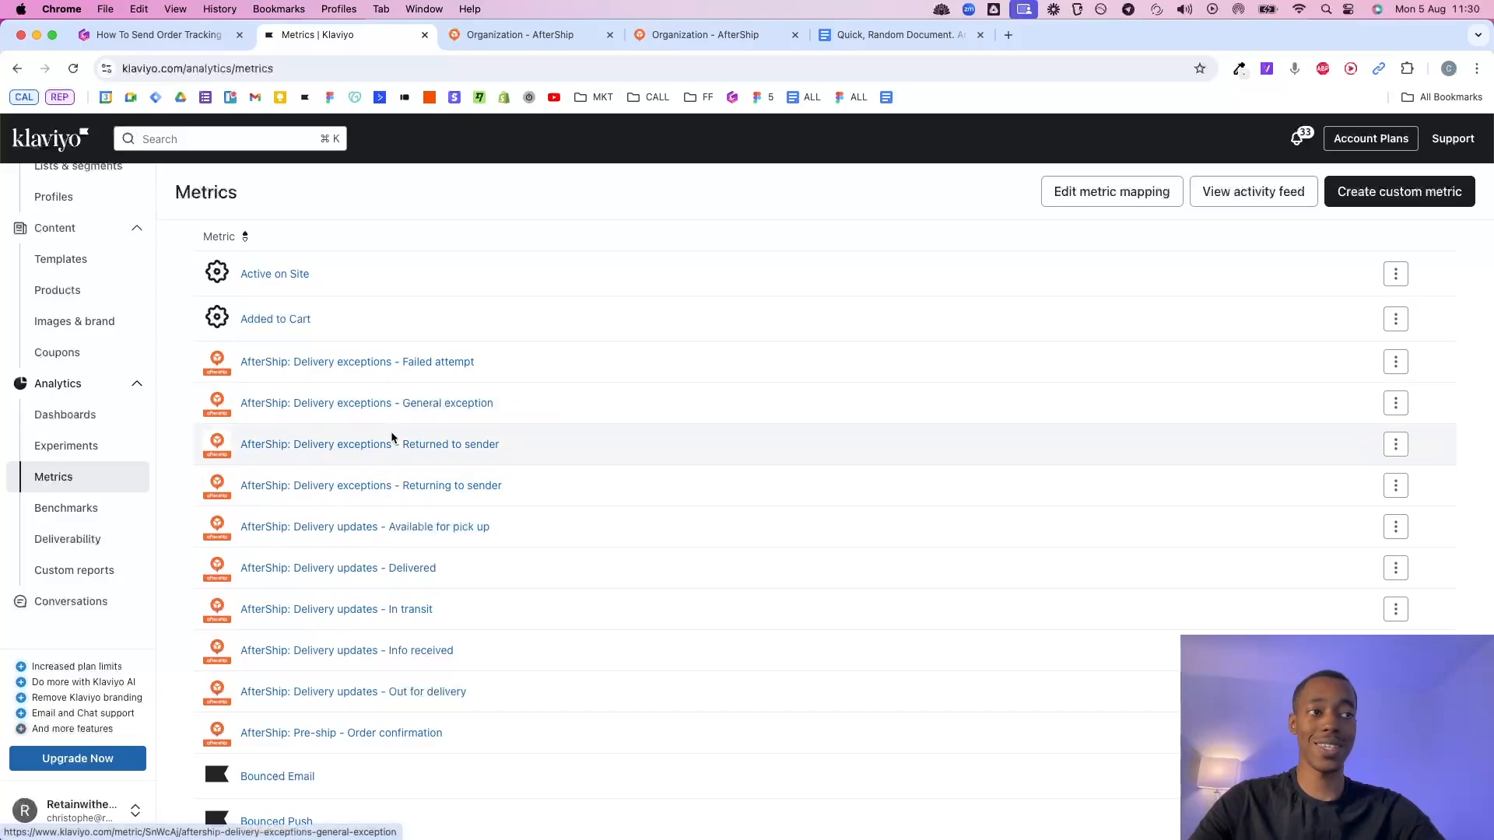
{"action": "left_click_drag", "start_coordinate": [514, 368], "coordinate": [414, 364]}
{"action": "left_click_drag", "start_coordinate": [450, 570], "coordinate": [235, 576]}
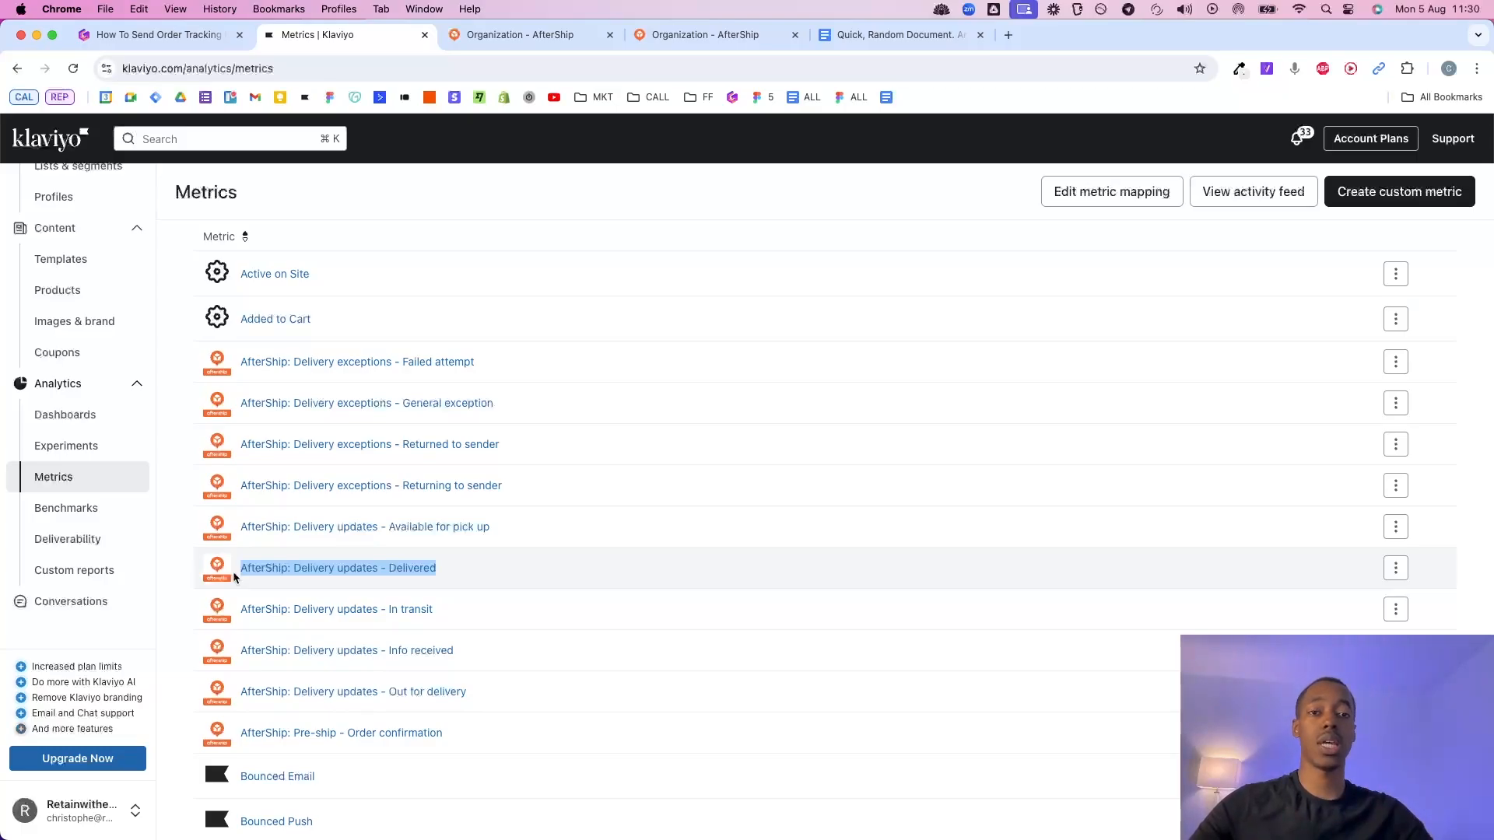
{"action": "left_click_drag", "start_coordinate": [436, 611], "coordinate": [231, 611]}
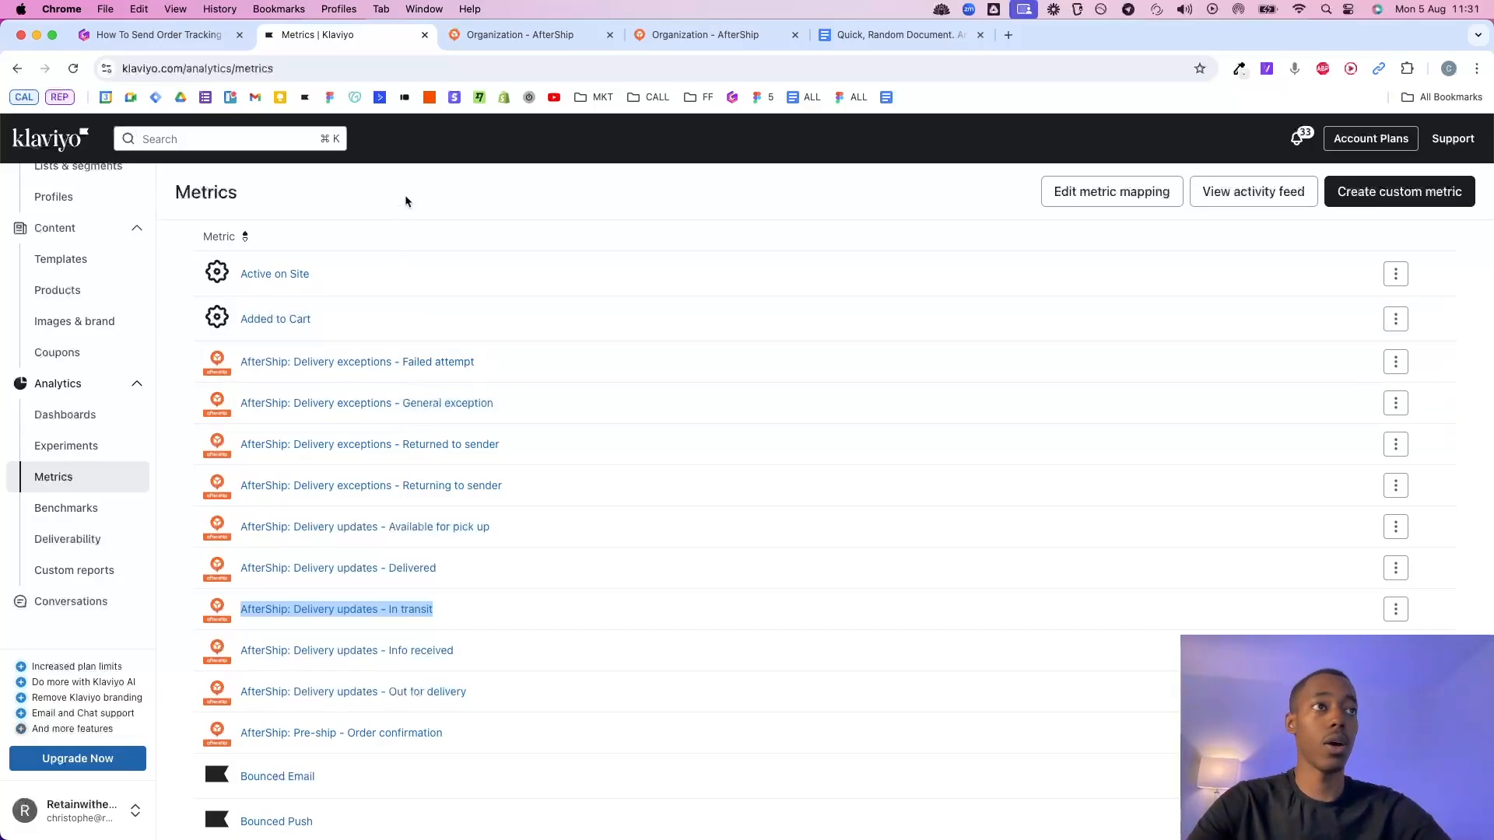
Return to Klaviyo's home dashboard and switch back to the first AfterShip organization tab.
{"action": "scroll", "coordinate": [90, 233], "scroll_direction": "up", "scroll_amount": 3}
{"action": "left_click", "coordinate": [90, 200]}
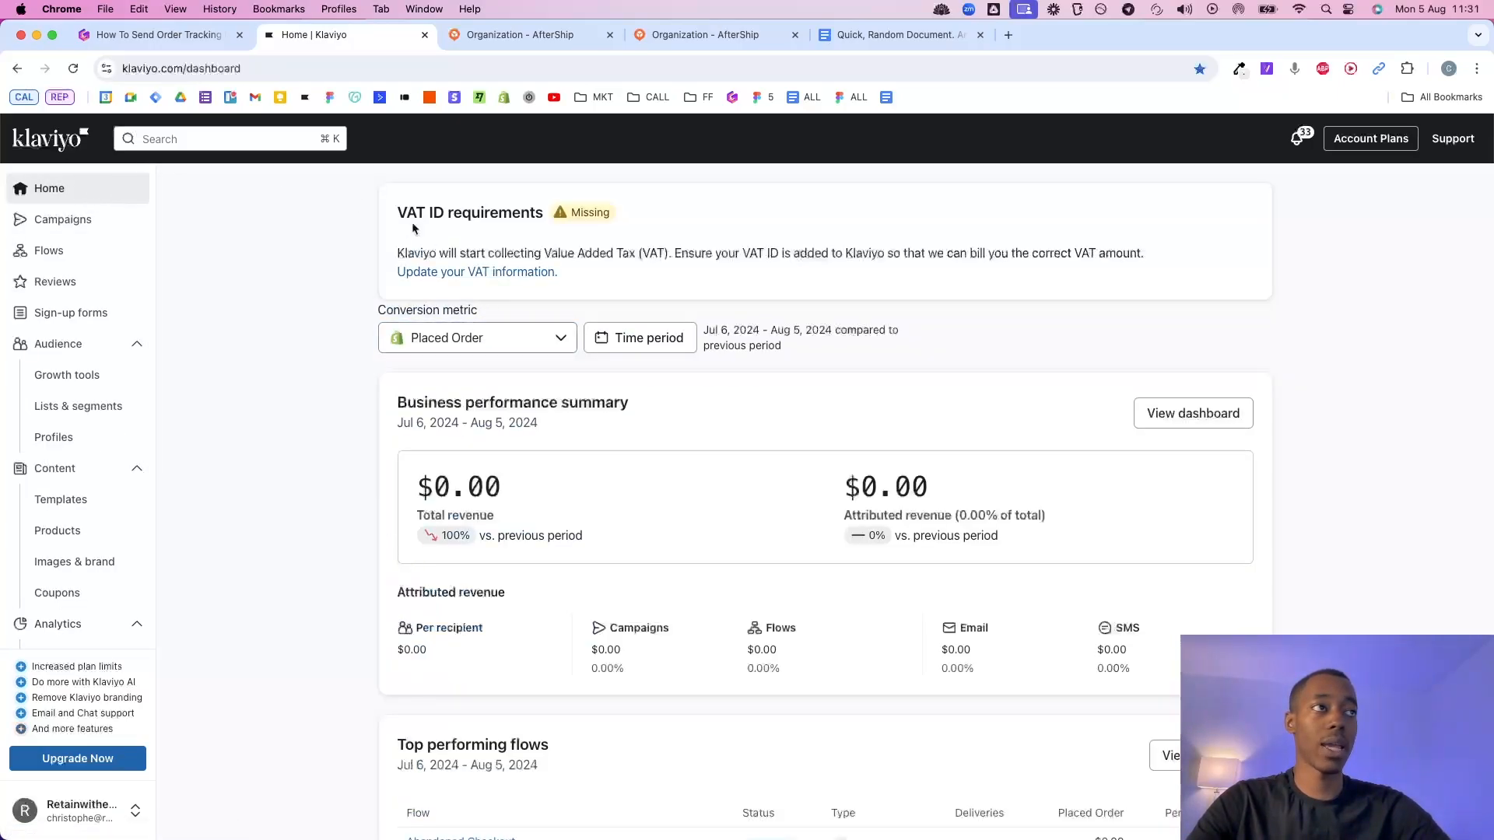
{"action": "left_click", "coordinate": [562, 40]}
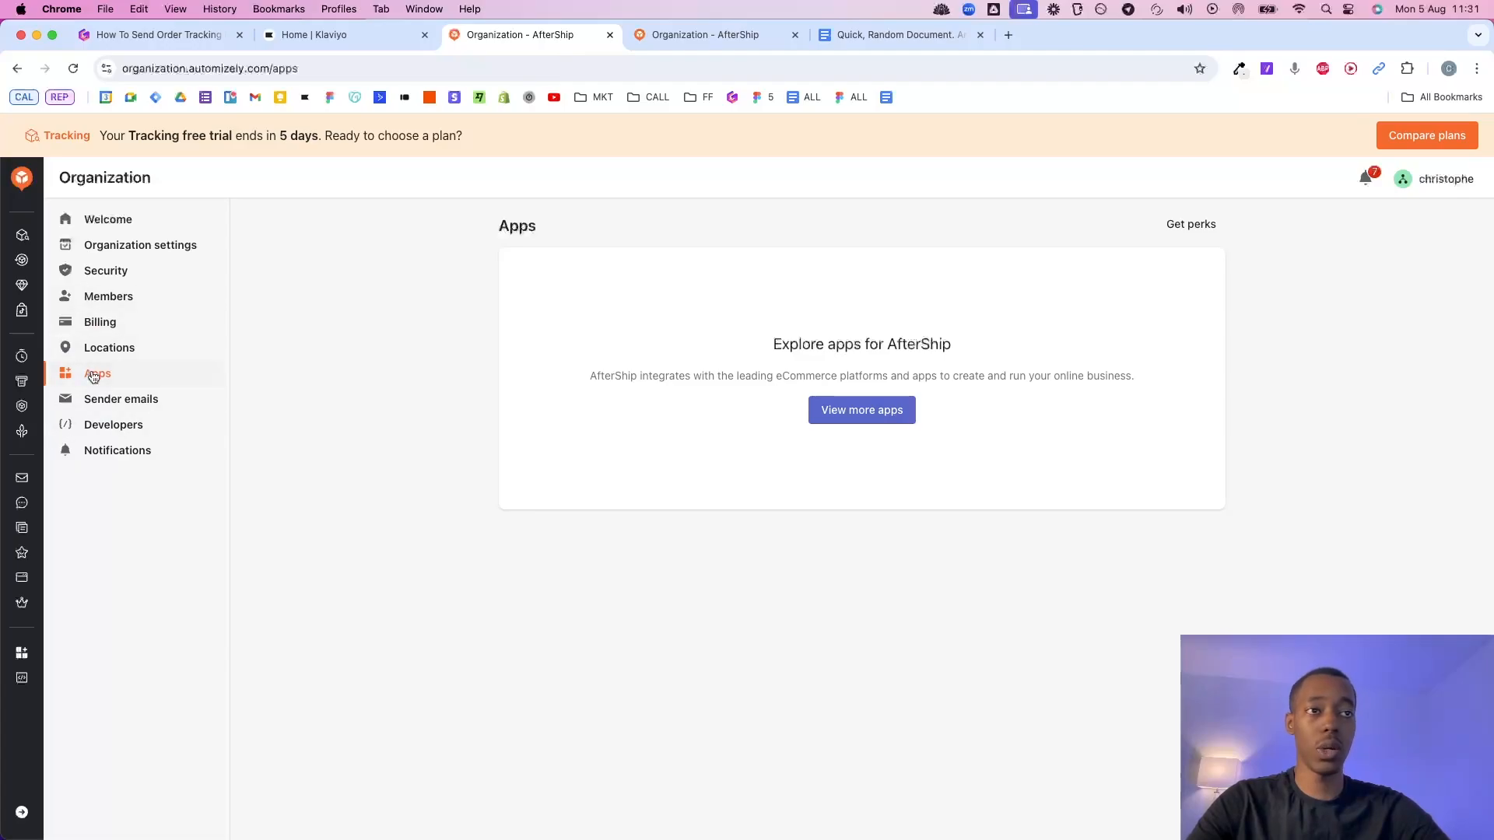
Refresh the organization's installed apps list, browse more AfterShip integrations and open the Shopify integration page.
{"action": "left_click", "coordinate": [22, 655]}
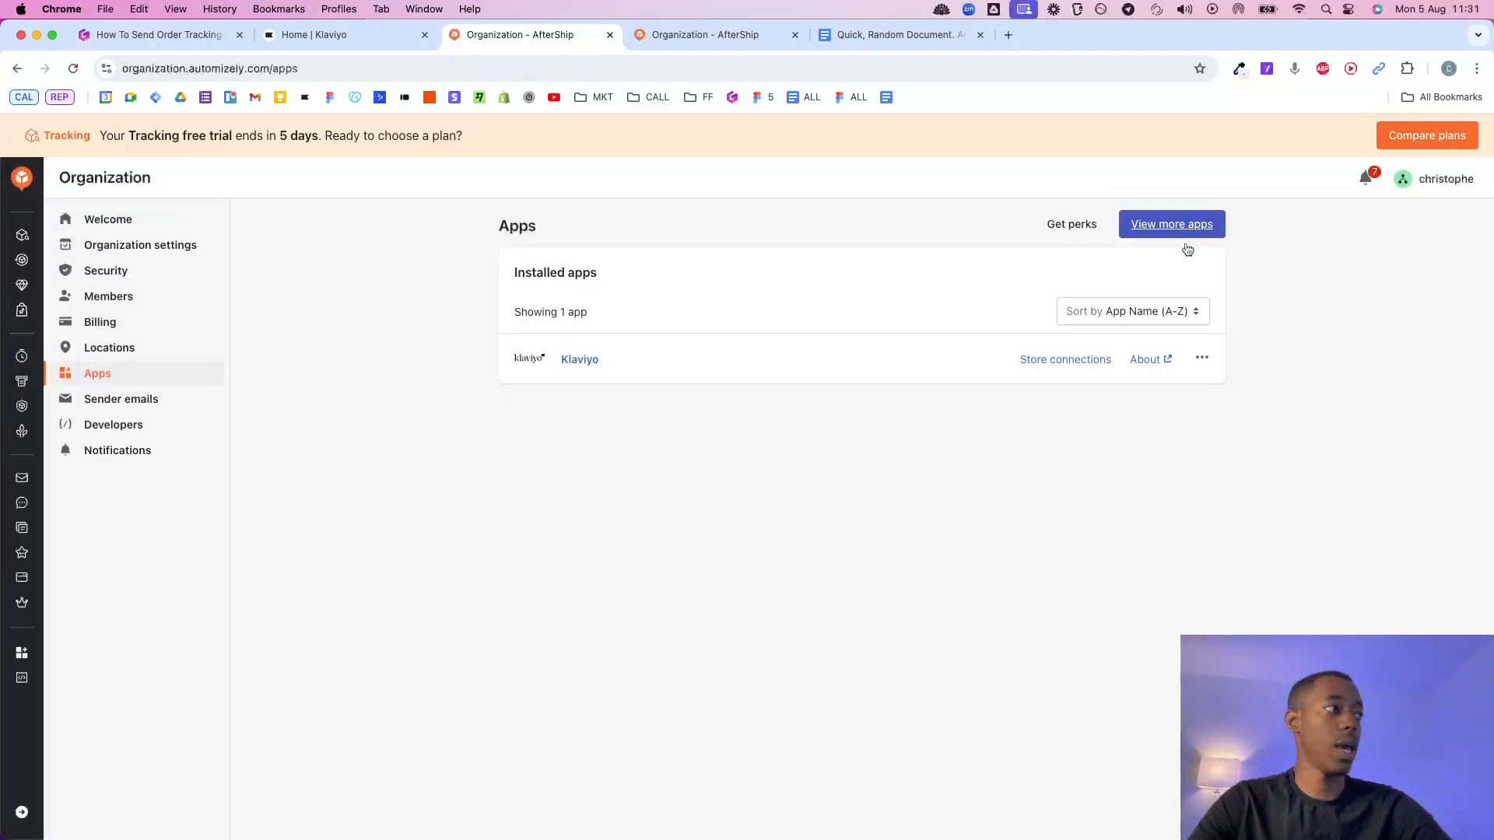
{"action": "left_click", "coordinate": [1173, 227]}
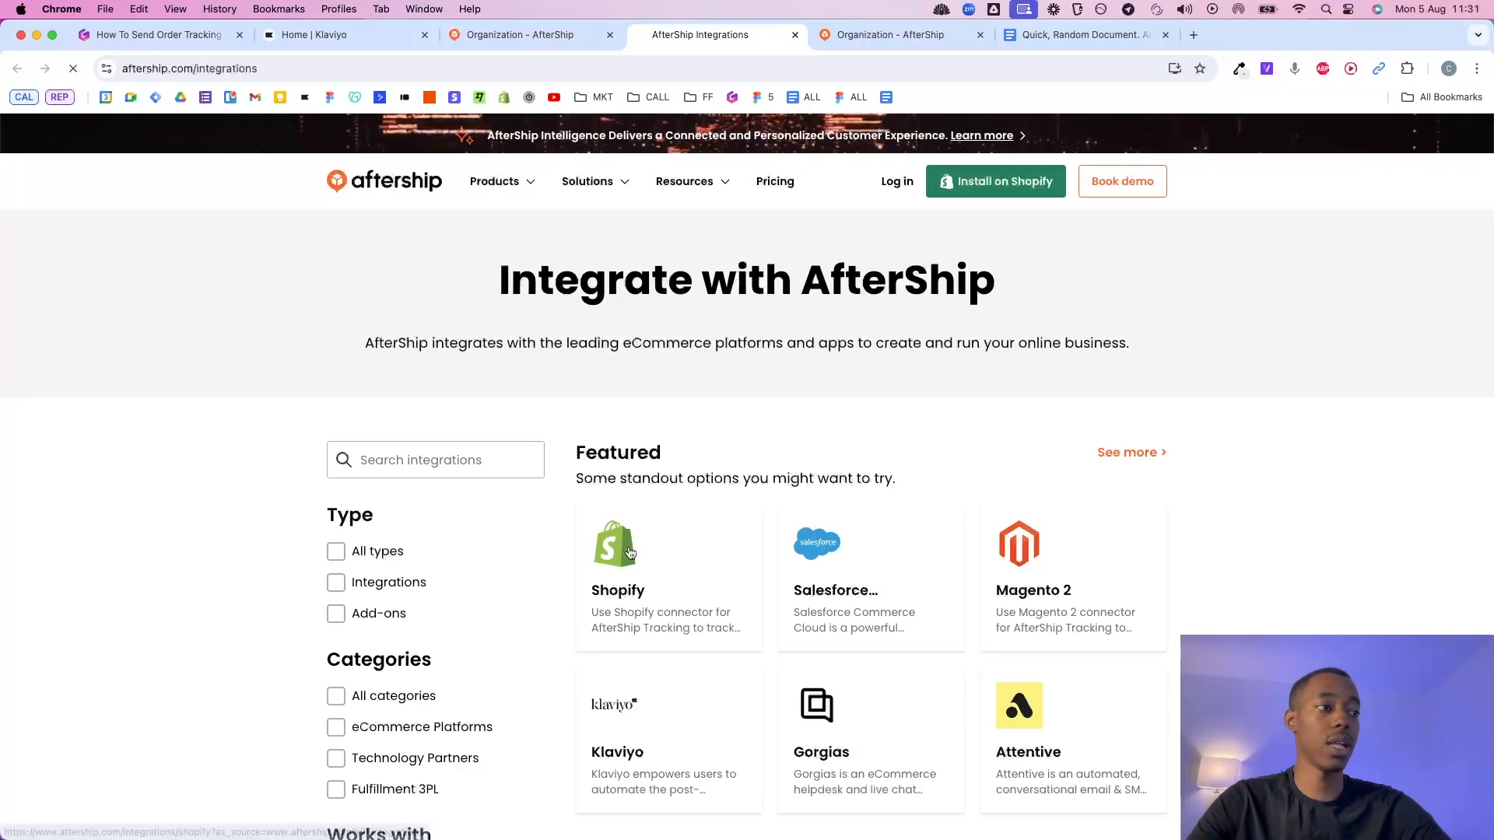
{"action": "left_click", "coordinate": [747, 576]}
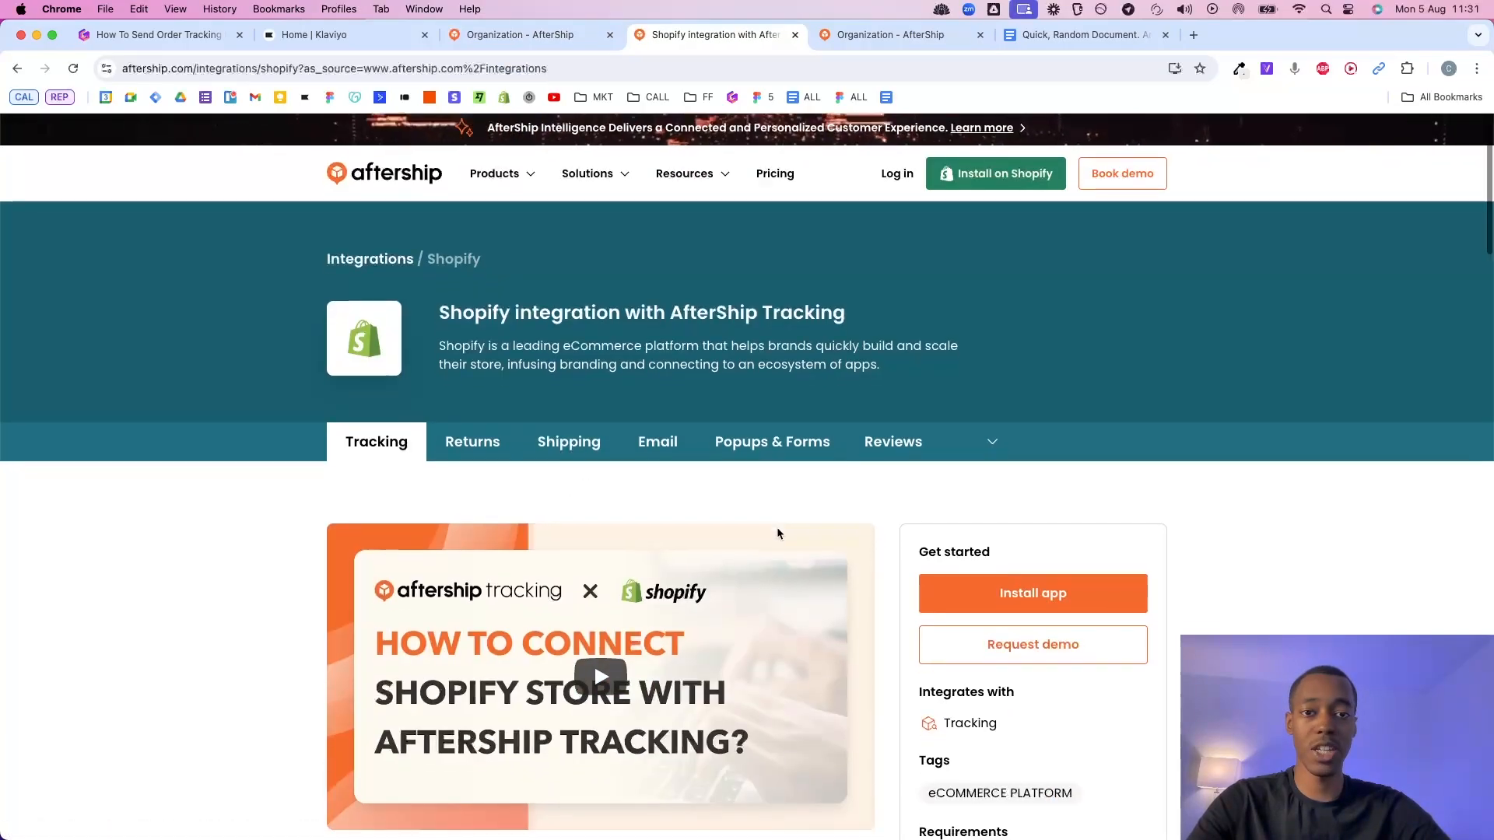
Start installing the Shopify app for Tracking and open AfterShip Order Tracking from its Shopify App Store listing.
{"action": "scroll", "coordinate": [777, 526], "scroll_direction": "down", "scroll_amount": 2}
{"action": "scroll", "coordinate": [779, 534], "scroll_direction": "down", "scroll_amount": 2}
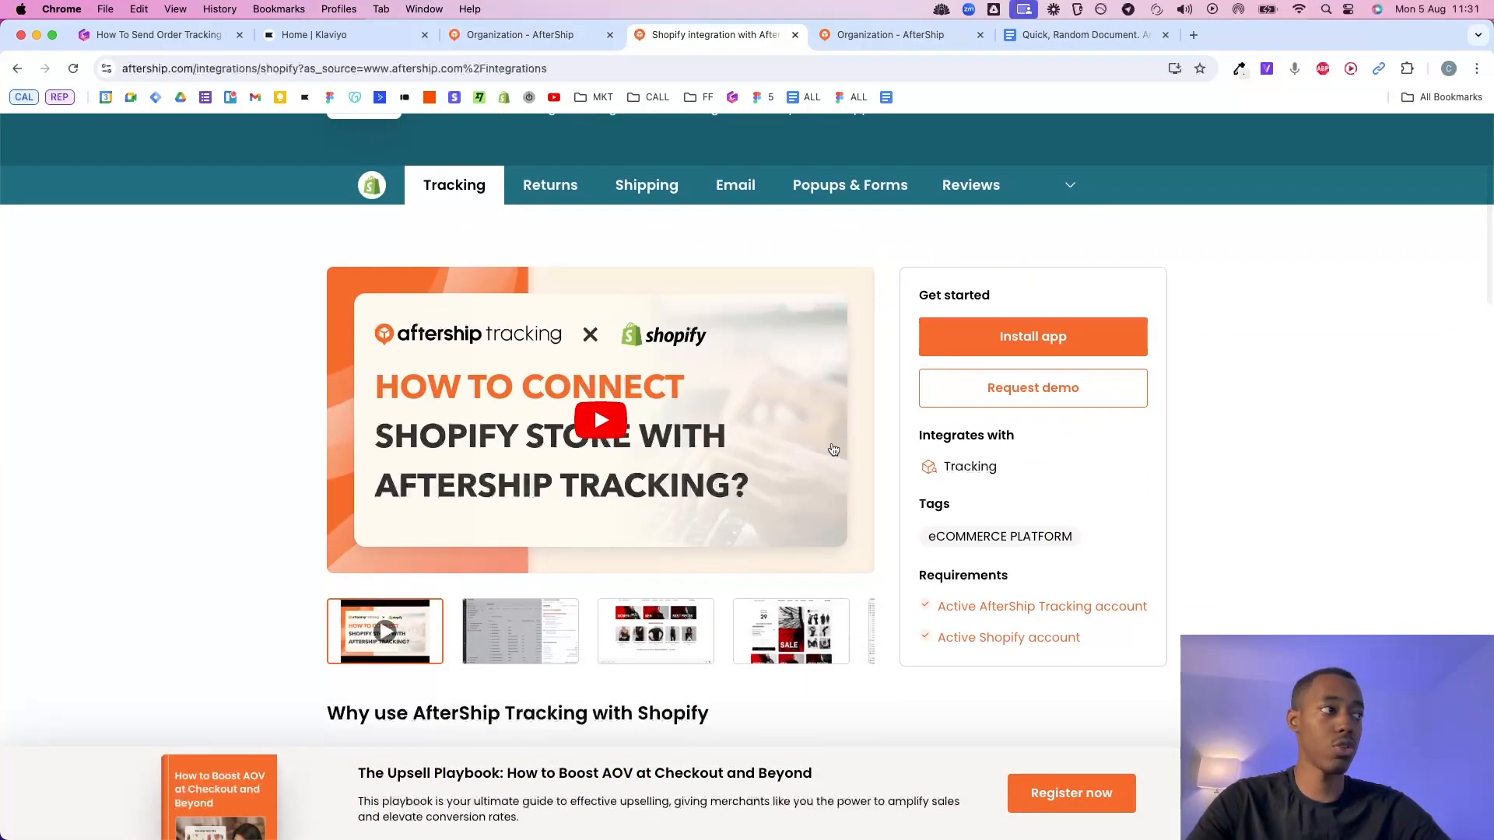
{"action": "left_click", "coordinate": [992, 335]}
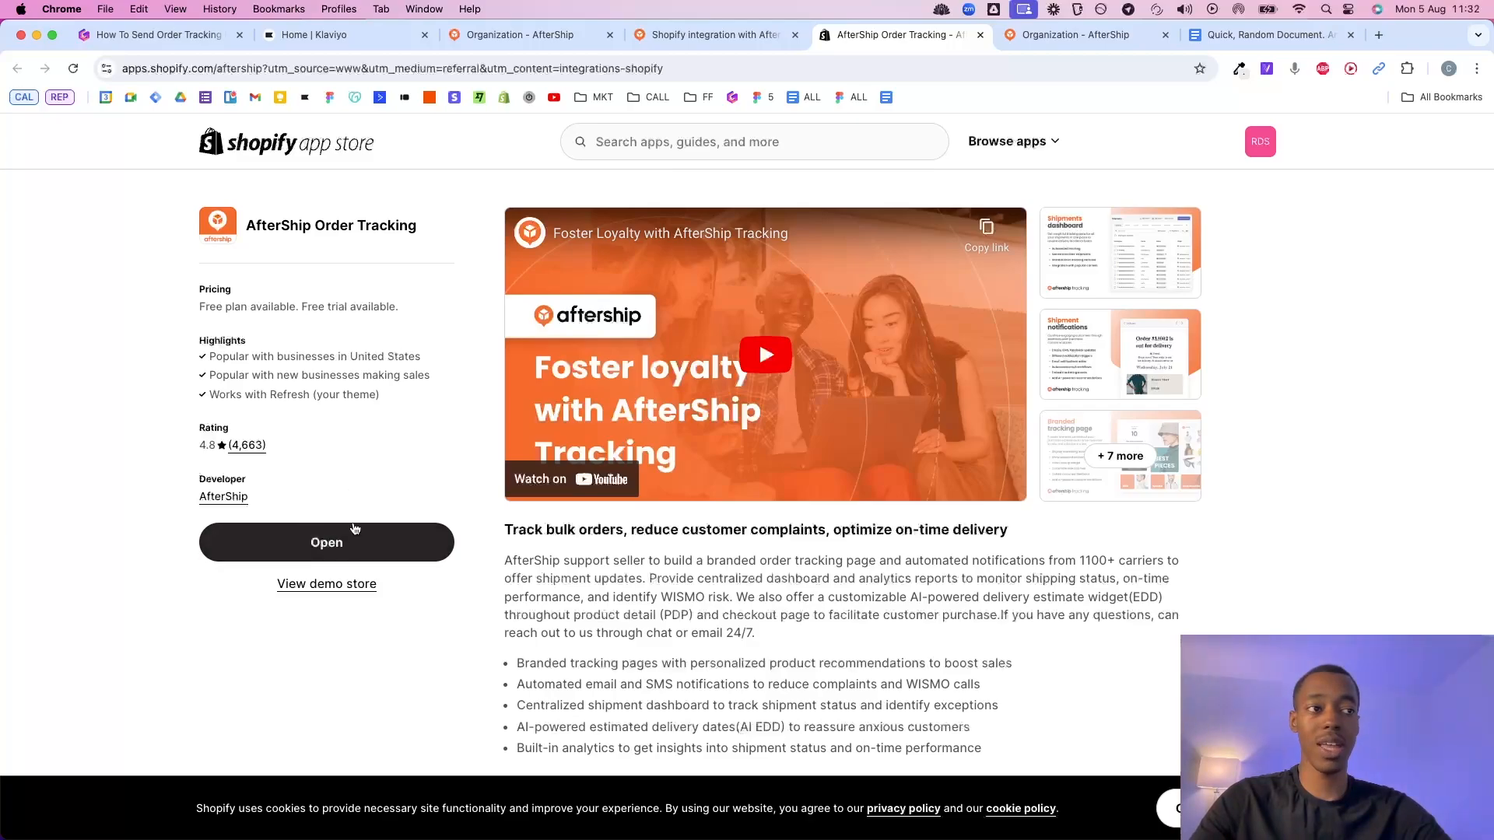
{"action": "left_click", "coordinate": [332, 540]}
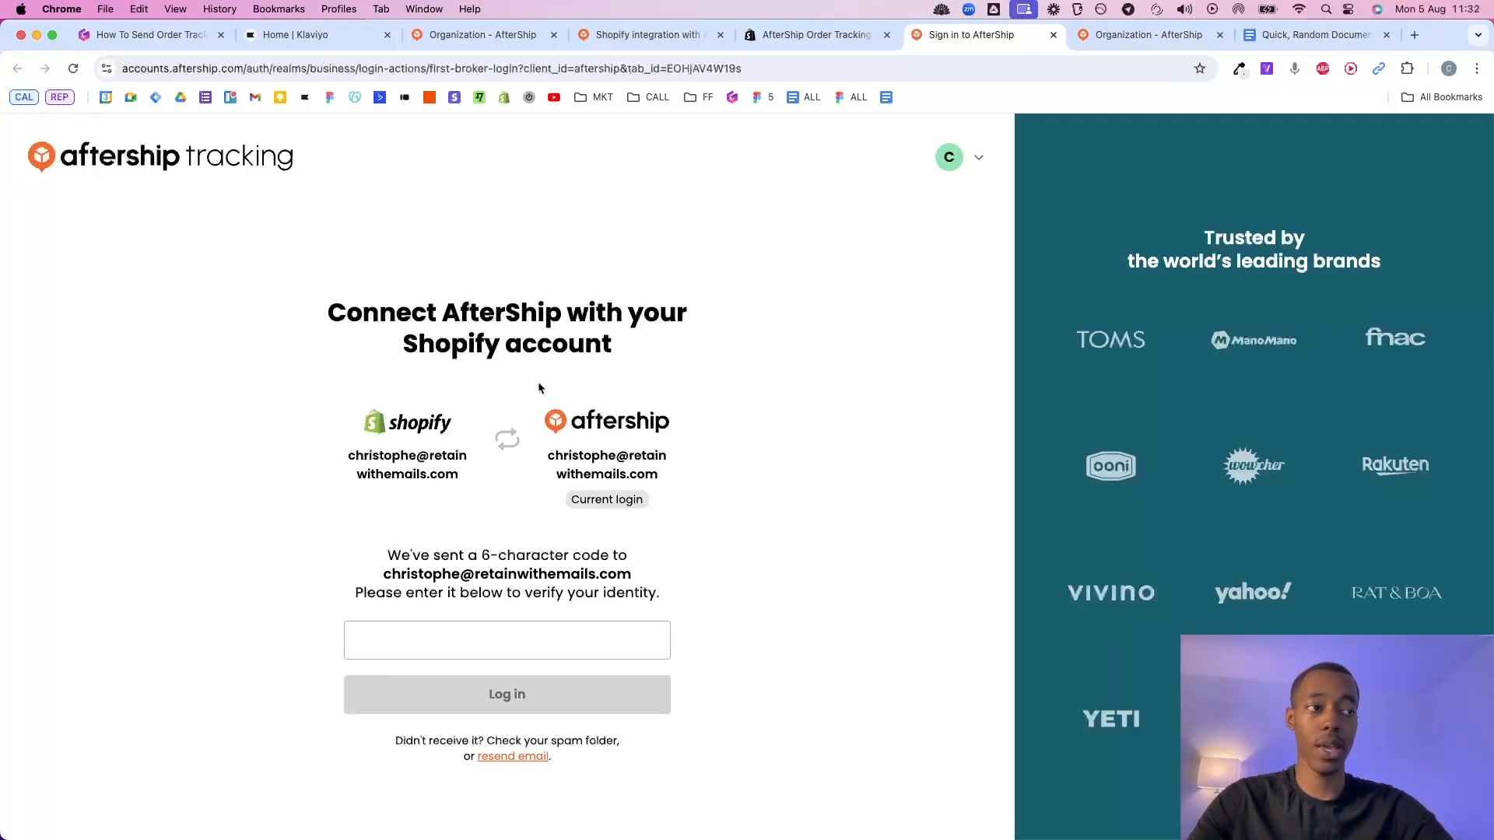
Paste the emailed verification code and log in to connect AfterShip with the Shopify account.
{"action": "triple_click", "coordinate": [486, 571]}
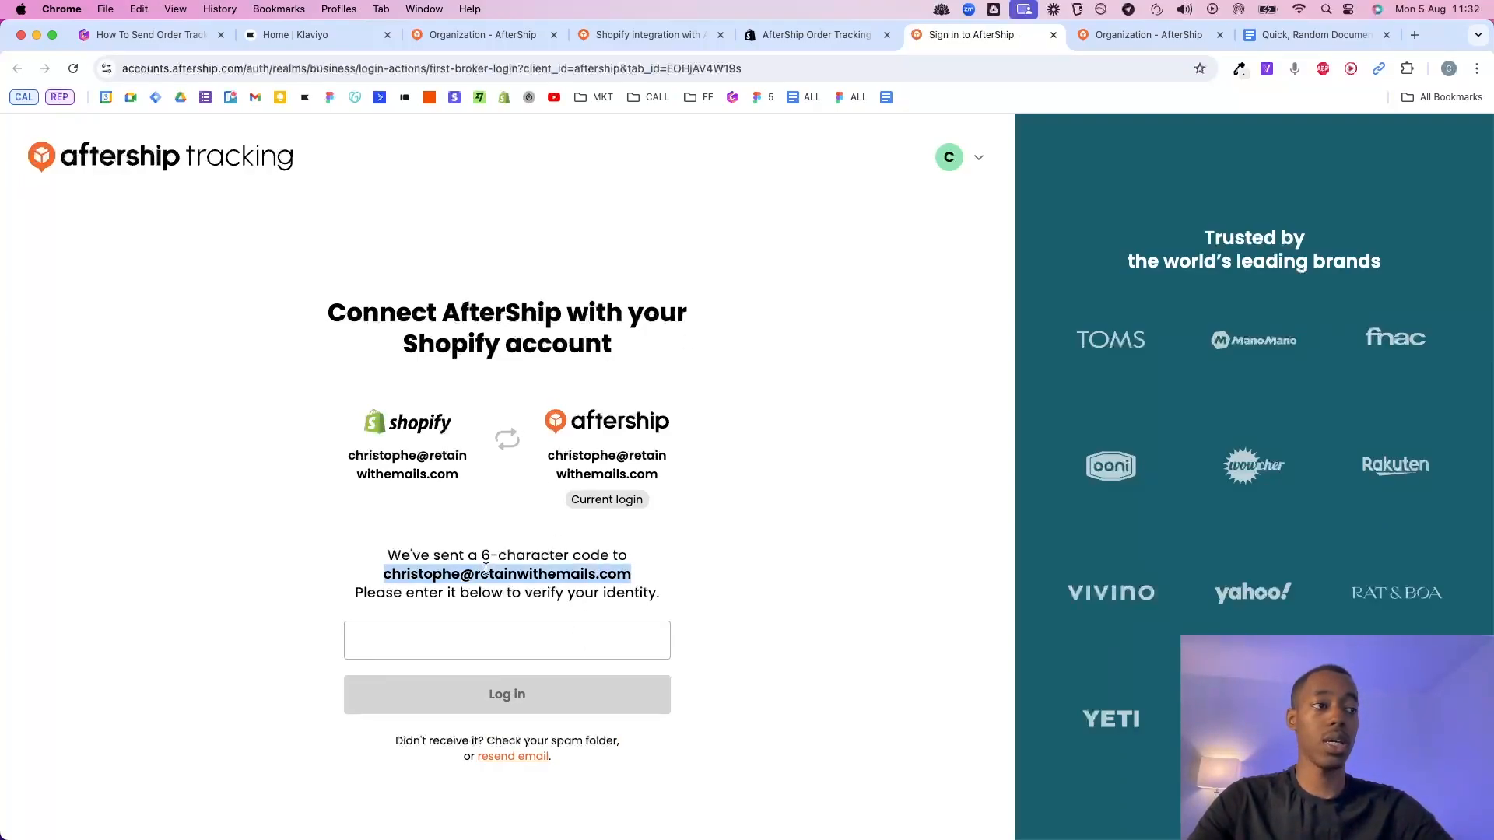
{"action": "left_click", "coordinate": [564, 576]}
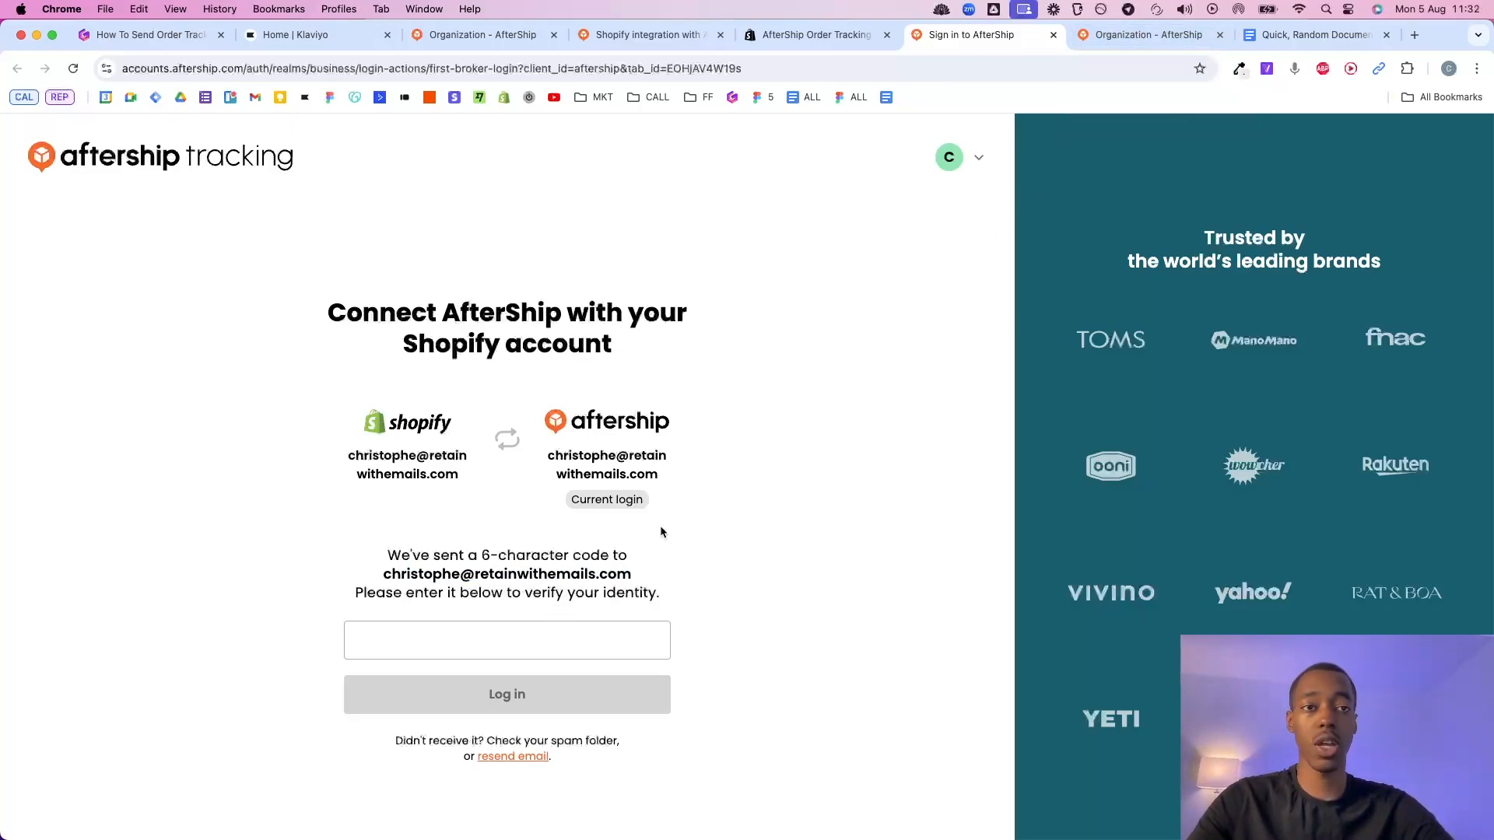
{"action": "left_click", "coordinate": [502, 645]}
{"action": "key", "text": "super+v"}
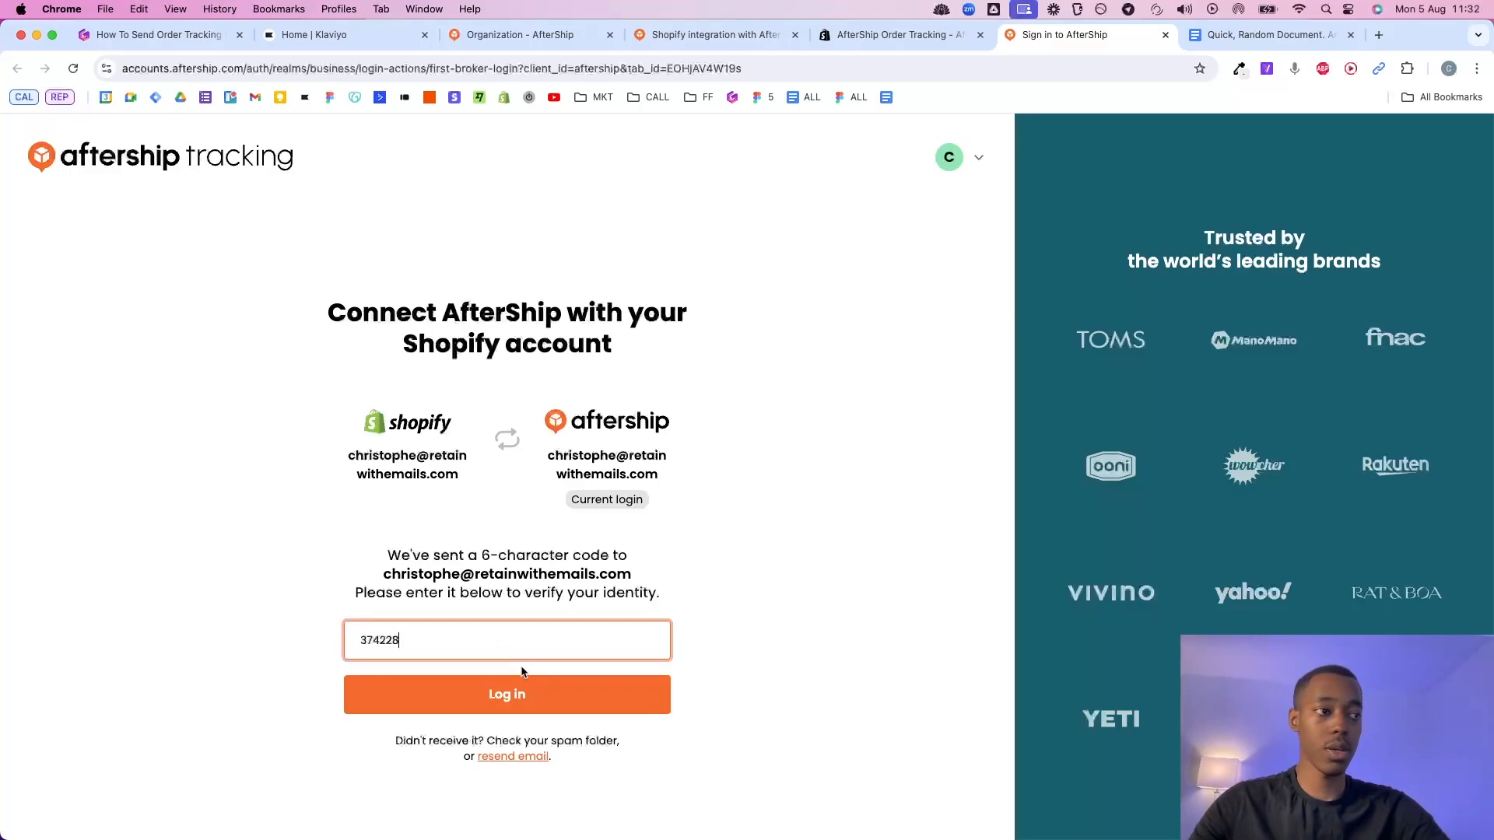
{"action": "left_click", "coordinate": [512, 694]}
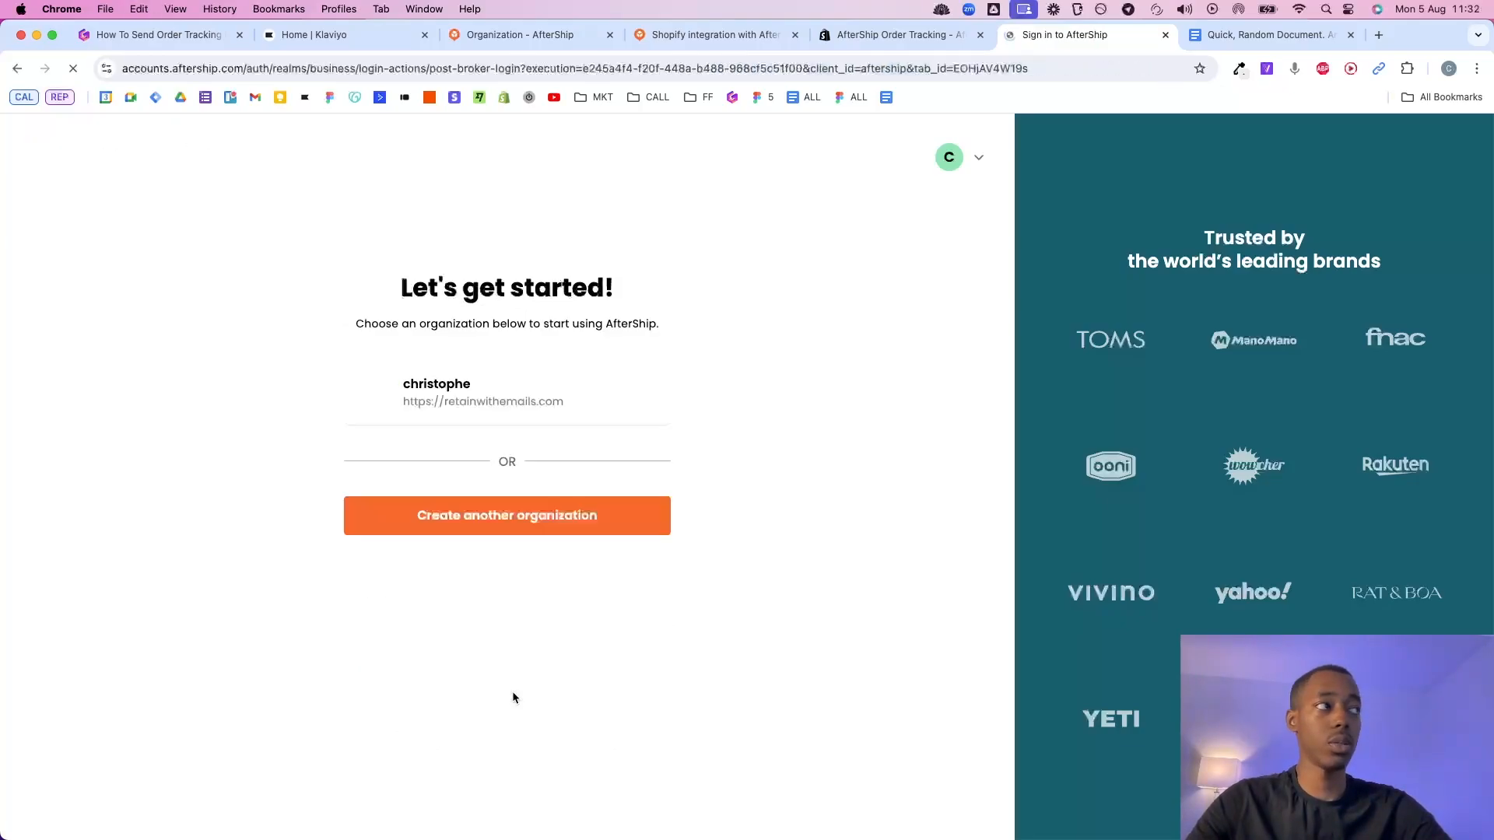
Choose the existing retainwithemails.com organization to start using AfterShip.
{"action": "triple_click", "coordinate": [393, 321]}
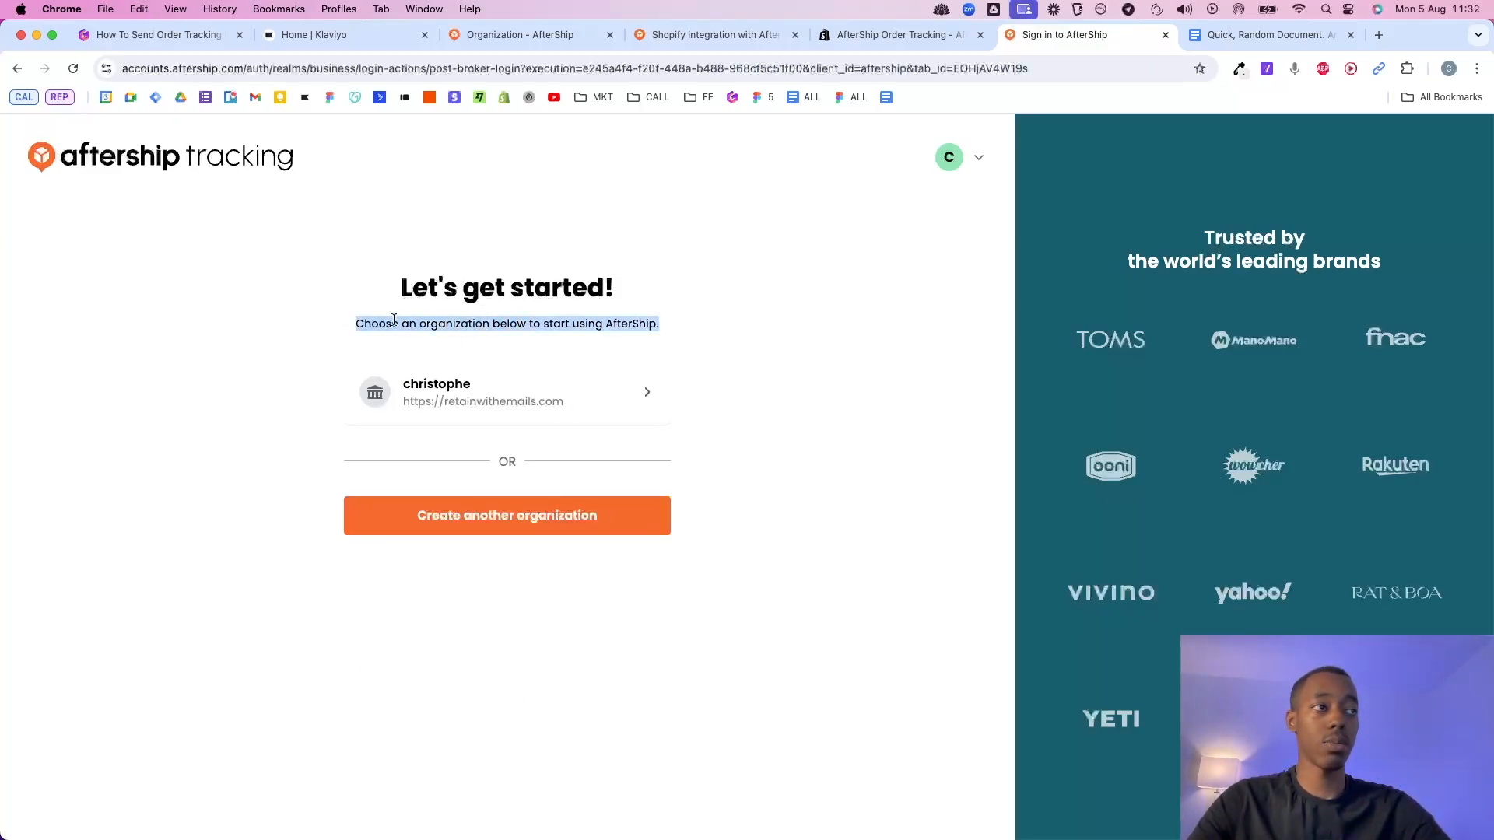
{"action": "left_click", "coordinate": [717, 307]}
{"action": "left_click", "coordinate": [525, 405]}
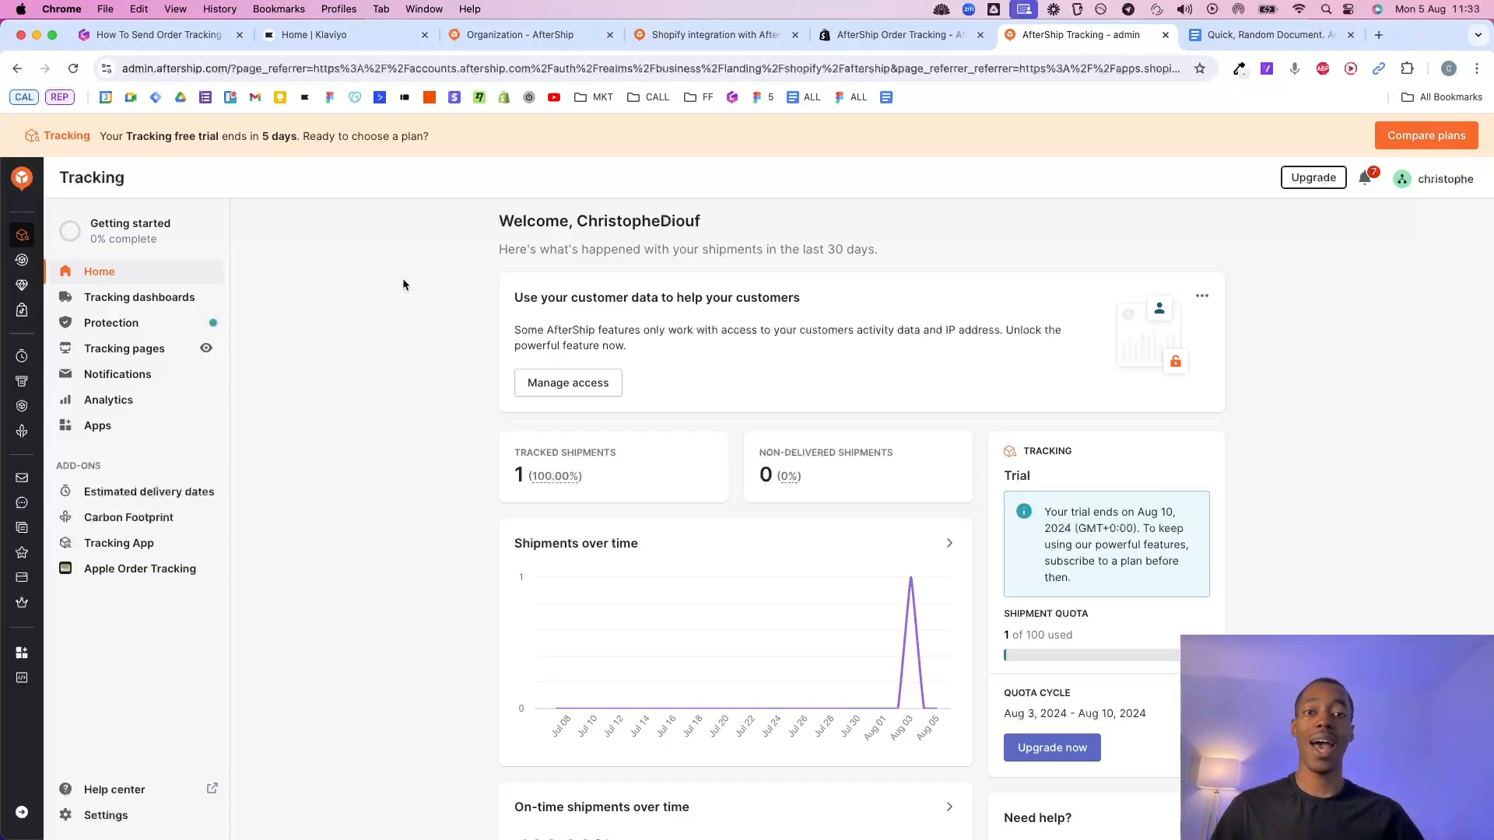
{"action": "left_click", "coordinate": [330, 97], "text": "super"}
{"action": "left_click", "coordinate": [673, 39]}
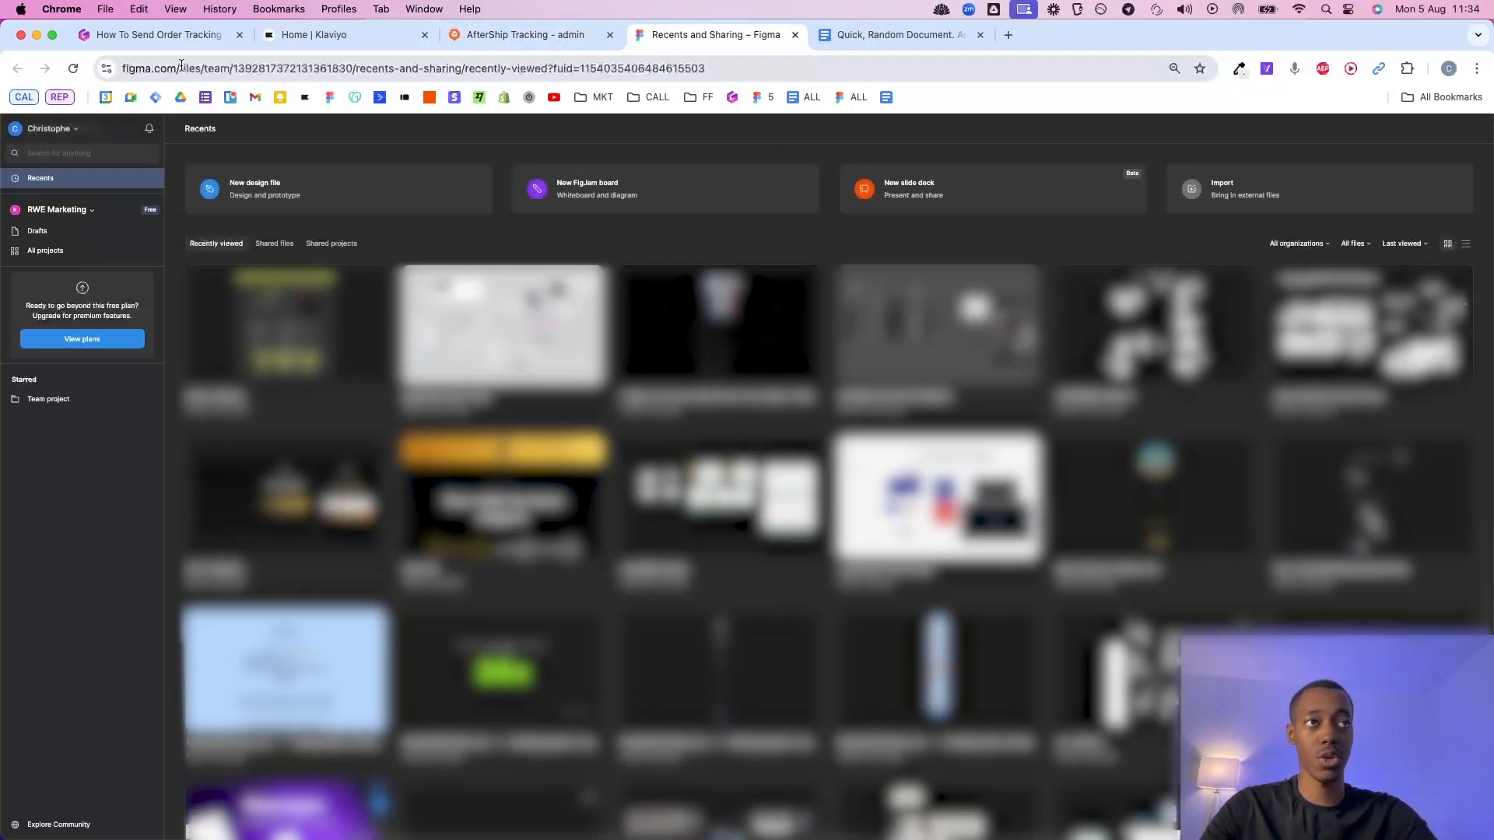
{"action": "left_click_drag", "start_coordinate": [180, 66], "coordinate": [903, 95]}
{"action": "key", "text": "BackSpace"}
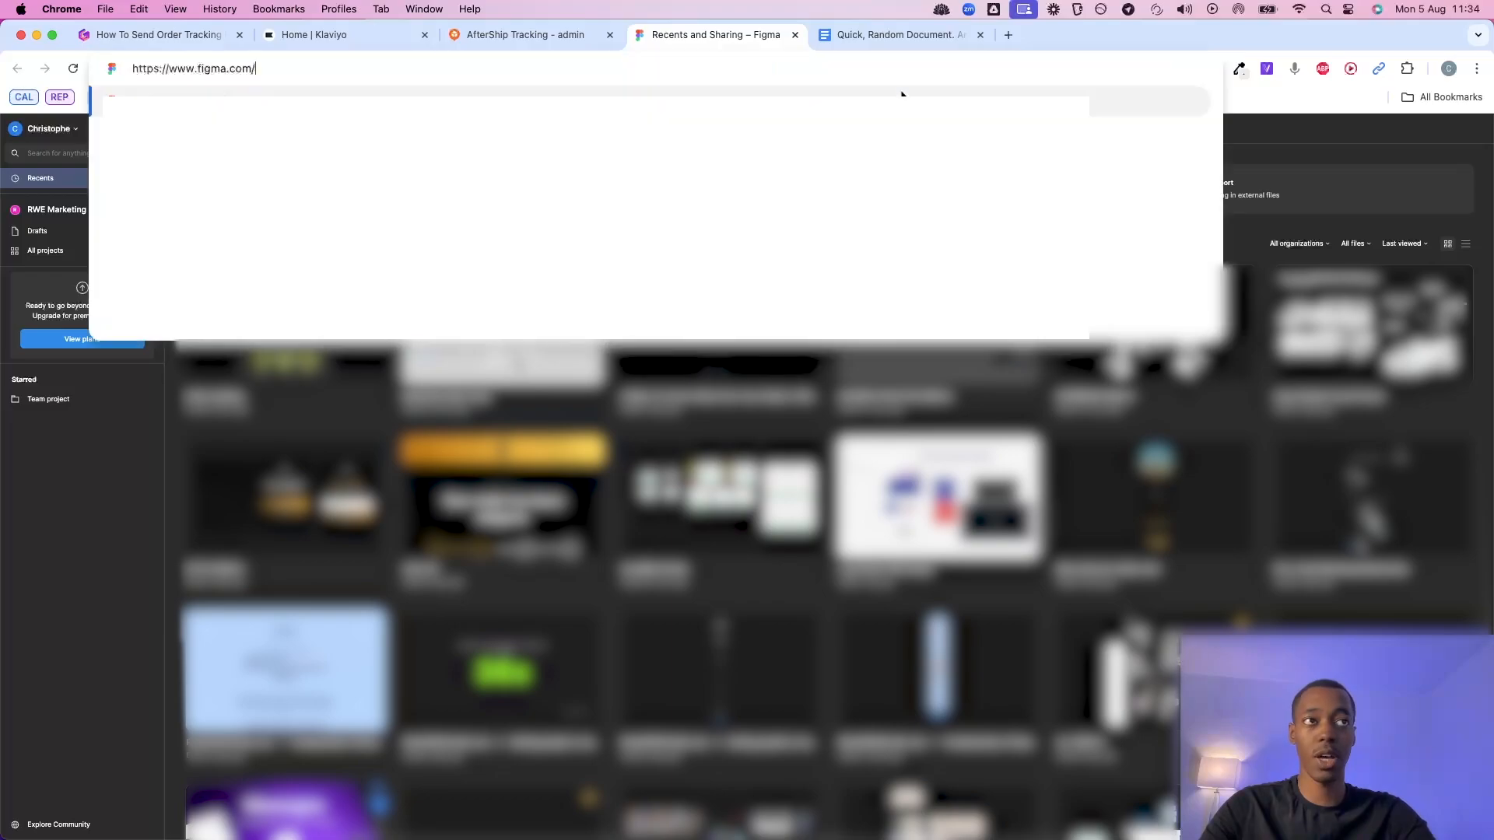
{"action": "left_click", "coordinate": [1353, 156]}
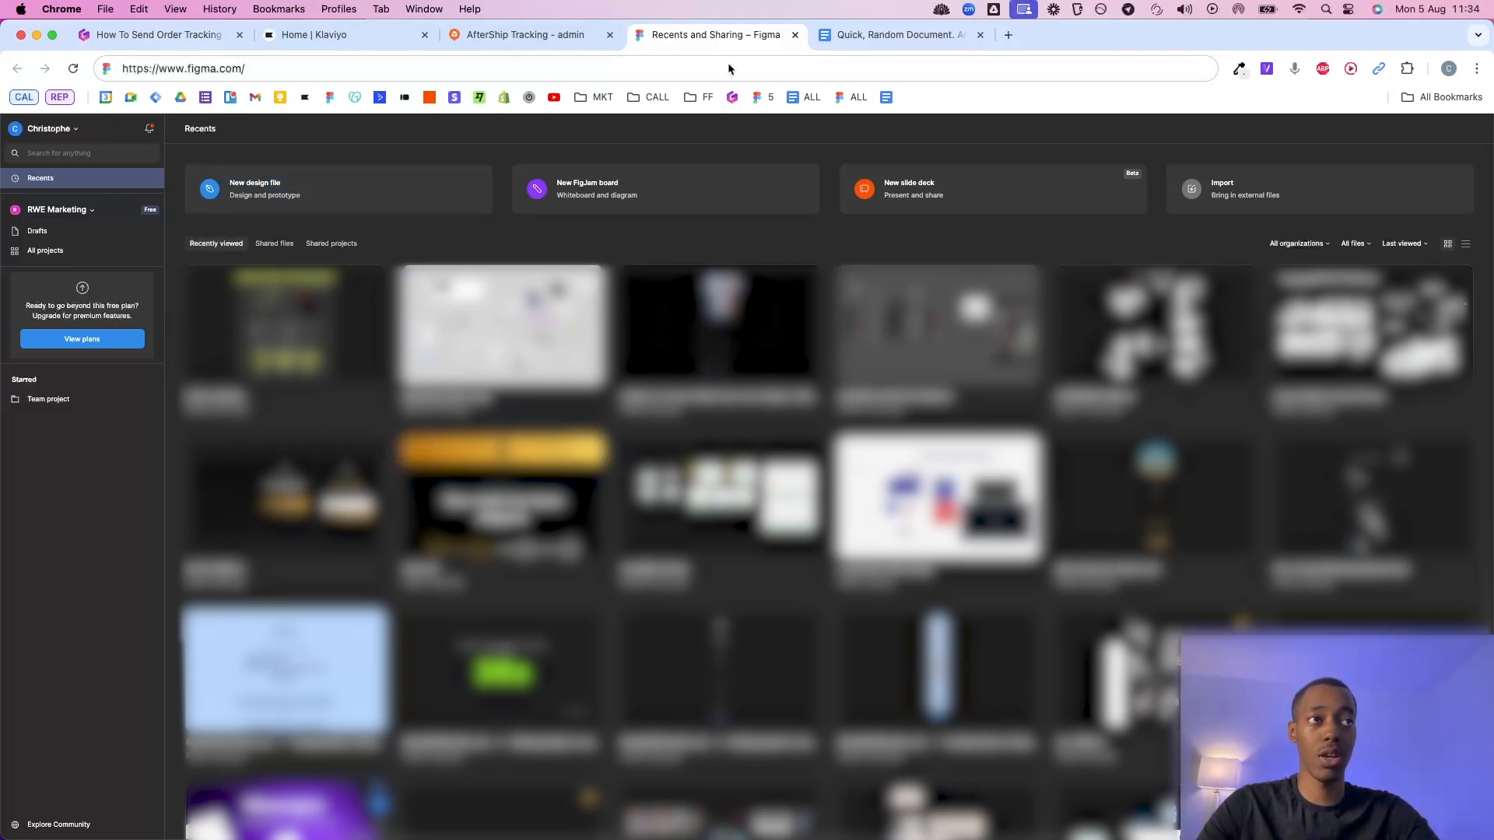
{"action": "left_click", "coordinate": [323, 212]}
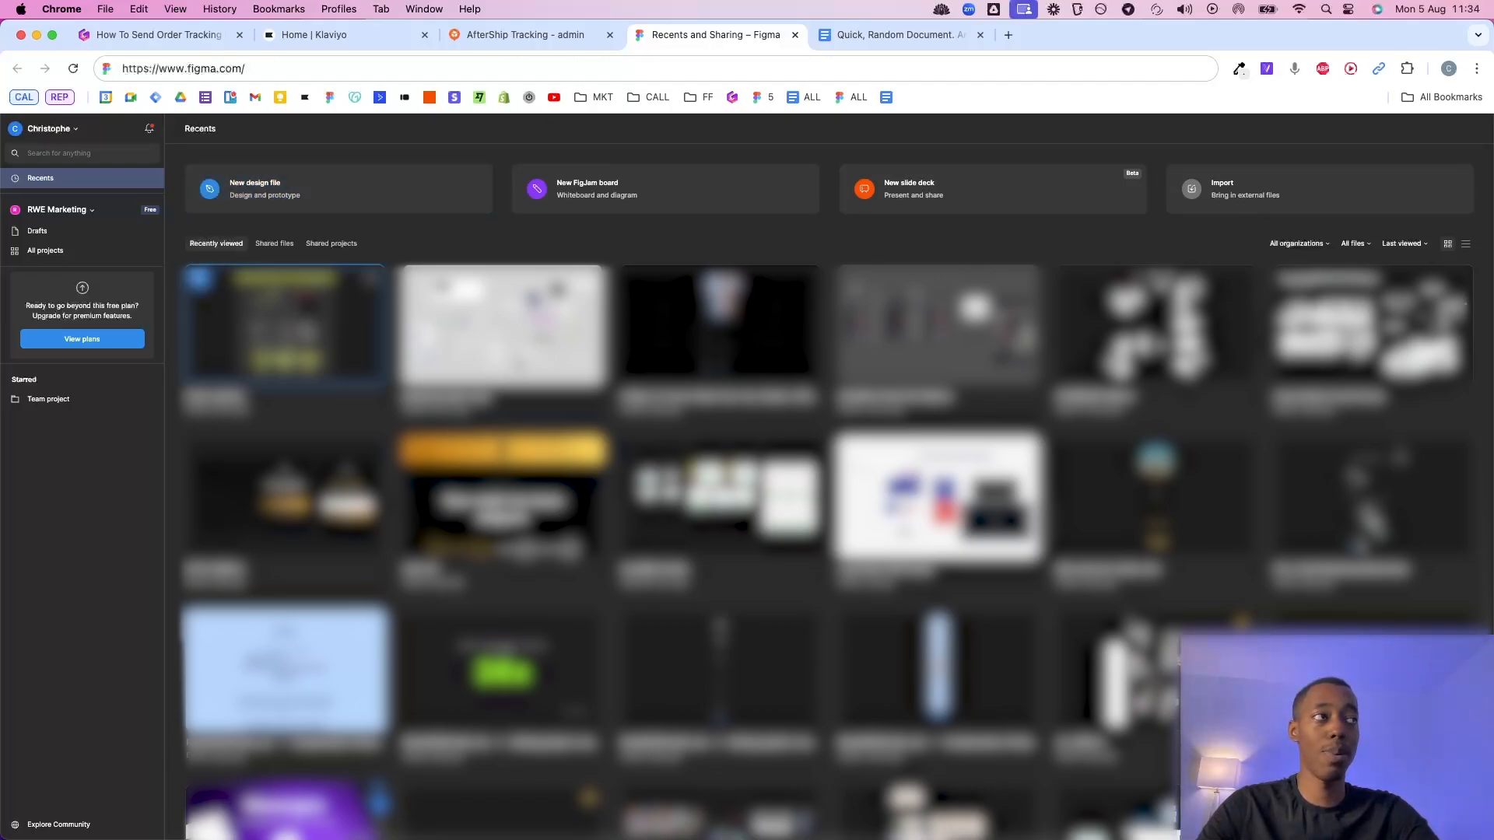
{"action": "double_click", "coordinate": [294, 320]}
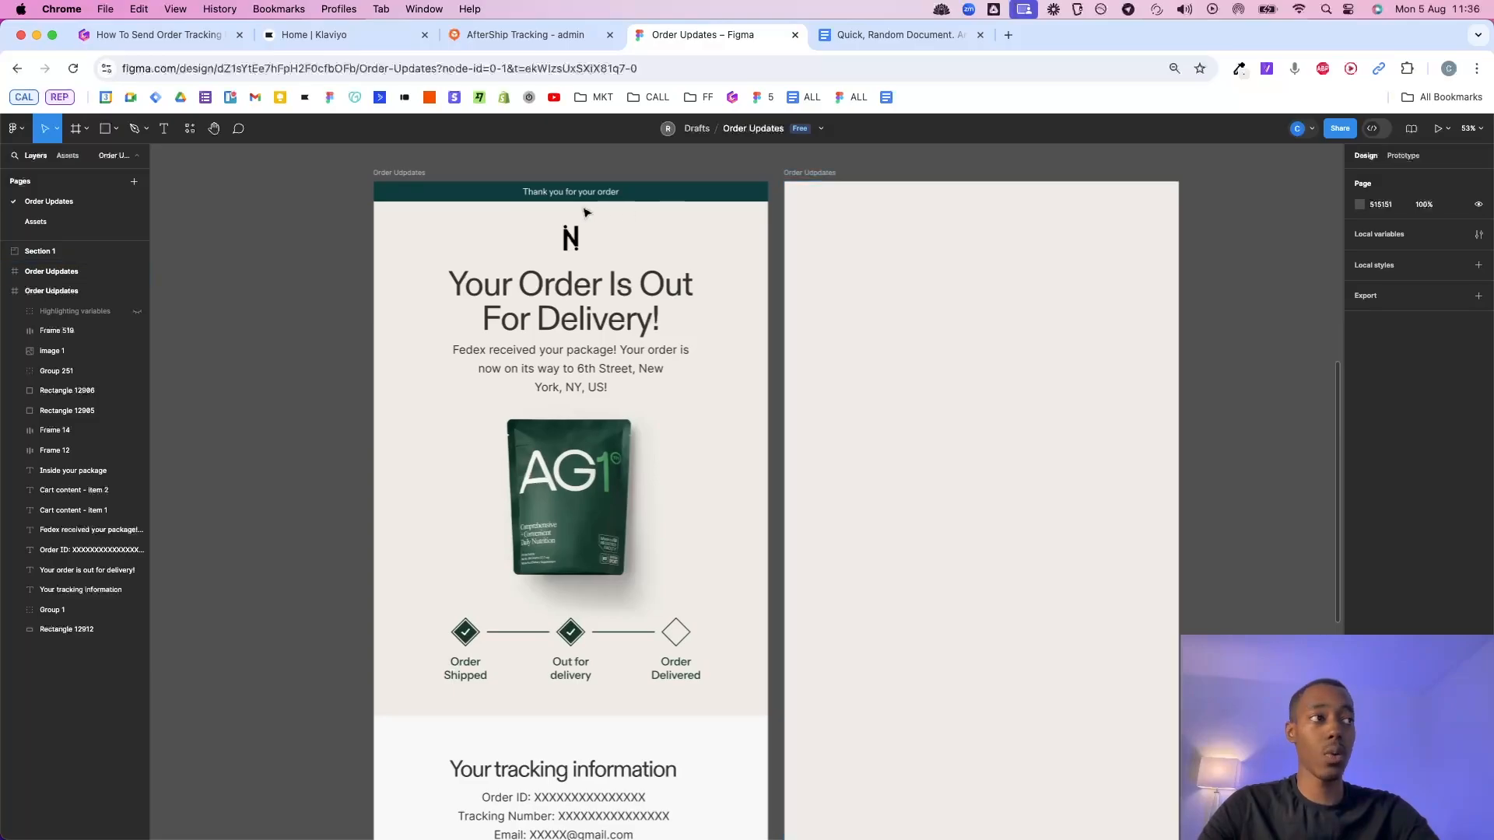
{"action": "left_click_drag", "start_coordinate": [489, 158], "coordinate": [748, 729]}
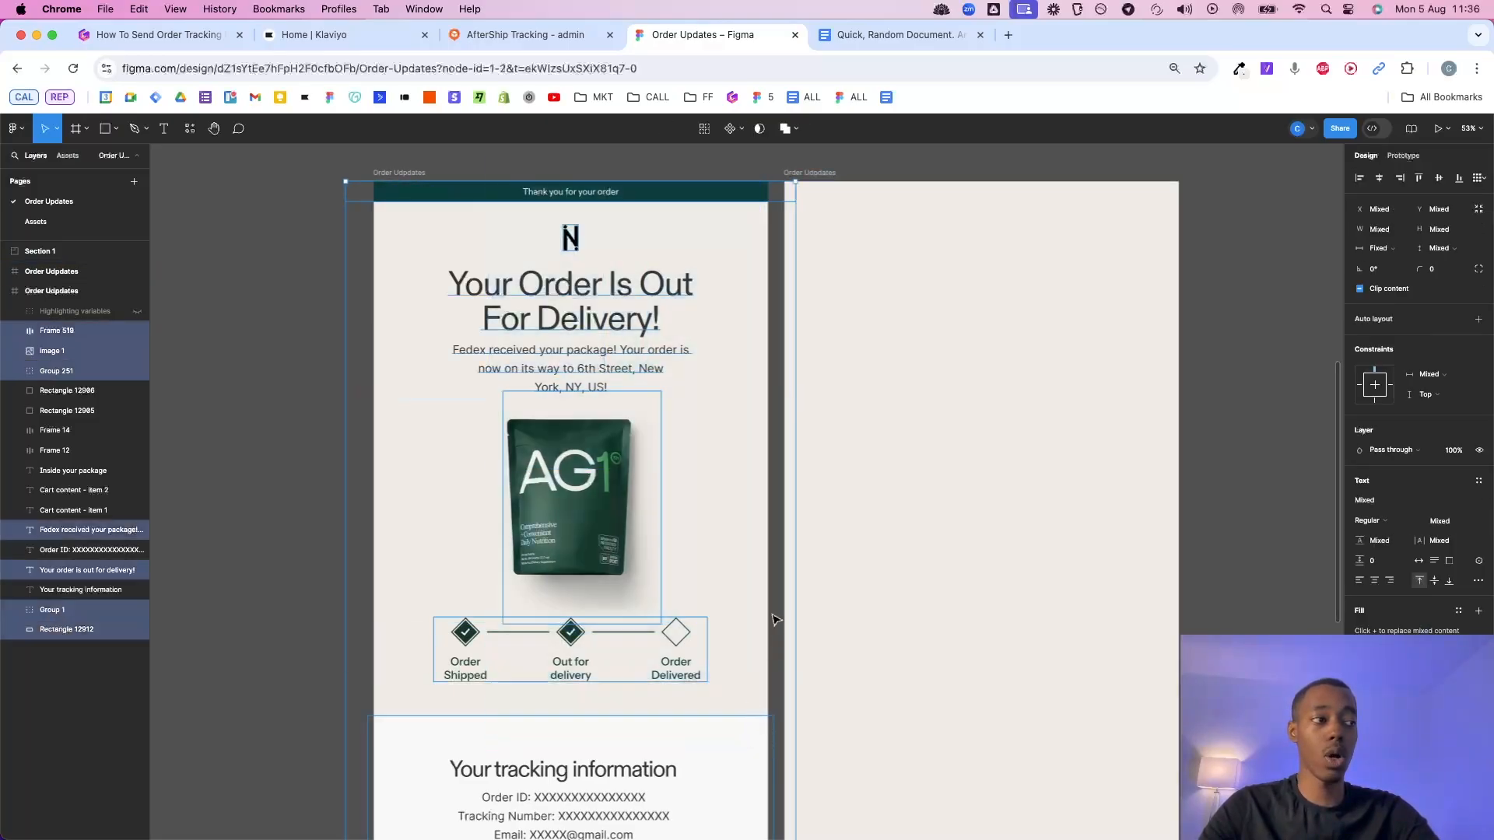
{"action": "left_click", "coordinate": [772, 615]}
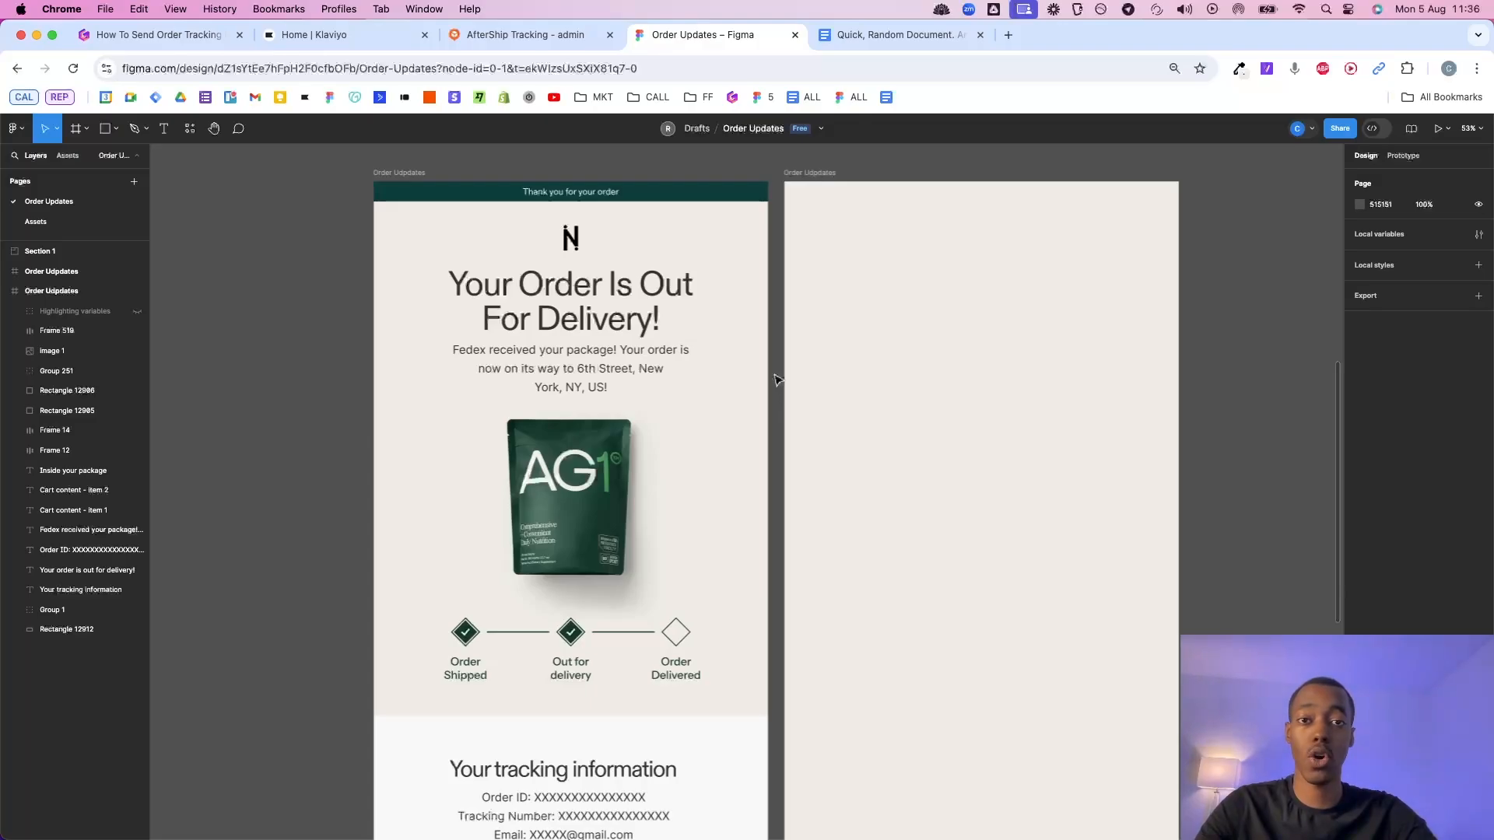
{"action": "left_click_drag", "start_coordinate": [495, 168], "coordinate": [665, 516]}
{"action": "left_click", "coordinate": [733, 409]}
Draw a banner rectangle 1200 wide and about 61 high across the blank frame's top edge, filled with teal 0D3D3D sampled from the finished email's banner.
{"action": "scroll", "coordinate": [733, 409], "scroll_direction": "up", "scroll_amount": 3}
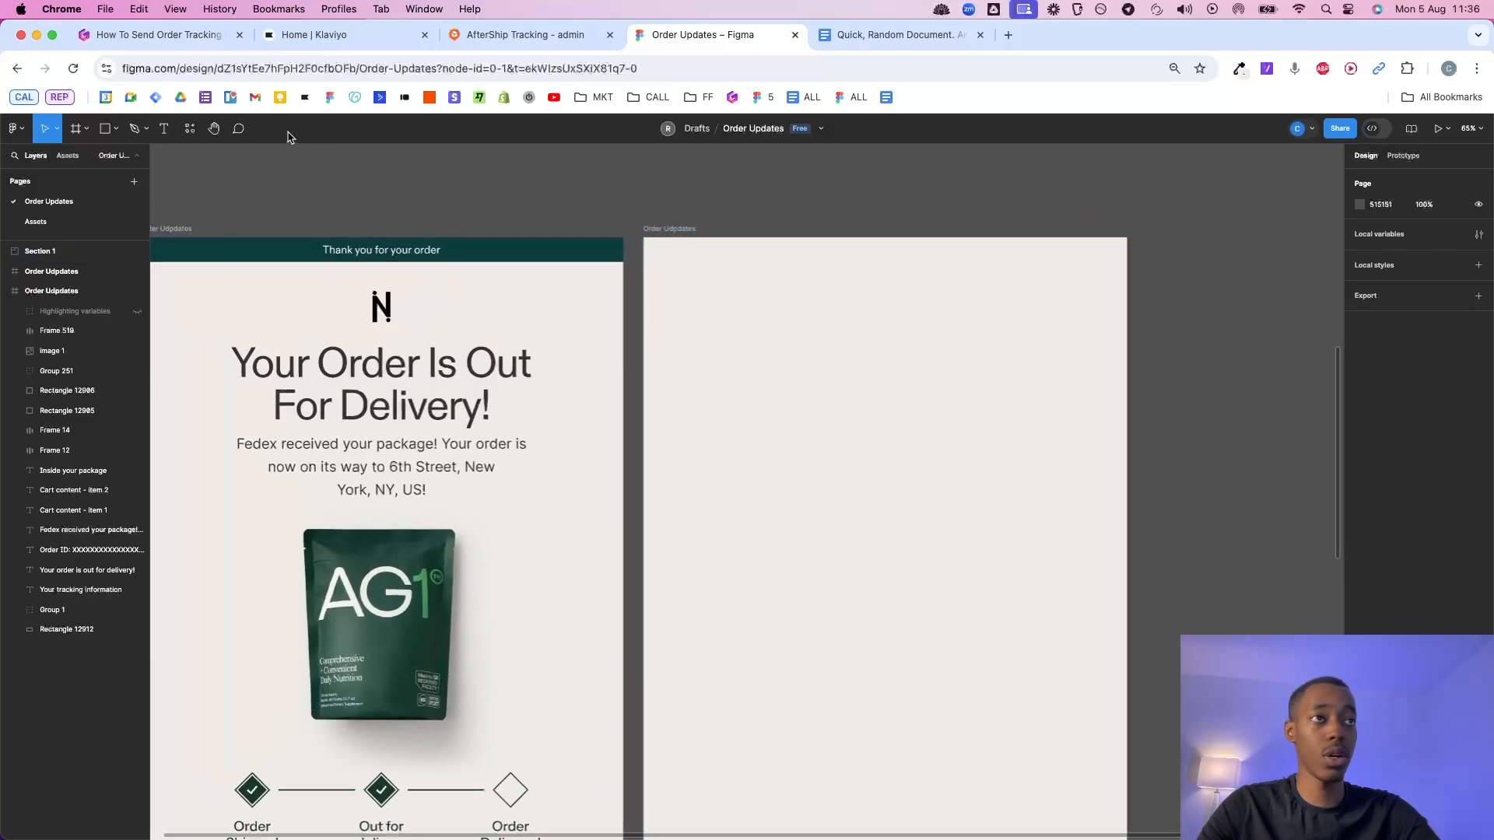
{"action": "left_click", "coordinate": [105, 129]}
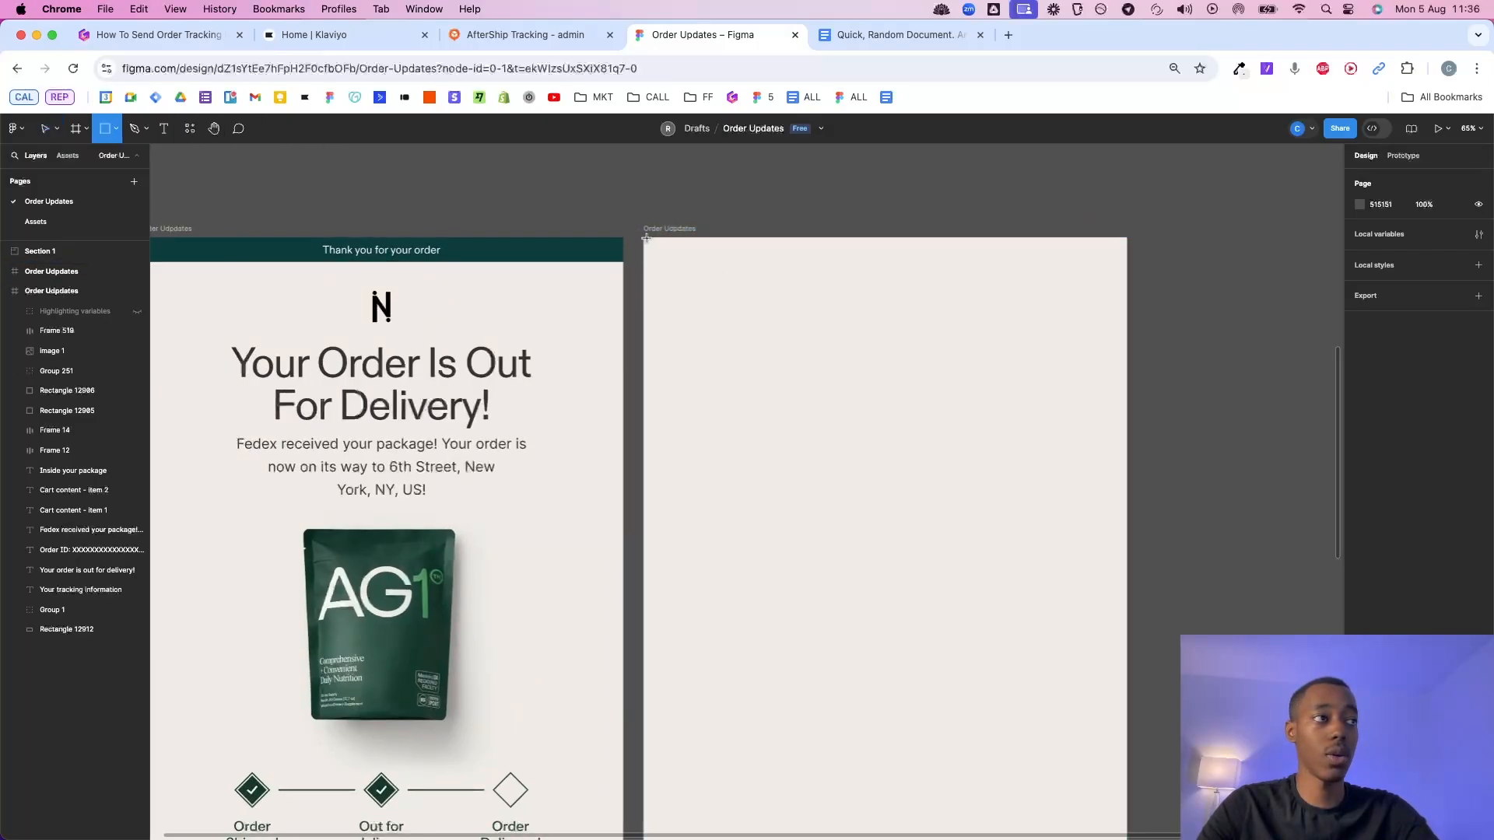
{"action": "left_click_drag", "start_coordinate": [645, 238], "coordinate": [1125, 263]}
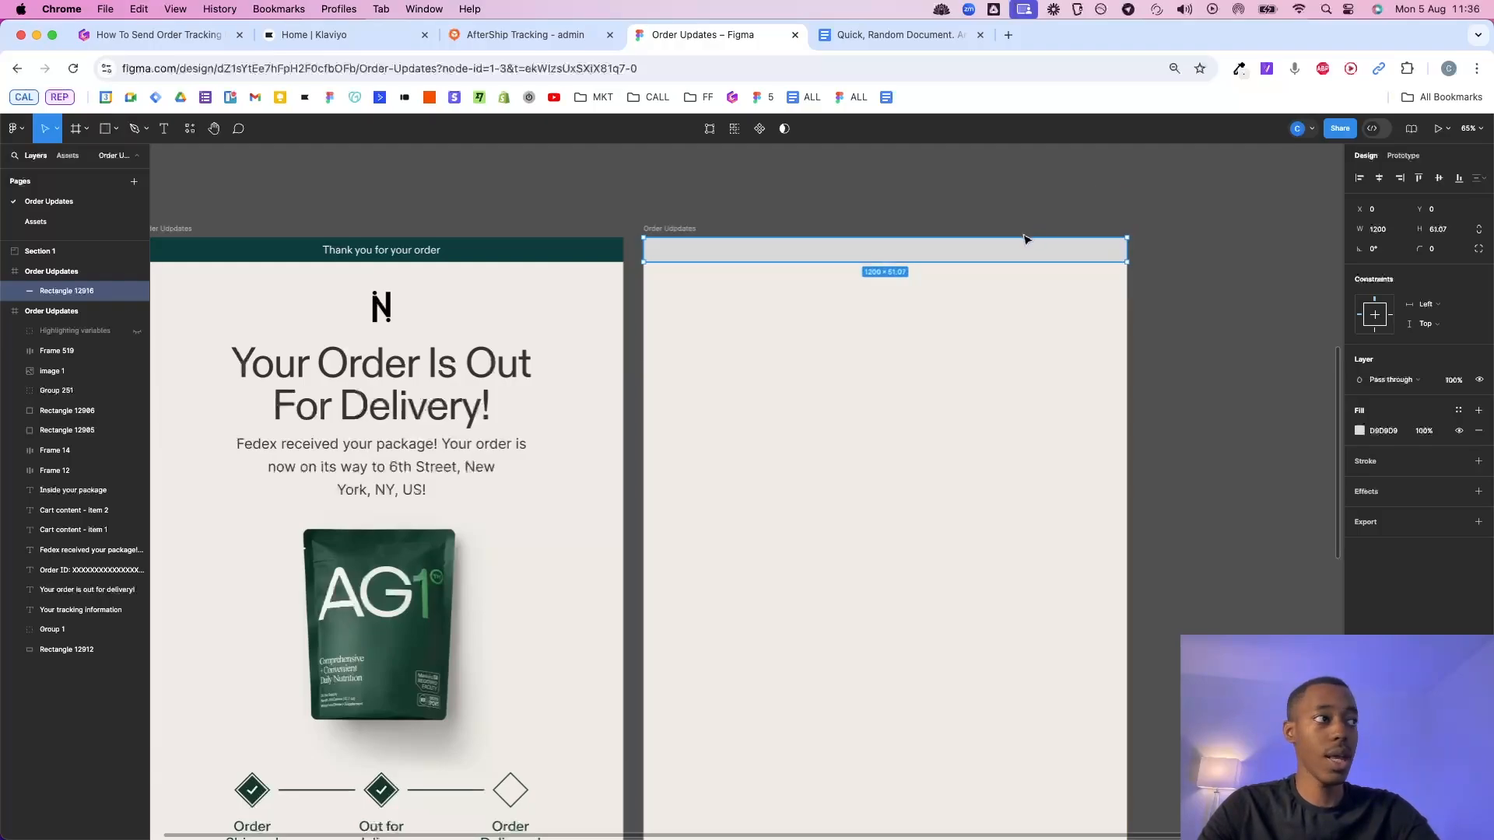
{"action": "left_click", "coordinate": [1359, 430]}
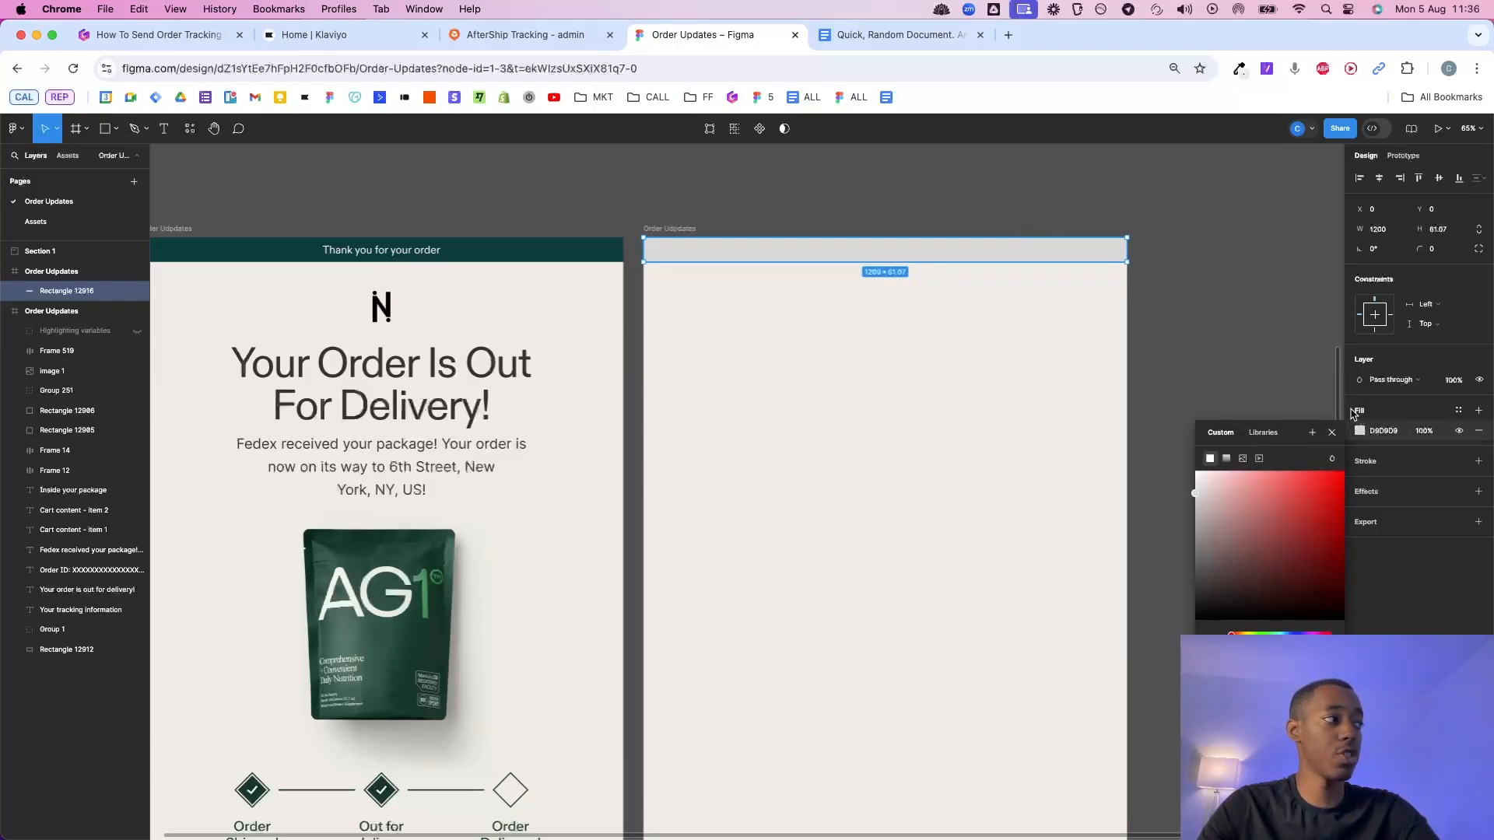
{"action": "key", "text": "i"}
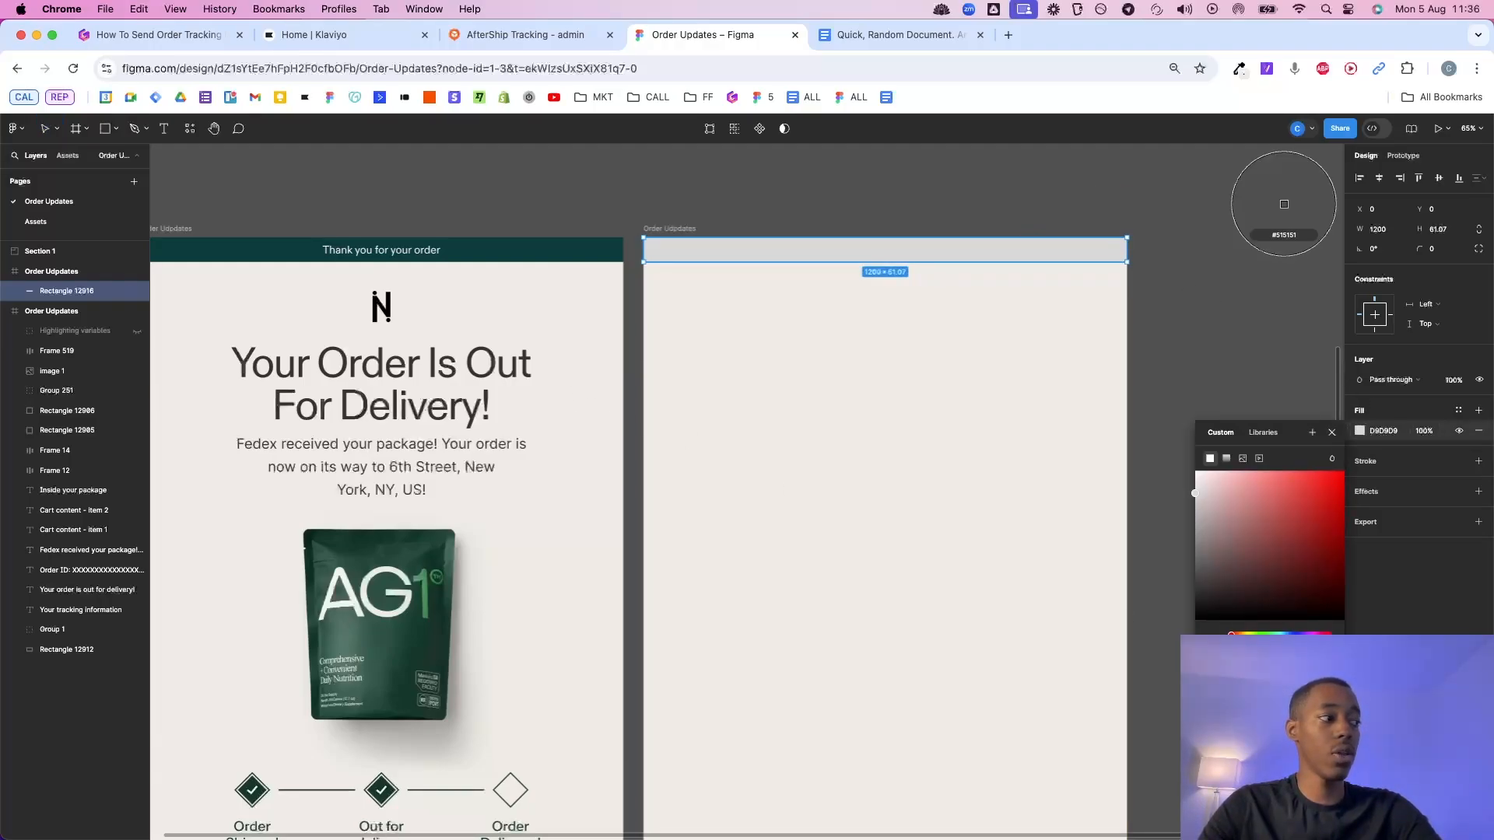
{"action": "left_click", "coordinate": [586, 249]}
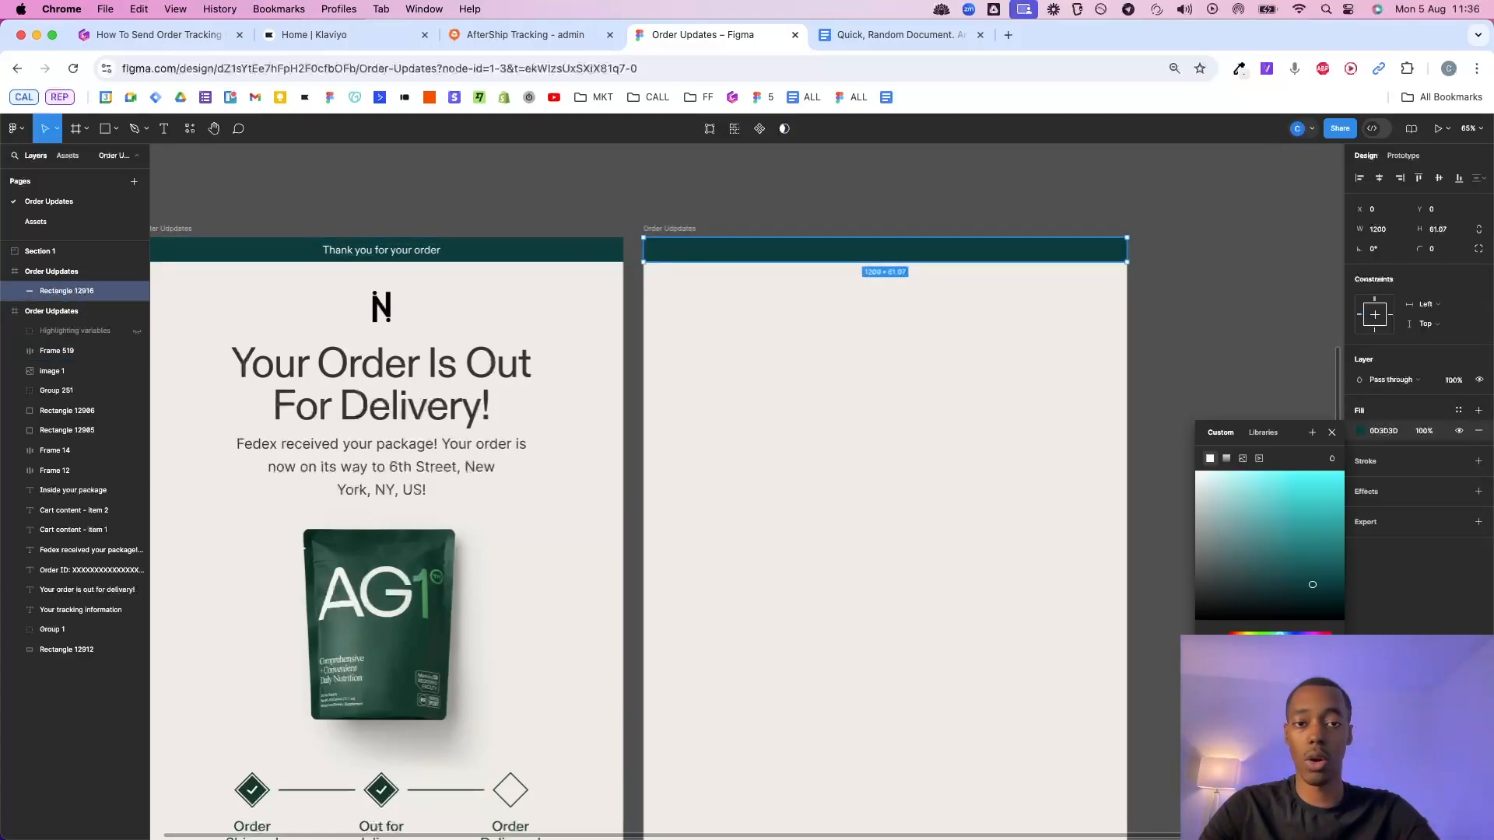
{"action": "left_click", "coordinate": [1100, 516]}
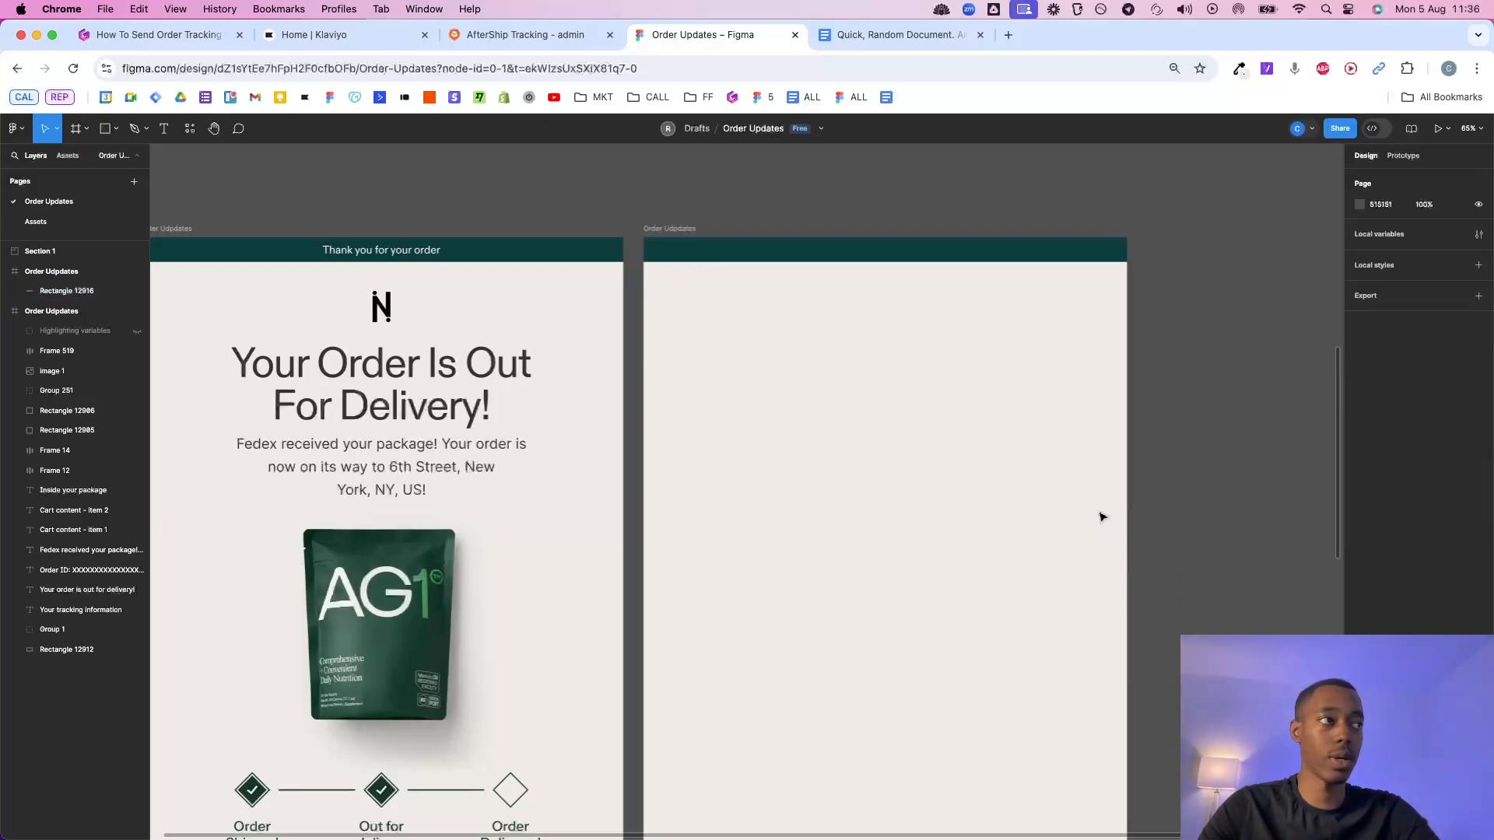
Add the white text "Thank you for your order" in the middle of the new banner.
{"action": "scroll", "coordinate": [652, 281], "scroll_direction": "up", "scroll_amount": 1}
{"action": "scroll", "coordinate": [652, 281], "scroll_direction": "right", "scroll_amount": 1}
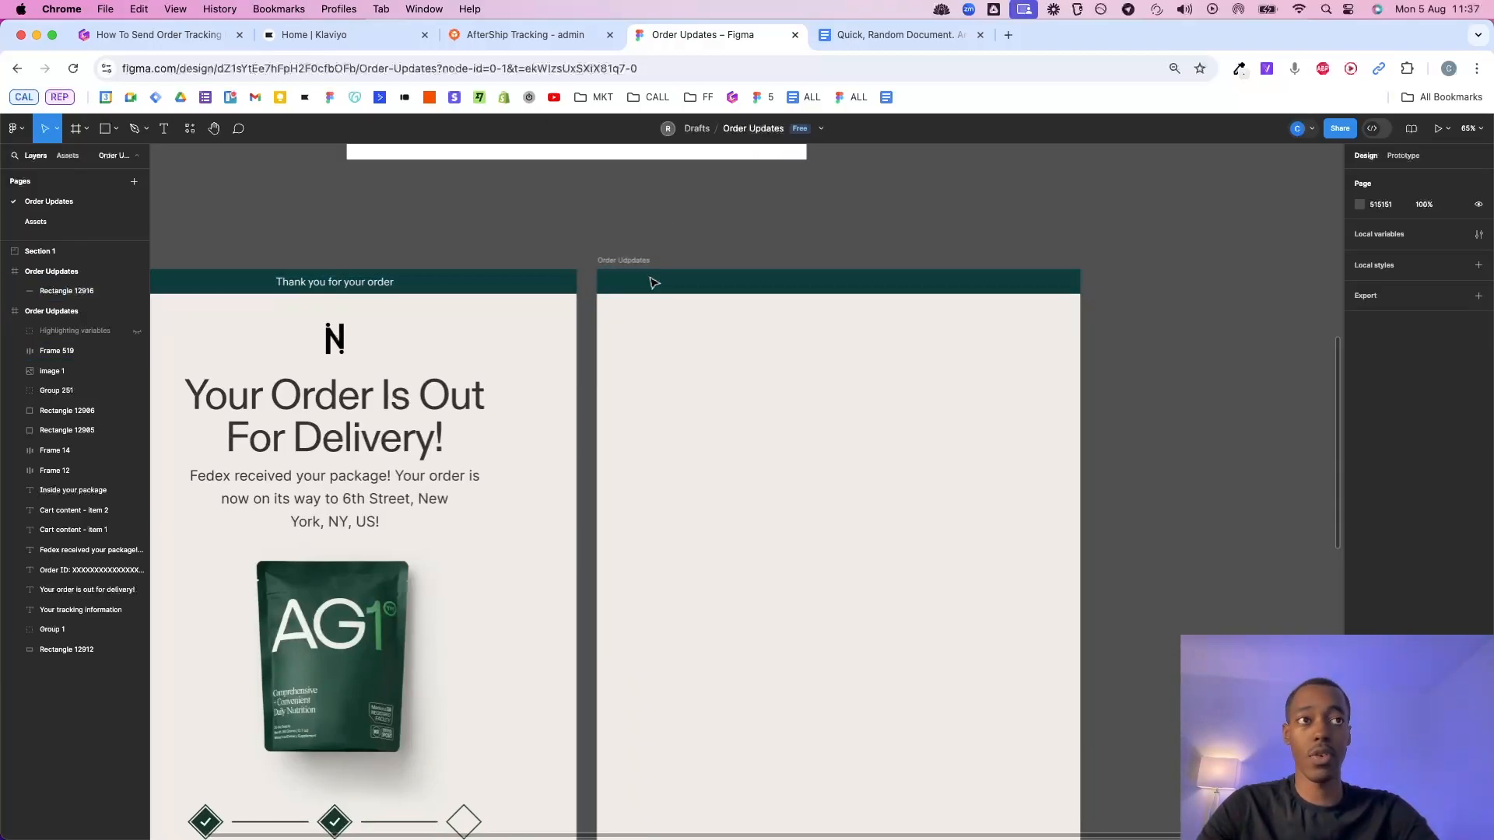
{"action": "left_click", "coordinate": [164, 129]}
{"action": "left_click", "coordinate": [828, 280]}
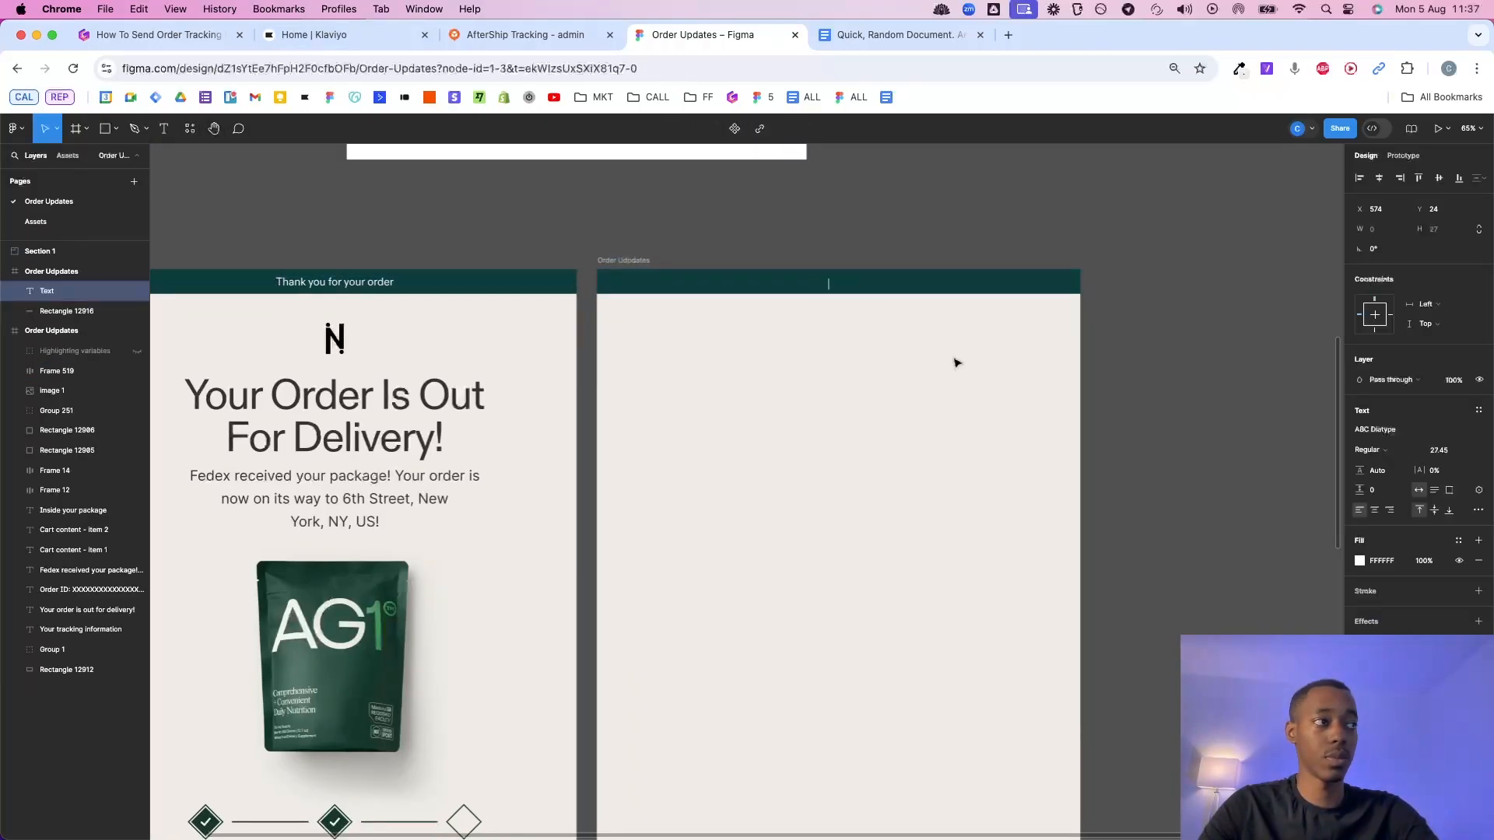
{"action": "type", "text": "Test"}
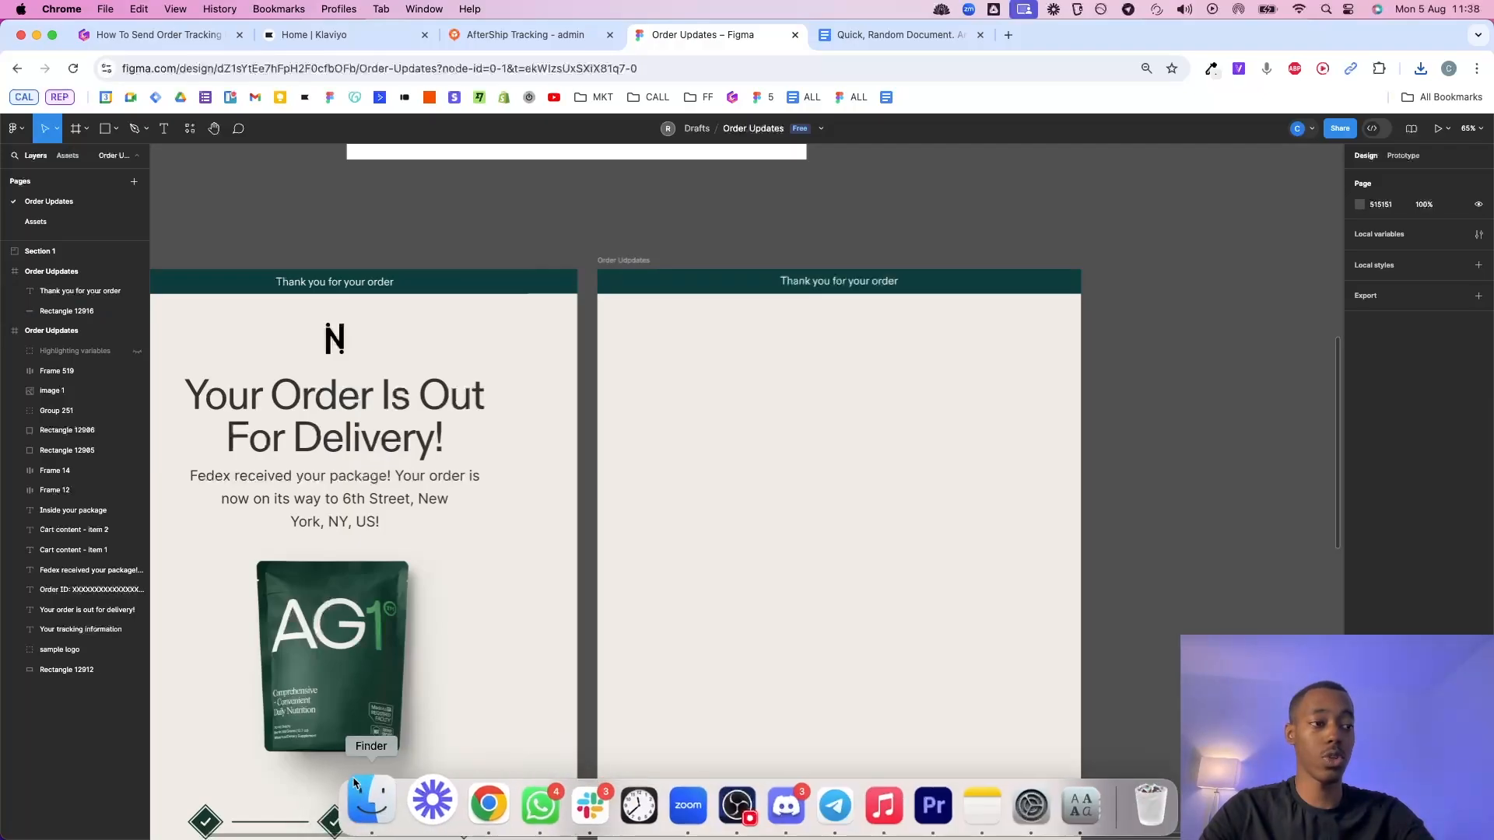
Place sample logo.png from the Downloads folder below the new banner and centre it horizontally in the frame.
{"action": "left_click", "coordinate": [357, 766]}
{"action": "left_click", "coordinate": [366, 807]}
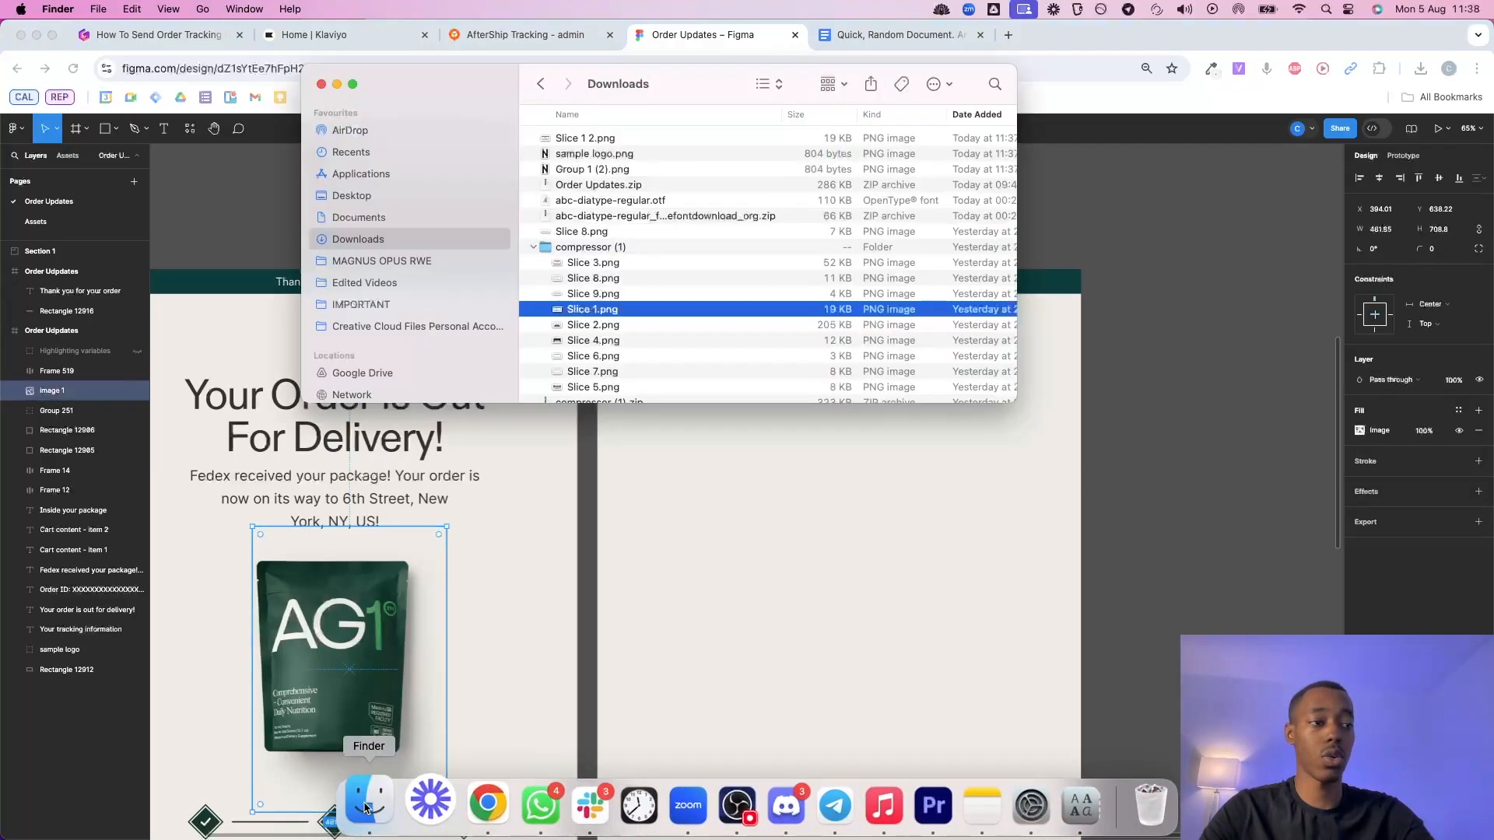
{"action": "left_click", "coordinate": [591, 139]}
{"action": "left_click", "coordinate": [578, 154]}
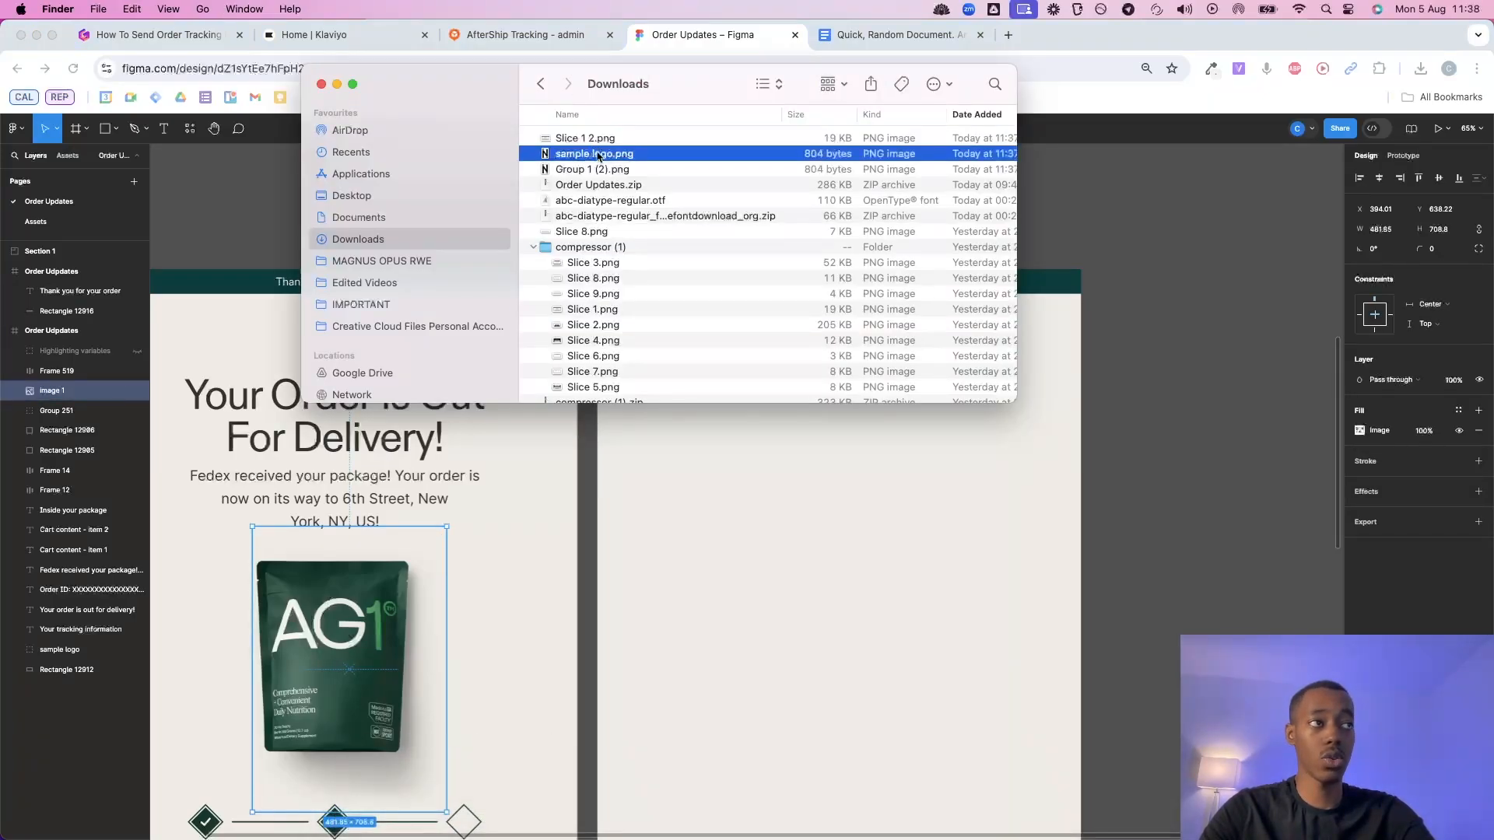
{"action": "left_click_drag", "start_coordinate": [598, 155], "coordinate": [887, 346]}
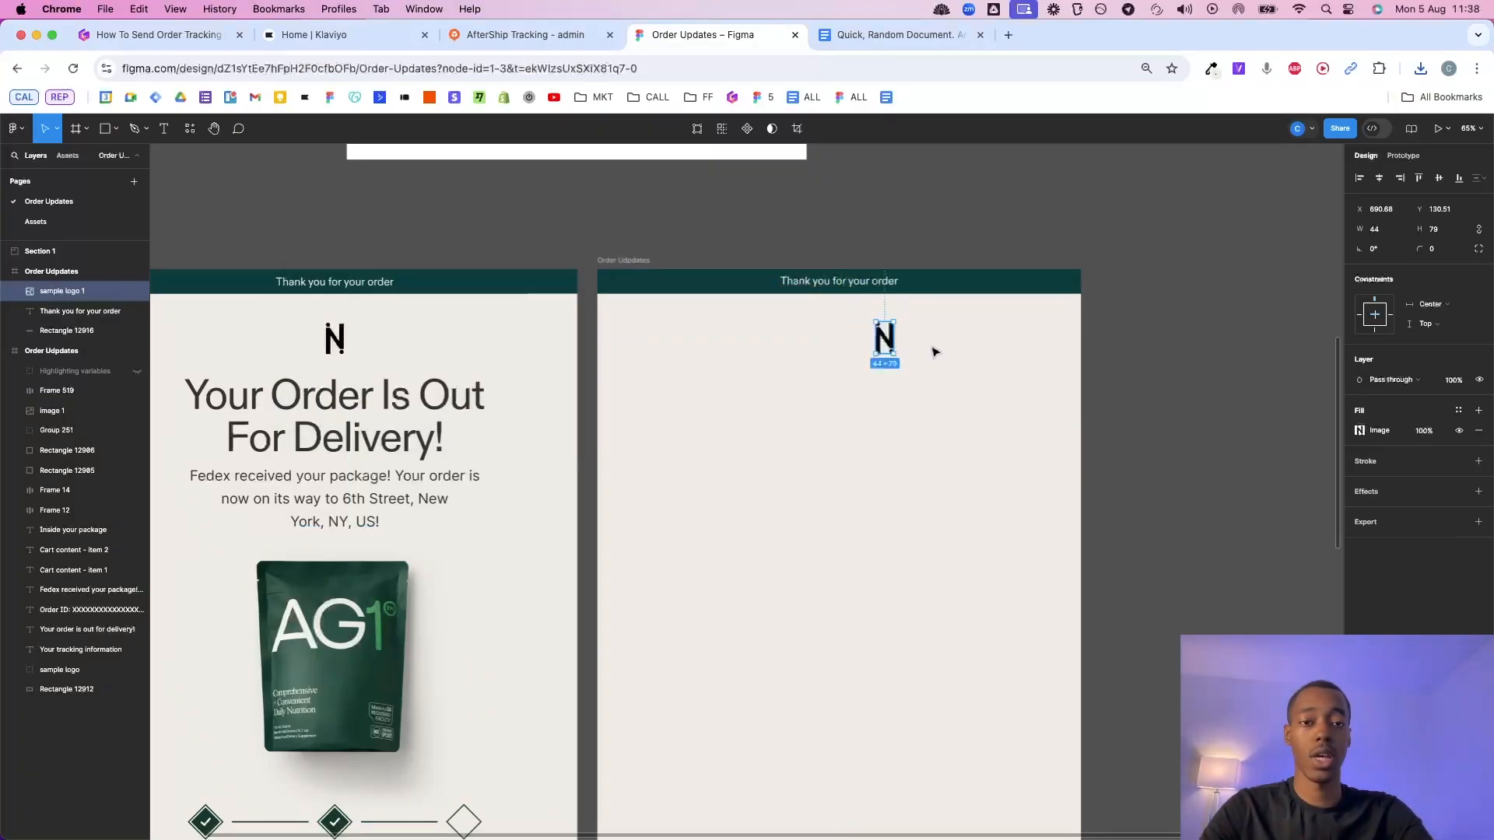
{"action": "left_click", "coordinate": [1379, 179]}
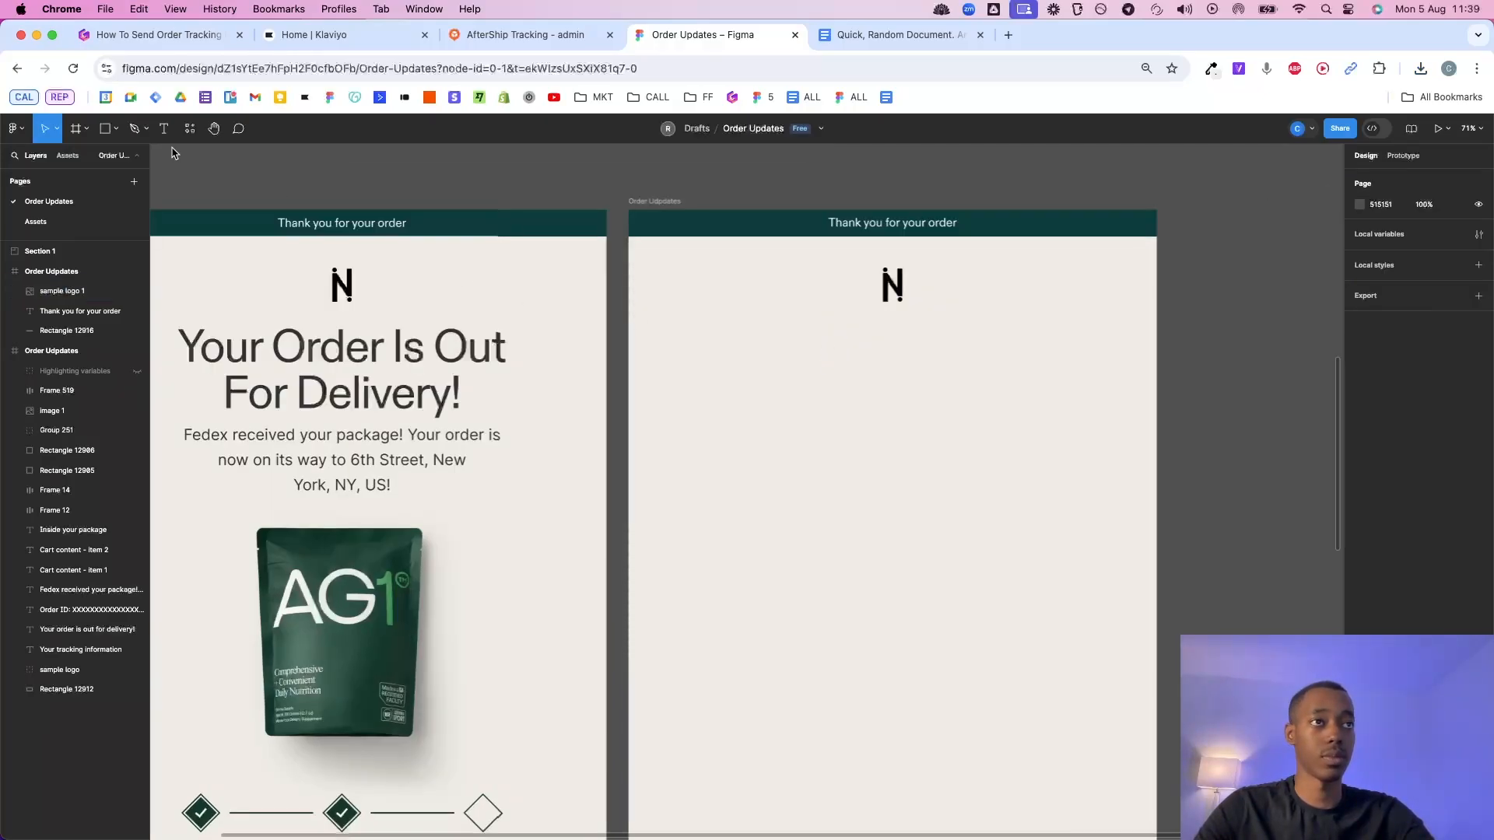
Add the text "Your order is out for delivery" below the logo in the new email frame.
{"action": "left_click", "coordinate": [164, 129]}
{"action": "left_click", "coordinate": [871, 369]}
{"action": "type", "text": "Your order is out for delivery"}
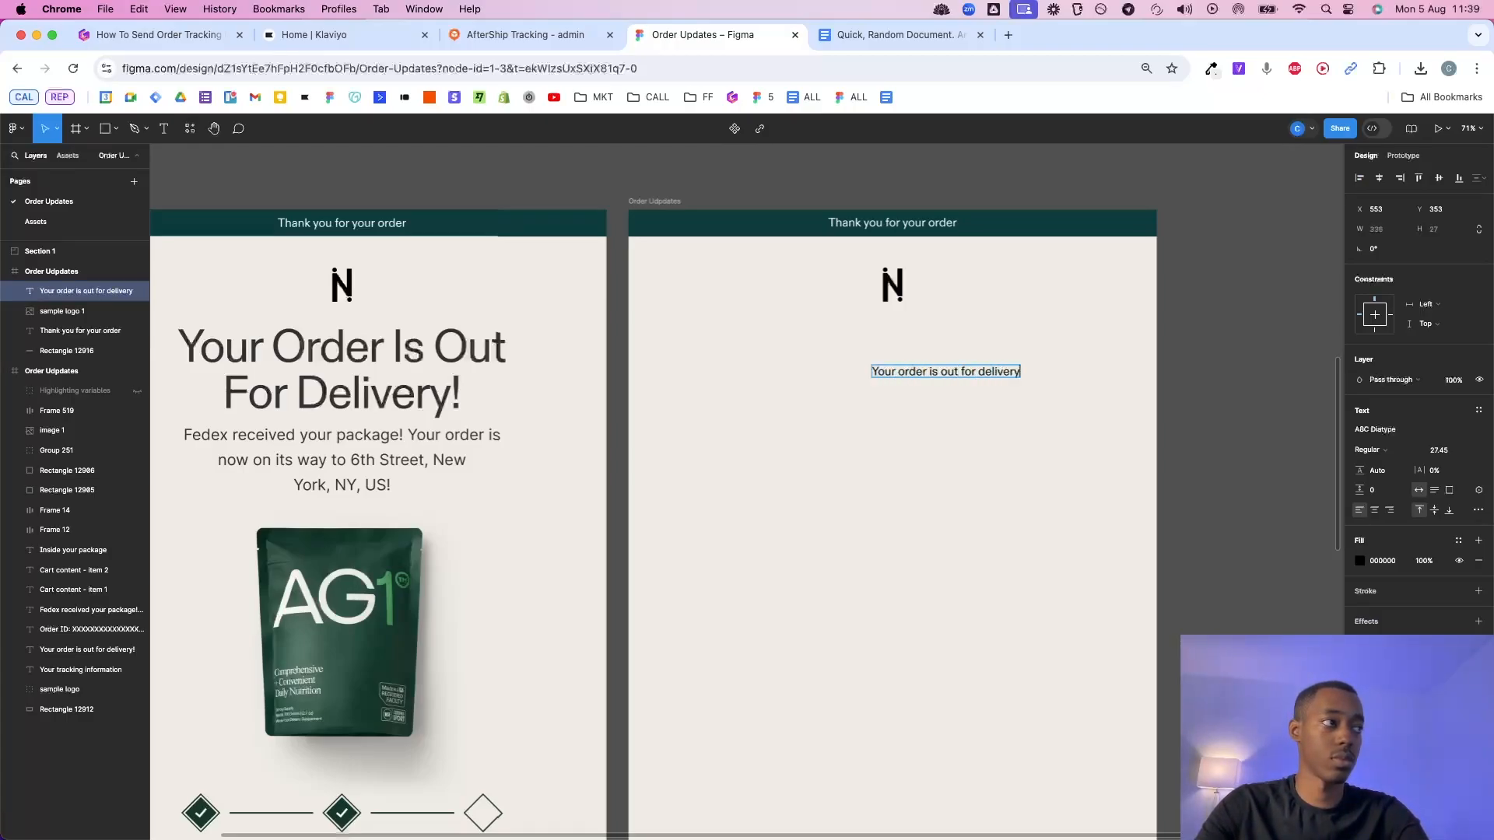
{"action": "key", "text": "Escape"}
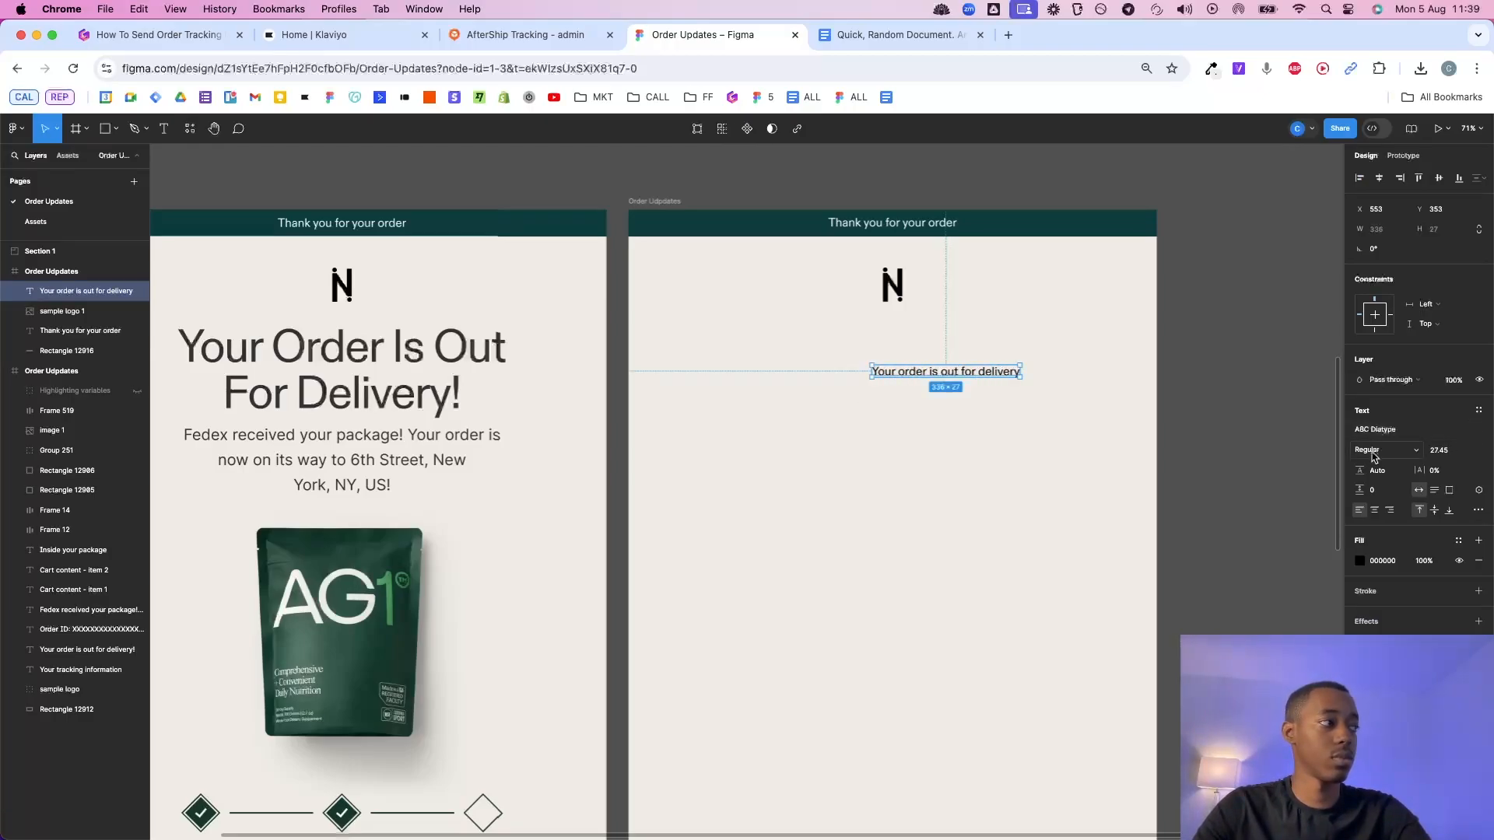
Set the new headline's font size to 105 and centre its text box horizontally in the frame.
{"action": "key", "text": "Return"}
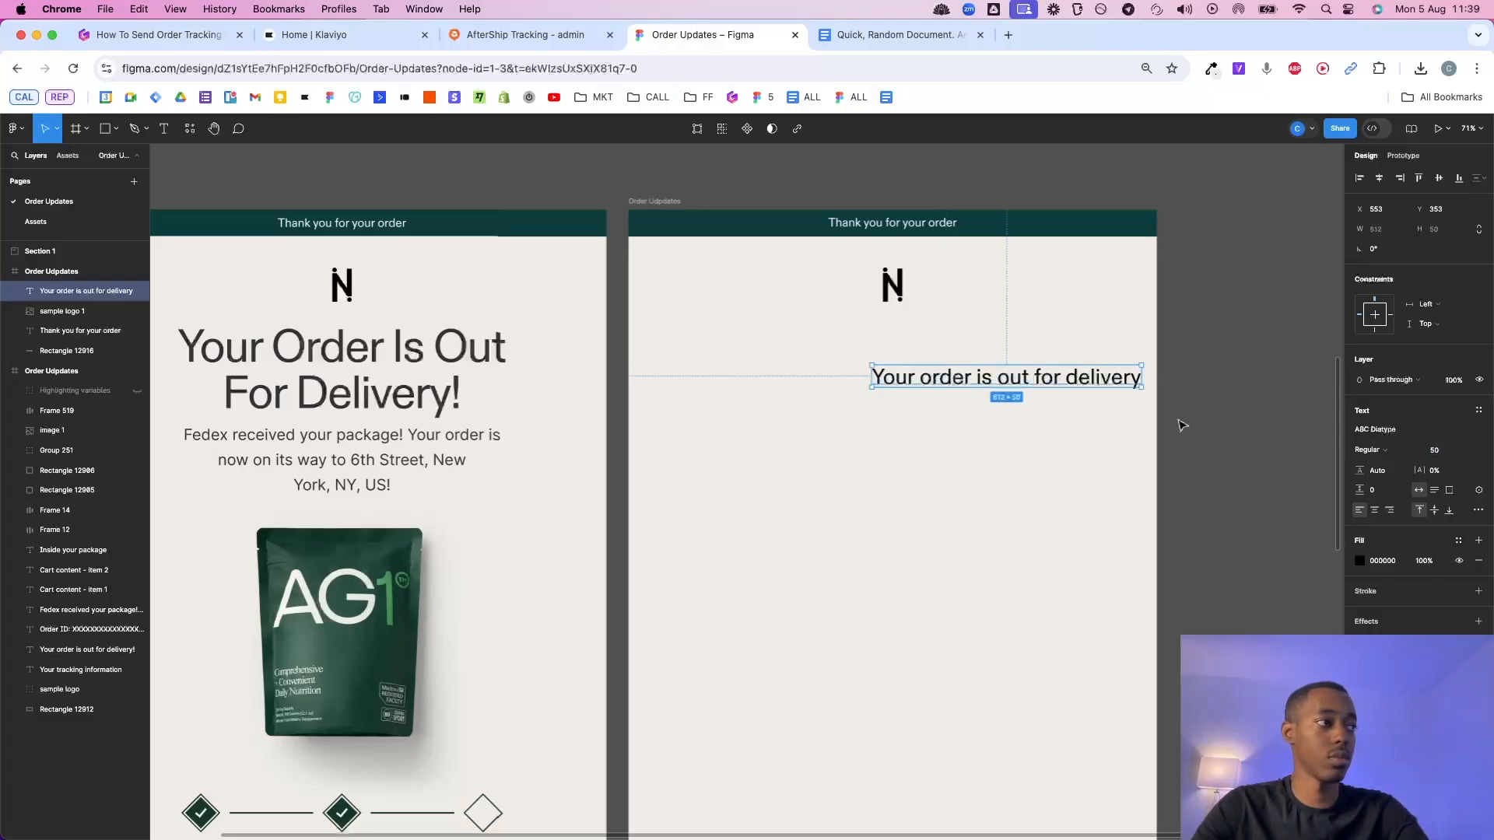
{"action": "left_click", "coordinate": [1379, 179]}
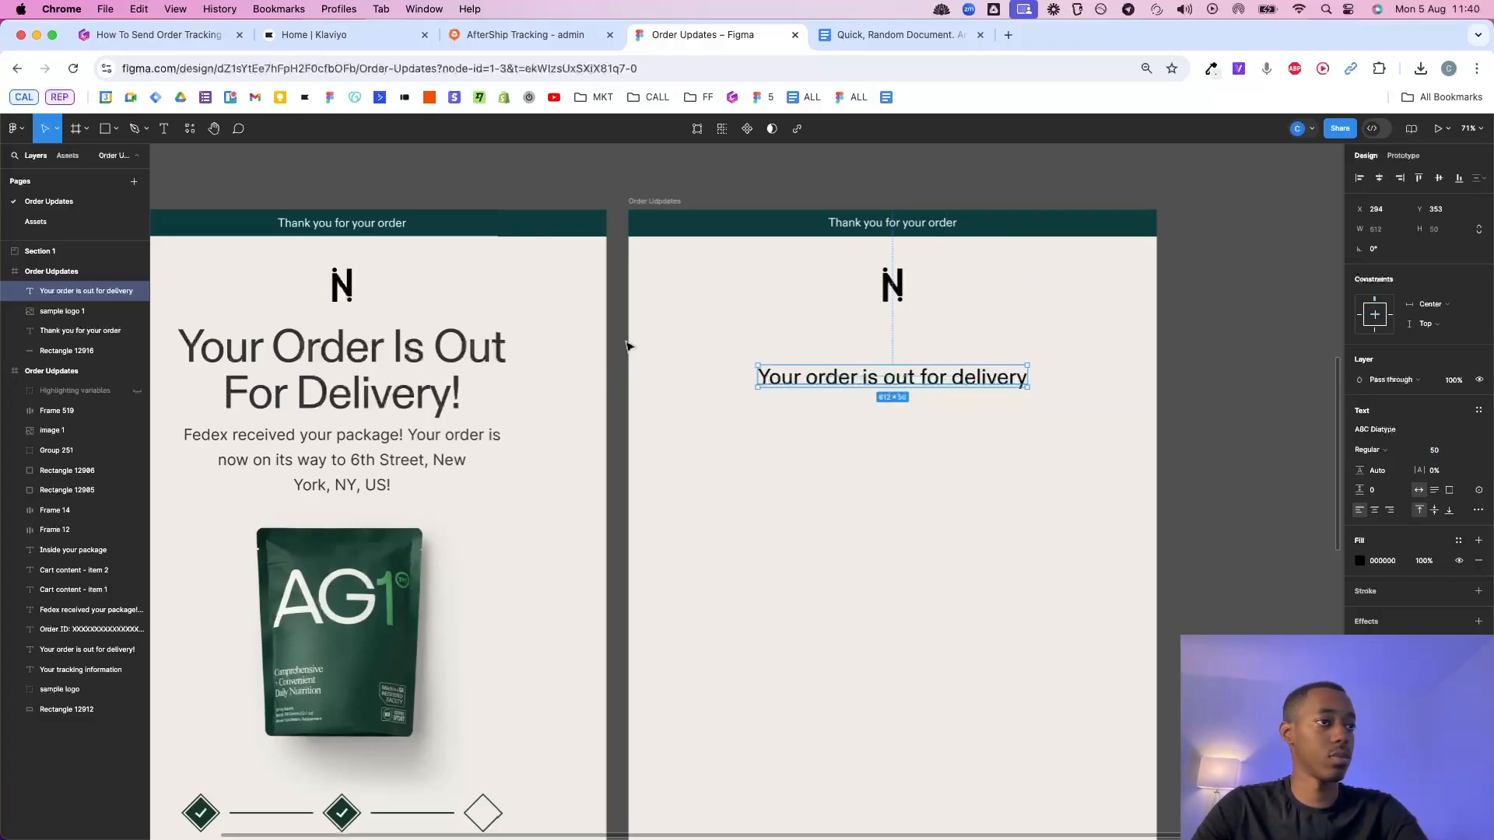
{"action": "left_click", "coordinate": [459, 370]}
{"action": "left_click", "coordinate": [937, 381]}
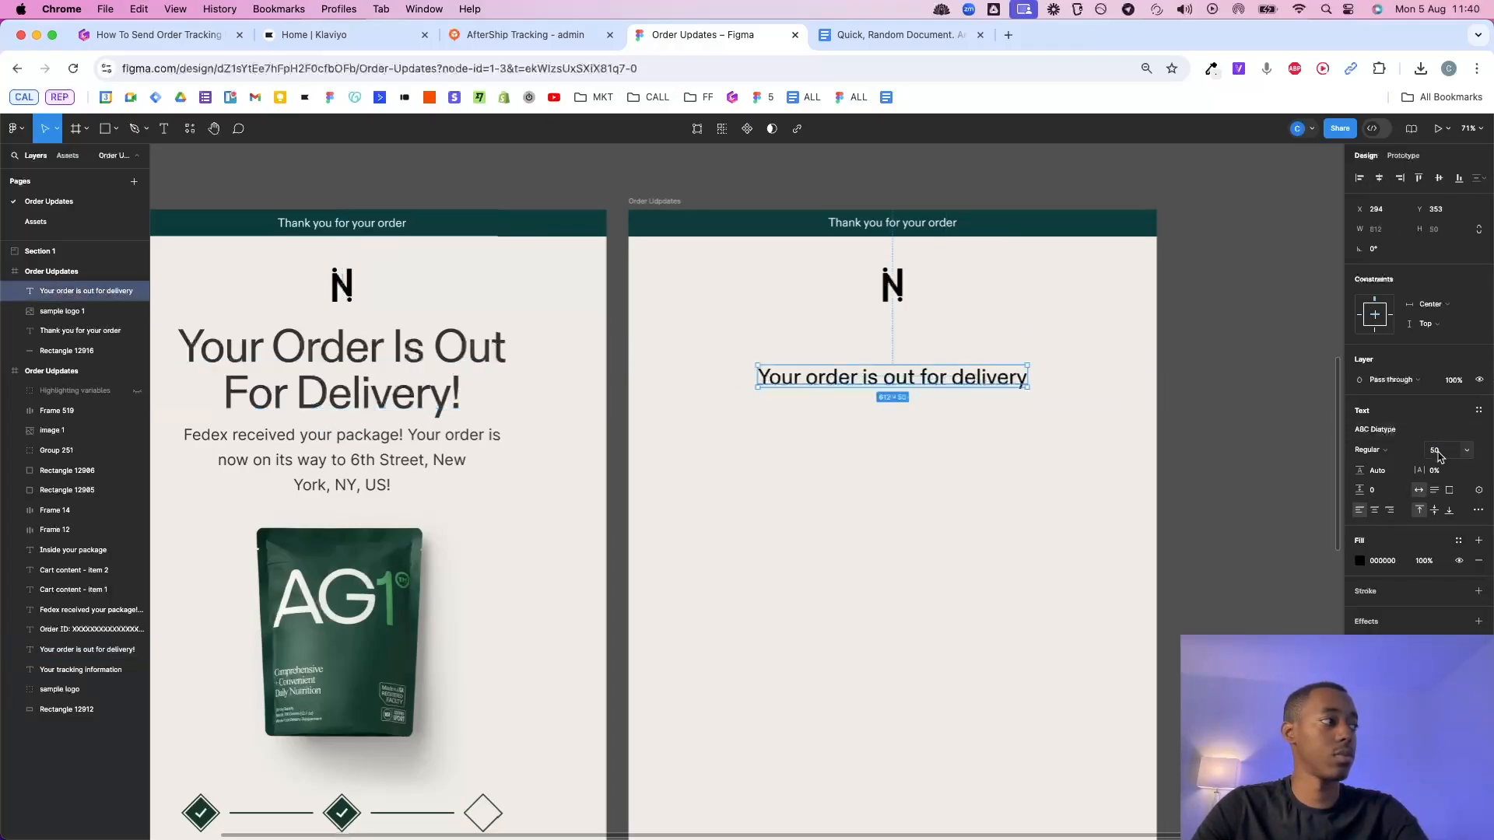
{"action": "type", "text": "105"}
{"action": "key", "text": "Return"}
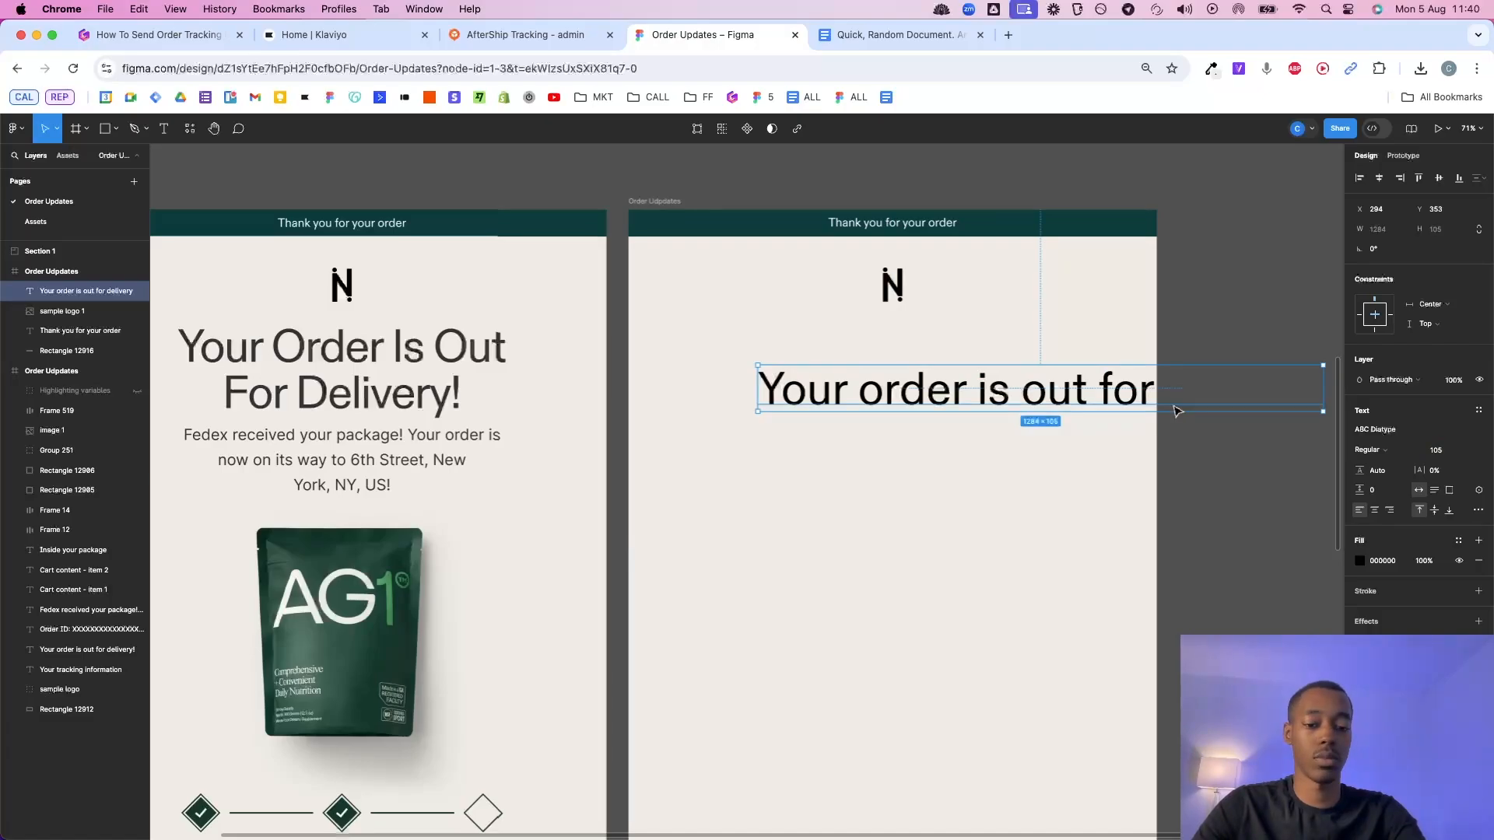
Narrow the headline's box to about 835 wide around the frame's centre, centre-align its text and end it with an exclamation mark.
{"action": "key", "text": "alt+h"}
{"action": "left_click_drag", "start_coordinate": [1177, 387], "coordinate": [1079, 386]}
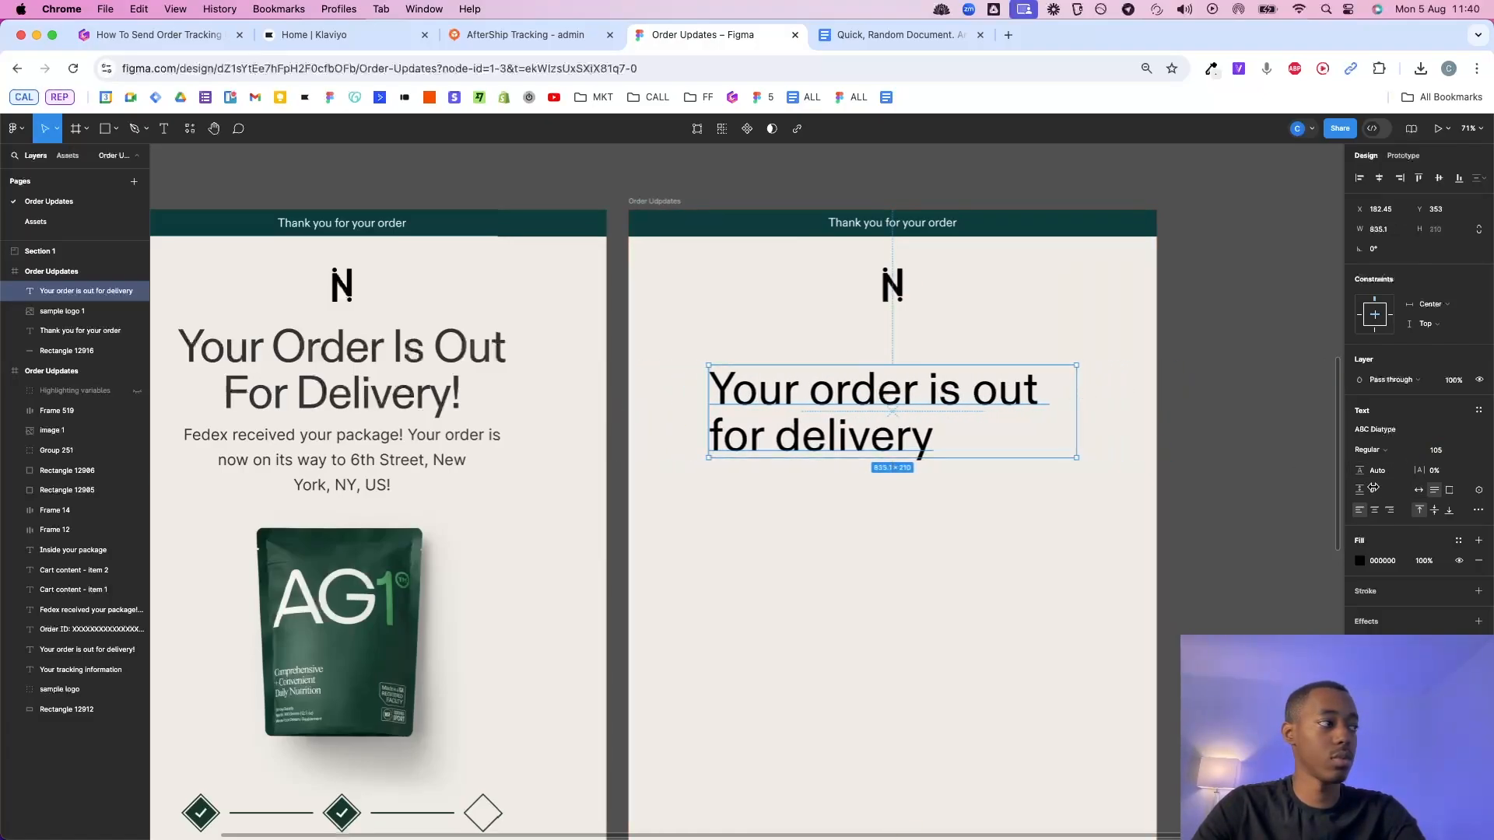
{"action": "left_click", "coordinate": [1373, 510]}
{"action": "double_click", "coordinate": [1012, 433]}
{"action": "type", "text": "!"}
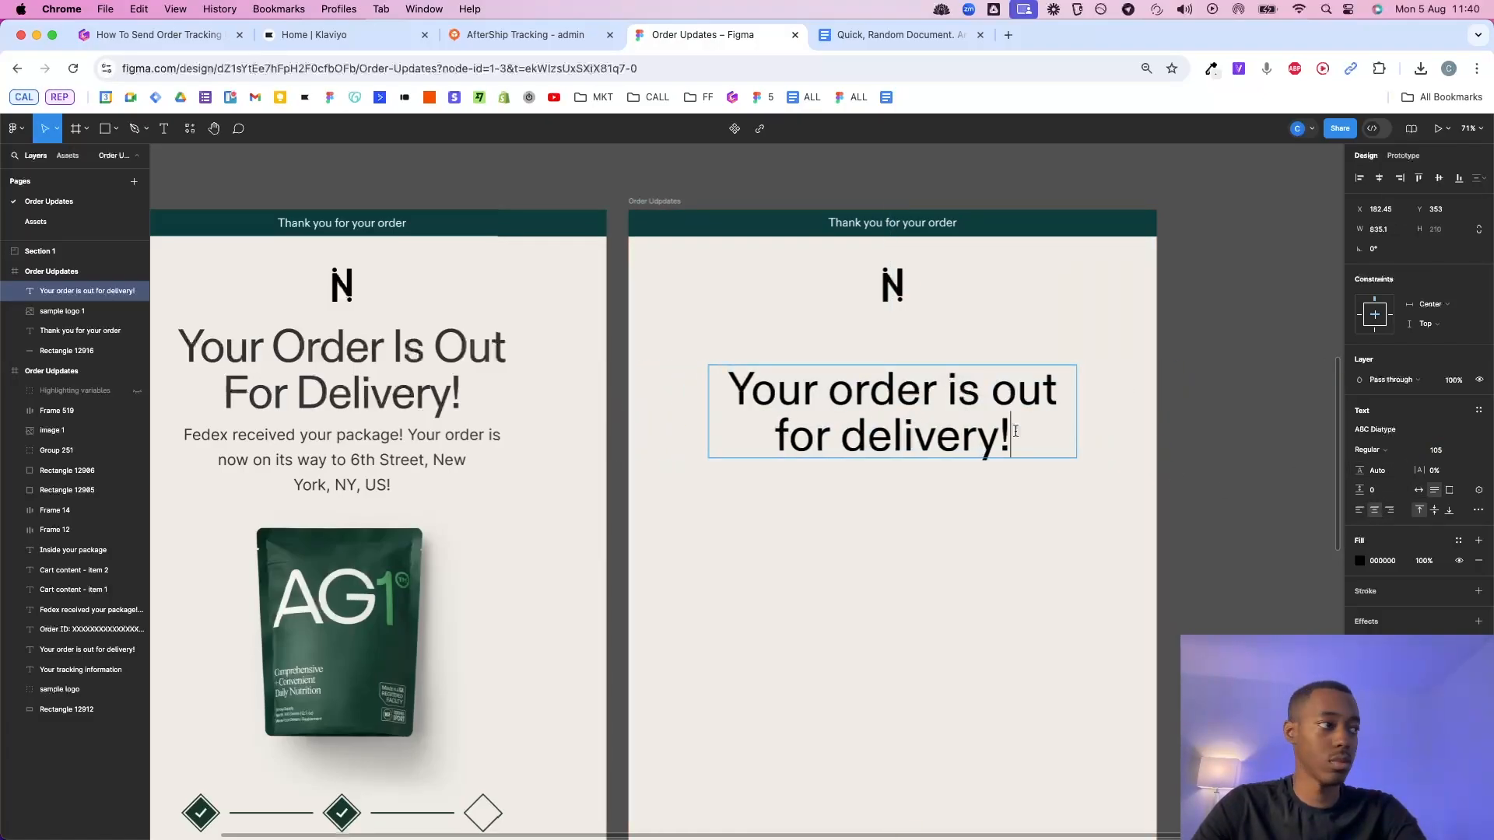
Change the headline to title case and move it up to just beneath the logo, level with the finished email's headline.
{"action": "key", "text": "Escape"}
{"action": "left_click", "coordinate": [1478, 510]}
{"action": "left_click", "coordinate": [1334, 680]}
{"action": "left_click", "coordinate": [1066, 550]}
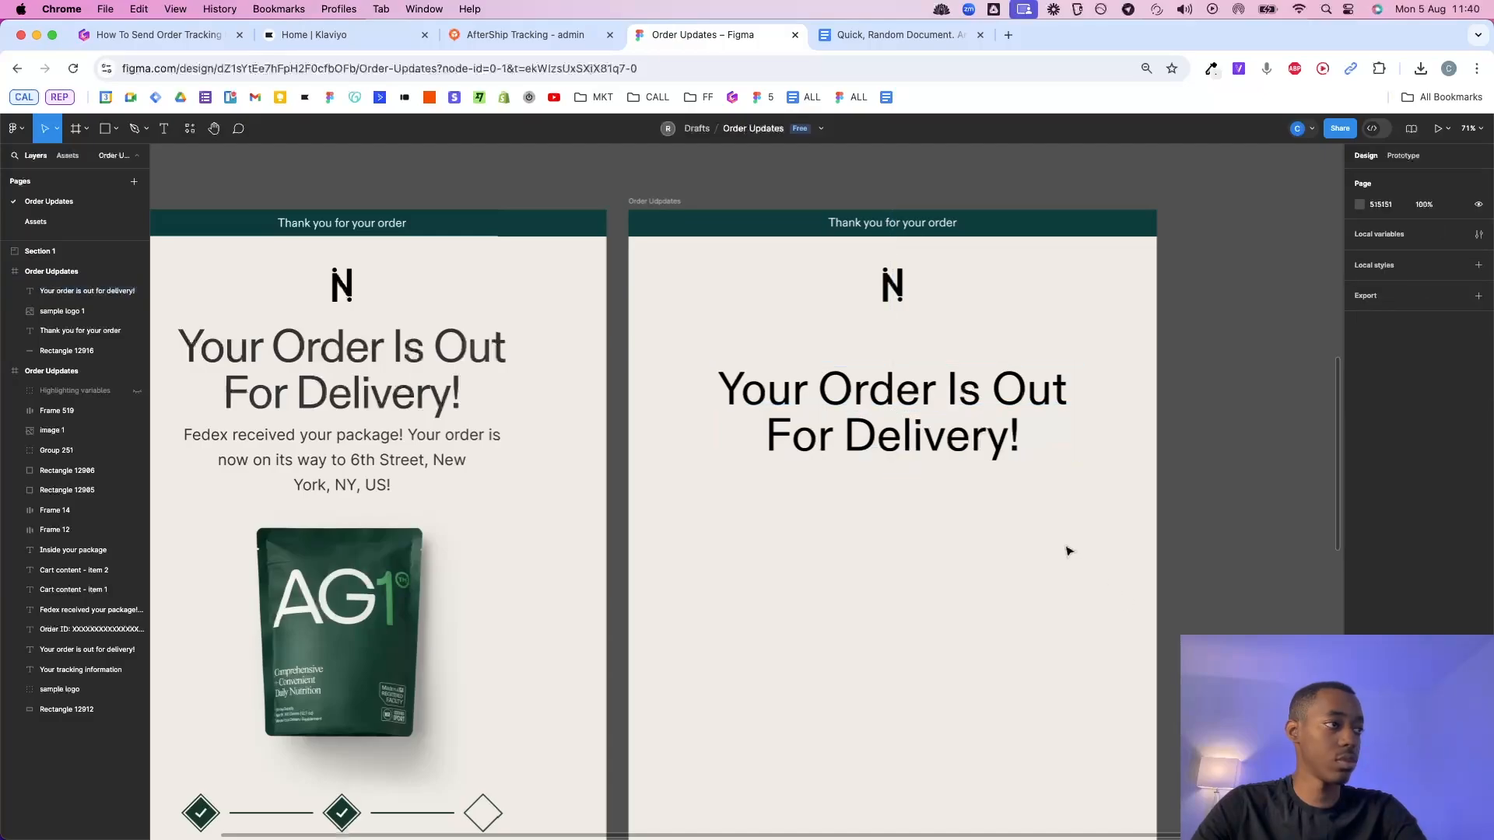
{"action": "left_click", "coordinate": [955, 443]}
{"action": "left_click_drag", "start_coordinate": [956, 443], "coordinate": [956, 413]}
Fill the new headline with the dark grey 333333 sampled from the finished email's headline.
{"action": "left_click", "coordinate": [1360, 561]}
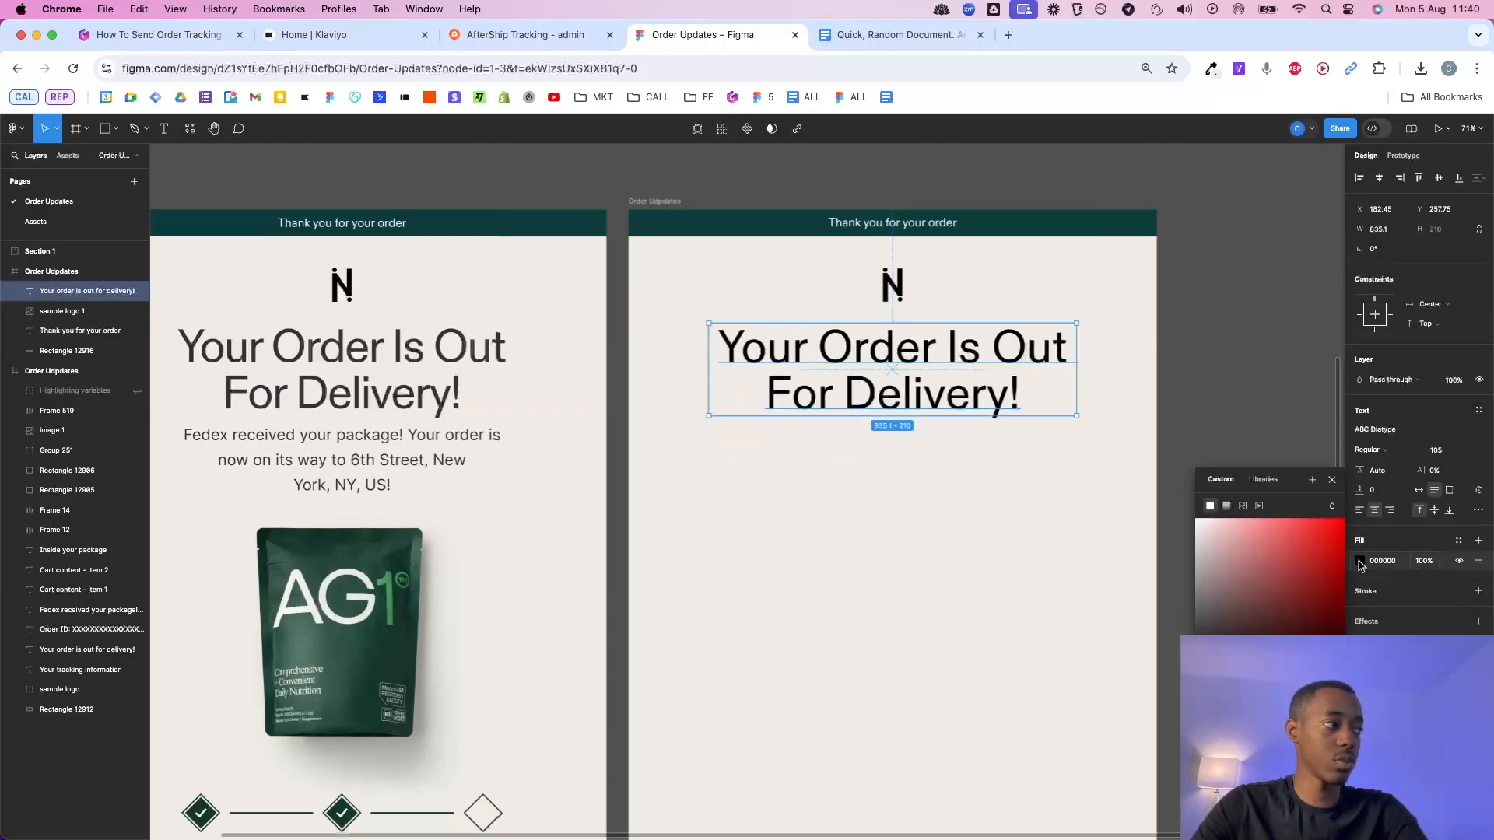
{"action": "key", "text": "i"}
{"action": "scroll", "coordinate": [447, 392], "scroll_direction": "up", "scroll_amount": 5}
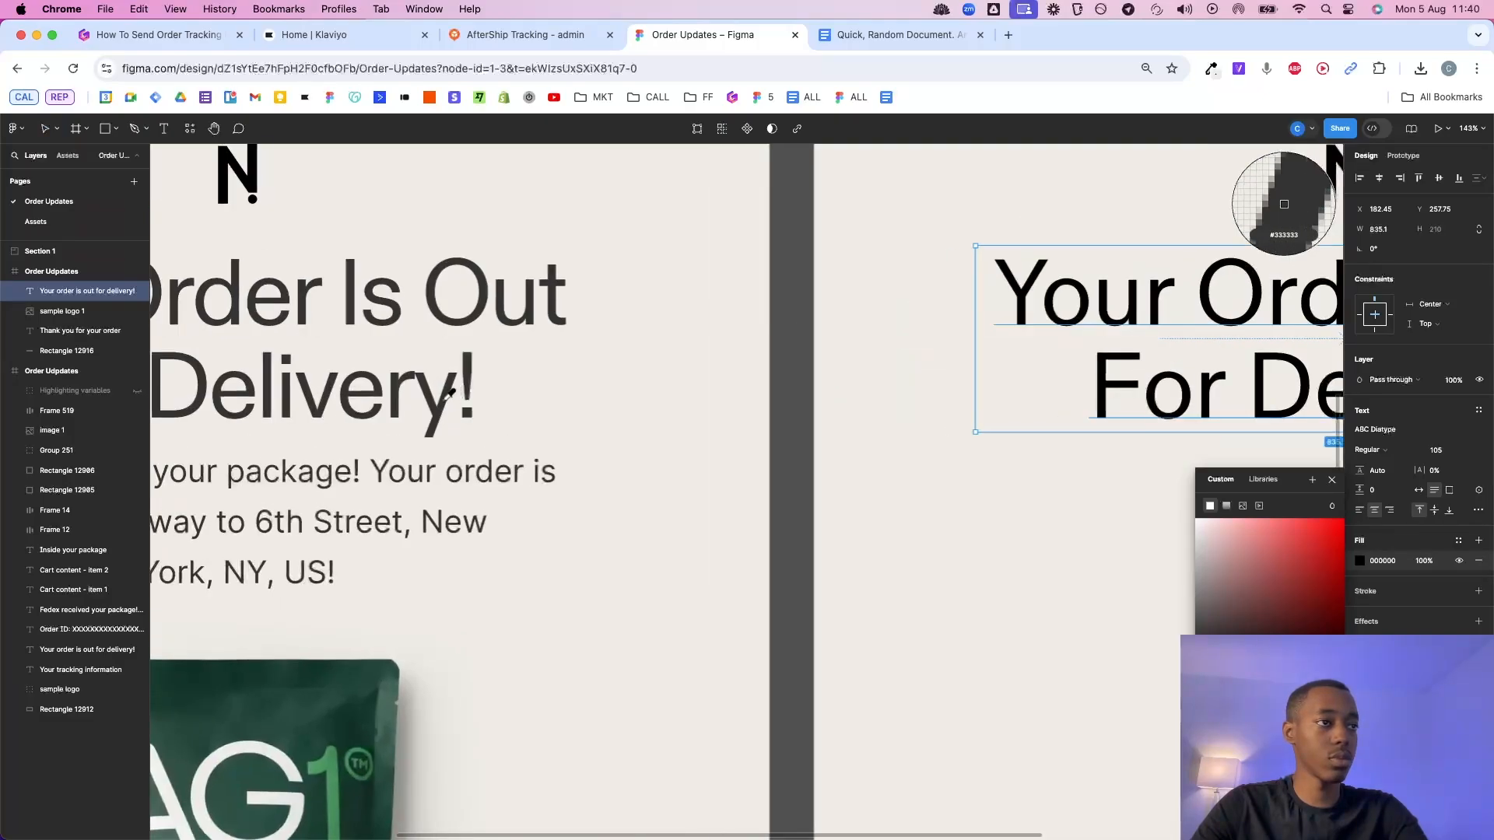
{"action": "left_click", "coordinate": [443, 404]}
{"action": "key", "text": "Escape"}
{"action": "scroll", "coordinate": [665, 456], "scroll_direction": "down", "scroll_amount": 5}
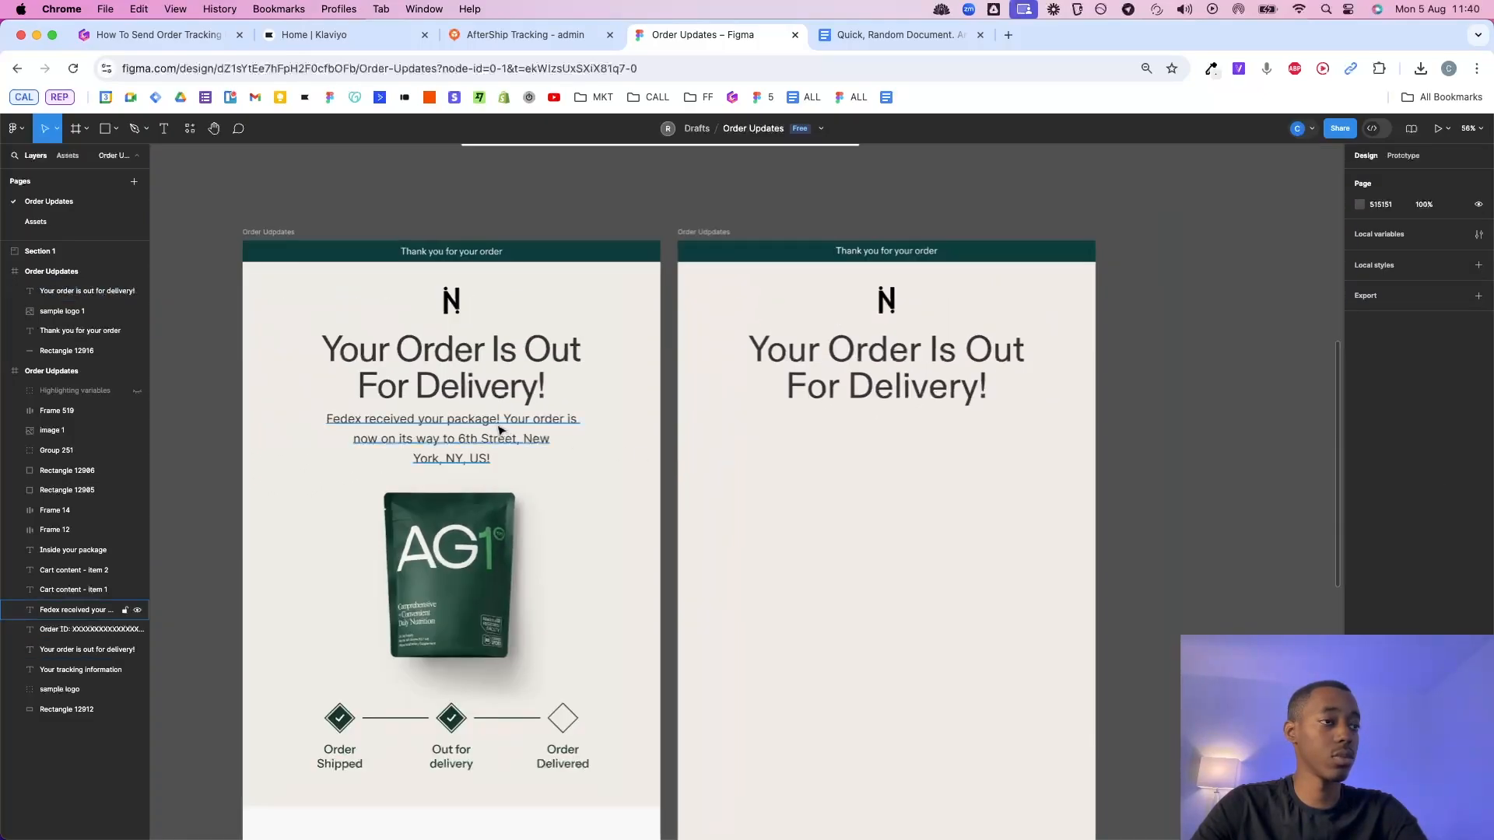
Copy the Fedex delivery paragraph from the finished email to the same place below the new frame's headline.
{"action": "left_click", "coordinate": [492, 432]}
{"action": "left_click_drag", "start_coordinate": [491, 432], "coordinate": [904, 432]}
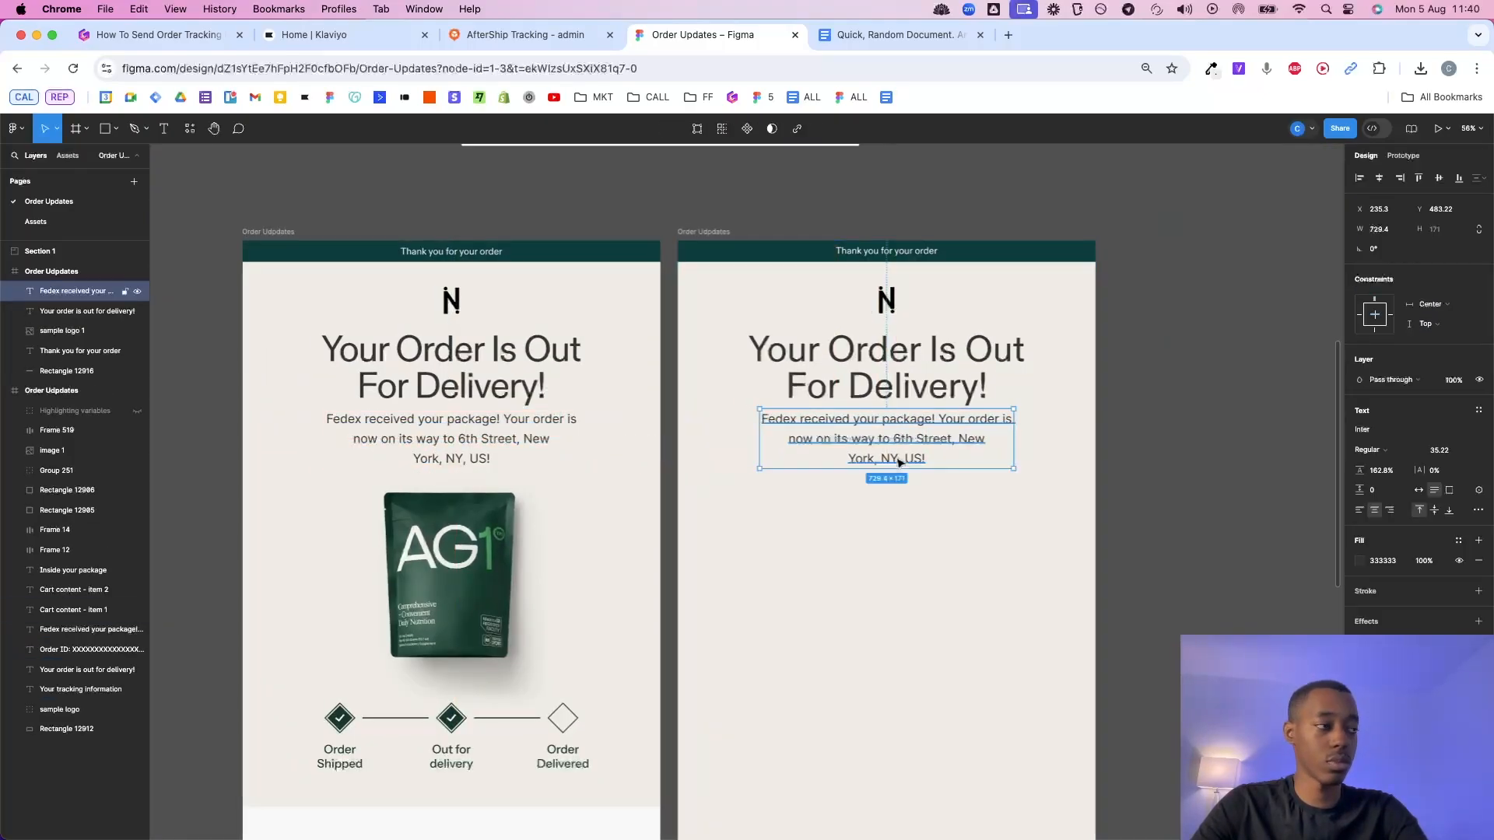
{"action": "left_click", "coordinate": [910, 567]}
{"action": "scroll", "coordinate": [910, 567], "scroll_direction": "down", "scroll_amount": 2}
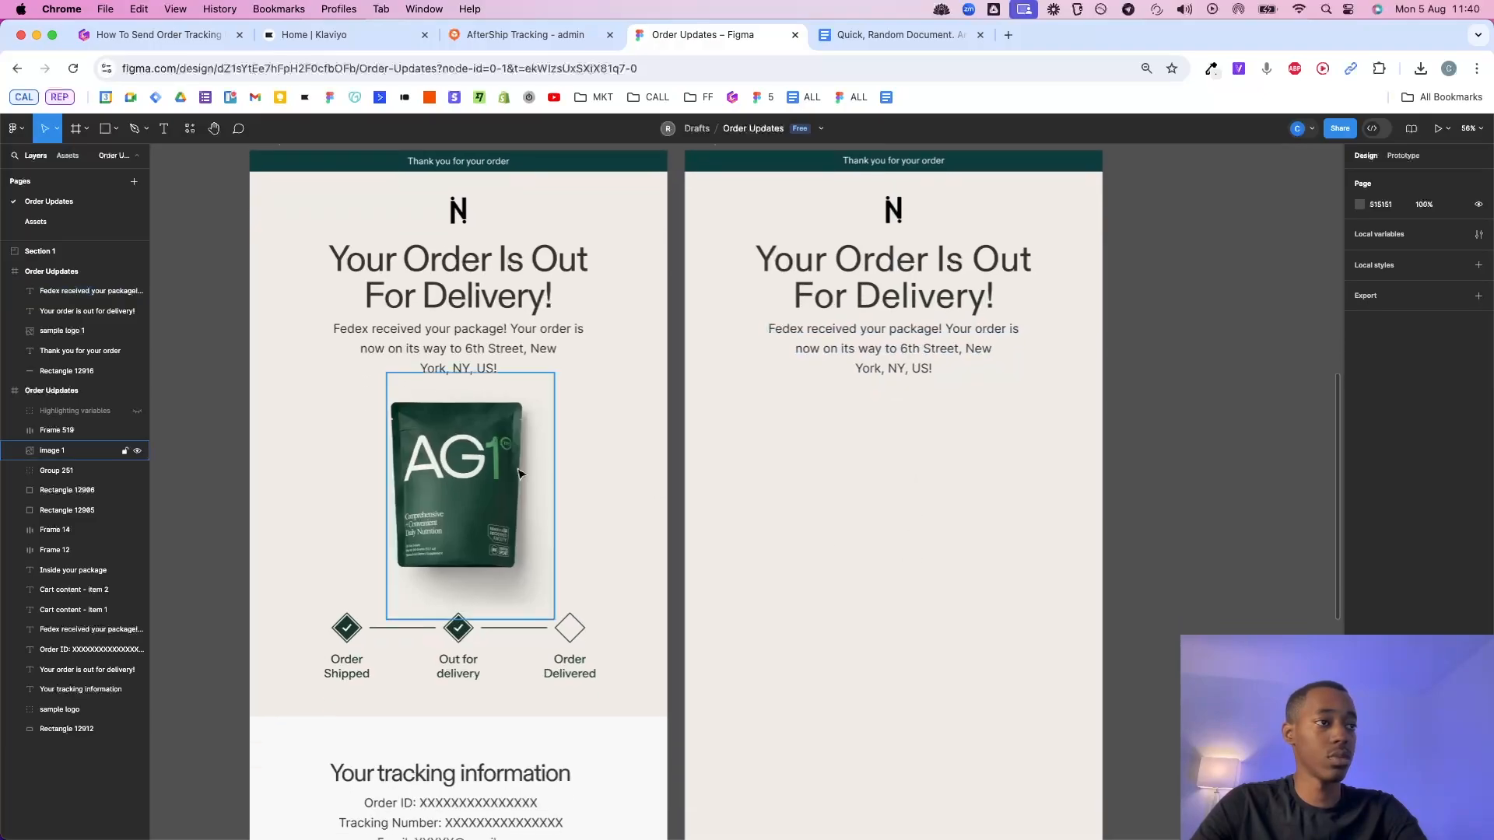
{"action": "left_click", "coordinate": [516, 470]}
{"action": "left_click", "coordinate": [641, 470]}
{"action": "left_click", "coordinate": [365, 799]}
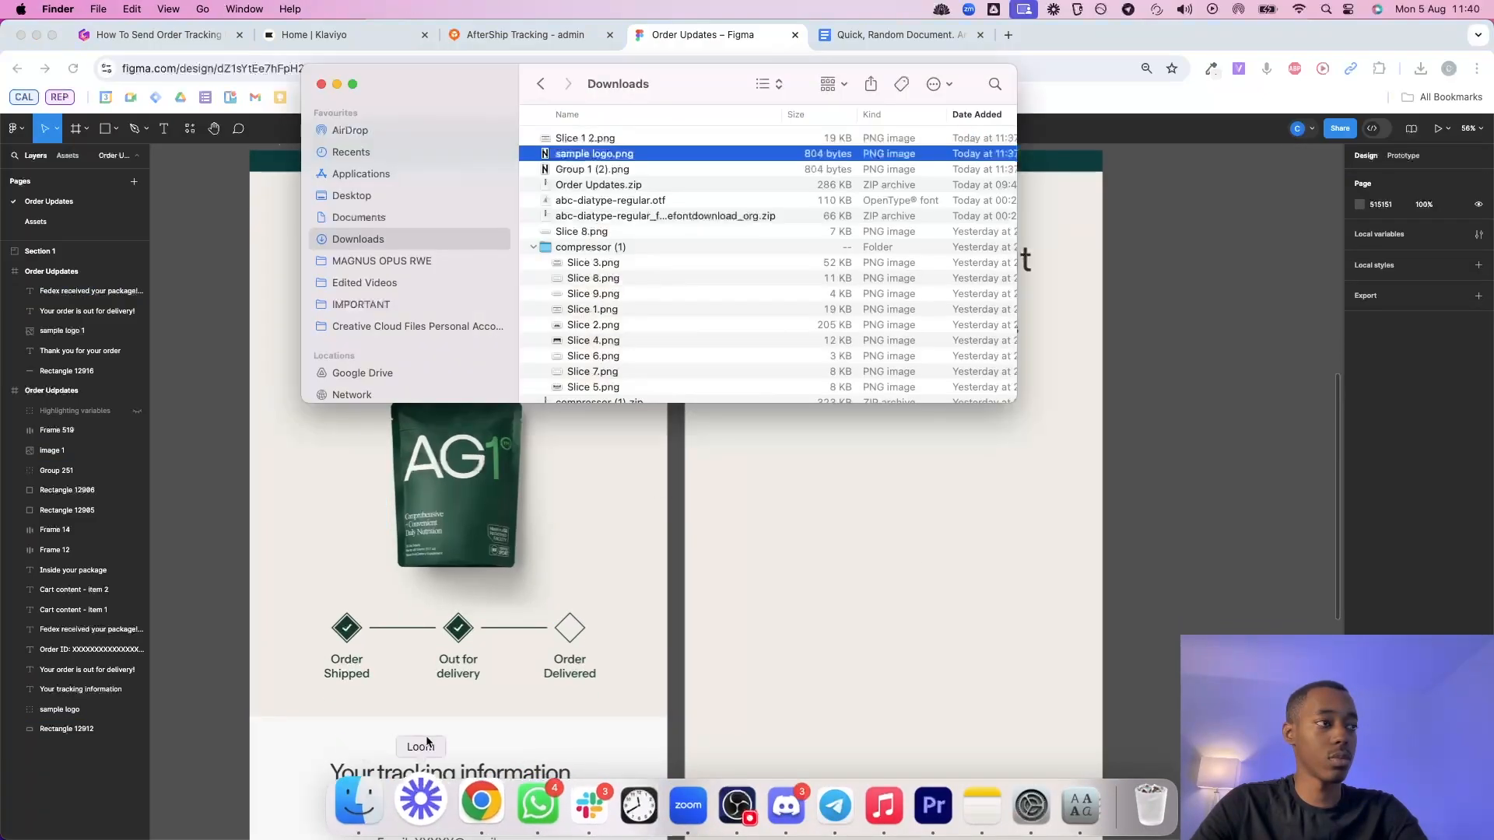
{"action": "left_click_drag", "start_coordinate": [577, 158], "coordinate": [710, 152]}
{"action": "left_click", "coordinate": [693, 538]}
{"action": "scroll", "coordinate": [694, 544], "scroll_direction": "up", "scroll_amount": 7}
{"action": "scroll", "coordinate": [695, 545], "scroll_direction": "down", "scroll_amount": 5}
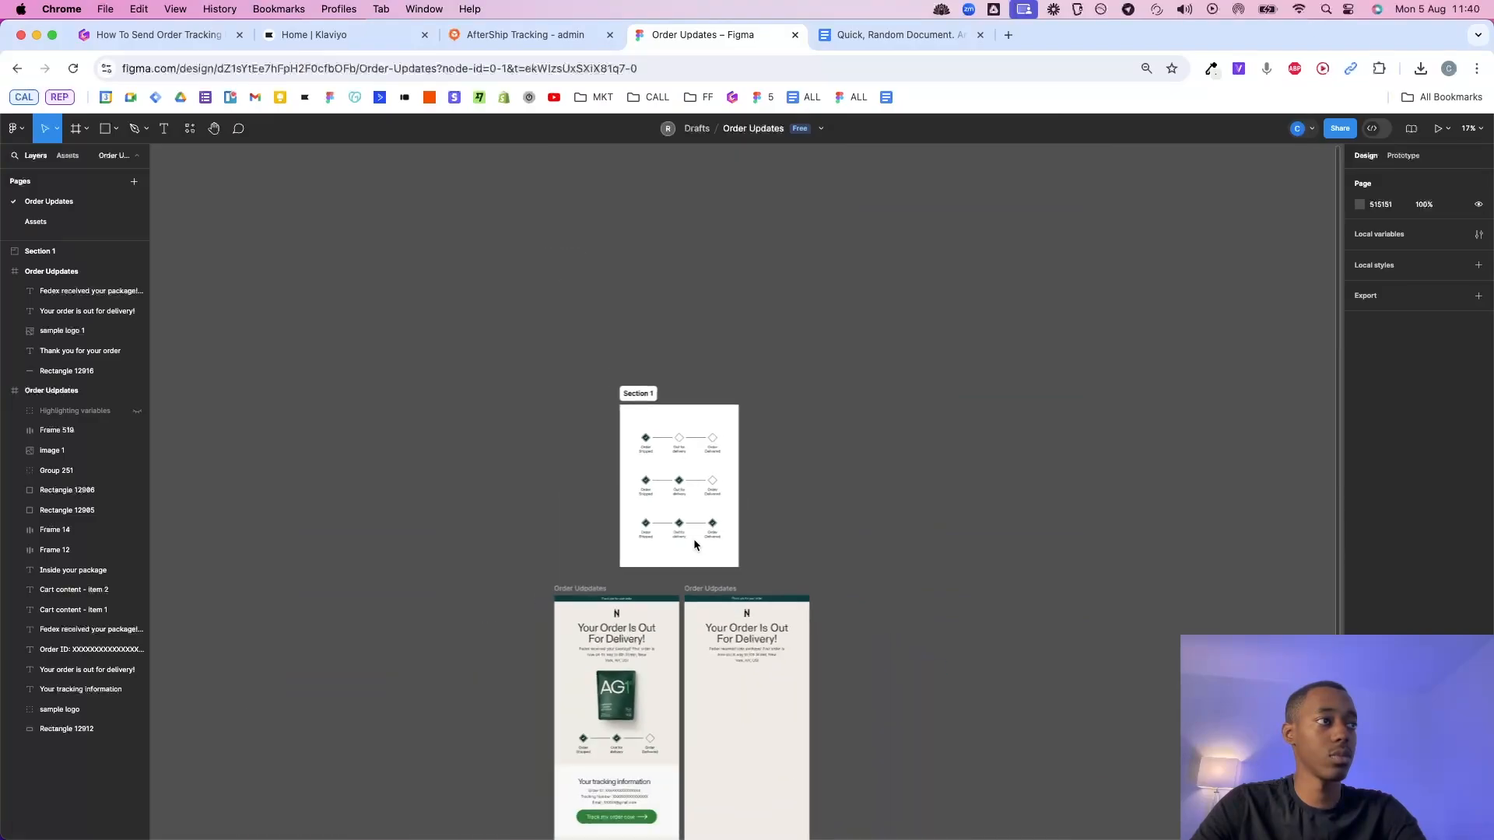
Copy the AG1 pouch image from the finished email to below the paragraph in the new frame.
{"action": "scroll", "coordinate": [695, 544], "scroll_direction": "down", "scroll_amount": 2}
{"action": "scroll", "coordinate": [694, 545], "scroll_direction": "up", "scroll_amount": 4}
{"action": "left_click_drag", "start_coordinate": [565, 558], "coordinate": [872, 559]}
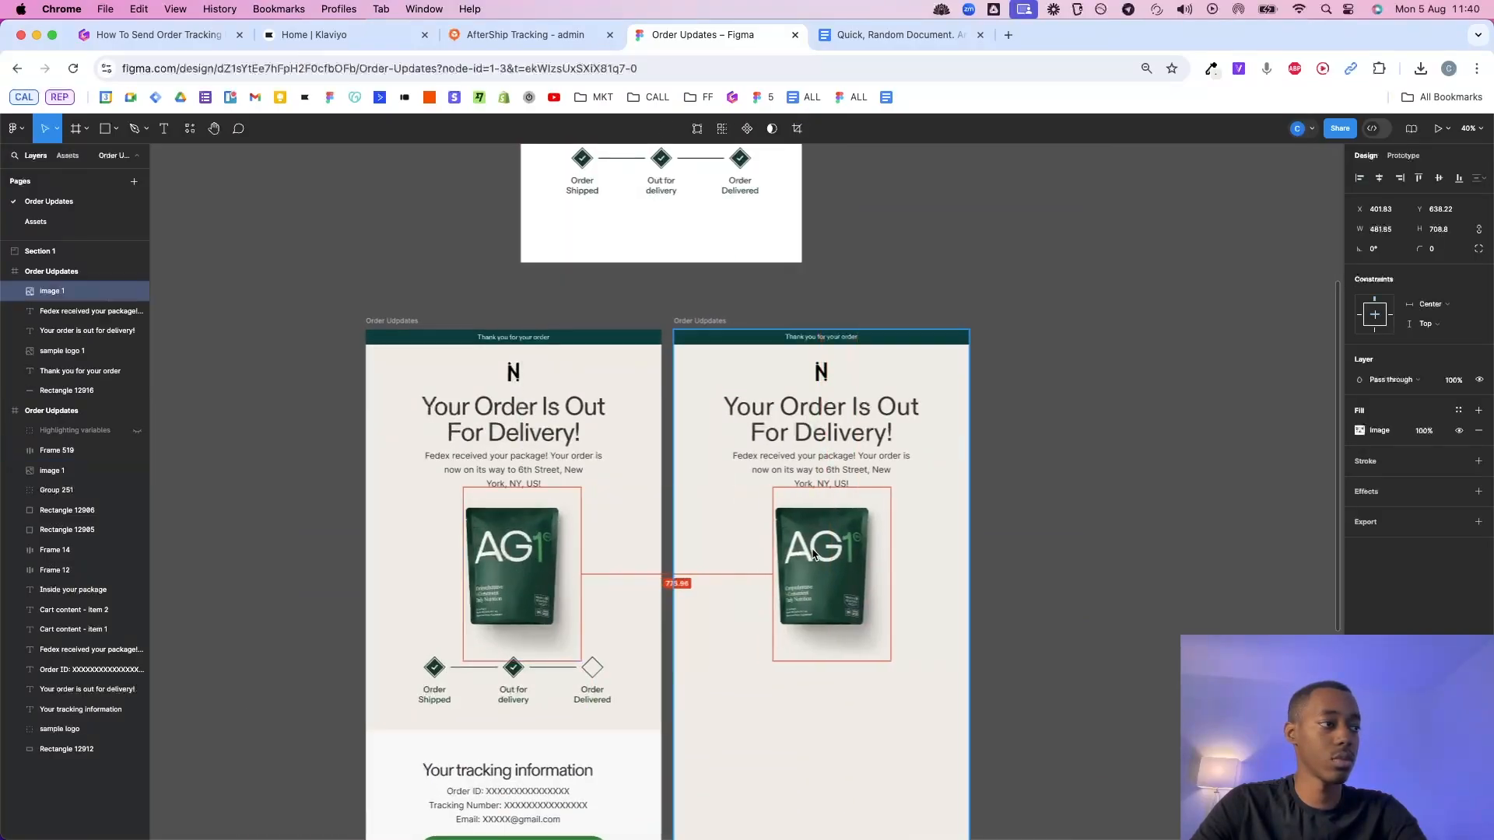
{"action": "scroll", "coordinate": [812, 552], "scroll_direction": "up", "scroll_amount": 4}
{"action": "left_click", "coordinate": [1019, 482]}
{"action": "scroll", "coordinate": [1020, 482], "scroll_direction": "down", "scroll_amount": 3}
{"action": "scroll", "coordinate": [856, 497], "scroll_direction": "down", "scroll_amount": 4}
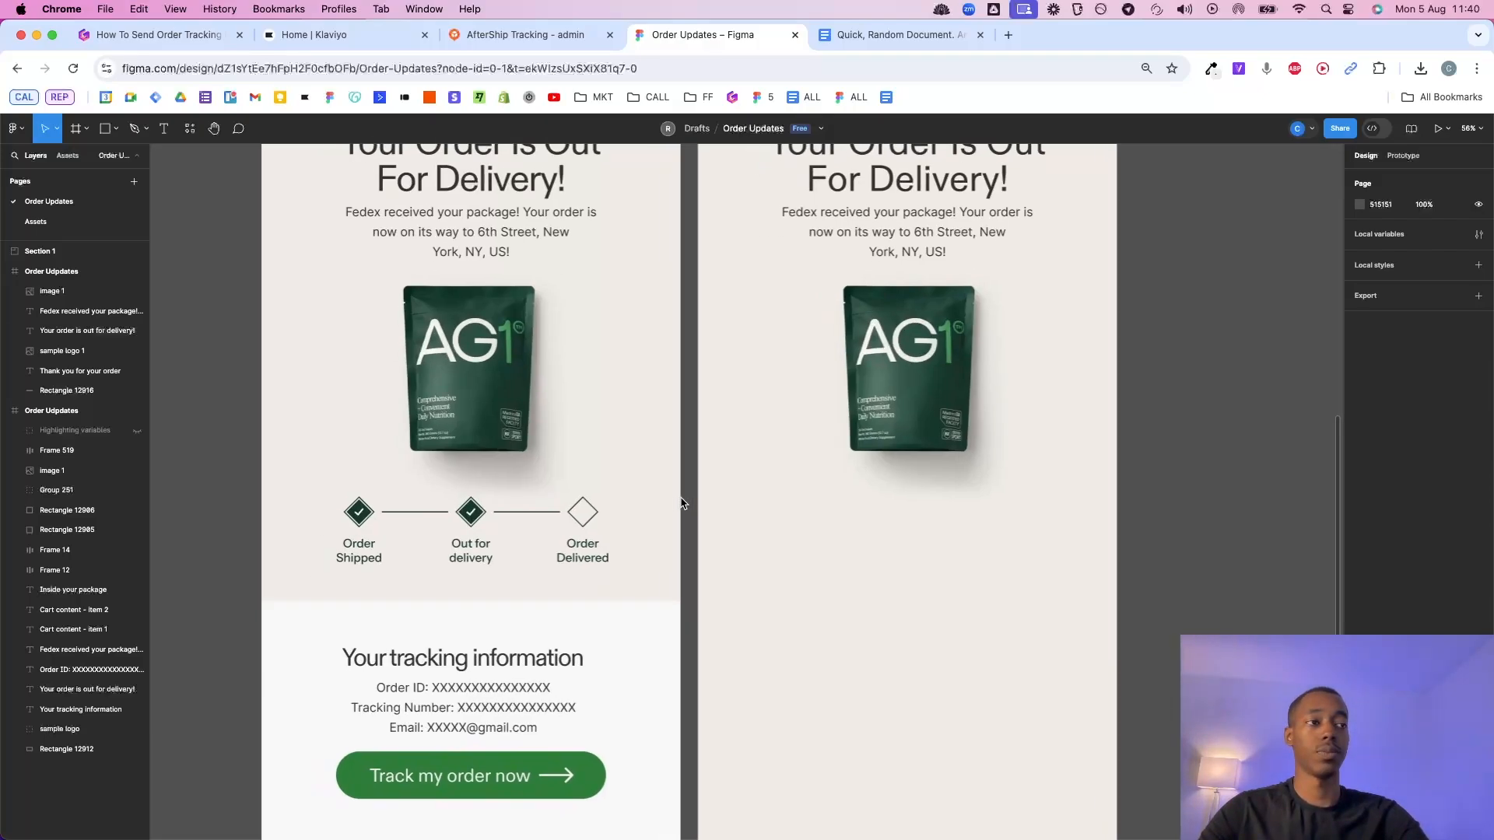
Place a 100 by 100 rectangle below the pouch image in the new frame and rotate it 45° into a diamond.
{"action": "scroll", "coordinate": [822, 452], "scroll_direction": "up", "scroll_amount": 5}
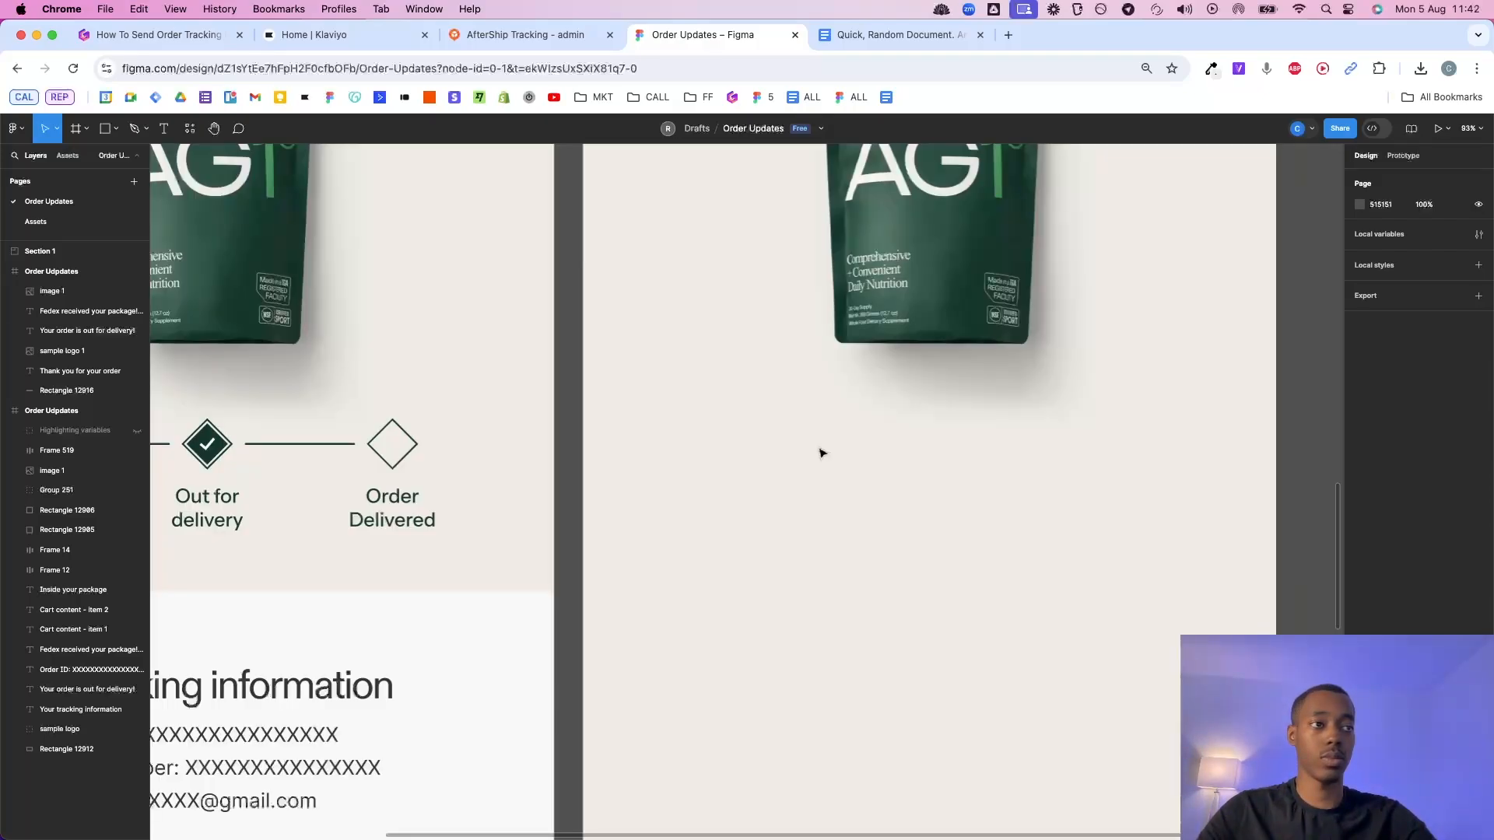
{"action": "scroll", "coordinate": [637, 340], "scroll_direction": "left", "scroll_amount": 5}
{"action": "scroll", "coordinate": [876, 504], "scroll_direction": "right", "scroll_amount": 8}
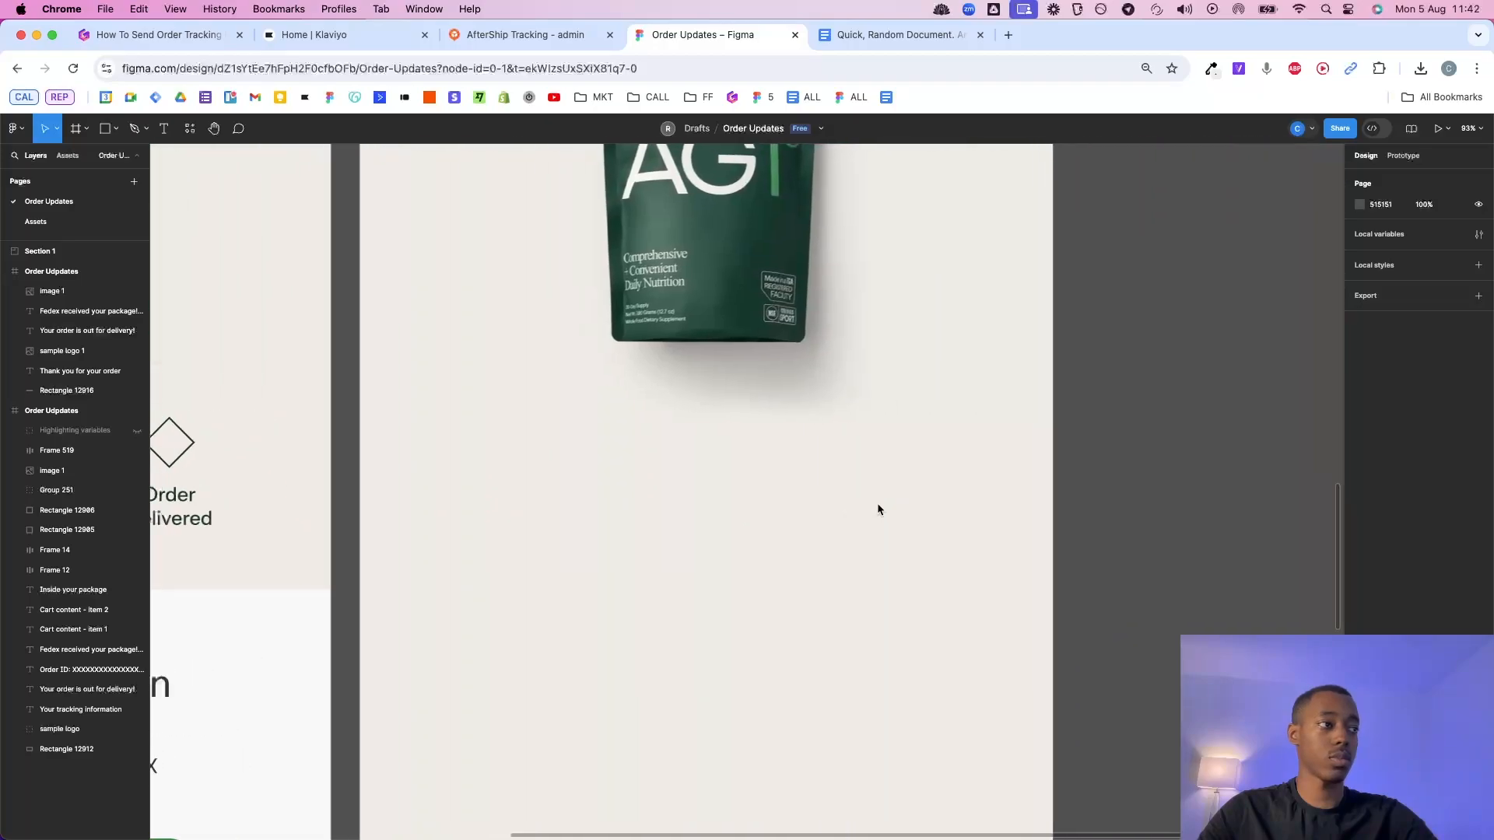
{"action": "scroll", "coordinate": [778, 464], "scroll_direction": "left", "scroll_amount": 2}
{"action": "scroll", "coordinate": [776, 463], "scroll_direction": "up", "scroll_amount": 4}
{"action": "key", "text": "r"}
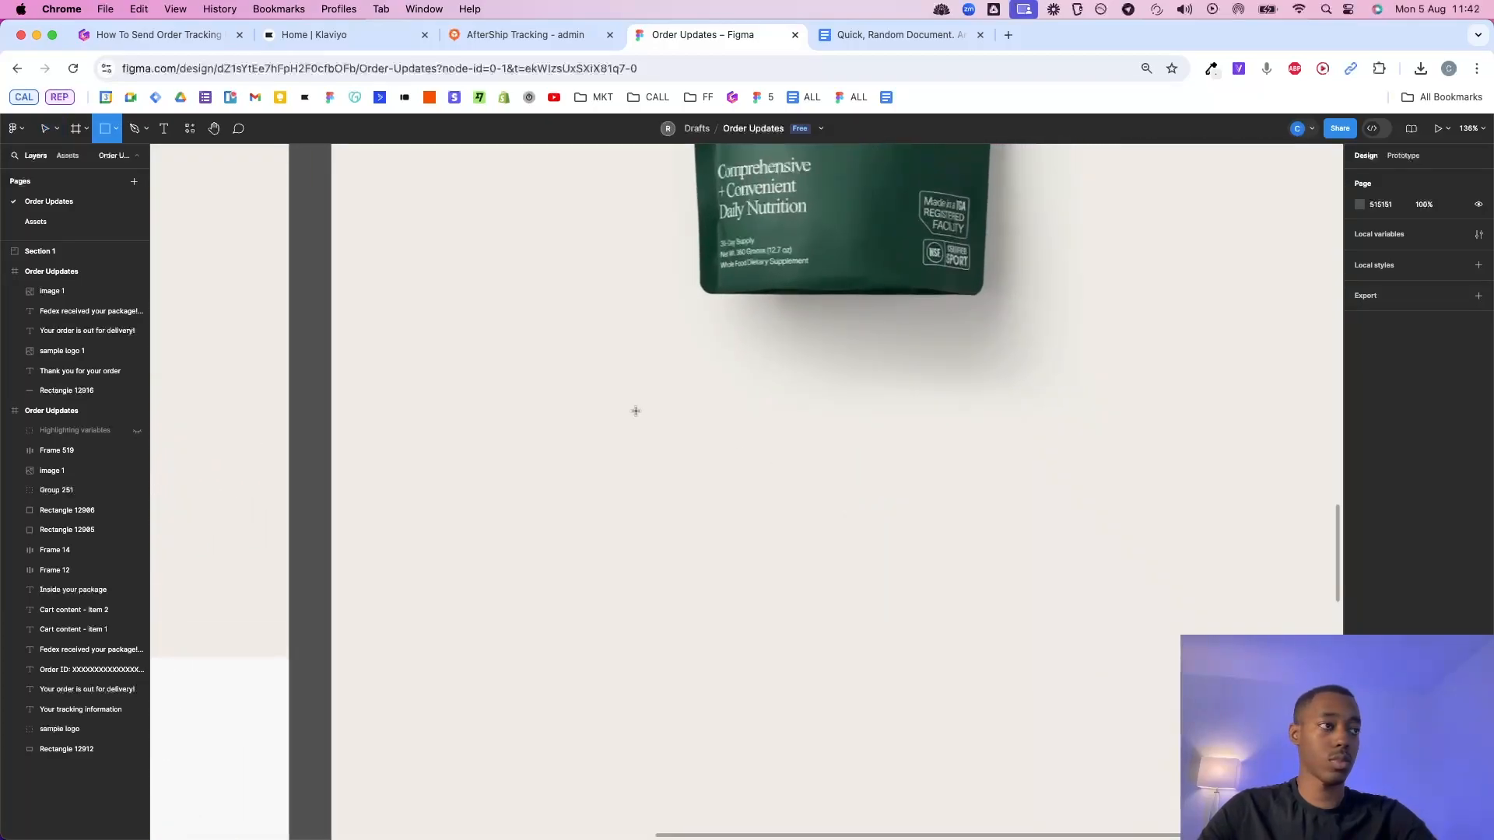
{"action": "left_click", "coordinate": [614, 420]}
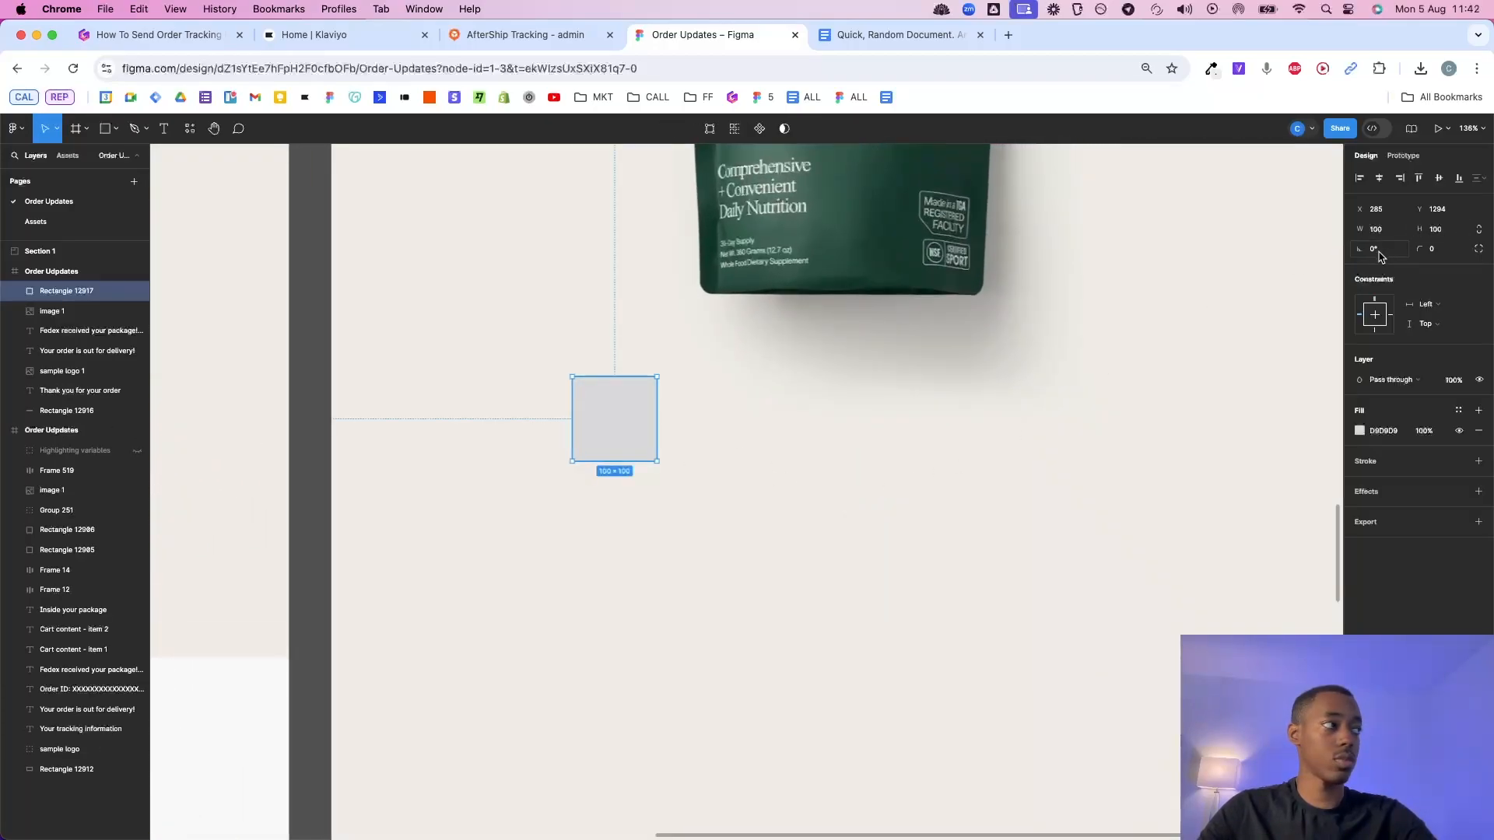
{"action": "type", "text": "45"}
{"action": "key", "text": "Return"}
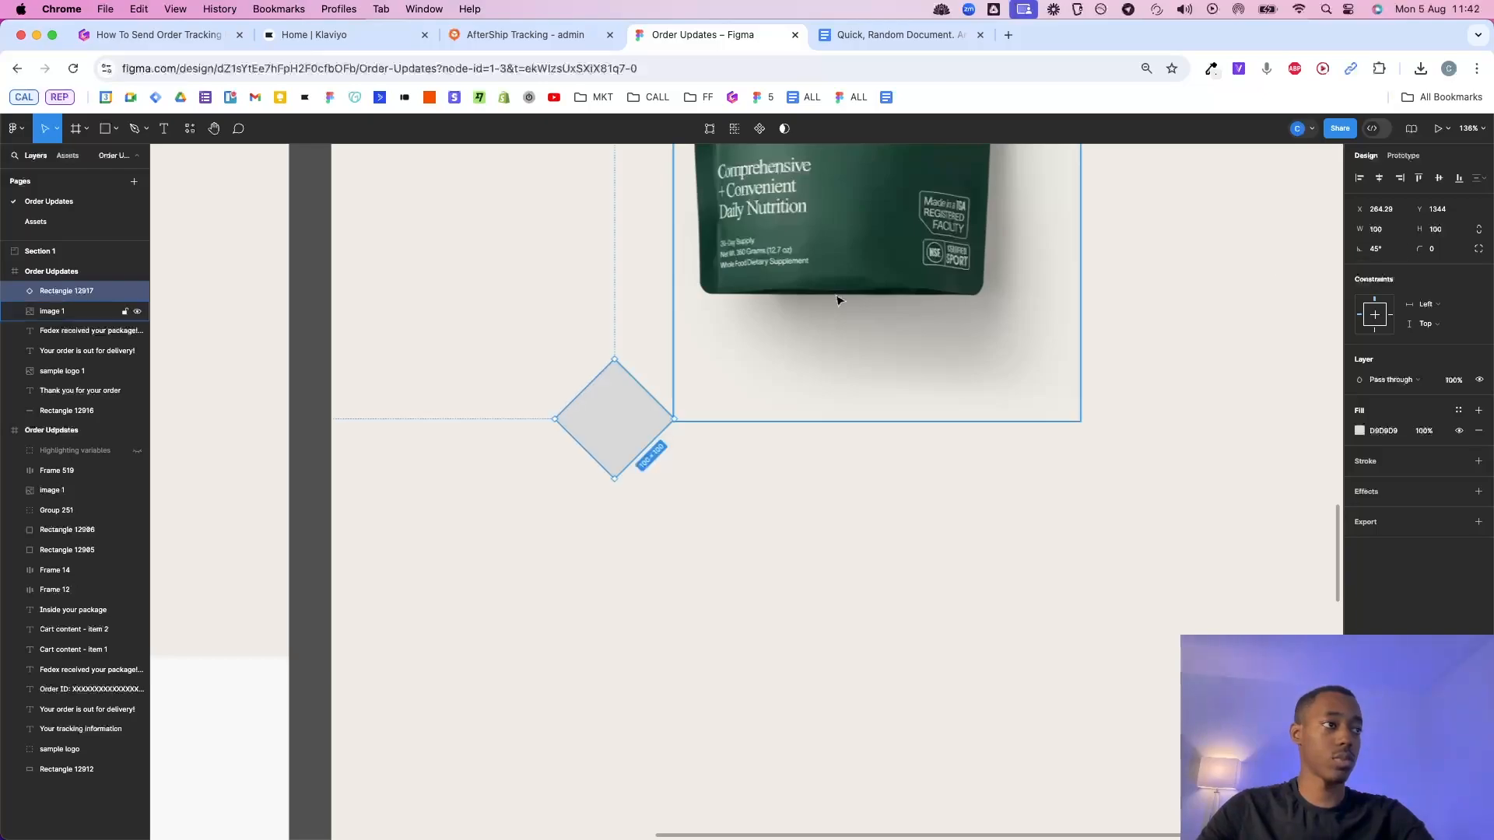
Fill the diamond with dark green 16382C sampled from the finished email's progress marker.
{"action": "key", "text": "i"}
{"action": "scroll", "coordinate": [696, 306], "scroll_direction": "right", "scroll_amount": 6}
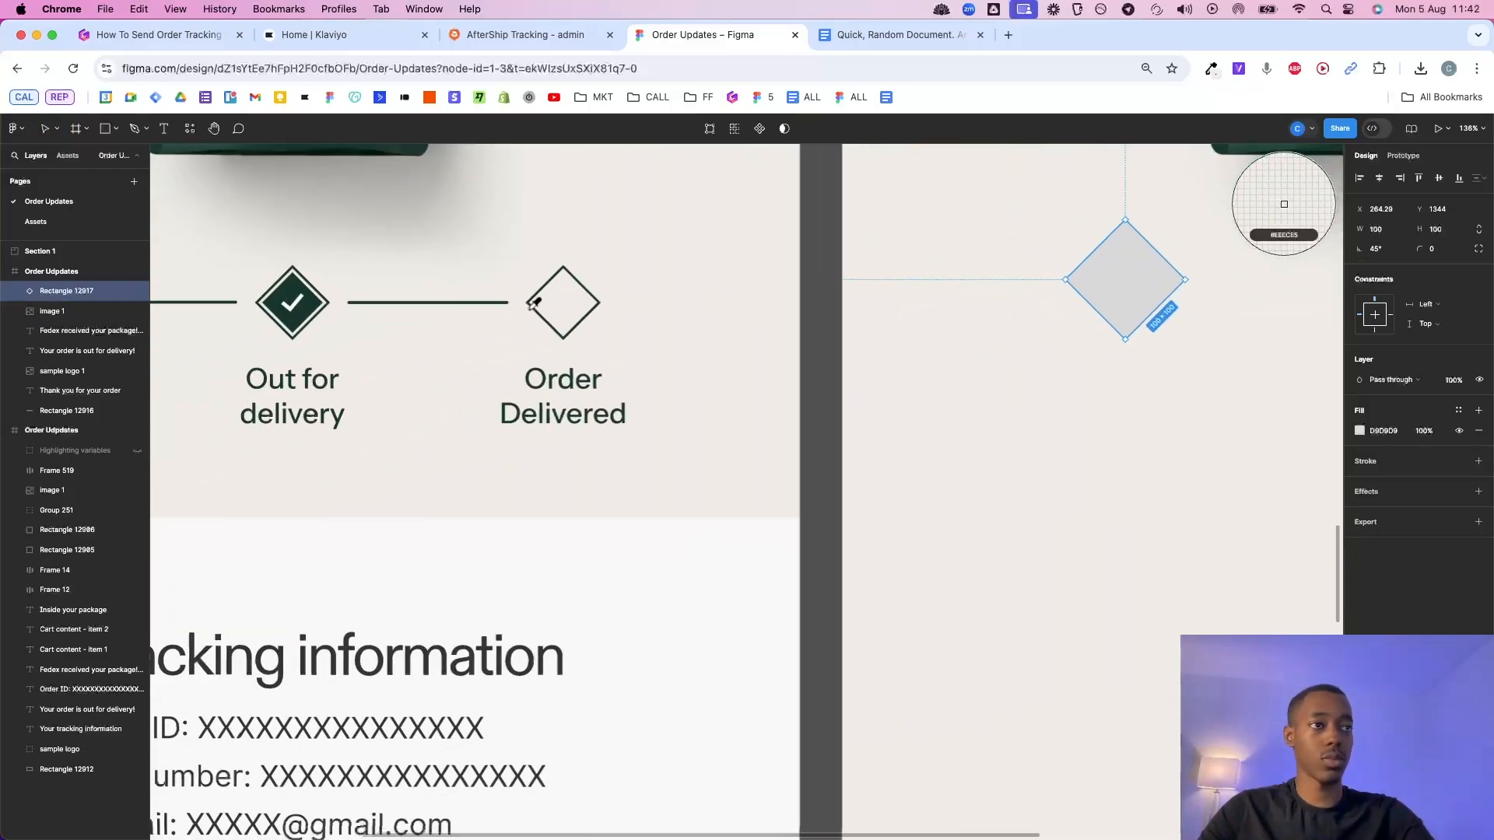
{"action": "left_click", "coordinate": [311, 309]}
{"action": "scroll", "coordinate": [1011, 342], "scroll_direction": "right", "scroll_amount": 3}
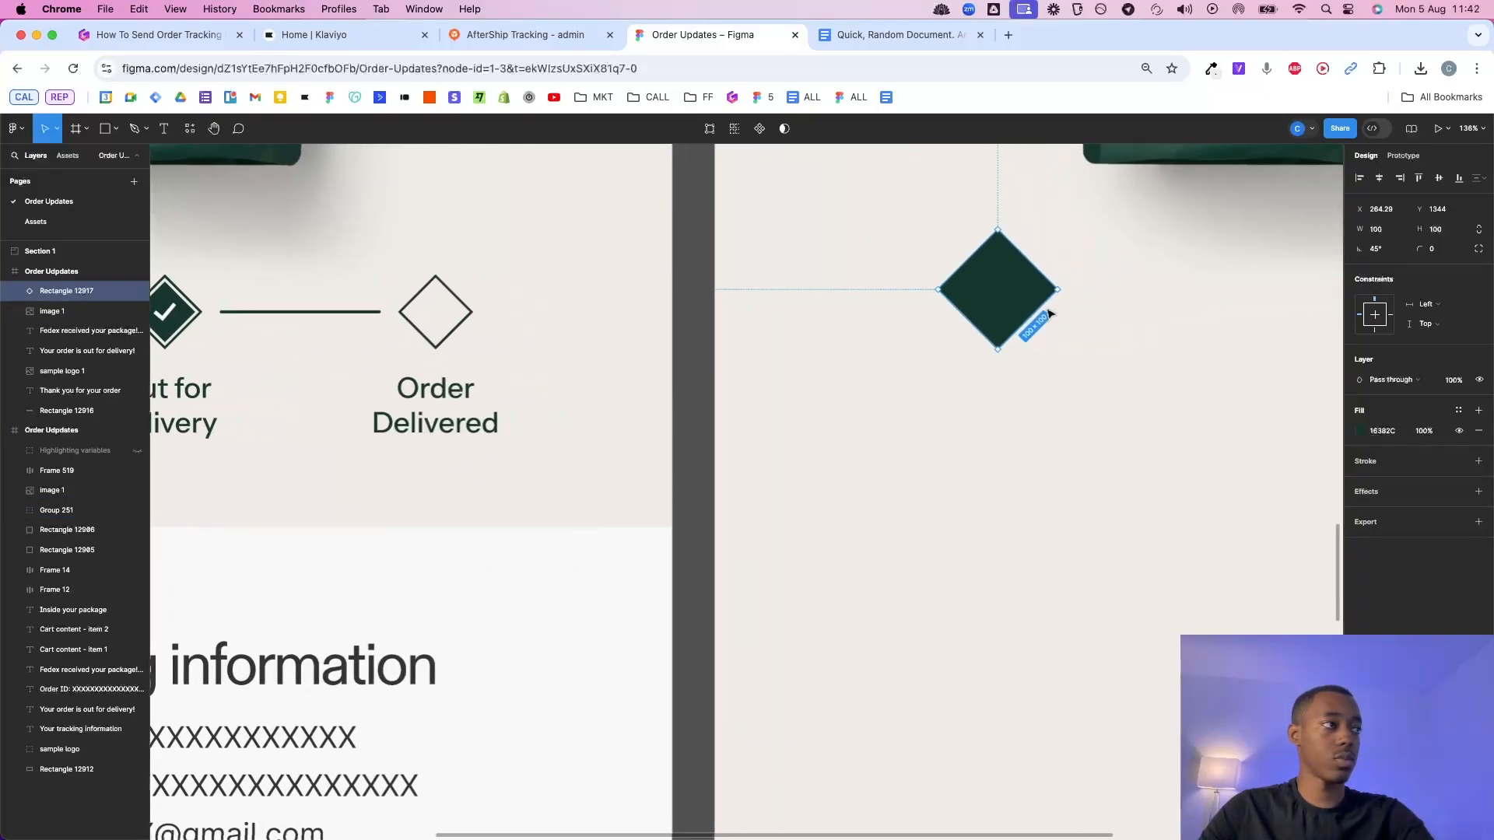
Duplicate the diamond, enlarge the copy to about 118 by 118, send it behind the original and fill it with the sampled background beige.
{"action": "key", "text": "super+d"}
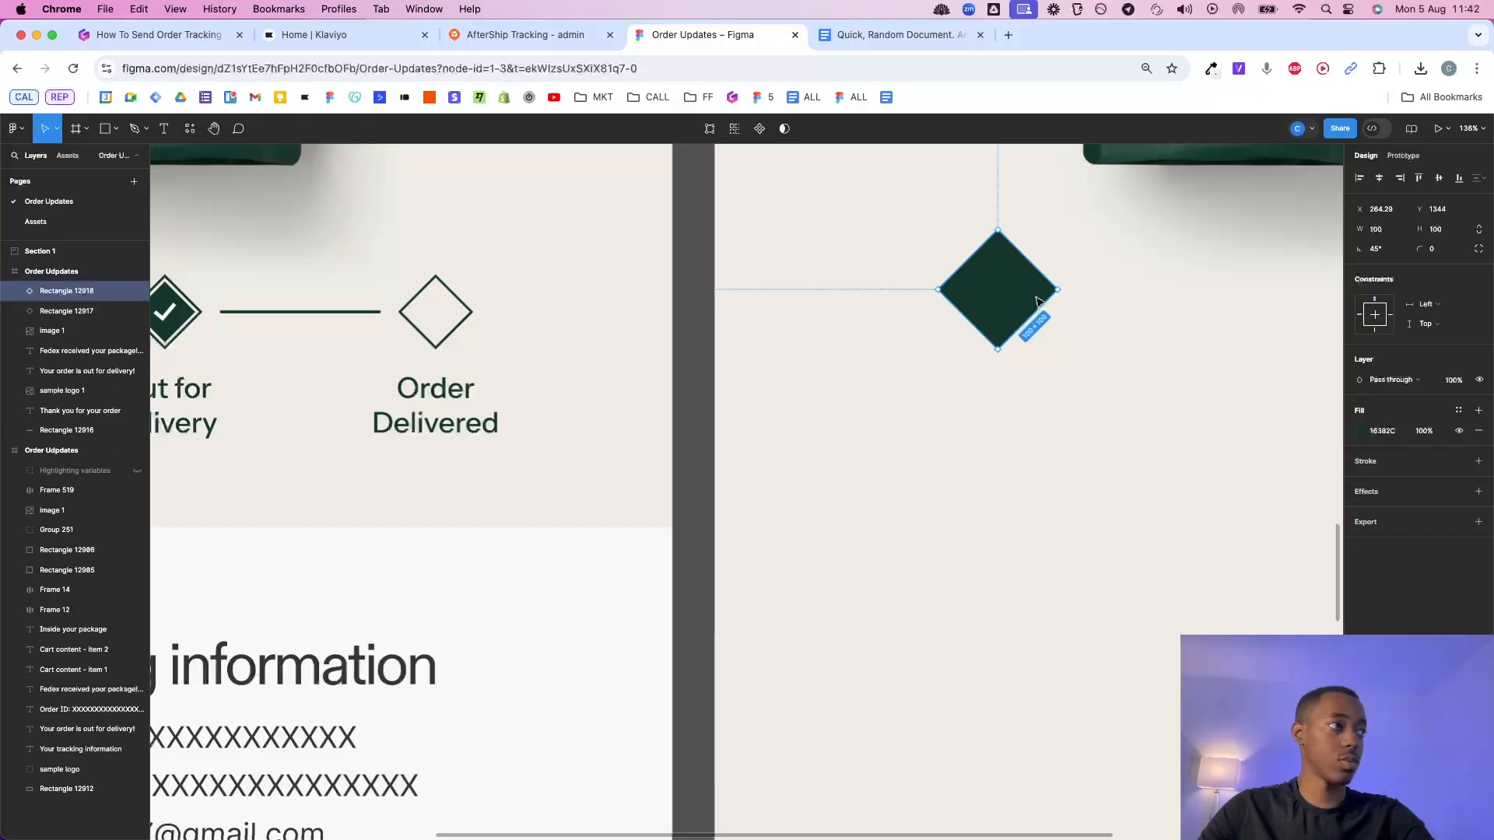
{"action": "left_click_drag", "start_coordinate": [1060, 289], "coordinate": [1070, 289]}
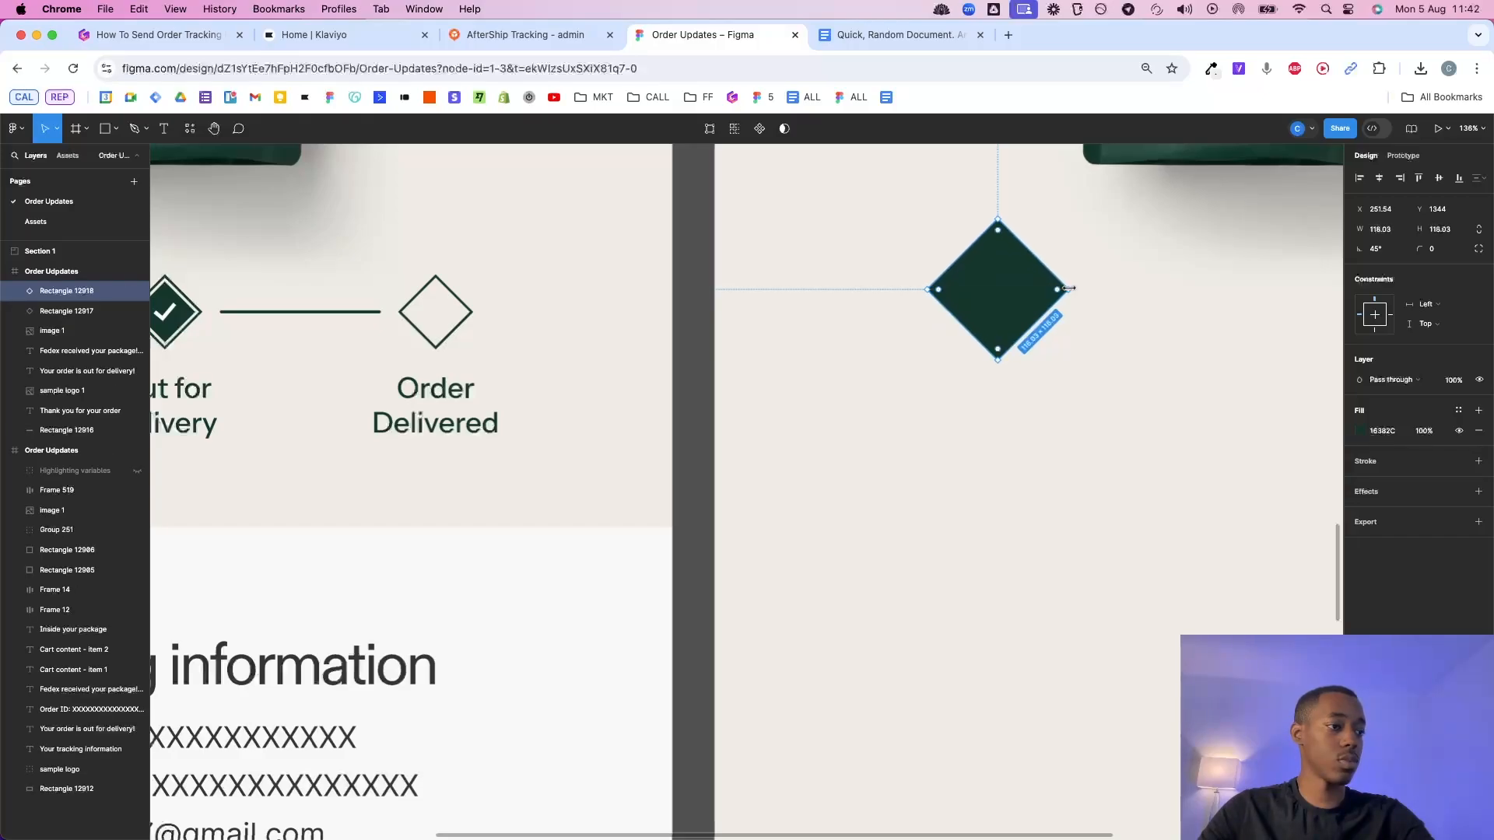
{"action": "key", "text": "super+bracketleft"}
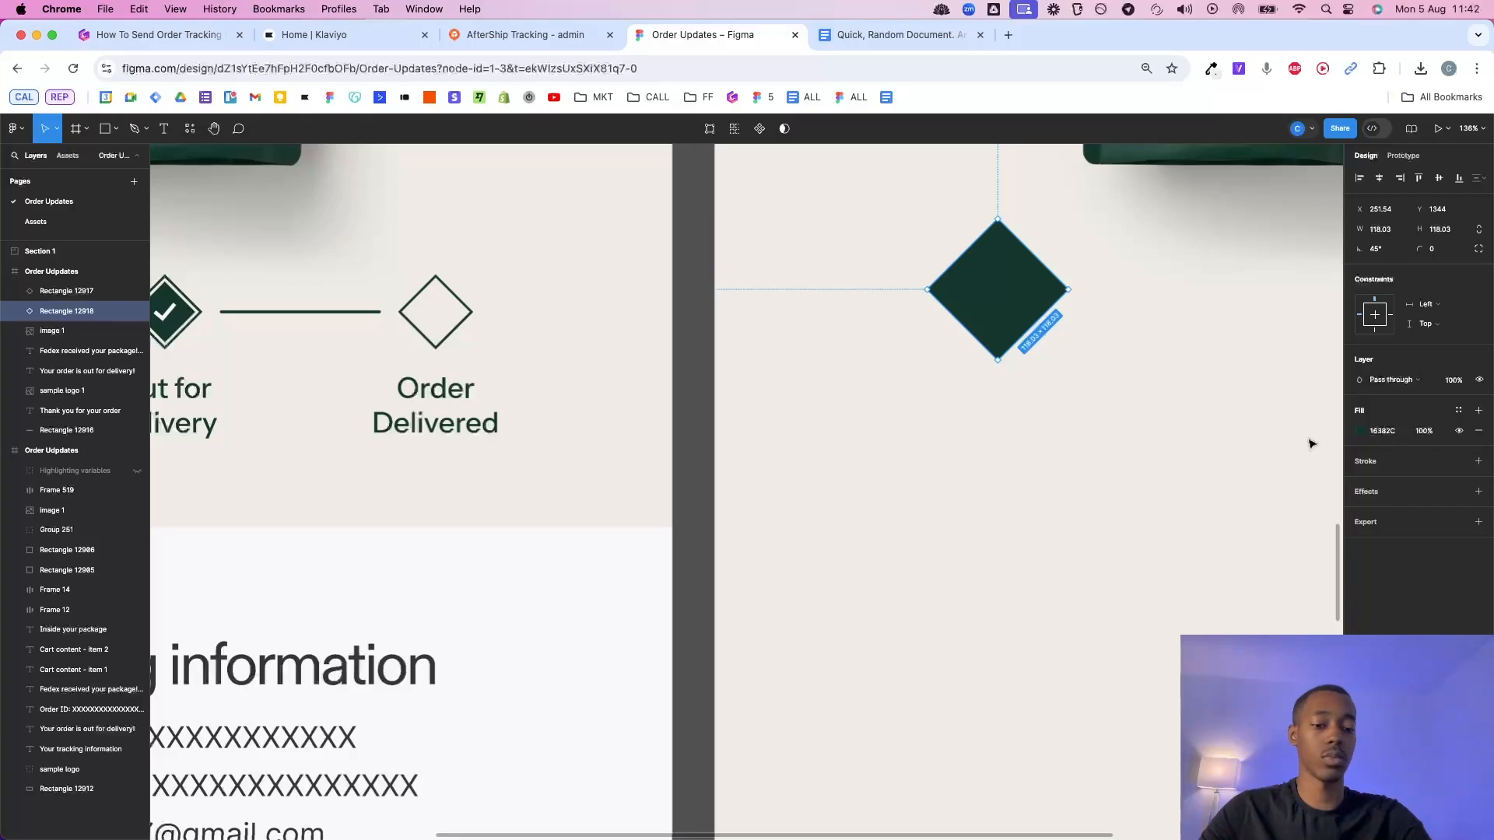
{"action": "key", "text": "i"}
{"action": "left_click", "coordinate": [1247, 398]}
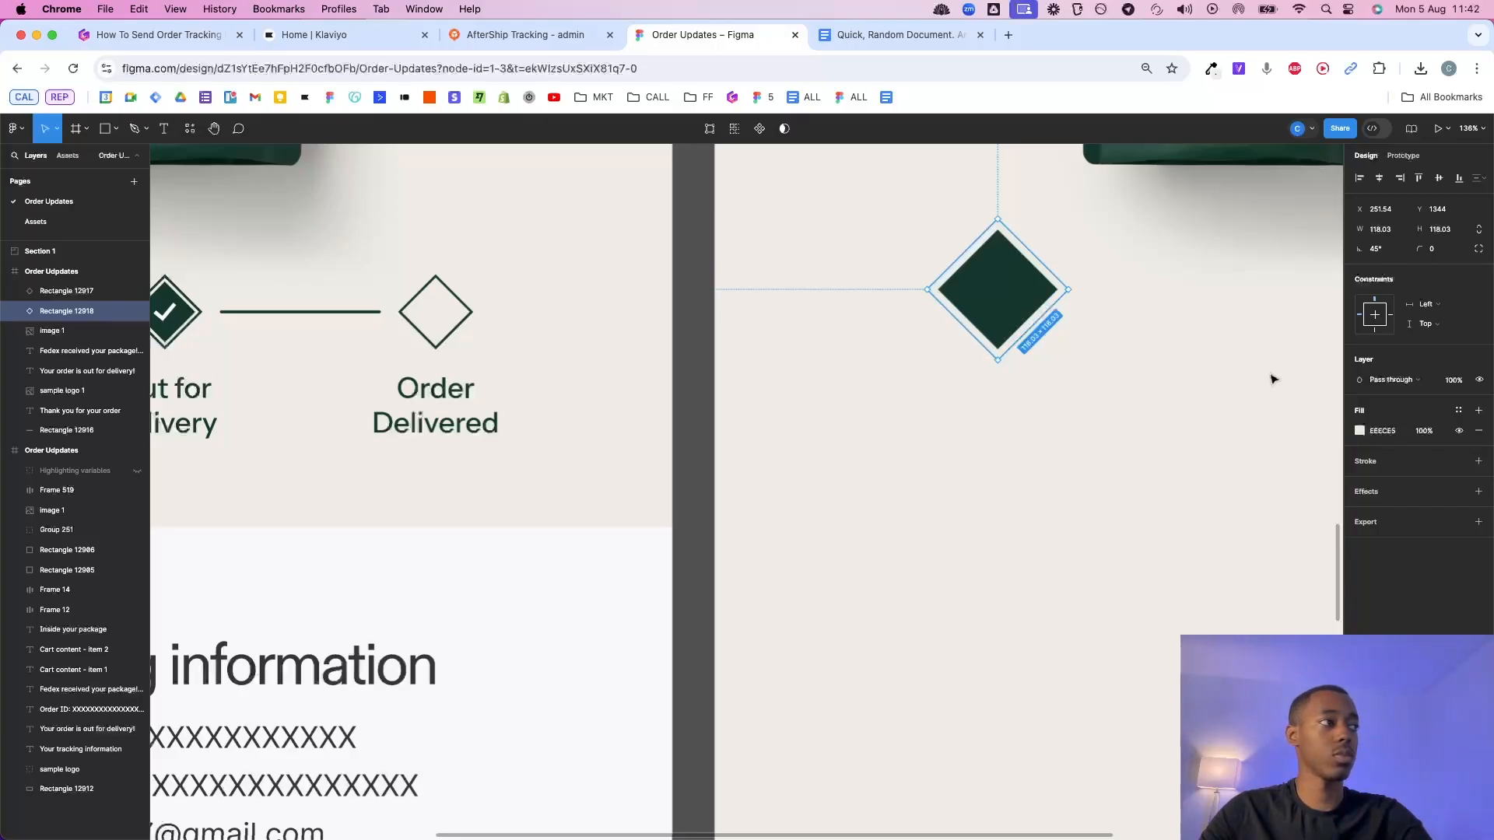
Give the larger back diamond an inside stroke of weight 5 in the inner diamond's green 16382C.
{"action": "left_click", "coordinate": [1374, 459]}
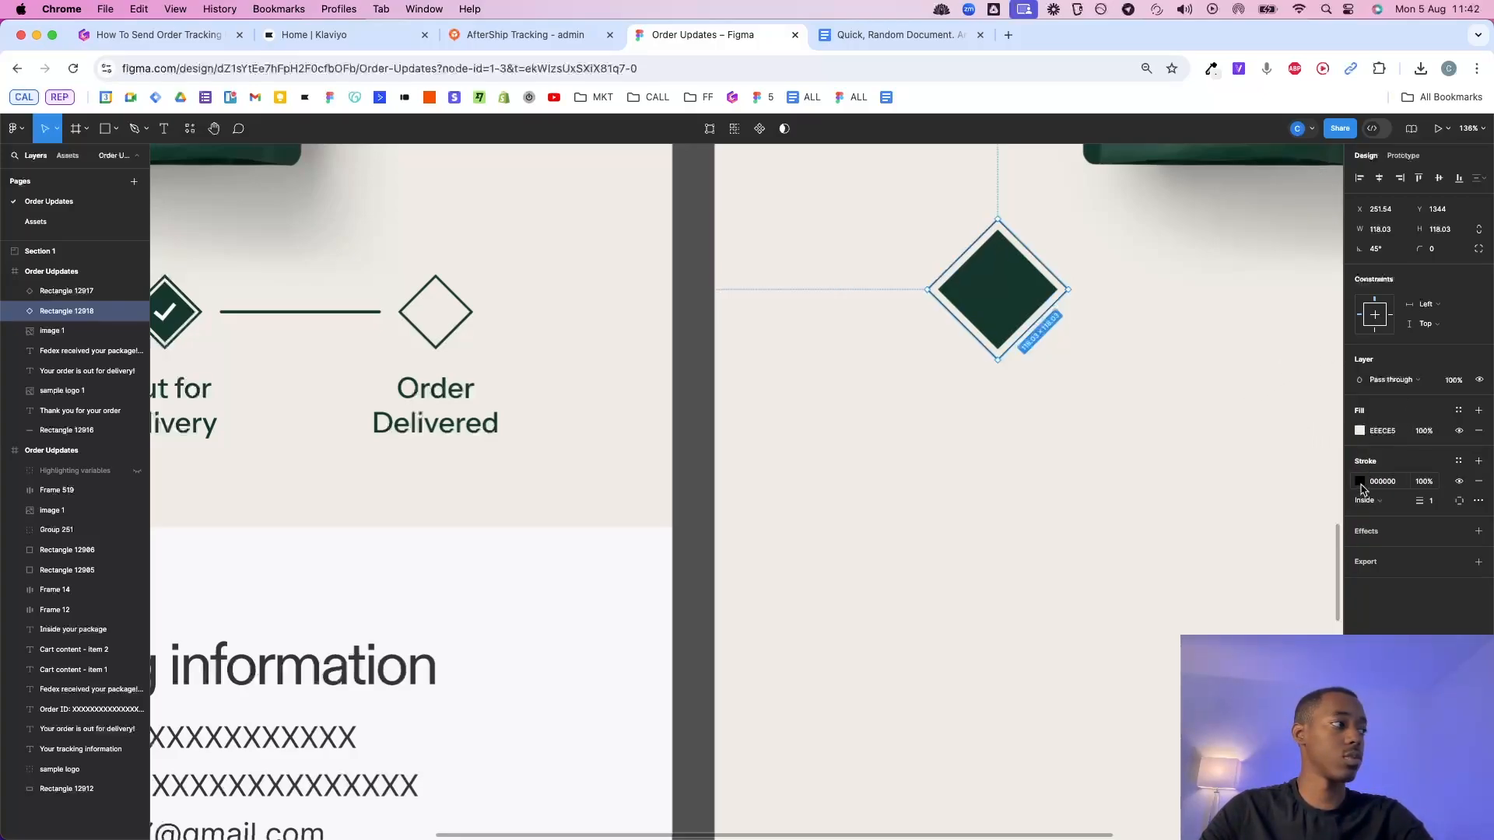
{"action": "left_click", "coordinate": [1360, 482]}
{"action": "key", "text": "i"}
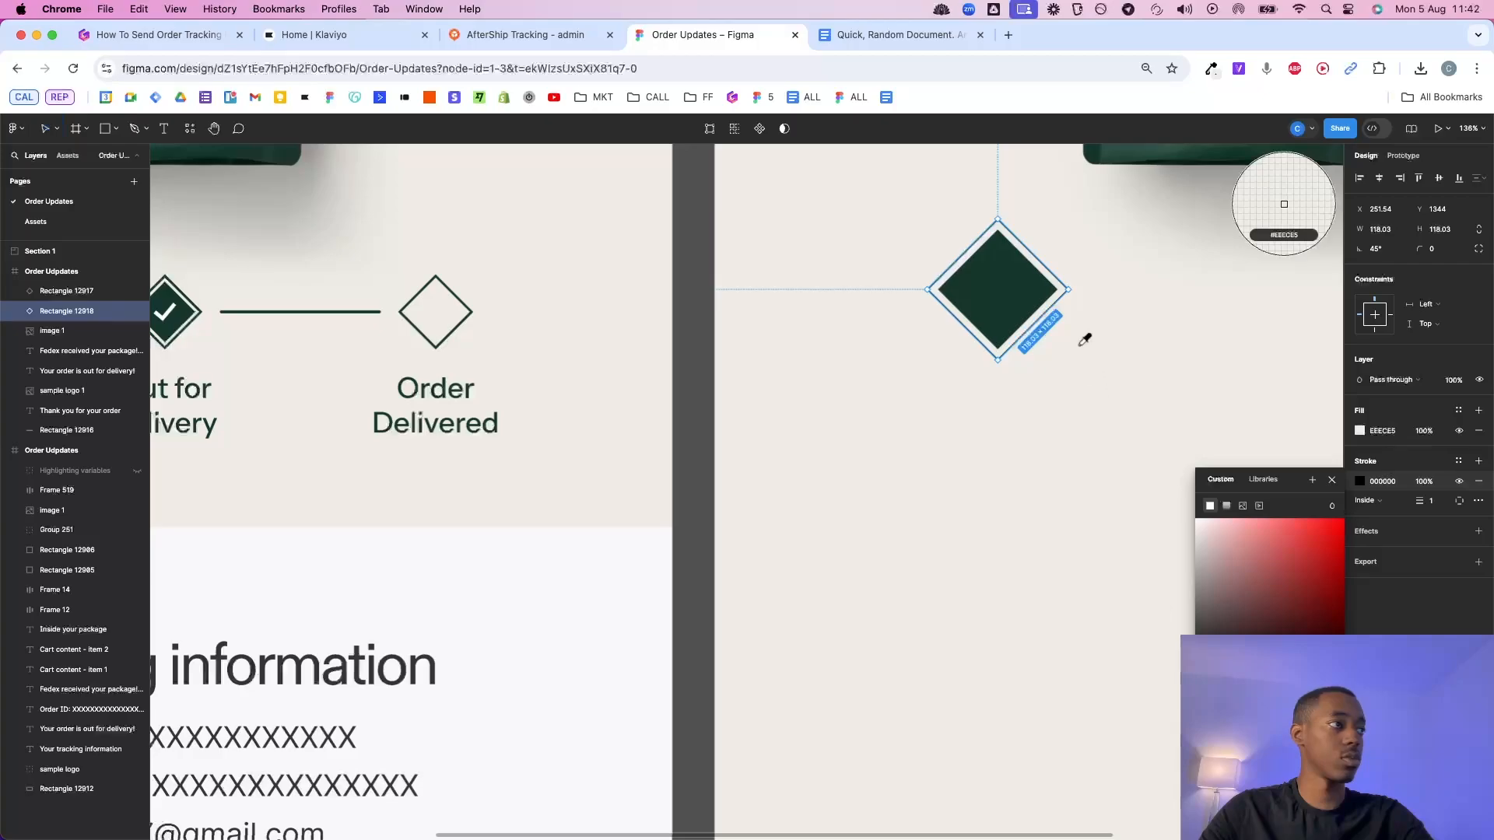
{"action": "left_click", "coordinate": [1017, 306]}
{"action": "left_click_drag", "start_coordinate": [1417, 500], "coordinate": [1423, 500]}
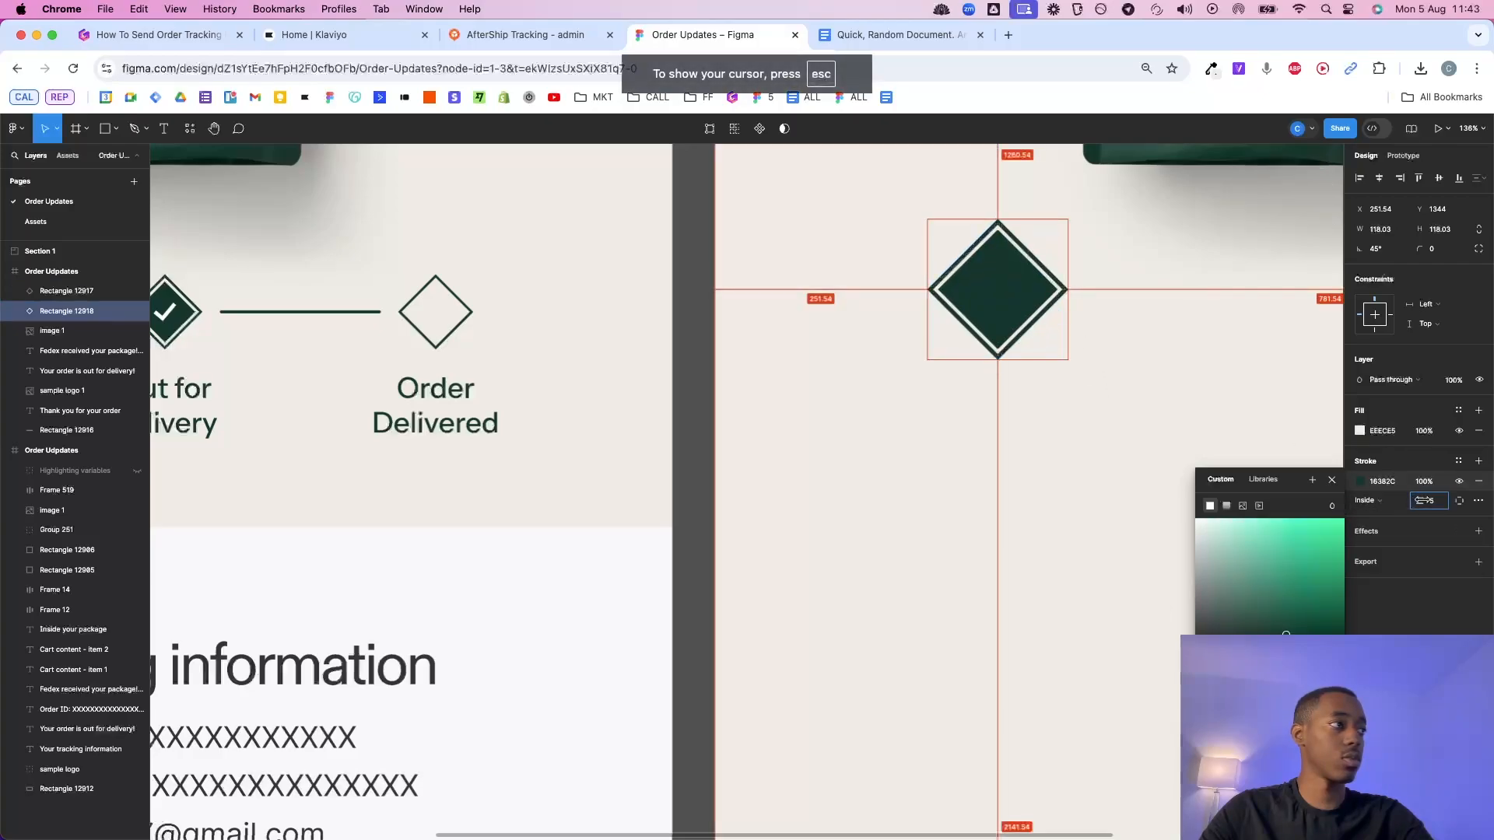
Copy the two-layer diamond marker twice across the frame to form a row of three evenly spaced markers.
{"action": "left_click", "coordinate": [1191, 350]}
{"action": "left_click_drag", "start_coordinate": [1190, 350], "coordinate": [913, 212]}
{"action": "left_click", "coordinate": [919, 315]}
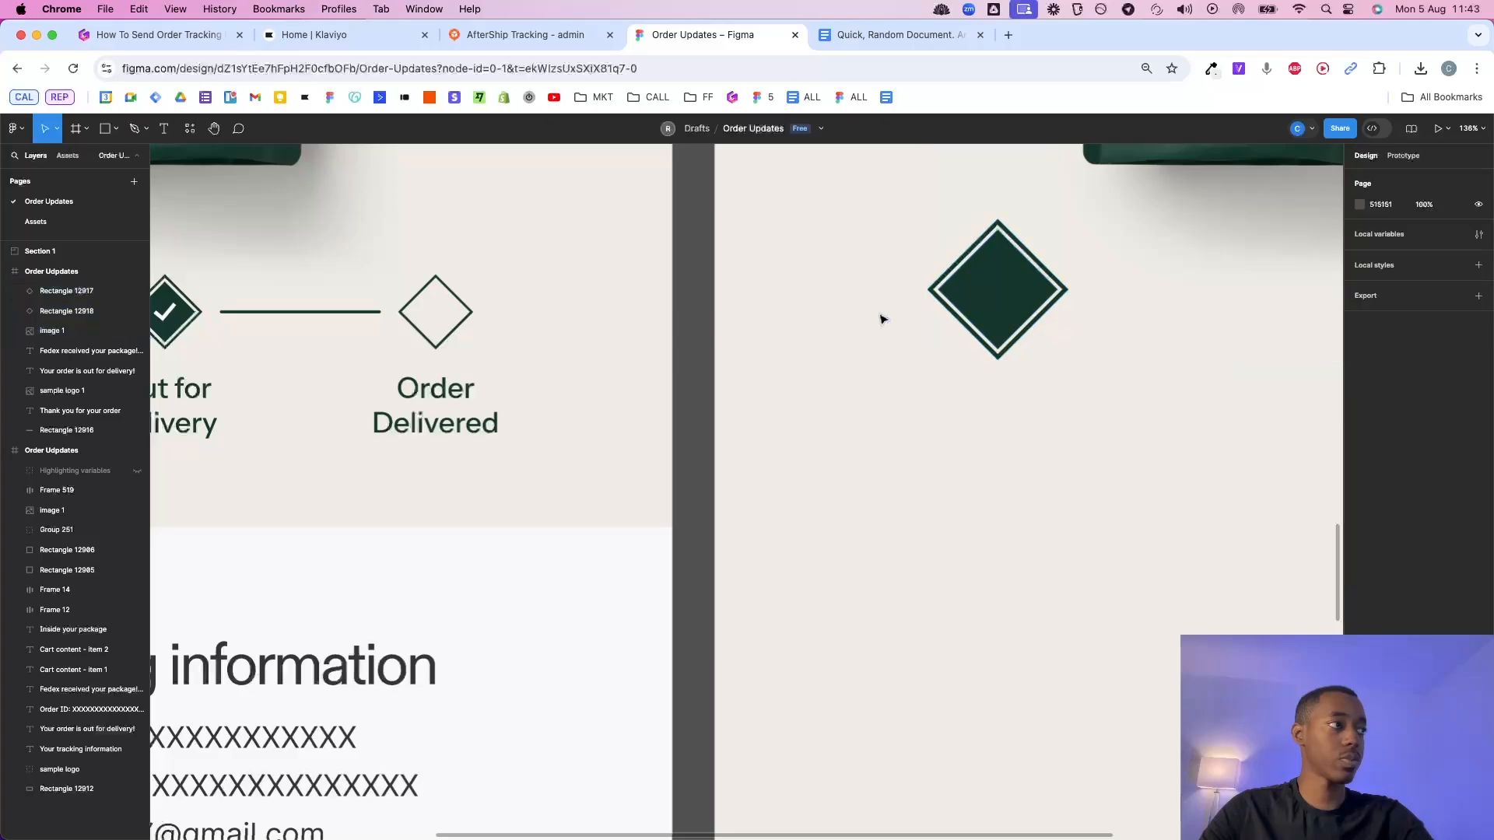
{"action": "left_click_drag", "start_coordinate": [880, 315], "coordinate": [1220, 363]}
{"action": "scroll", "coordinate": [976, 382], "scroll_direction": "down", "scroll_amount": 5}
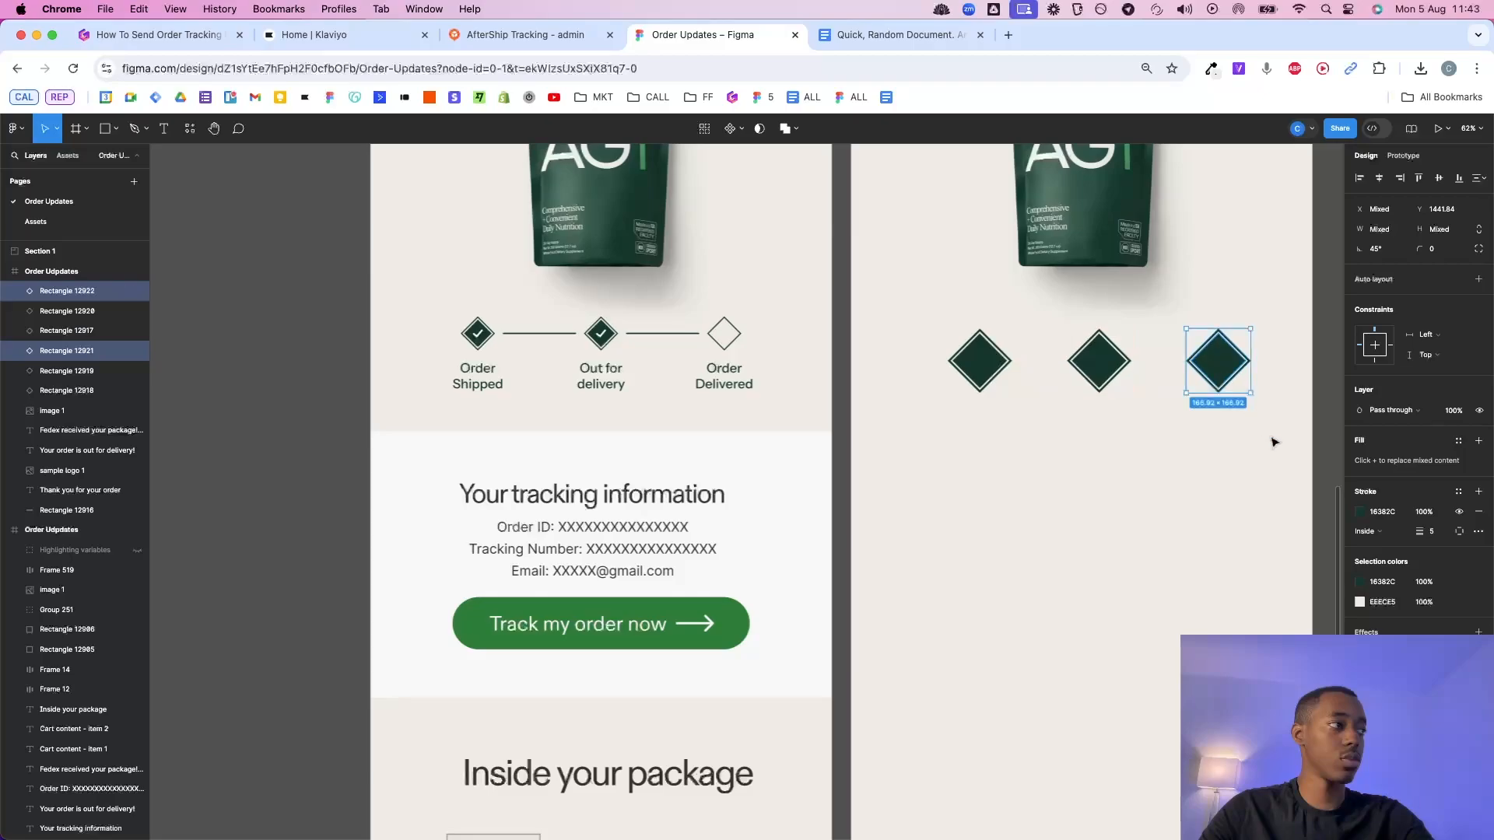
Scale the row of three diamond markers down proportionally from its centre to about 482 wide.
{"action": "left_click_drag", "start_coordinate": [1270, 437], "coordinate": [972, 319]}
{"action": "key", "text": "k"}
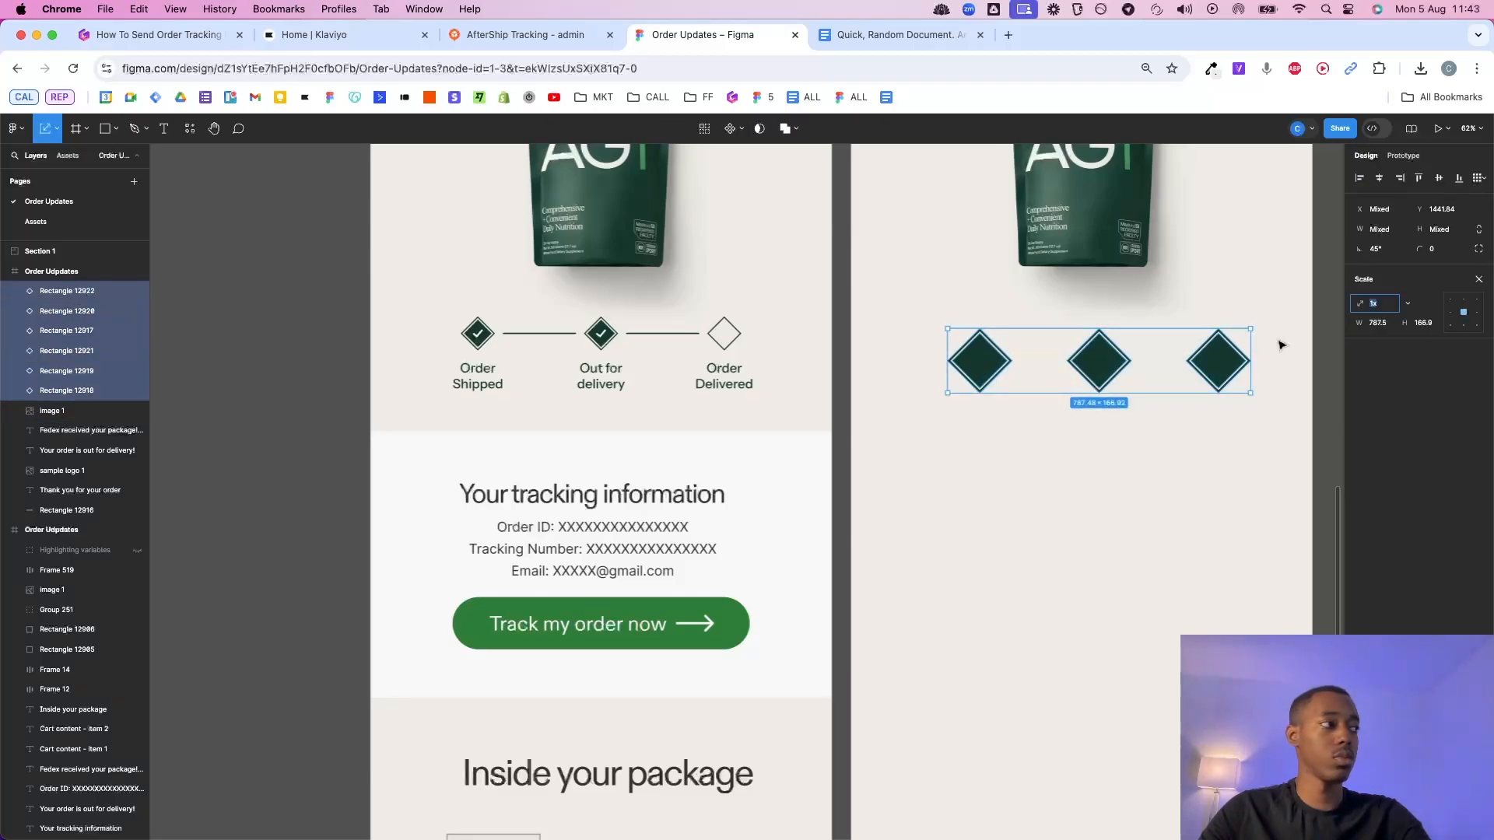
{"action": "left_click_drag", "start_coordinate": [1254, 357], "coordinate": [1190, 357]}
{"action": "scroll", "coordinate": [1154, 428], "scroll_direction": "up", "scroll_amount": 5}
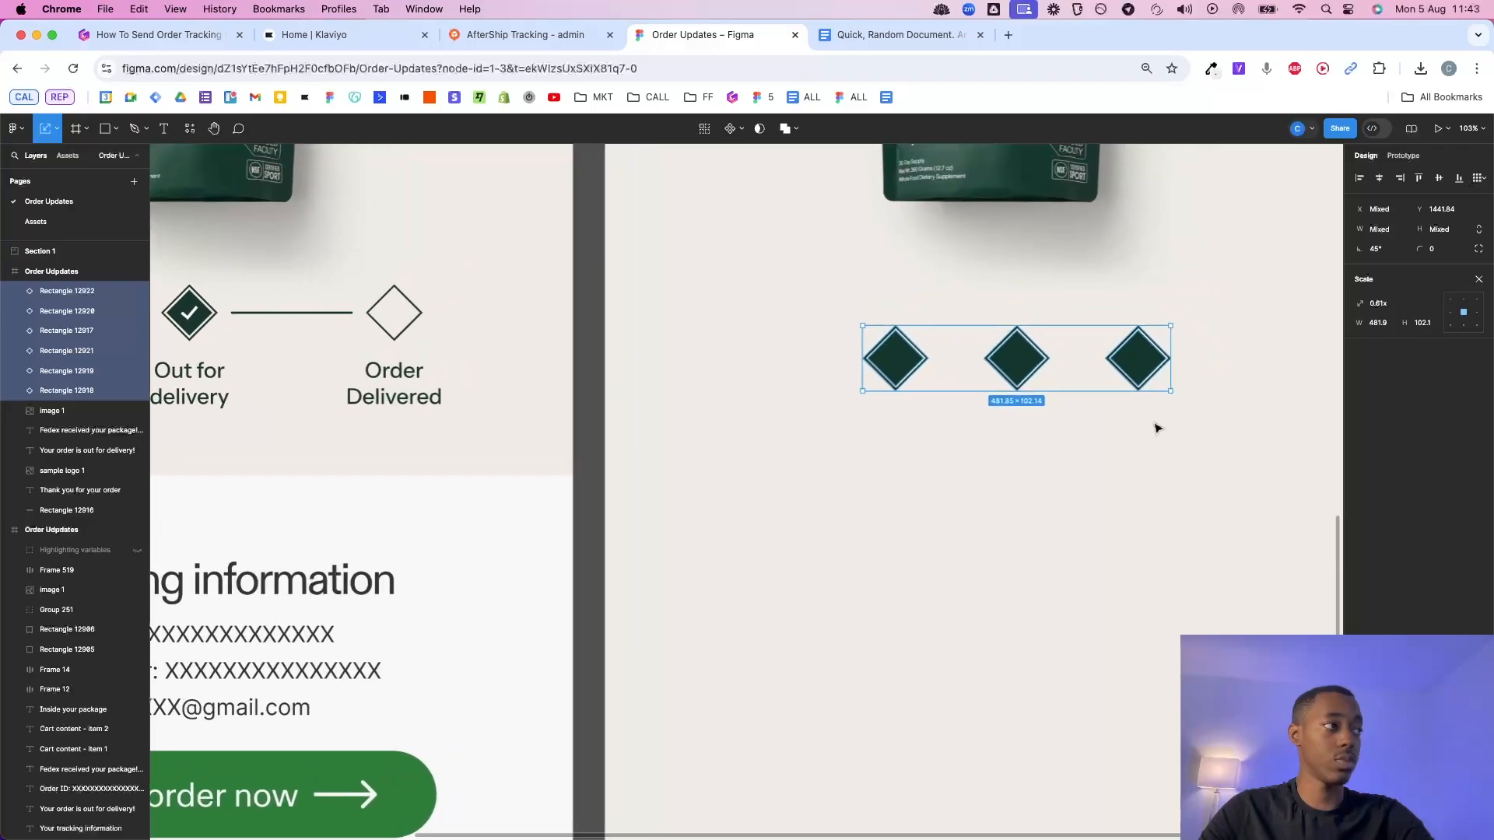
{"action": "scroll", "coordinate": [1120, 455], "scroll_direction": "right", "scroll_amount": 2}
{"action": "left_click", "coordinate": [1082, 483]}
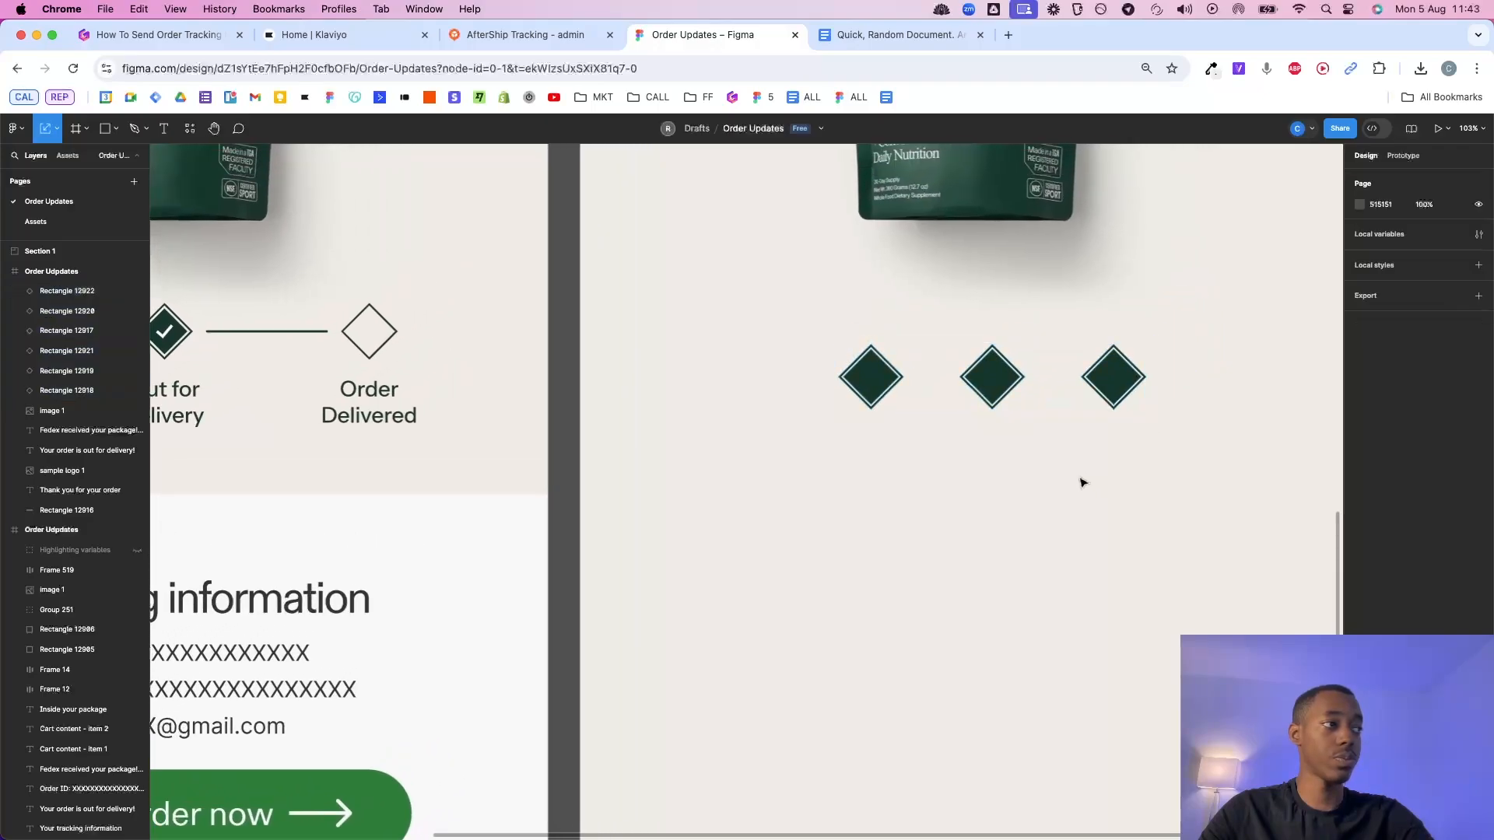
Group the inner and outer diamonds of each of the three markers into its own group.
{"action": "left_click", "coordinate": [857, 395]}
{"action": "left_click", "coordinate": [871, 388], "text": "shift"}
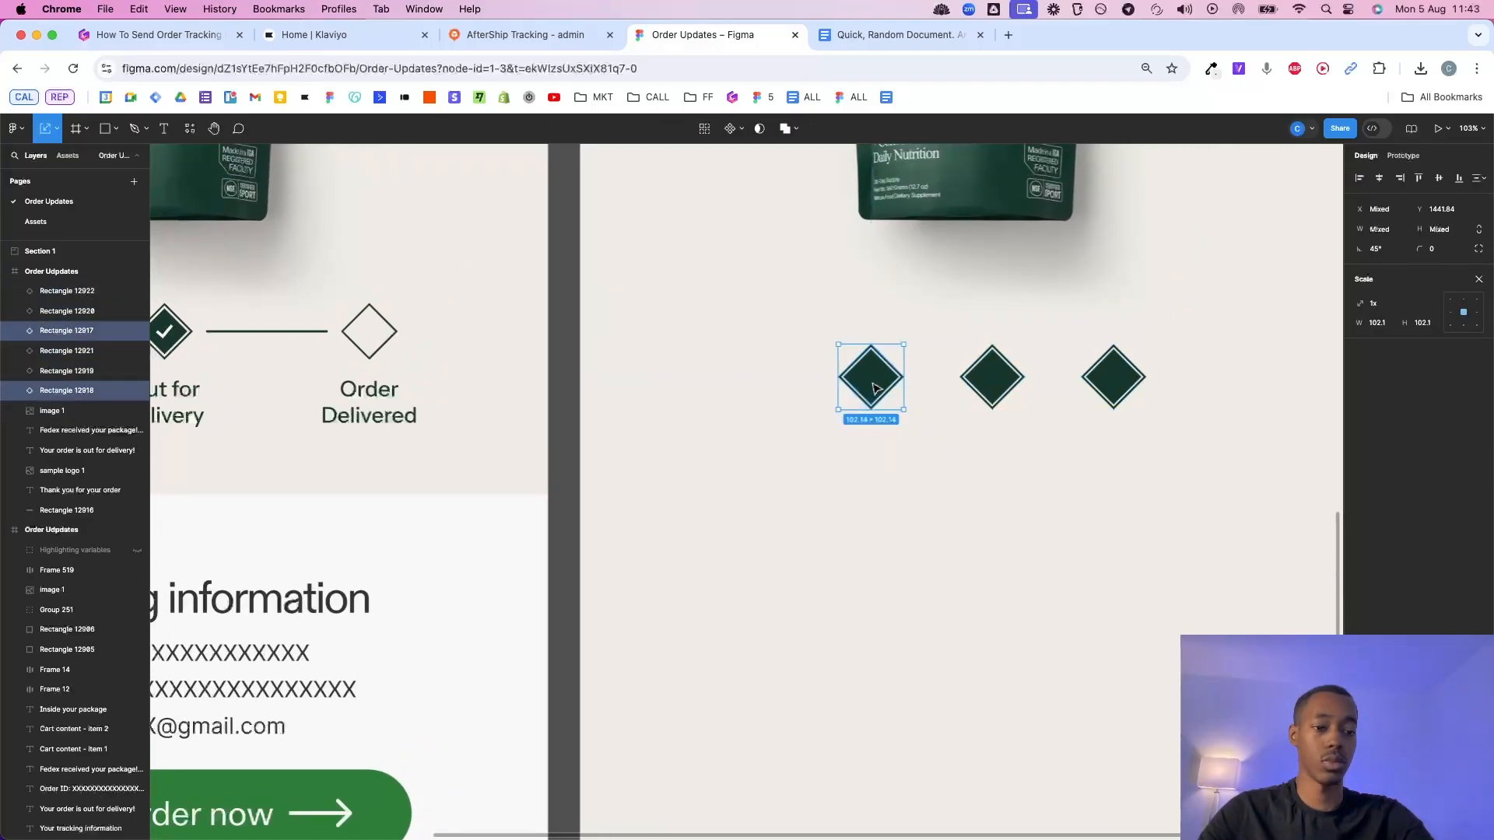
{"action": "key", "text": "super+g"}
{"action": "left_click", "coordinate": [988, 382]}
{"action": "left_click", "coordinate": [988, 382], "text": "shift"}
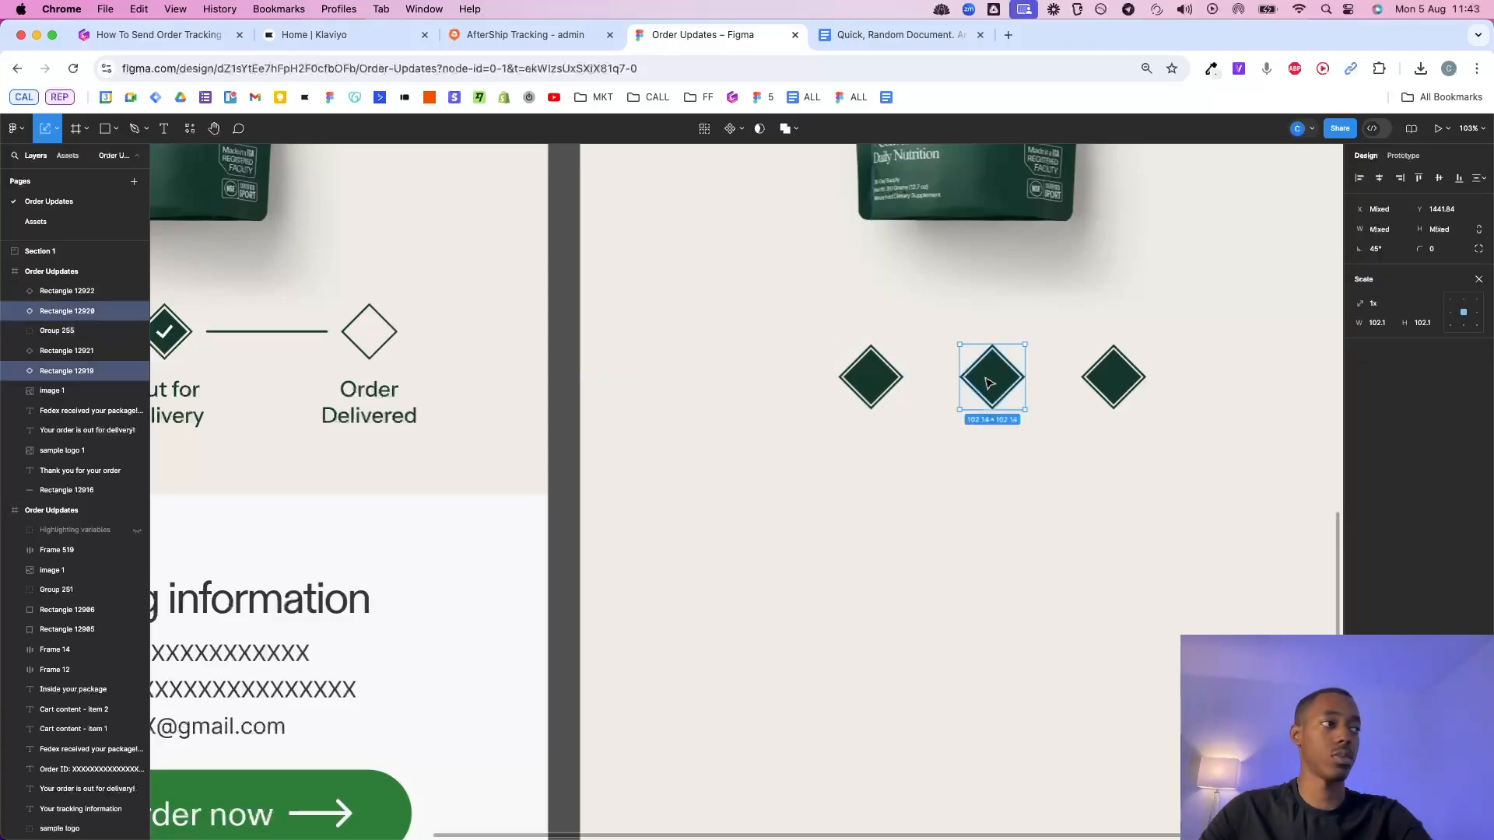
{"action": "key", "text": "super+g"}
{"action": "left_click", "coordinate": [1110, 375]}
{"action": "left_click", "coordinate": [1110, 375], "text": "shift"}
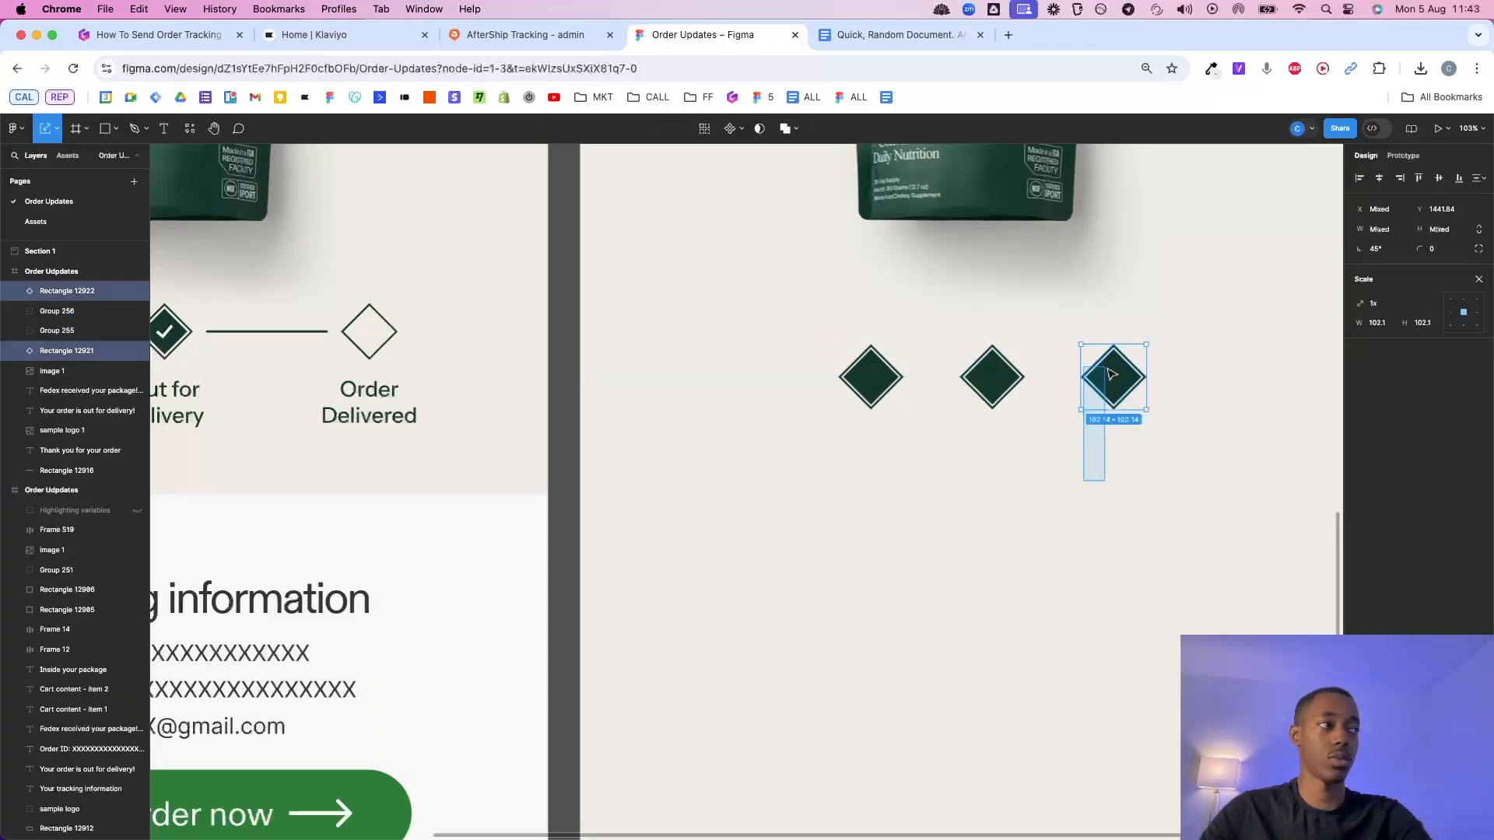
{"action": "key", "text": "super+g"}
Set the spacing between the three marker groups to 180 and centre the row horizontally in the frame.
{"action": "mouse_move", "coordinate": [1100, 481]}
{"action": "left_mouse_down"}
{"action": "mouse_move", "coordinate": [1044, 424]}
{"action": "mouse_move", "coordinate": [857, 369]}
{"action": "left_mouse_up"}
{"action": "left_click_drag", "start_coordinate": [1357, 289], "coordinate": [1428, 289]}
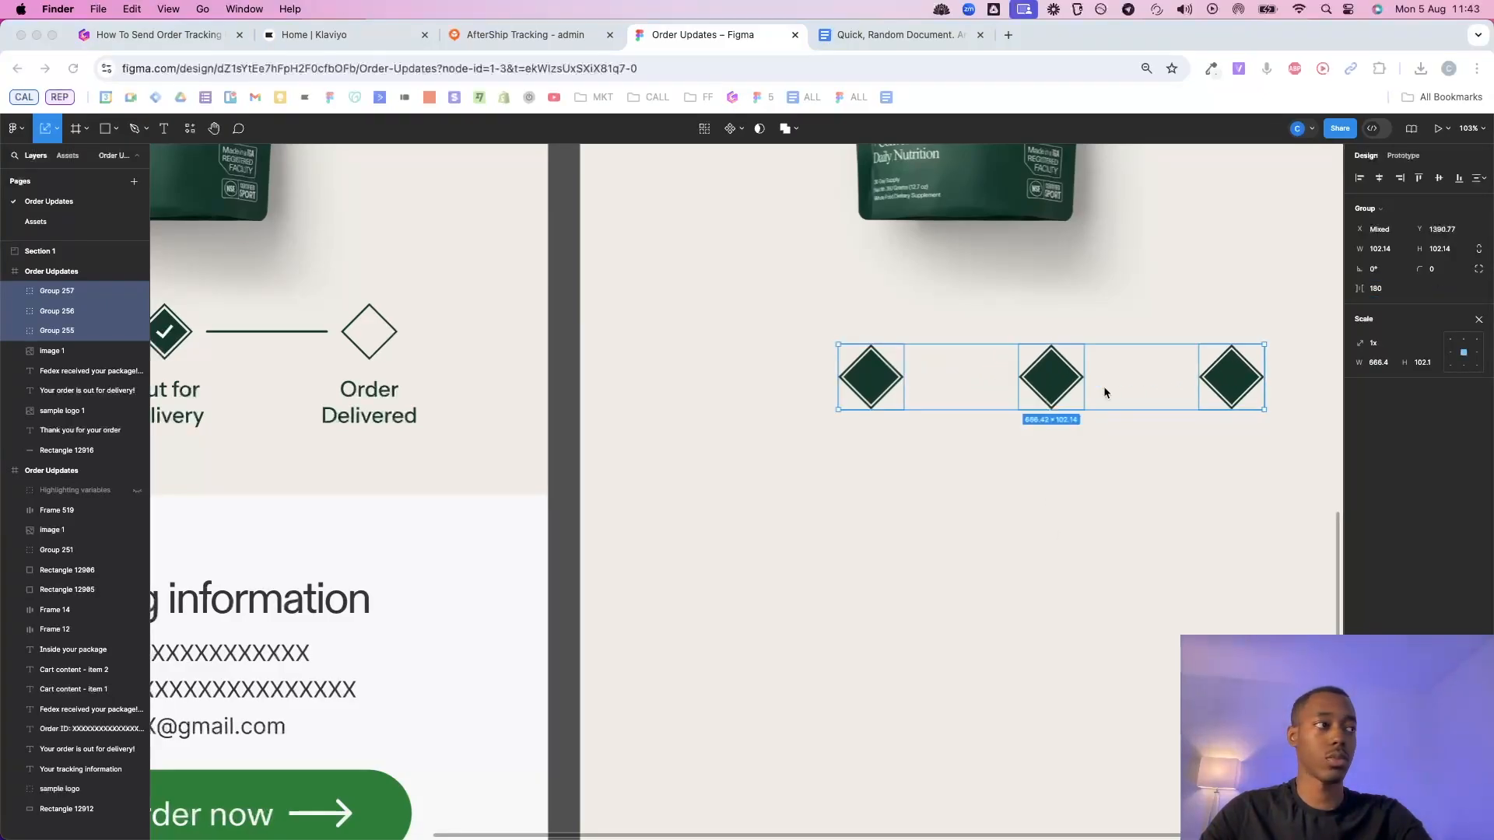
{"action": "left_click", "coordinate": [980, 375]}
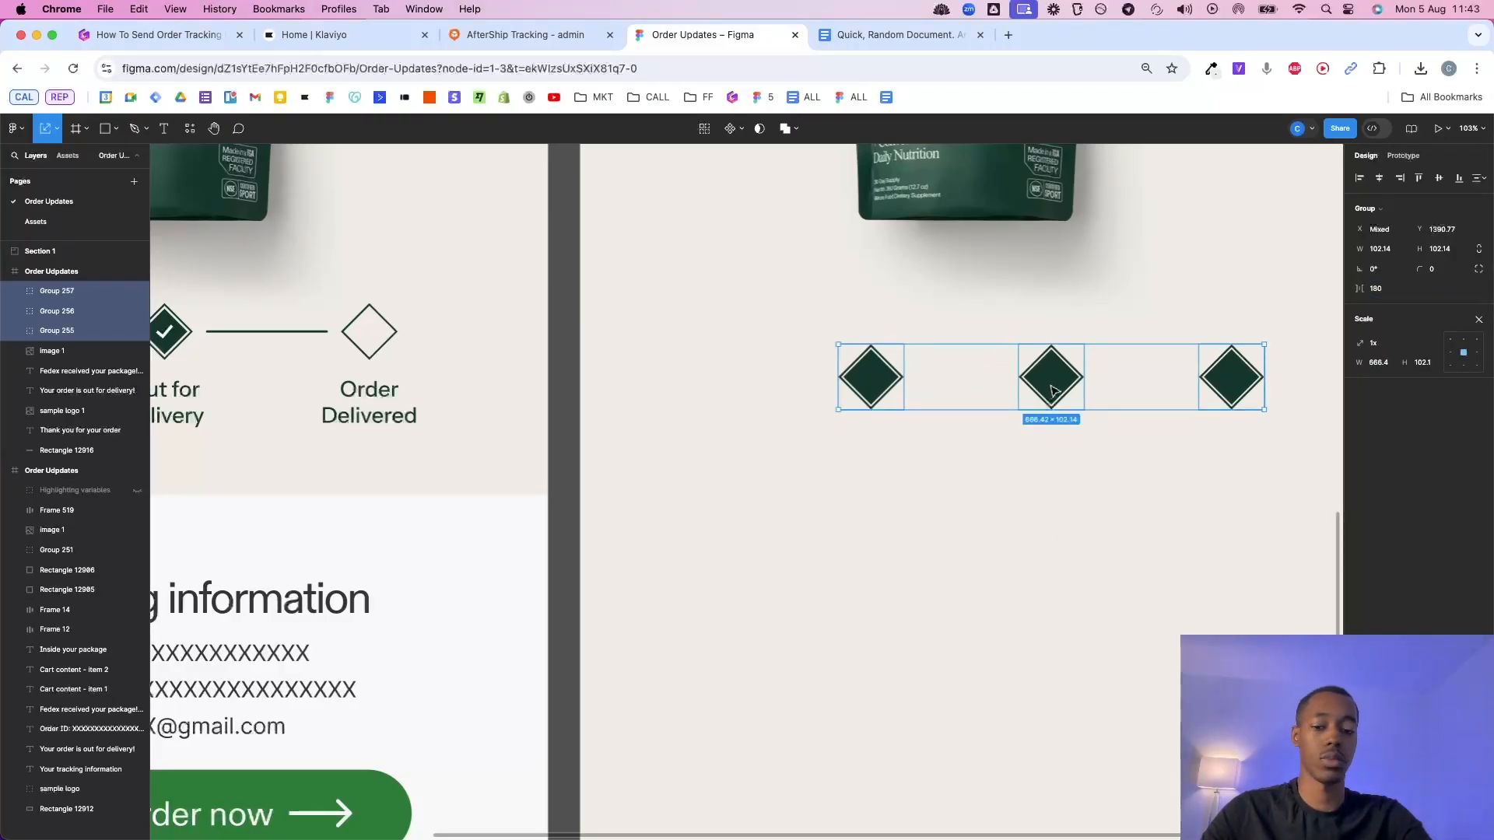
{"action": "left_click_drag", "start_coordinate": [1053, 391], "coordinate": [998, 389]}
Delete the filled inner diamond of the third marker to leave only its outline.
{"action": "left_click", "coordinate": [1179, 387]}
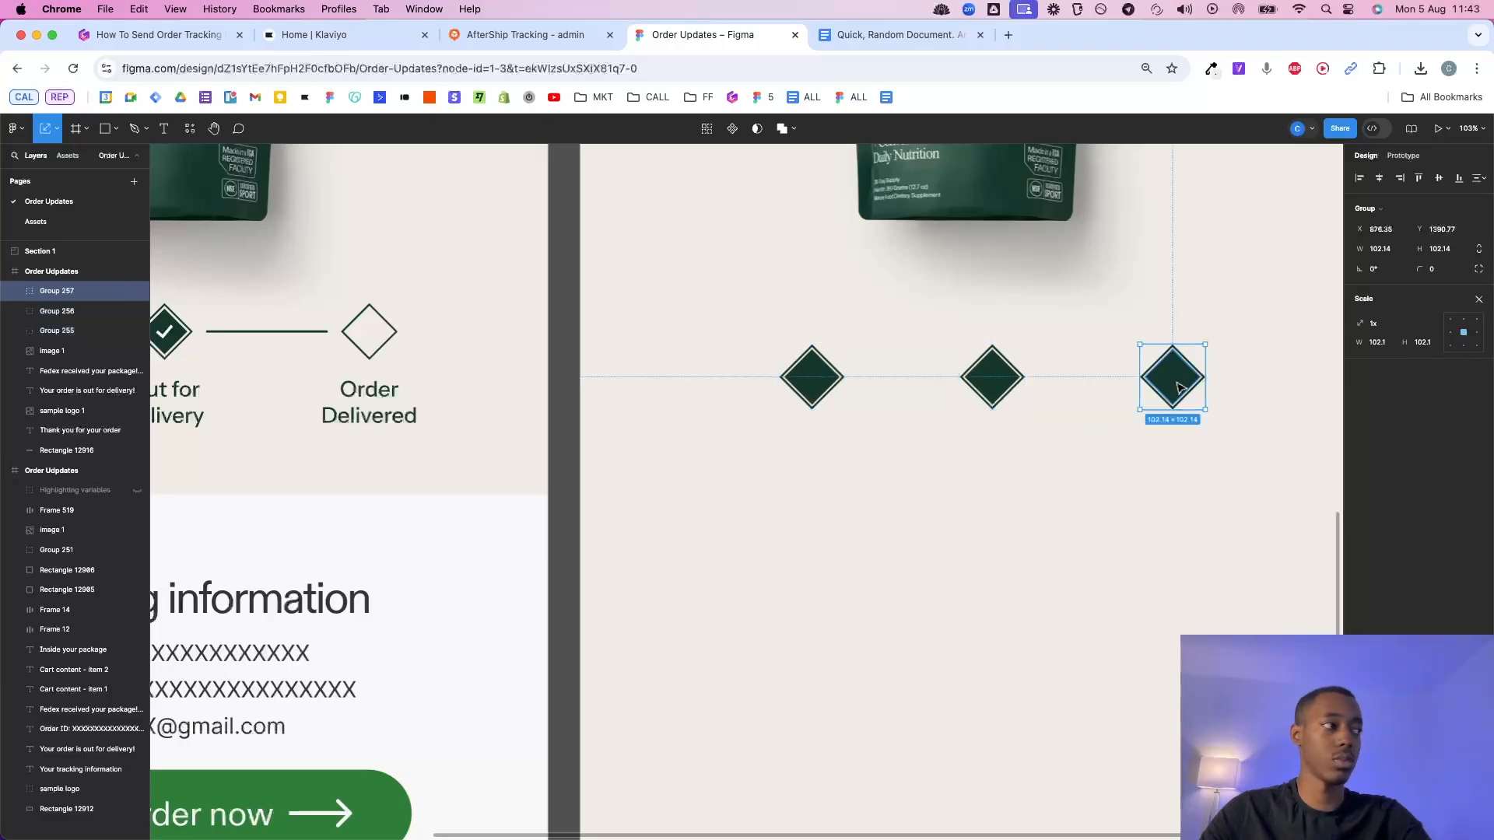
{"action": "double_click", "coordinate": [1179, 386]}
{"action": "key", "text": "Delete"}
{"action": "left_click", "coordinate": [1087, 441]}
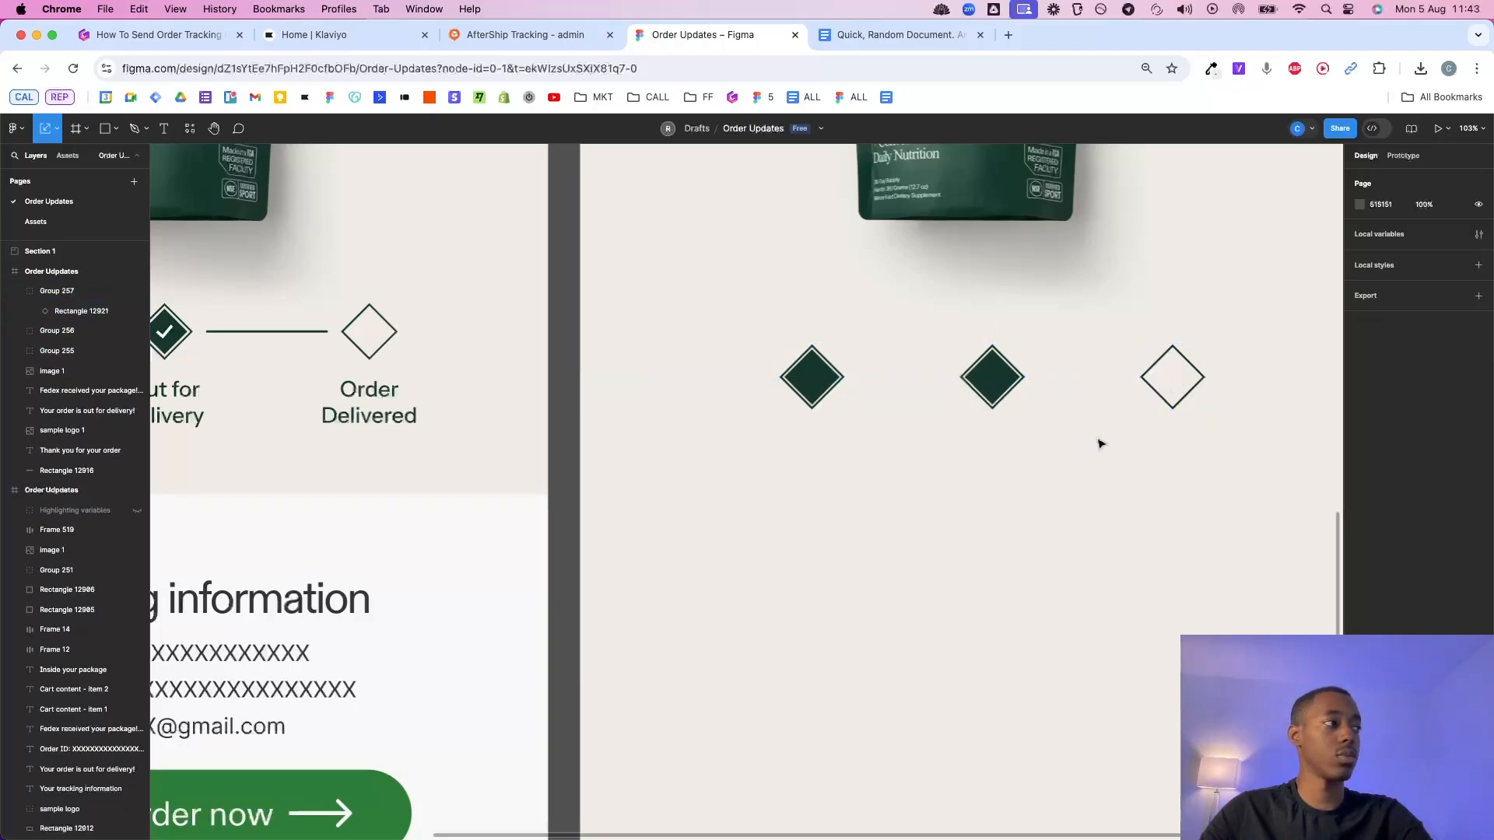
Group the three markers into one row and move it slightly up, centred beneath the product image.
{"action": "scroll", "coordinate": [1099, 444], "scroll_direction": "down", "scroll_amount": 5}
{"action": "scroll", "coordinate": [1099, 444], "scroll_direction": "up", "scroll_amount": 2}
{"action": "left_click_drag", "start_coordinate": [850, 513], "coordinate": [1136, 374]}
{"action": "key", "text": "ctrl+g"}
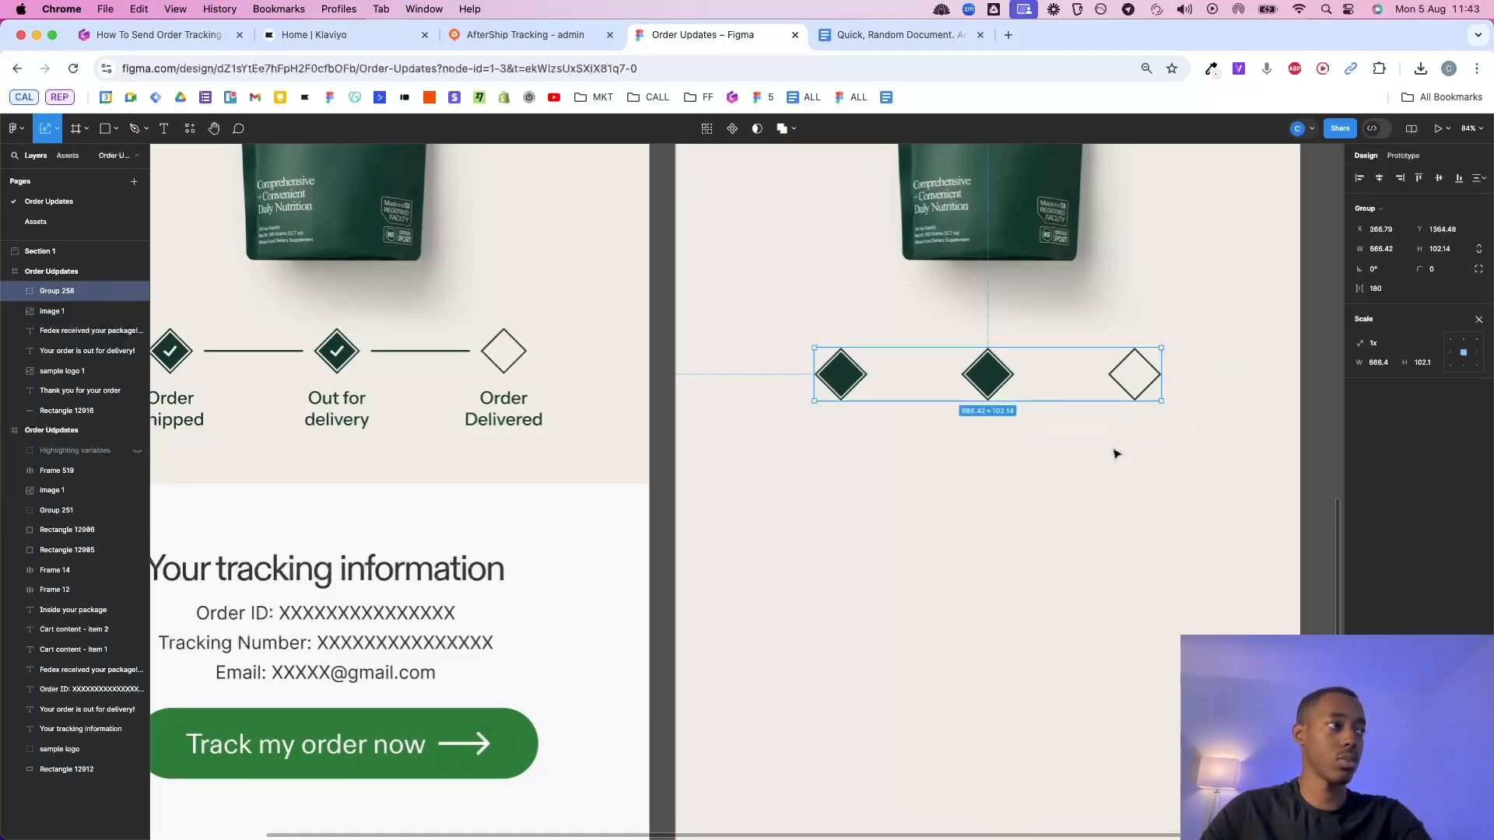
{"action": "left_click", "coordinate": [1113, 459]}
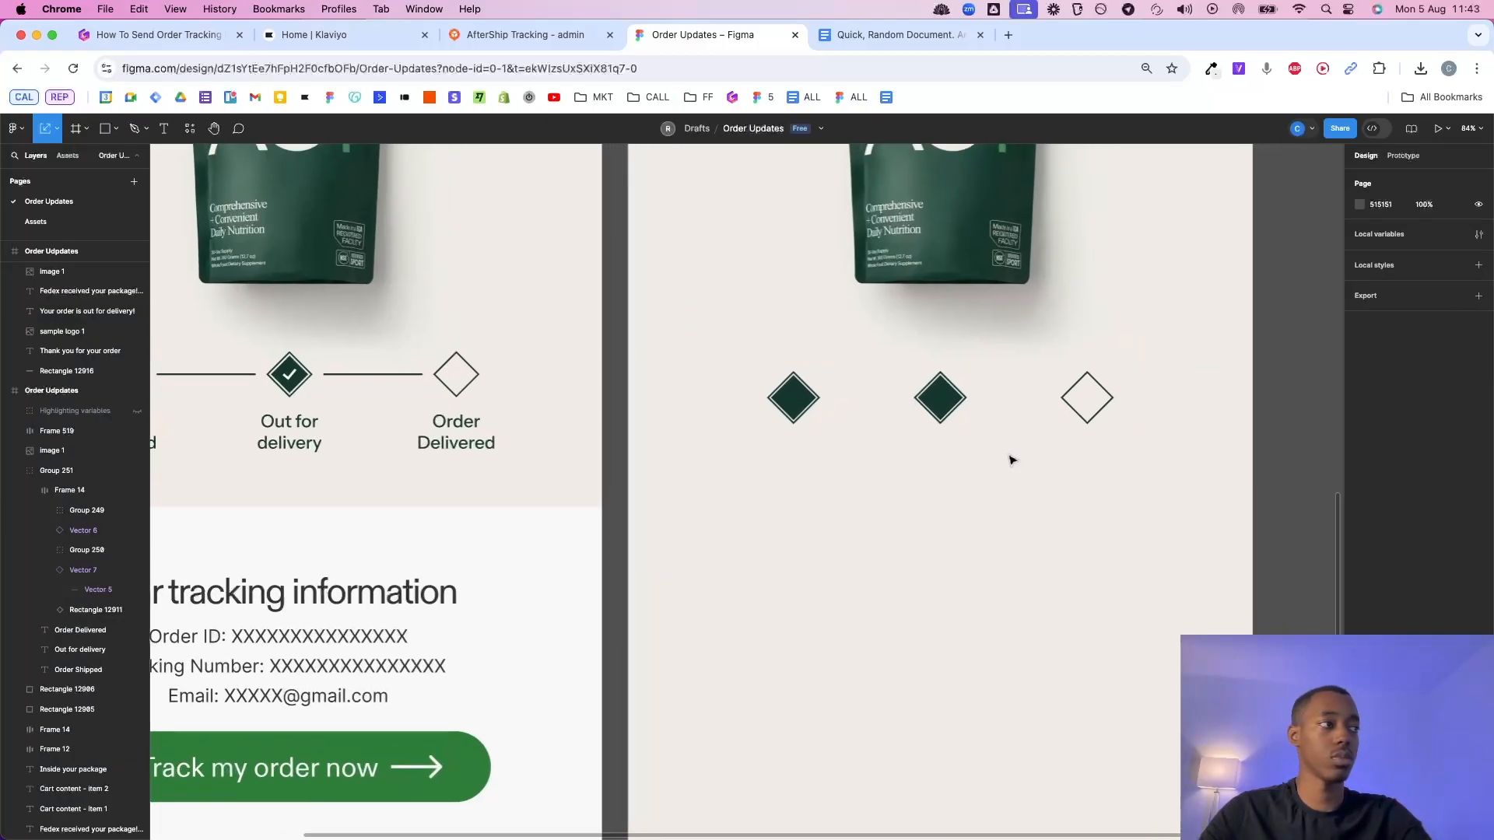
Draw a horizontal connector about 163 long between the first and second markers, with stroke weight 3 in the diamonds' green 16382C.
{"action": "scroll", "coordinate": [1012, 458], "scroll_direction": "up", "scroll_amount": 5}
{"action": "scroll", "coordinate": [1011, 457], "scroll_direction": "right", "scroll_amount": 1}
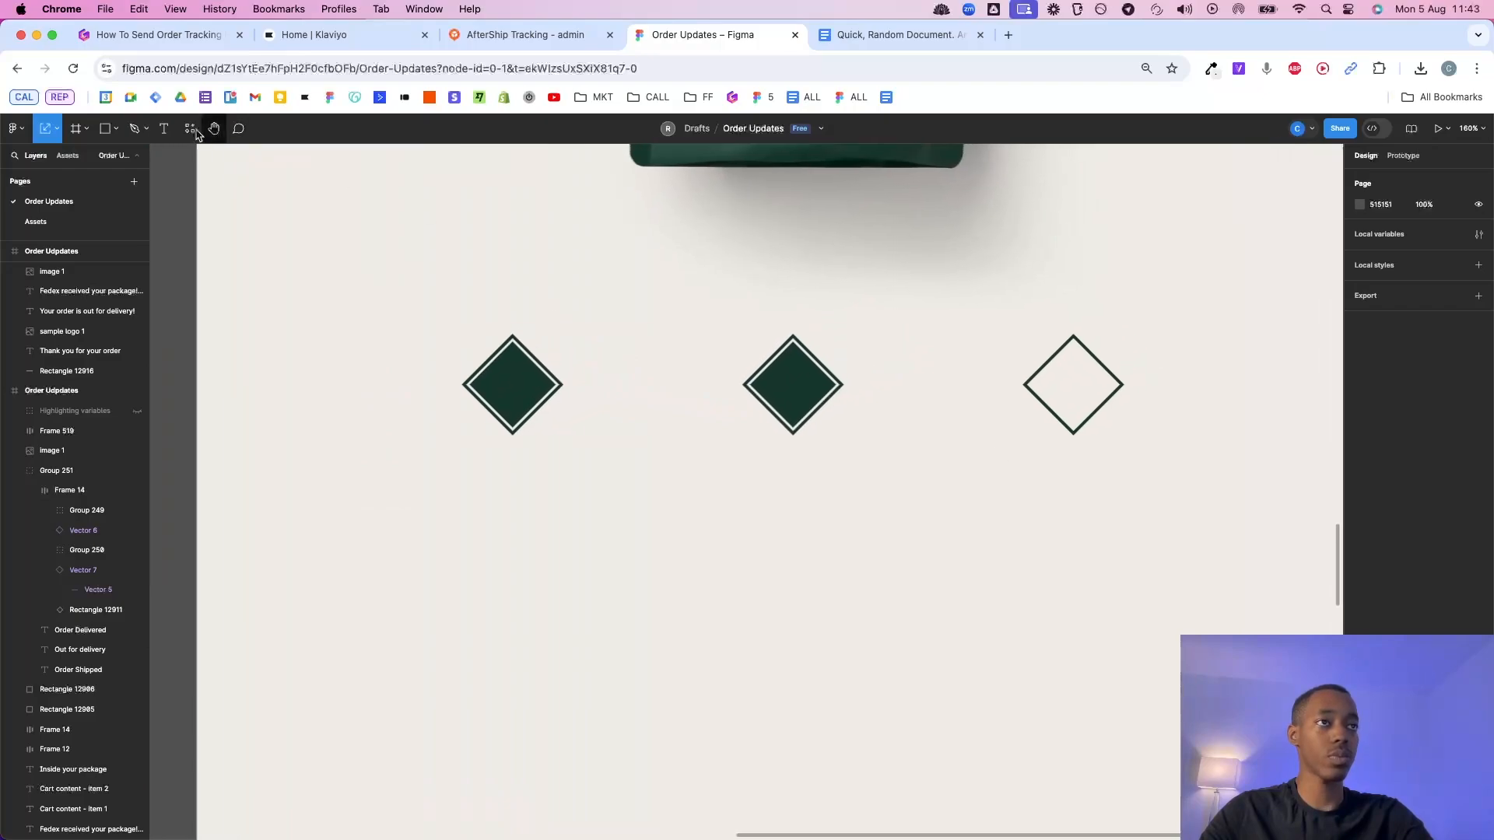
{"action": "left_click", "coordinate": [126, 134]}
{"action": "left_click", "coordinate": [582, 386]}
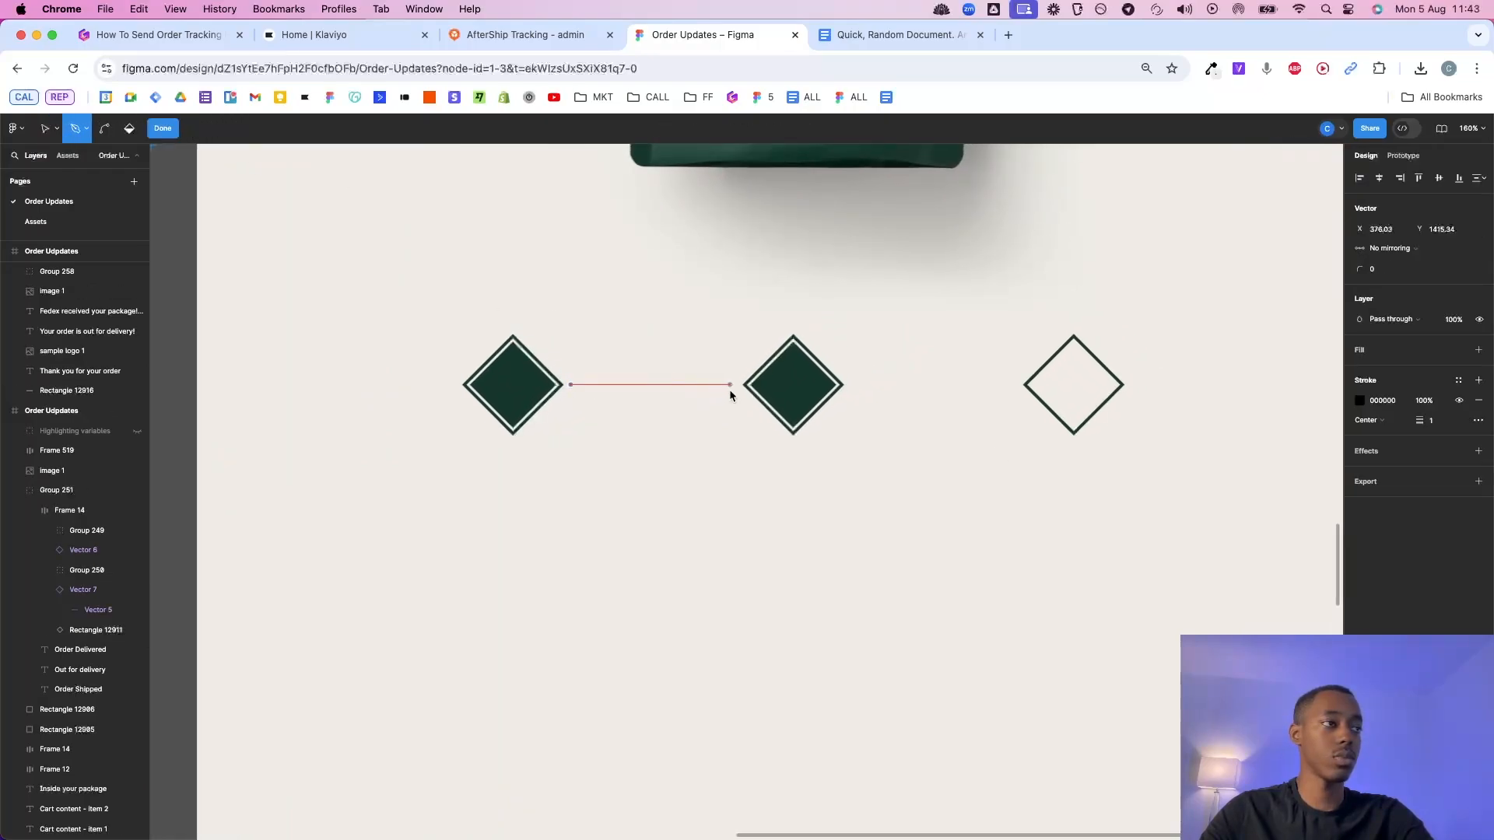
{"action": "key", "text": "Escape"}
{"action": "left_click_drag", "start_coordinate": [1422, 480], "coordinate": [1425, 480]}
{"action": "key", "text": "i"}
{"action": "left_click", "coordinate": [845, 399]}
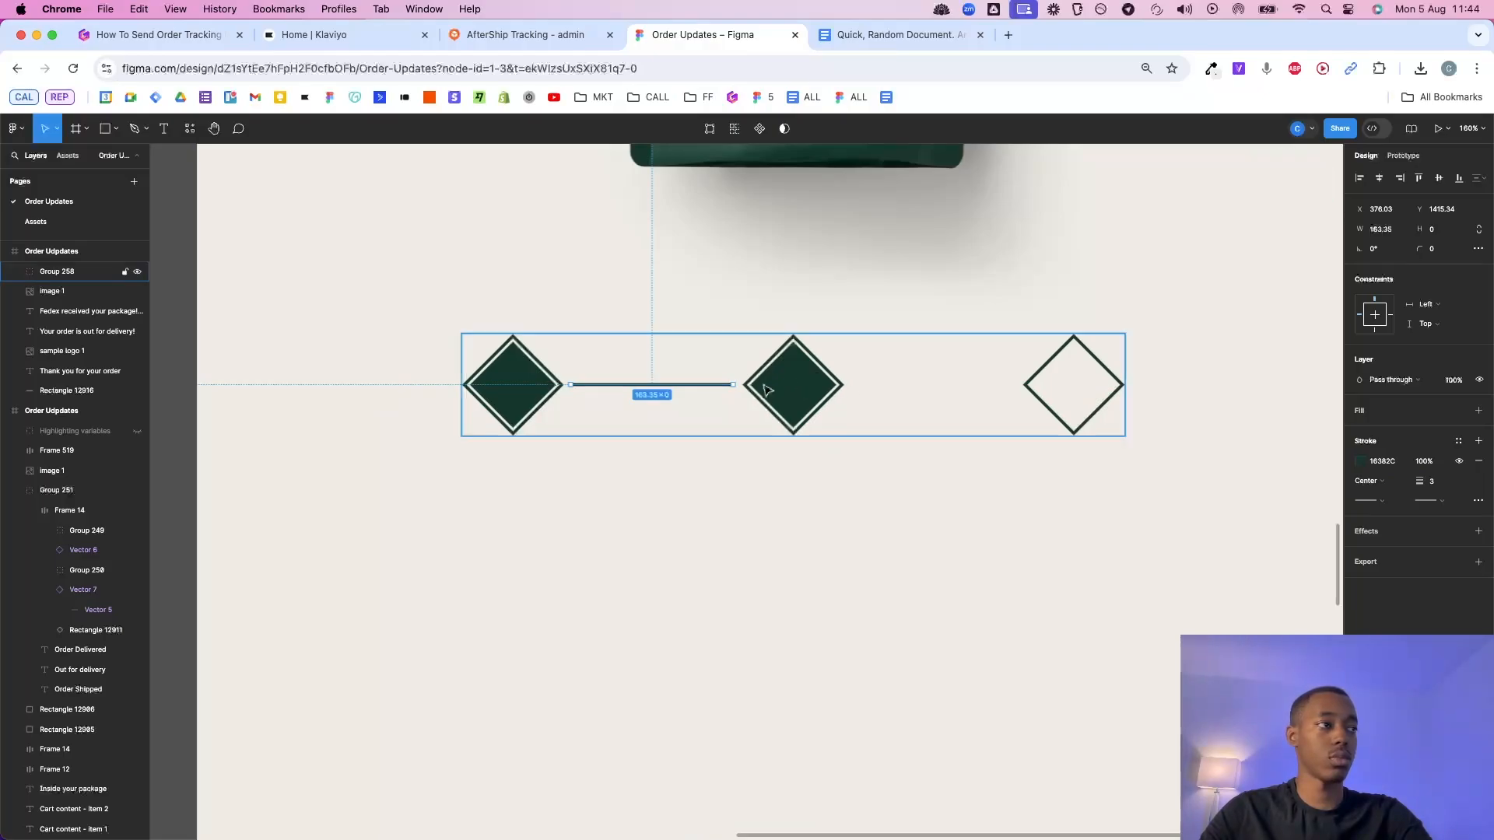
Copy the connector line into the gap between the second and third markers and ungroup the marker row.
{"action": "left_click_drag", "start_coordinate": [706, 386], "coordinate": [992, 402]}
{"action": "left_click", "coordinate": [1003, 469]}
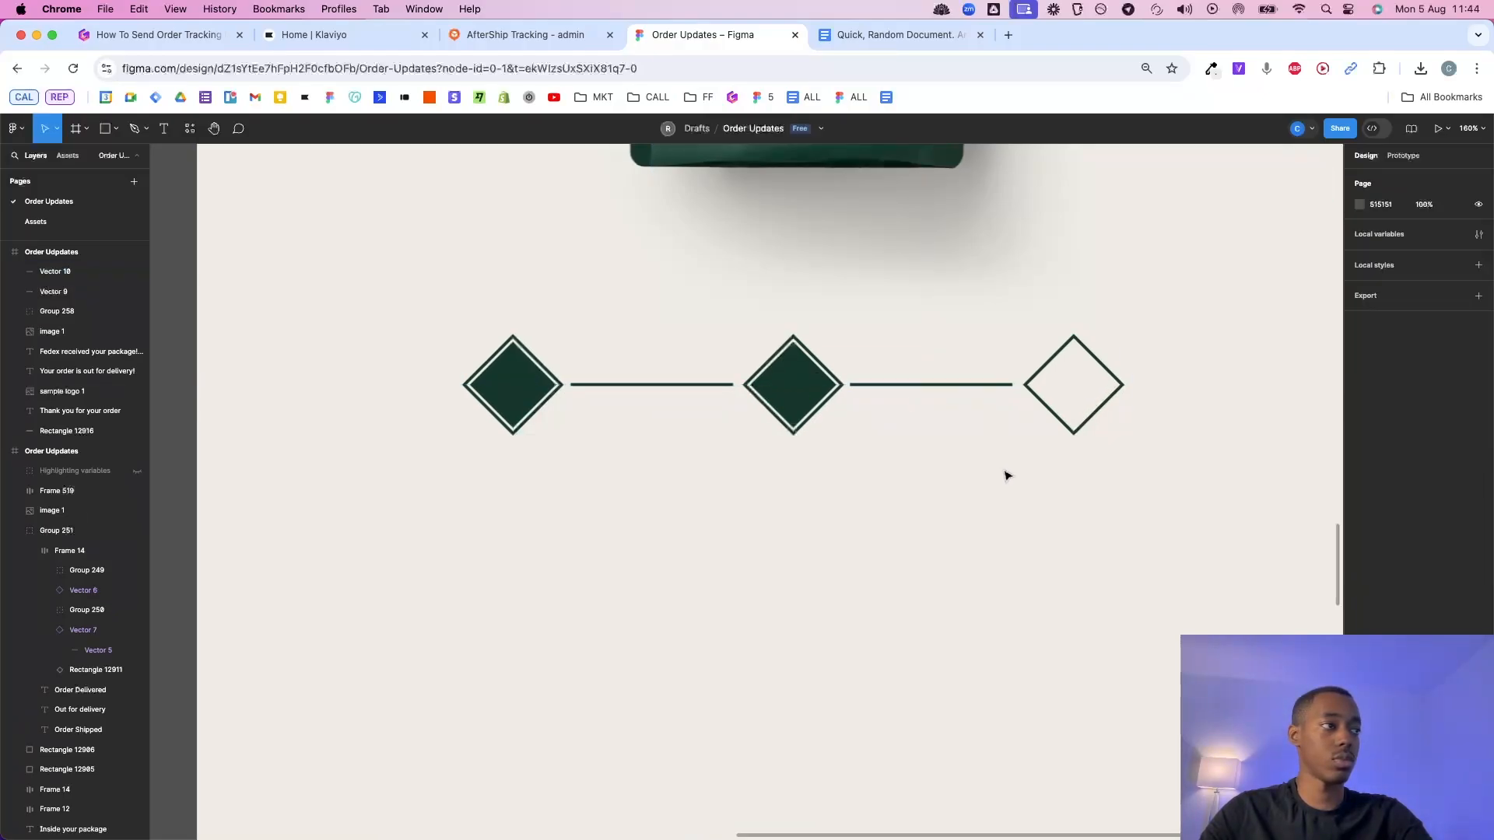
{"action": "scroll", "coordinate": [1002, 468], "scroll_direction": "down", "scroll_amount": 5}
{"action": "left_click_drag", "start_coordinate": [1102, 495], "coordinate": [739, 422]}
{"action": "left_click", "coordinate": [1064, 444]}
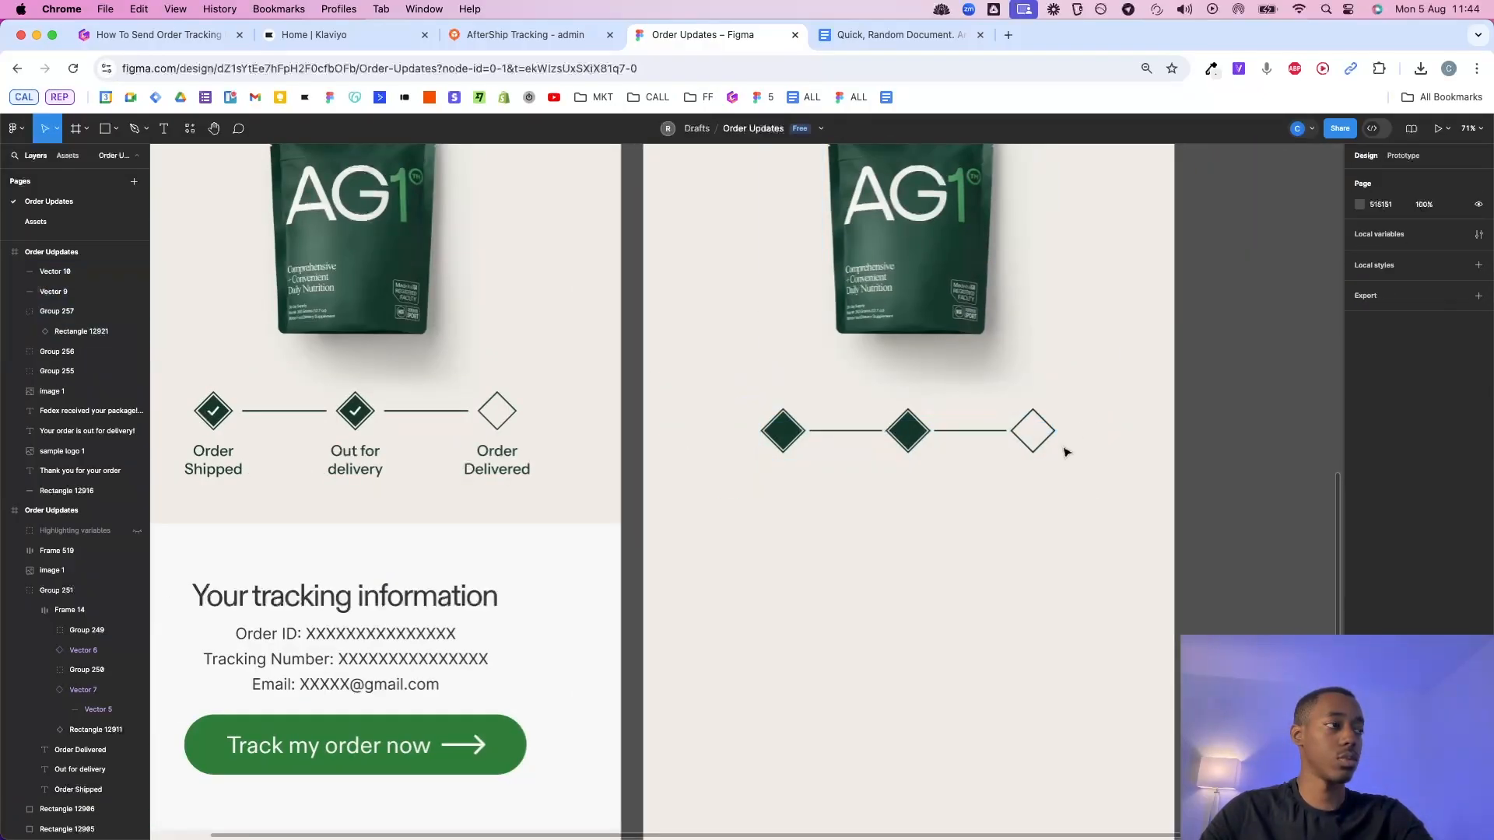
Distribute the three markers and two connector lines evenly and widen the spacing between them.
{"action": "scroll", "coordinate": [1064, 444], "scroll_direction": "up", "scroll_amount": 5}
{"action": "left_click_drag", "start_coordinate": [1178, 492], "coordinate": [600, 377]}
{"action": "left_click", "coordinate": [1478, 177]}
{"action": "left_click", "coordinate": [1393, 233]}
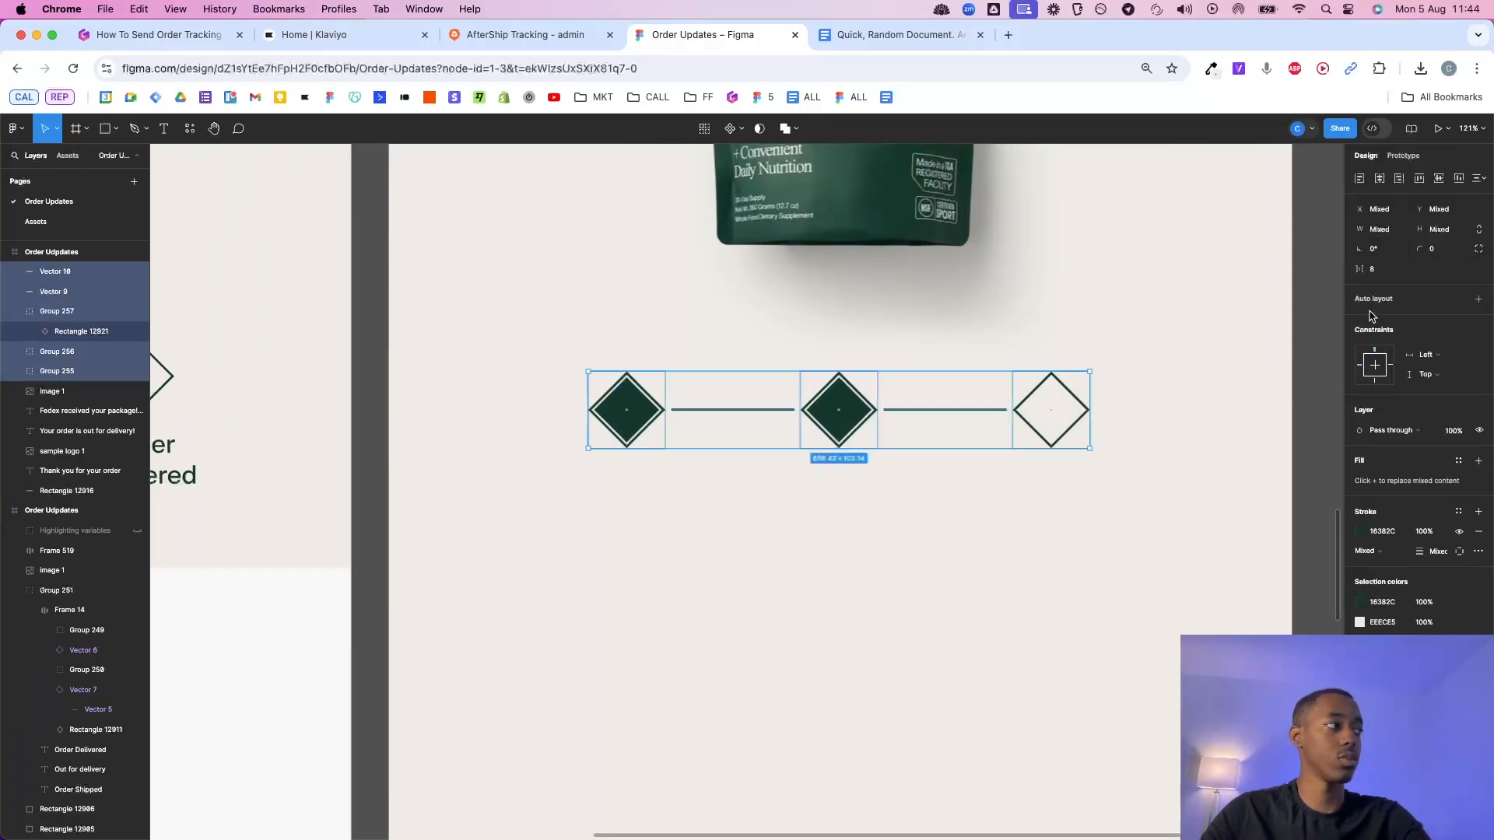
{"action": "left_click_drag", "start_coordinate": [1359, 269], "coordinate": [1386, 268]}
{"action": "scroll", "coordinate": [1128, 498], "scroll_direction": "down", "scroll_amount": 5}
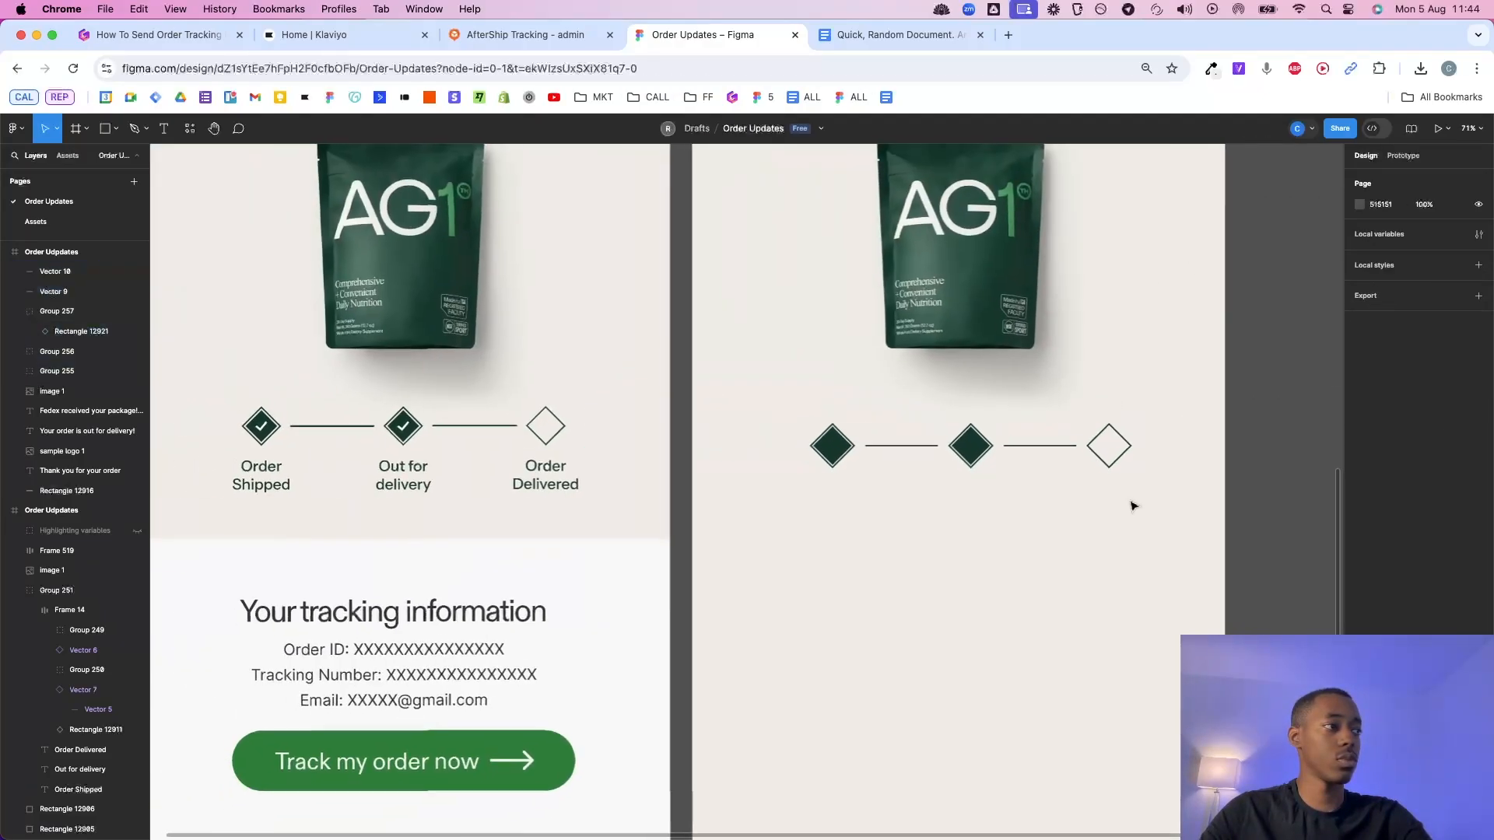
Group the markers with their connector lines and centre the row horizontally in the frame.
{"action": "key", "text": "super+g"}
{"action": "left_click_drag", "start_coordinate": [839, 436], "coordinate": [826, 436]}
{"action": "left_click", "coordinate": [859, 514]}
Copy the labels Order Shipped, Out for delivery and Order Delivered from the reference design to beneath the new markers.
{"action": "left_click", "coordinate": [252, 474]}
{"action": "left_click", "coordinate": [396, 475], "text": "shift"}
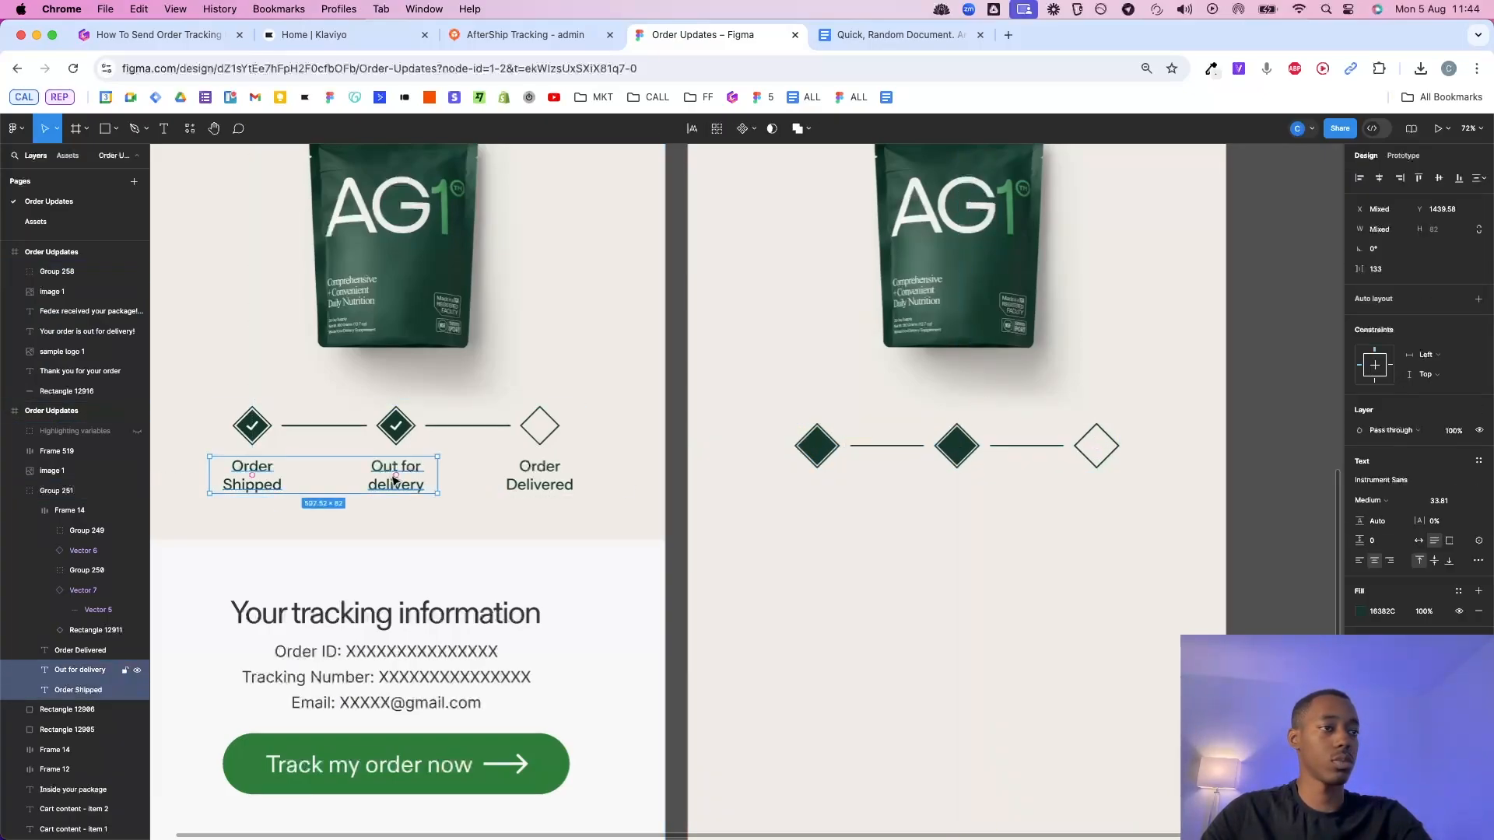
{"action": "left_click", "coordinate": [540, 474], "text": "shift"}
{"action": "left_click_drag", "start_coordinate": [396, 472], "coordinate": [957, 487]}
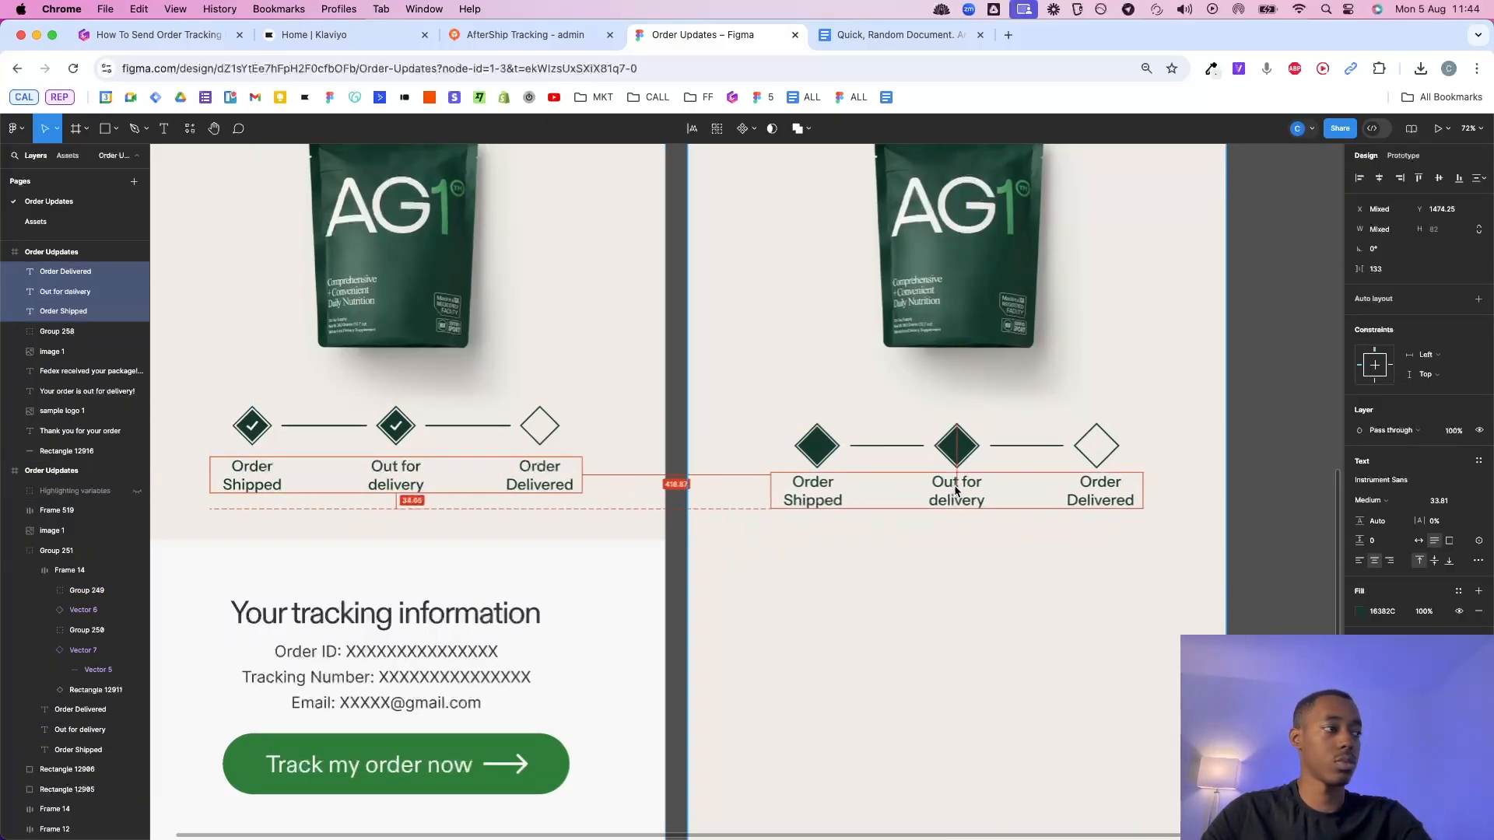
Align the Order Shipped label with the centre of the first diamond and Order Delivered with the third.
{"action": "left_click", "coordinate": [809, 504]}
{"action": "scroll", "coordinate": [809, 504], "scroll_direction": "up", "scroll_amount": 5}
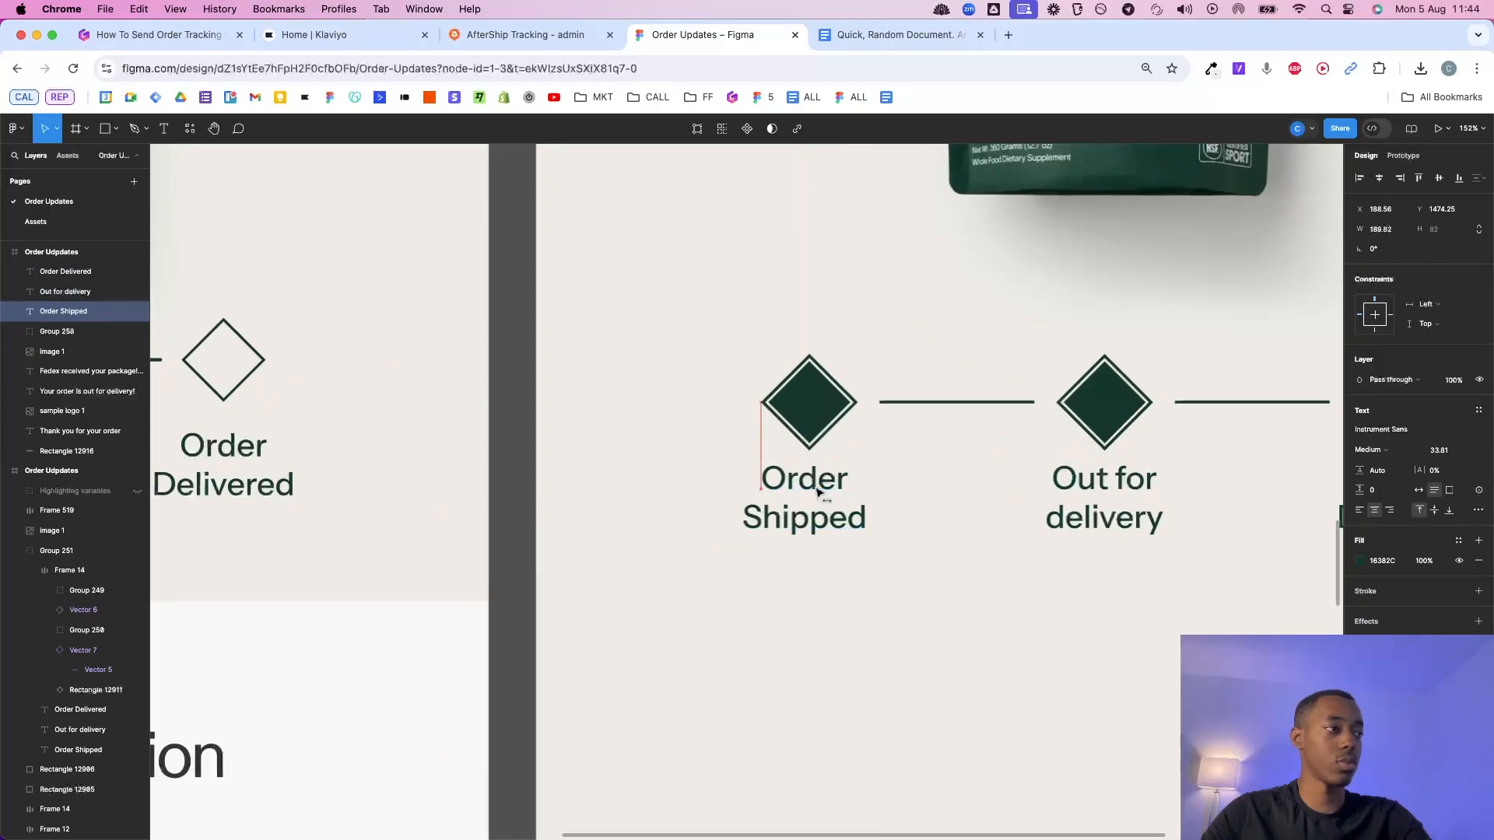
{"action": "scroll", "coordinate": [822, 490], "scroll_direction": "up", "scroll_amount": 6}
{"action": "left_click_drag", "start_coordinate": [819, 491], "coordinate": [805, 468]}
{"action": "scroll", "coordinate": [805, 467], "scroll_direction": "down", "scroll_amount": 5}
{"action": "scroll", "coordinate": [806, 465], "scroll_direction": "right", "scroll_amount": 2}
{"action": "scroll", "coordinate": [805, 466], "scroll_direction": "right", "scroll_amount": 8}
{"action": "scroll", "coordinate": [634, 467], "scroll_direction": "up", "scroll_amount": 8}
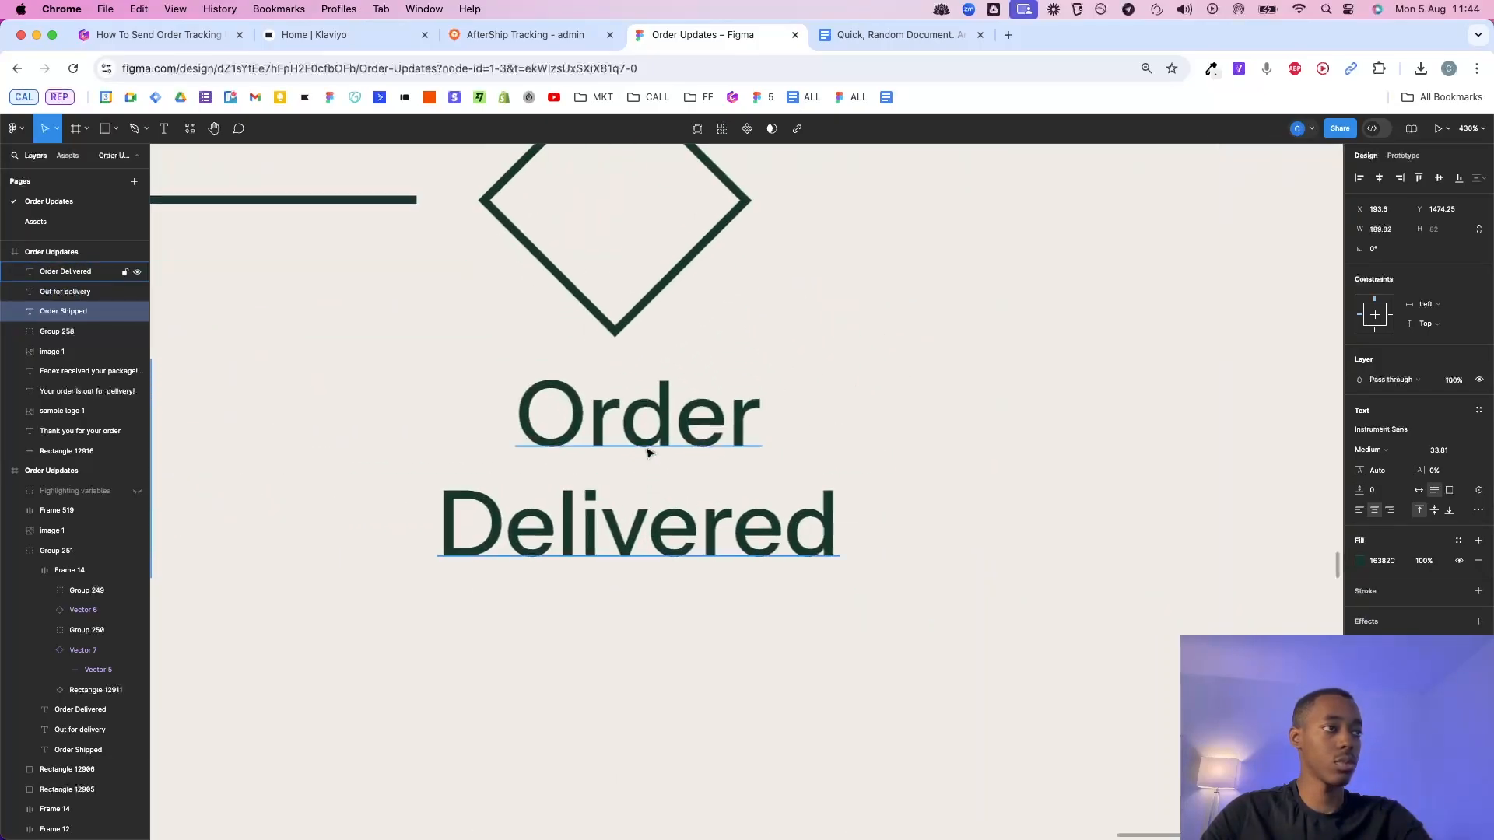
{"action": "left_click_drag", "start_coordinate": [672, 441], "coordinate": [636, 442]}
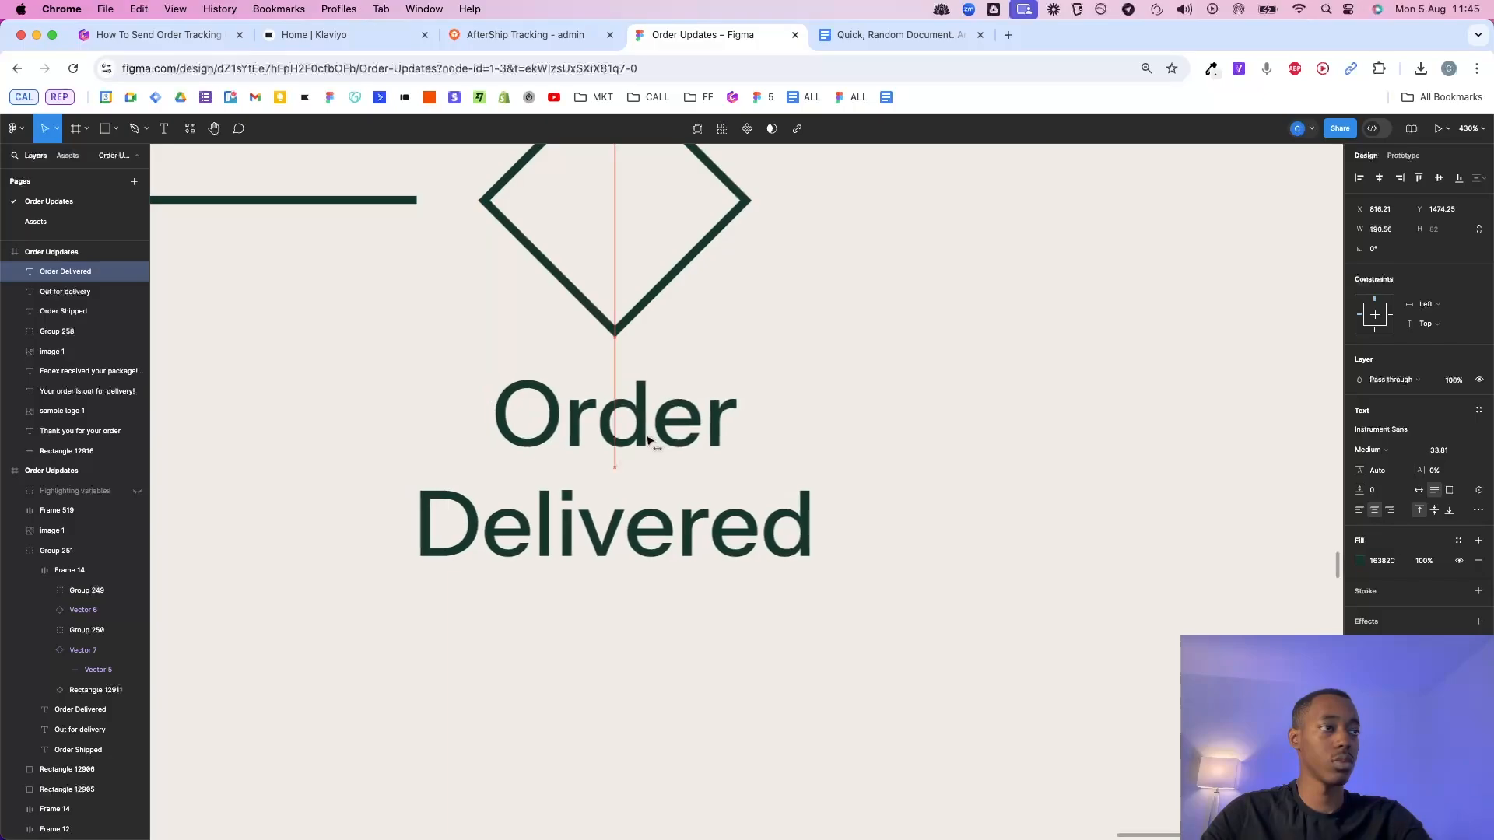
{"action": "left_click", "coordinate": [677, 734]}
Move the three marker labels down together to Y 1494.25, leaving more space below the diamonds.
{"action": "scroll", "coordinate": [677, 733], "scroll_direction": "down", "scroll_amount": 8}
{"action": "scroll", "coordinate": [677, 734], "scroll_direction": "up", "scroll_amount": 3}
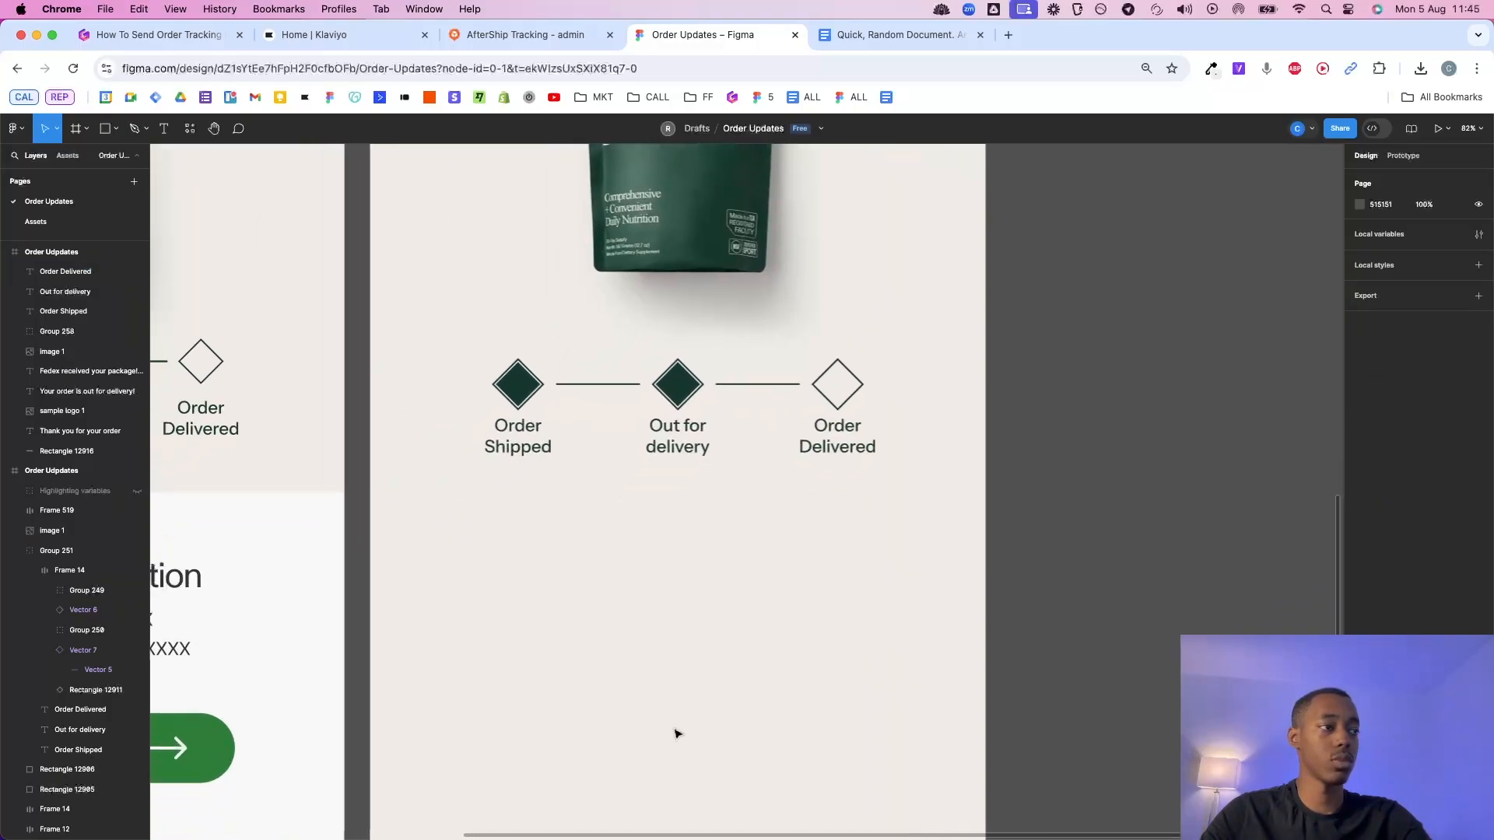
{"action": "left_click", "coordinate": [520, 428]}
{"action": "left_click", "coordinate": [682, 432], "text": "shift"}
{"action": "left_click", "coordinate": [843, 436], "text": "shift"}
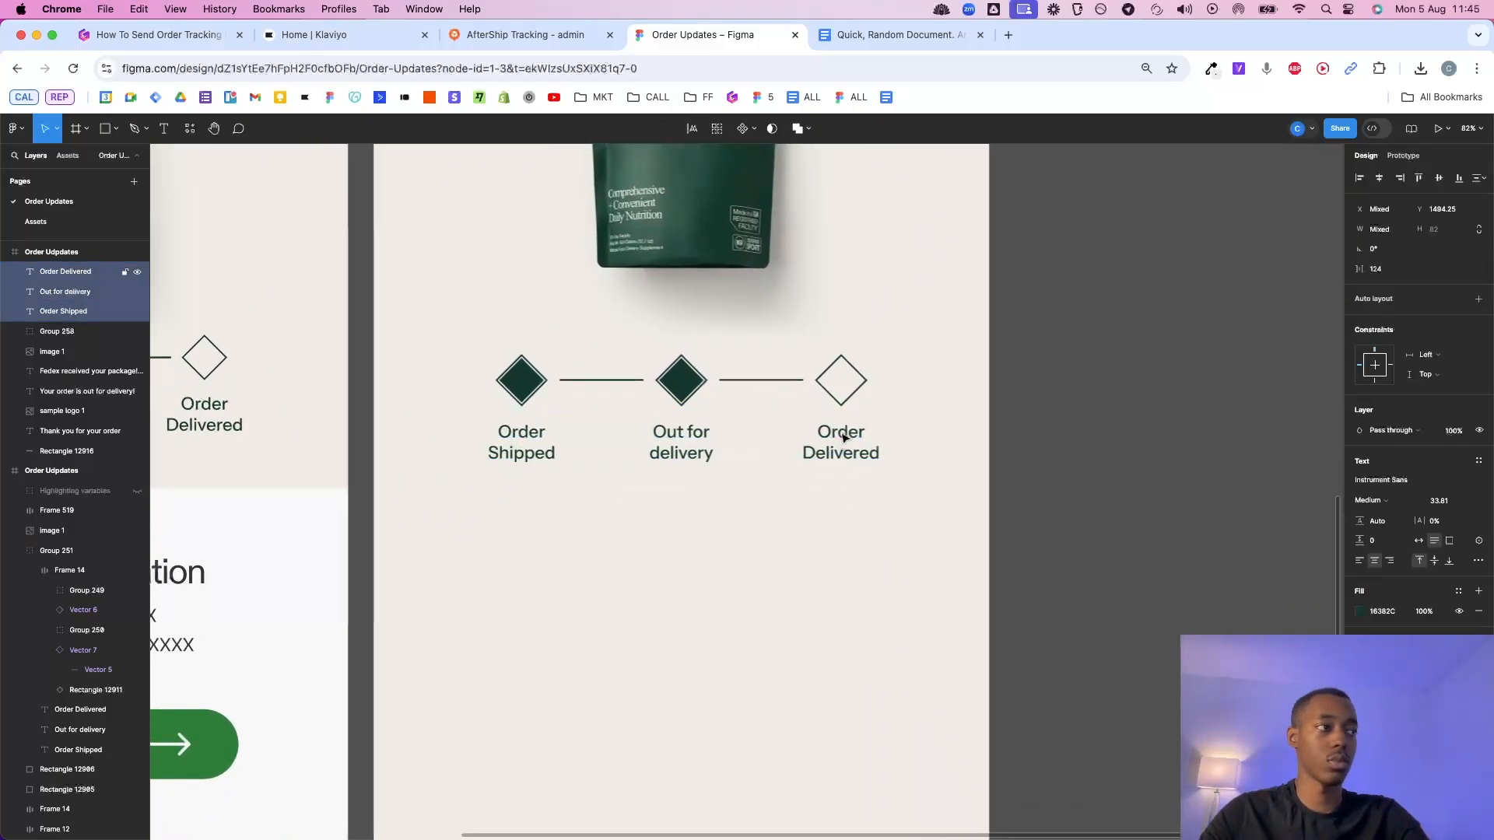
{"action": "left_click", "coordinate": [804, 521]}
Open a new browser tab beside the Figma design and search Google for "checkmark svg".
{"action": "scroll", "coordinate": [804, 523], "scroll_direction": "left", "scroll_amount": 5}
{"action": "scroll", "coordinate": [804, 526], "scroll_direction": "left", "scroll_amount": 5}
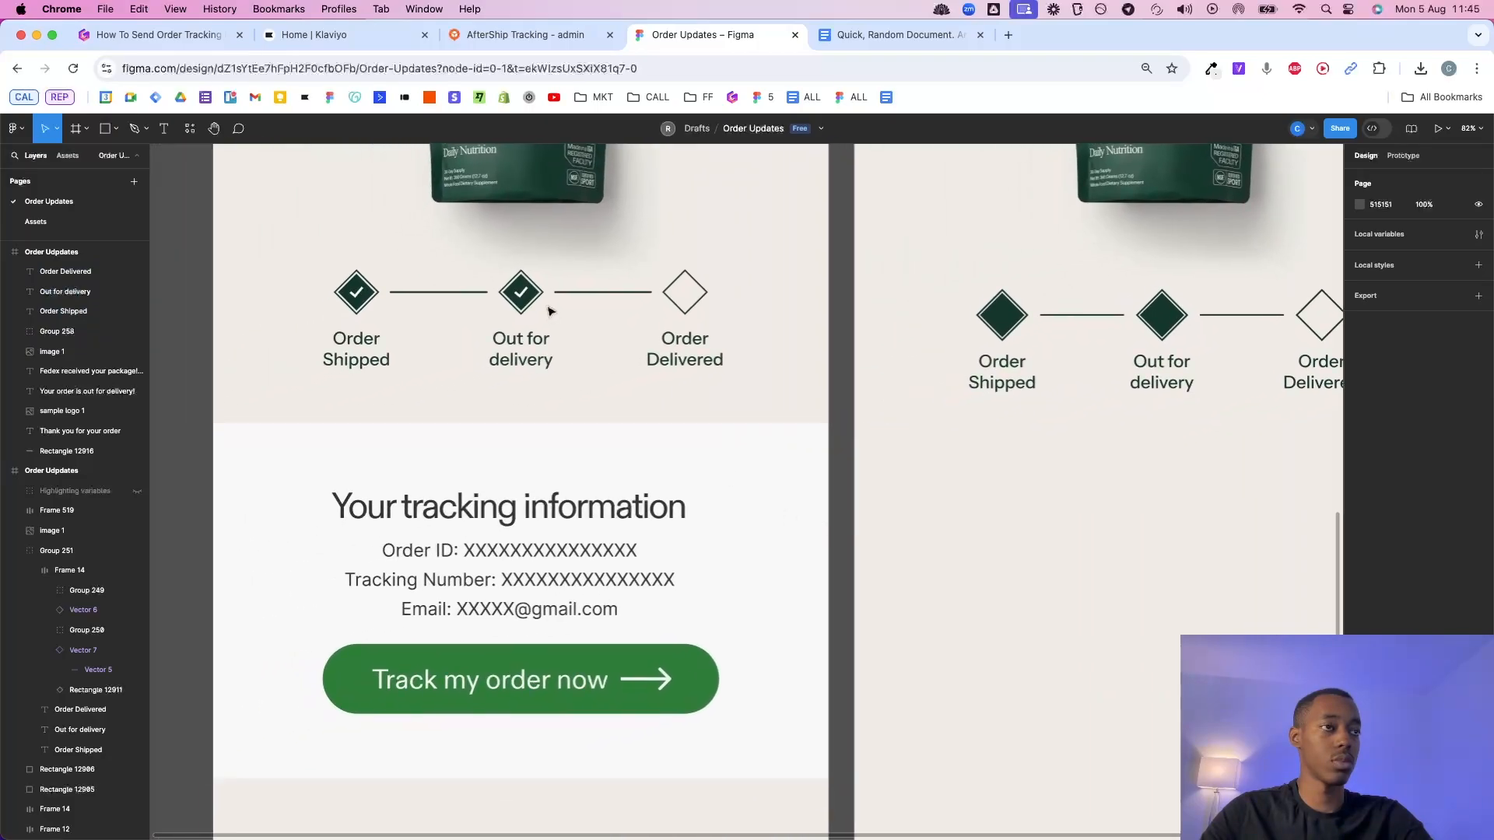
{"action": "scroll", "coordinate": [904, 443], "scroll_direction": "right", "scroll_amount": 5}
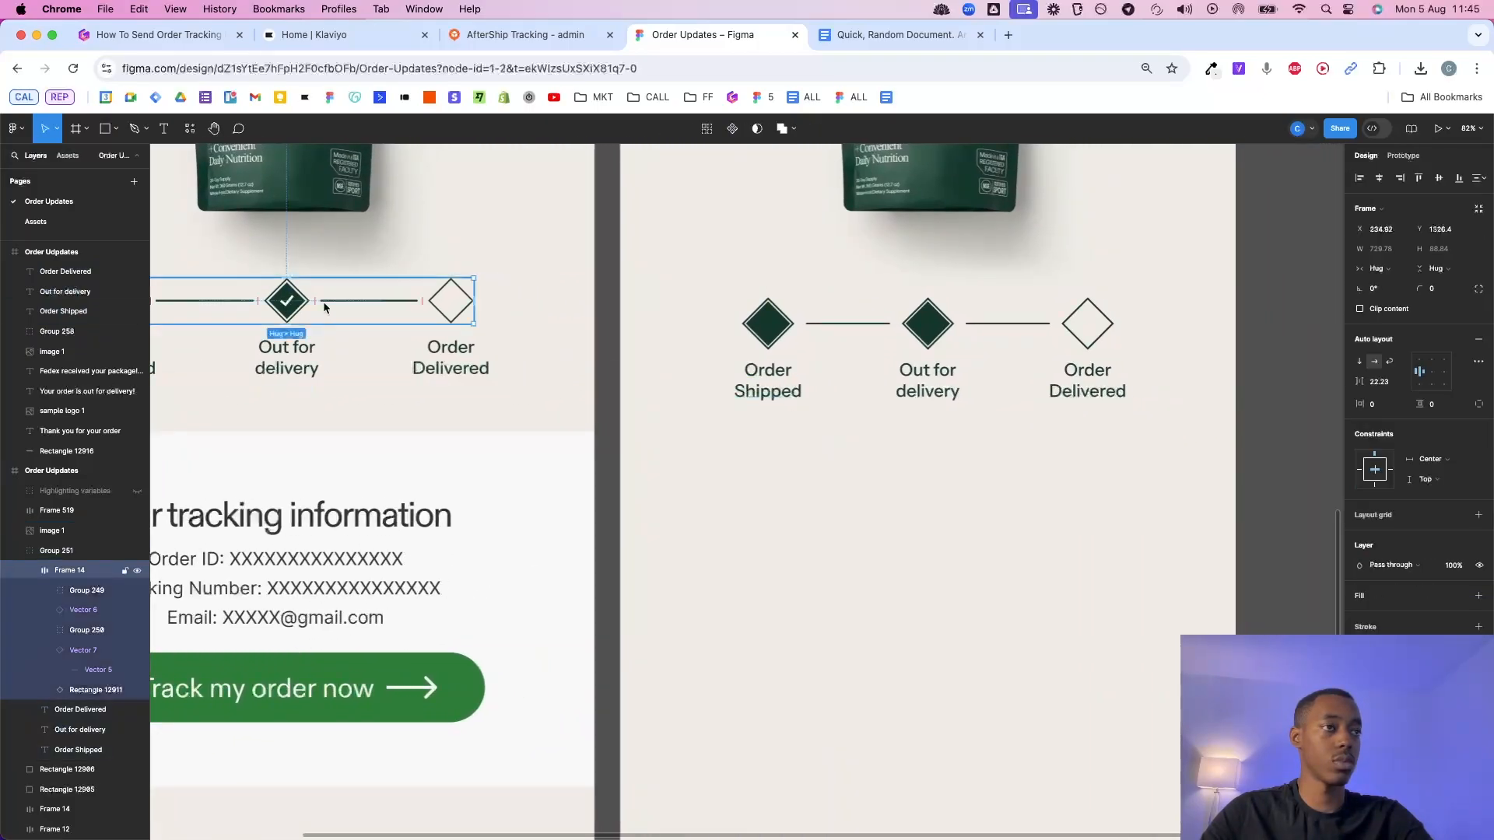
{"action": "left_click", "coordinate": [987, 36]}
{"action": "left_click", "coordinate": [1009, 35]}
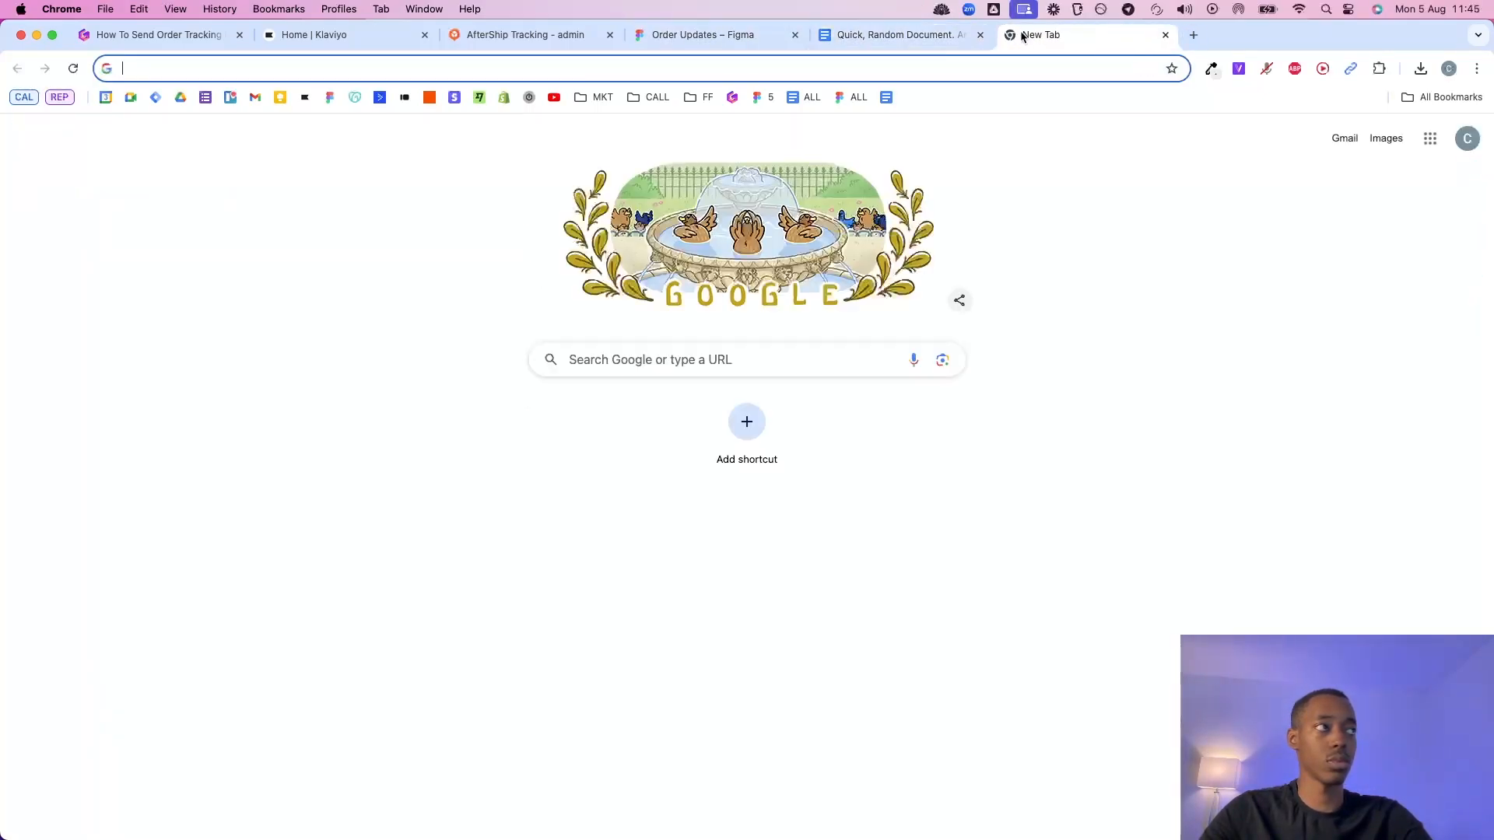
{"action": "left_click_drag", "start_coordinate": [1012, 35], "coordinate": [859, 36]}
{"action": "type", "text": "x"}
{"action": "key", "text": "BackSpace"}
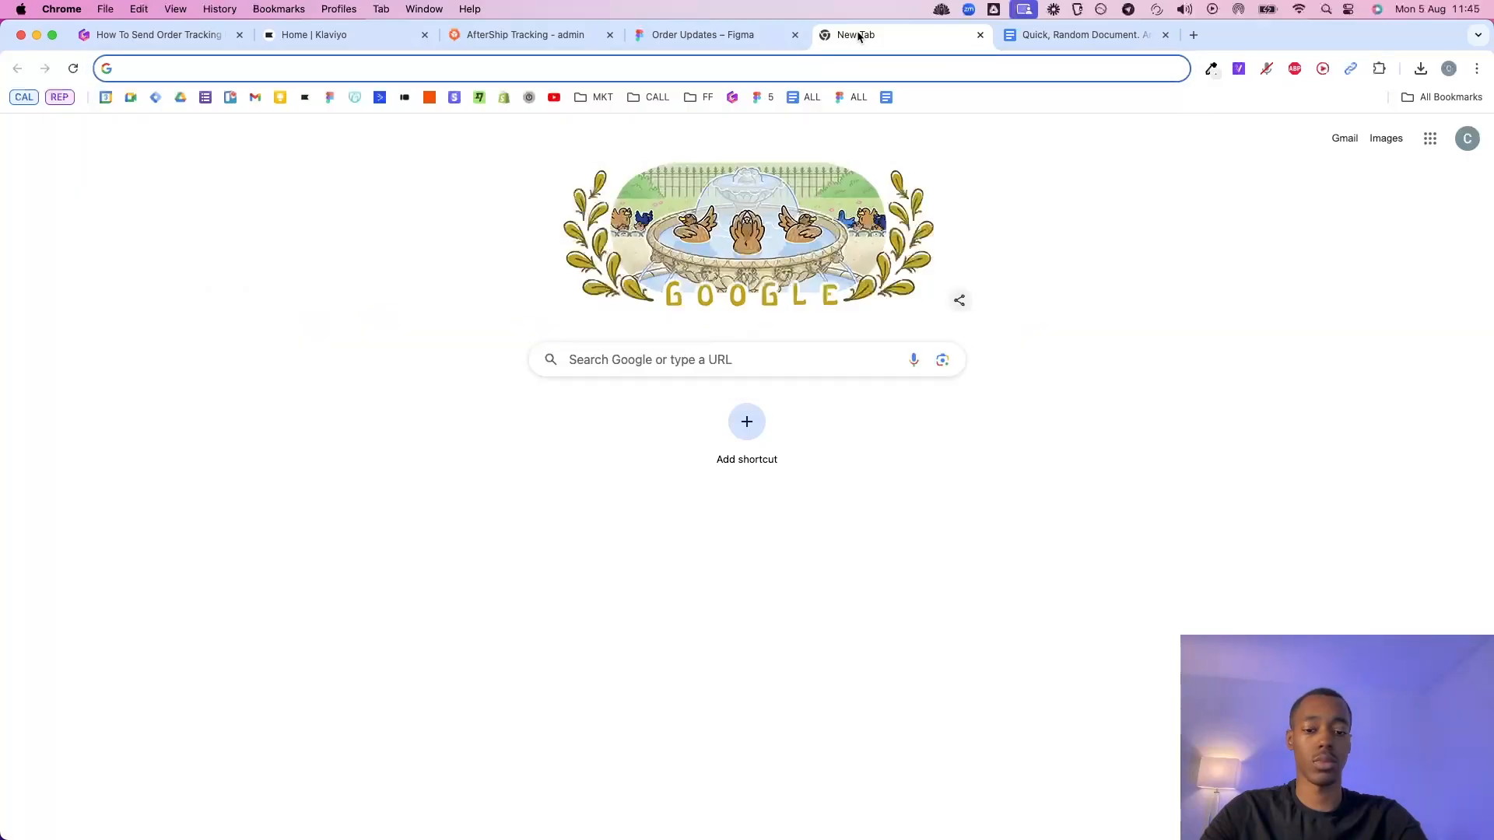
{"action": "type", "text": "checkma"}
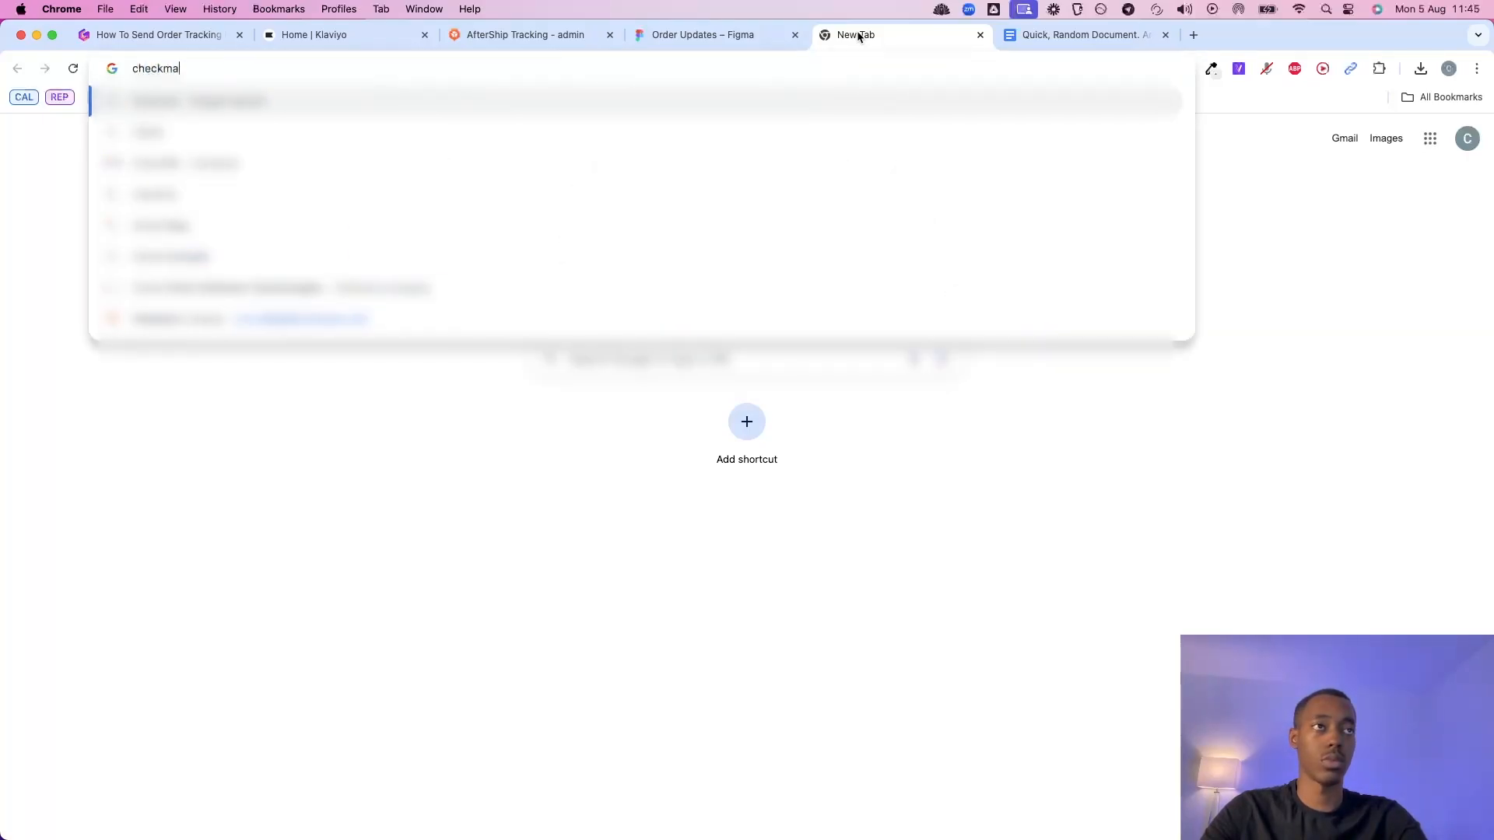
{"action": "type", "text": "rk svg"}
{"action": "key", "text": "Return"}
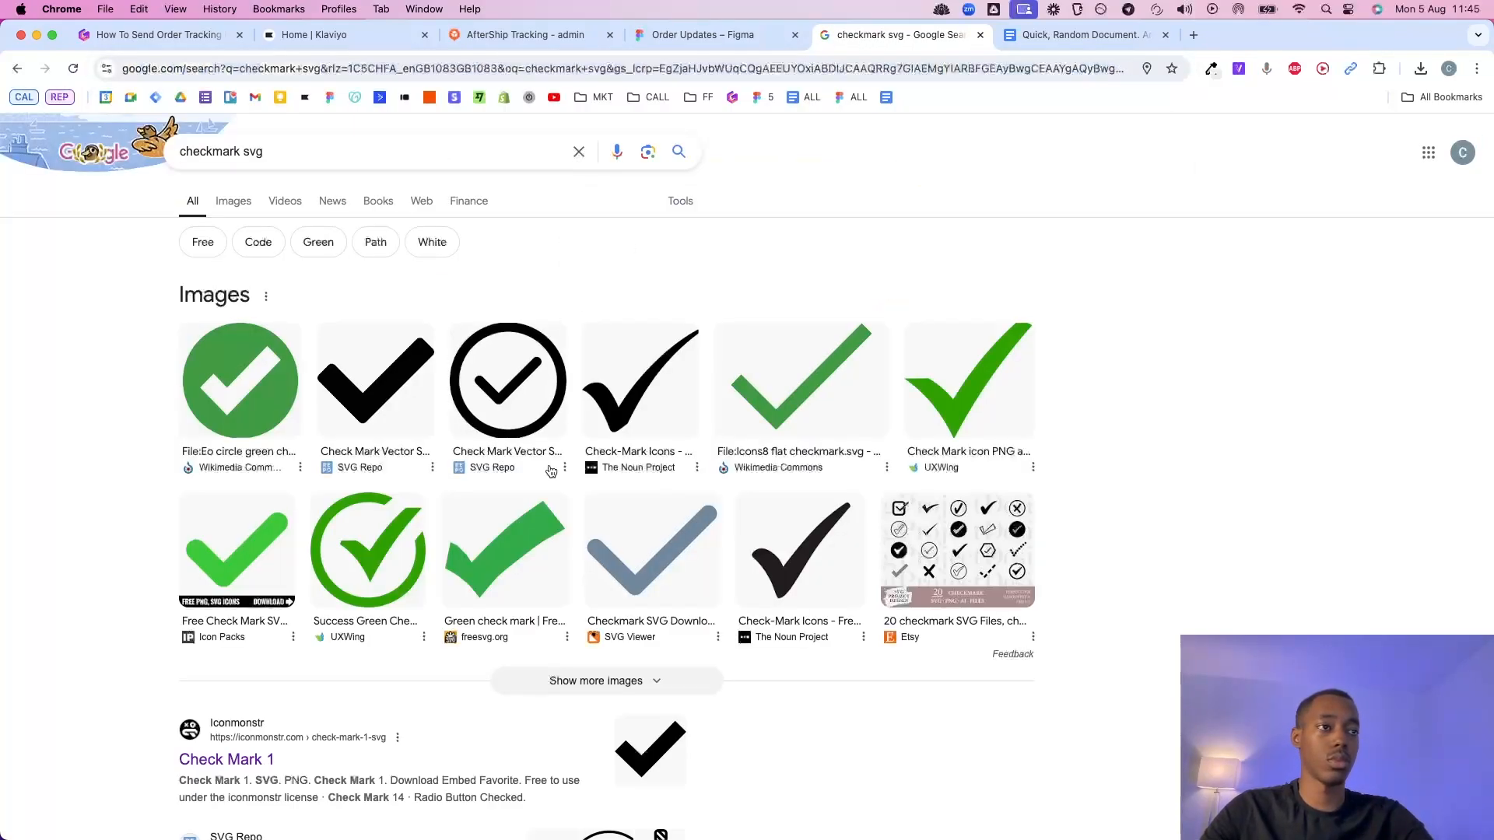
Open the solid black check mark result from SVG Repo and download its SVG vector.
{"action": "left_click", "coordinate": [382, 378]}
{"action": "left_click", "coordinate": [1276, 482]}
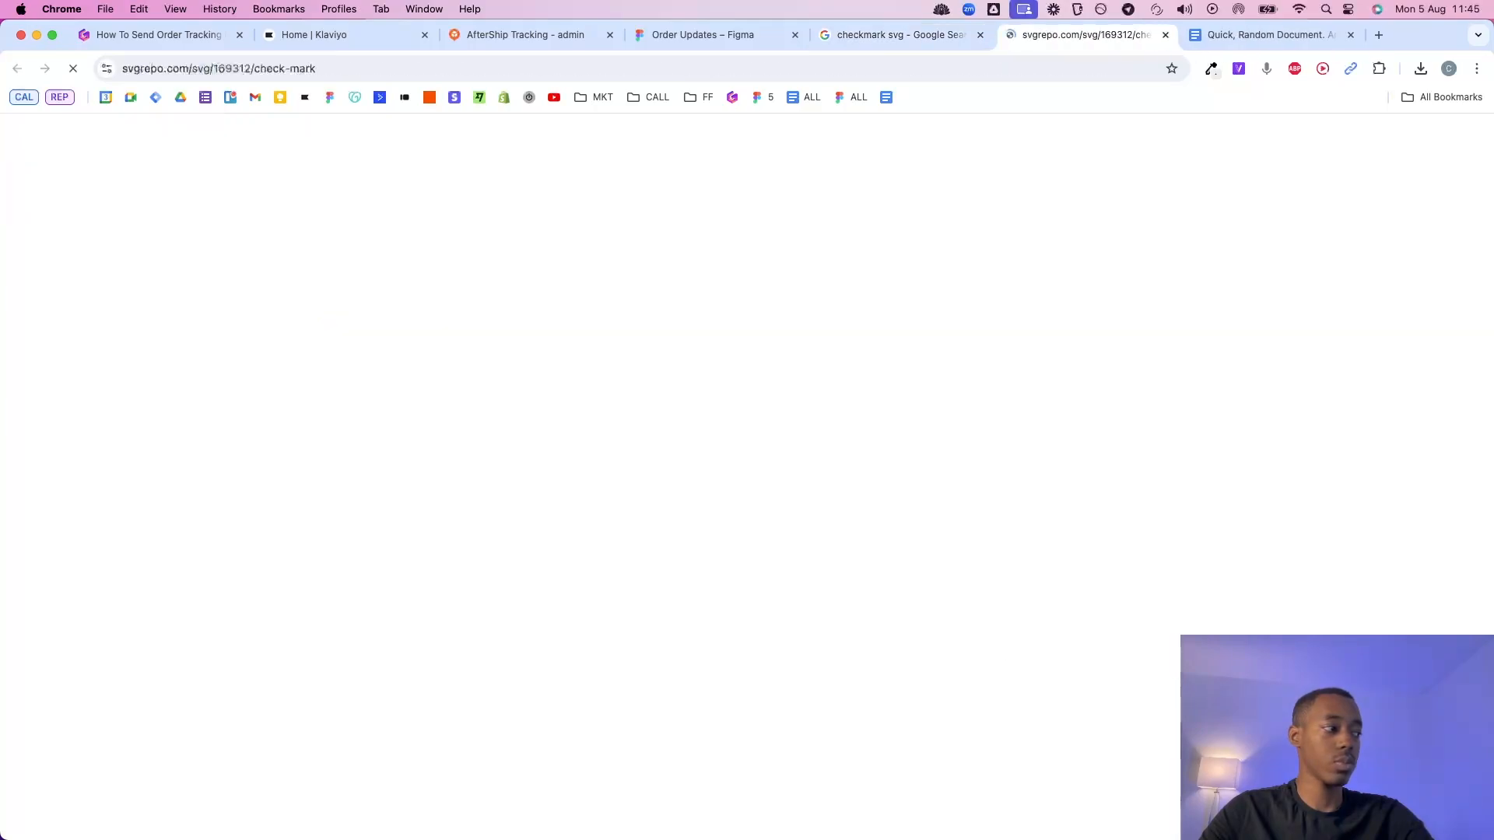
{"action": "left_click", "coordinate": [537, 448]}
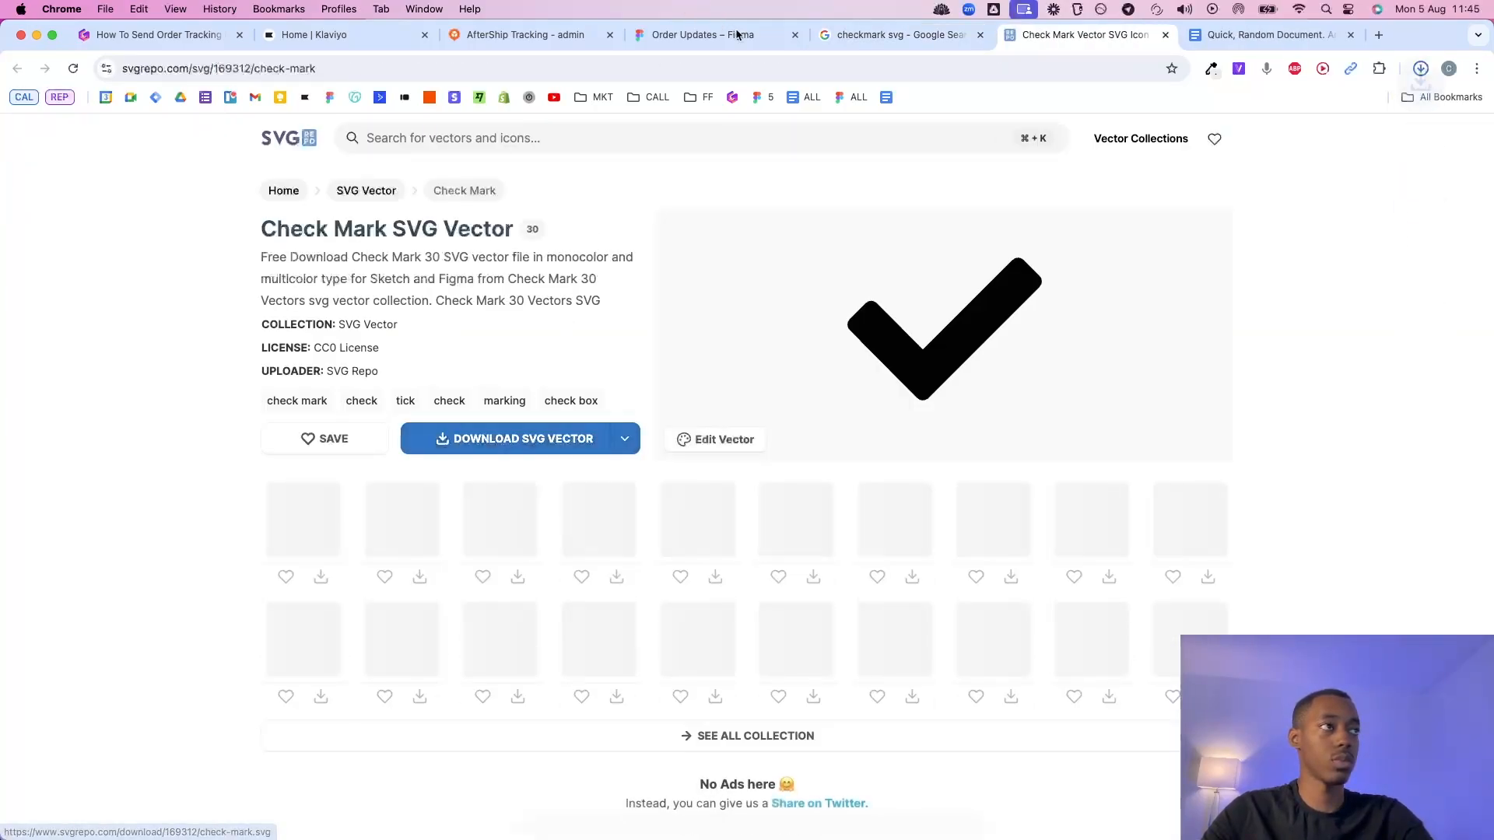
Import the downloaded check mark into the Figma design, resize it to 31 by 31 and centre it in the first diamond.
{"action": "left_click", "coordinate": [737, 34]}
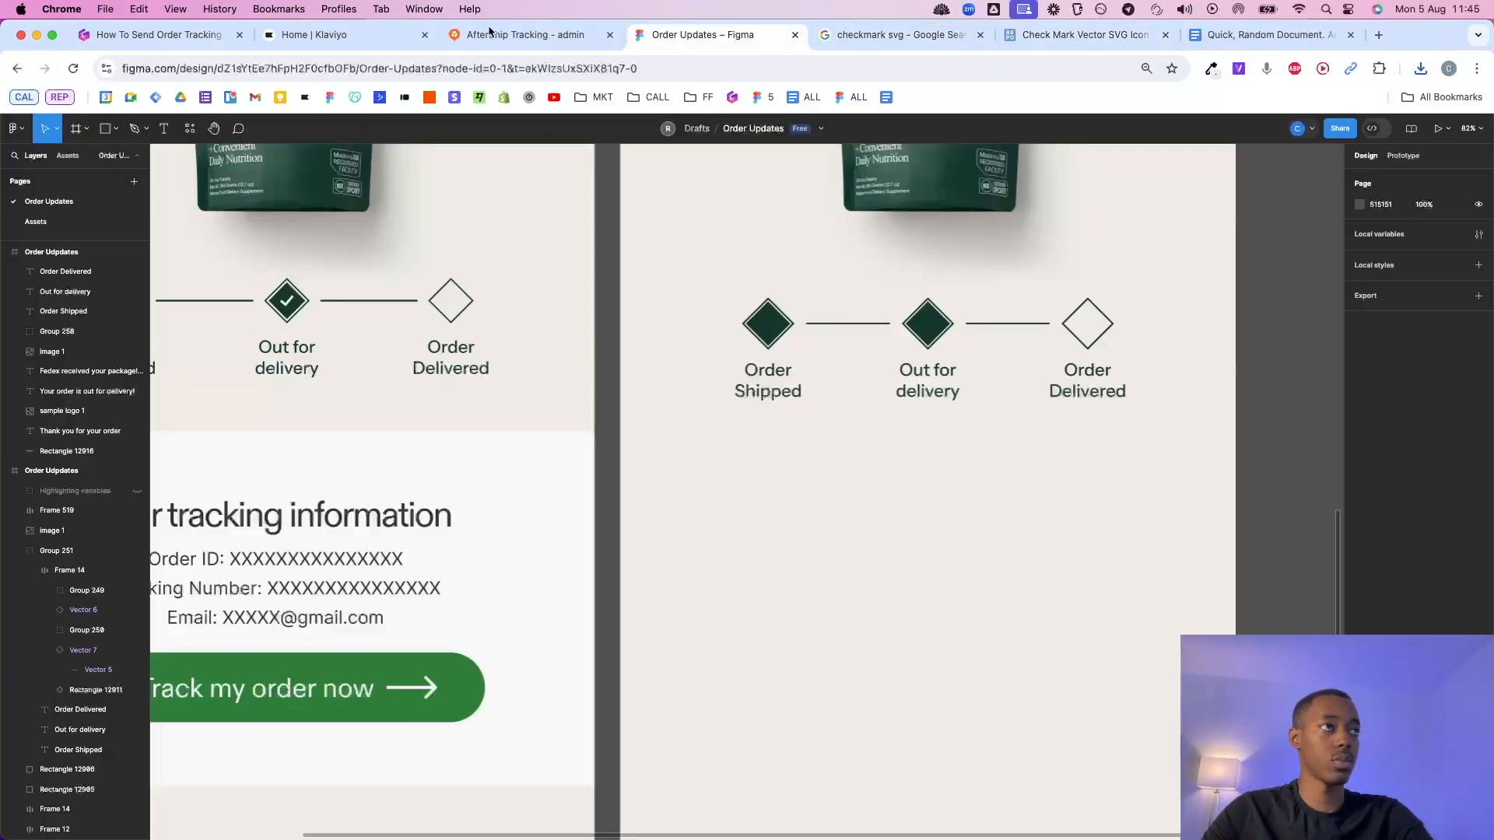
{"action": "left_click", "coordinate": [1420, 72]}
{"action": "left_click_drag", "start_coordinate": [756, 330], "coordinate": [763, 319]}
{"action": "scroll", "coordinate": [766, 319], "scroll_direction": "up", "scroll_amount": 5}
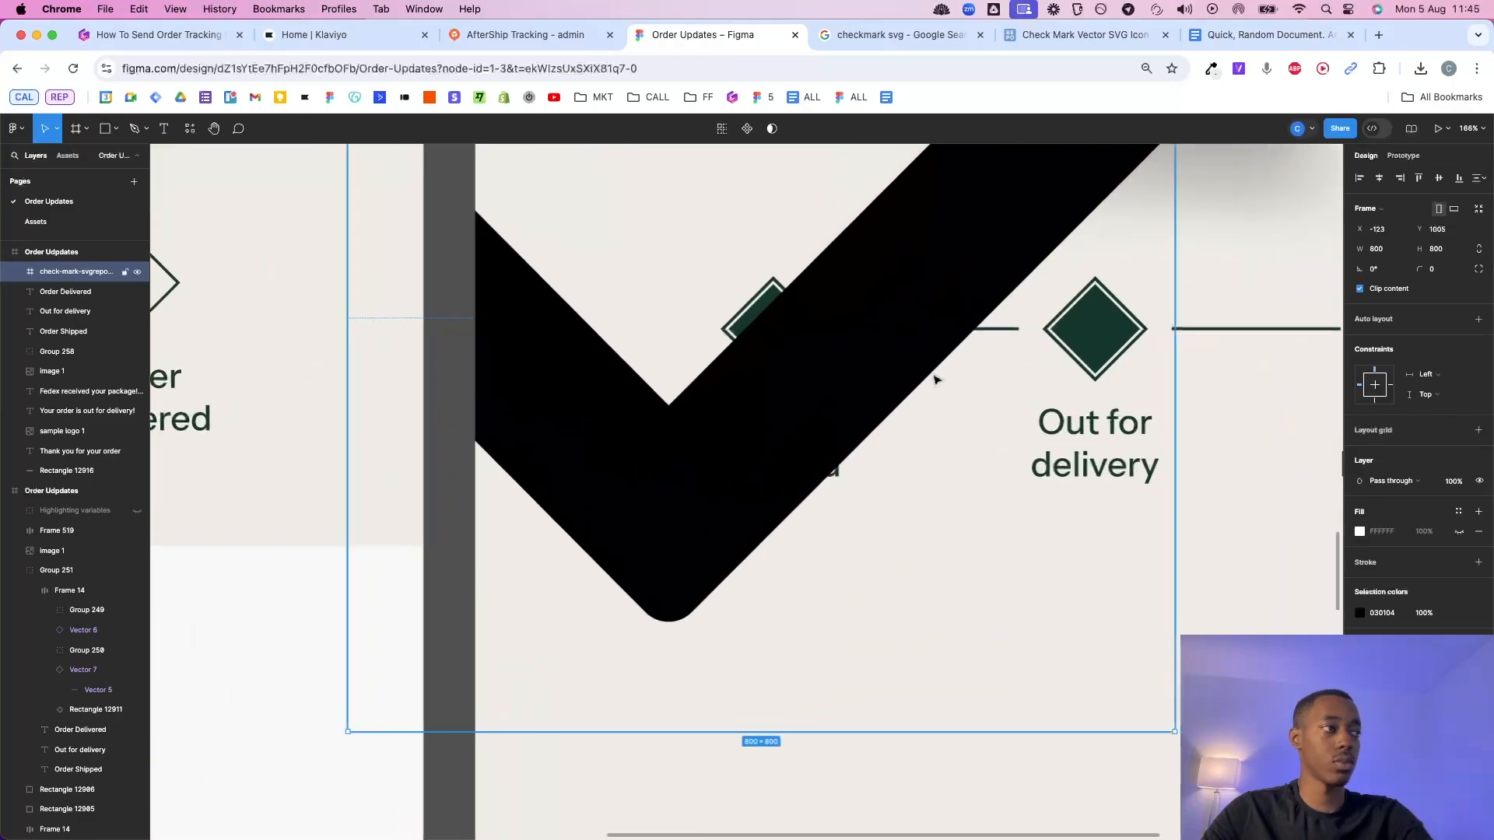
{"action": "scroll", "coordinate": [937, 373], "scroll_direction": "down", "scroll_amount": 3}
{"action": "left_click_drag", "start_coordinate": [1090, 340], "coordinate": [847, 344]}
{"action": "scroll", "coordinate": [827, 345], "scroll_direction": "up", "scroll_amount": 4}
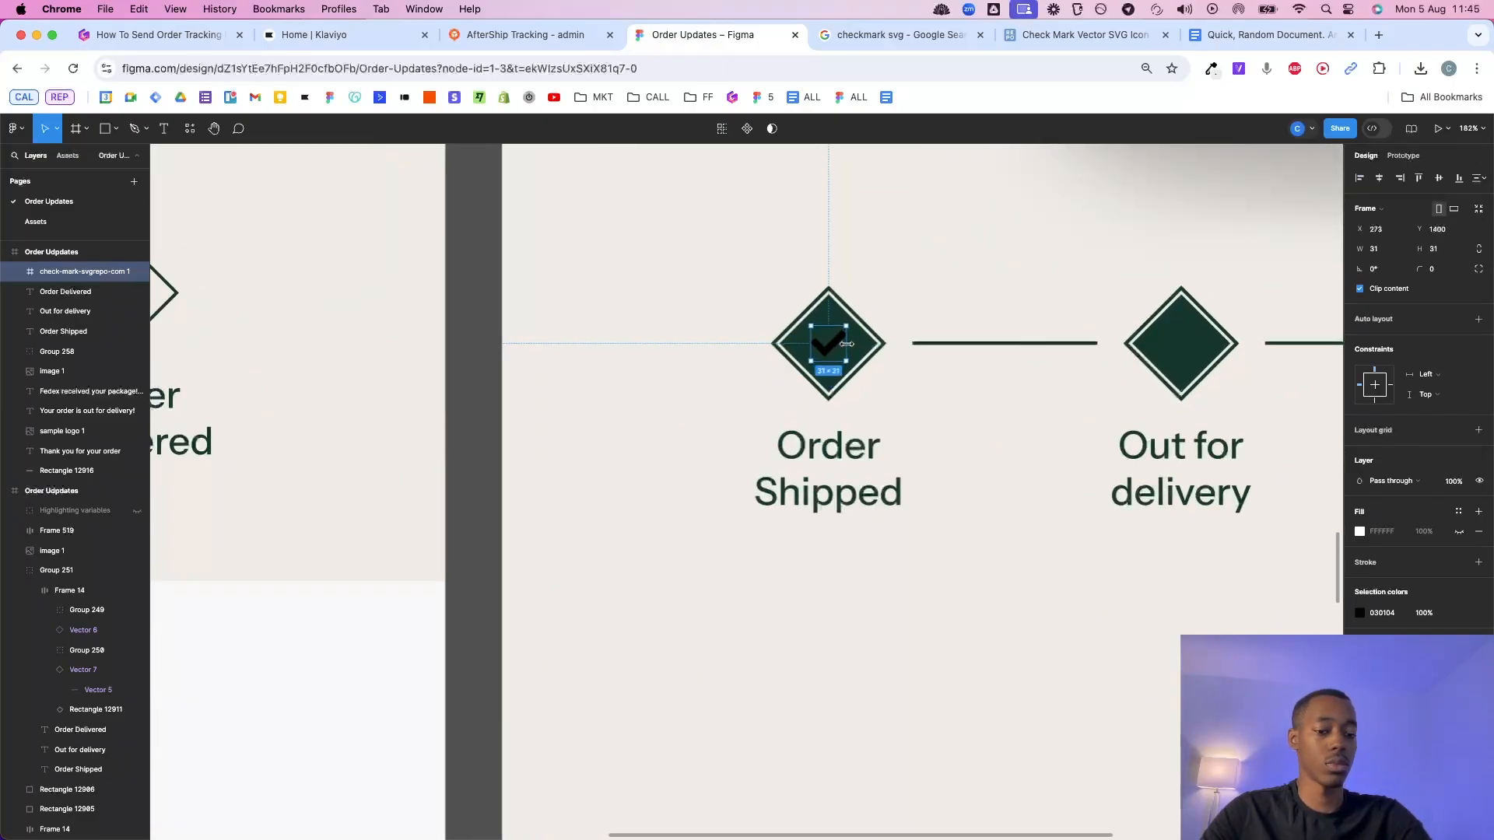
Change the colour of the check mark in the first diamond to white.
{"action": "left_click", "coordinate": [1360, 613]}
{"action": "left_click", "coordinate": [1208, 686]}
{"action": "left_click", "coordinate": [985, 295]}
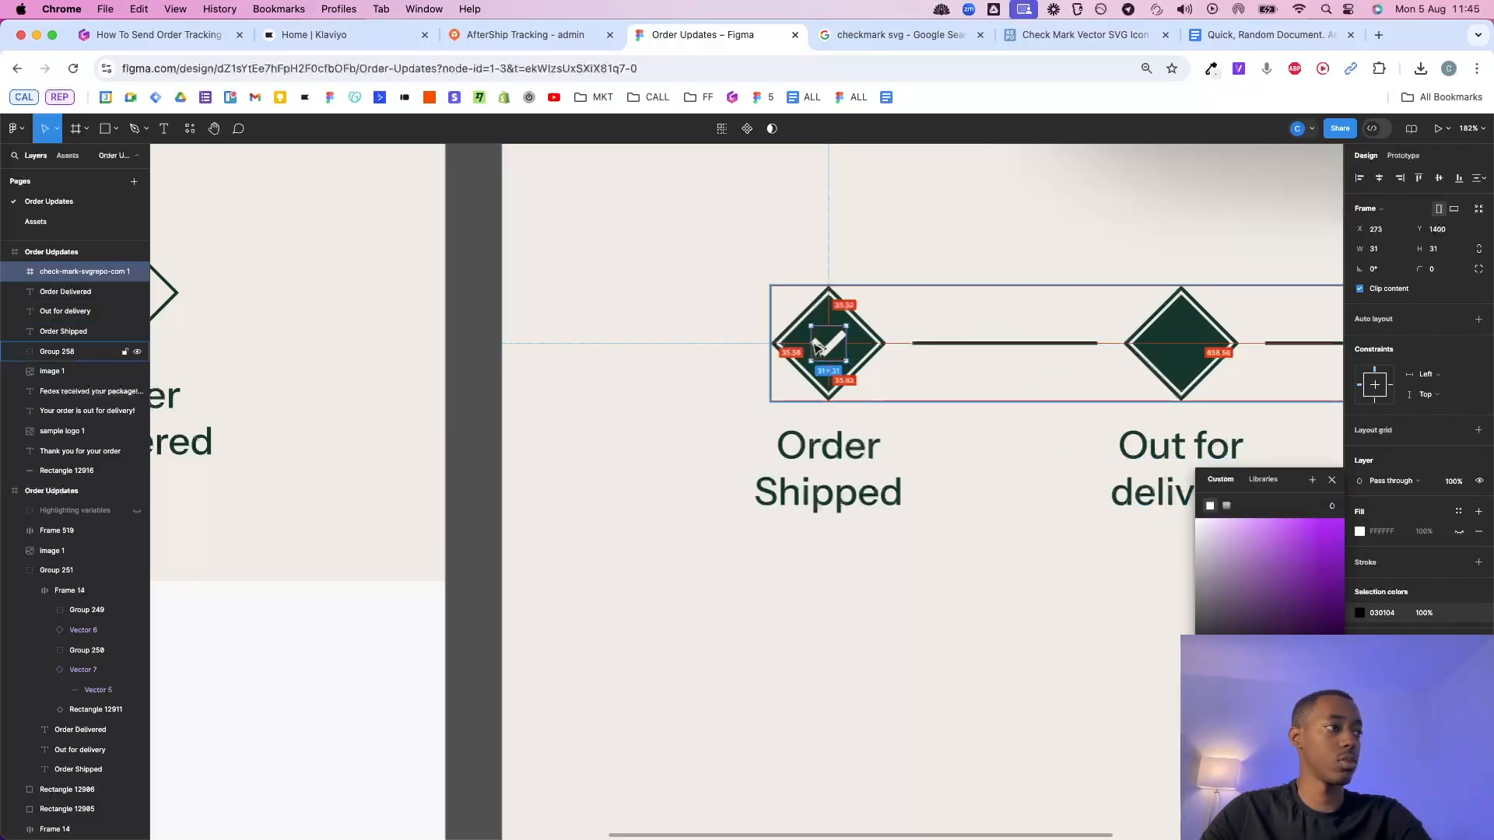
Place a copy of the white check mark in the centre of the second diamond, above "Out for delivery".
{"action": "left_click_drag", "start_coordinate": [823, 355], "coordinate": [1181, 356]}
{"action": "left_click", "coordinate": [1174, 609]}
{"action": "scroll", "coordinate": [1174, 610], "scroll_direction": "down", "scroll_amount": 10}
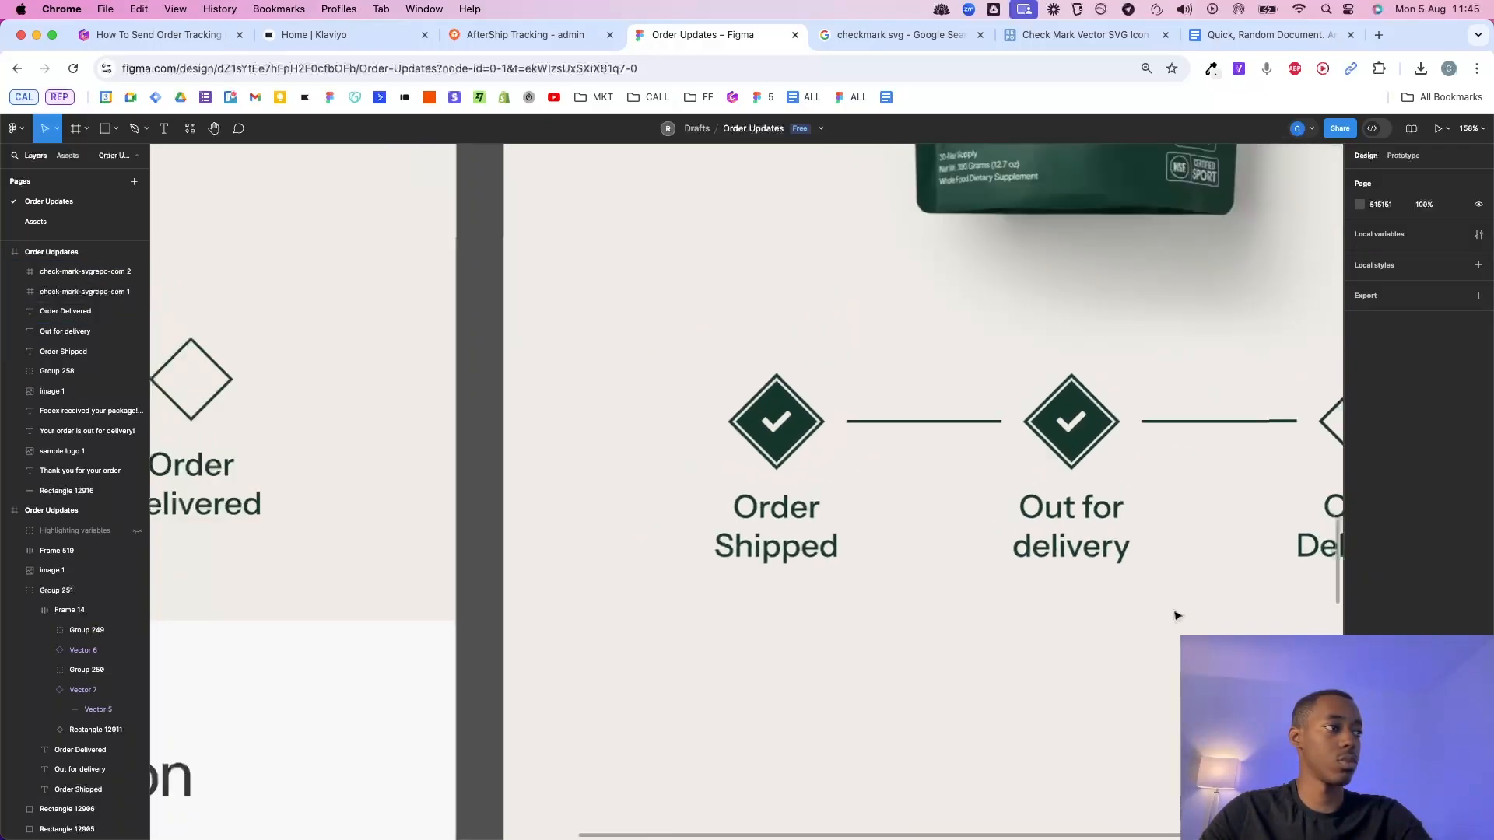
Scale the whole progress tracker, with its labels and check marks, proportionally about its centre to about 745 wide.
{"action": "scroll", "coordinate": [1206, 611], "scroll_direction": "right", "scroll_amount": 1}
{"action": "left_click_drag", "start_coordinate": [1251, 603], "coordinate": [848, 460]}
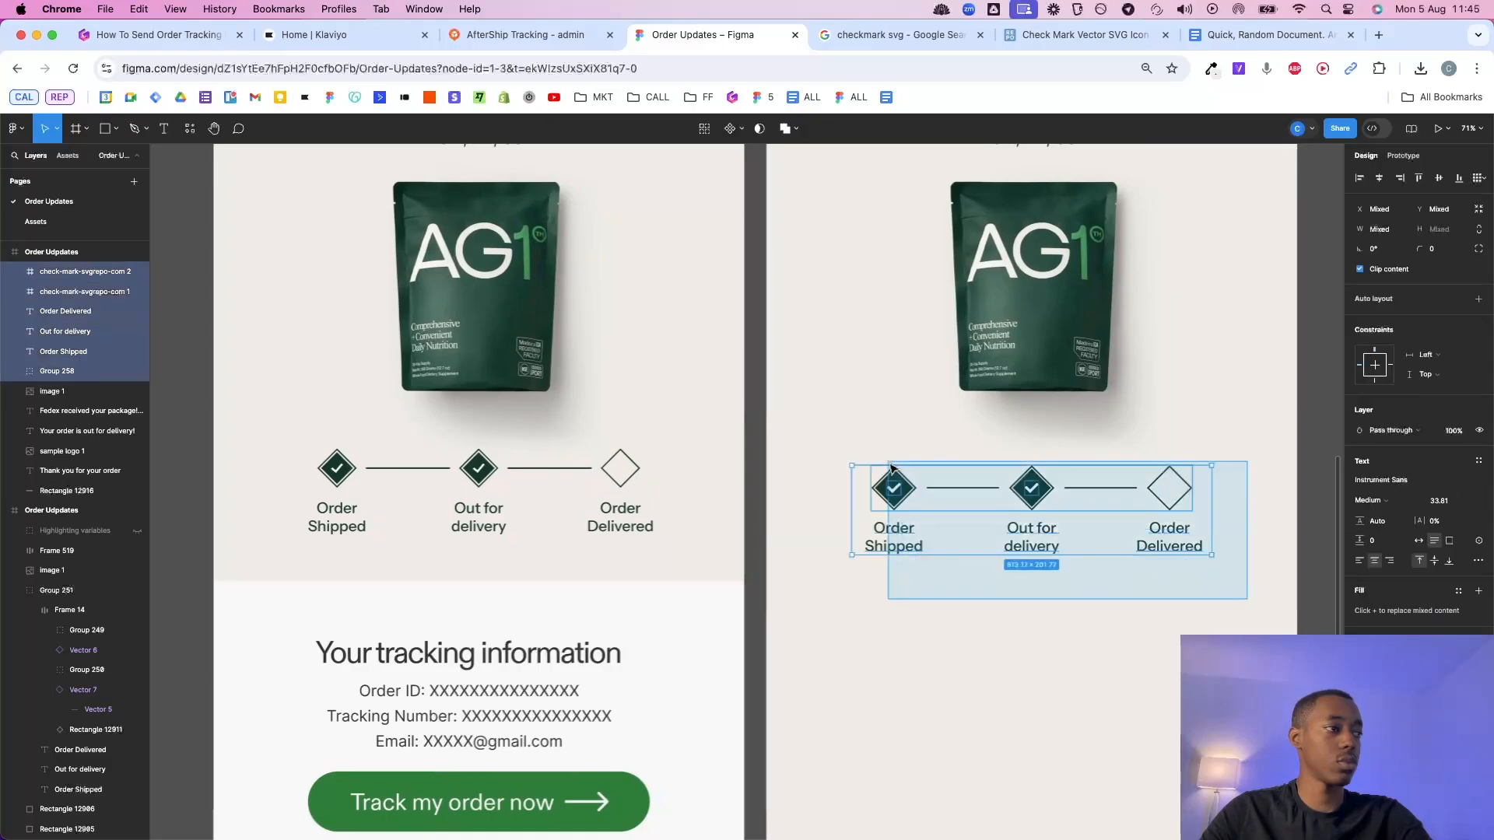
{"action": "key", "text": "k"}
{"action": "mouse_move", "coordinate": [1213, 490]}
{"action": "left_mouse_down"}
{"action": "mouse_move", "coordinate": [1111, 495]}
{"action": "mouse_move", "coordinate": [1197, 487]}
{"action": "left_mouse_up"}
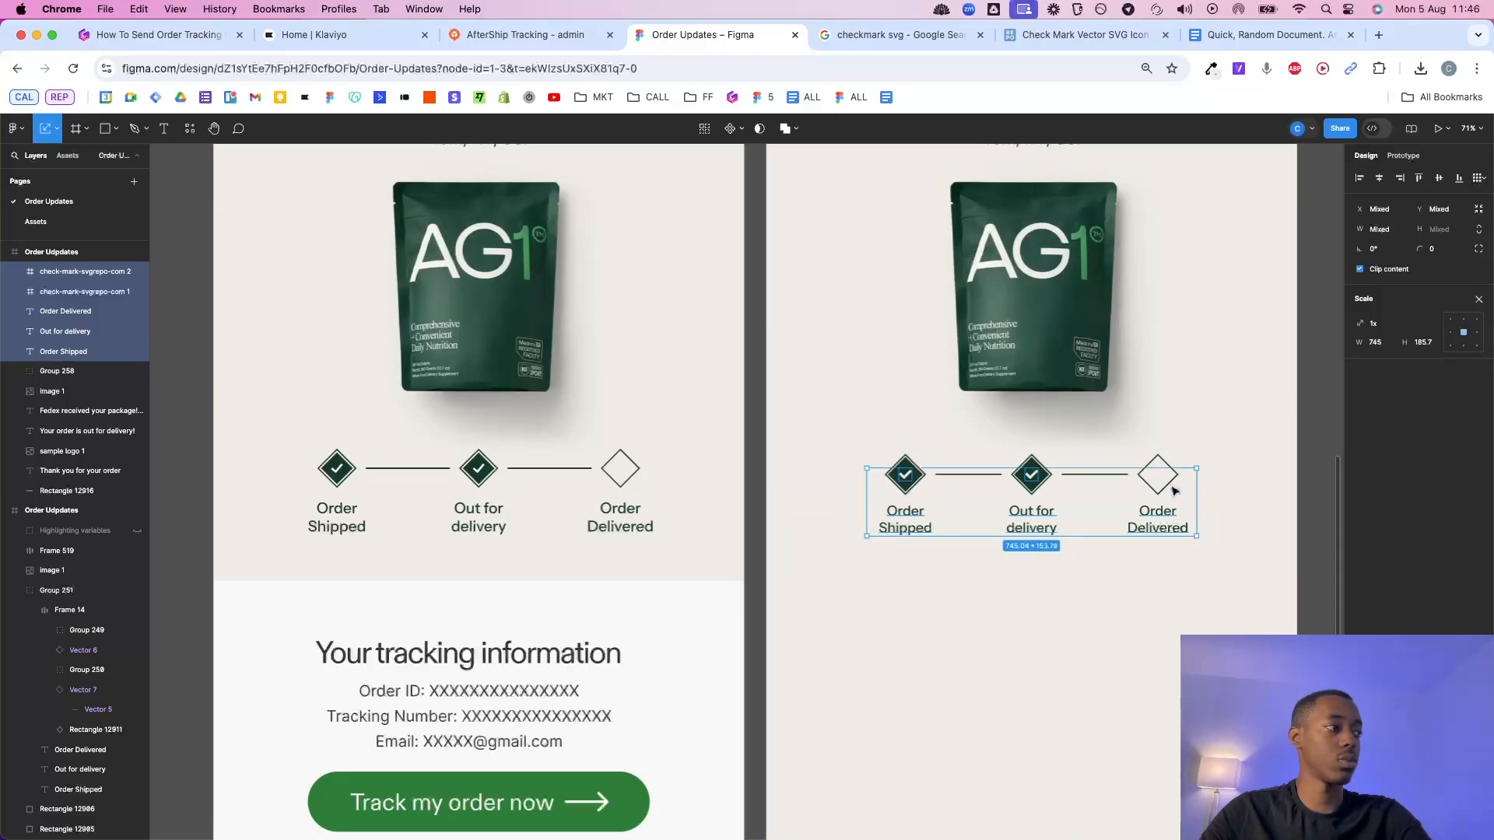
{"action": "left_click", "coordinate": [1225, 498]}
{"action": "scroll", "coordinate": [1226, 496], "scroll_direction": "down", "scroll_amount": 3}
{"action": "scroll", "coordinate": [1226, 497], "scroll_direction": "right", "scroll_amount": 2}
{"action": "scroll", "coordinate": [1225, 498], "scroll_direction": "down", "scroll_amount": 5}
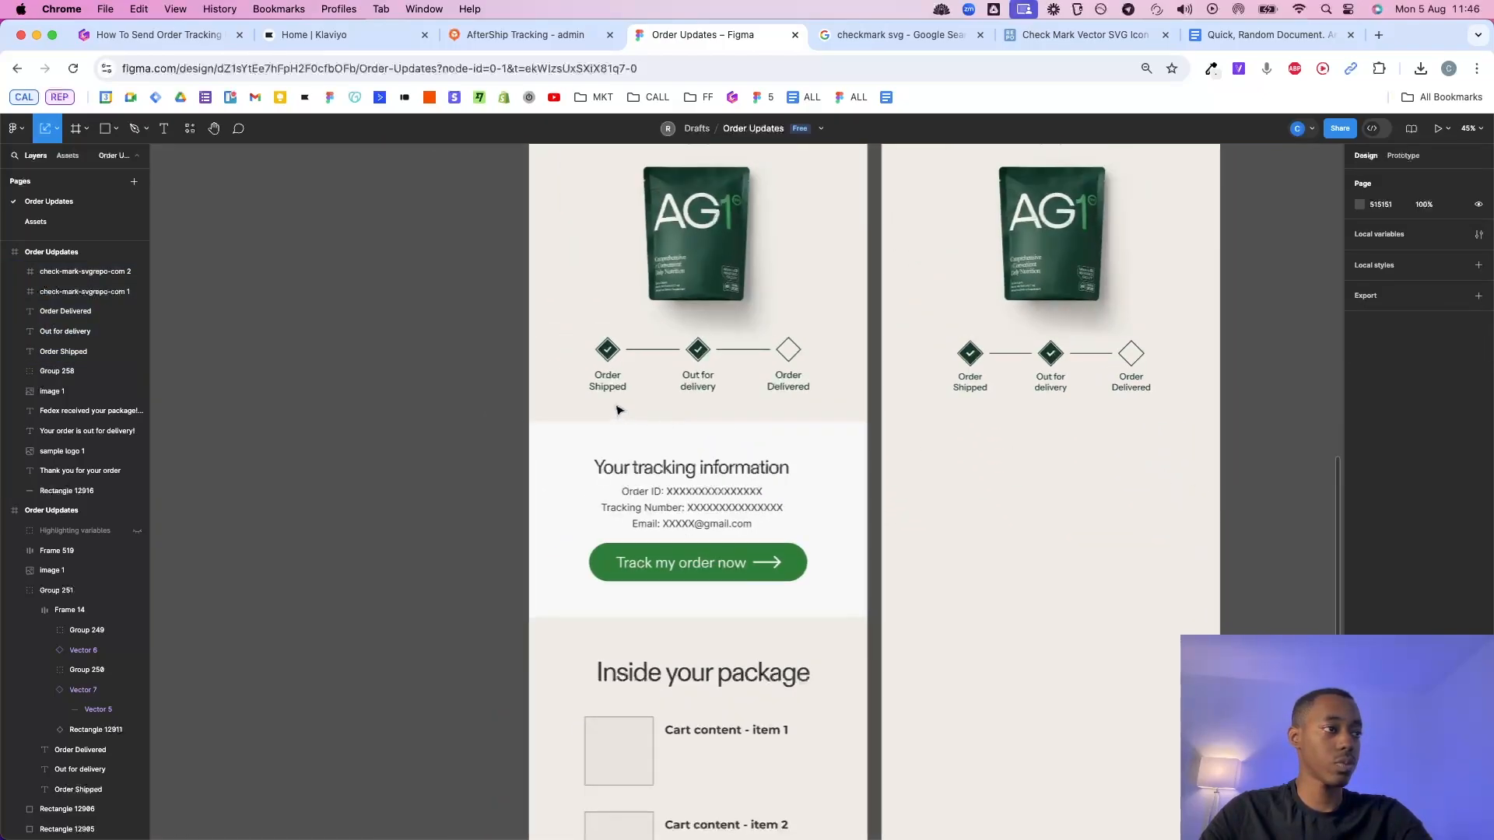
{"action": "scroll", "coordinate": [1062, 464], "scroll_direction": "up", "scroll_amount": 2}
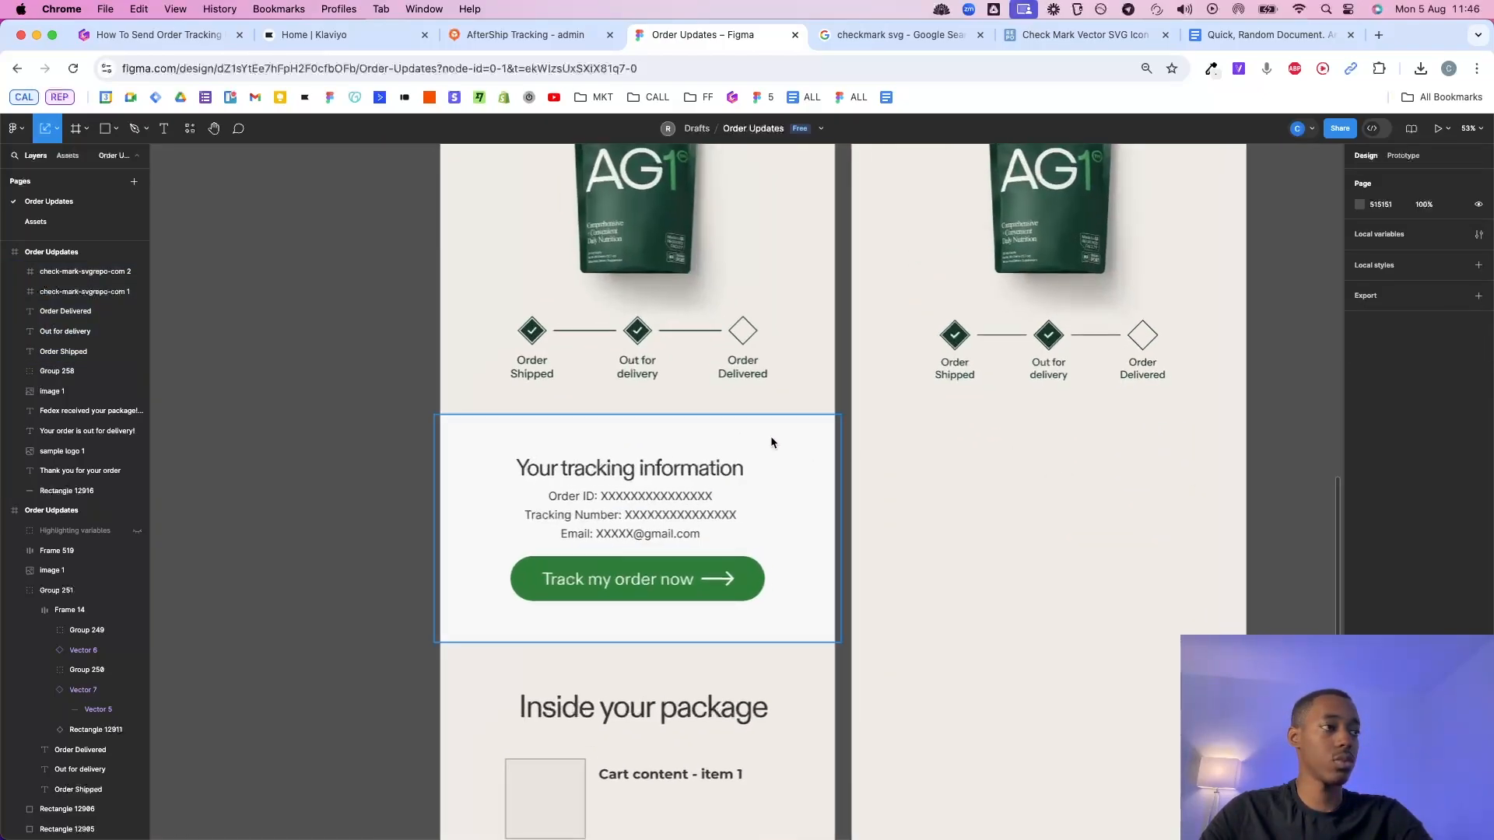
{"action": "scroll", "coordinate": [1054, 445], "scroll_direction": "up", "scroll_amount": 2}
{"action": "scroll", "coordinate": [921, 425], "scroll_direction": "up", "scroll_amount": 4}
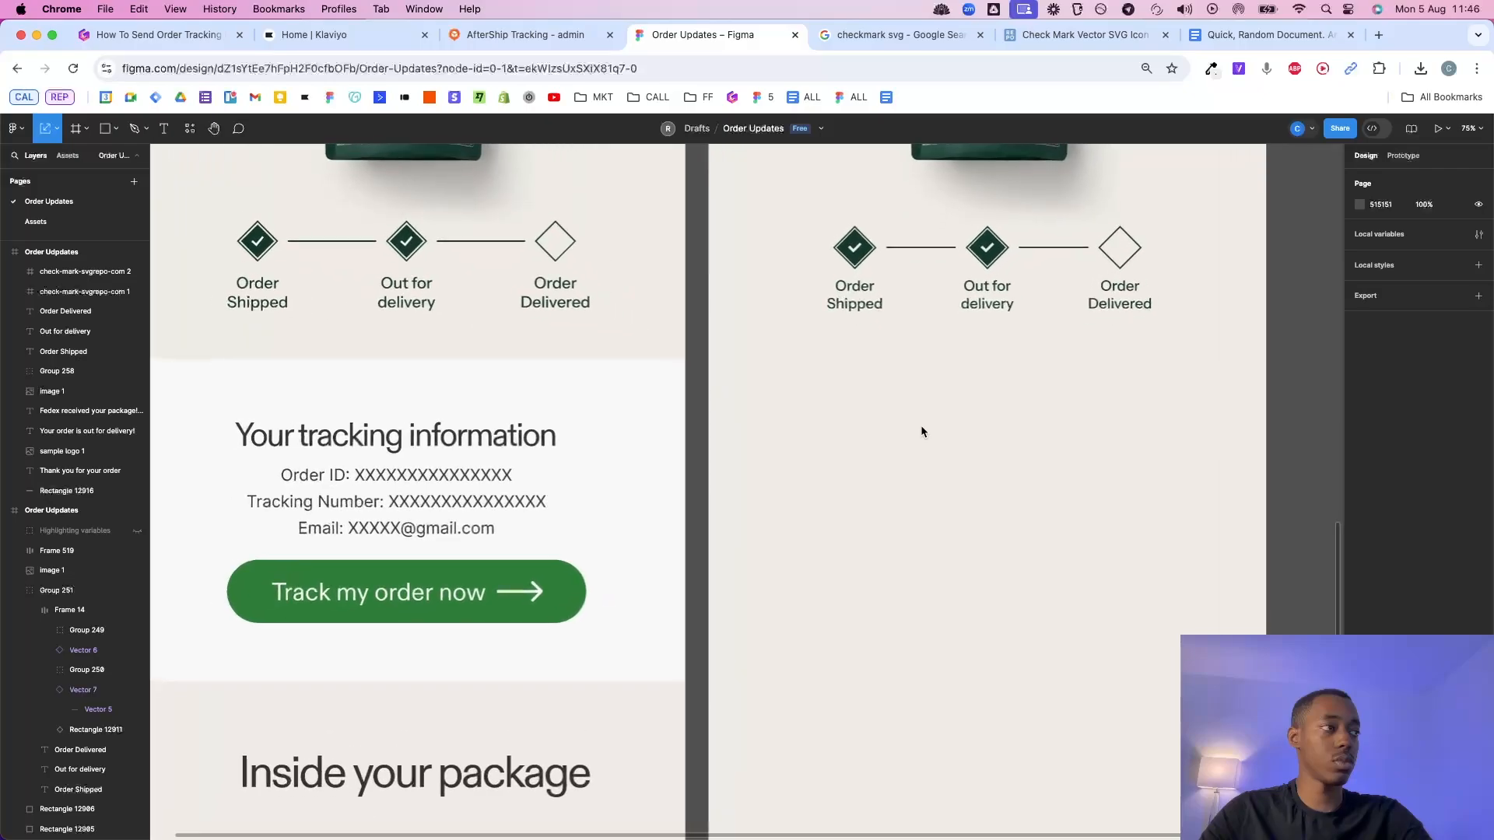
{"action": "left_click", "coordinate": [449, 426]}
{"action": "left_click_drag", "start_coordinate": [449, 426], "coordinate": [1023, 429]}
{"action": "key", "text": "Delete"}
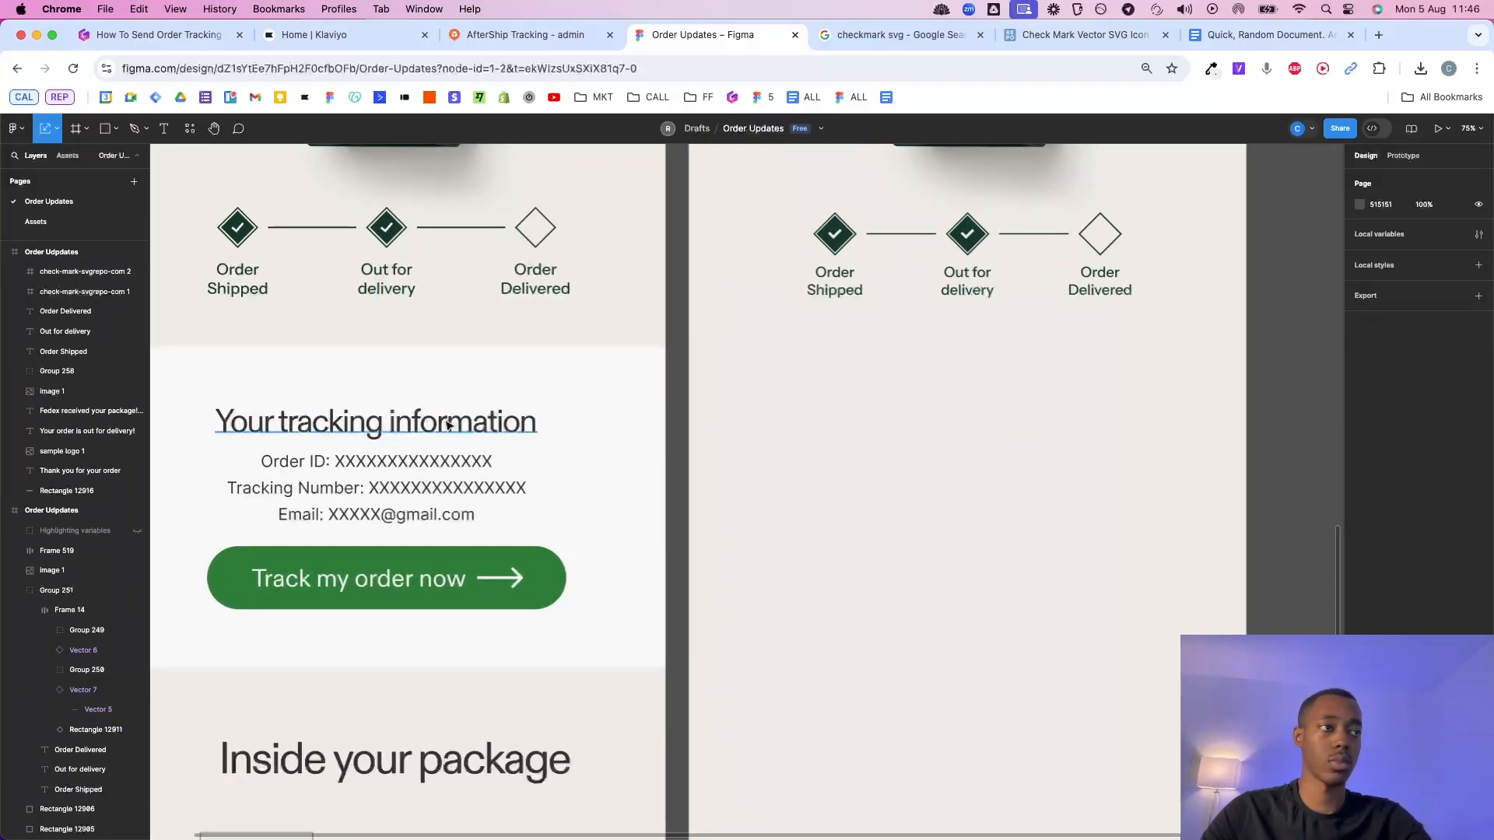
Copy the "Your tracking information" heading and order details text from the reference email, centre them below the new tracker and group them.
{"action": "left_click", "coordinate": [445, 425]}
{"action": "left_click", "coordinate": [410, 490], "text": "shift"}
{"action": "left_click_drag", "start_coordinate": [418, 430], "coordinate": [1009, 432]}
{"action": "key", "text": "super+g"}
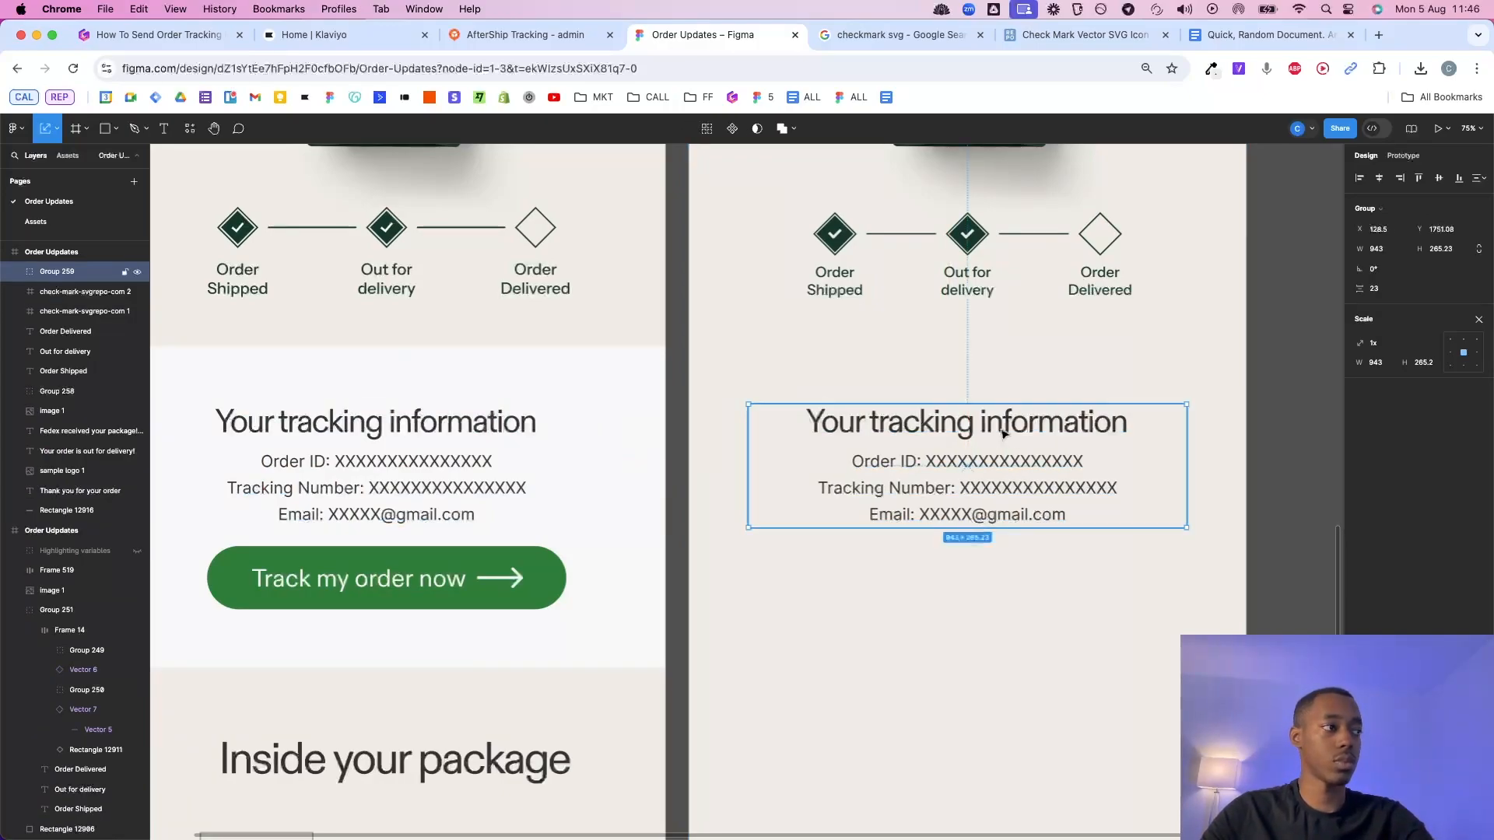
{"action": "left_click", "coordinate": [681, 545]}
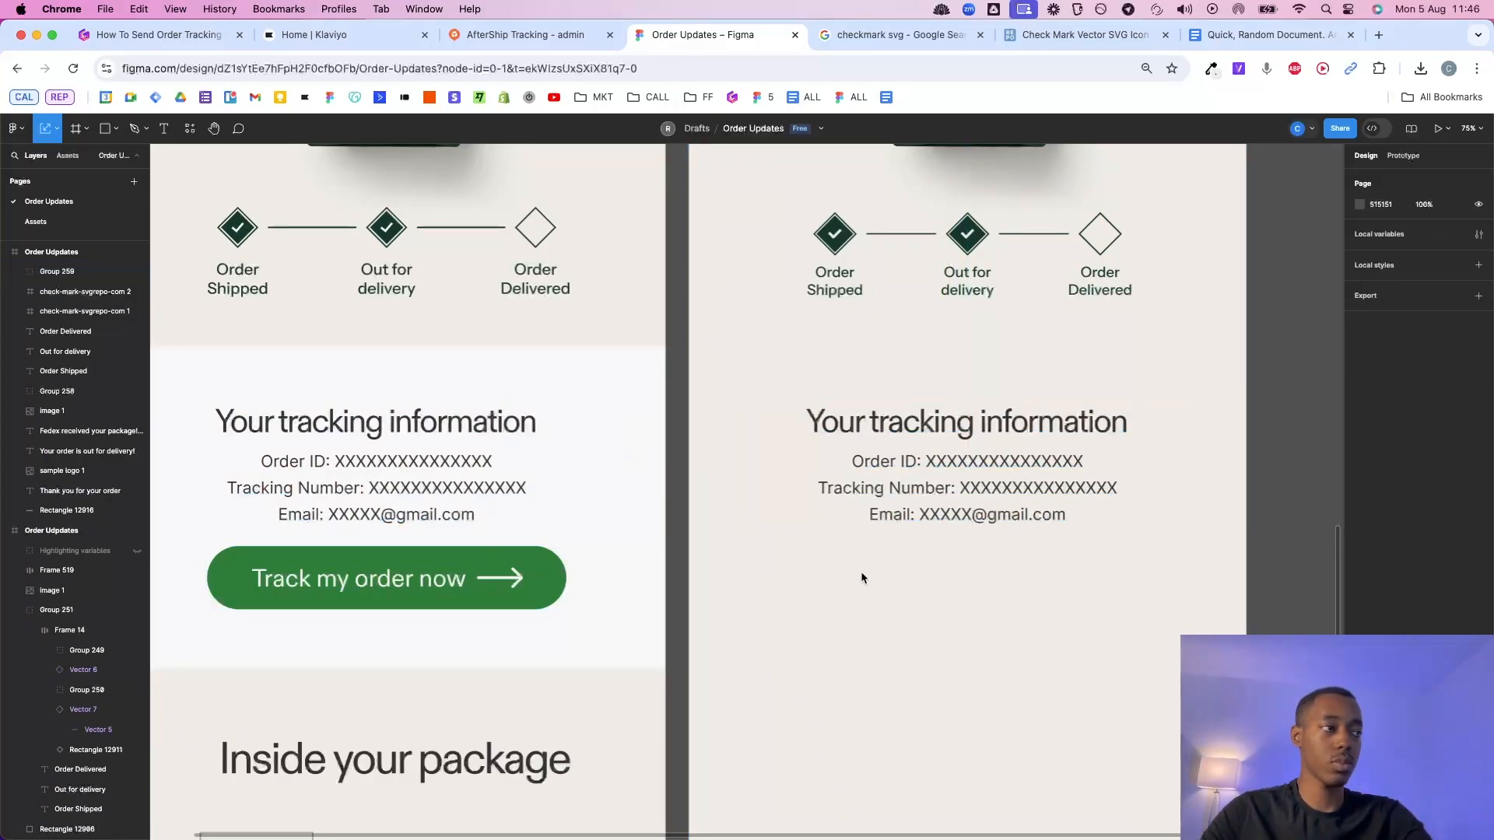
Draw a full-width rectangle about 1204 by 688 over the tracking information and move it behind the text, just above the email background.
{"action": "scroll", "coordinate": [862, 574], "scroll_direction": "right", "scroll_amount": 1}
{"action": "key", "text": "r"}
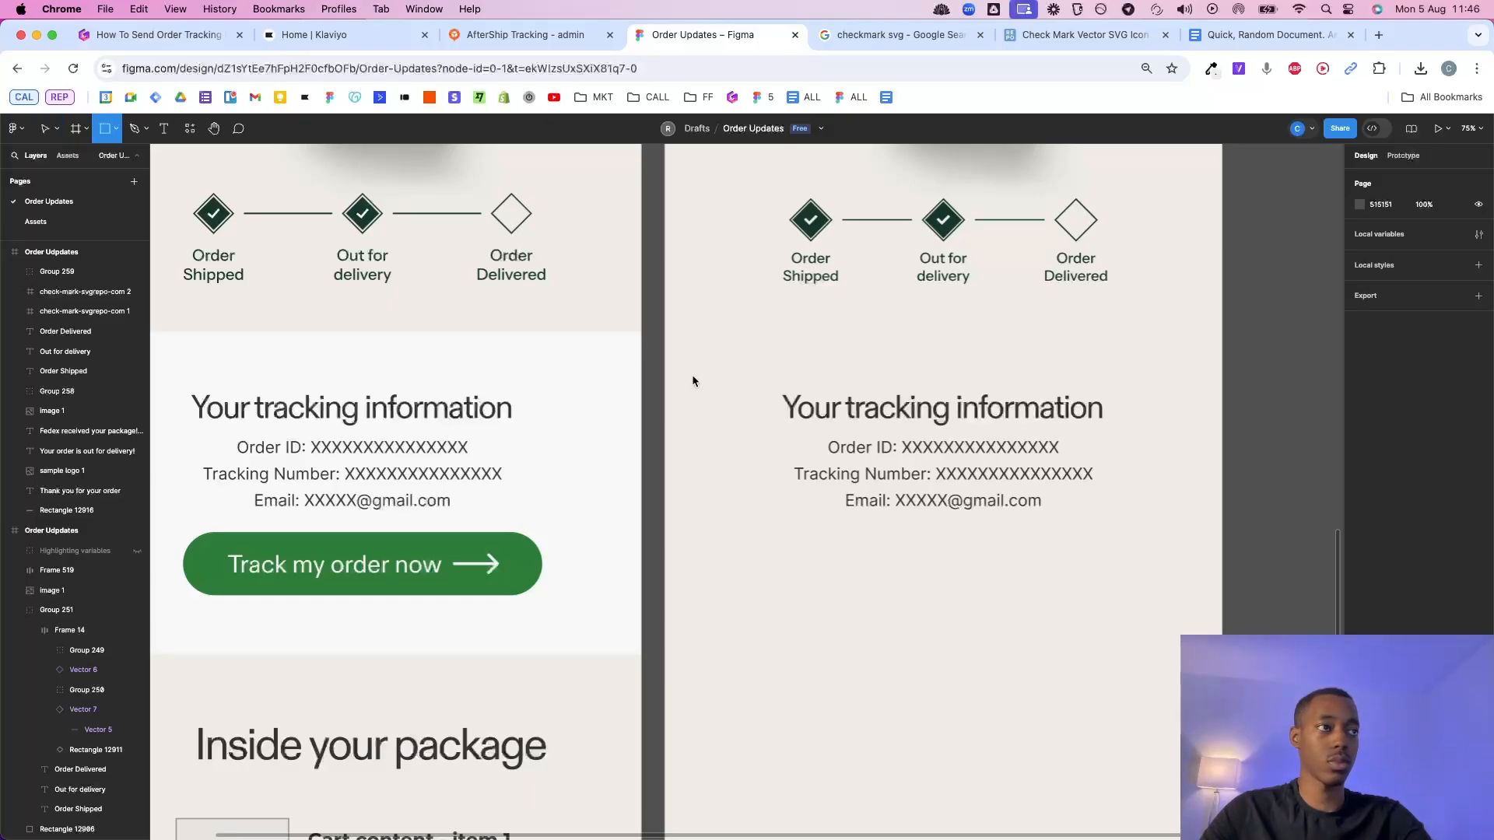
{"action": "left_click", "coordinate": [692, 377]}
{"action": "key", "text": "super+z"}
{"action": "left_click", "coordinate": [106, 129]}
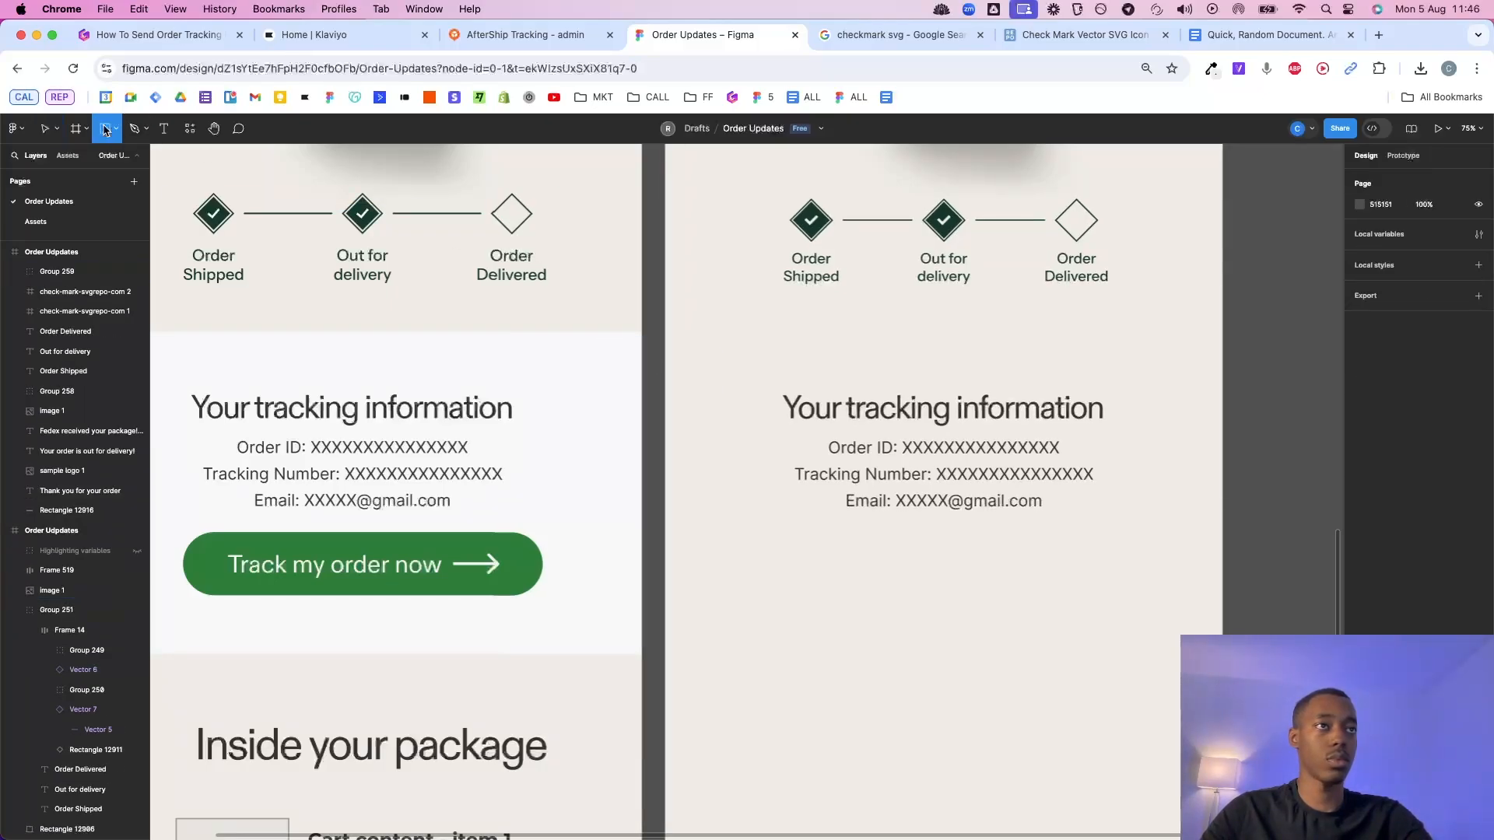
{"action": "mouse_move", "coordinate": [665, 332]}
{"action": "left_mouse_down"}
{"action": "mouse_move", "coordinate": [1164, 610]}
{"action": "mouse_move", "coordinate": [1218, 620]}
{"action": "mouse_move", "coordinate": [1228, 648]}
{"action": "mouse_move", "coordinate": [1223, 610]}
{"action": "mouse_move", "coordinate": [1161, 653]}
{"action": "left_mouse_up"}
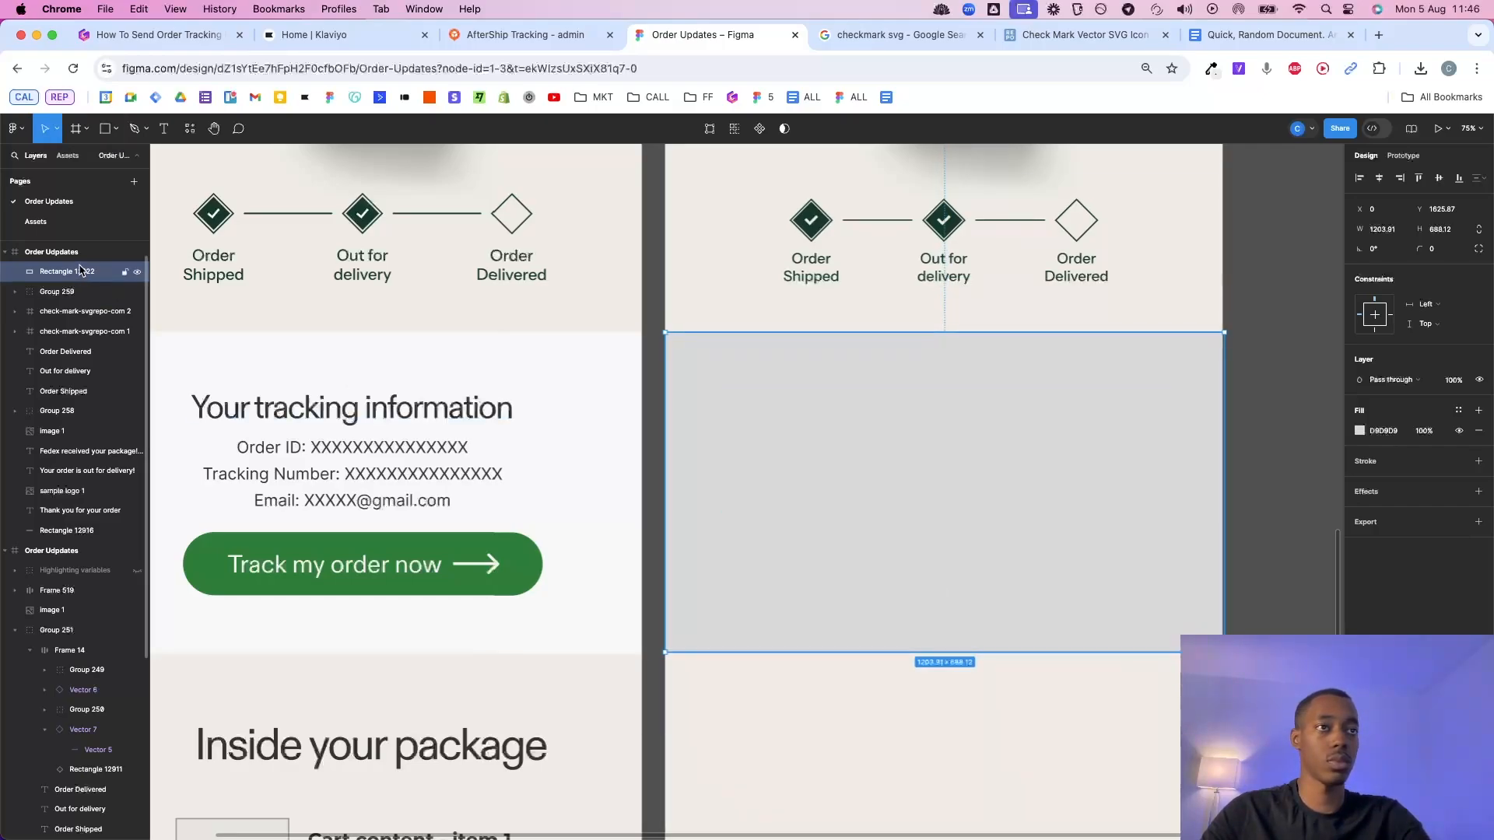
{"action": "left_click_drag", "start_coordinate": [74, 531], "coordinate": [75, 529]}
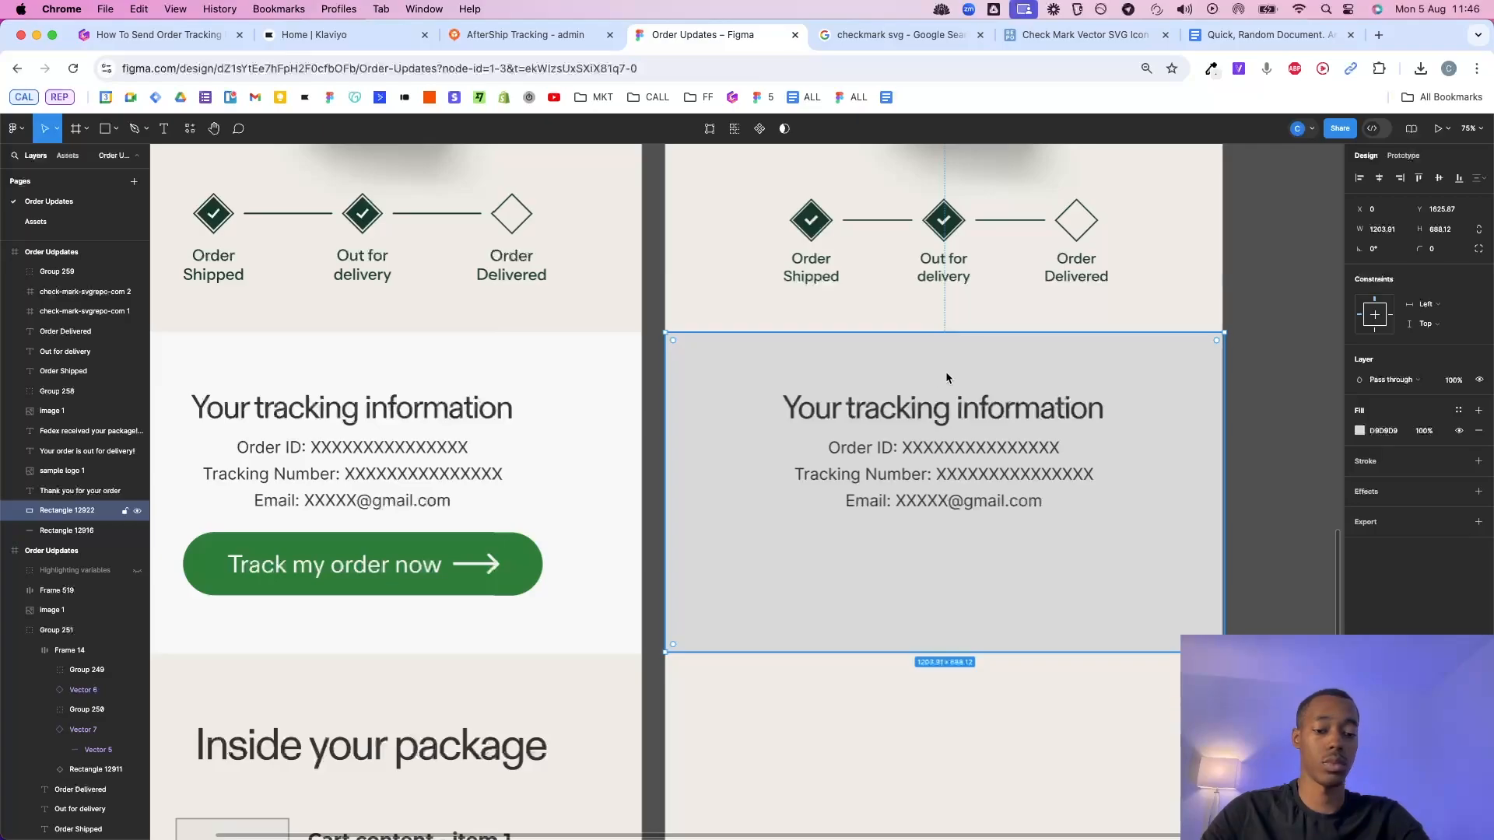
Change the fill of the tracking information background rectangle to white (FFFFFF).
{"action": "key", "text": "i"}
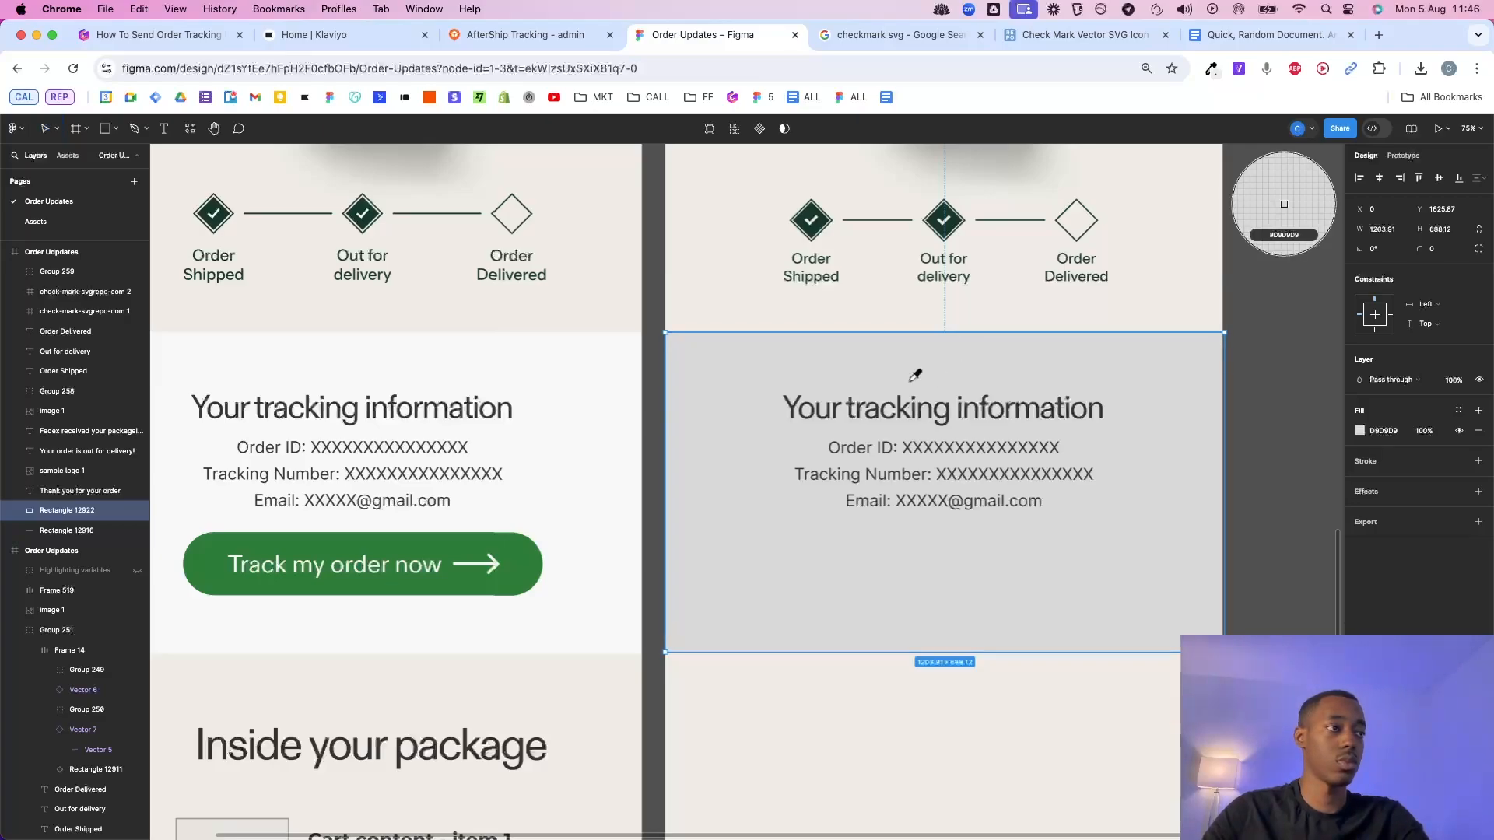
{"action": "left_click", "coordinate": [1359, 432]}
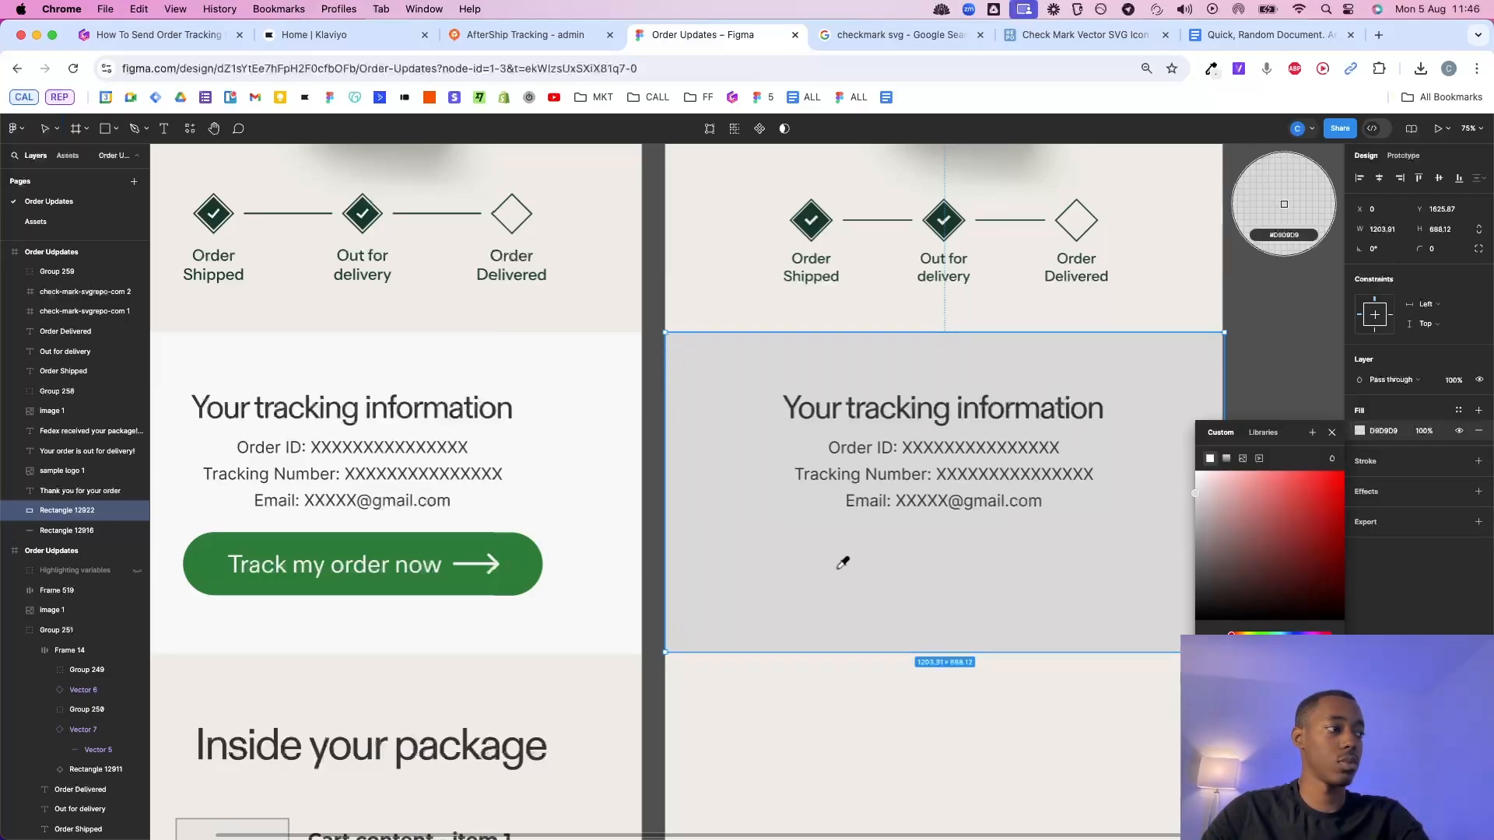
{"action": "left_click", "coordinate": [604, 524]}
{"action": "left_click_drag", "start_coordinate": [1260, 510], "coordinate": [1070, 397]}
{"action": "left_click", "coordinate": [1238, 364]}
Draw a button rectangle about 746 by 112 below the tracking details and set its corner radius to 500.
{"action": "key", "text": "r"}
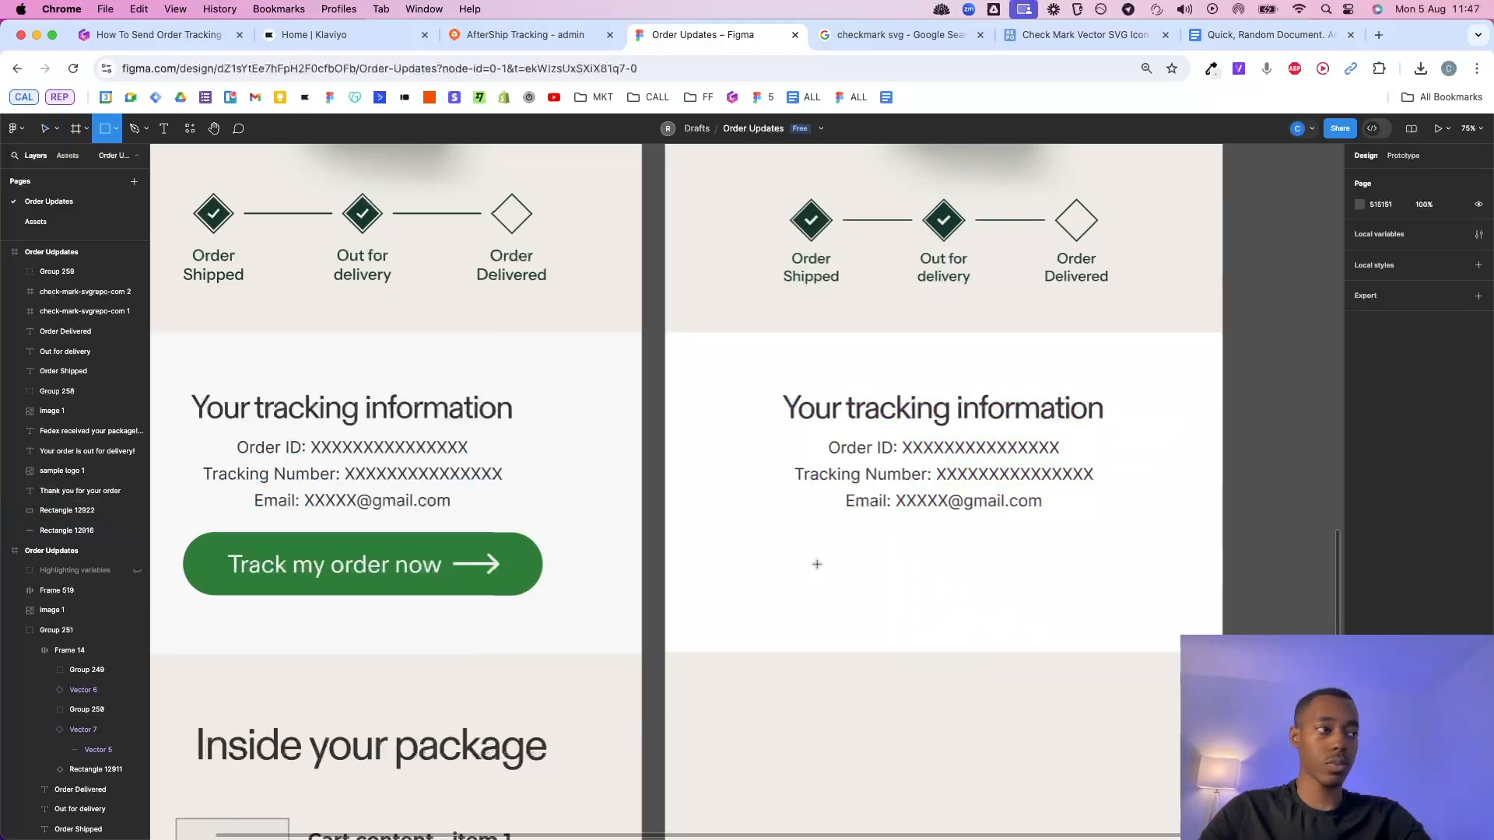
{"action": "left_click_drag", "start_coordinate": [777, 550], "coordinate": [1124, 602]}
{"action": "left_click_drag", "start_coordinate": [1417, 255], "coordinate": [1442, 250]}
{"action": "type", "text": "500"}
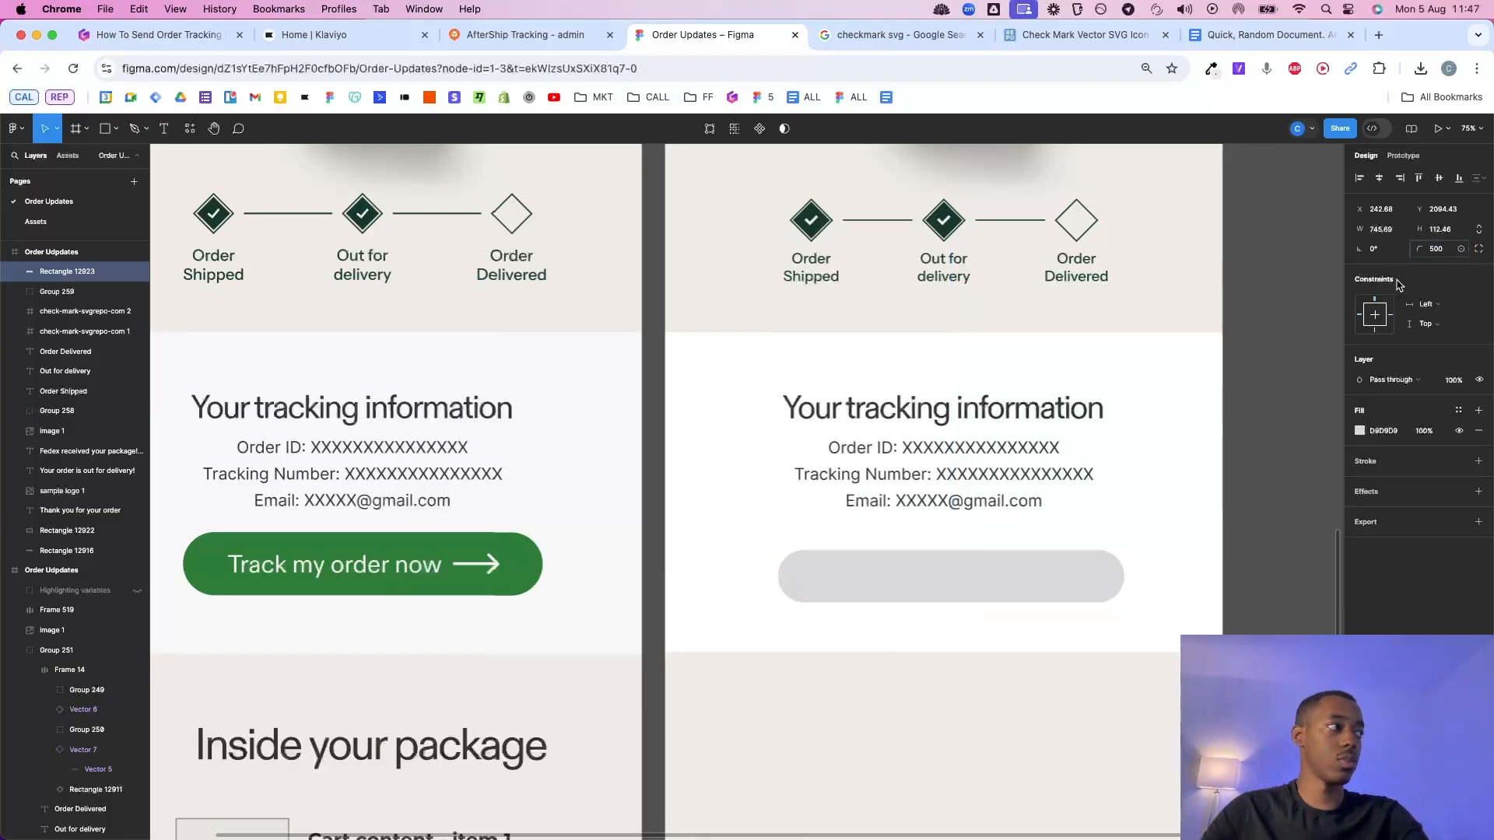
{"action": "key", "text": "Return"}
Fill the new button with the green sampled from the reference email's "Track my order now" button.
{"action": "left_click", "coordinate": [1359, 431]}
{"action": "left_click", "coordinate": [1210, 642]}
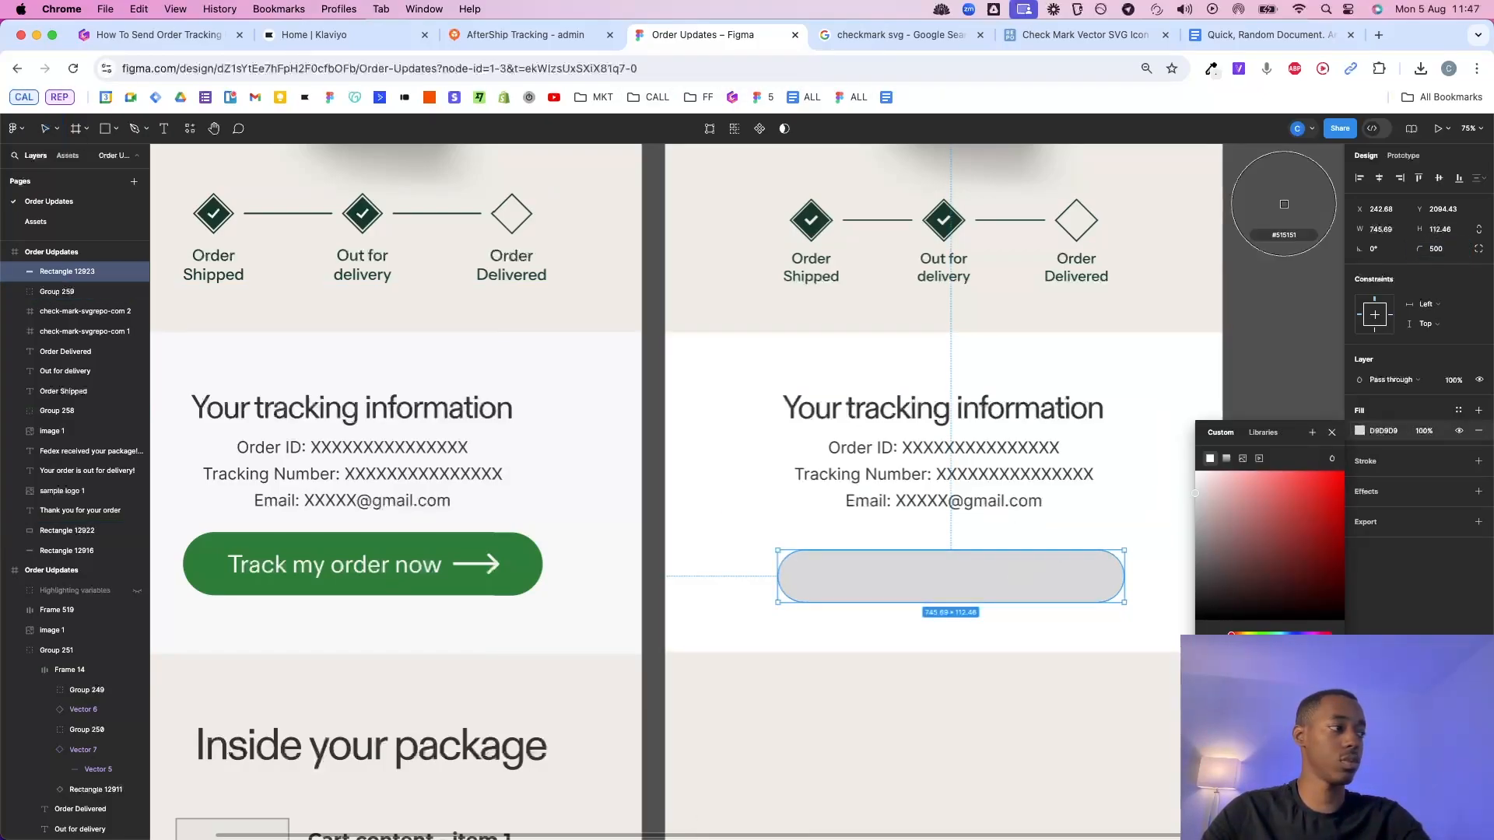
{"action": "left_click", "coordinate": [513, 558]}
{"action": "left_click", "coordinate": [655, 588]}
Duplicate the tracking heading onto the green button, bring it in front and change its text to "Track my order now".
{"action": "left_click", "coordinate": [904, 418], "text": "super"}
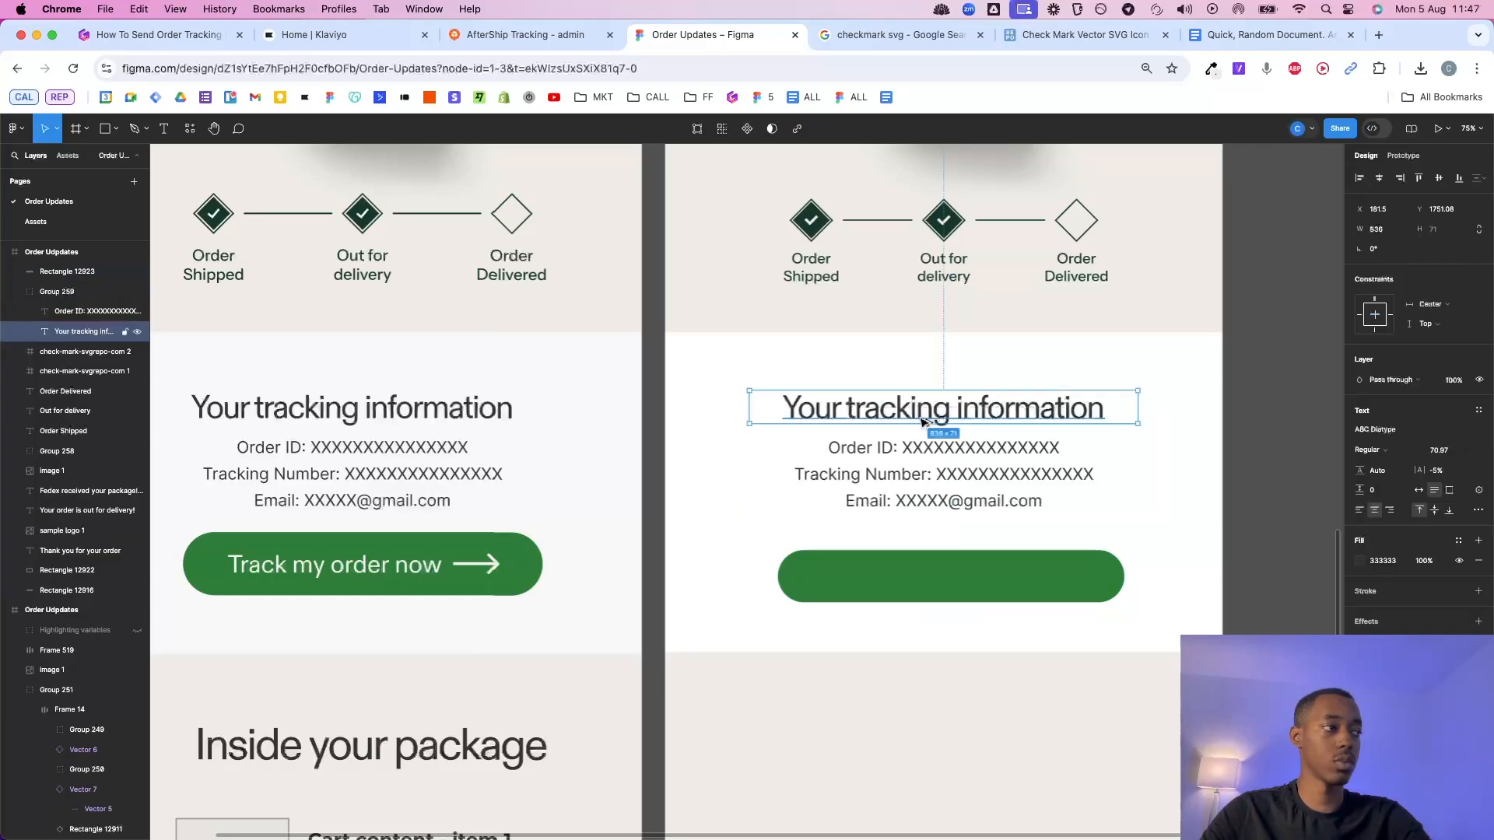
{"action": "left_click_drag", "start_coordinate": [912, 419], "coordinate": [925, 584]}
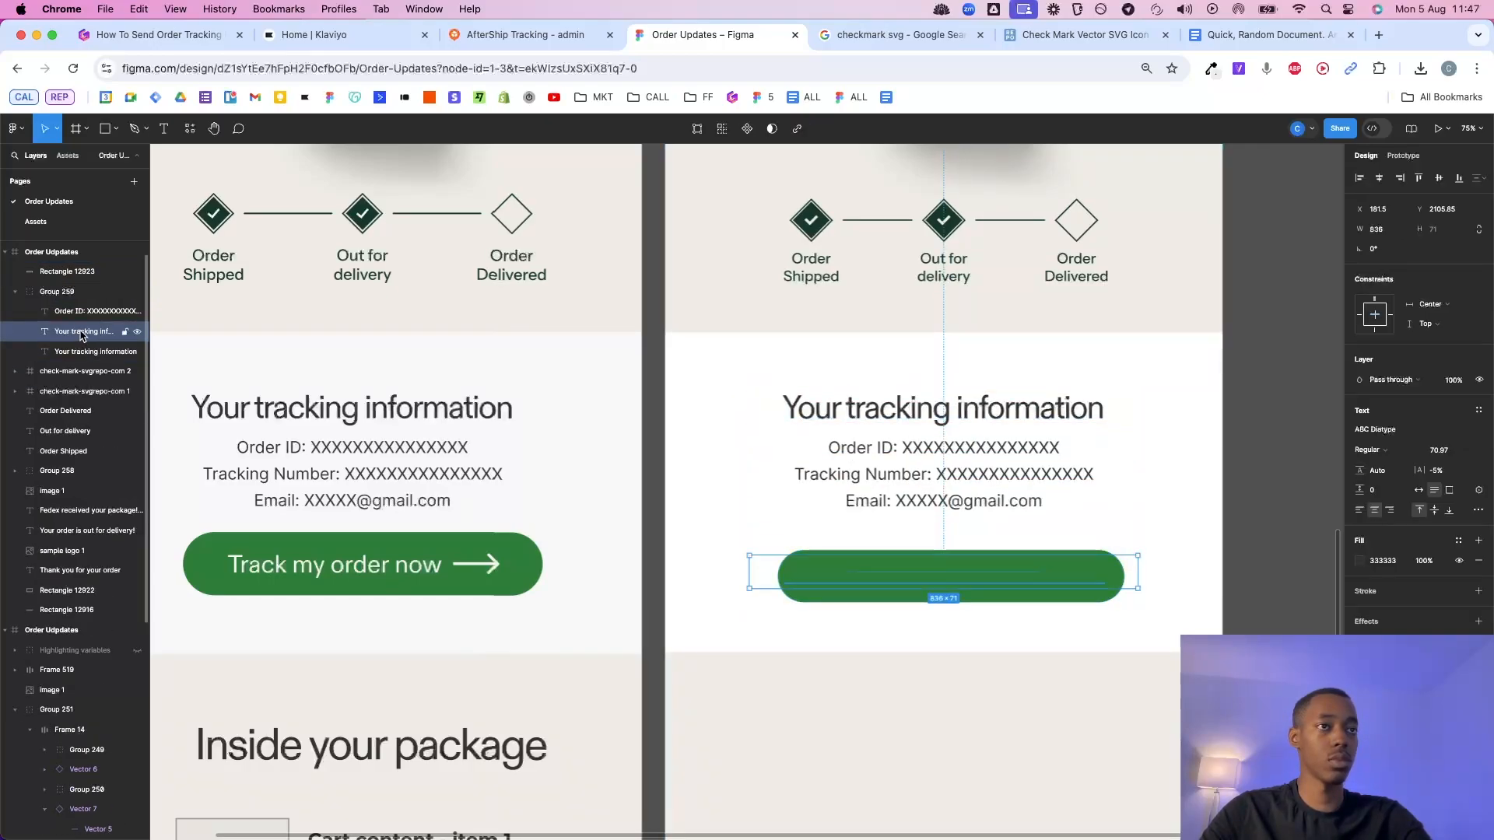
{"action": "left_click_drag", "start_coordinate": [70, 271], "coordinate": [70, 267]}
{"action": "key", "text": "Return"}
{"action": "type", "text": "Tr"}
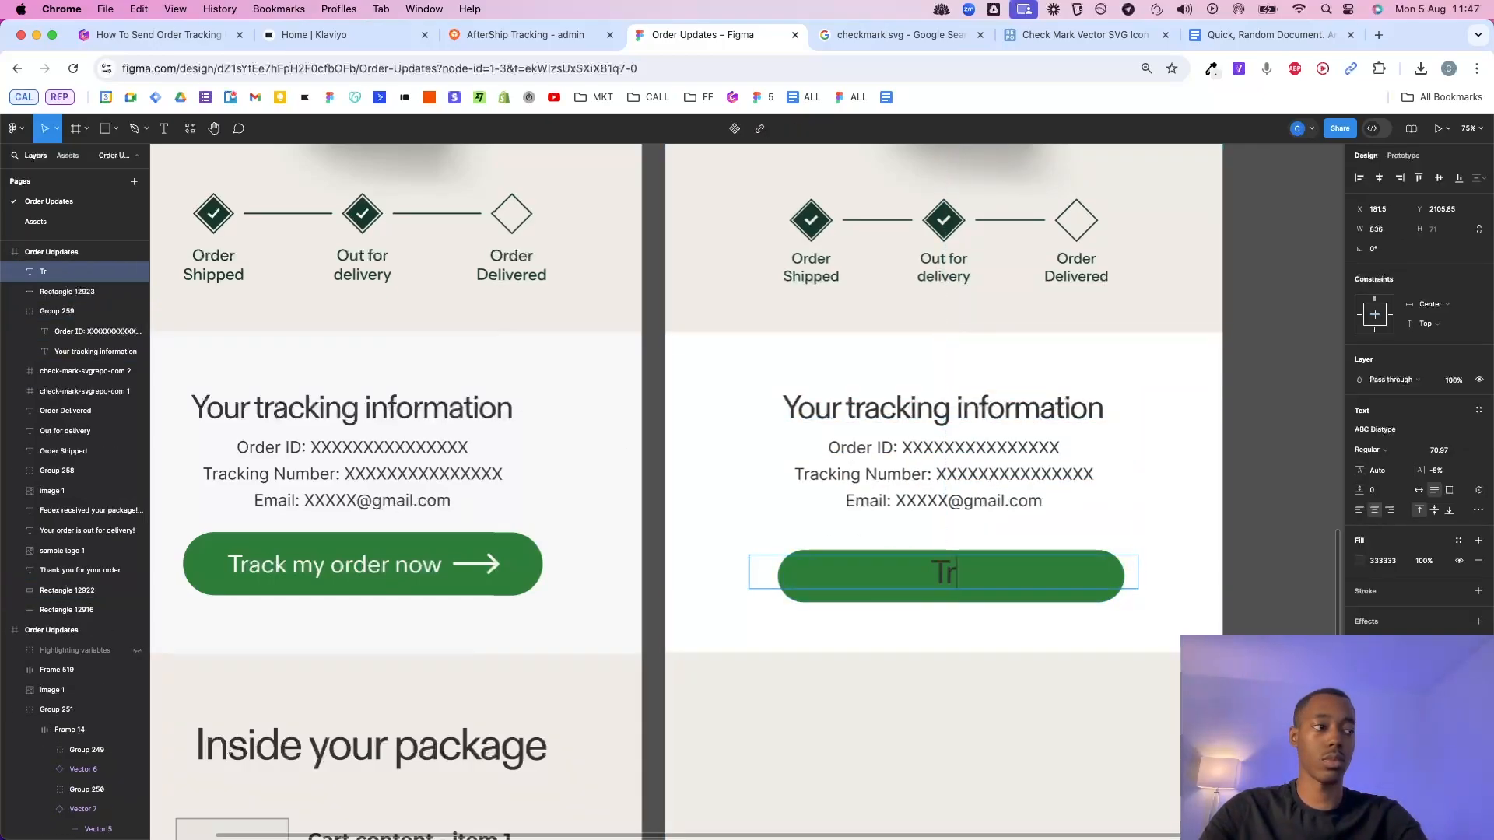
{"action": "type", "text": "ack my order now"}
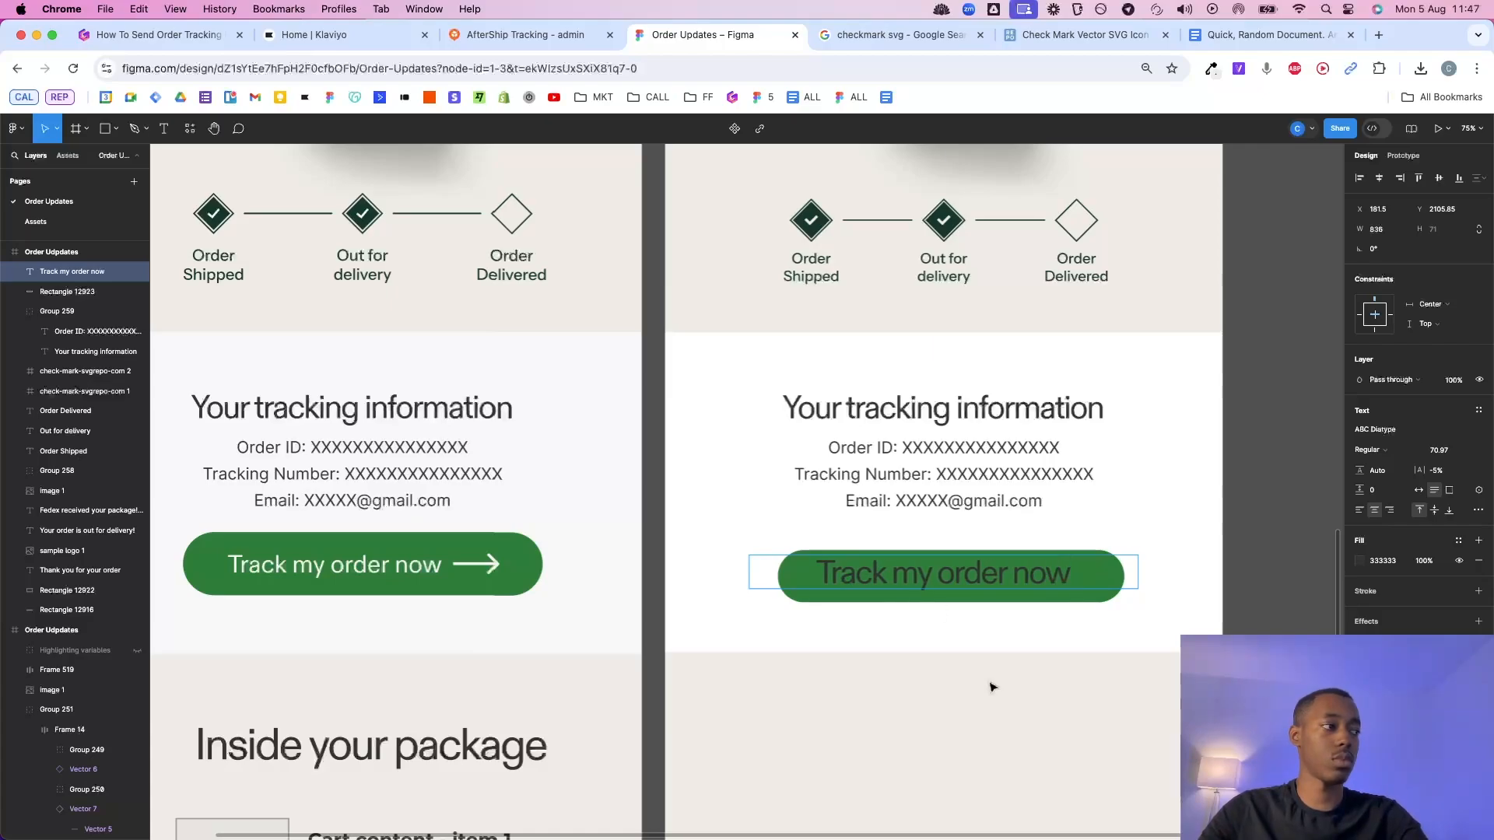
Scale the button label proportionally to a text box about 631 wide, leaving room for an arrow after the text.
{"action": "key", "text": "Escape"}
{"action": "key", "text": "k"}
{"action": "left_click_drag", "start_coordinate": [1142, 577], "coordinate": [1060, 571]}
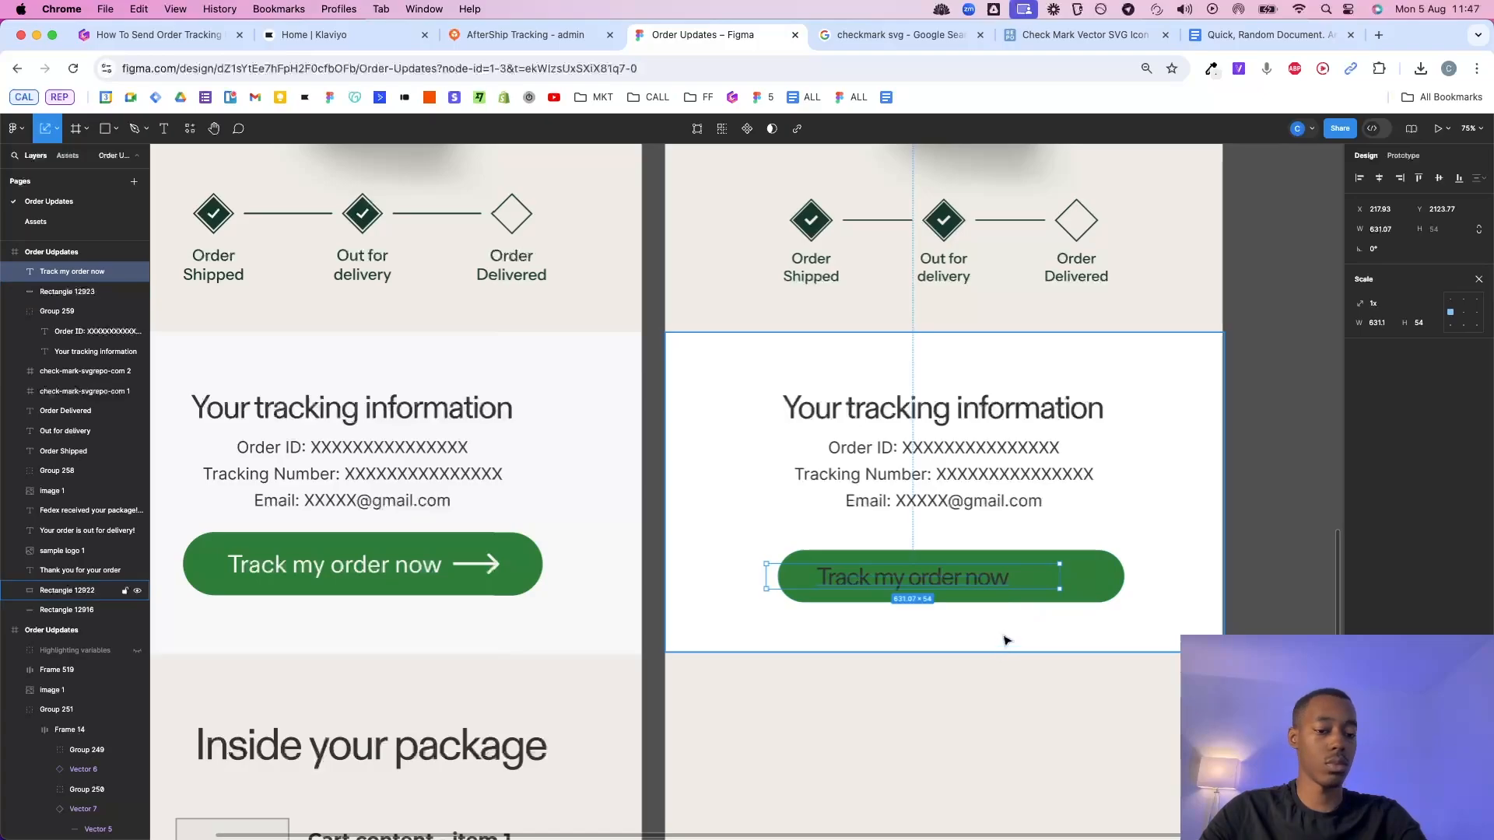
Change the button label's colour to white and shrink its text box to fit the text.
{"action": "left_click", "coordinate": [1479, 280]}
{"action": "left_click", "coordinate": [1361, 561]}
{"action": "left_click", "coordinate": [1209, 688]}
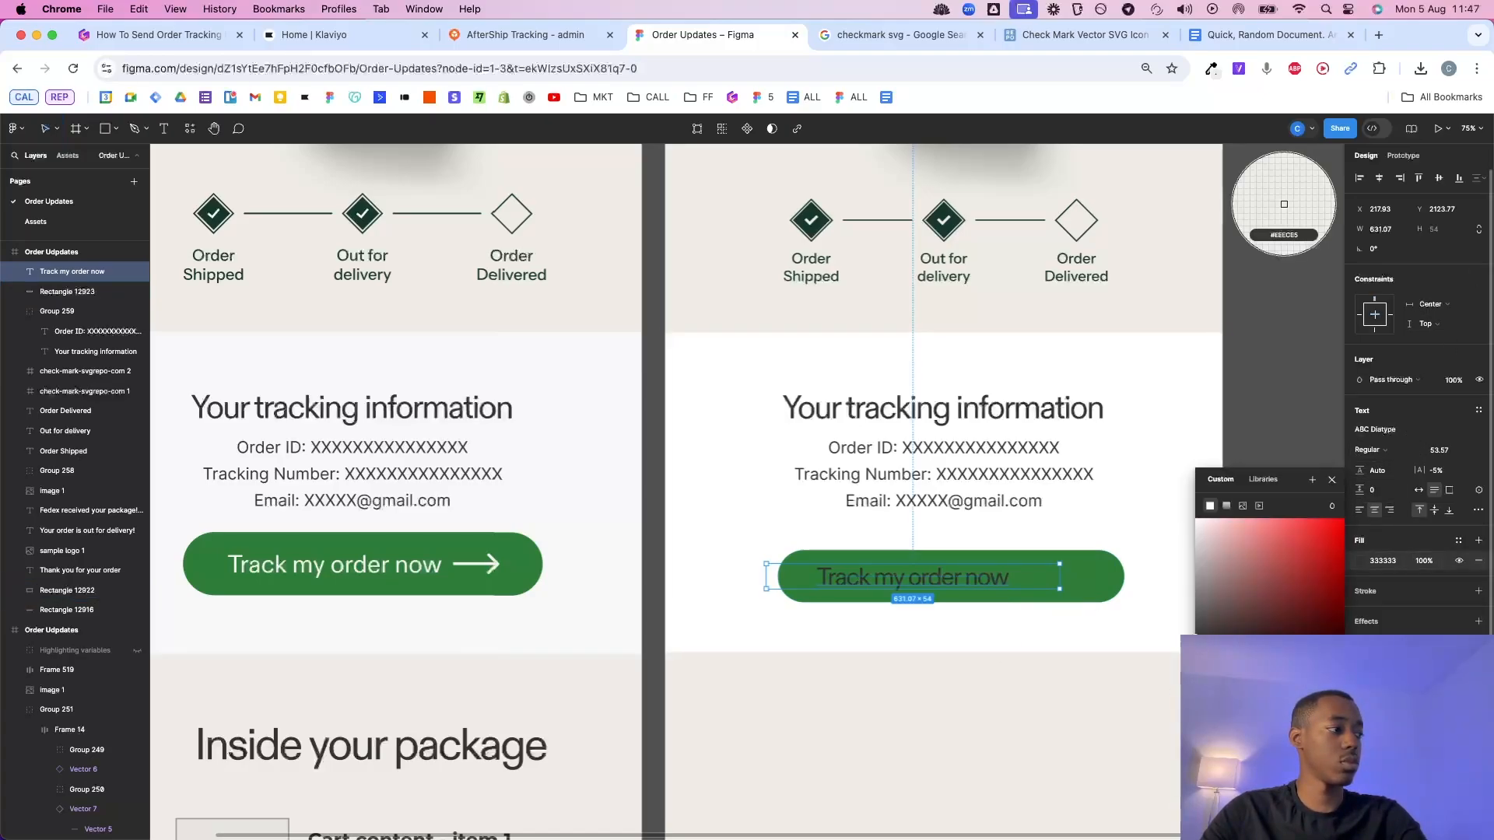
{"action": "left_click", "coordinate": [1170, 525]}
{"action": "double_click", "coordinate": [1060, 576]}
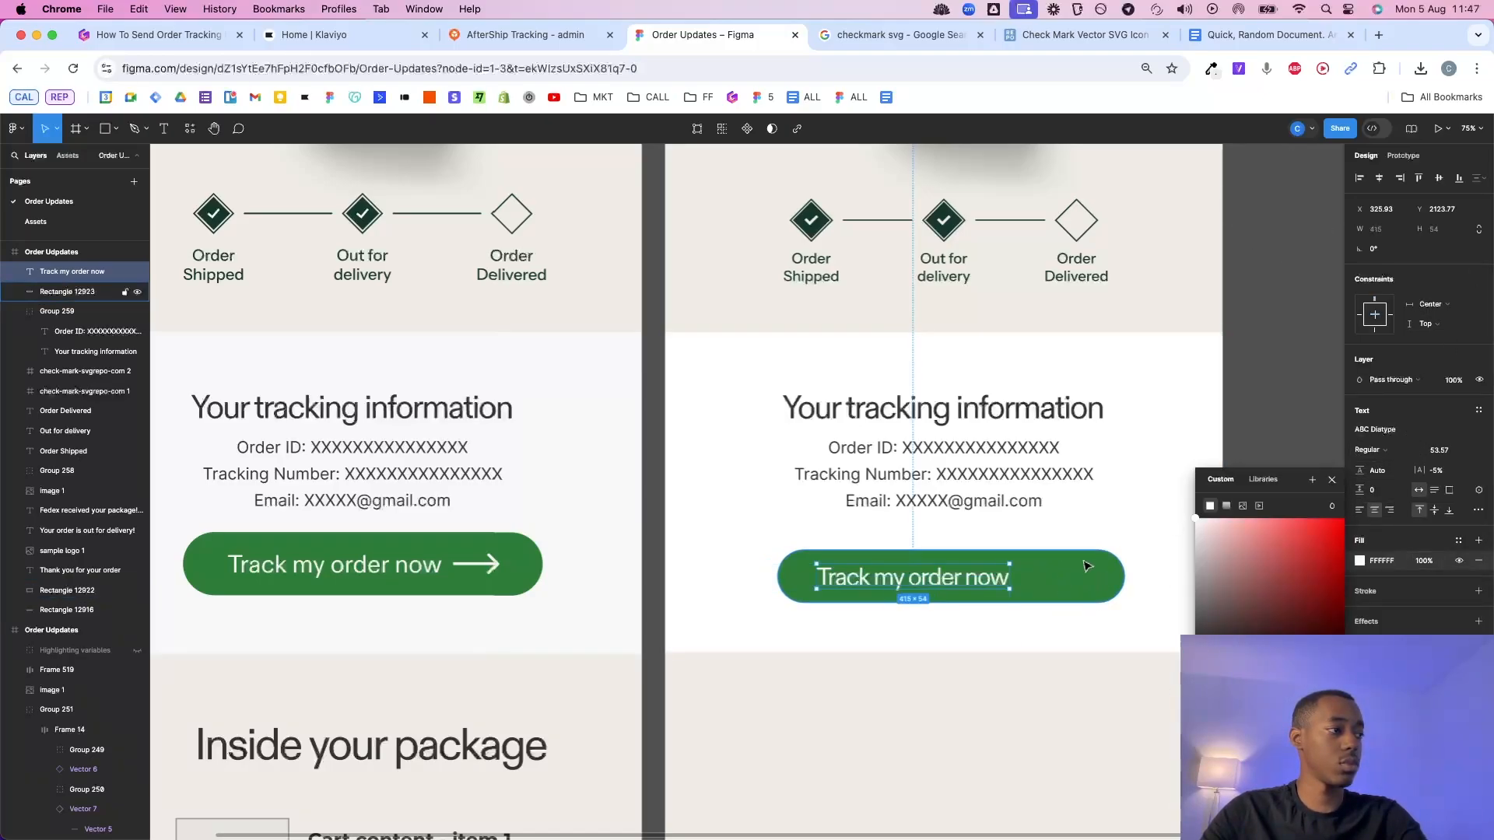
{"action": "left_click", "coordinate": [1087, 566]}
Draw a horizontal line about 147 long beside the button label, with a white stroke of weight 4, and layer it above the button.
{"action": "key", "text": "p"}
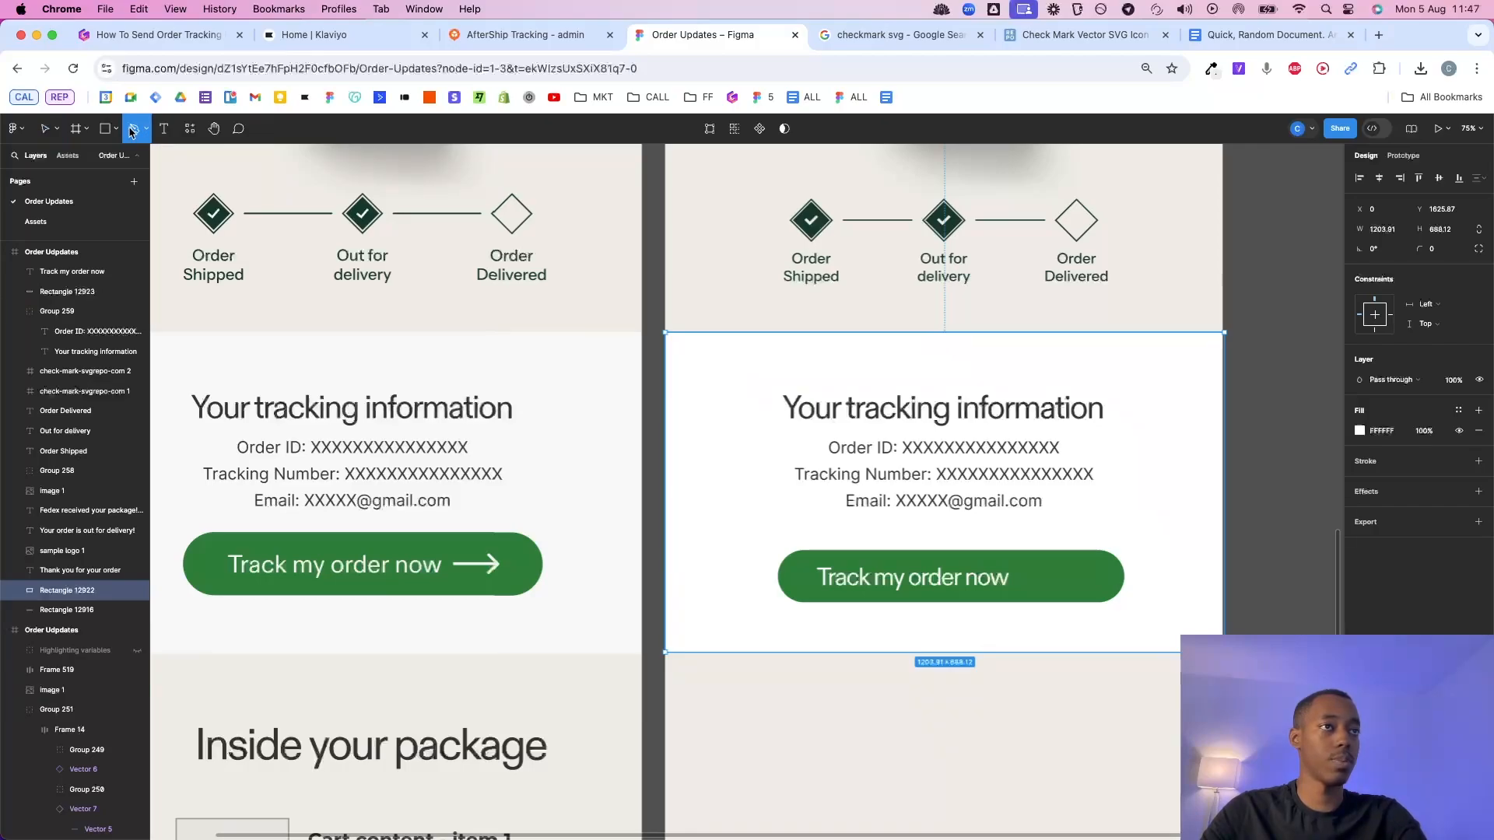
{"action": "left_click", "coordinate": [1024, 579]}
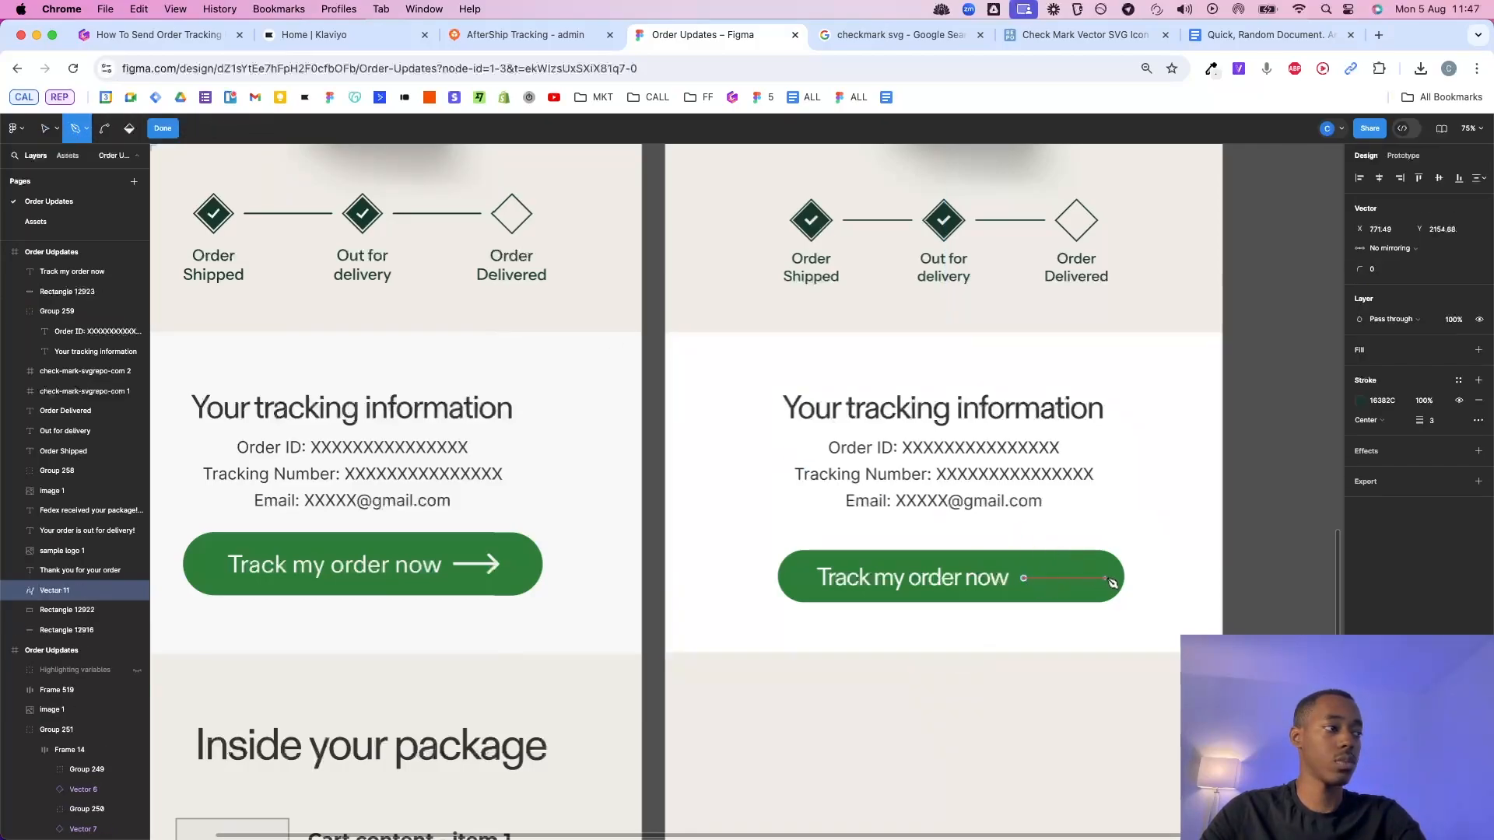
{"action": "left_click_drag", "start_coordinate": [1419, 421], "coordinate": [1420, 420]}
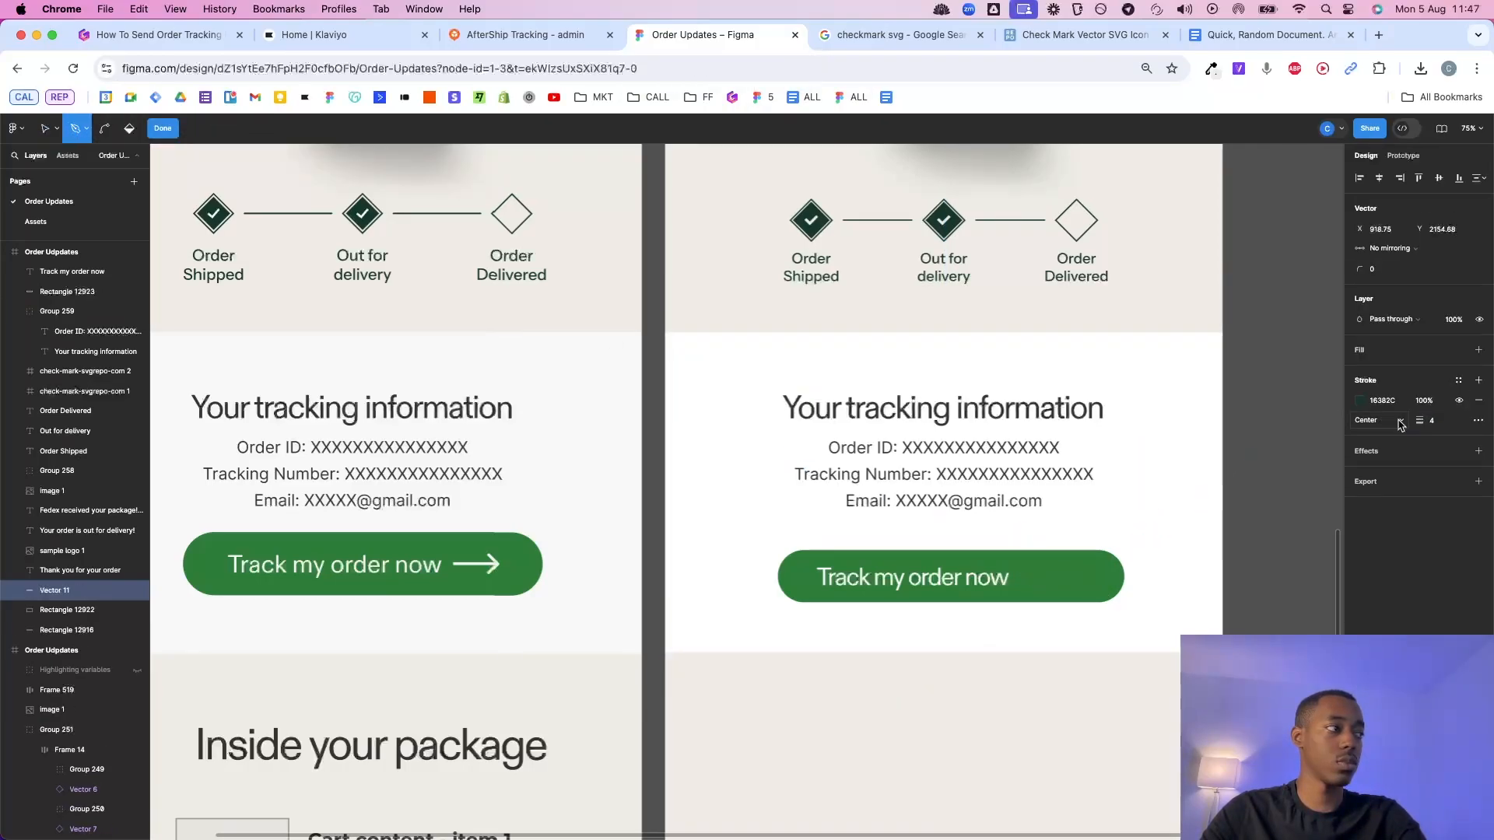
{"action": "left_click", "coordinate": [1360, 400]}
{"action": "left_click", "coordinate": [1331, 405]}
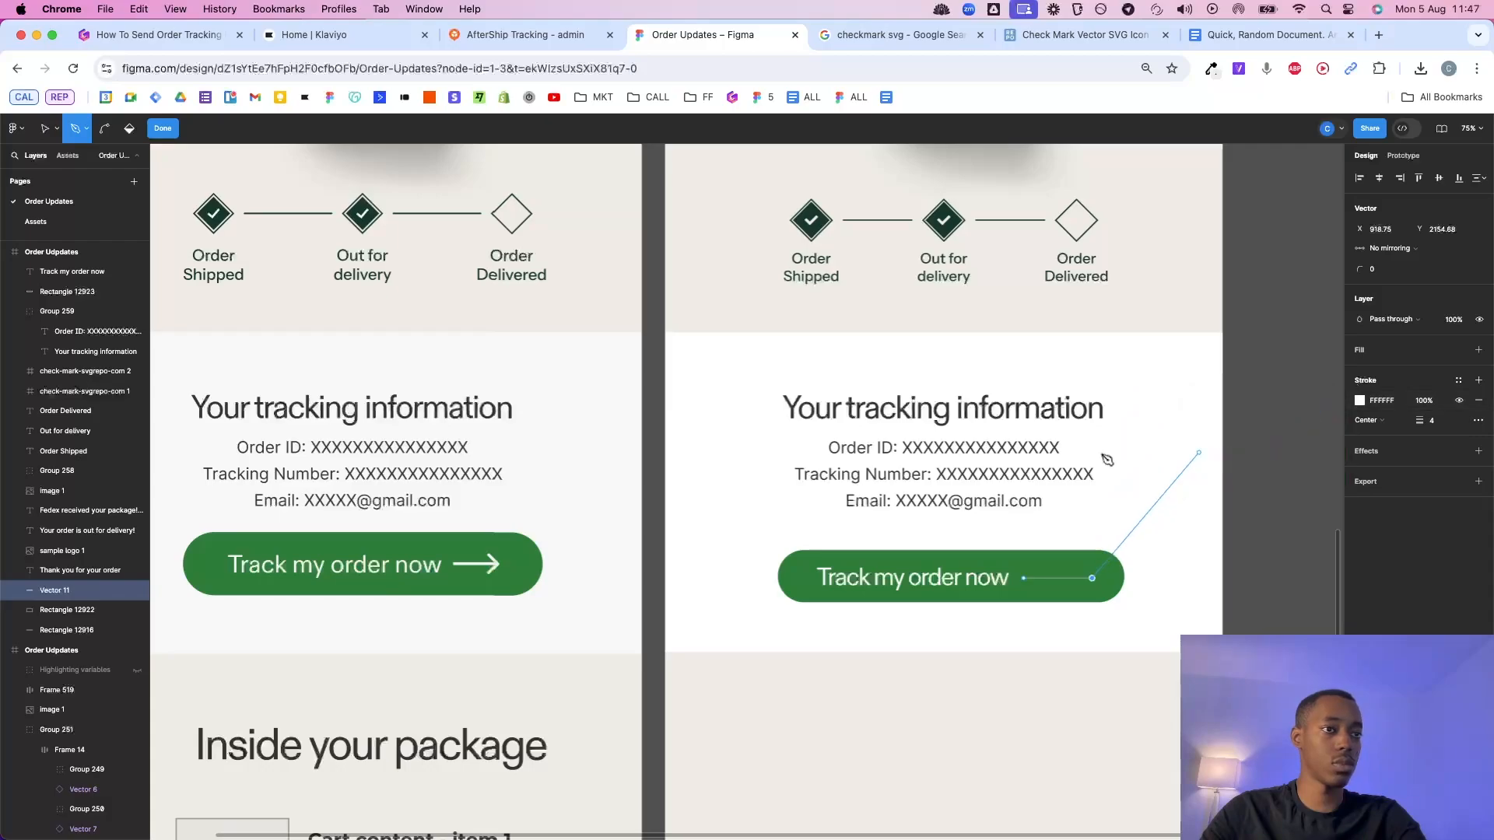
{"action": "left_click_drag", "start_coordinate": [46, 346], "coordinate": [48, 284]}
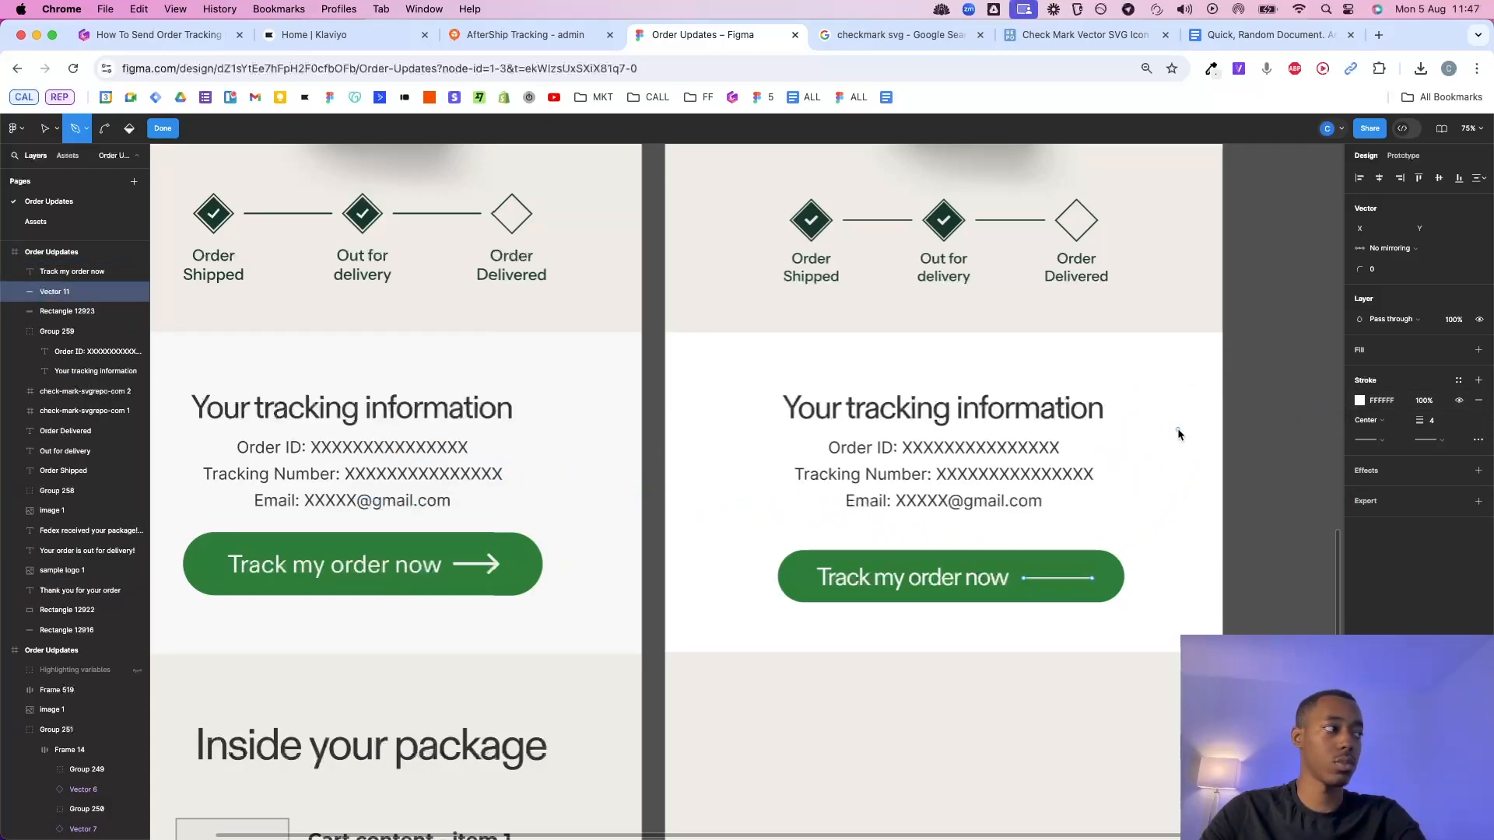
Set the line's stroke weight to 3 and give its outer end an arrowhead.
{"action": "scroll", "coordinate": [1053, 600], "scroll_direction": "up", "scroll_amount": 5}
{"action": "left_click_drag", "start_coordinate": [1415, 432], "coordinate": [1419, 420]}
{"action": "left_click", "coordinate": [1436, 440]}
{"action": "left_click", "coordinate": [1416, 460]}
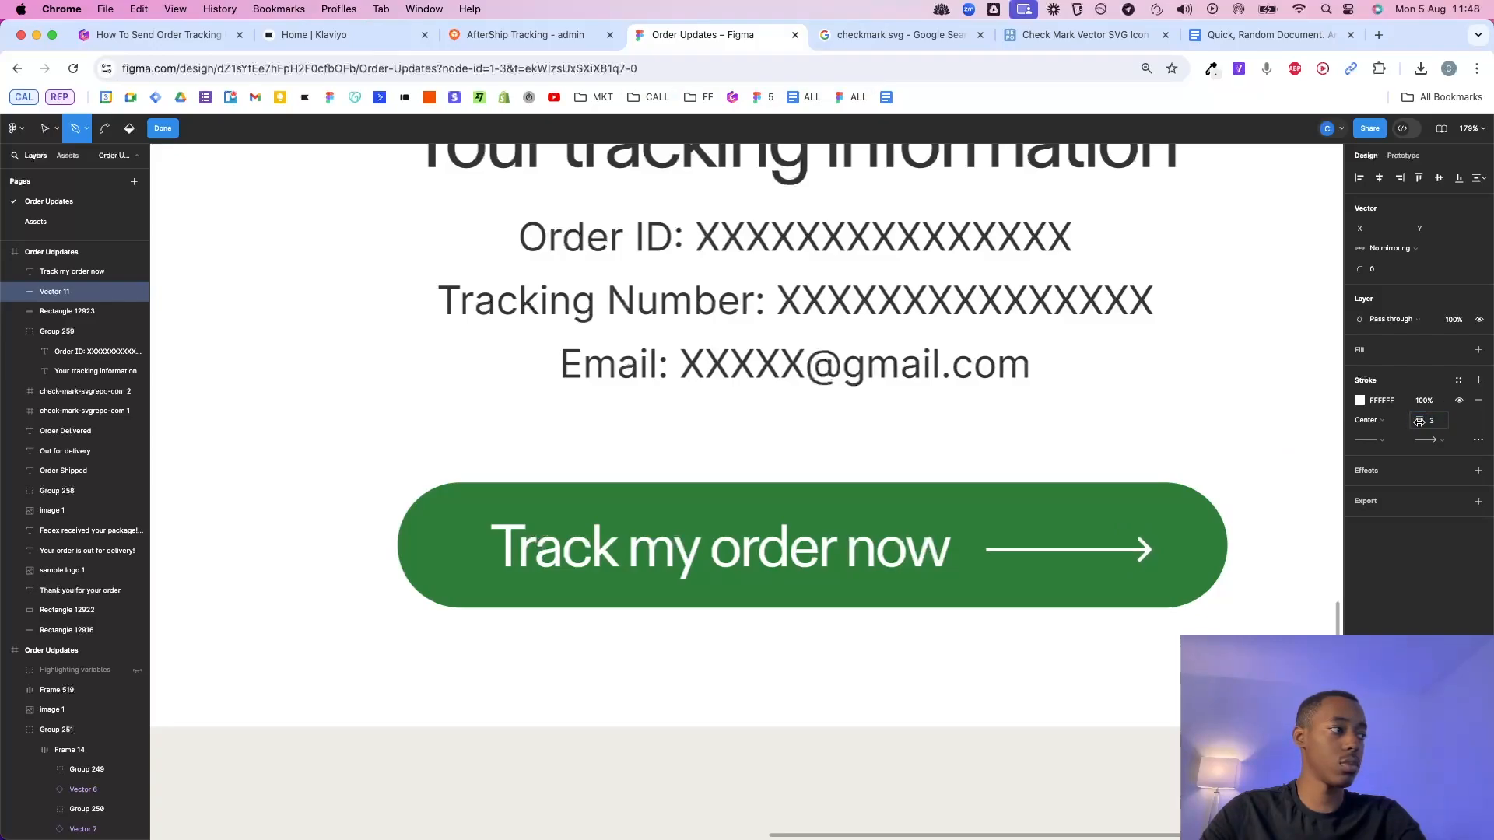
Shorten the arrow from its tail to about 102 long and move the button label closer to it.
{"action": "key", "text": "Escape"}
{"action": "left_click_drag", "start_coordinate": [986, 550], "coordinate": [1037, 550]}
{"action": "left_click", "coordinate": [905, 556]}
{"action": "left_click_drag", "start_coordinate": [905, 556], "coordinate": [947, 551]}
Increase the stroke weight of the arrow on the button.
{"action": "scroll", "coordinate": [938, 552], "scroll_direction": "down", "scroll_amount": 5}
{"action": "scroll", "coordinate": [937, 552], "scroll_direction": "down", "scroll_amount": 3}
{"action": "left_click", "coordinate": [1000, 554]}
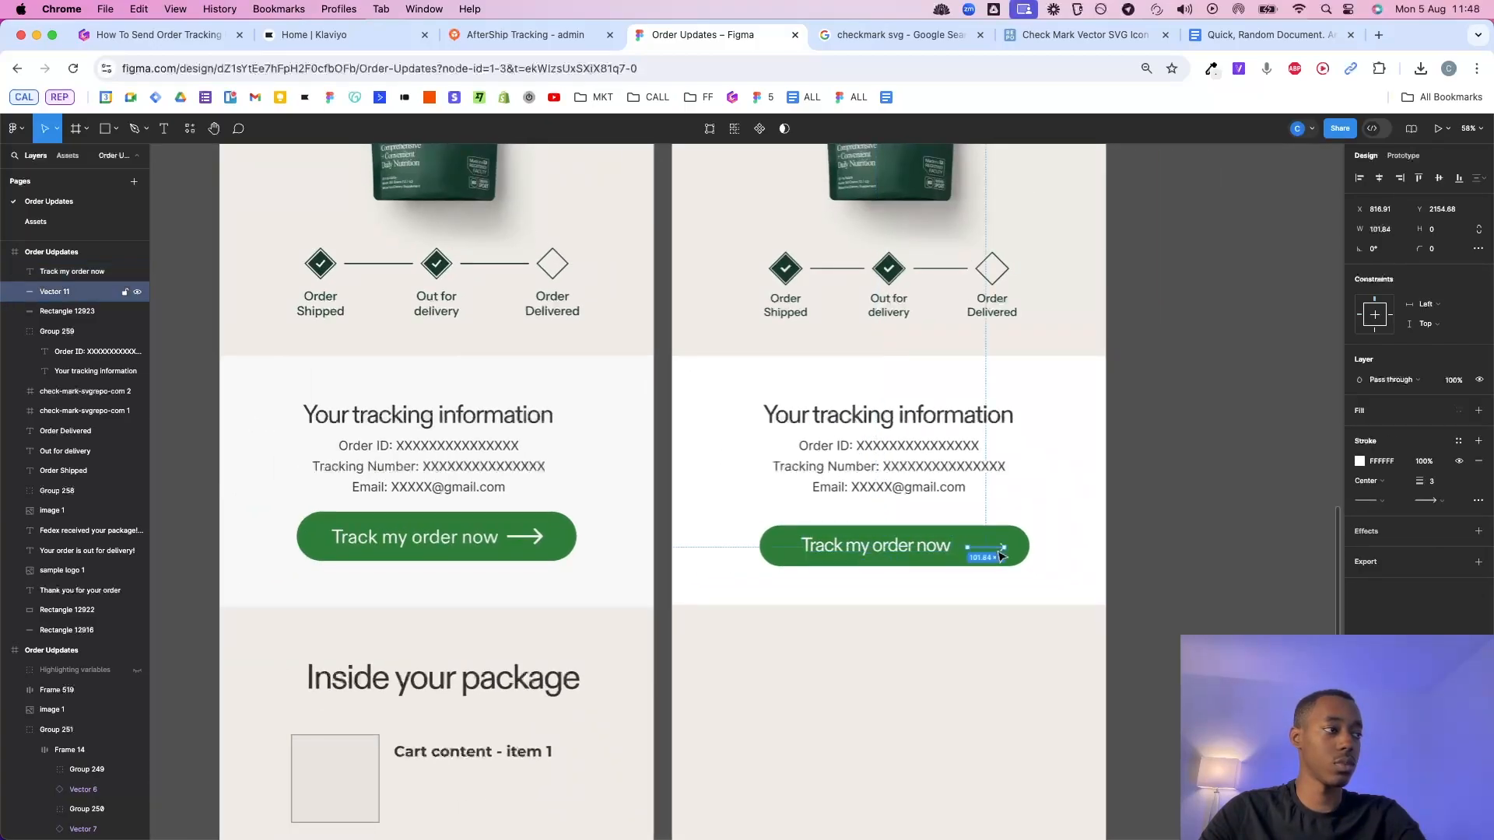
{"action": "left_click_drag", "start_coordinate": [1420, 483], "coordinate": [1422, 482]}
Lock the white background rectangle and centre the label and arrow vertically on the green button.
{"action": "left_click", "coordinate": [1152, 525]}
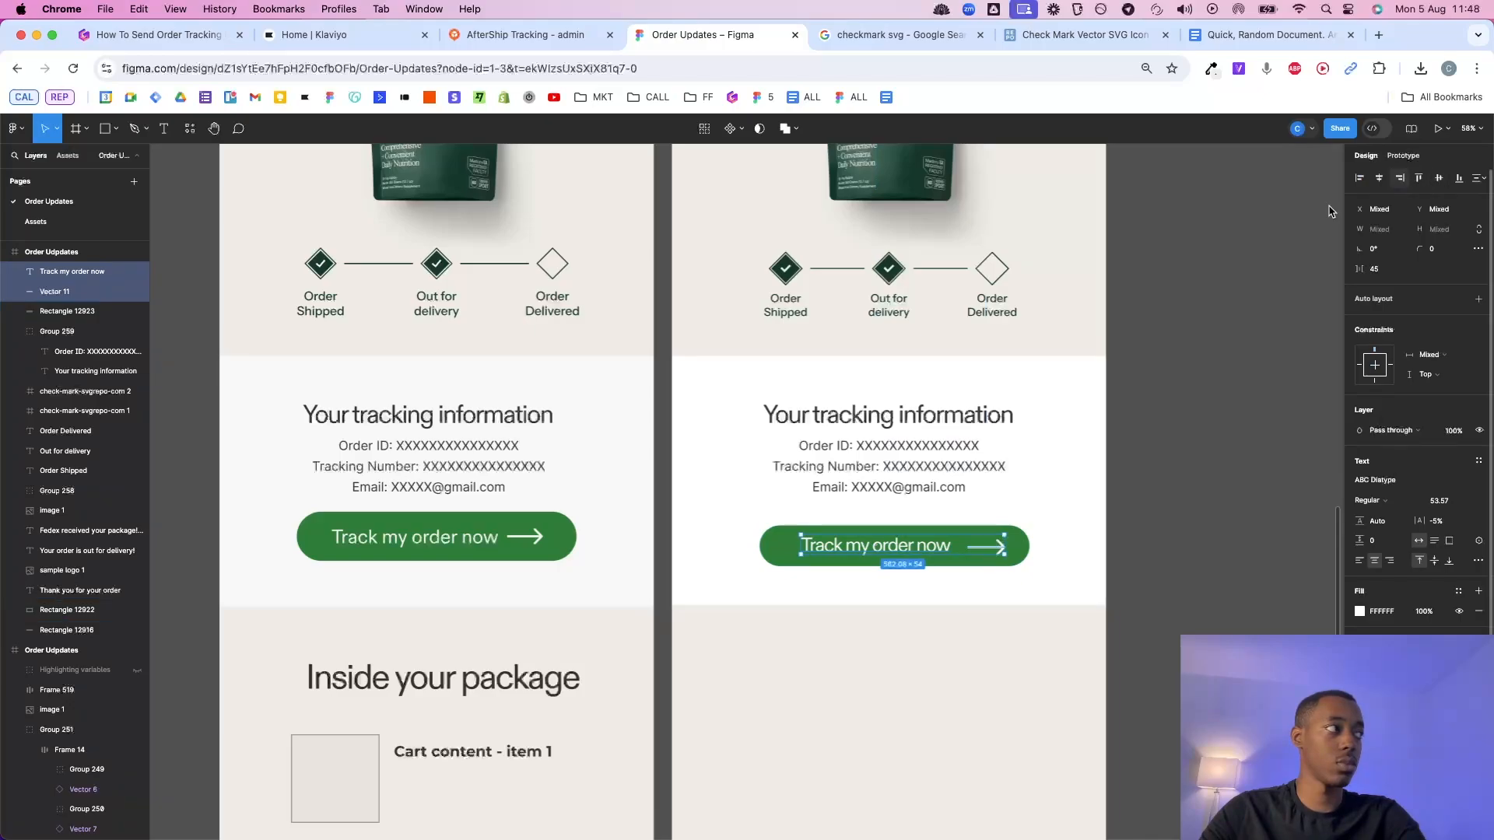
{"action": "left_click", "coordinate": [1084, 509]}
{"action": "left_click_drag", "start_coordinate": [1156, 523], "coordinate": [767, 624]}
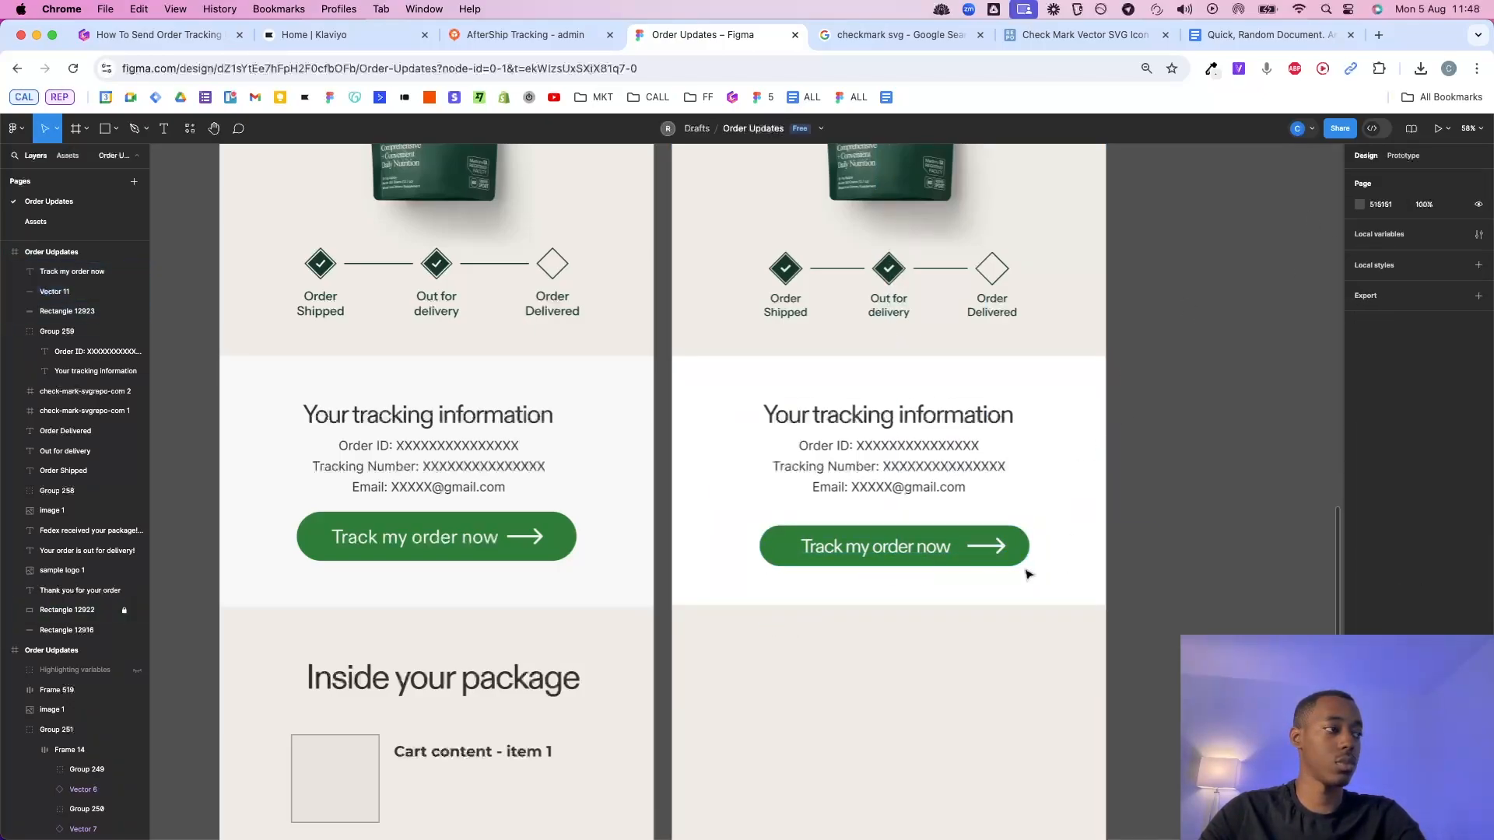
Enlarge the "Track my order now" button label to font size 55.57.
{"action": "scroll", "coordinate": [1024, 573], "scroll_direction": "up", "scroll_amount": 3}
{"action": "left_click", "coordinate": [945, 550]}
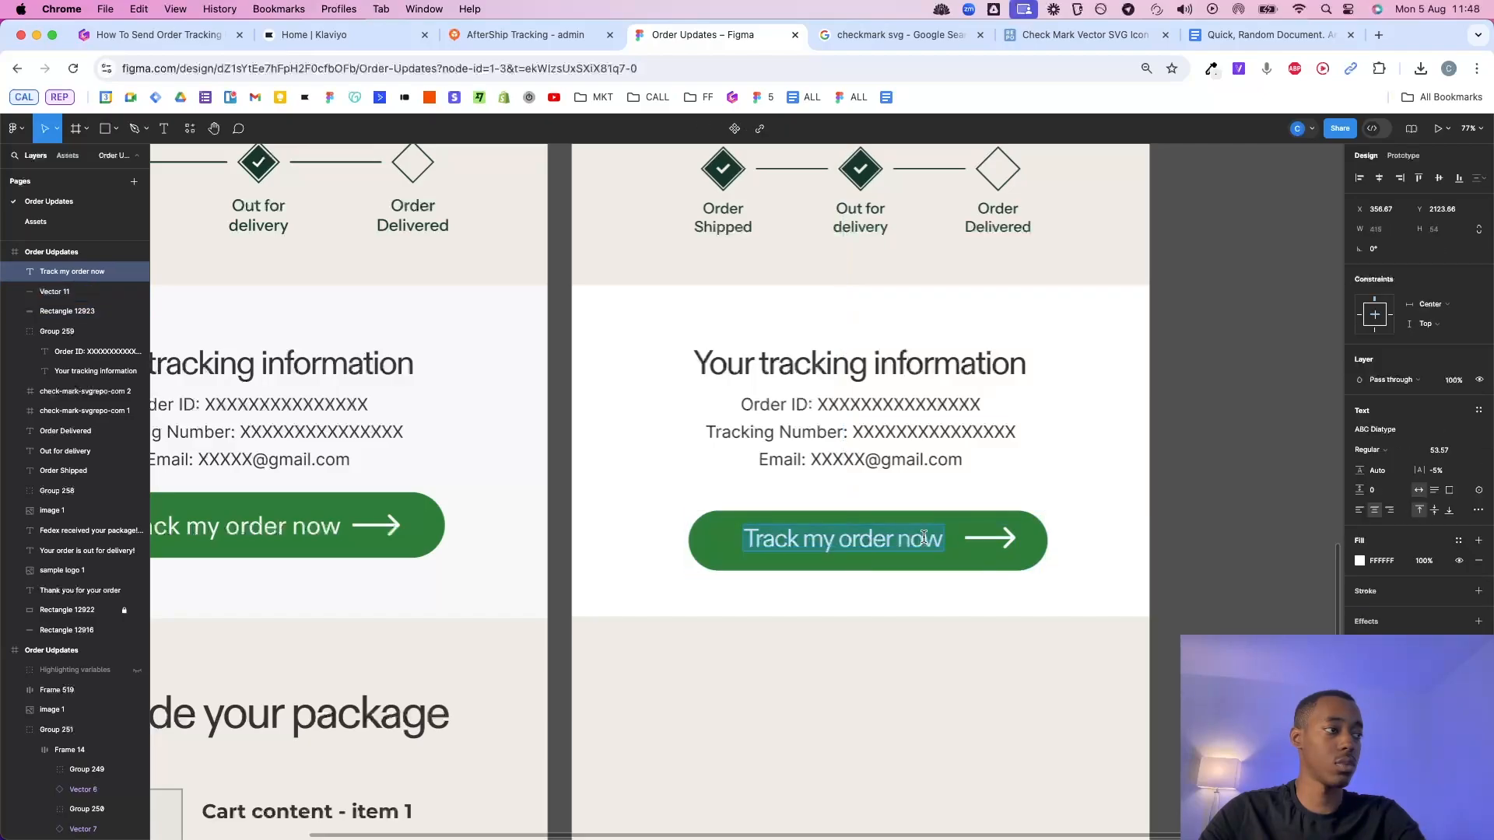
{"action": "key", "text": "super+shift+period"}
{"action": "key", "text": "super+shift+period"}
{"action": "key", "text": "super+shift+period"}
Nudge the button's arrow down to line it up vertically with the label.
{"action": "left_click_drag", "start_coordinate": [924, 541], "coordinate": [982, 548]}
{"action": "scroll", "coordinate": [983, 546], "scroll_direction": "up", "scroll_amount": 10}
{"action": "key", "text": "Down"}
{"action": "key", "text": "Down"}
{"action": "key", "text": "Down"}
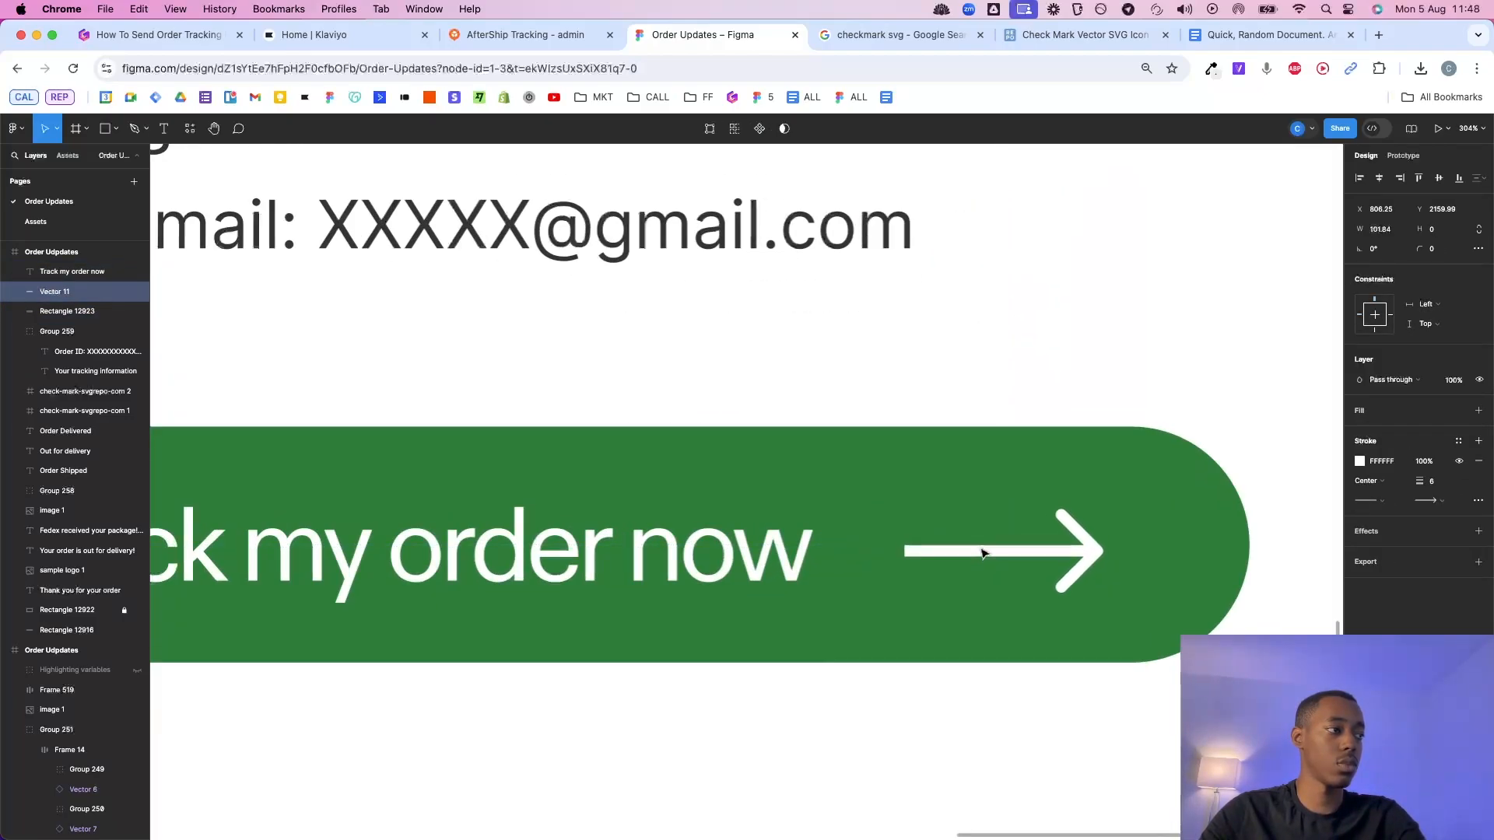
{"action": "key", "text": "Up"}
{"action": "scroll", "coordinate": [982, 547], "scroll_direction": "down", "scroll_amount": 12}
{"action": "left_click", "coordinate": [978, 637]}
{"action": "left_click", "coordinate": [939, 595]}
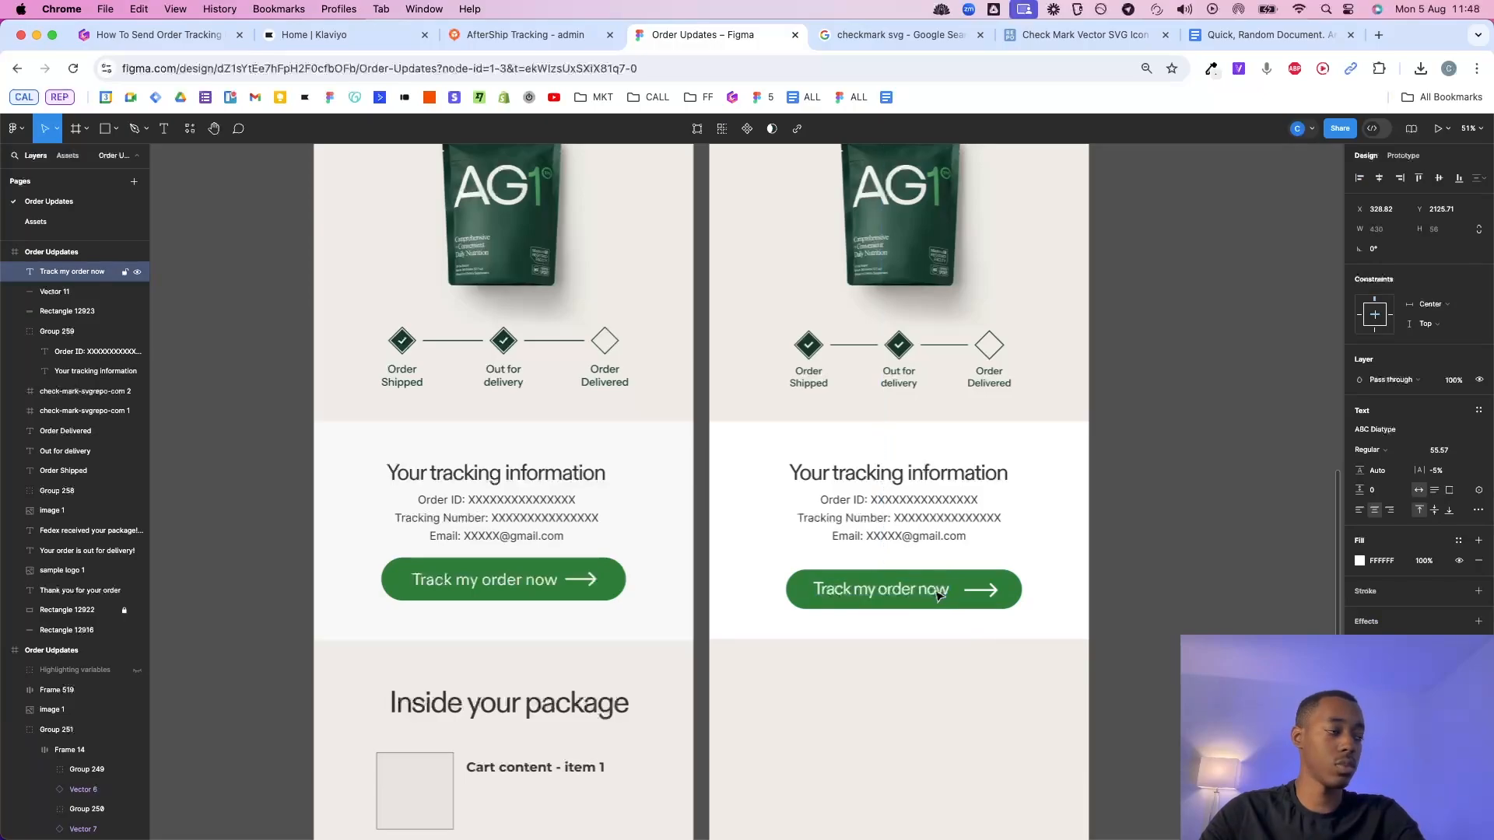
Move the whole "Track my order now" button, with its label and arrow, slightly up towards the tracking details.
{"action": "left_click", "coordinate": [935, 644]}
{"action": "left_click_drag", "start_coordinate": [836, 670], "coordinate": [1015, 561]}
{"action": "left_click_drag", "start_coordinate": [948, 599], "coordinate": [947, 590]}
{"action": "left_click", "coordinate": [939, 641]}
{"action": "scroll", "coordinate": [940, 642], "scroll_direction": "down", "scroll_amount": 5}
{"action": "scroll", "coordinate": [939, 639], "scroll_direction": "down", "scroll_amount": 3}
Copy the "Inside your package" heading from the reference email to the beige section below the tracking information.
{"action": "double_click", "coordinate": [898, 276]}
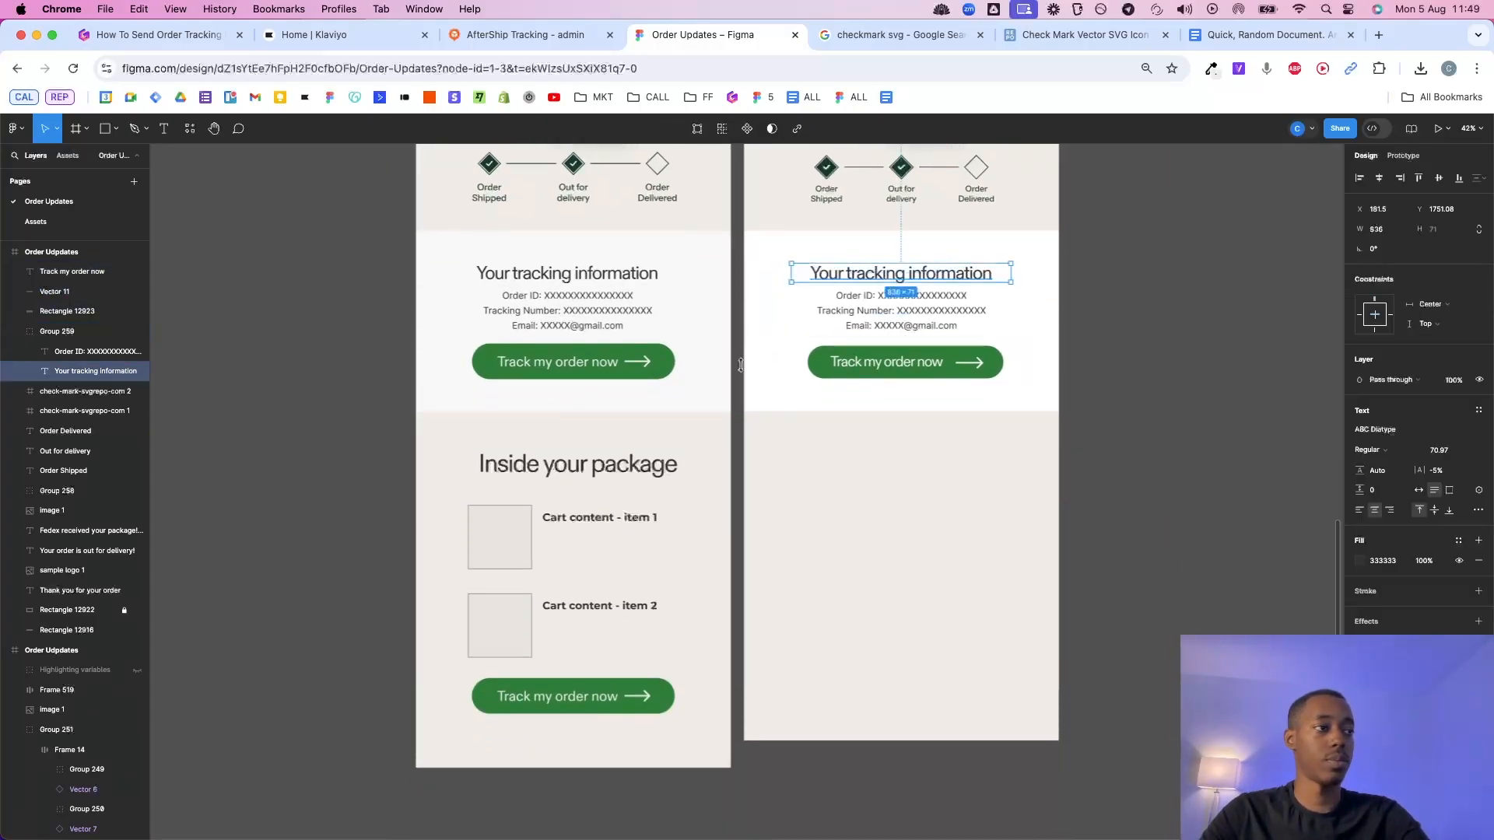
{"action": "left_click_drag", "start_coordinate": [566, 473], "coordinate": [887, 475]}
{"action": "left_click", "coordinate": [879, 507]}
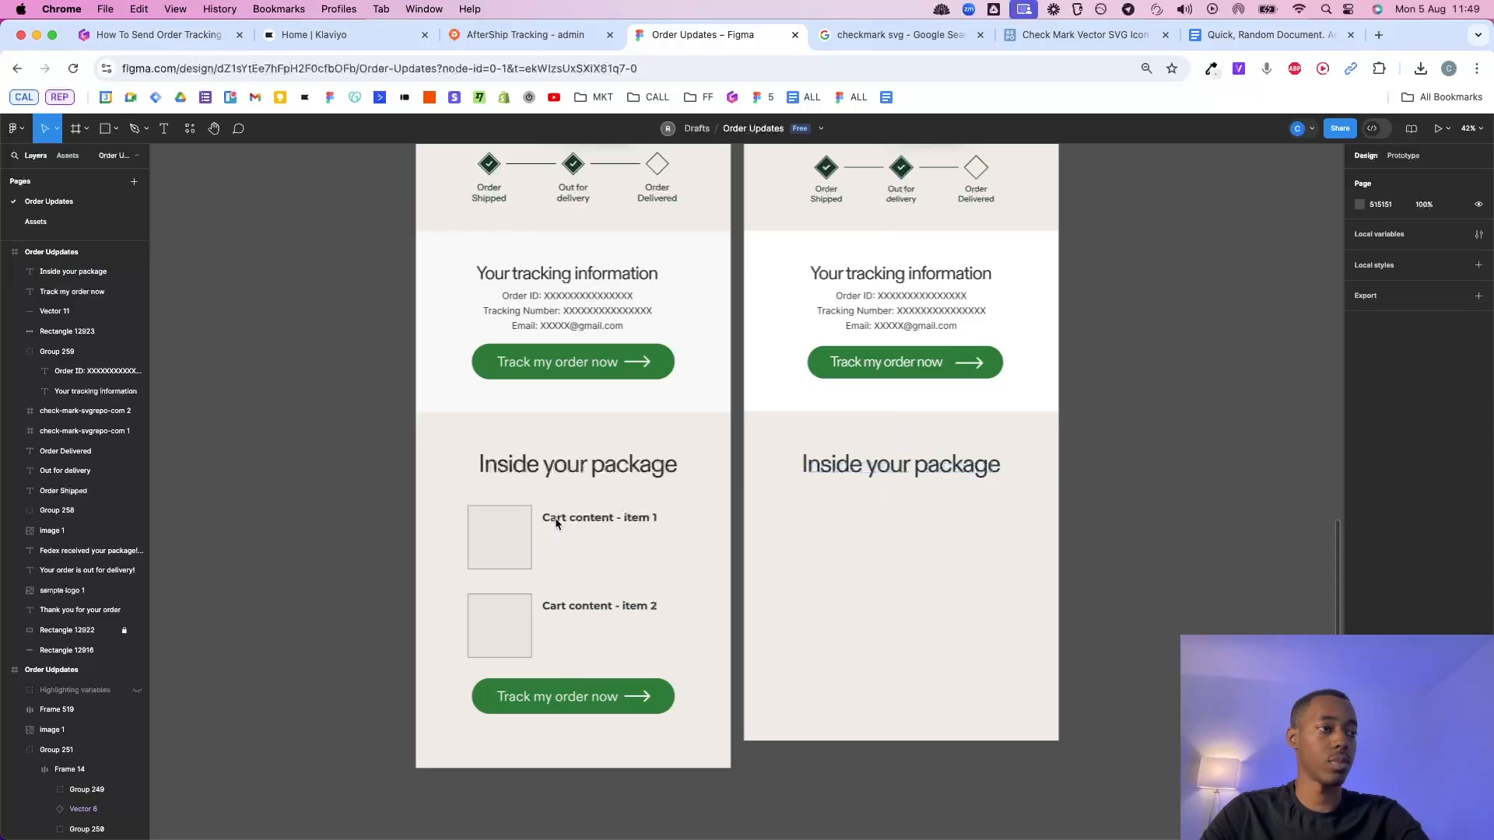
Duplicate the green "Track my order now" button with its label and arrow to the lower end of the beige section.
{"action": "left_click", "coordinate": [578, 702]}
{"action": "left_click", "coordinate": [887, 362]}
{"action": "left_click_drag", "start_coordinate": [1065, 370], "coordinate": [796, 339]}
{"action": "left_click_drag", "start_coordinate": [885, 363], "coordinate": [886, 685]}
{"action": "left_click", "coordinate": [884, 591]}
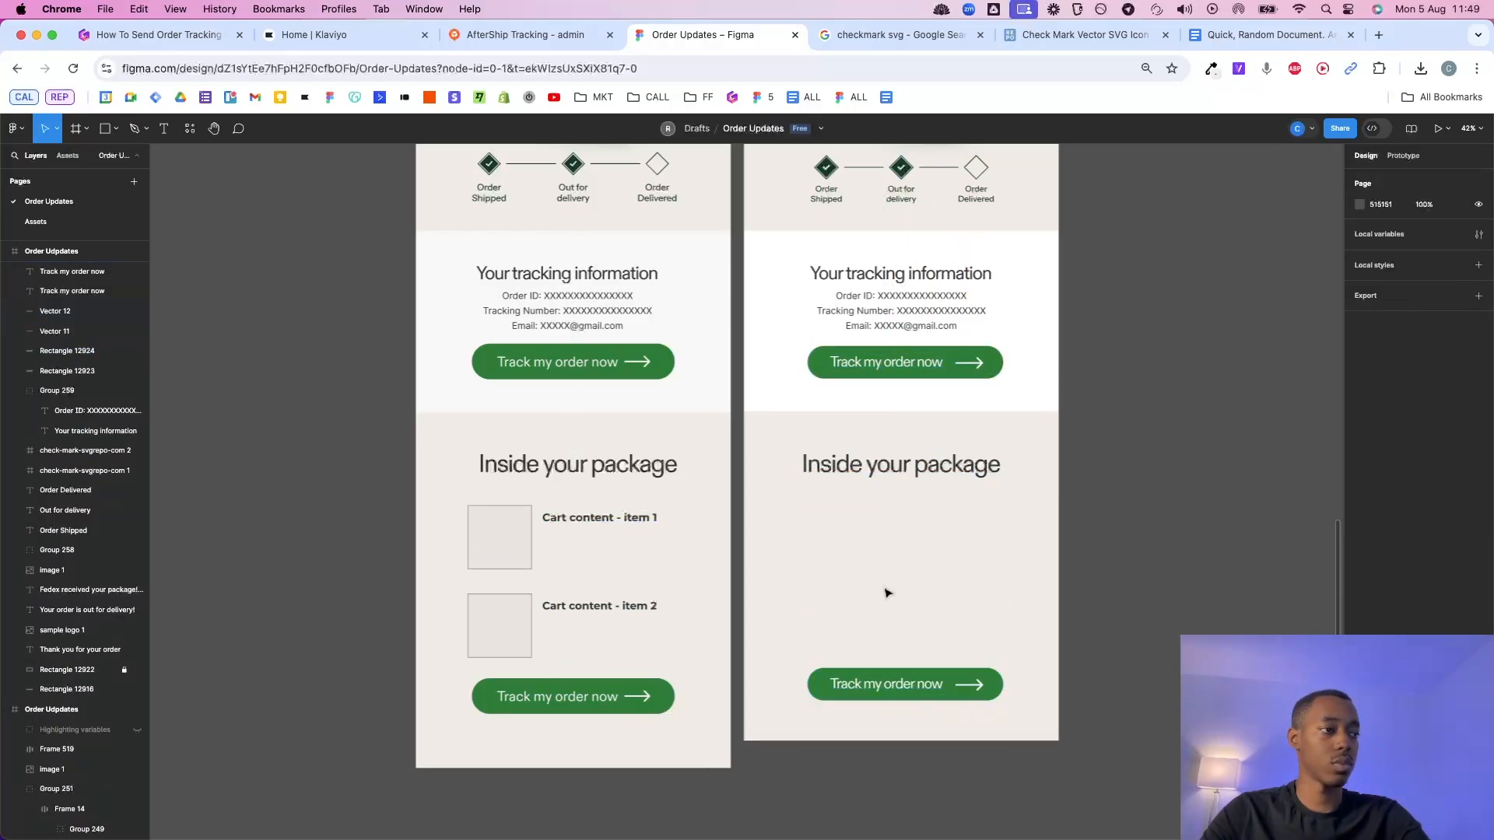
Compare the recreated email with the reference and examine the carrier name and delivery address in the intro text.
{"action": "scroll", "coordinate": [887, 594], "scroll_direction": "up", "scroll_amount": 13}
{"action": "scroll", "coordinate": [482, 441], "scroll_direction": "down", "scroll_amount": 5}
{"action": "scroll", "coordinate": [483, 441], "scroll_direction": "up", "scroll_amount": 1}
{"action": "scroll", "coordinate": [2, 344], "scroll_direction": "up", "scroll_amount": 1}
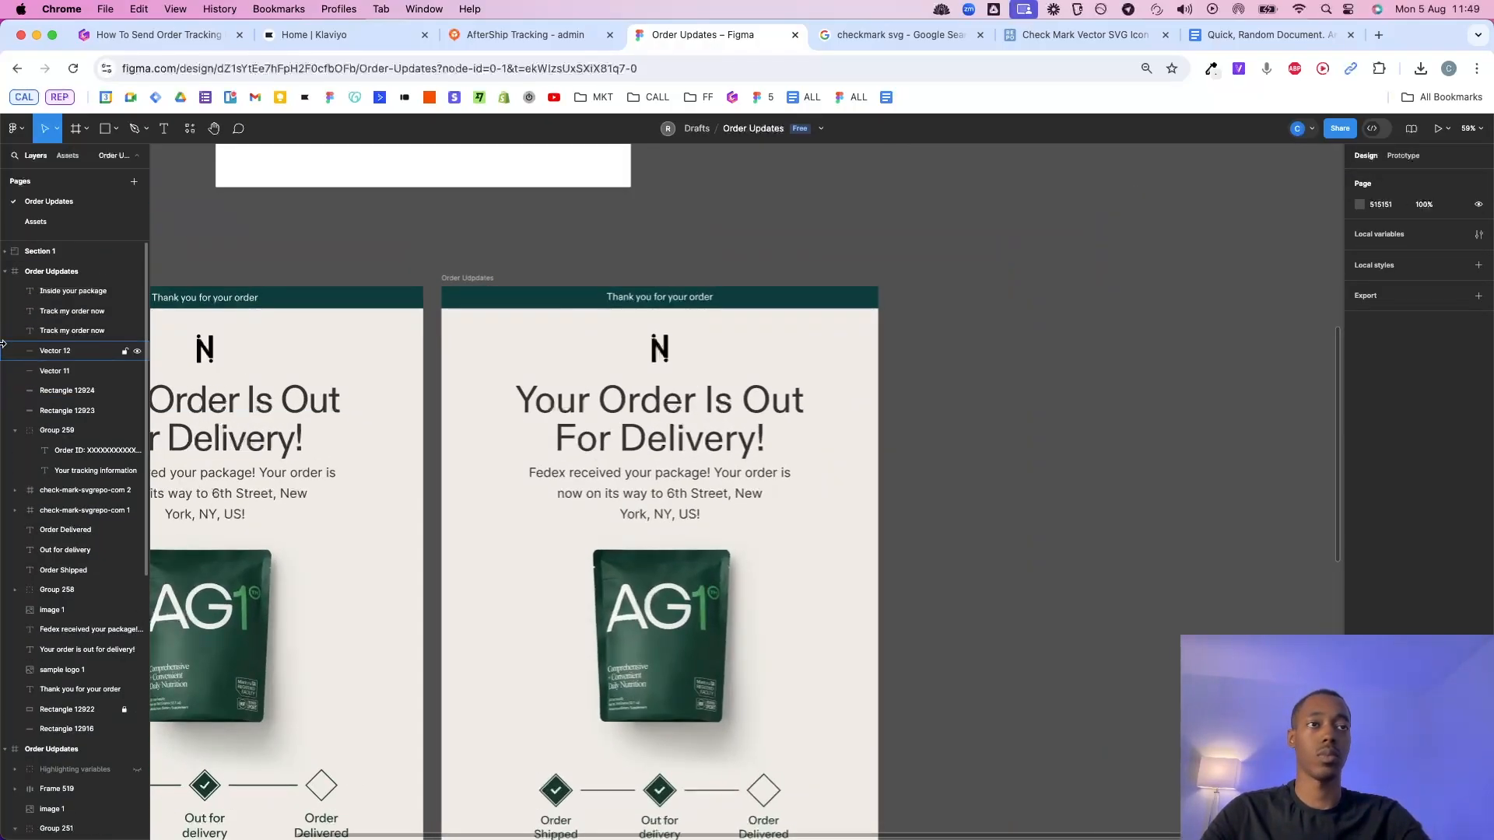
{"action": "left_click", "coordinate": [5, 272]}
{"action": "scroll", "coordinate": [931, 492], "scroll_direction": "left", "scroll_amount": 2}
{"action": "scroll", "coordinate": [931, 491], "scroll_direction": "down", "scroll_amount": 1}
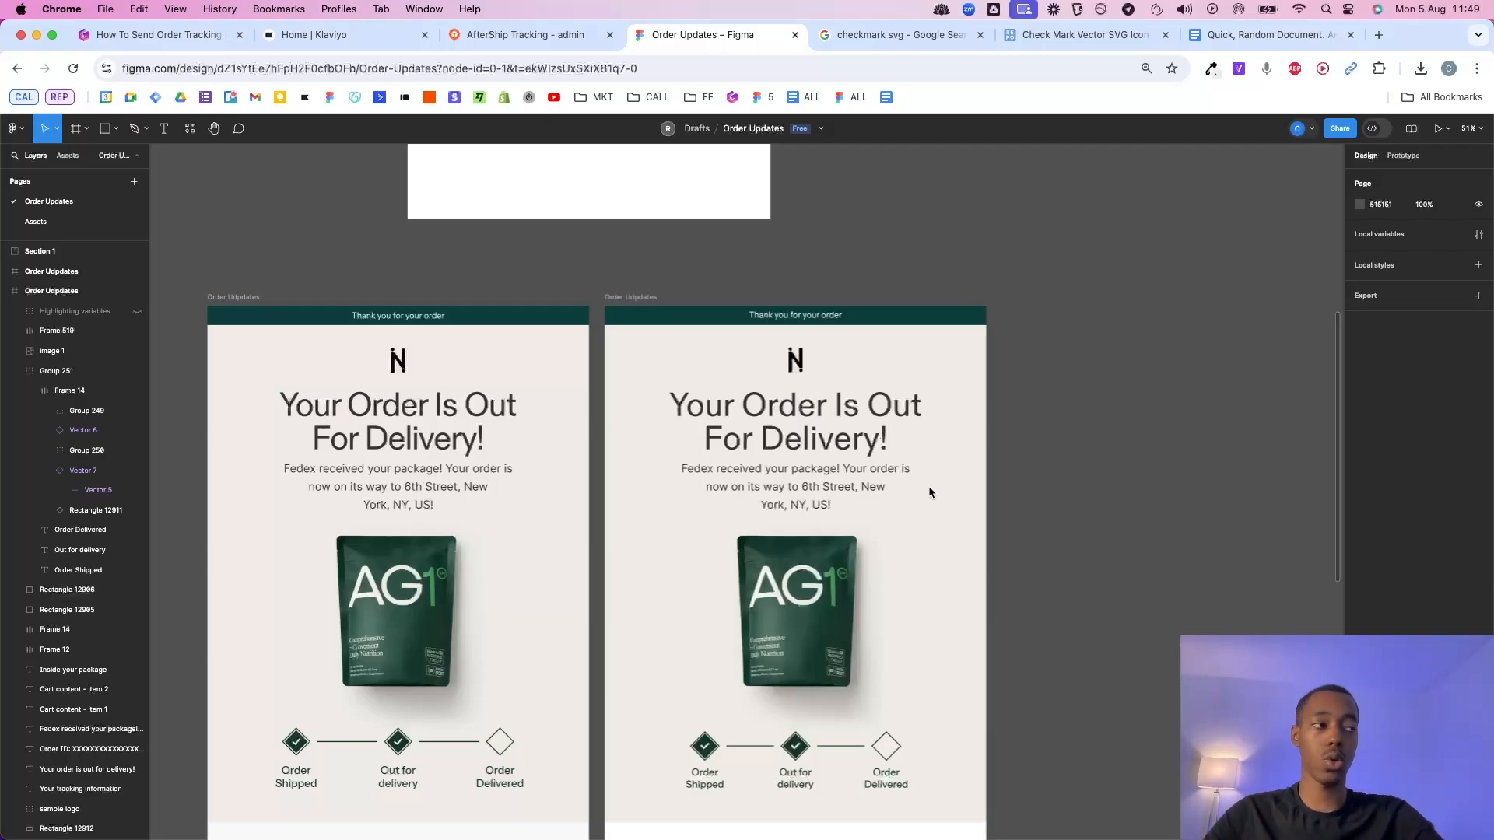
{"action": "scroll", "coordinate": [818, 483], "scroll_direction": "up", "scroll_amount": 5}
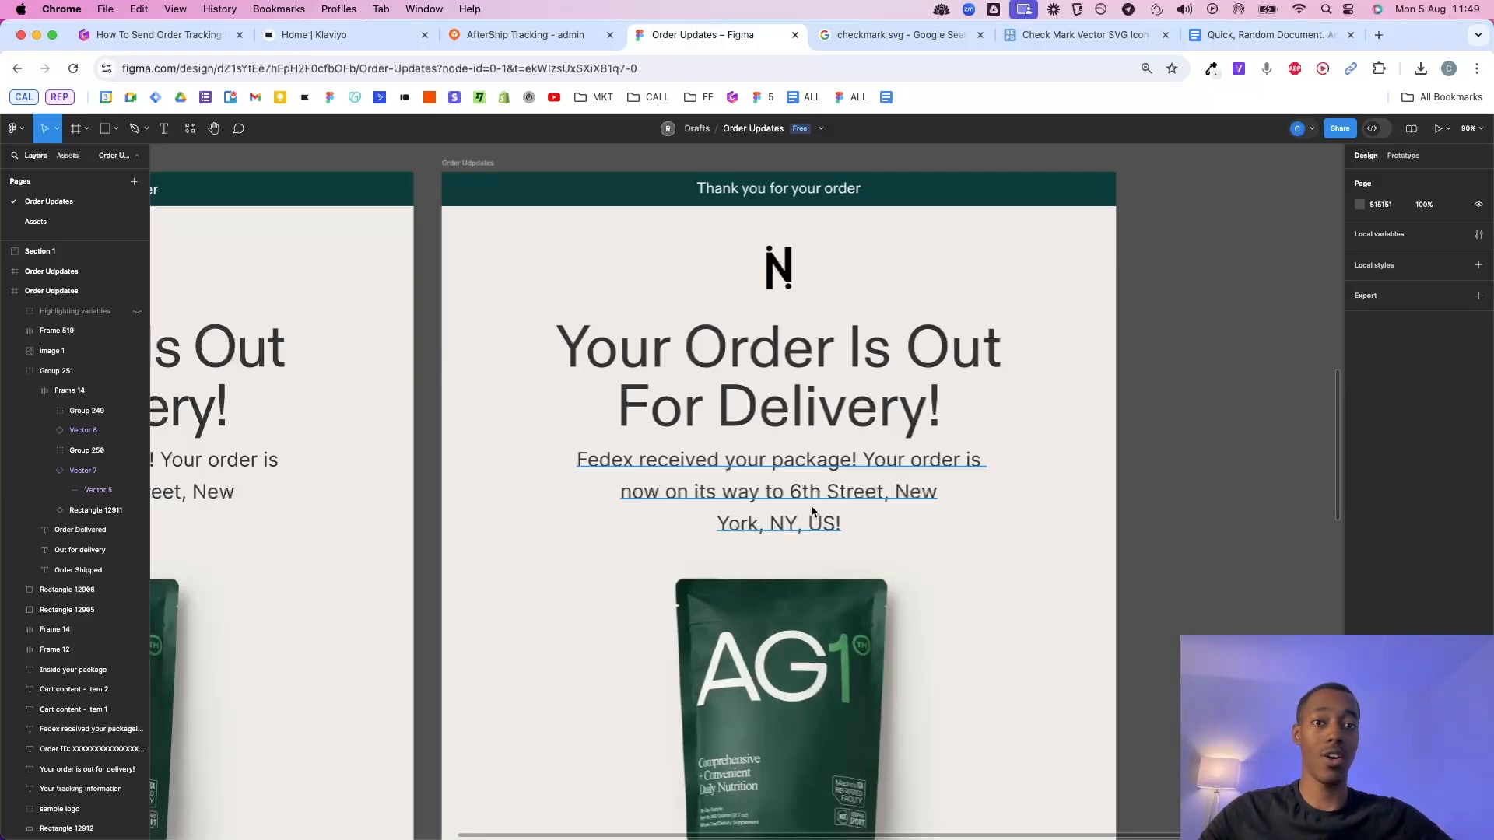
{"action": "double_click", "coordinate": [773, 493]}
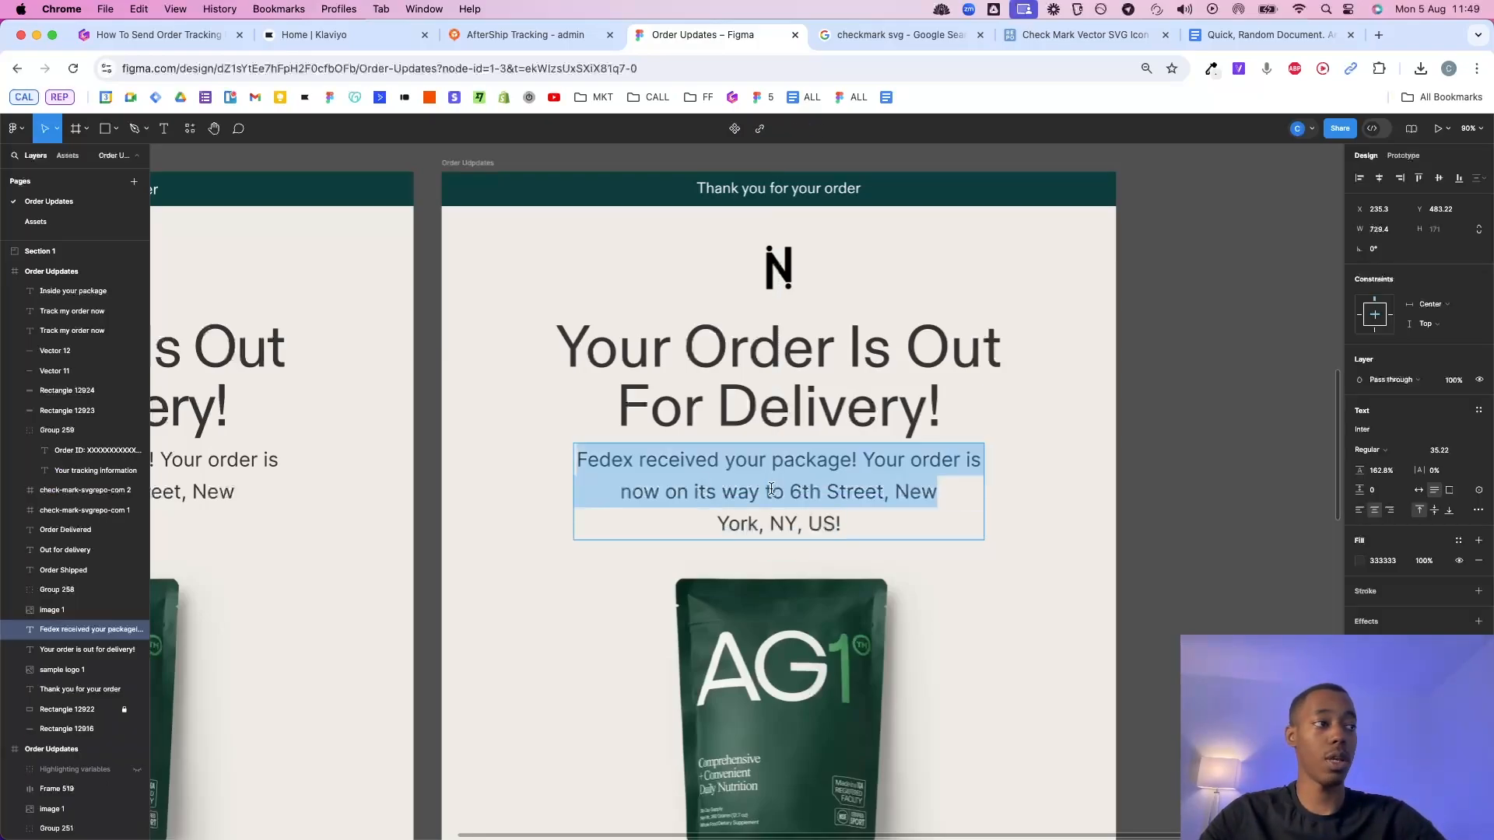
{"action": "left_click", "coordinate": [620, 465]}
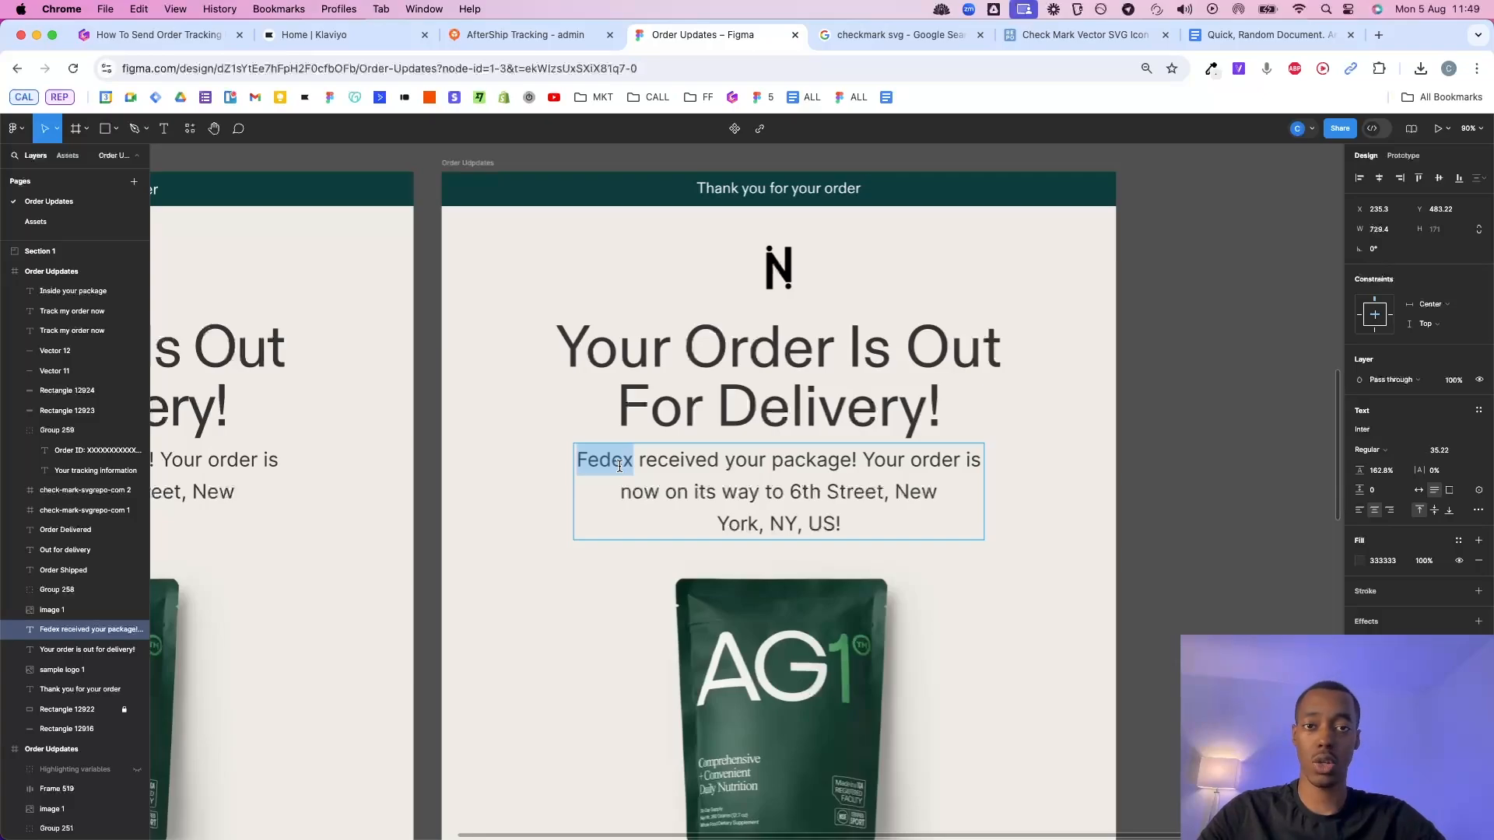
{"action": "key", "text": "Escape"}
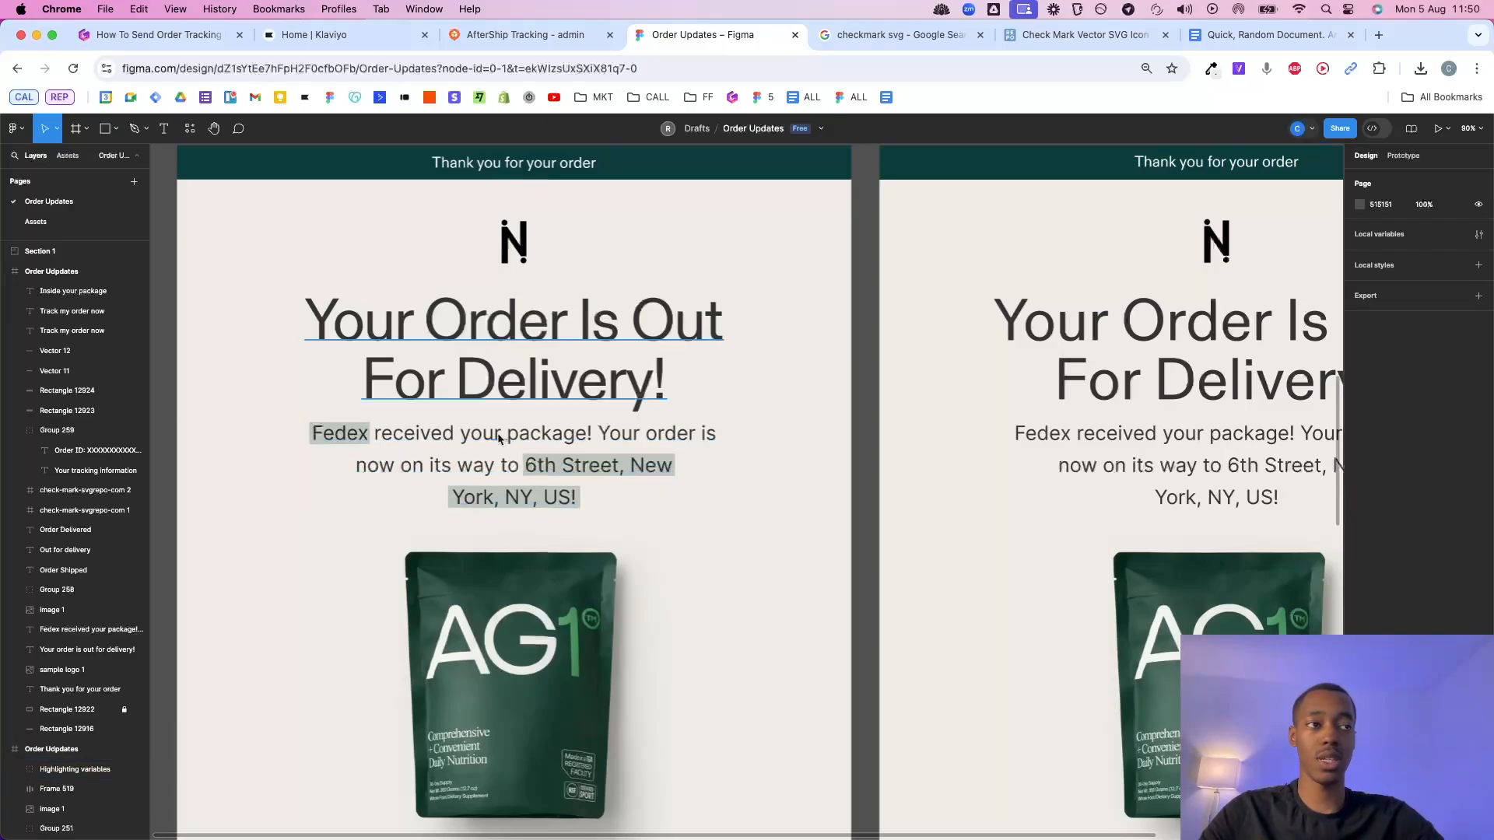
{"action": "scroll", "coordinate": [718, 500], "scroll_direction": "down", "scroll_amount": 1}
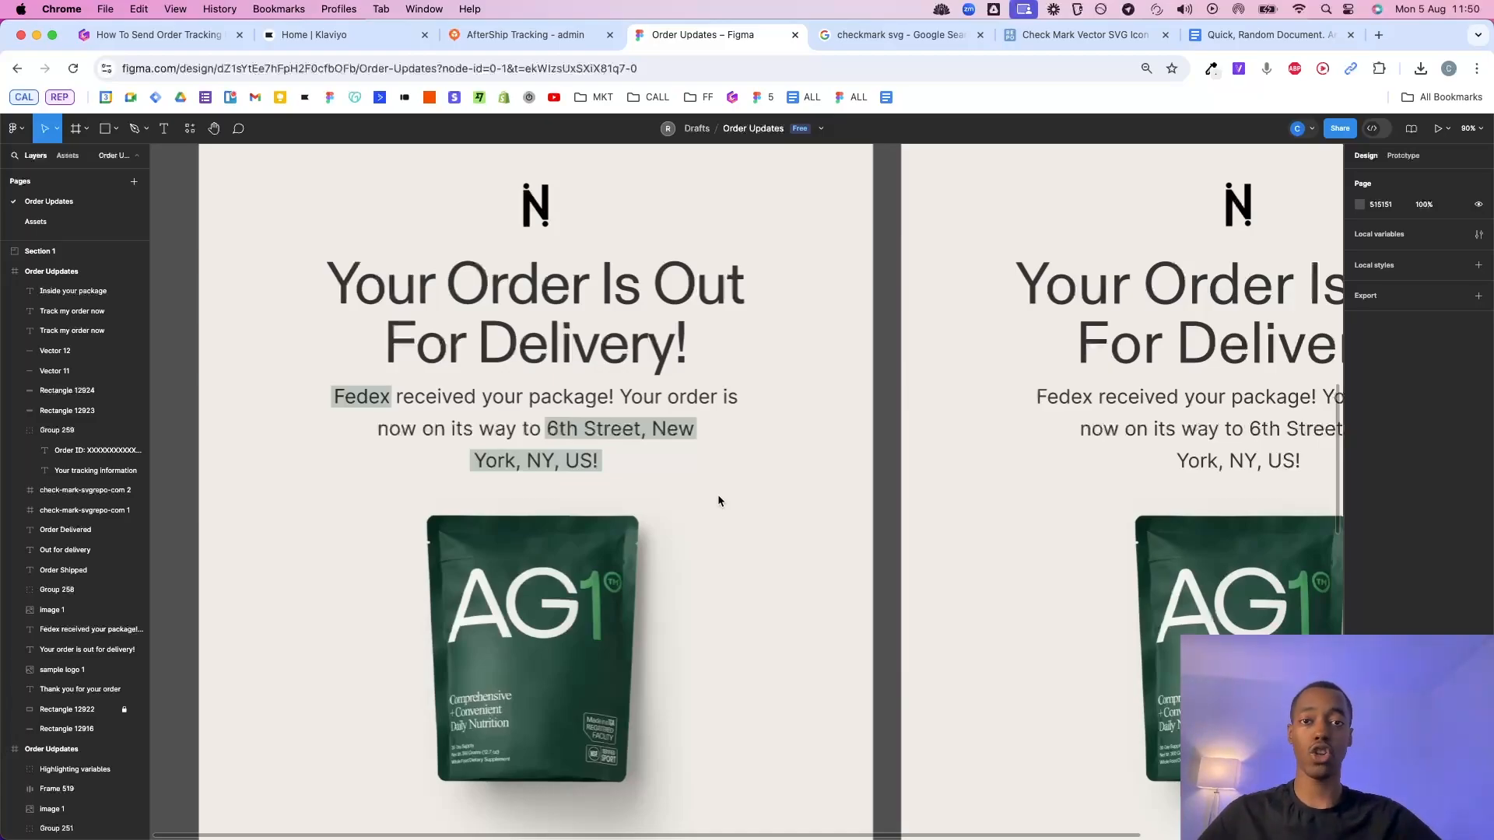
Examine the order ID, tracking number and email lines in the reference email's tracking information.
{"action": "scroll", "coordinate": [717, 493], "scroll_direction": "down", "scroll_amount": 10}
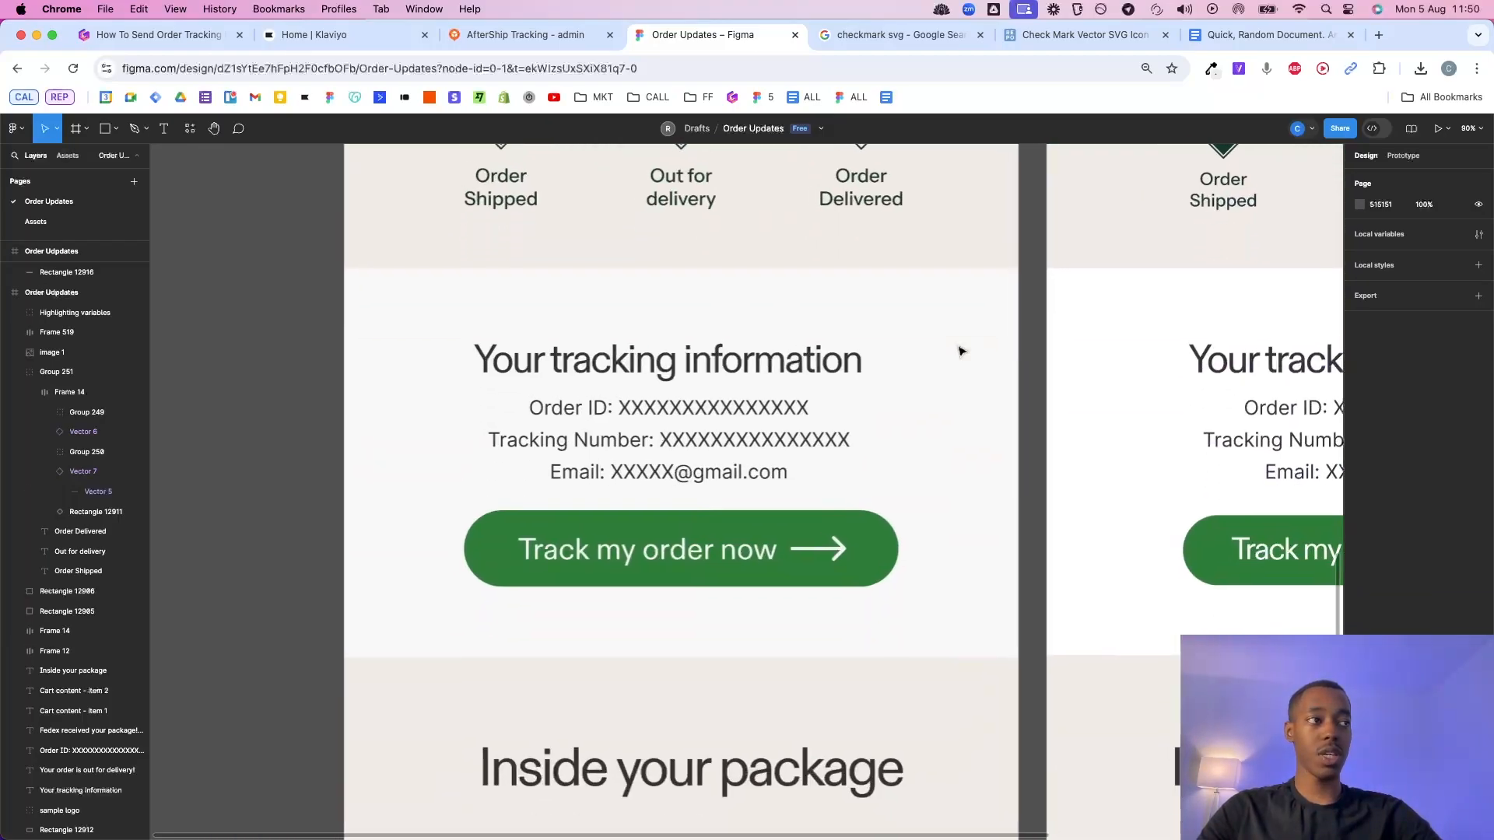
{"action": "double_click", "coordinate": [652, 420]}
{"action": "left_click", "coordinate": [711, 441]}
{"action": "triple_click", "coordinate": [710, 440]}
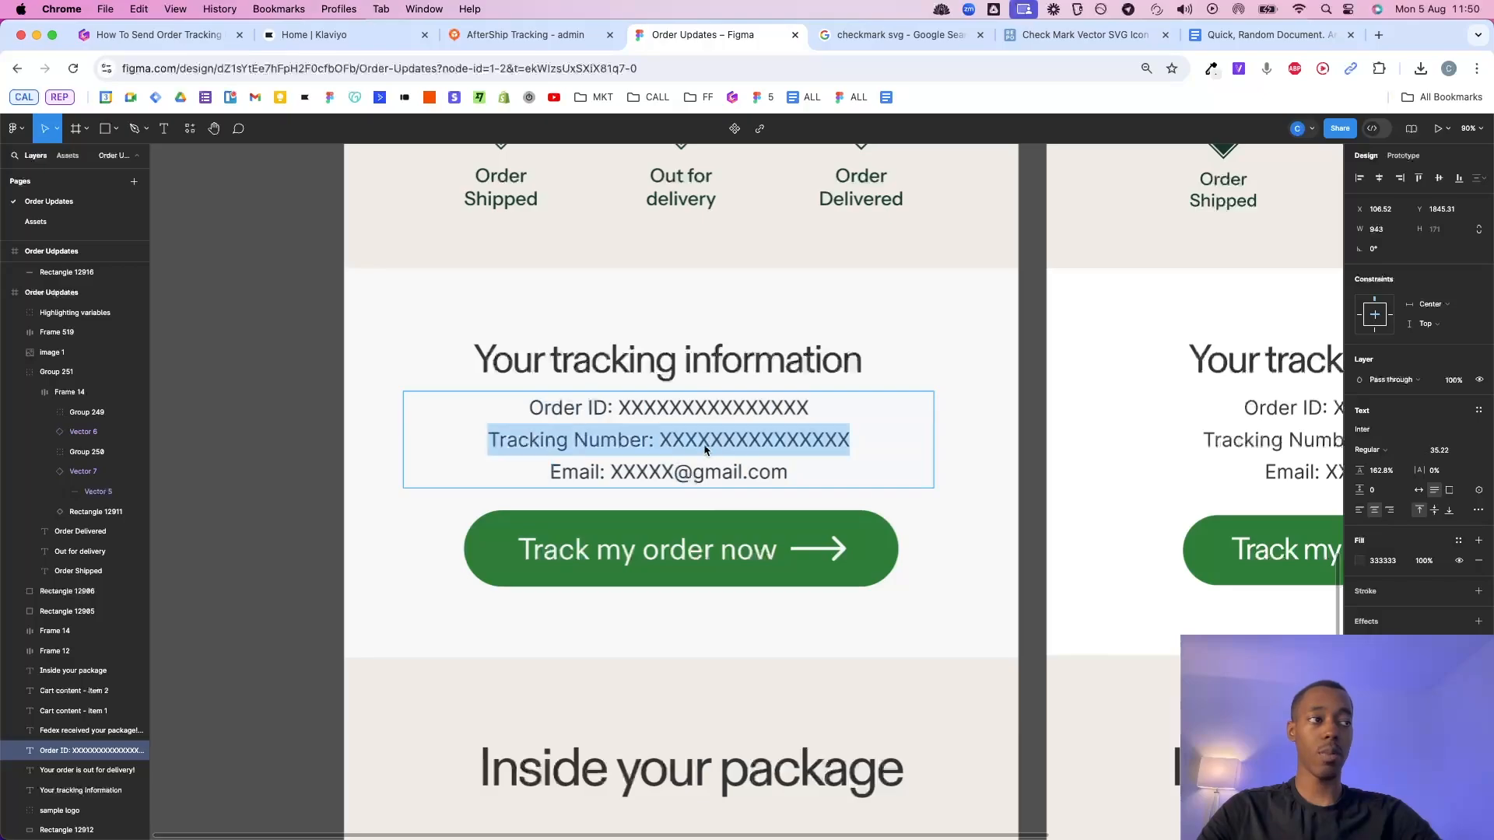
{"action": "left_click", "coordinate": [649, 469]}
{"action": "left_click_drag", "start_coordinate": [600, 465], "coordinate": [835, 465]}
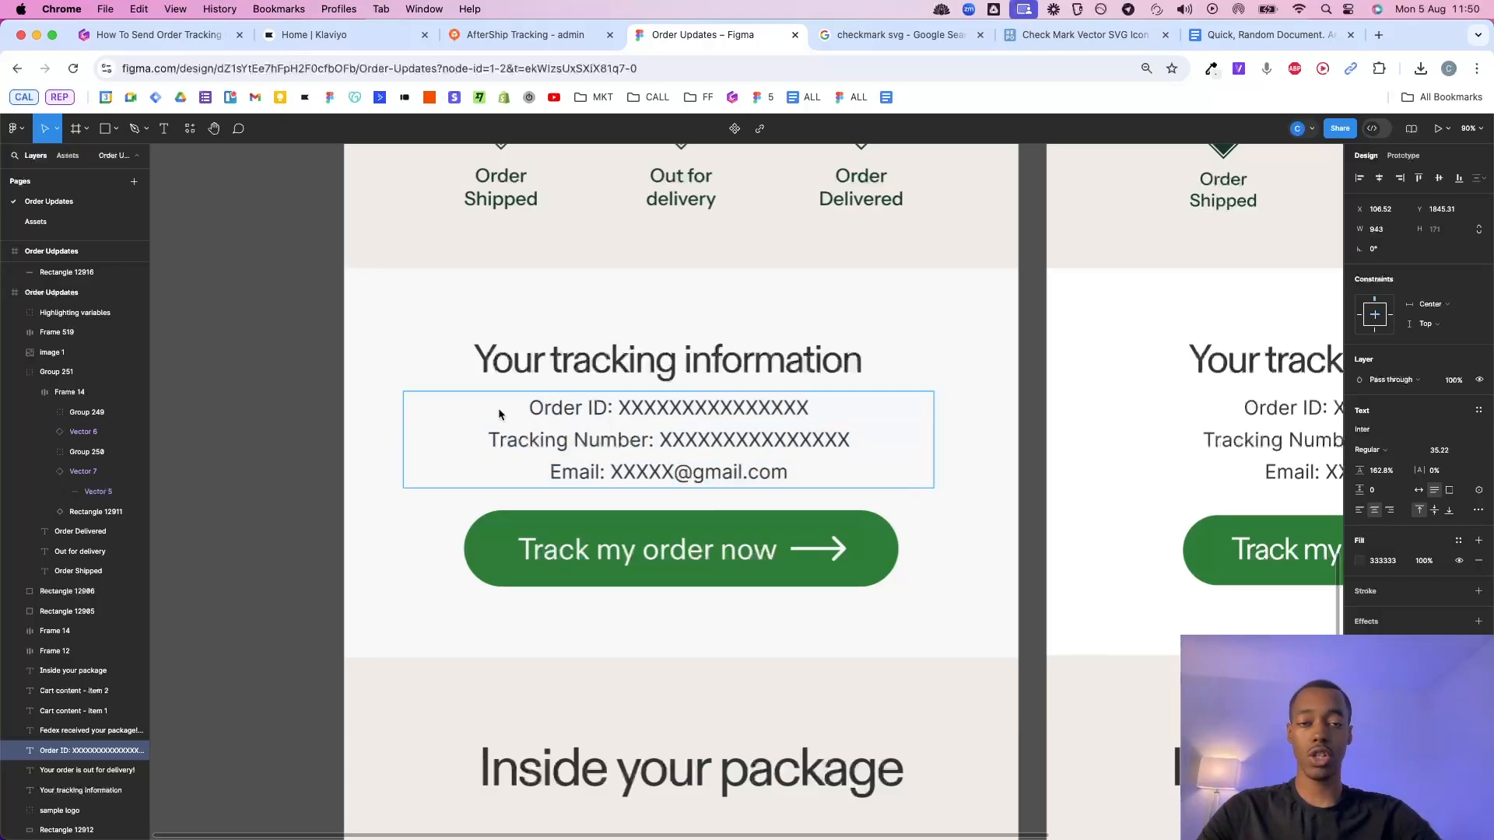
{"action": "key", "text": "Escape"}
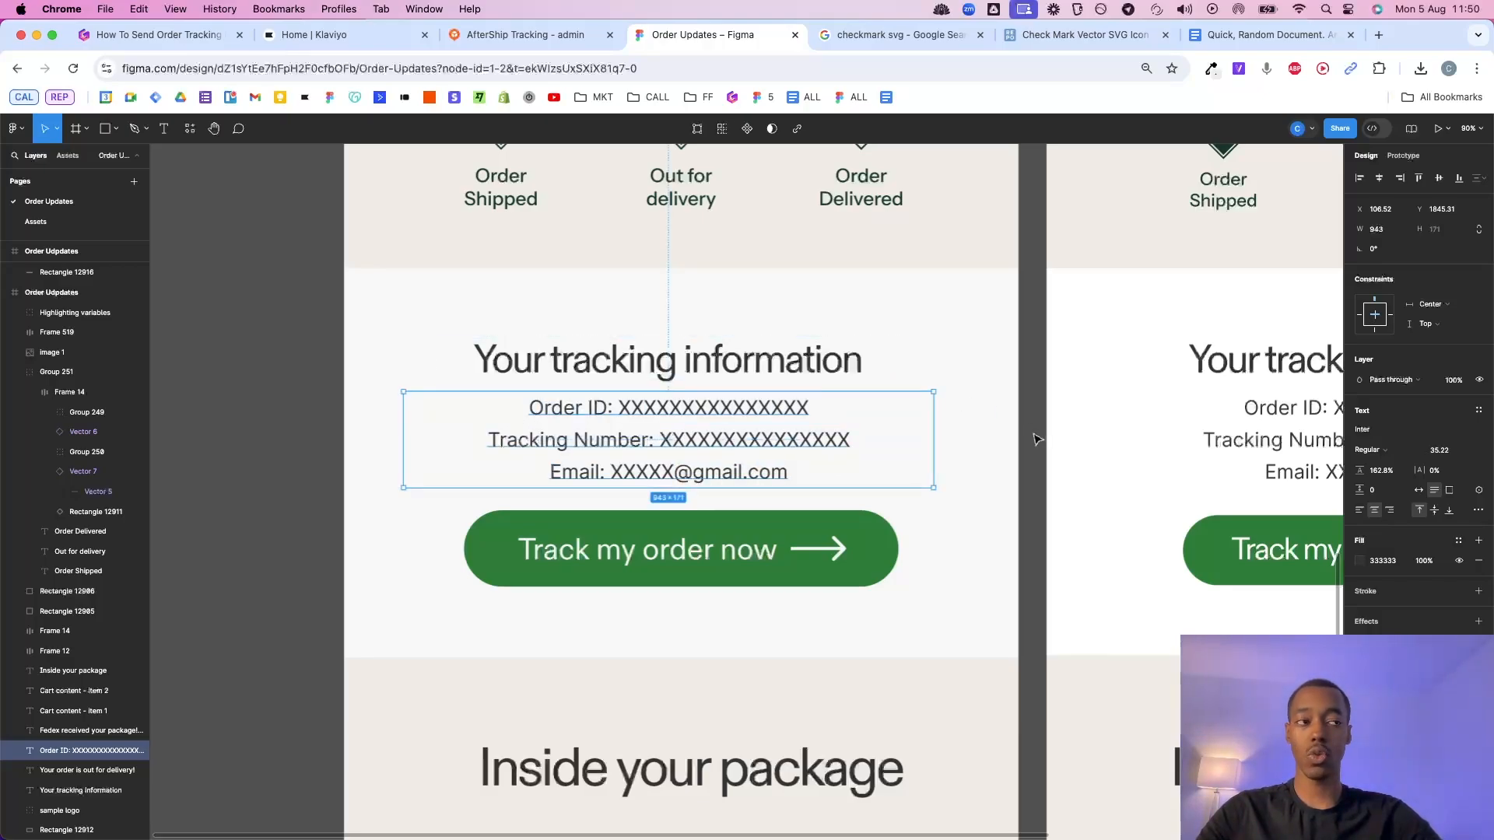
{"action": "left_click", "coordinate": [1035, 439]}
Examine the two cart content items under "Inside your package" in the reference email.
{"action": "scroll", "coordinate": [730, 428], "scroll_direction": "down", "scroll_amount": 6}
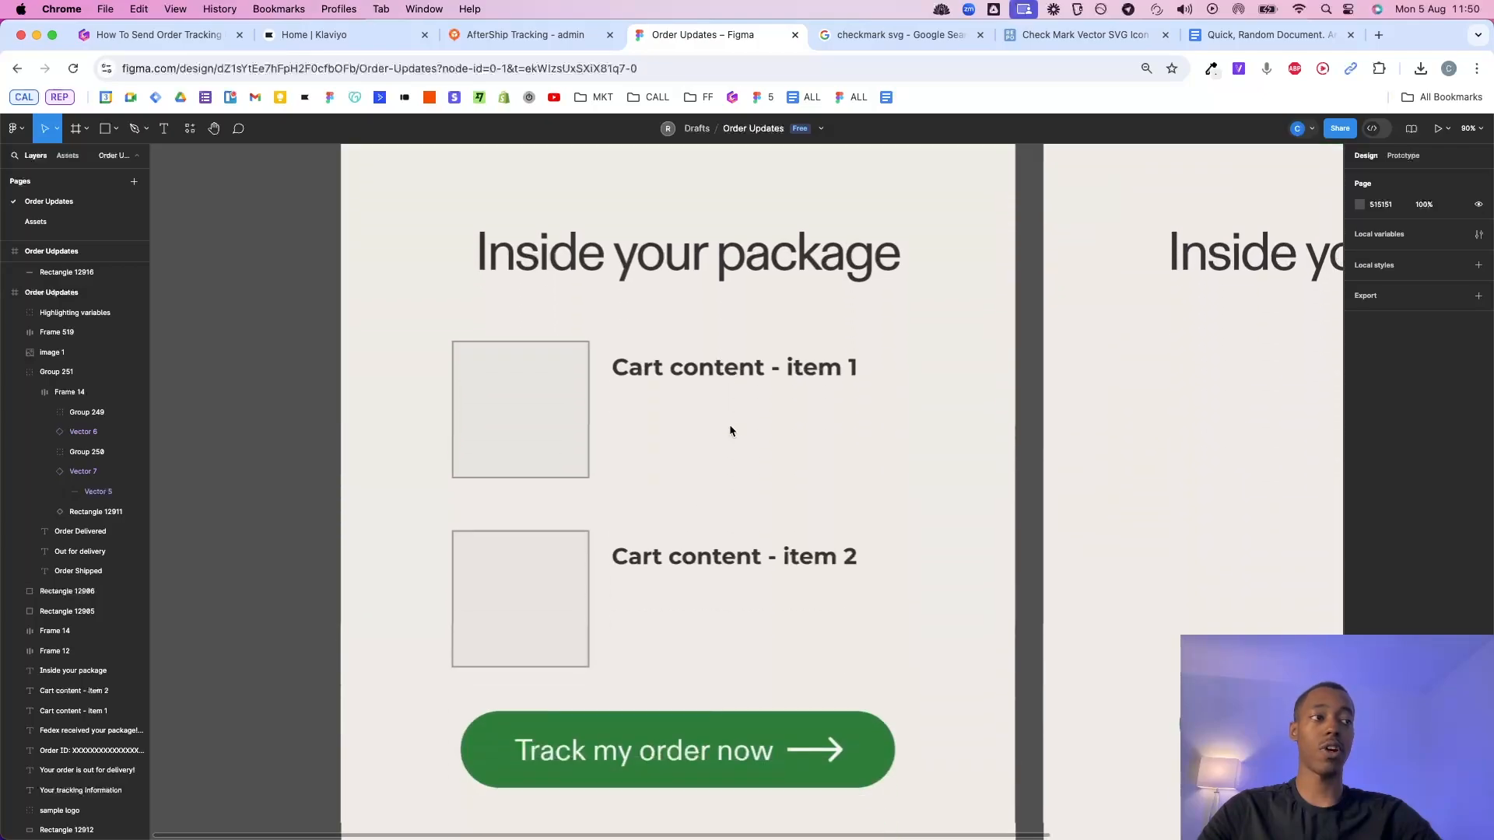
{"action": "scroll", "coordinate": [730, 423], "scroll_direction": "down", "scroll_amount": 3}
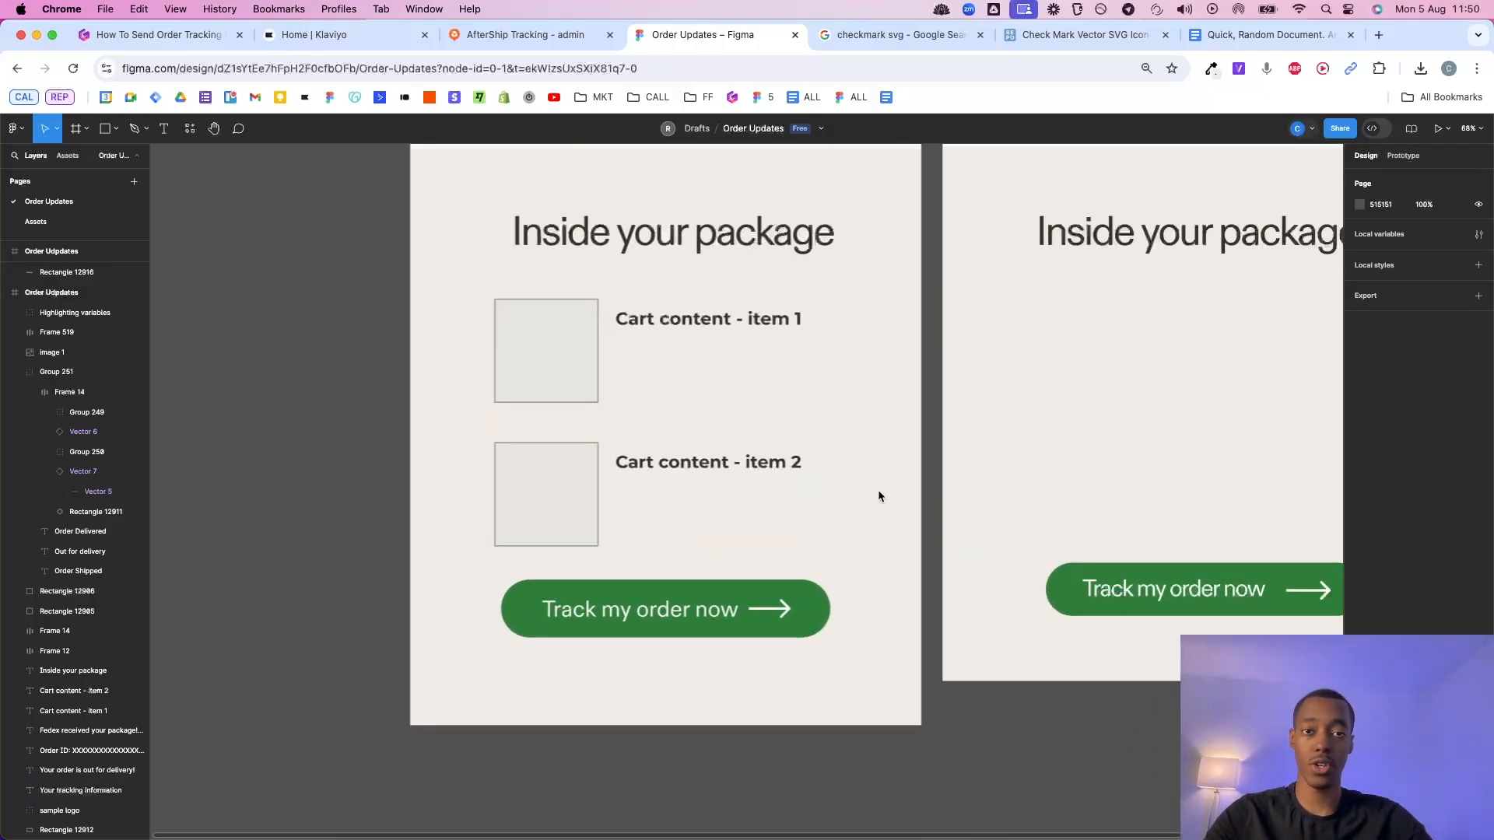
{"action": "left_click_drag", "start_coordinate": [386, 321], "coordinate": [859, 500]}
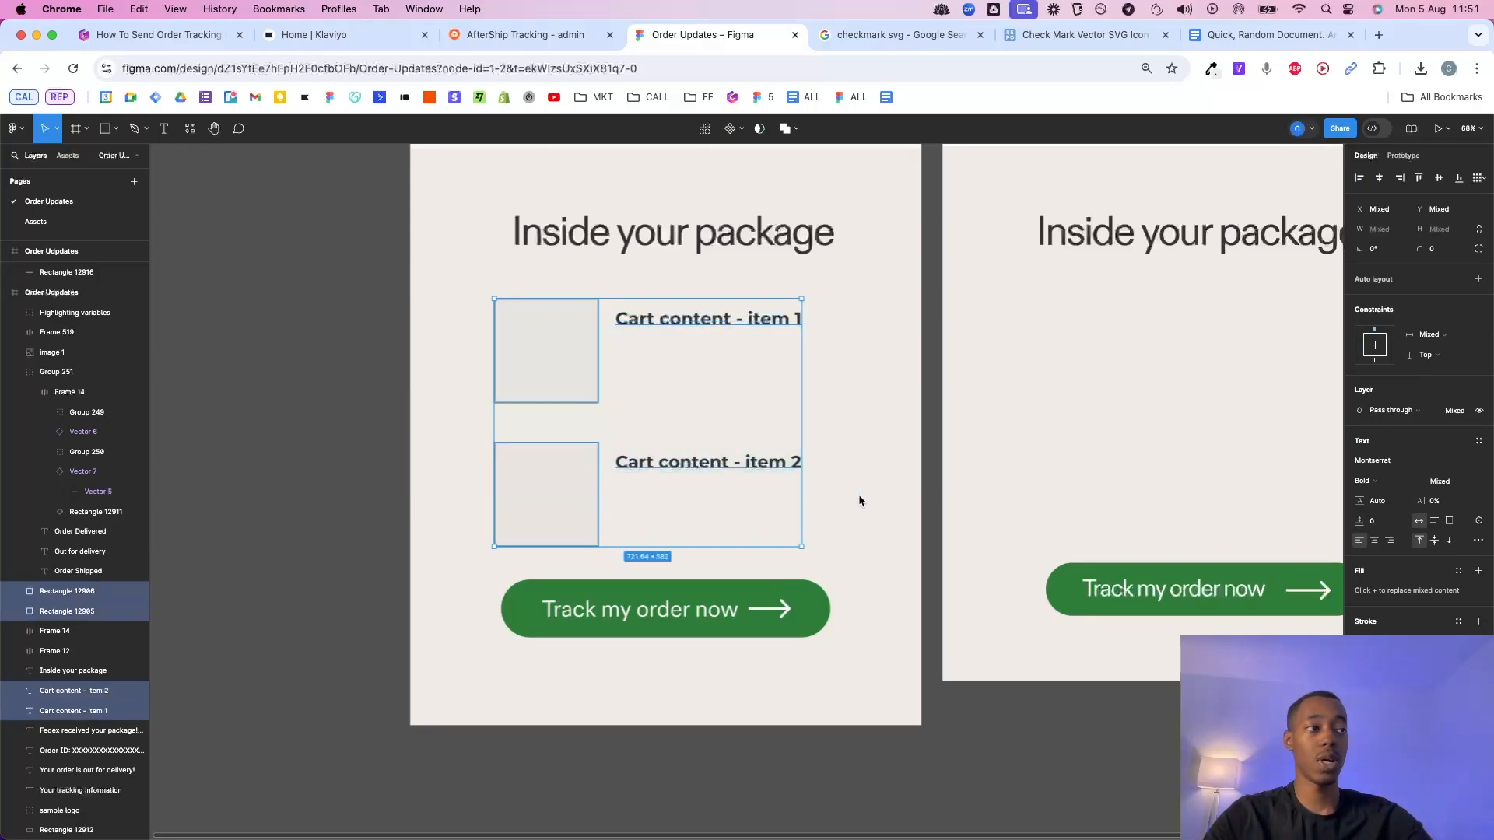
{"action": "left_click", "coordinate": [859, 501]}
{"action": "scroll", "coordinate": [957, 404], "scroll_direction": "down", "scroll_amount": 3}
{"action": "scroll", "coordinate": [956, 398], "scroll_direction": "up", "scroll_amount": 3}
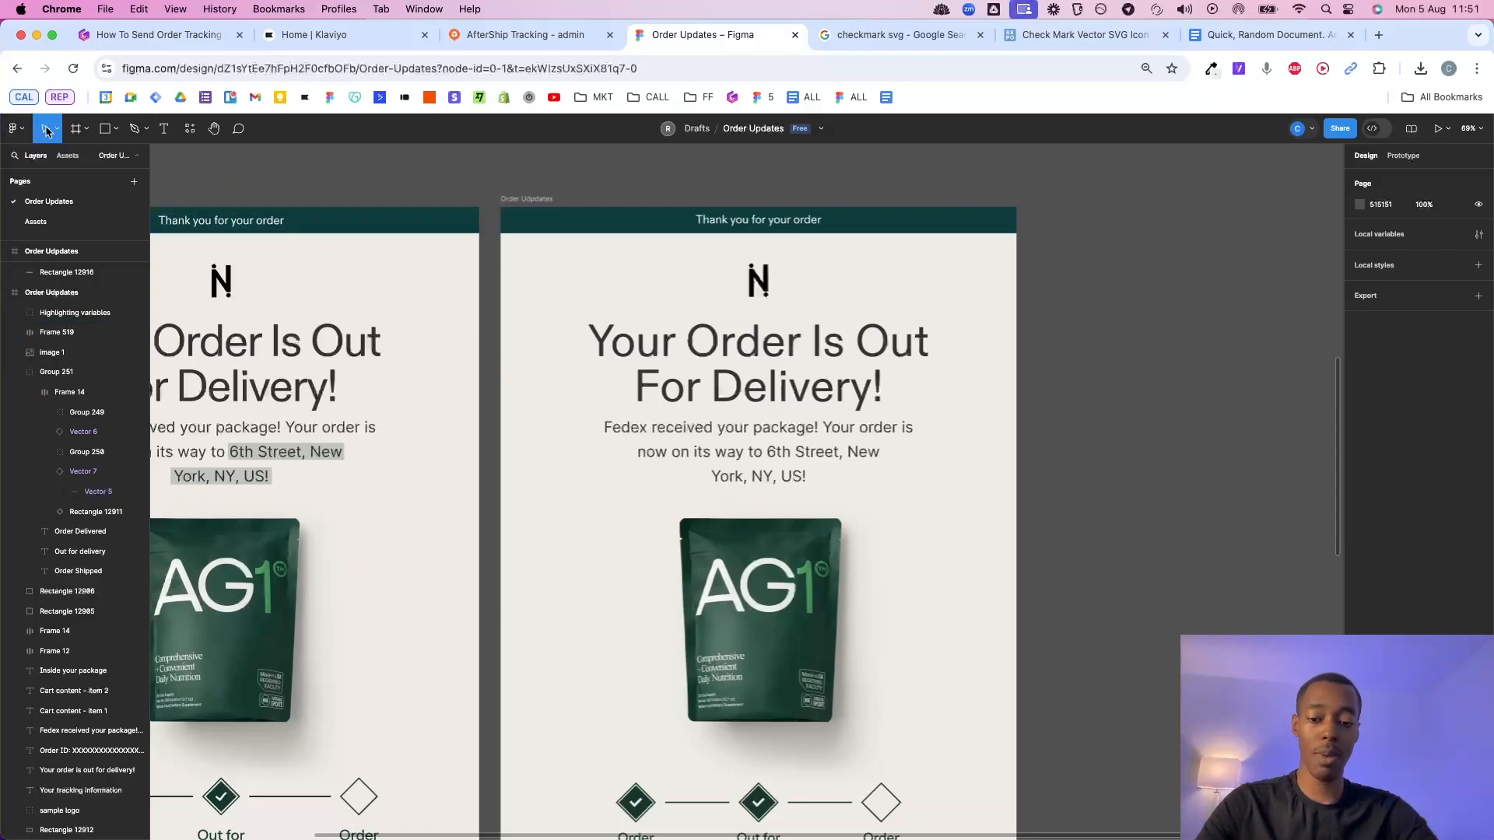
Draw a 1200 by about 483 slice over the email's banner, logo and title, ending above the delivery text.
{"action": "key", "text": "s"}
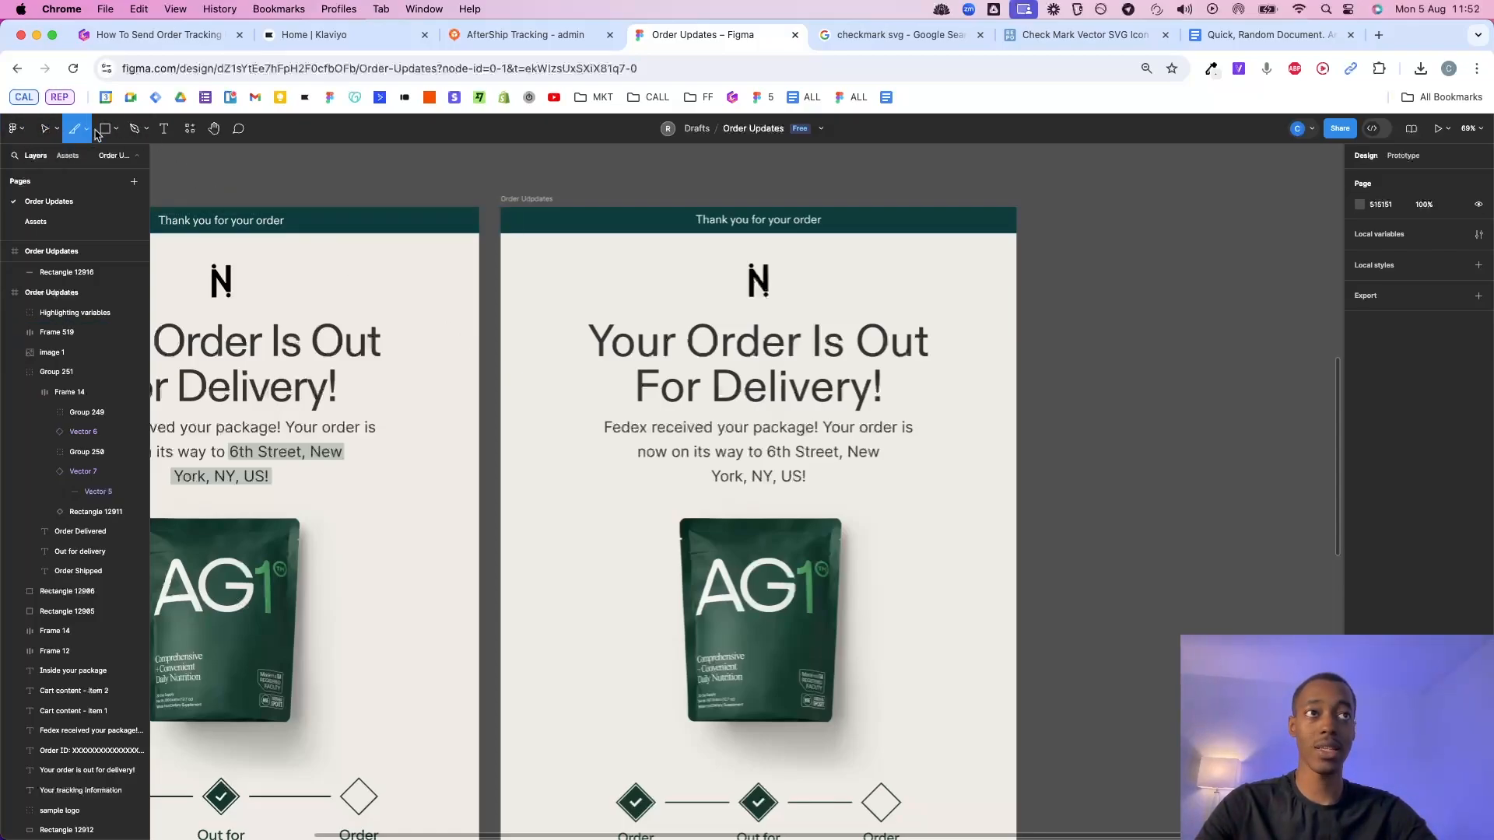
{"action": "left_click", "coordinate": [49, 129]}
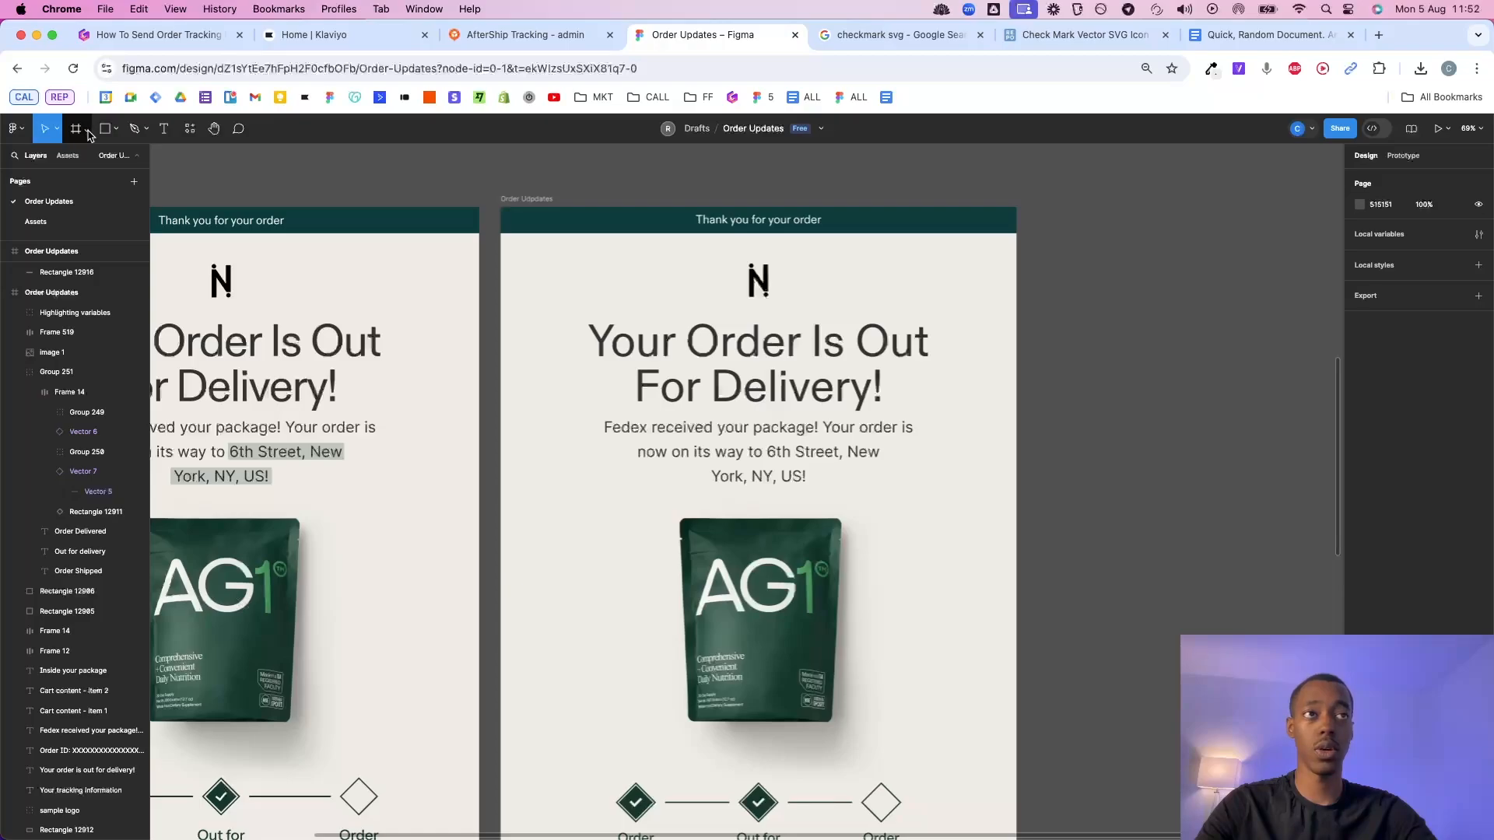
{"action": "left_click", "coordinate": [88, 134]}
{"action": "left_click", "coordinate": [93, 190]}
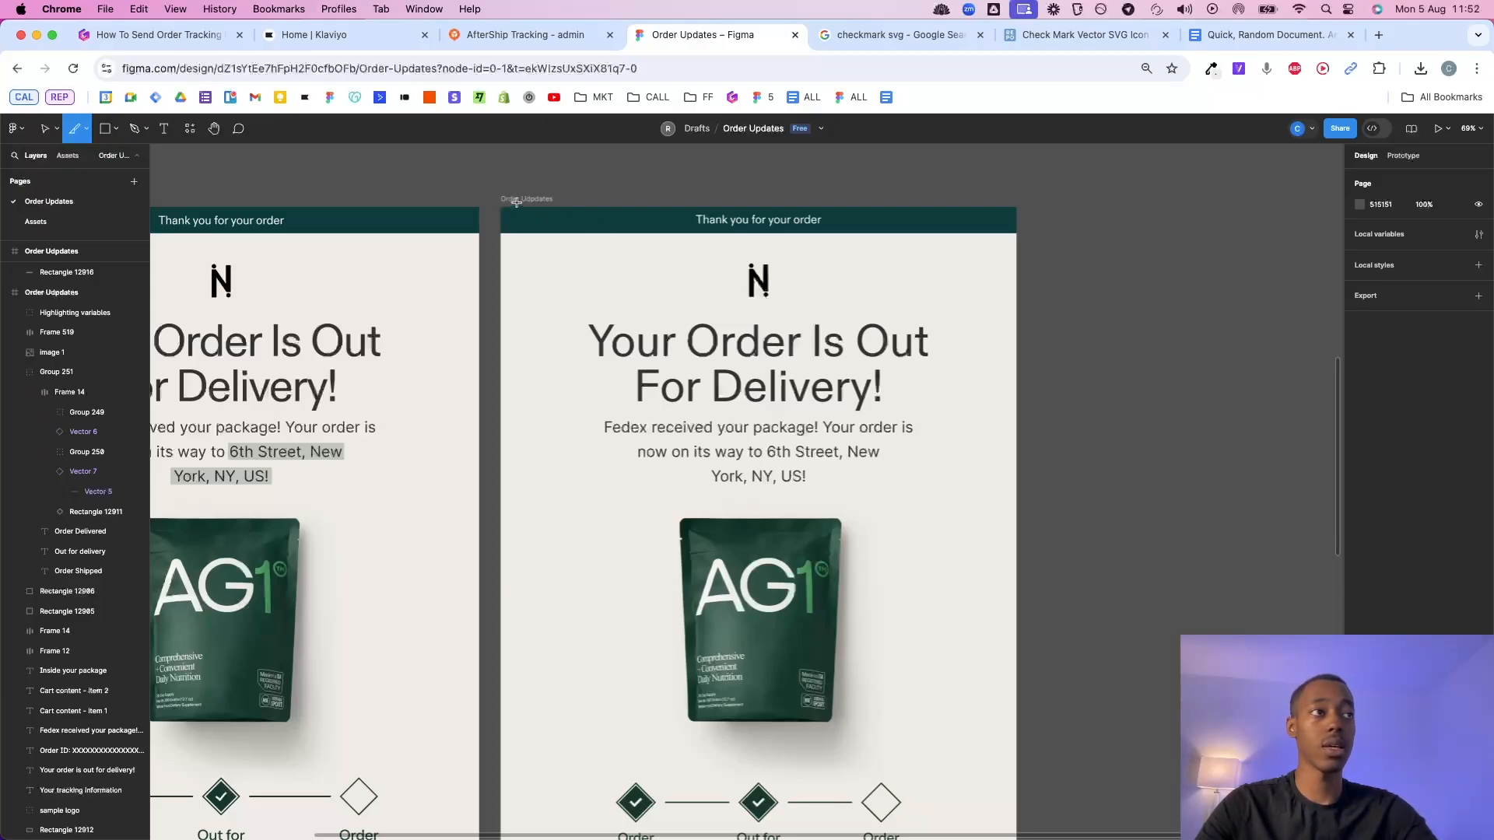
{"action": "left_click_drag", "start_coordinate": [500, 207], "coordinate": [1016, 417]}
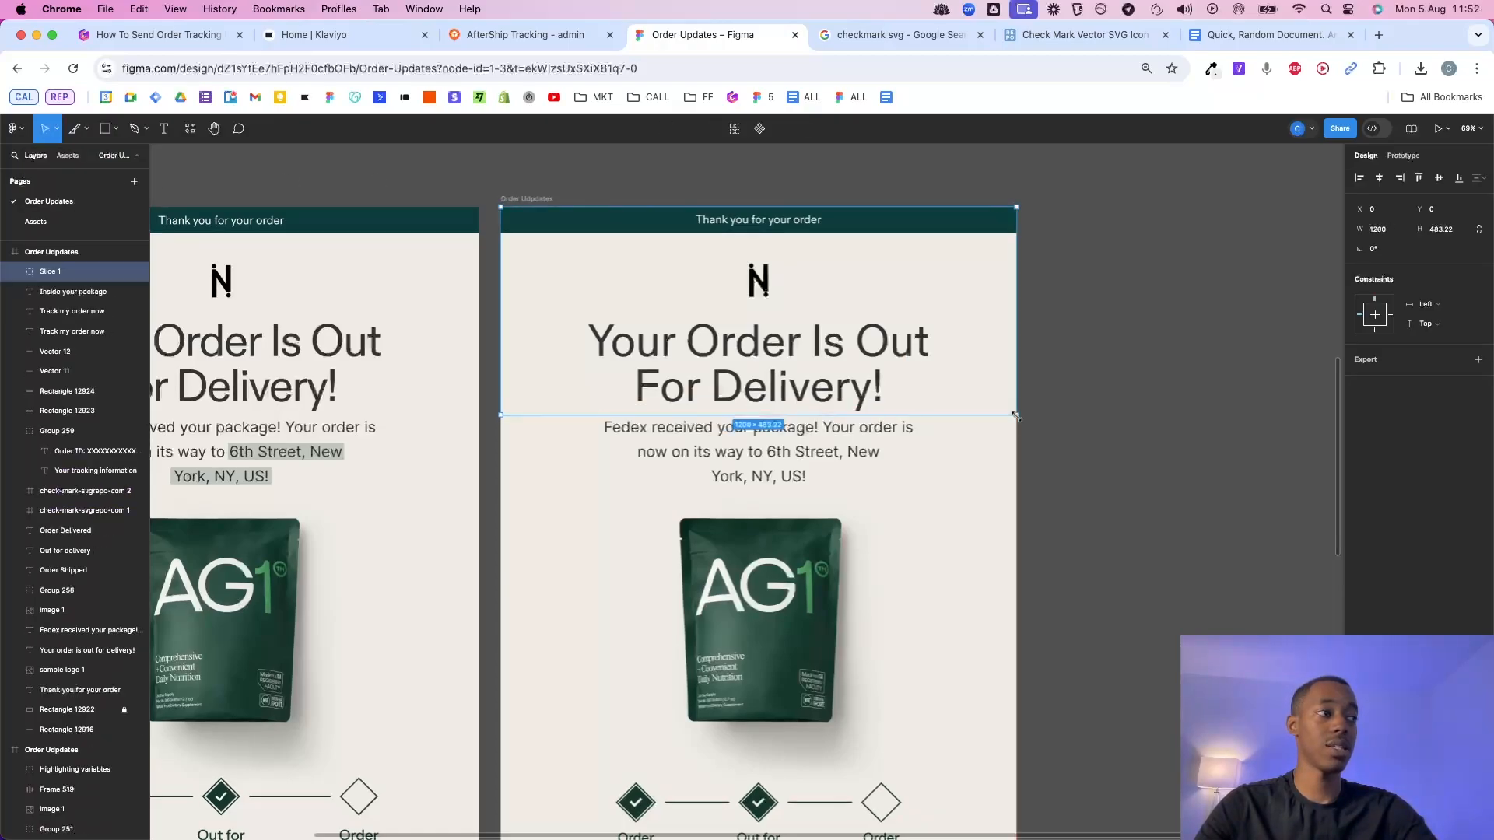
{"action": "scroll", "coordinate": [1016, 417], "scroll_direction": "down", "scroll_amount": 3}
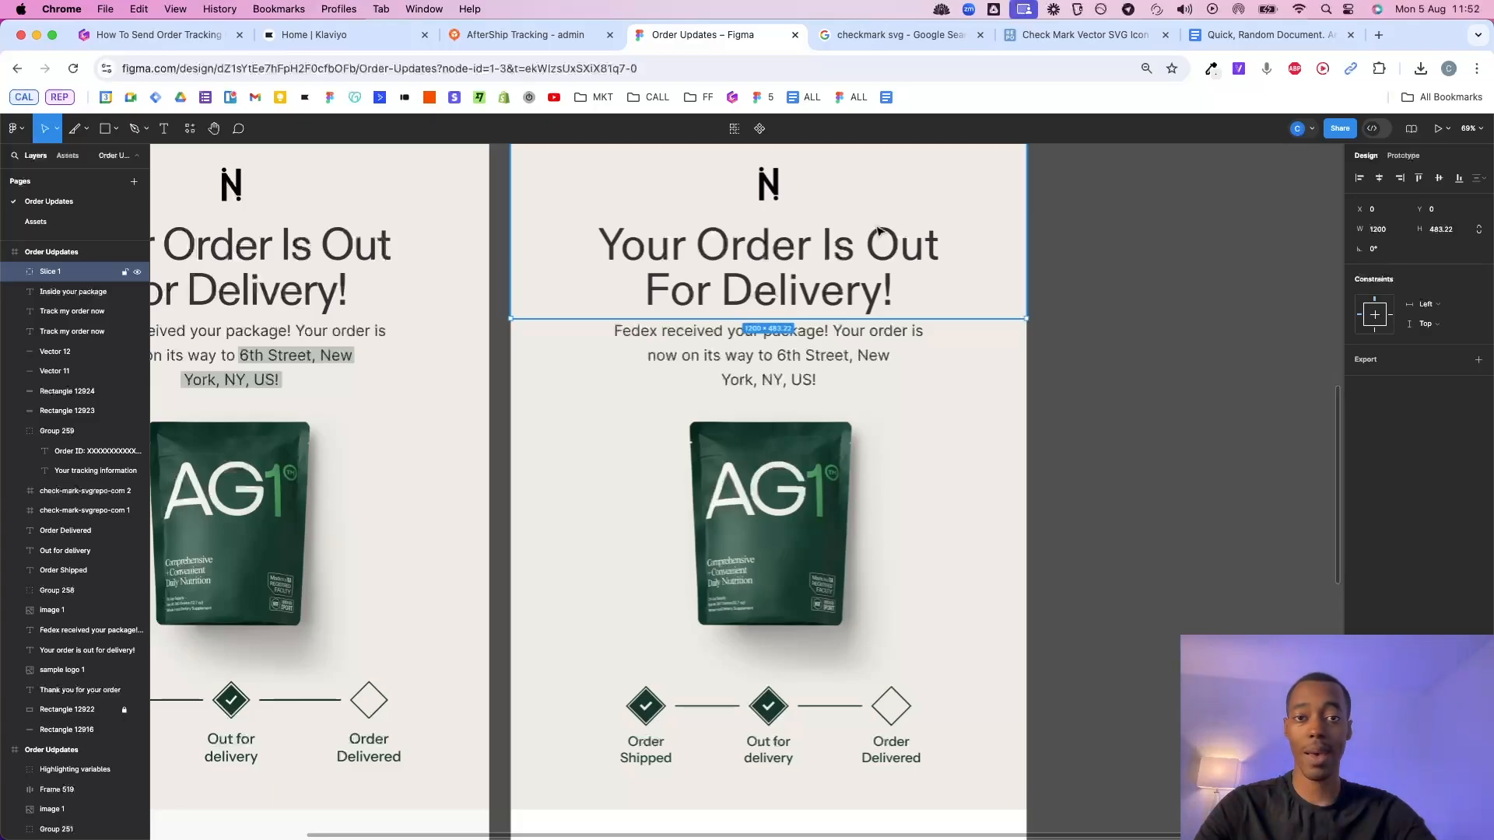
Add a second slice over the product image and progress tracker, 1200 wide and about 945 high, starting below the delivery text.
{"action": "left_click_drag", "start_coordinate": [878, 232], "coordinate": [854, 682]}
{"action": "scroll", "coordinate": [877, 507], "scroll_direction": "down", "scroll_amount": 3}
{"action": "scroll", "coordinate": [858, 620], "scroll_direction": "down", "scroll_amount": 2}
{"action": "left_click_drag", "start_coordinate": [868, 537], "coordinate": [871, 792]}
{"action": "key", "text": "super+z"}
{"action": "scroll", "coordinate": [967, 247], "scroll_direction": "down", "scroll_amount": 1}
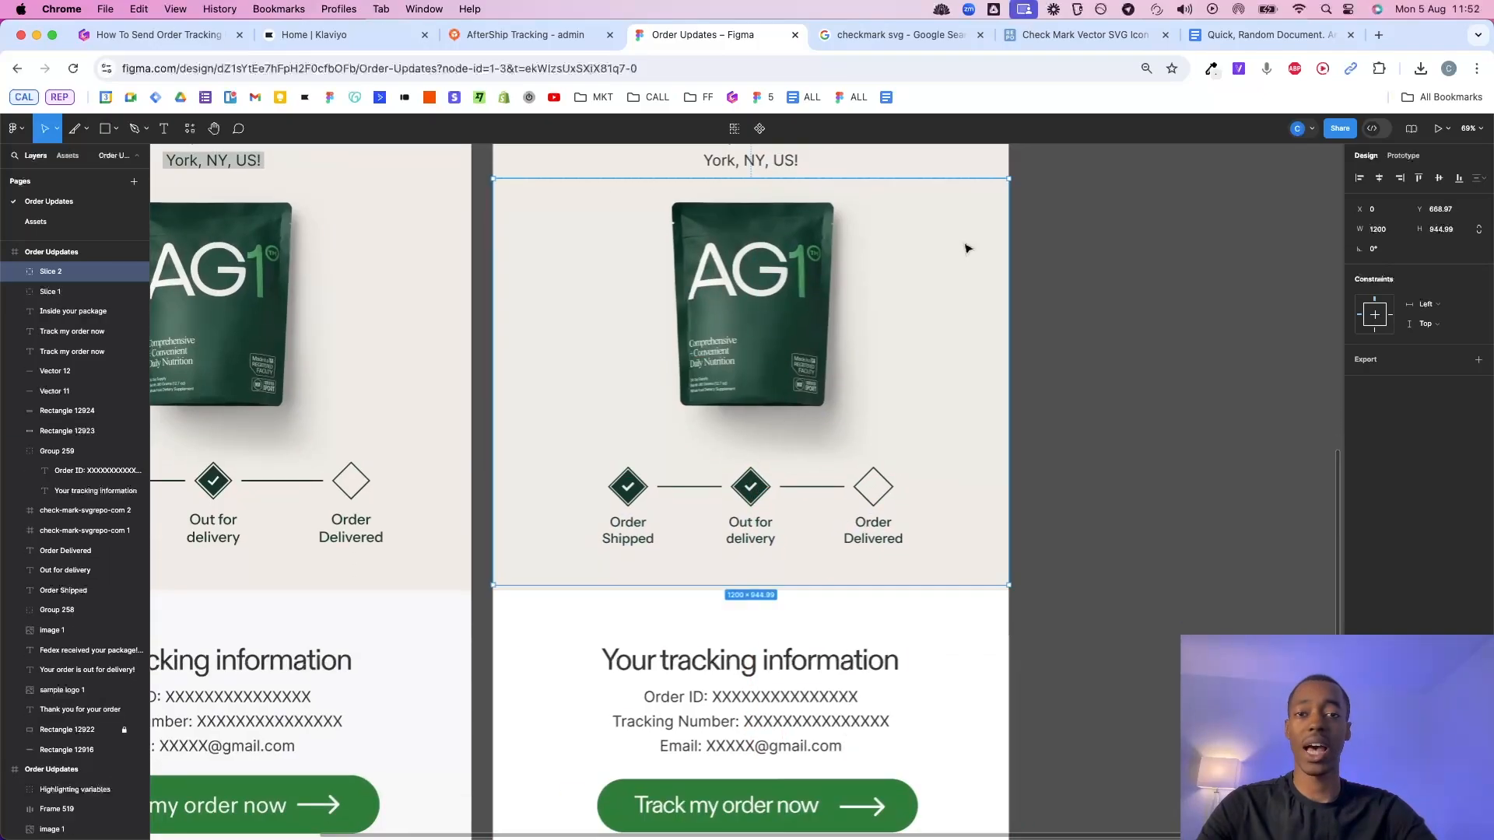
Duplicate the slice directly below the tracker slice and shorten it to end under the "Your tracking information" heading.
{"action": "left_click_drag", "start_coordinate": [957, 234], "coordinate": [917, 620]}
{"action": "scroll", "coordinate": [916, 620], "scroll_direction": "down", "scroll_amount": 3}
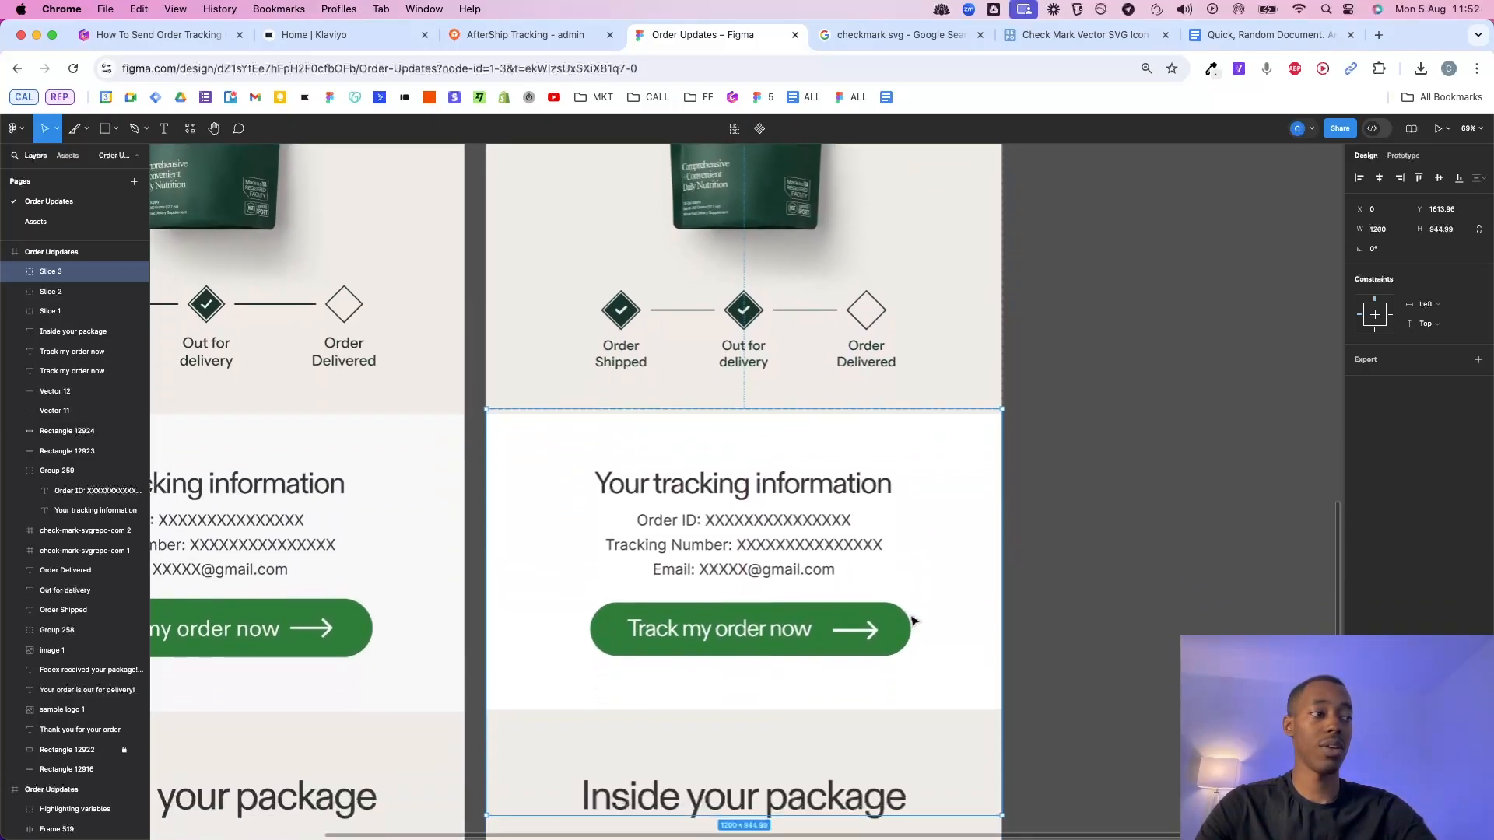
{"action": "left_click_drag", "start_coordinate": [866, 812], "coordinate": [878, 498]}
Add a slice about 551 high over the tracking button and "Inside your package" heading, and move that heading slightly up.
{"action": "left_click_drag", "start_coordinate": [884, 443], "coordinate": [845, 740]}
{"action": "scroll", "coordinate": [868, 631], "scroll_direction": "down", "scroll_amount": 2}
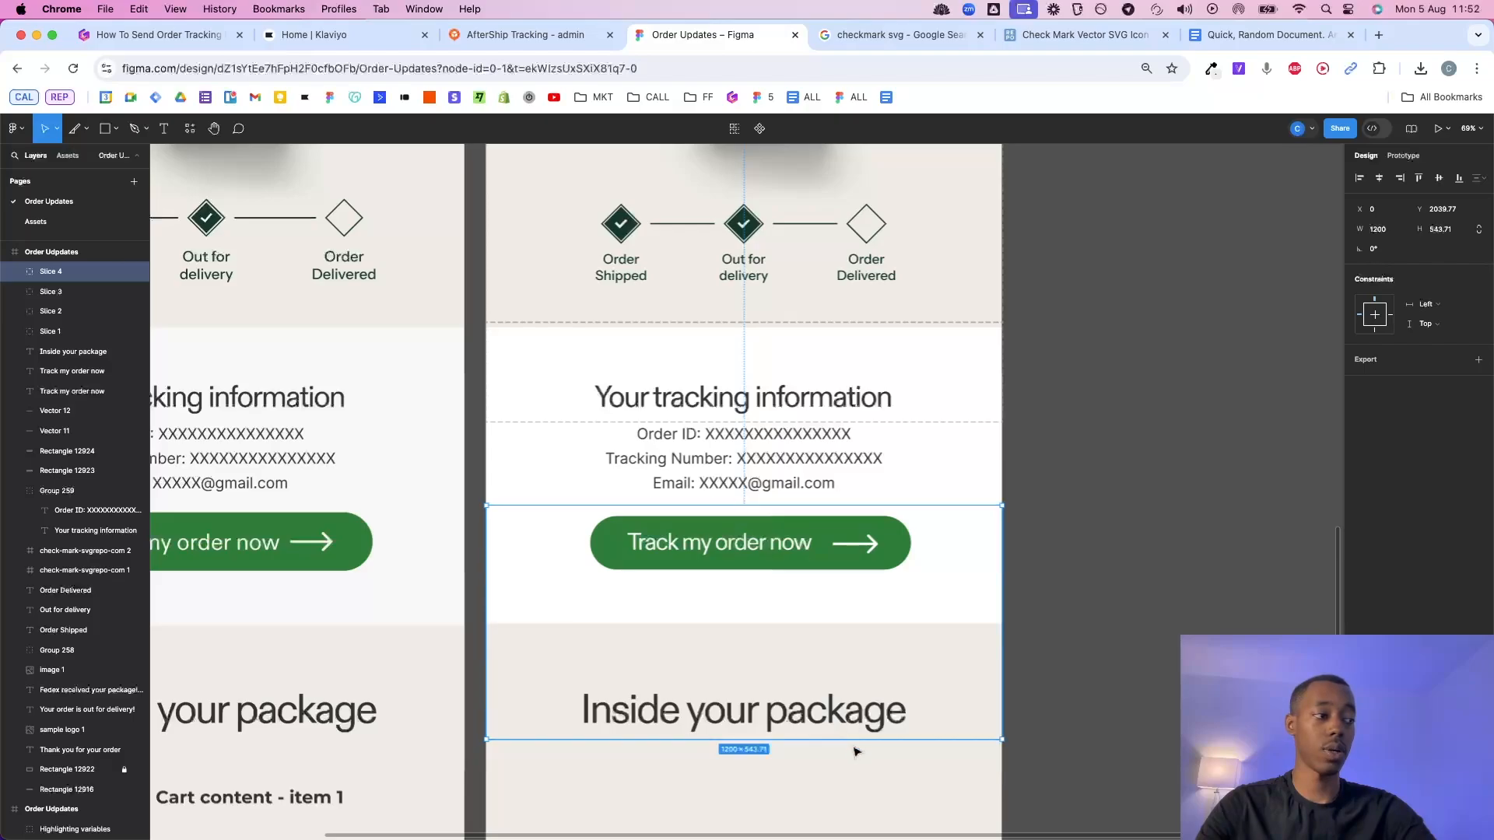
{"action": "left_click_drag", "start_coordinate": [972, 738], "coordinate": [974, 673]}
{"action": "left_click_drag", "start_coordinate": [899, 711], "coordinate": [944, 740]}
{"action": "left_click", "coordinate": [1068, 656]}
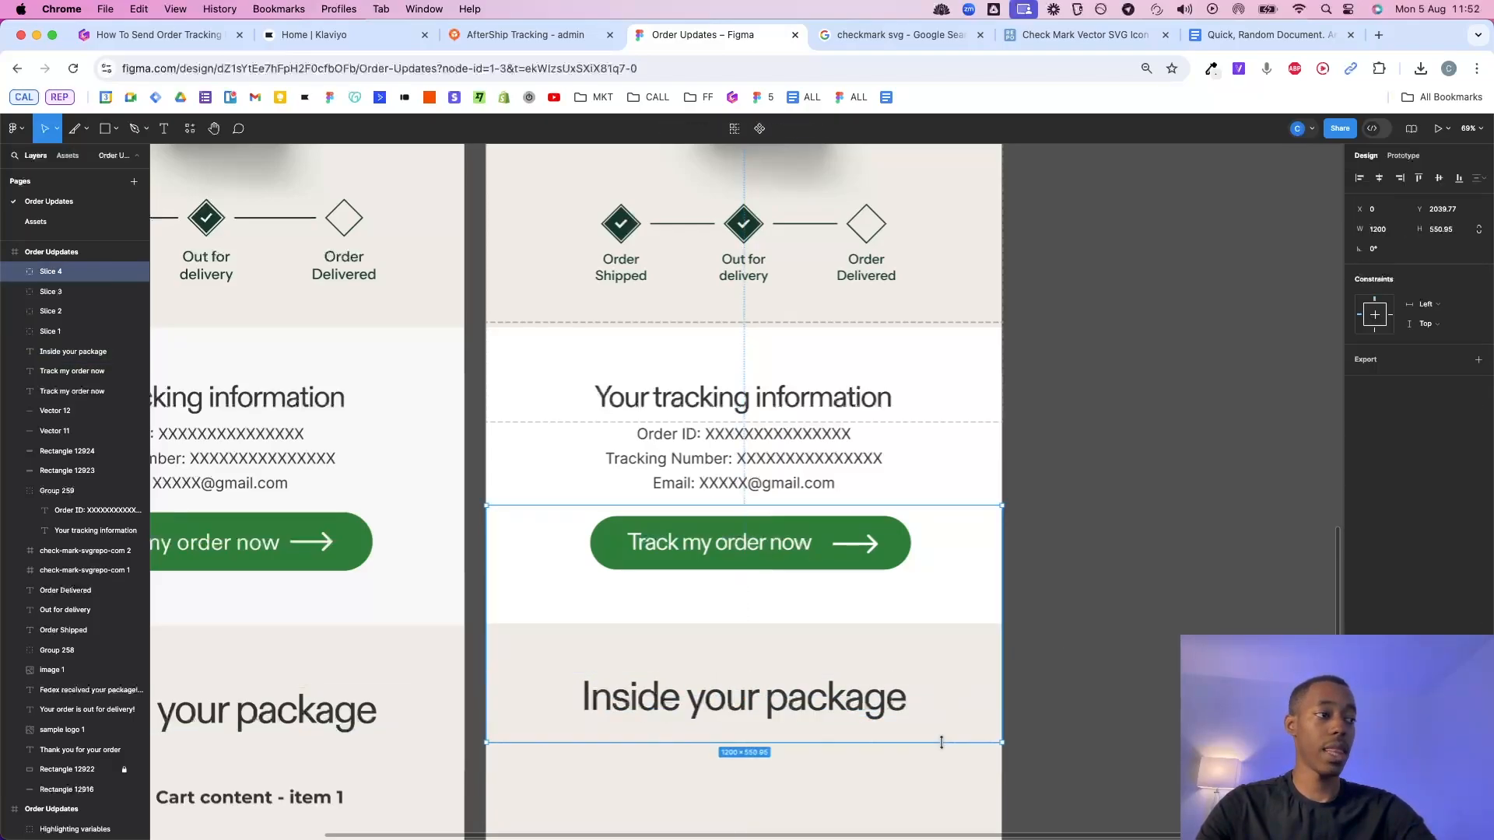
{"action": "left_click", "coordinate": [1047, 676]}
Add a fifth slice, 1200 by about 238, over the last "Track my order now" button.
{"action": "scroll", "coordinate": [1048, 677], "scroll_direction": "down", "scroll_amount": 3}
{"action": "left_click", "coordinate": [990, 683]}
{"action": "scroll", "coordinate": [977, 656], "scroll_direction": "down", "scroll_amount": 4}
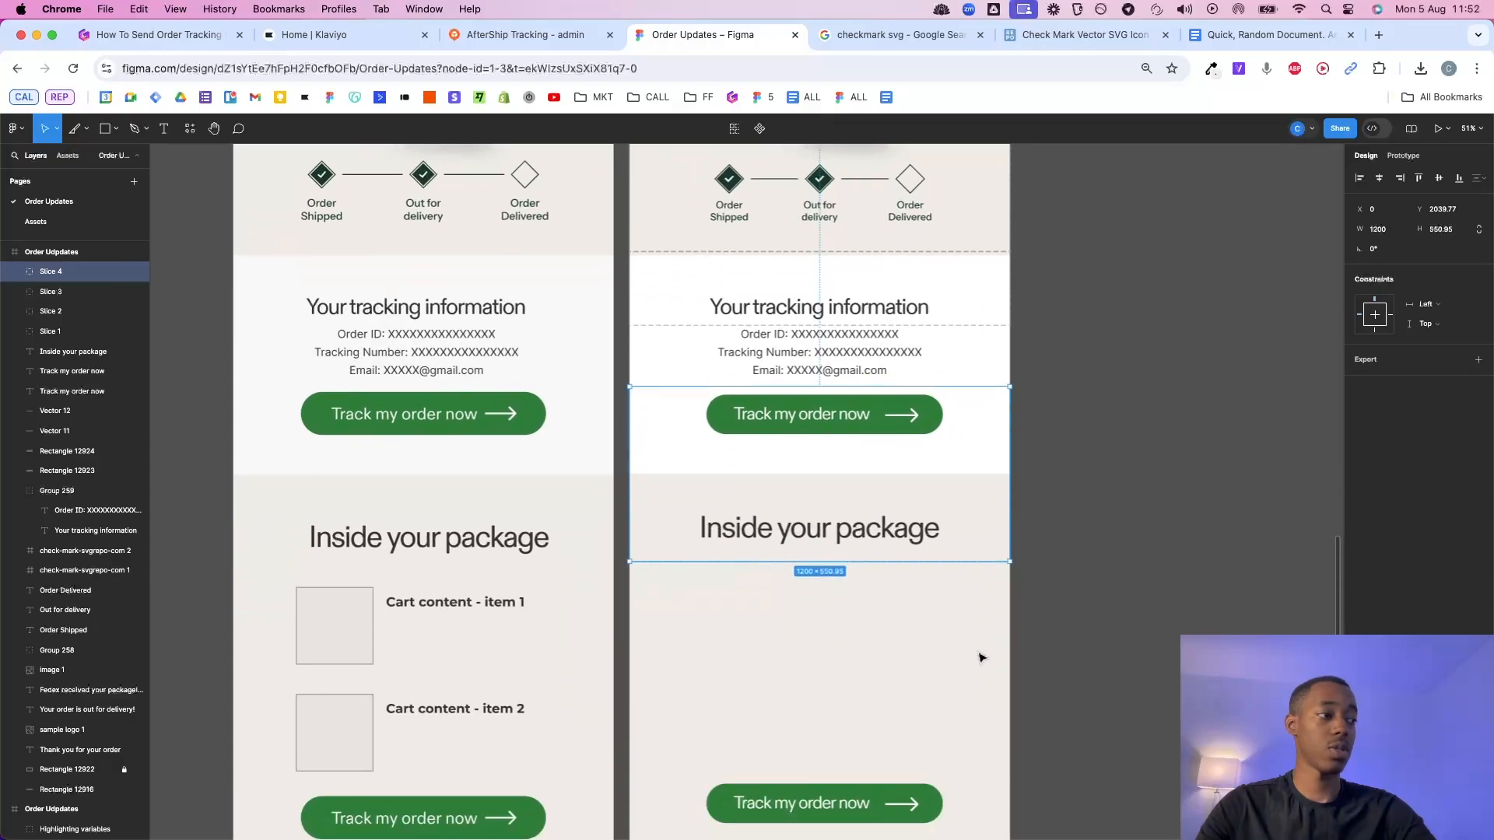
{"action": "left_click_drag", "start_coordinate": [941, 543], "coordinate": [940, 640]}
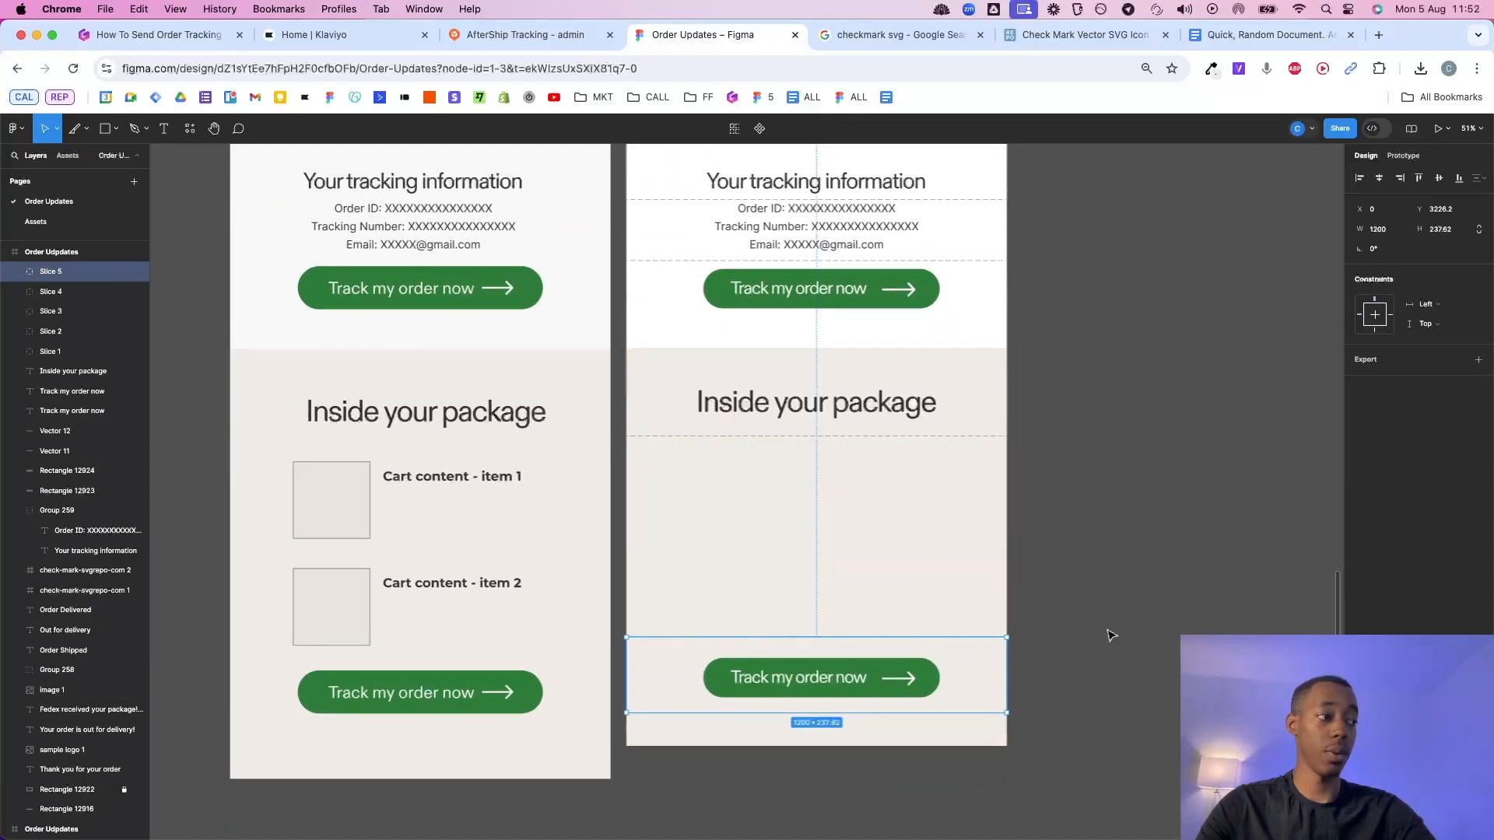
{"action": "left_click", "coordinate": [1108, 631]}
Select Slice 1 through Slice 5 and export all five as 1x PNG images.
{"action": "scroll", "coordinate": [1108, 631], "scroll_direction": "down", "scroll_amount": 4}
{"action": "scroll", "coordinate": [1108, 631], "scroll_direction": "up", "scroll_amount": 2}
{"action": "scroll", "coordinate": [1107, 631], "scroll_direction": "right", "scroll_amount": 2}
{"action": "scroll", "coordinate": [1111, 636], "scroll_direction": "left", "scroll_amount": 2}
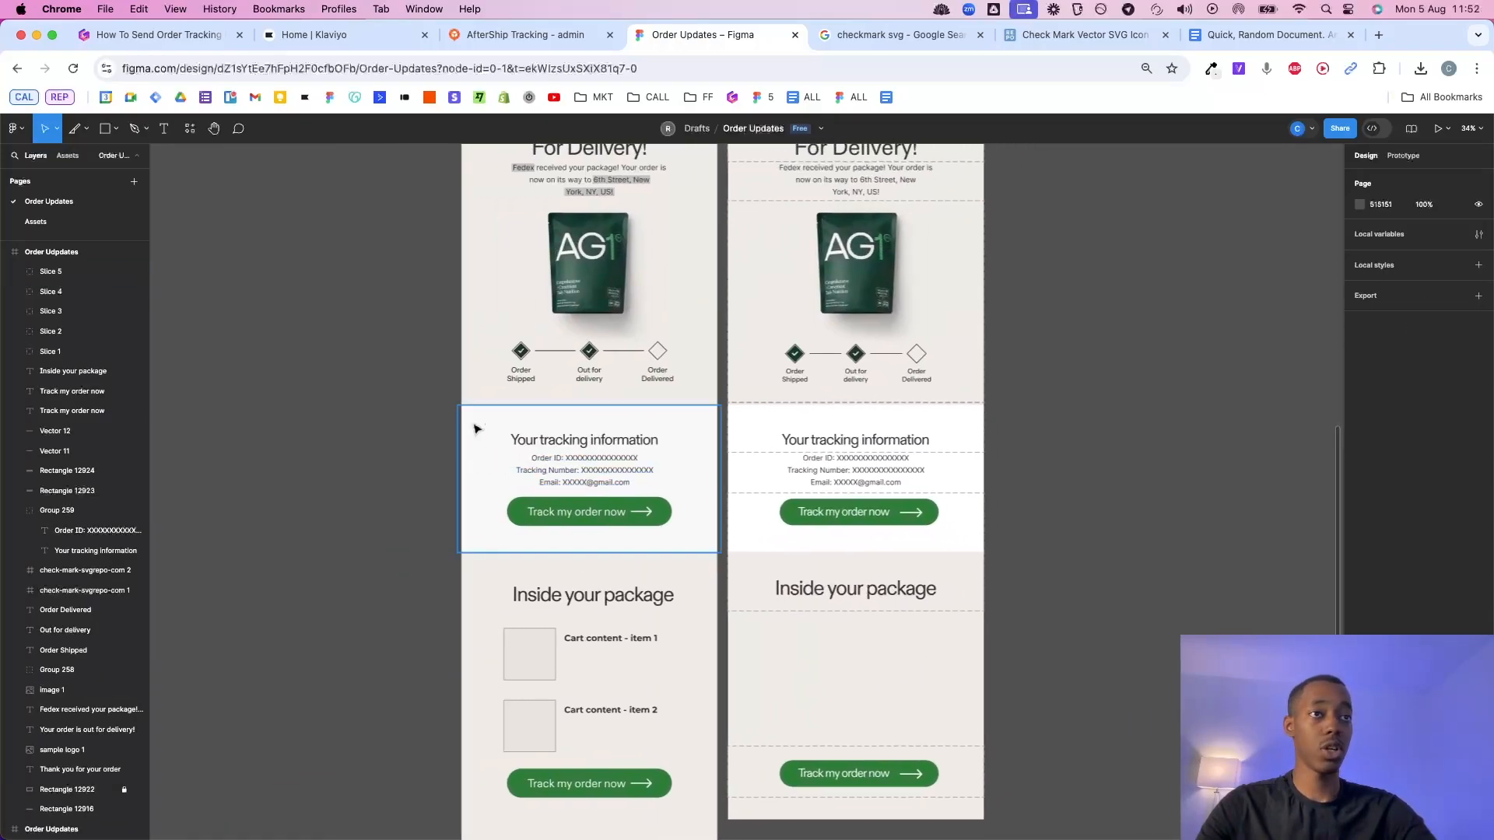
{"action": "left_click", "coordinate": [117, 271]}
{"action": "left_click", "coordinate": [83, 351], "text": "shift"}
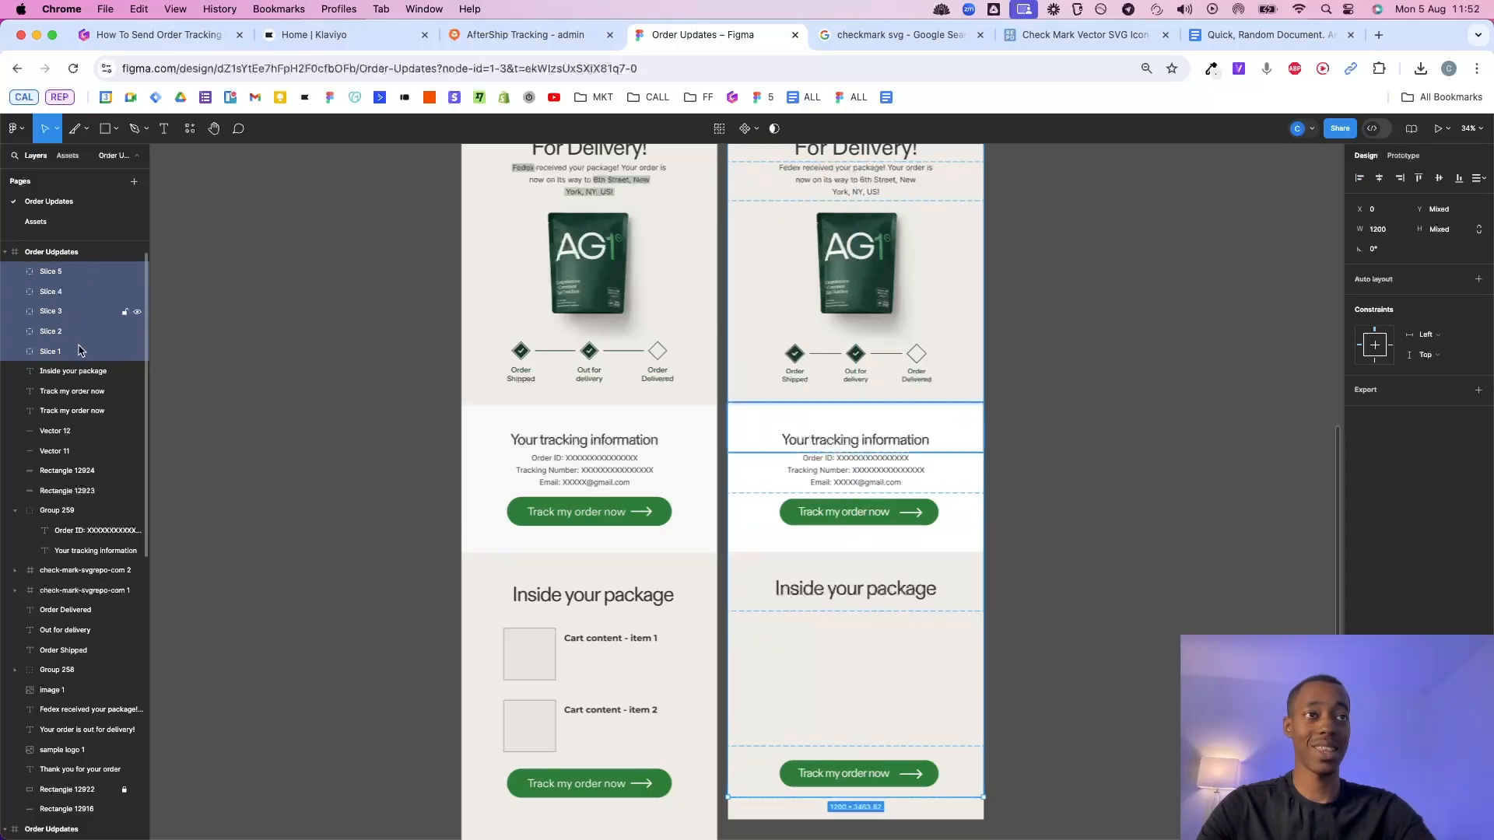
{"action": "scroll", "coordinate": [435, 413], "scroll_direction": "up", "scroll_amount": 3}
{"action": "scroll", "coordinate": [435, 414], "scroll_direction": "right", "scroll_amount": 3}
{"action": "scroll", "coordinate": [436, 414], "scroll_direction": "down", "scroll_amount": 4}
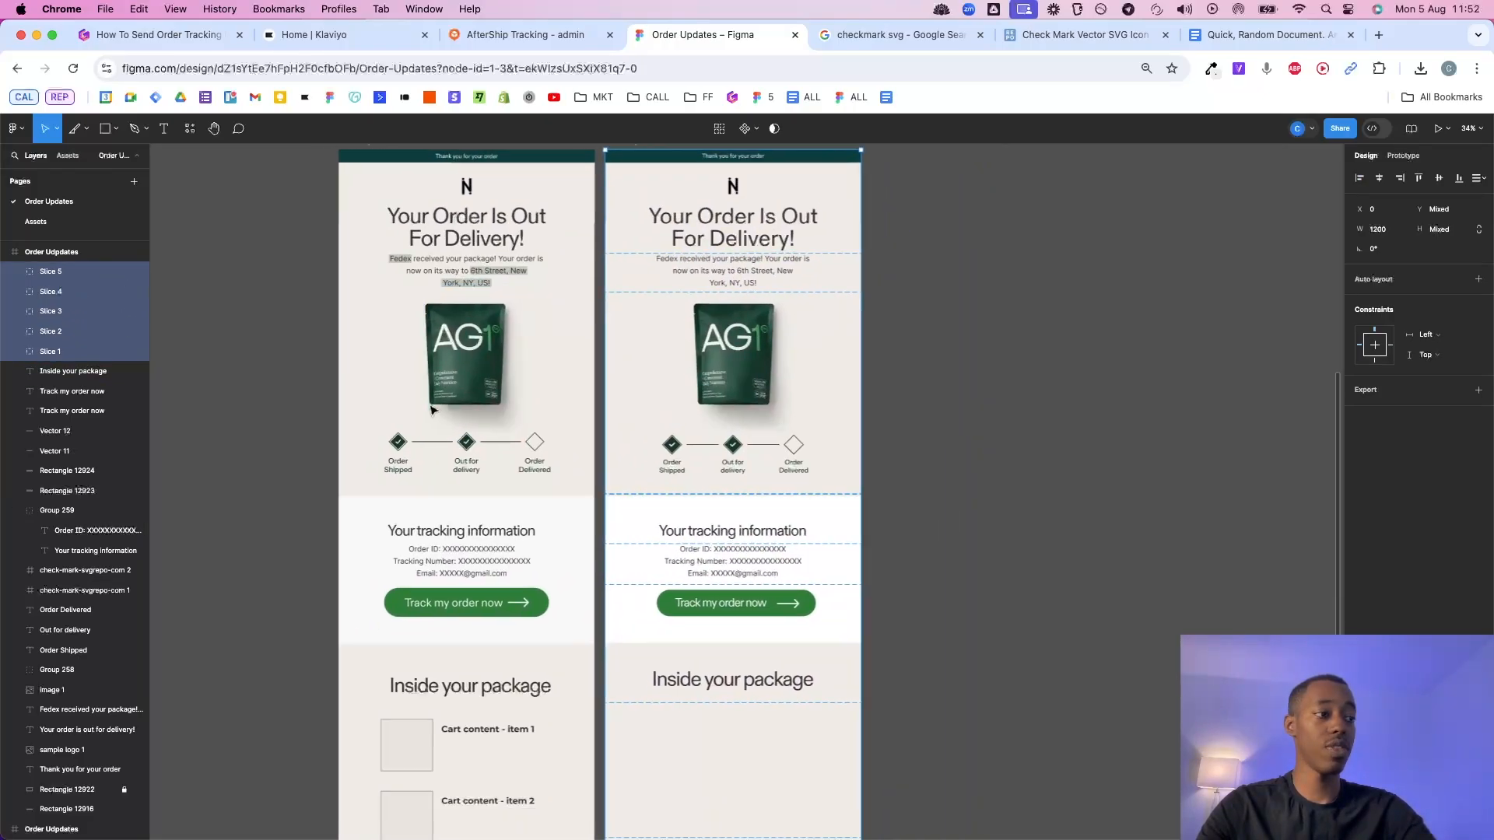
{"action": "scroll", "coordinate": [435, 414], "scroll_direction": "left", "scroll_amount": 2}
{"action": "left_click", "coordinate": [1370, 399]}
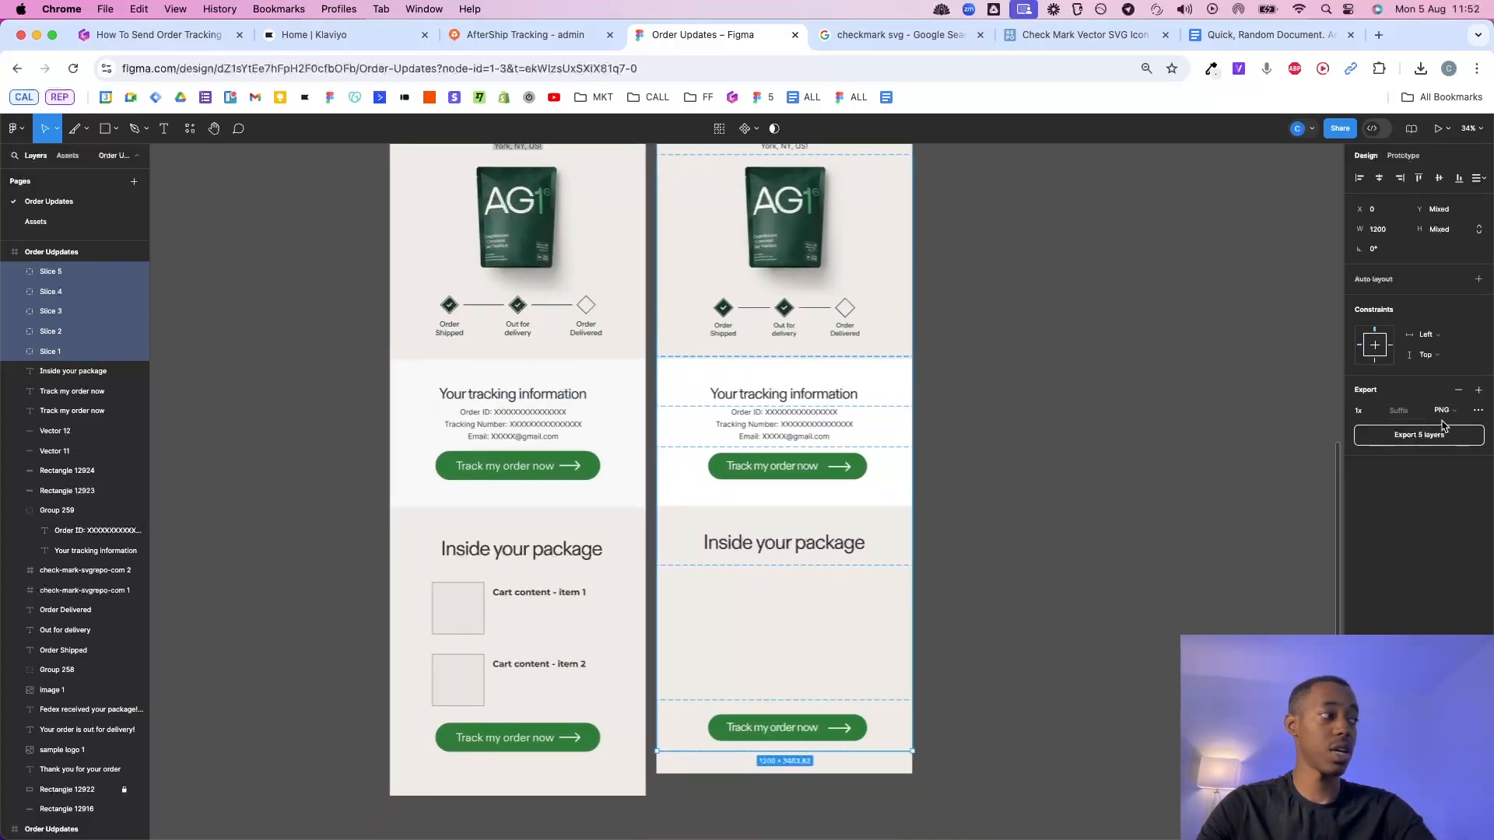
{"action": "left_click", "coordinate": [1397, 436]}
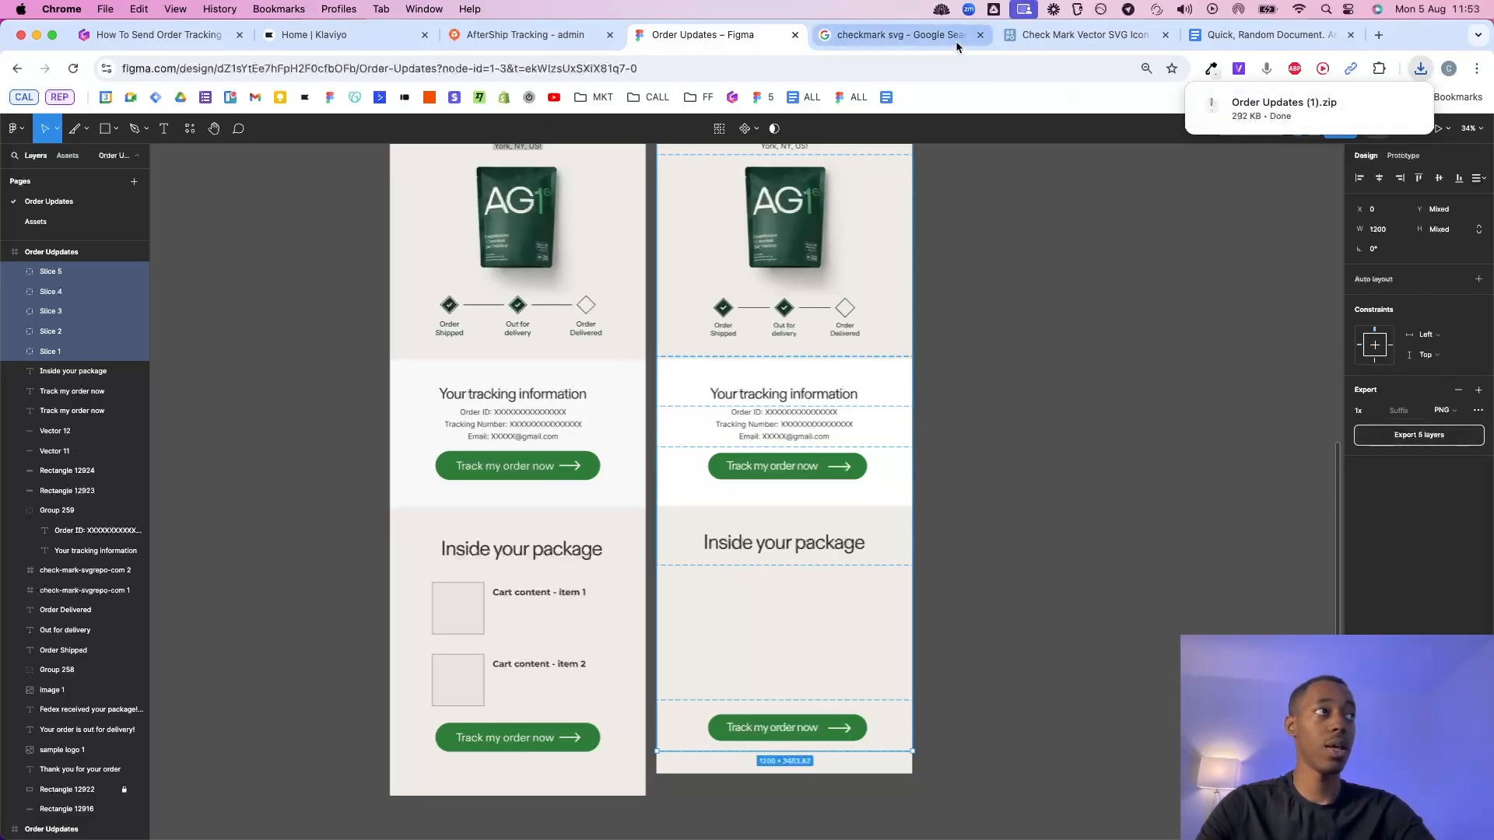
Switch to the browser tab with the checkmark search results and load compressor.io in it.
{"action": "left_click", "coordinate": [895, 35]}
{"action": "left_click", "coordinate": [948, 72]}
{"action": "type", "text": "compressor.io"}
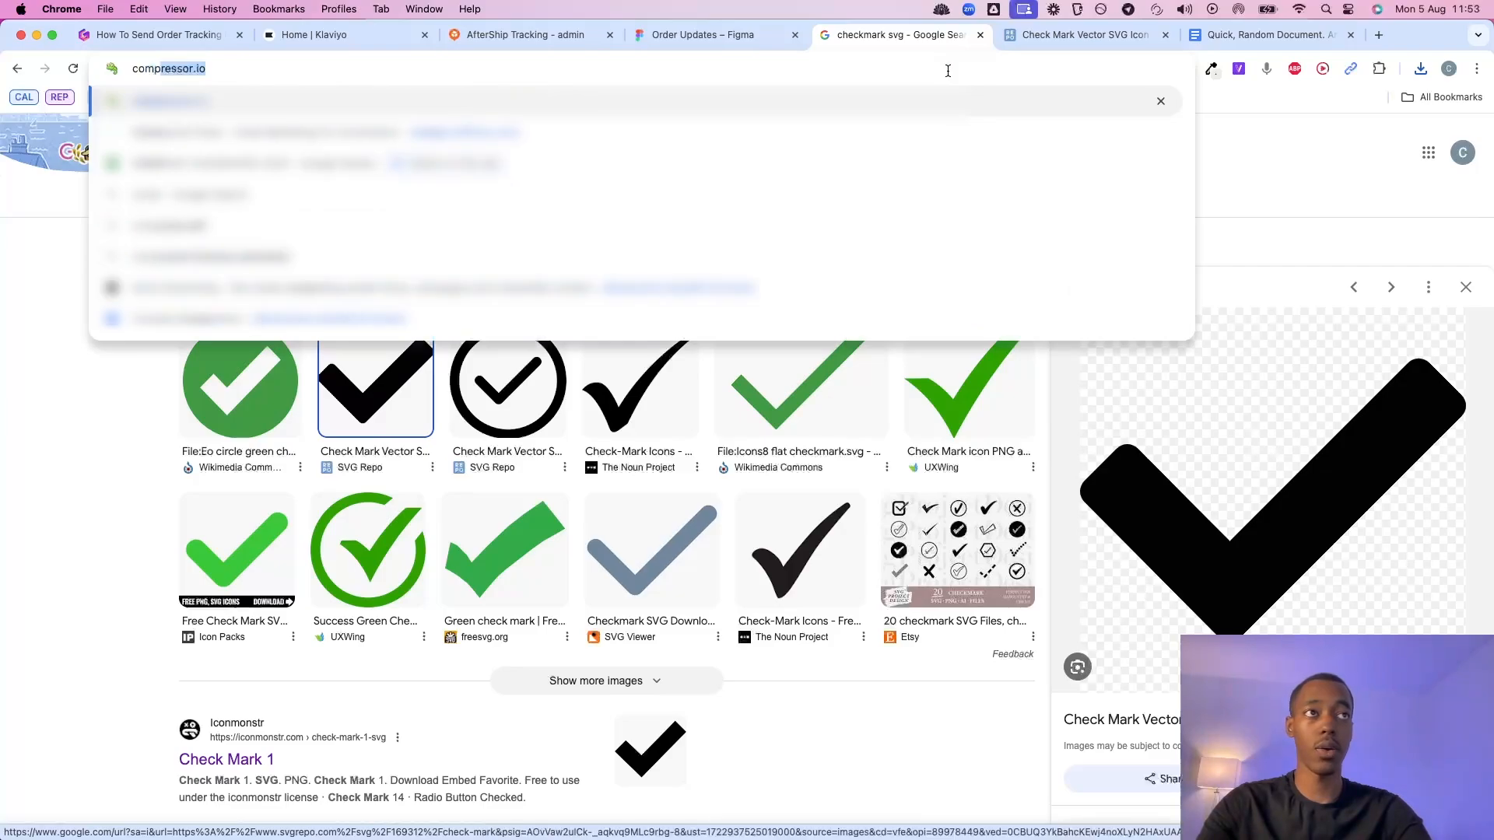
{"action": "key", "text": "Return"}
{"action": "scroll", "coordinate": [801, 319], "scroll_direction": "down", "scroll_amount": 5}
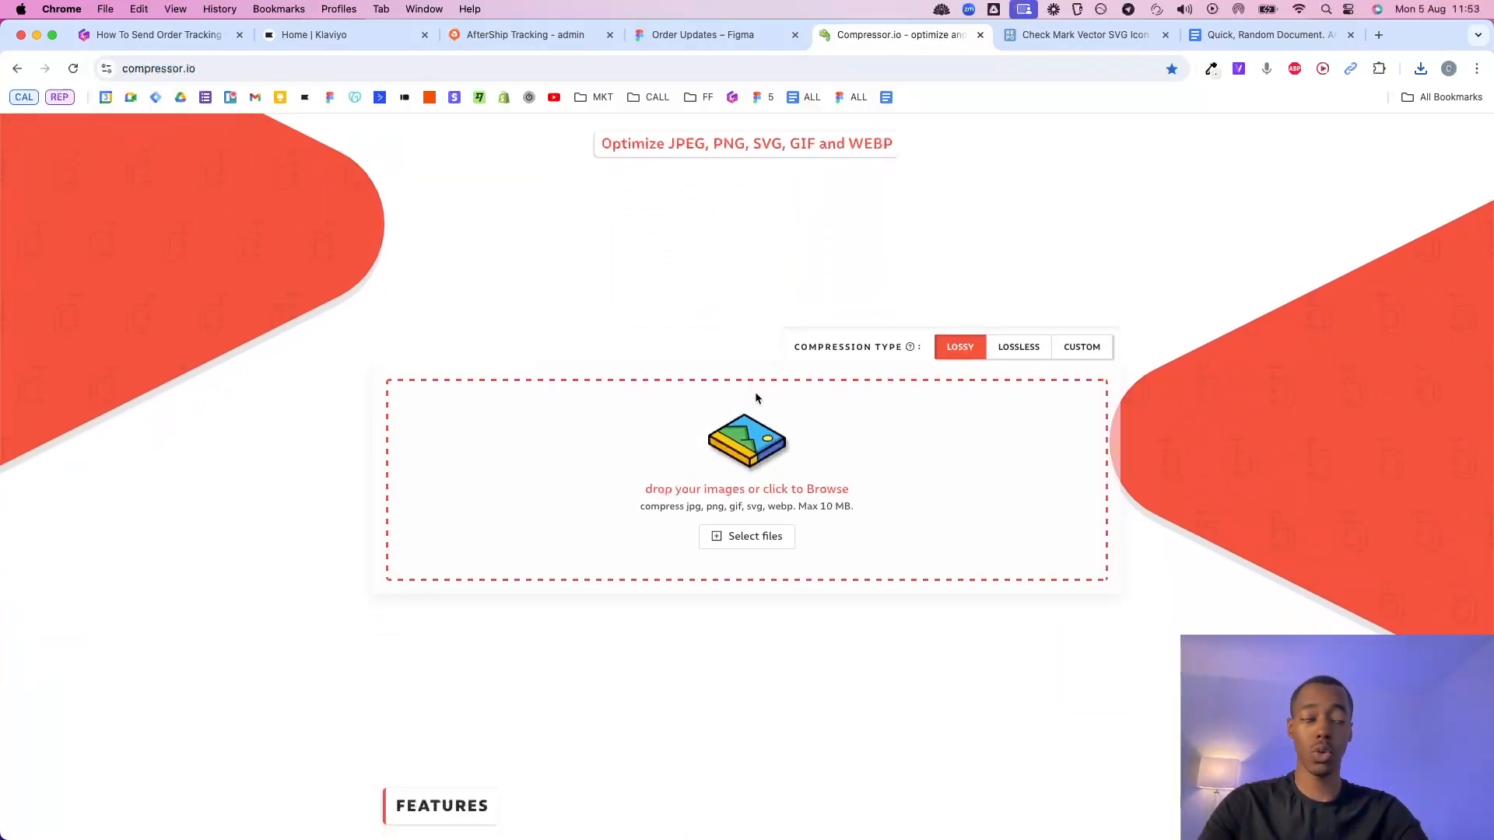
{"action": "left_click", "coordinate": [754, 536]}
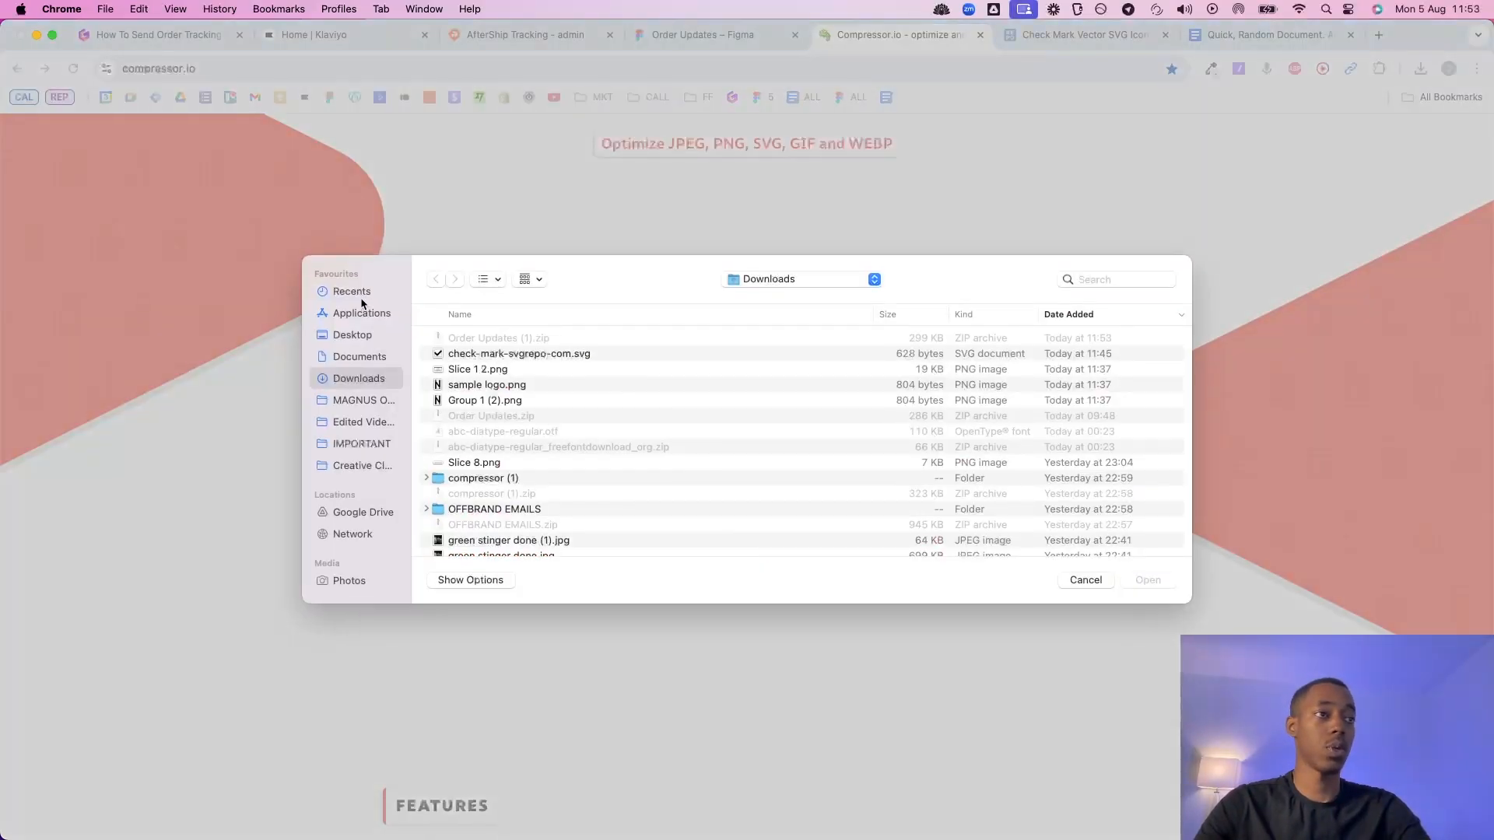
{"action": "left_click", "coordinate": [1087, 577]}
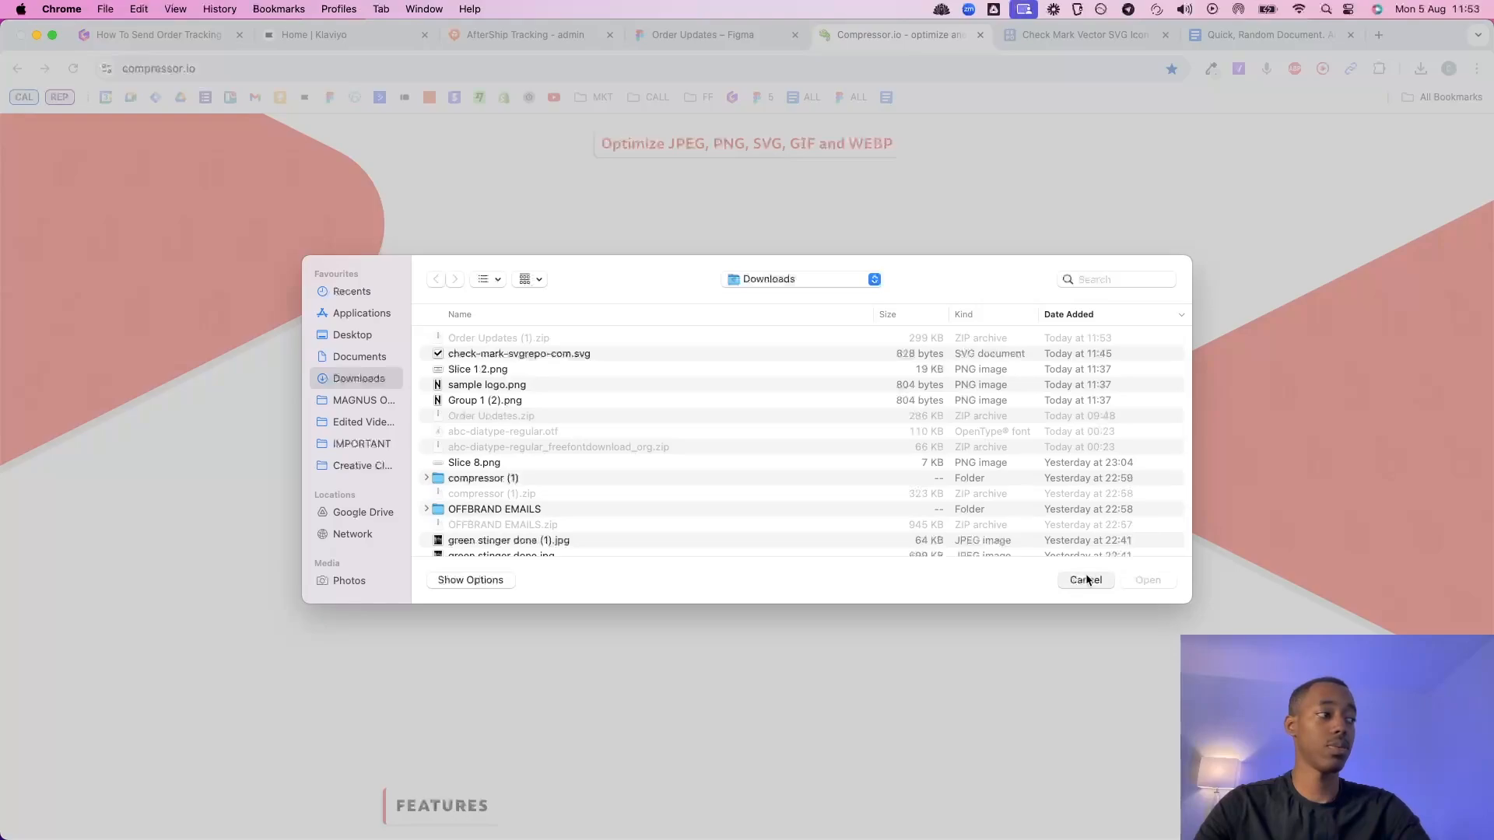
Switch to Finder, extract Order Updates (1).zip in the Downloads folder and expand the extracted folder.
{"action": "left_click", "coordinate": [389, 808]}
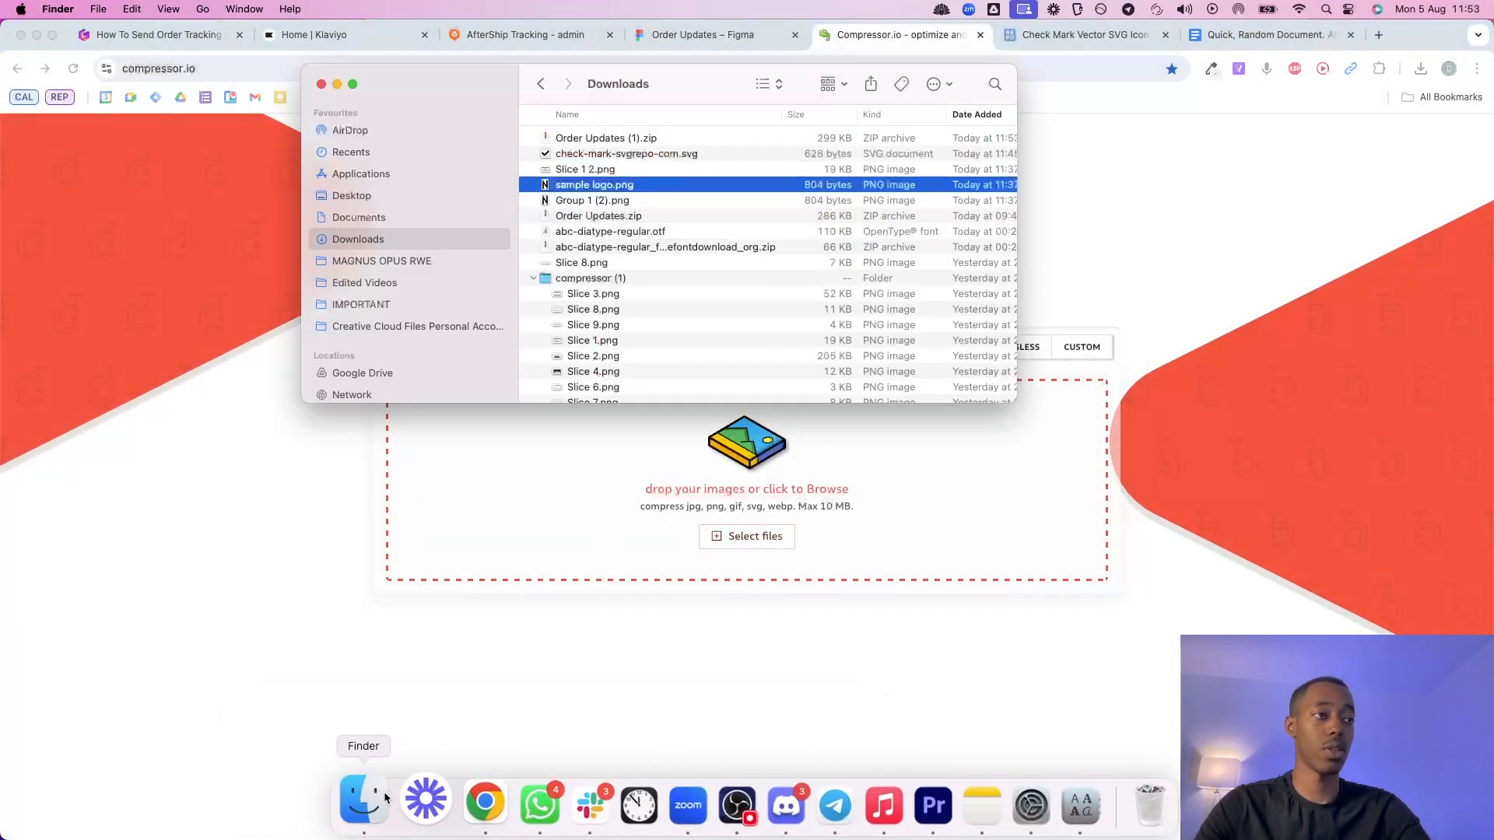
{"action": "left_click", "coordinate": [614, 140]}
{"action": "double_click", "coordinate": [617, 140]}
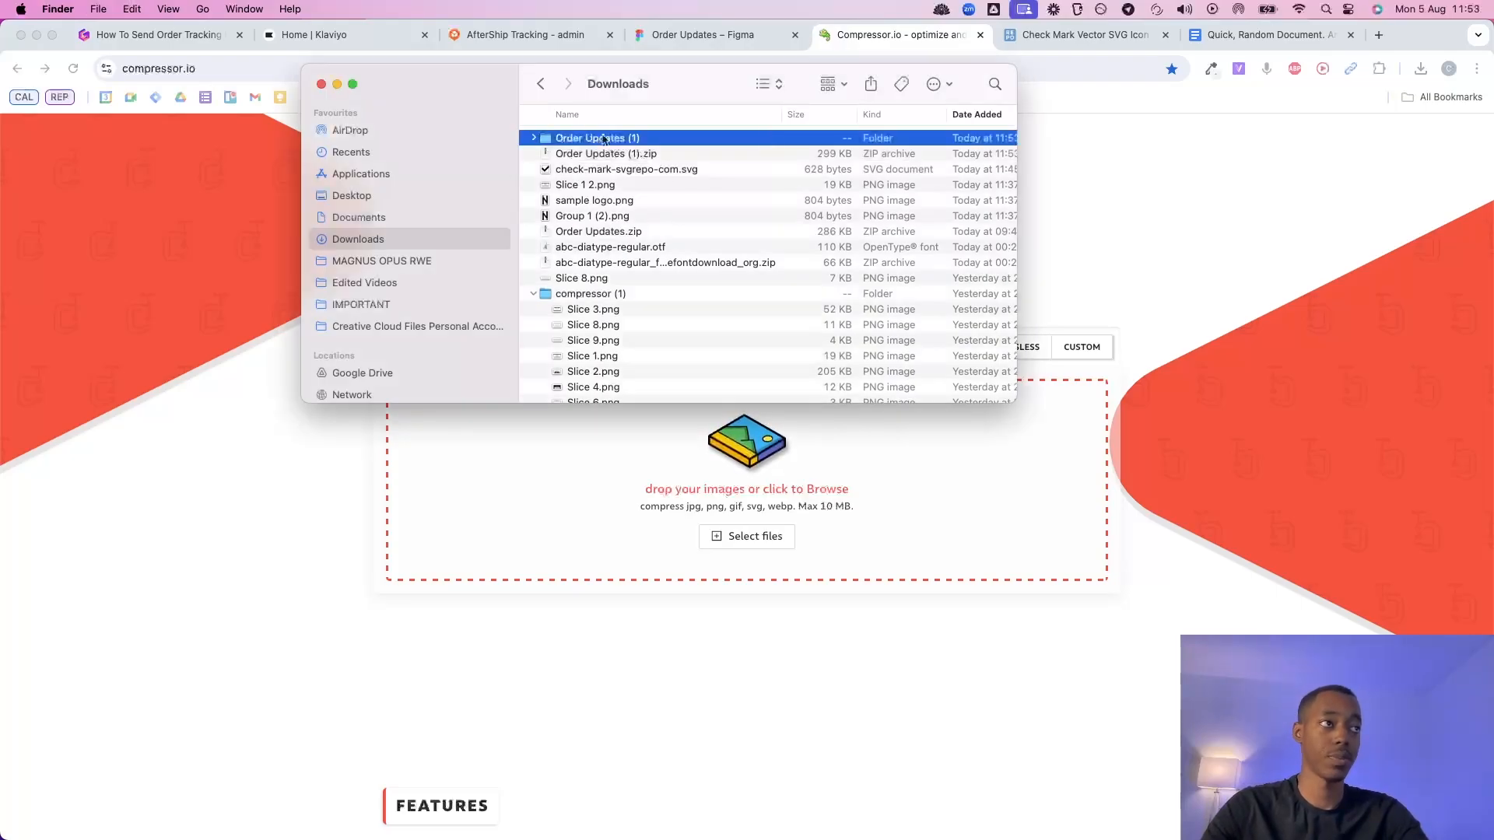
{"action": "key", "text": "Right"}
Compress Slice 1.png through Slice 5.png with lossy compression in compressor.io and download all the compressed images.
{"action": "left_click", "coordinate": [607, 155]}
{"action": "left_click", "coordinate": [610, 217], "text": "shift"}
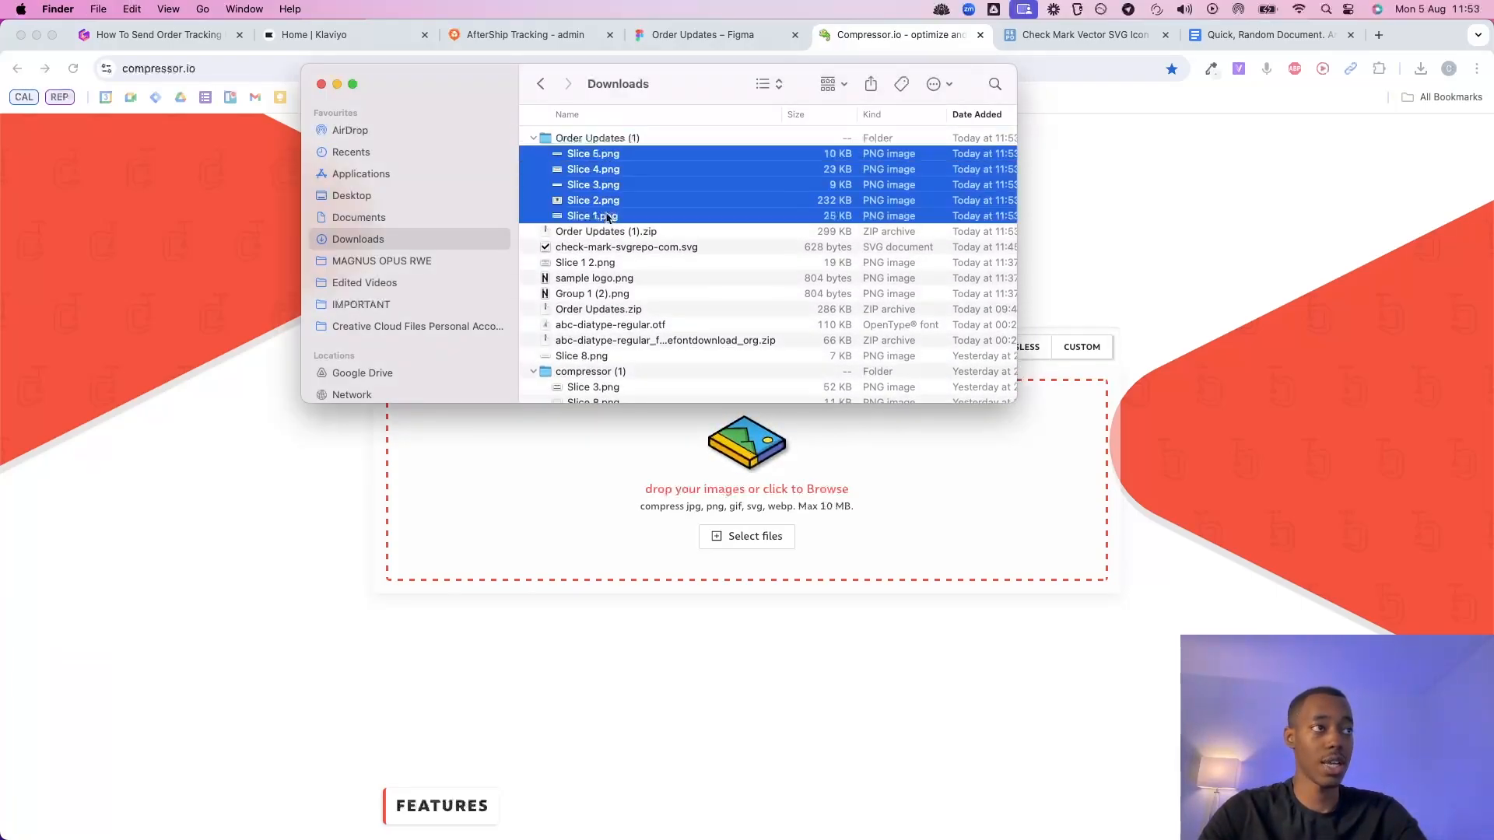
{"action": "left_click_drag", "start_coordinate": [631, 188], "coordinate": [739, 507]}
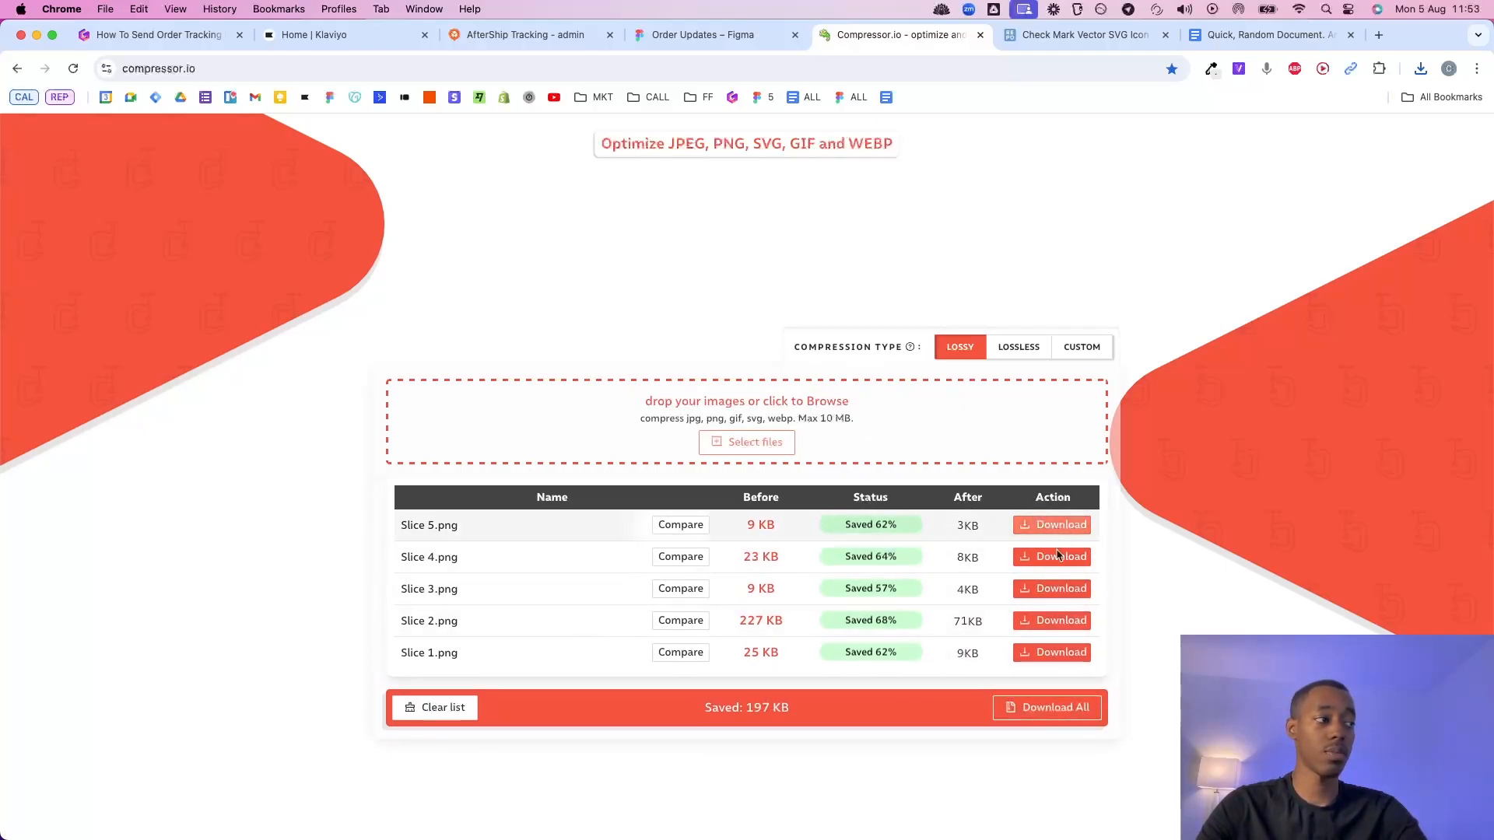
{"action": "left_click", "coordinate": [1047, 707]}
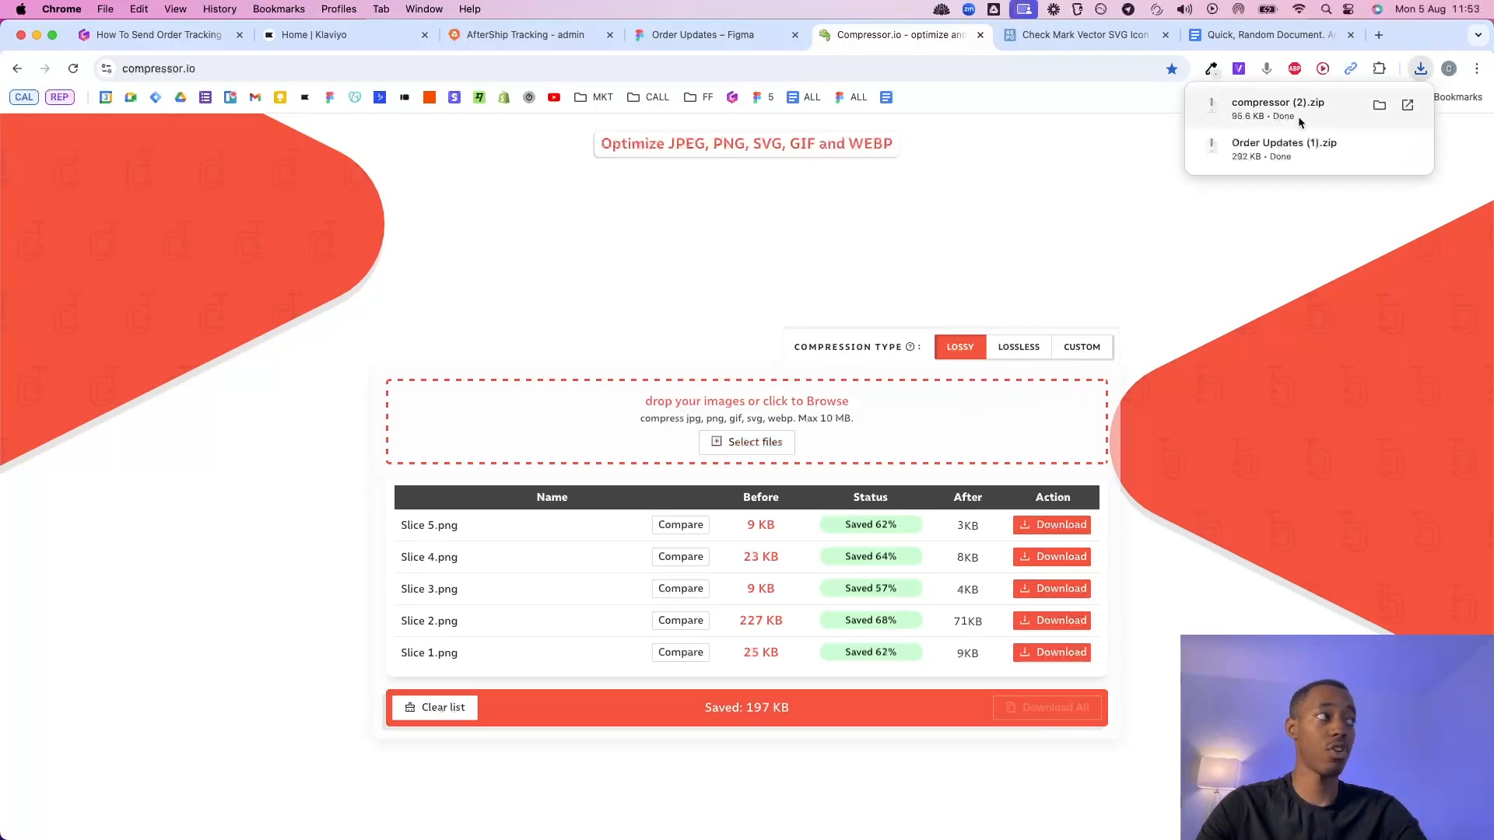
Switch to Klaviyo, start building a custom flow from scratch and name it "Out for delivery".
{"action": "left_click", "coordinate": [340, 36]}
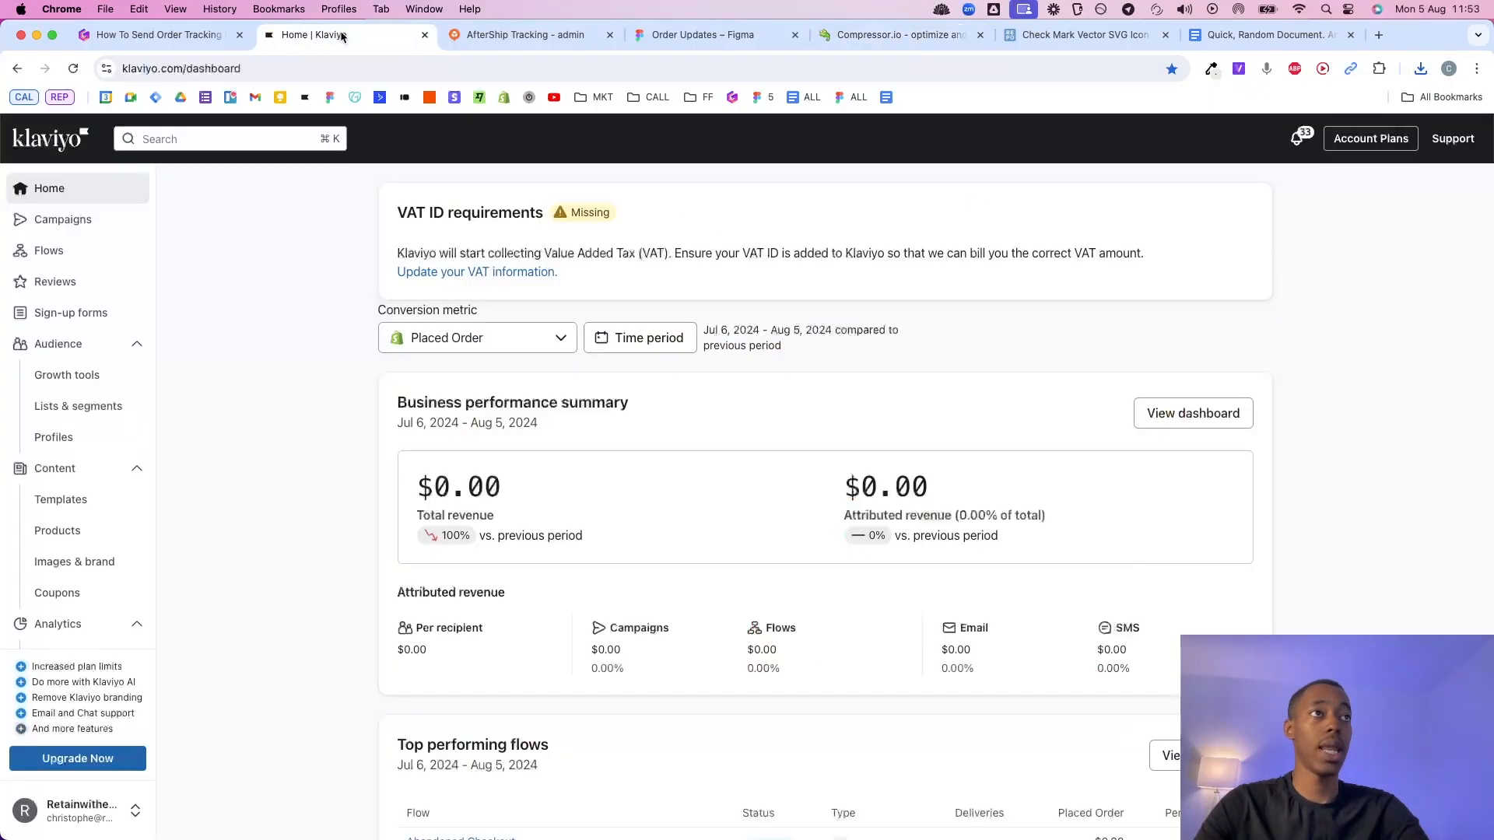
{"action": "left_click", "coordinate": [100, 255]}
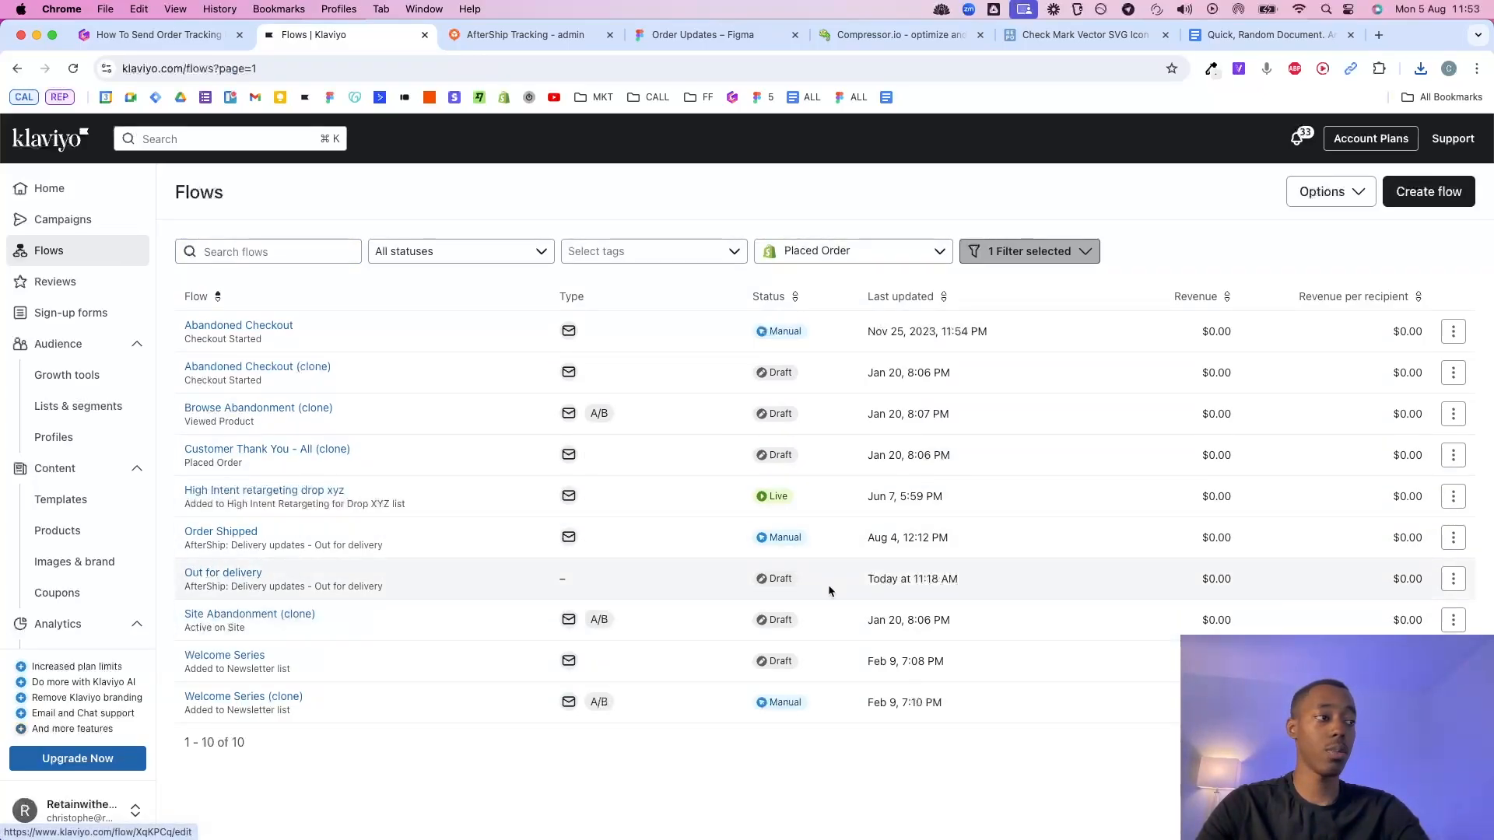
{"action": "left_click", "coordinate": [1437, 191]}
{"action": "left_click", "coordinate": [1383, 201]}
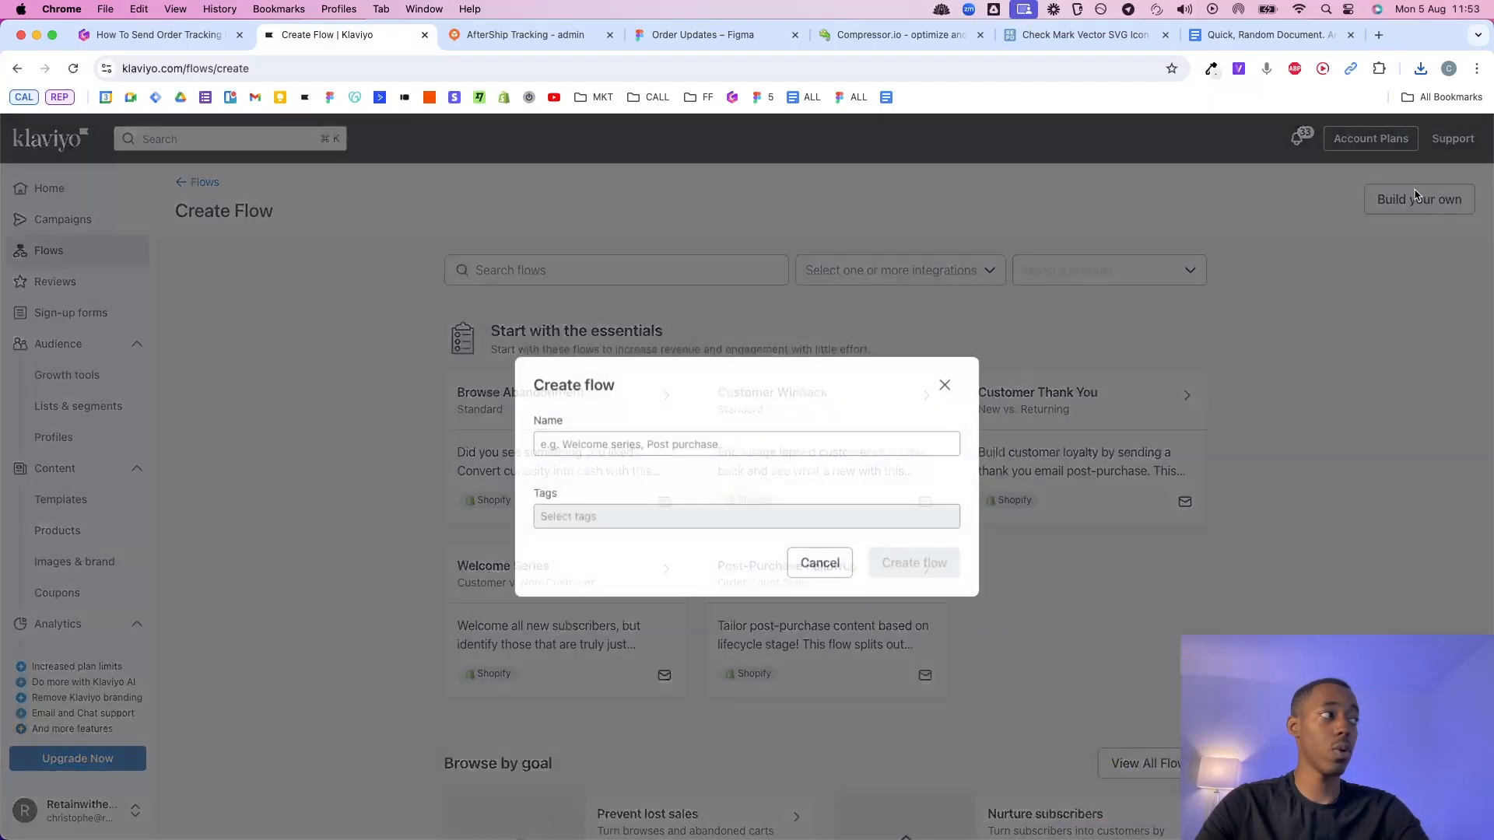
{"action": "left_click", "coordinate": [709, 444]}
{"action": "type", "text": "Out for delivery"}
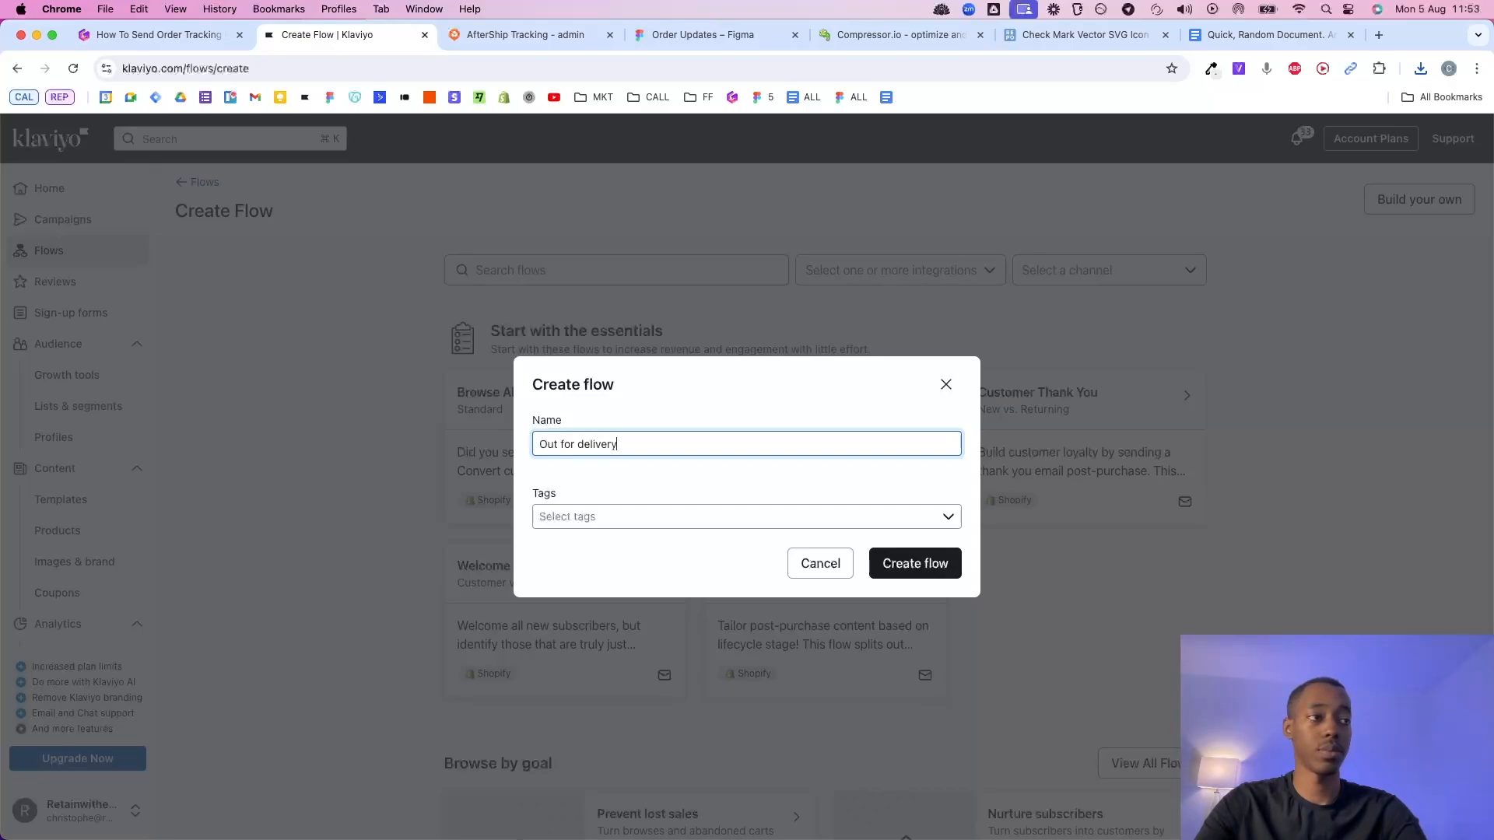
Tag the flow with AfterShip and create it.
{"action": "left_click", "coordinate": [612, 519]}
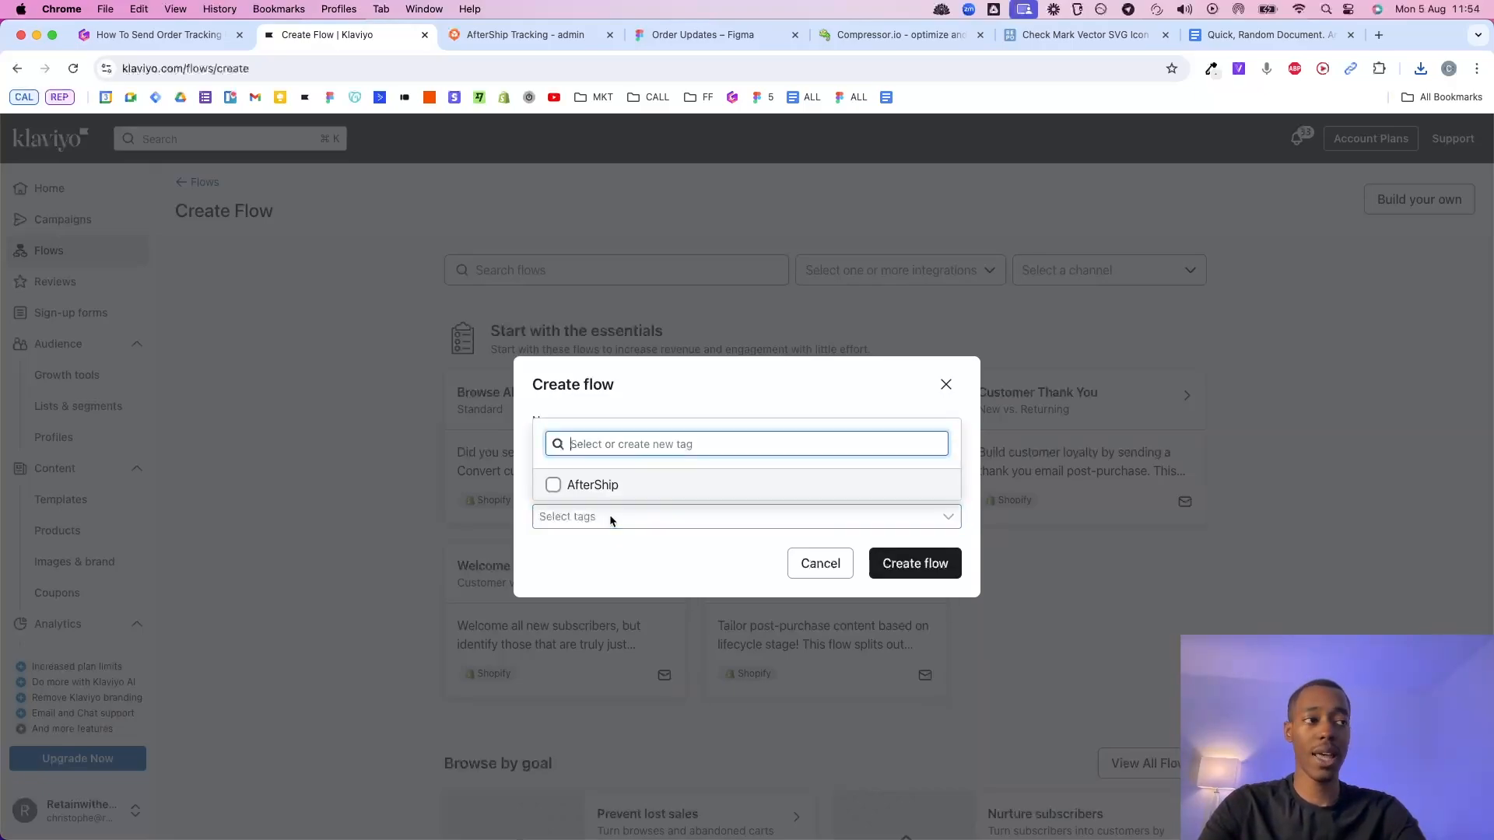
{"action": "left_click", "coordinate": [603, 487]}
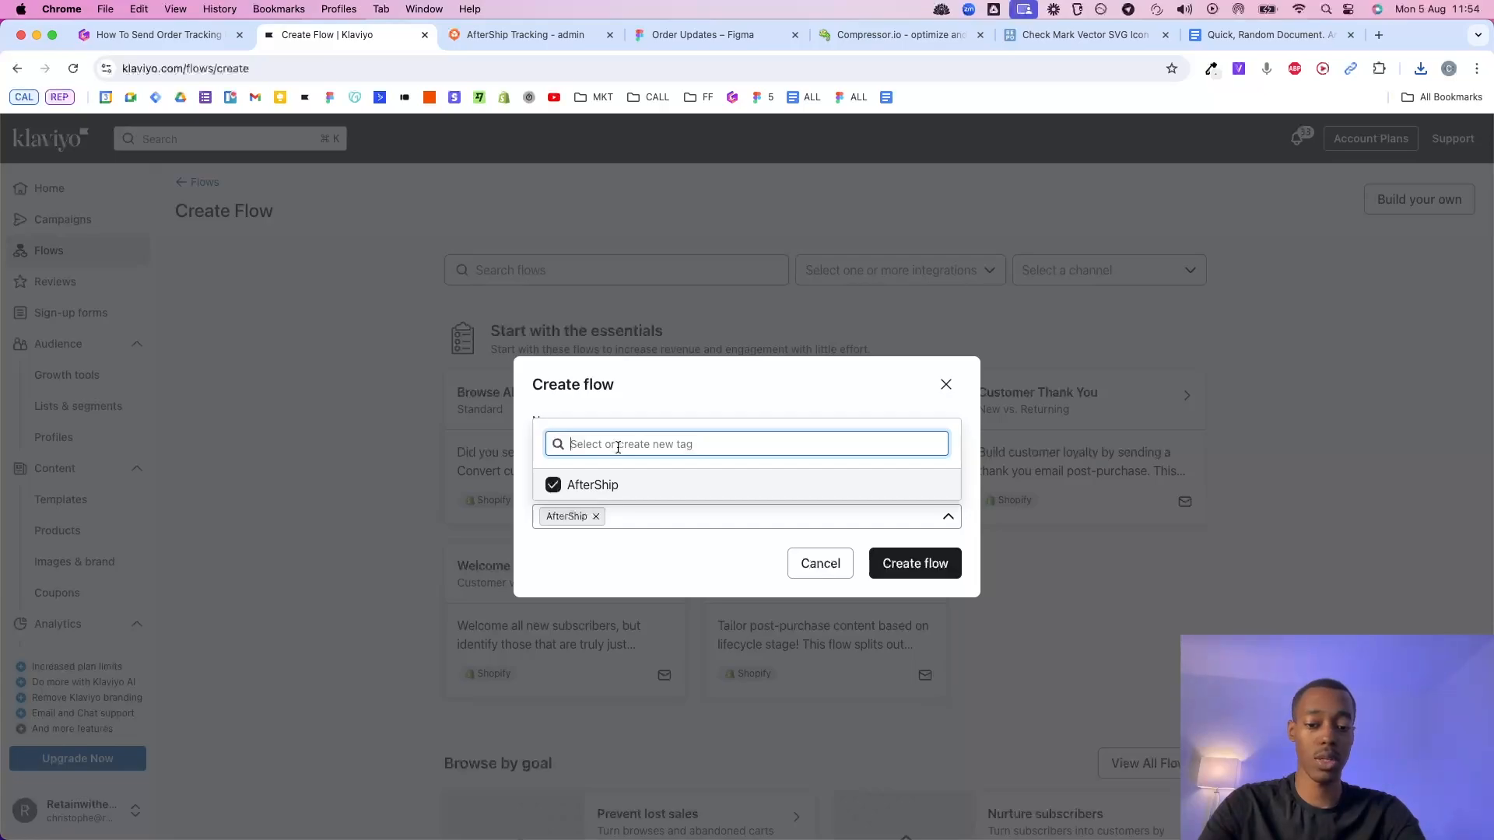
{"action": "type", "text": "Tracking emails"}
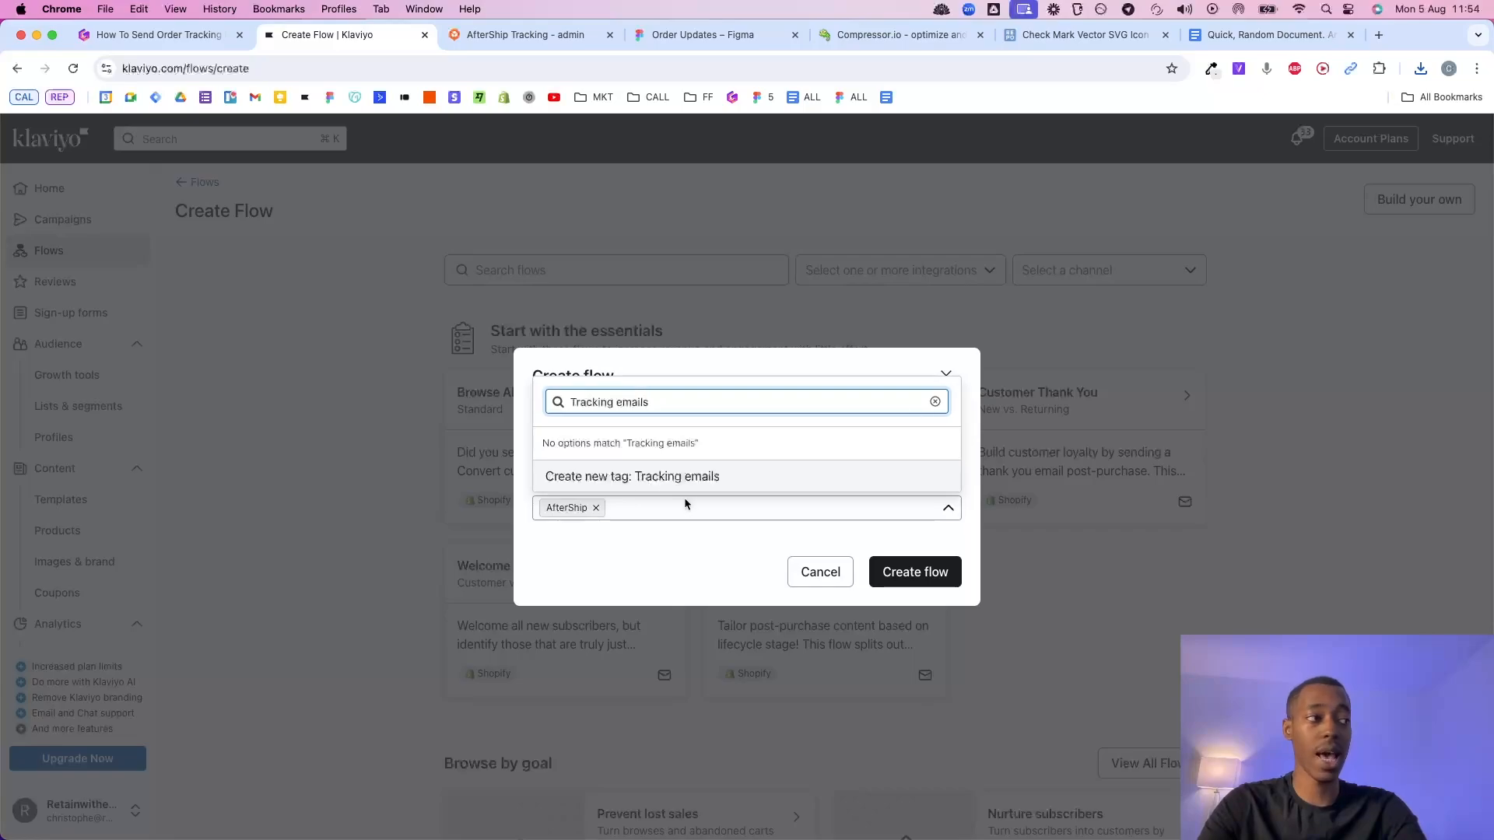
{"action": "left_click", "coordinate": [745, 567]}
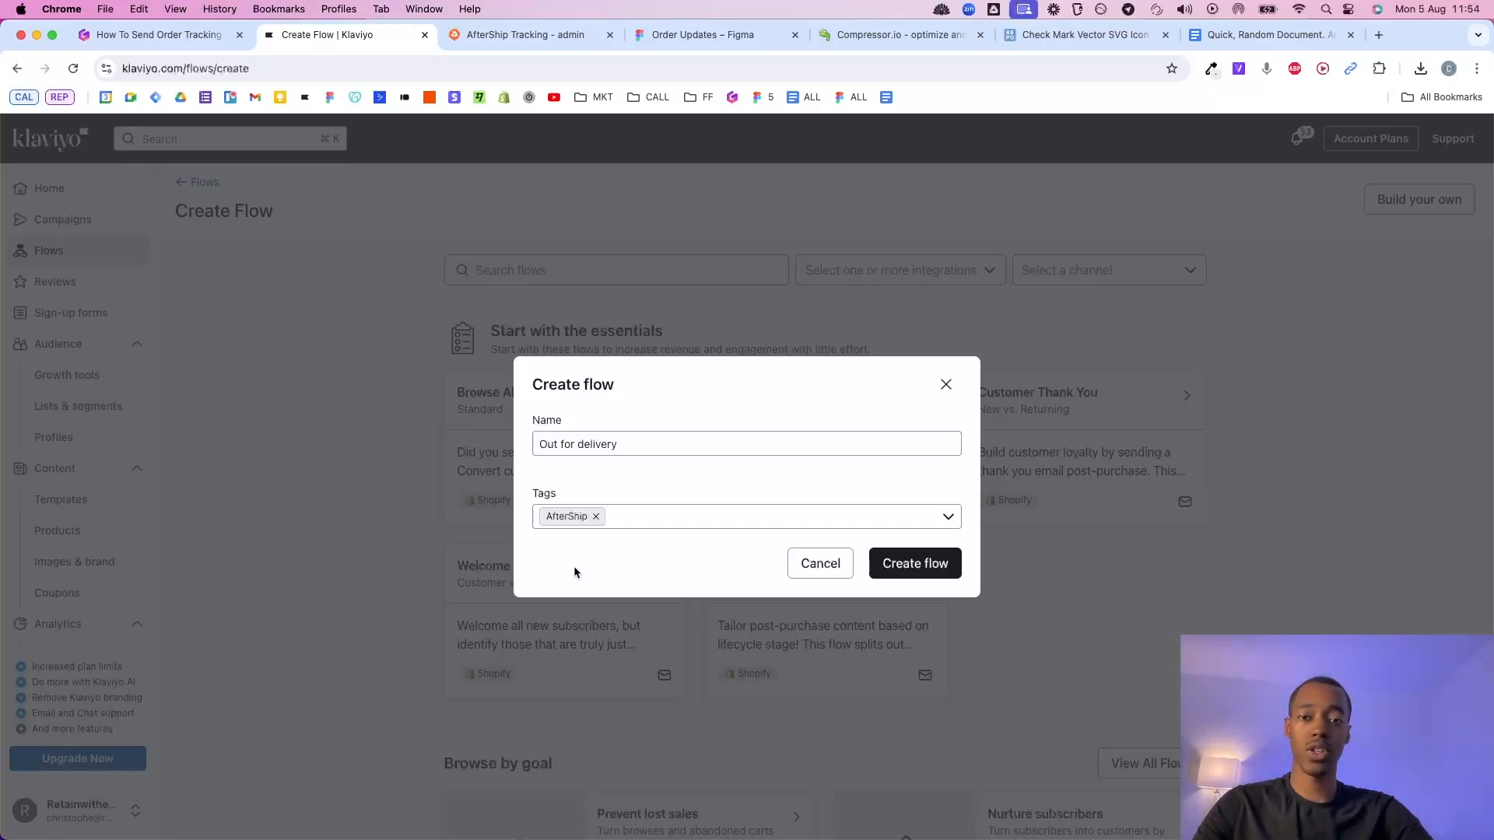
{"action": "left_click", "coordinate": [913, 564]}
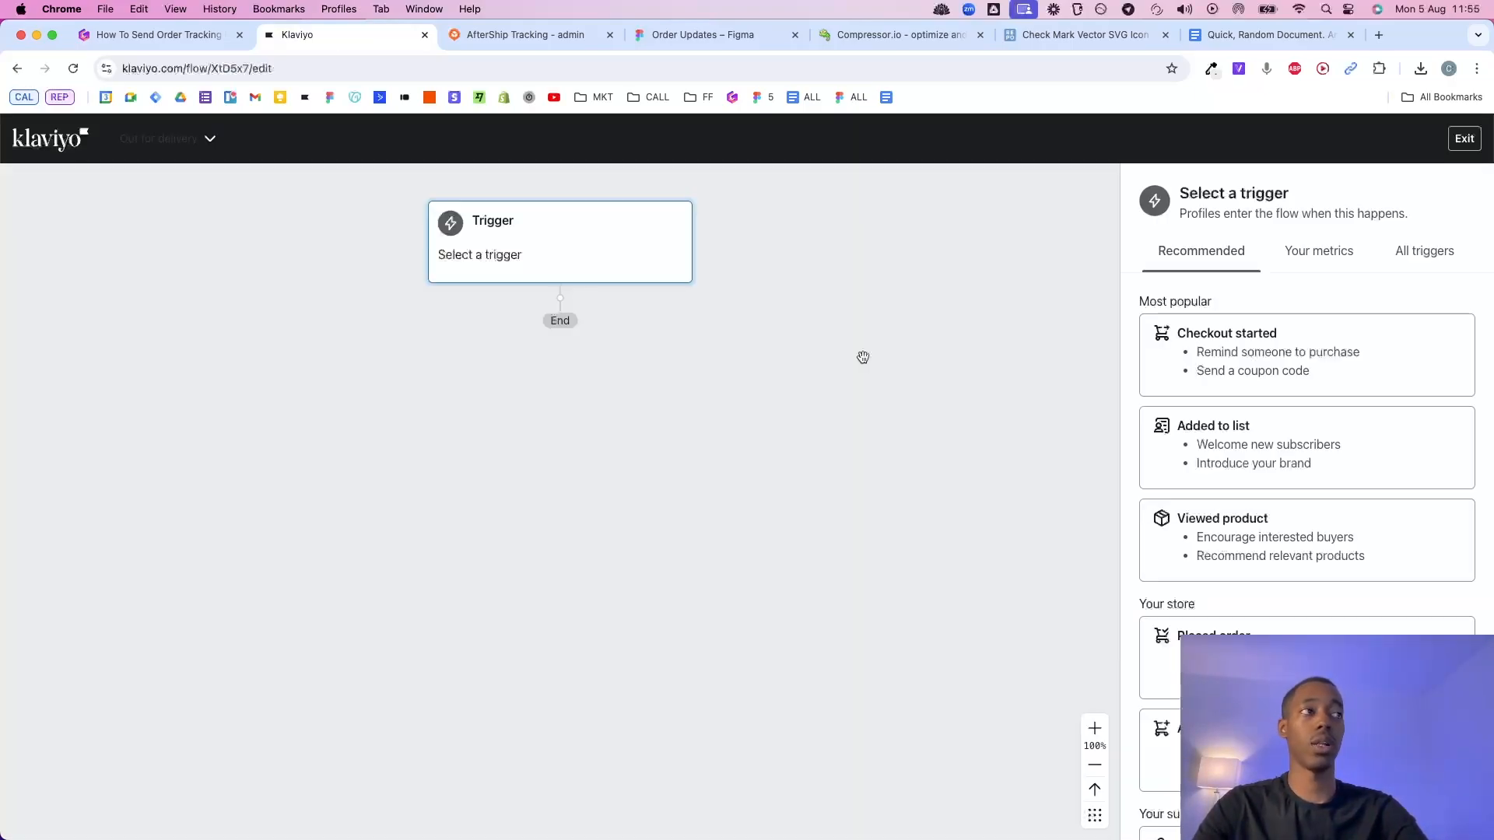
Set the flow's trigger to the metric "AfterShip: Delivery updates - Out for delivery" and save it without filters.
{"action": "left_click", "coordinate": [1321, 252]}
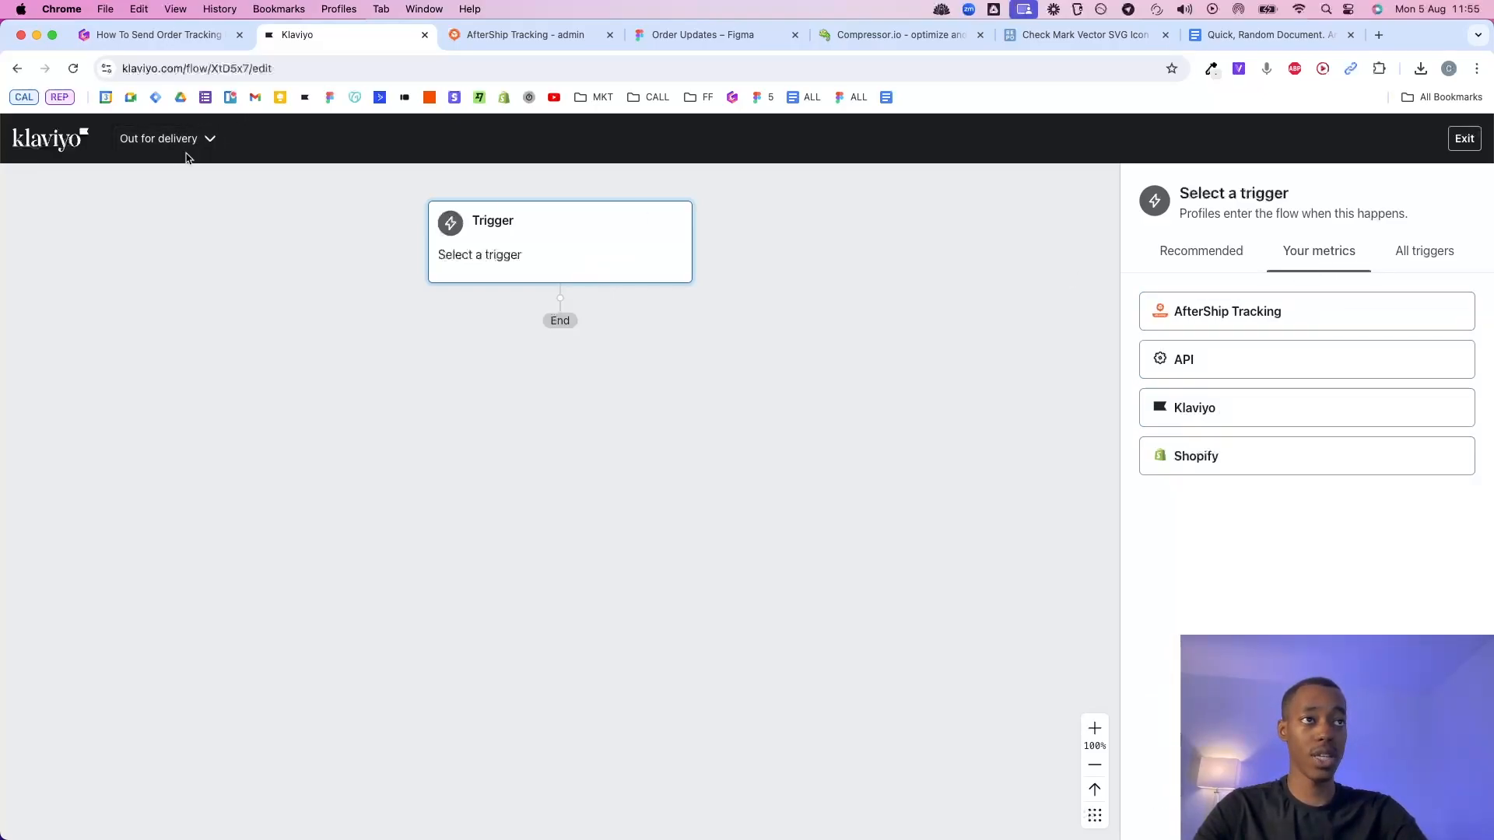
{"action": "left_click", "coordinate": [1223, 319]}
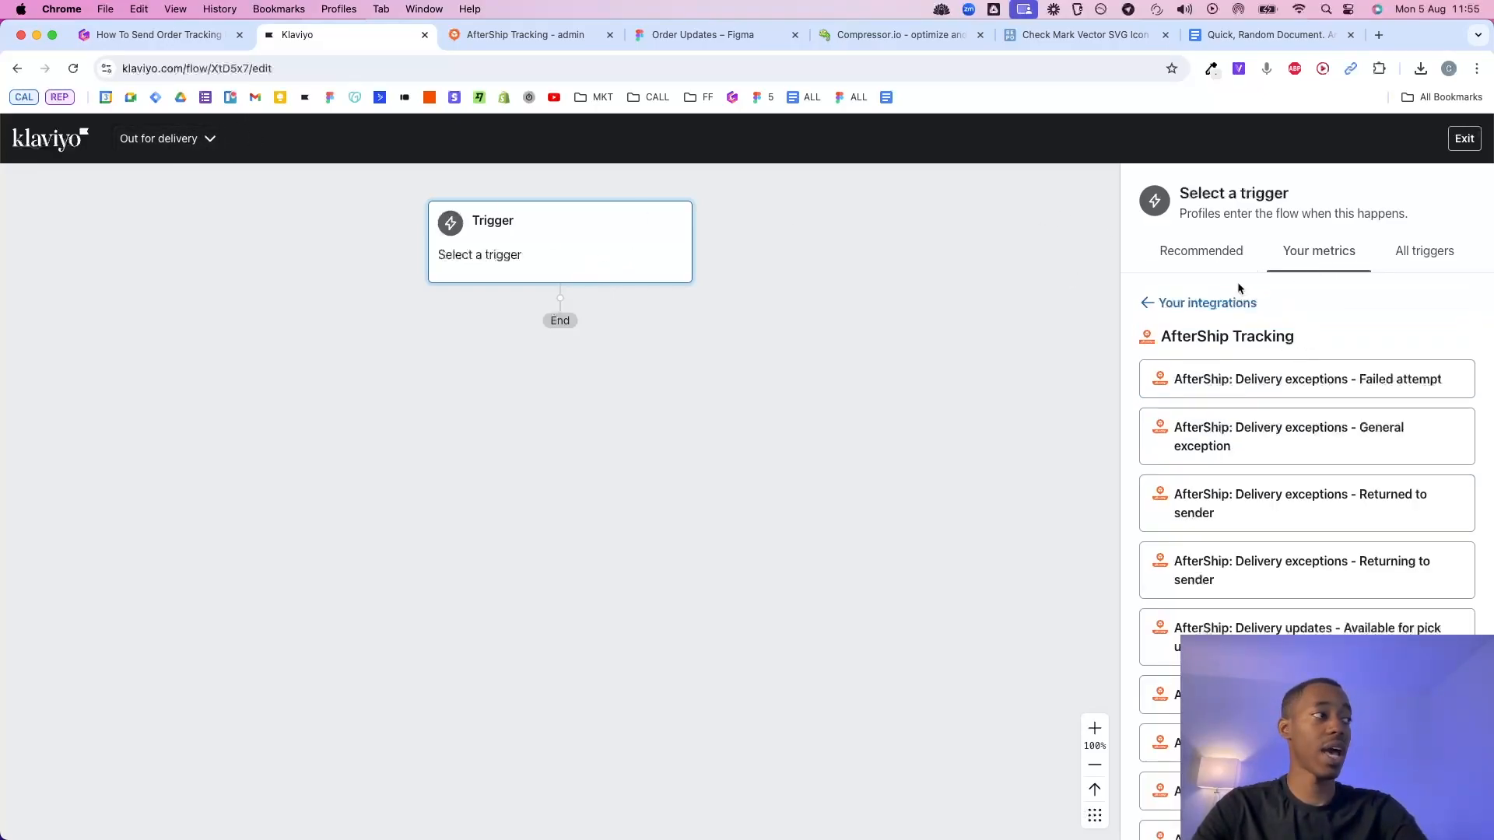
{"action": "left_click", "coordinate": [1225, 251]}
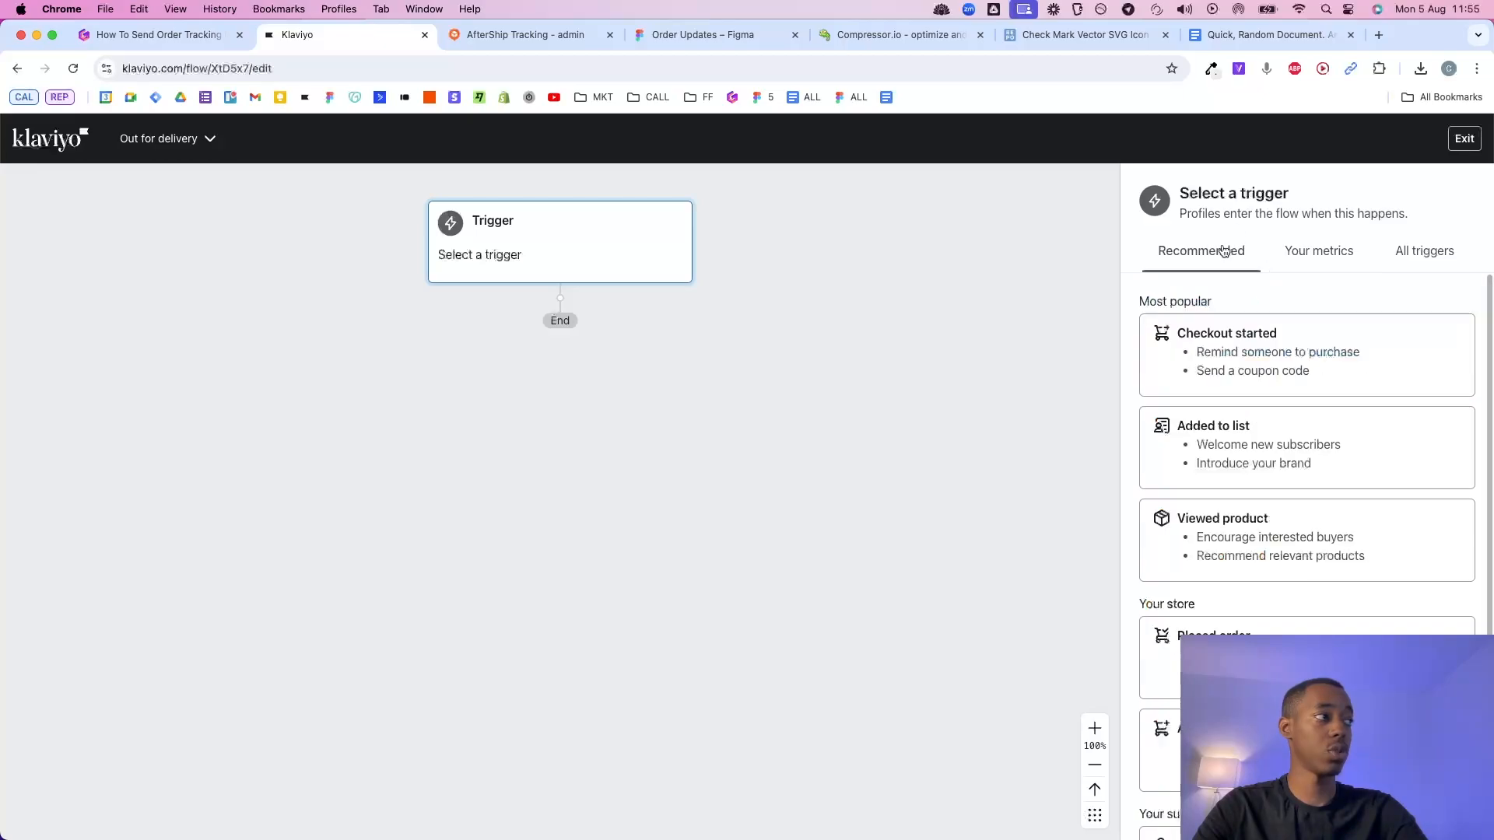
{"action": "left_click", "coordinate": [1325, 252]}
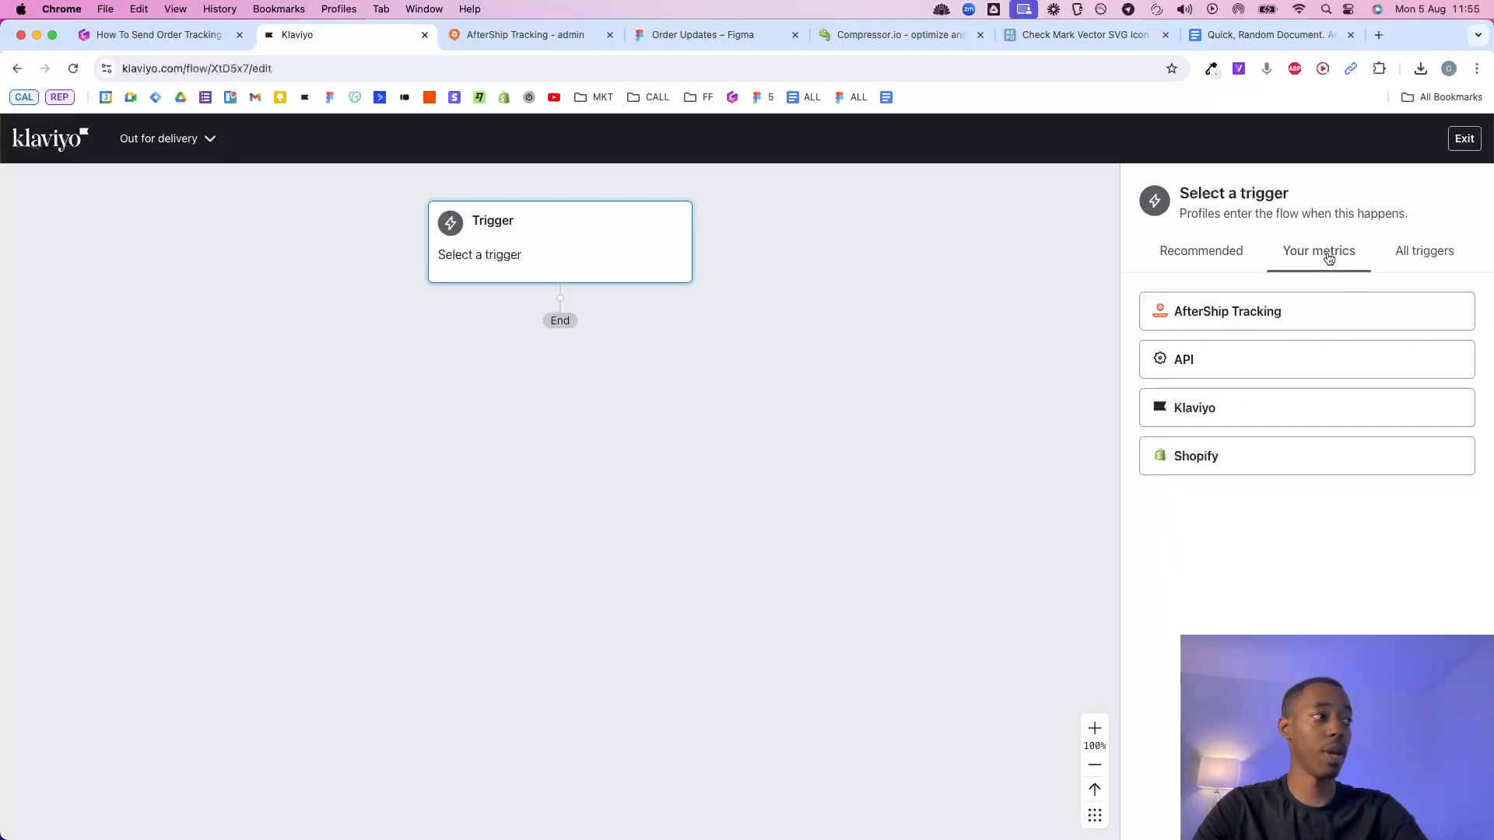
{"action": "left_click", "coordinate": [1240, 313]}
{"action": "scroll", "coordinate": [1292, 466], "scroll_direction": "down", "scroll_amount": 3}
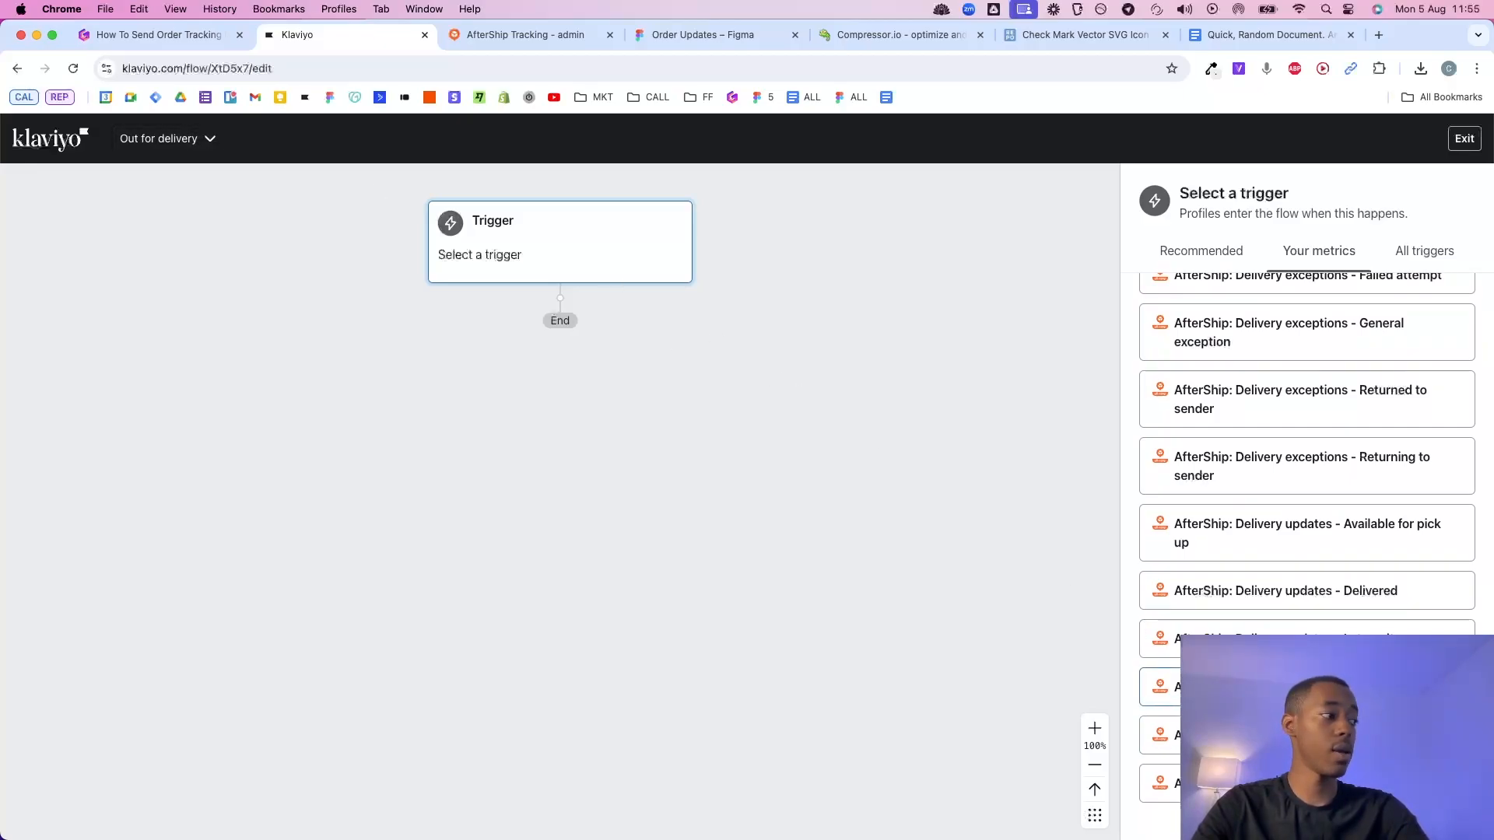
{"action": "left_click", "coordinate": [1245, 734]}
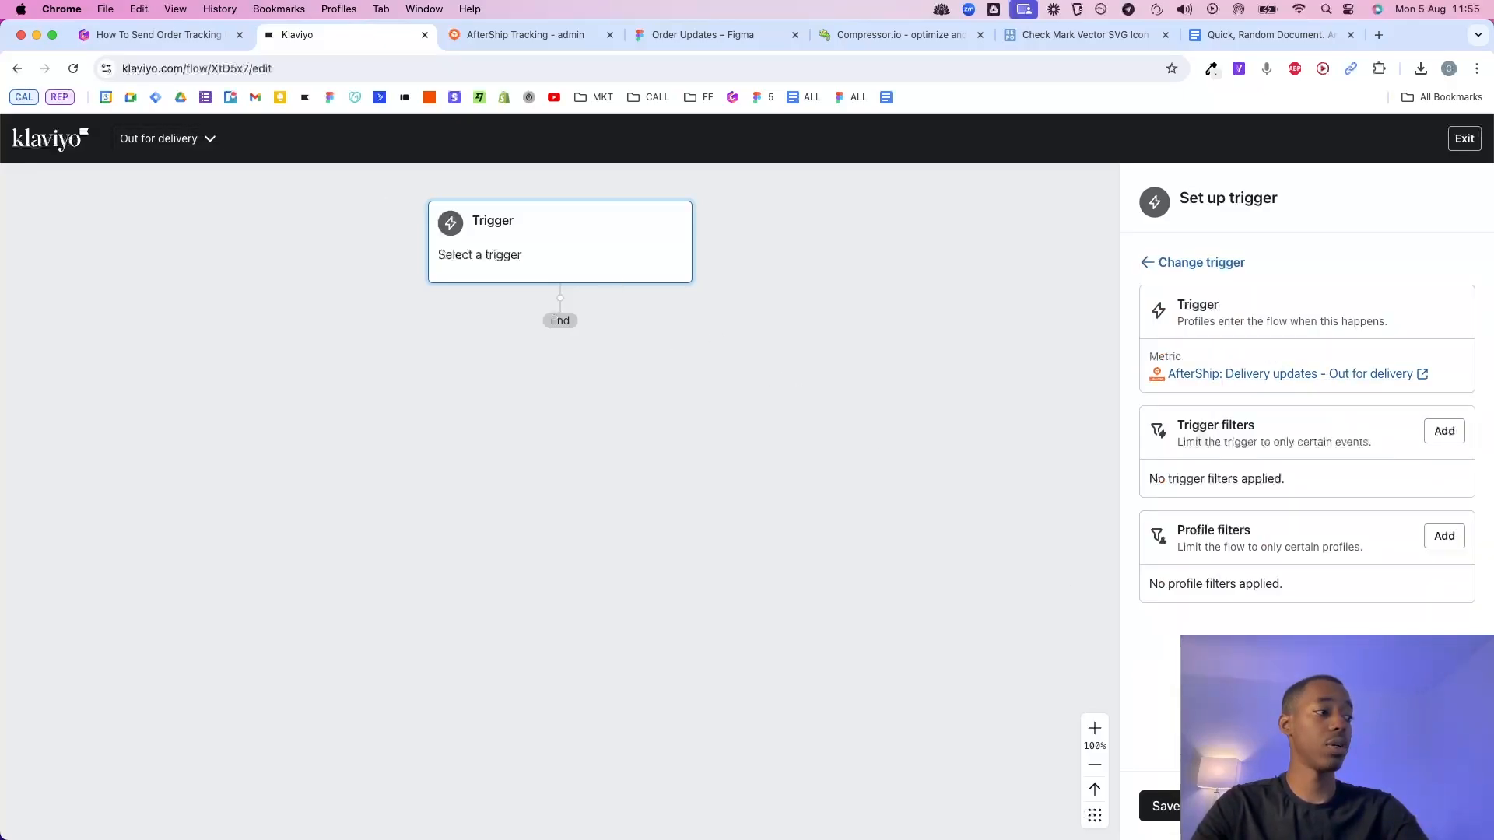
{"action": "left_click", "coordinate": [1171, 809]}
{"action": "left_click", "coordinate": [903, 582]}
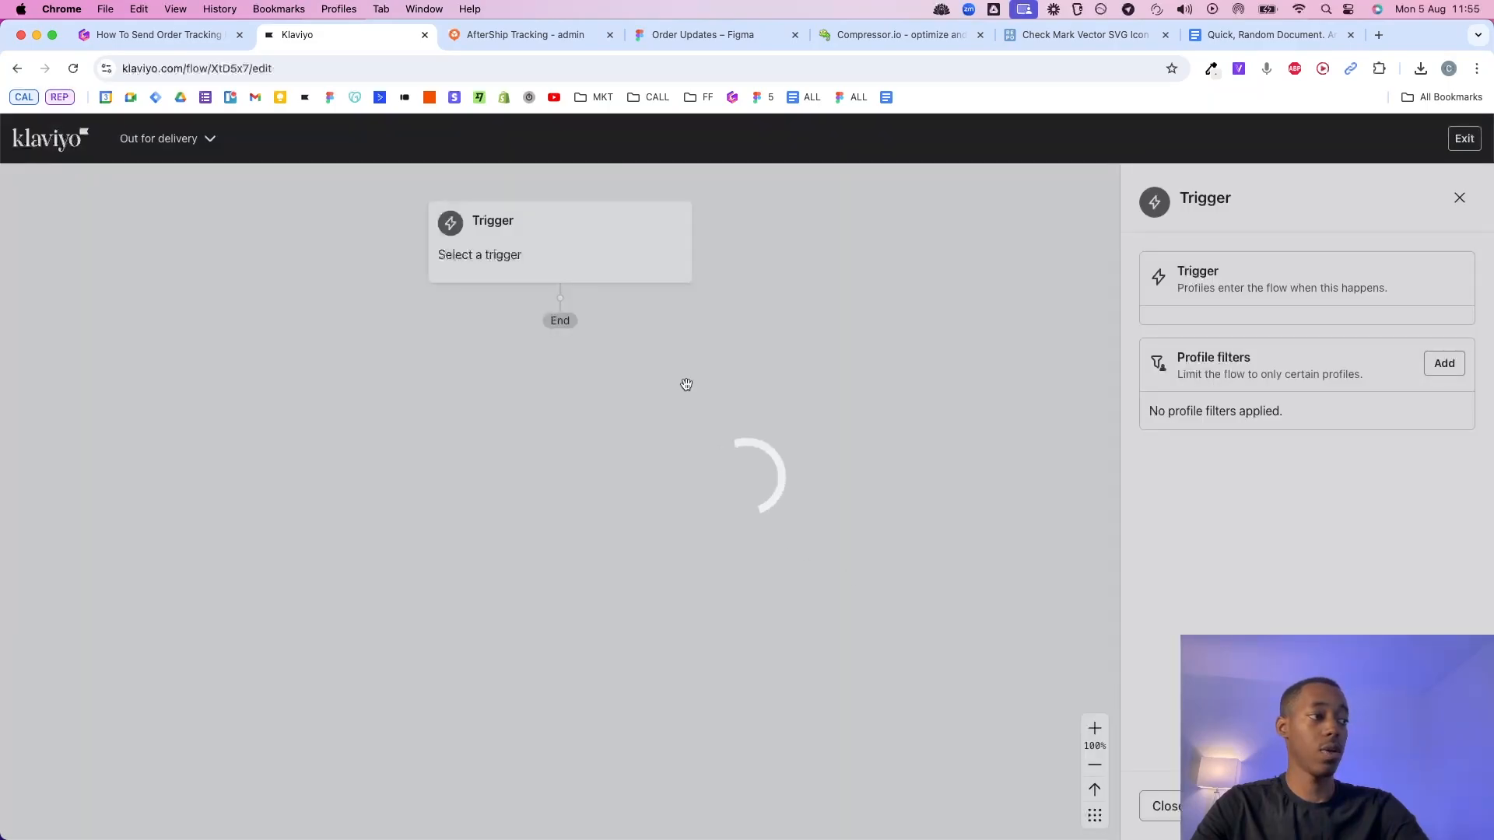
Add an email below the flow's trigger, with subject line "Your order is out for delivery" and preview text "Excited for you!".
{"action": "left_click_drag", "start_coordinate": [104, 226], "coordinate": [741, 286]}
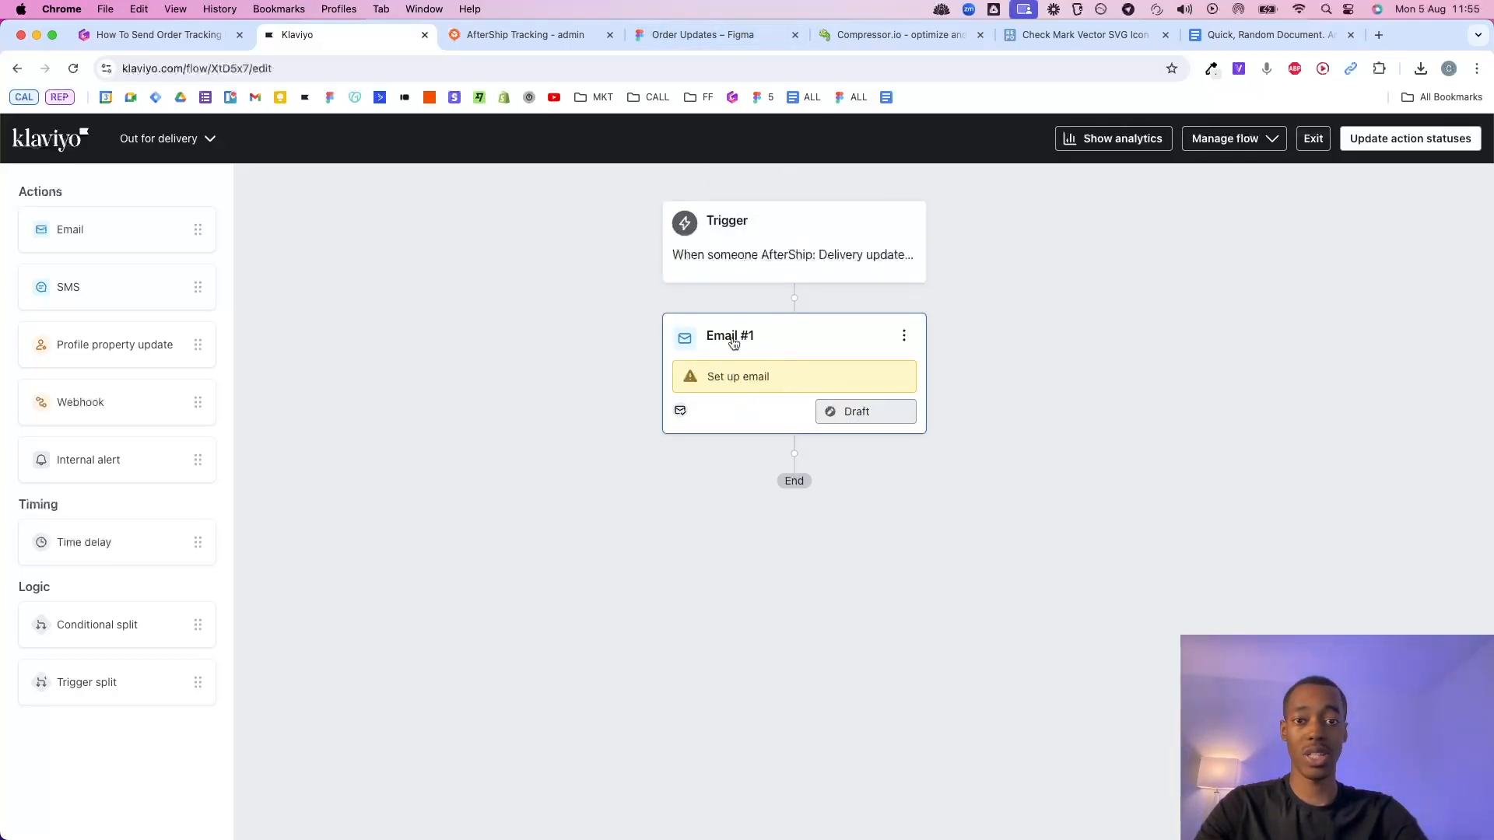
{"action": "left_click", "coordinate": [789, 380]}
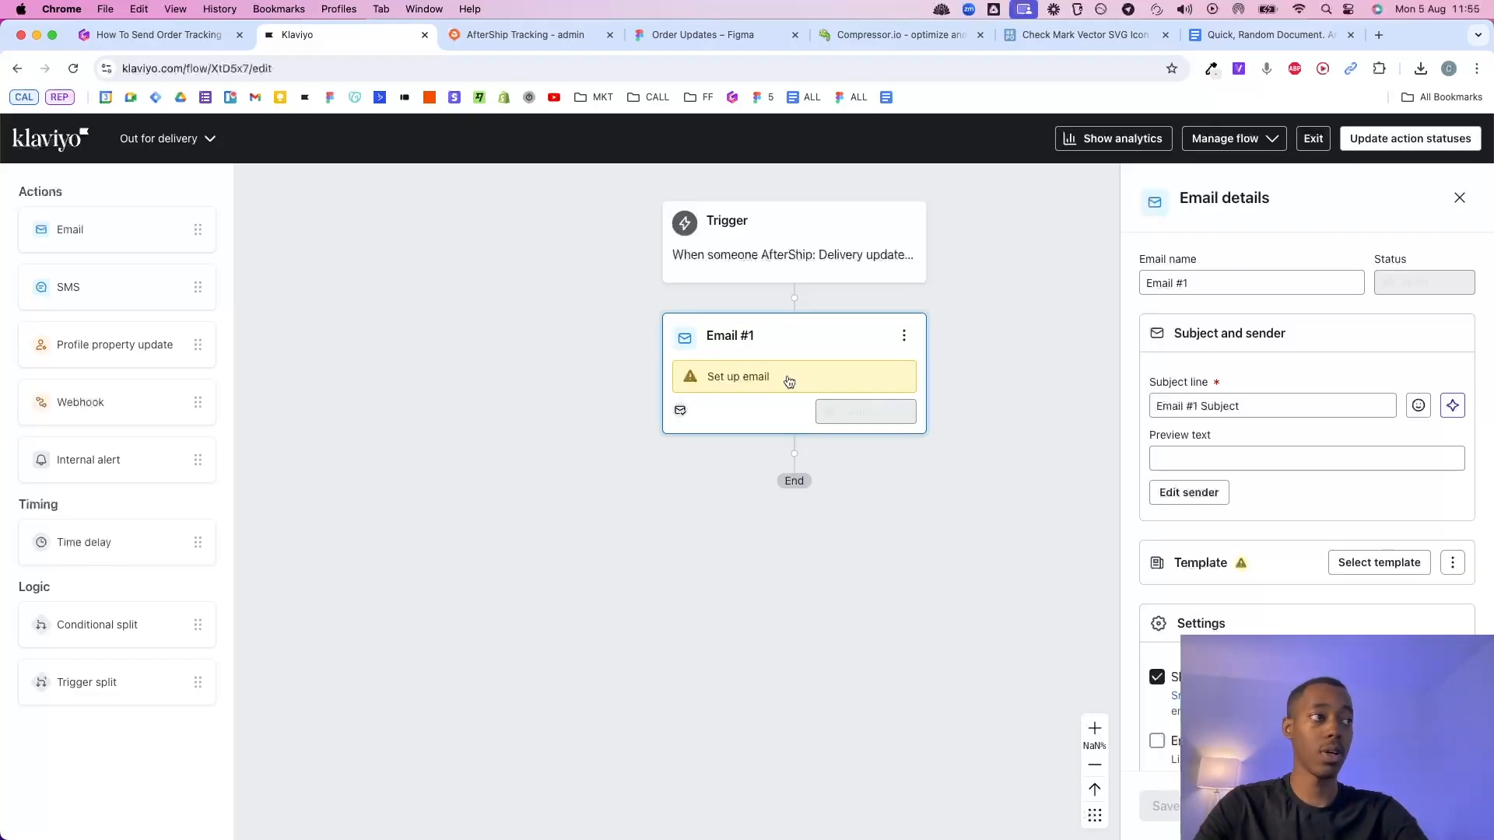
{"action": "triple_click", "coordinate": [1270, 402]}
{"action": "key", "text": "BackSpace"}
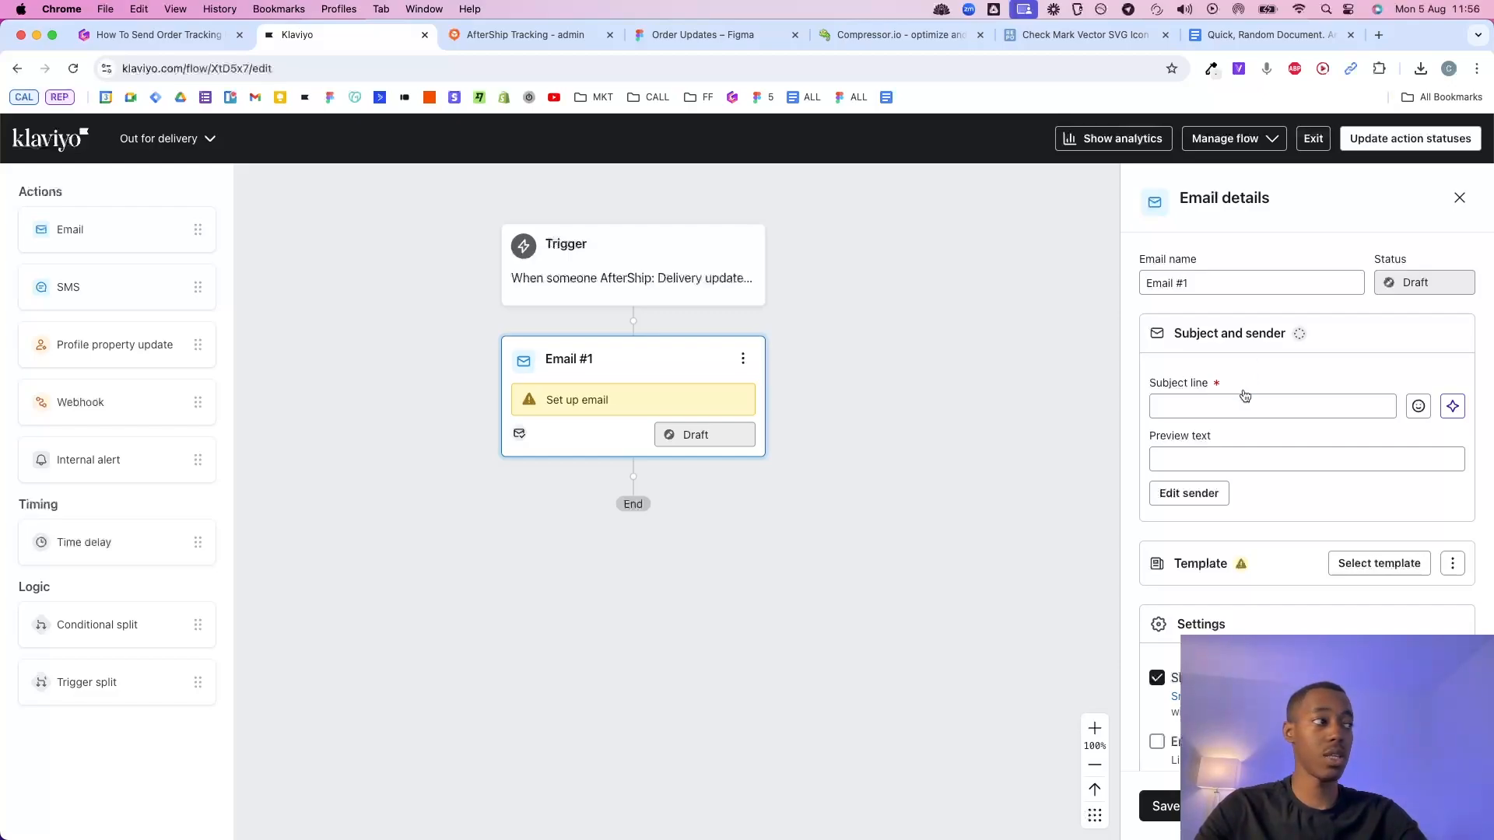
{"action": "left_click", "coordinate": [1237, 402]}
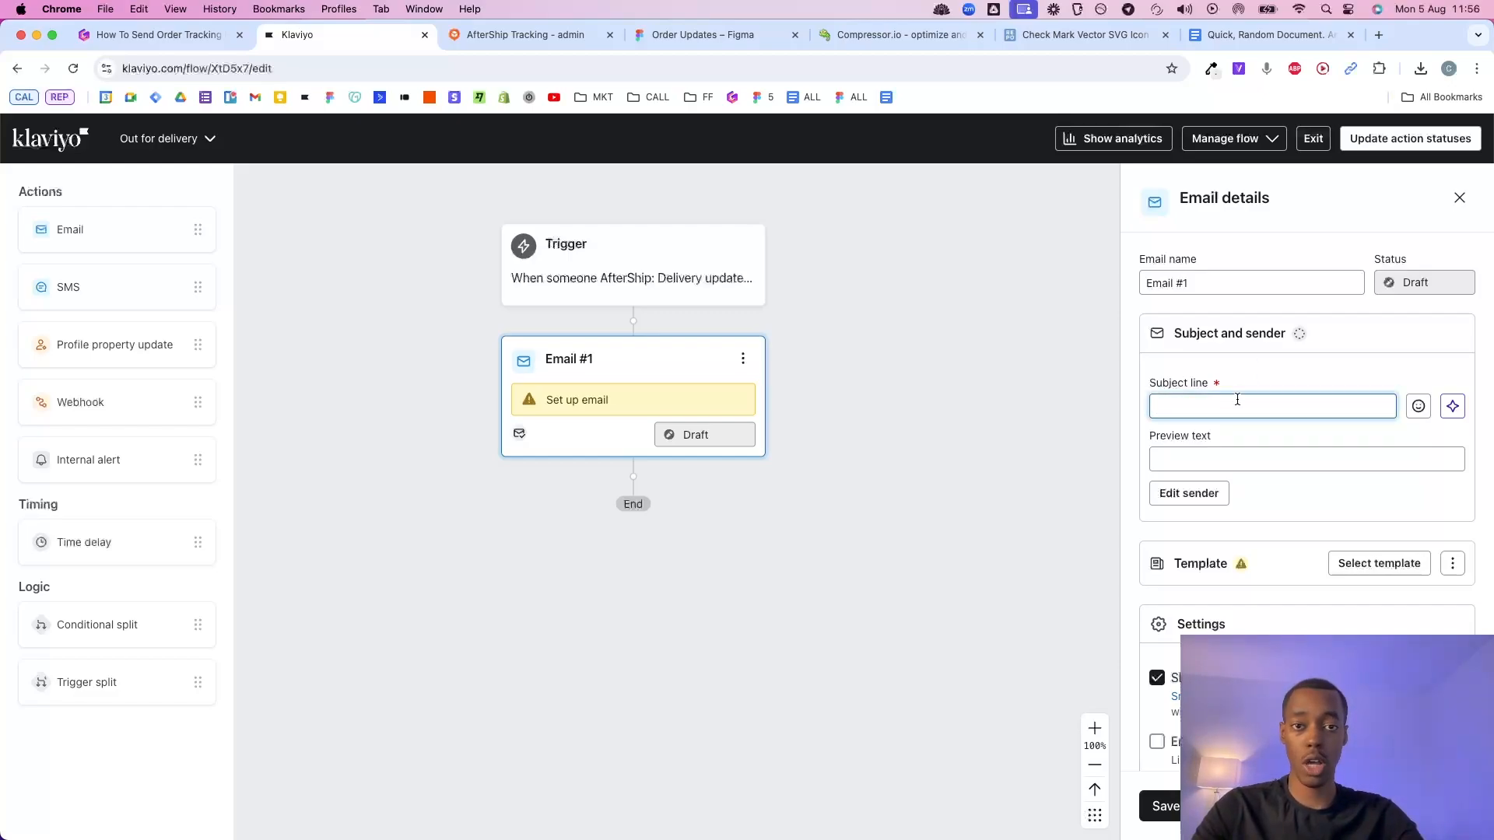
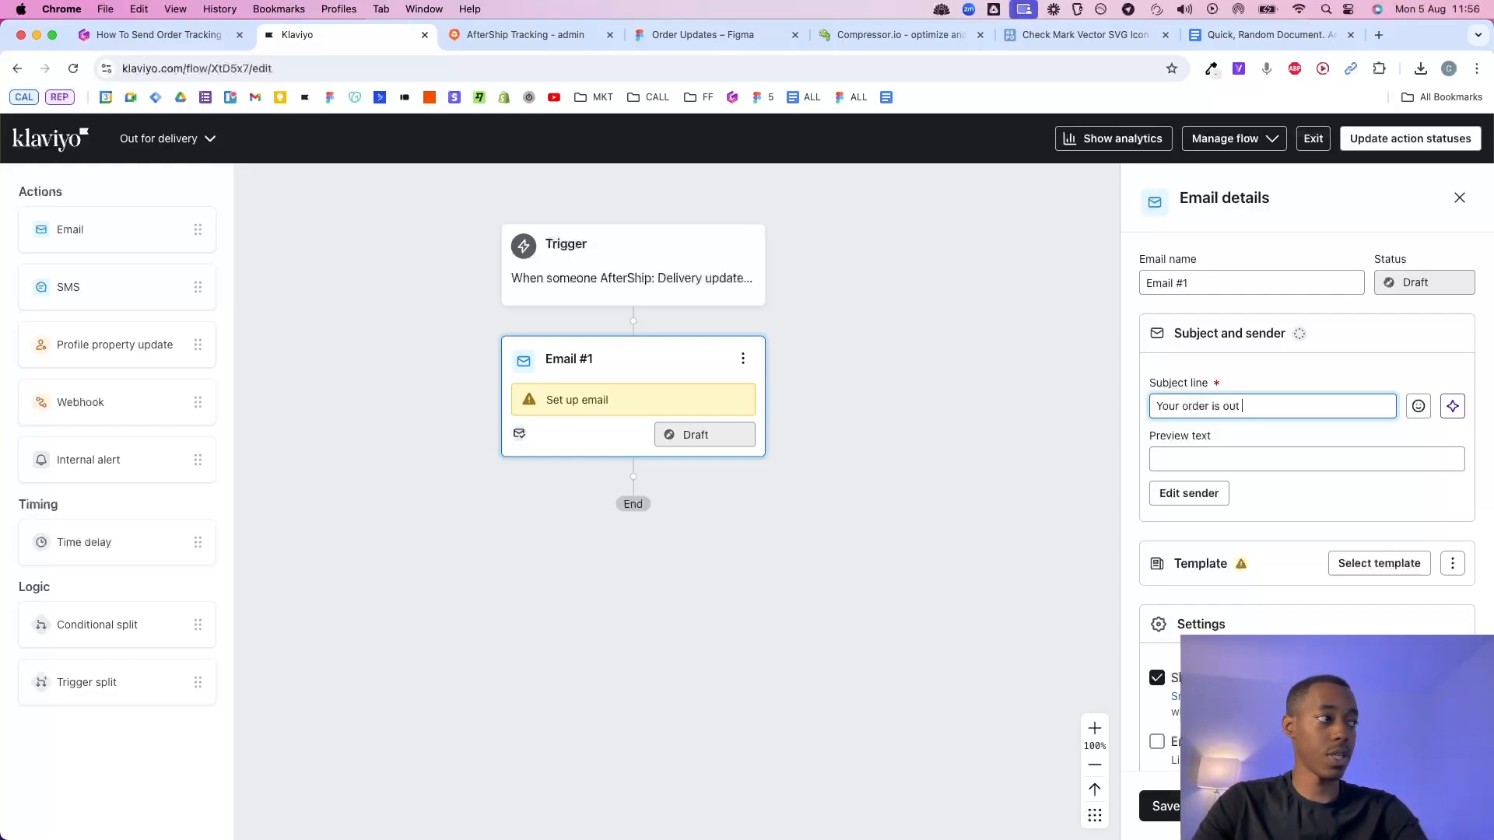
{"action": "left_click", "coordinate": [1208, 461]}
{"action": "type", "text": "Excited for you!"}
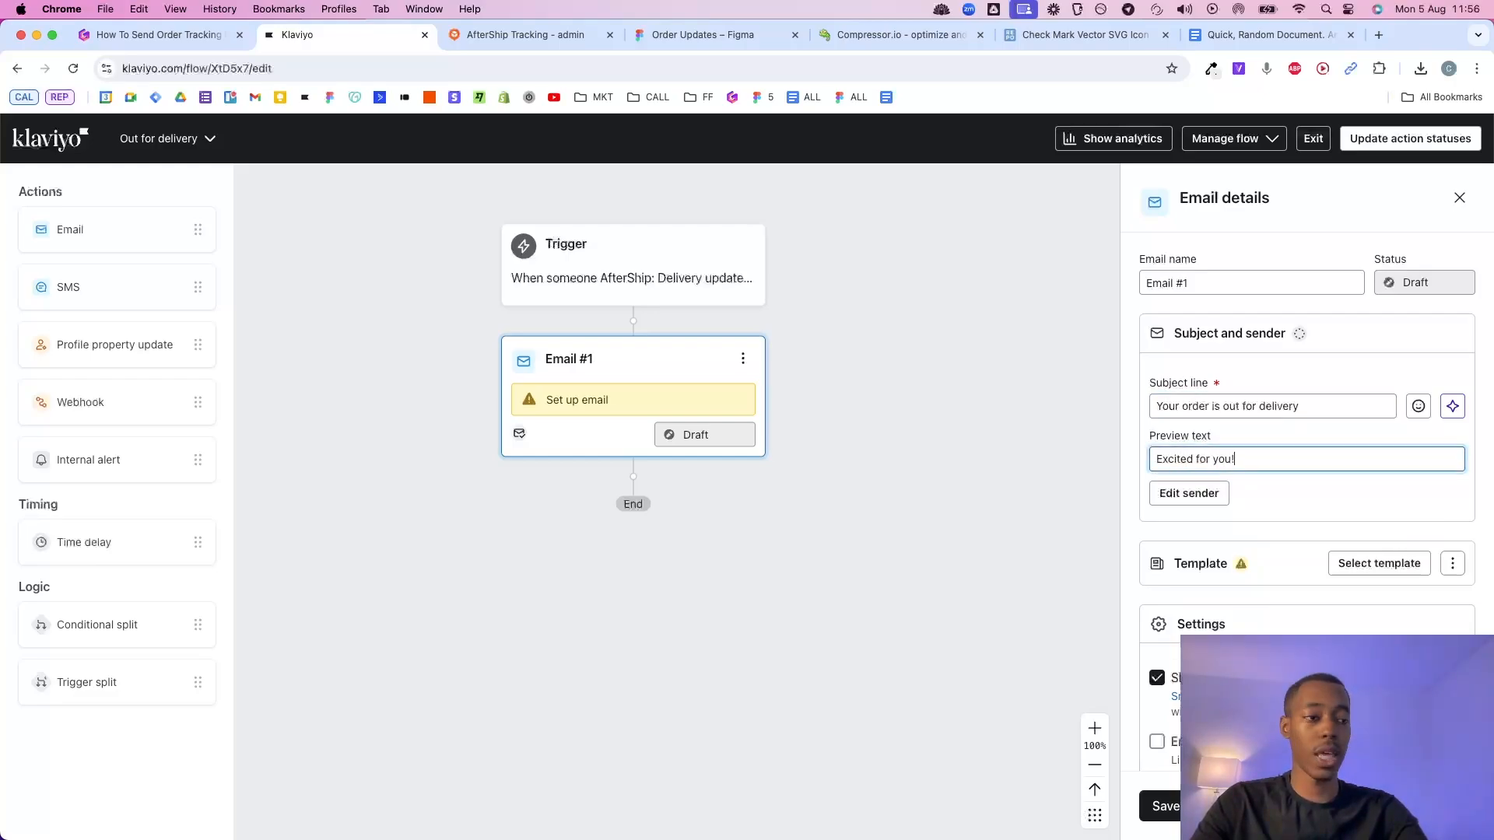
{"action": "left_click", "coordinate": [1290, 505]}
Turn off skipping recently emailed profiles for the email and create its template as a blank email.
{"action": "scroll", "coordinate": [1242, 626], "scroll_direction": "down", "scroll_amount": 3}
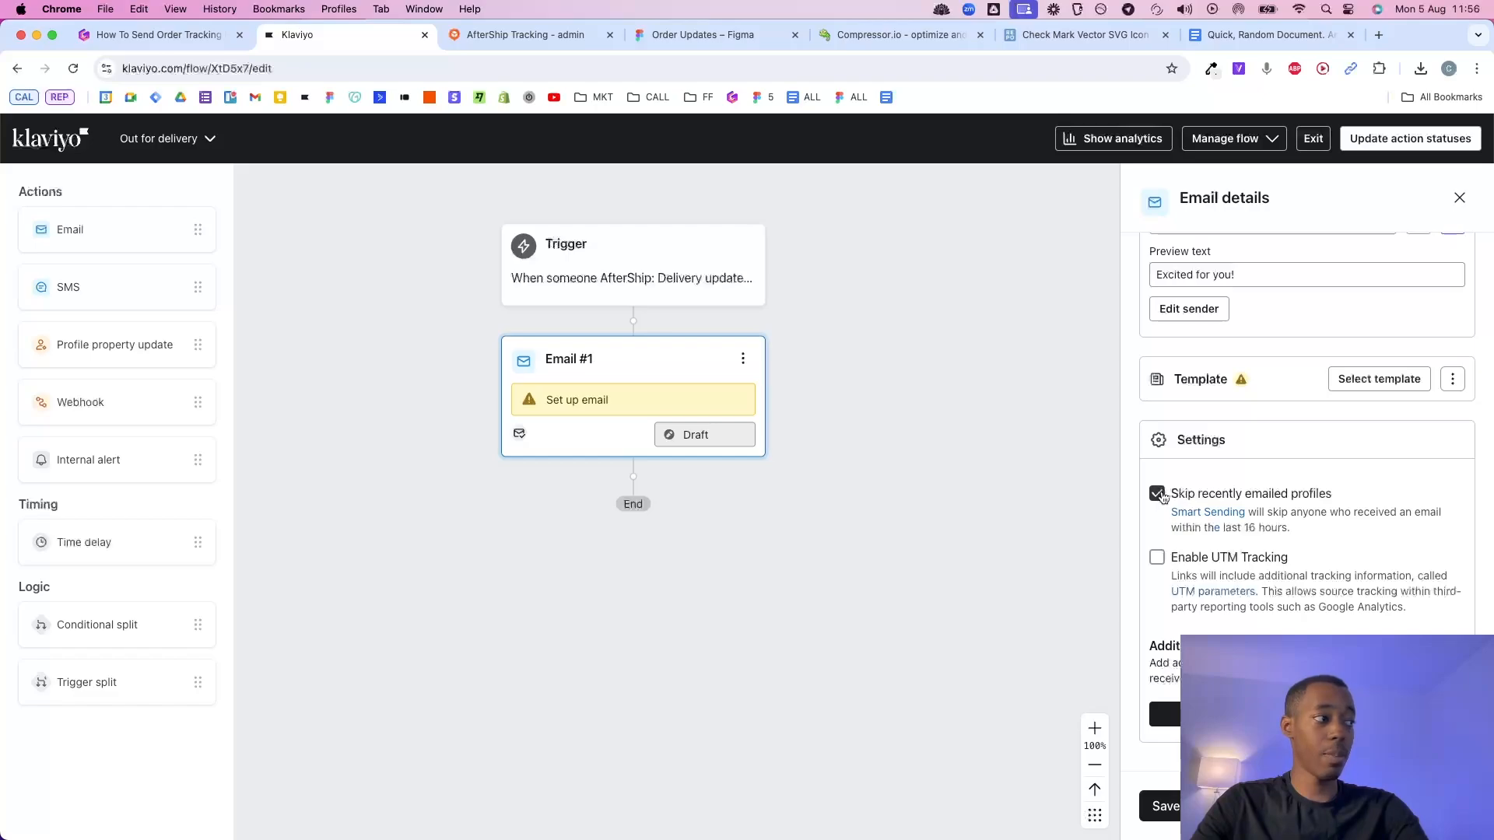
{"action": "triple_click", "coordinate": [1291, 495]}
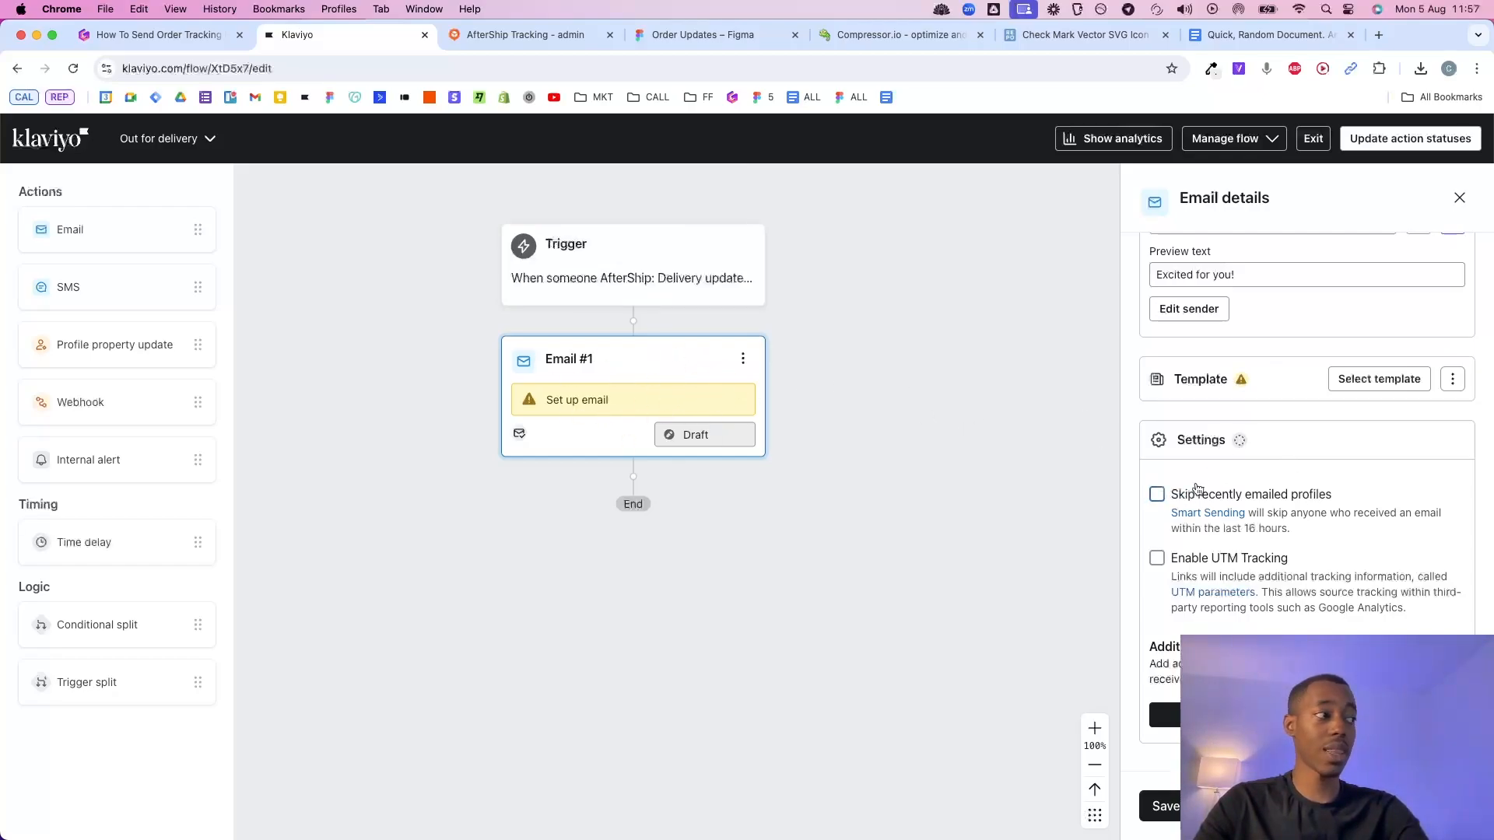
{"action": "scroll", "coordinate": [1213, 502], "scroll_direction": "up", "scroll_amount": 3}
{"action": "left_click", "coordinate": [1391, 505]}
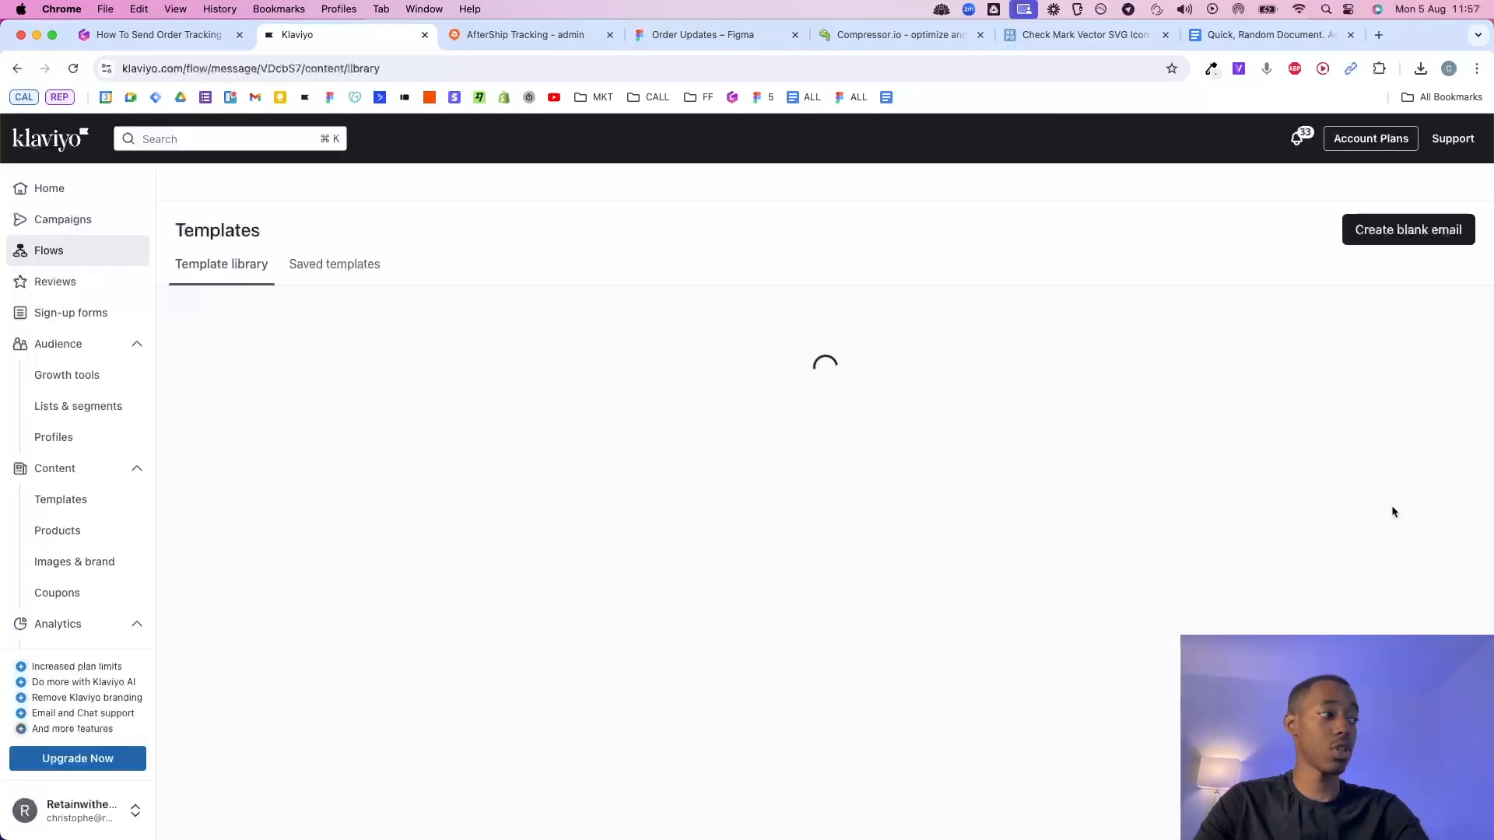
{"action": "left_click", "coordinate": [1384, 256]}
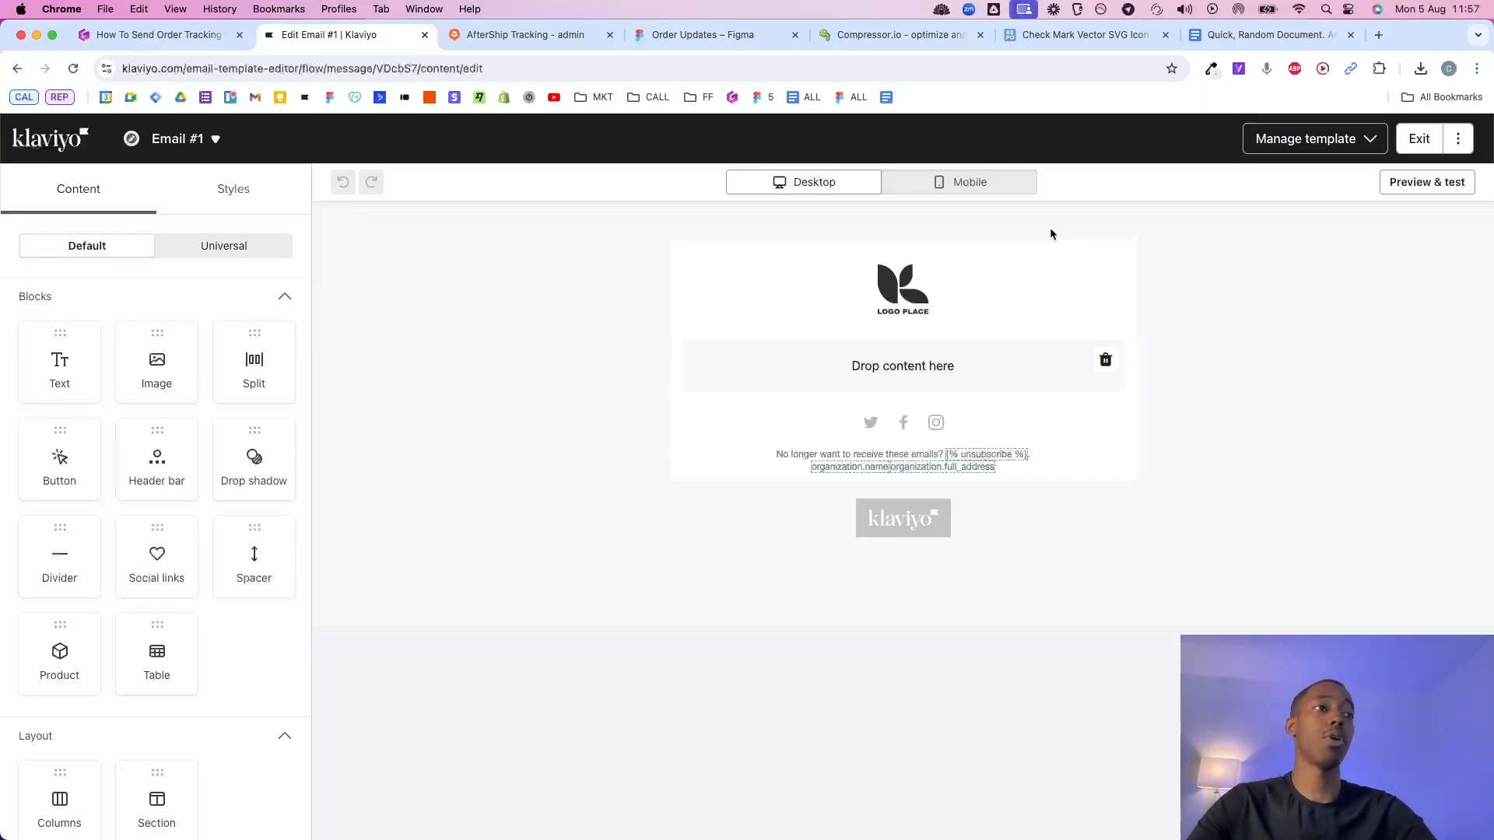
Delete the placeholder logo and the social links block from the blank email.
{"action": "left_click", "coordinate": [327, 315]}
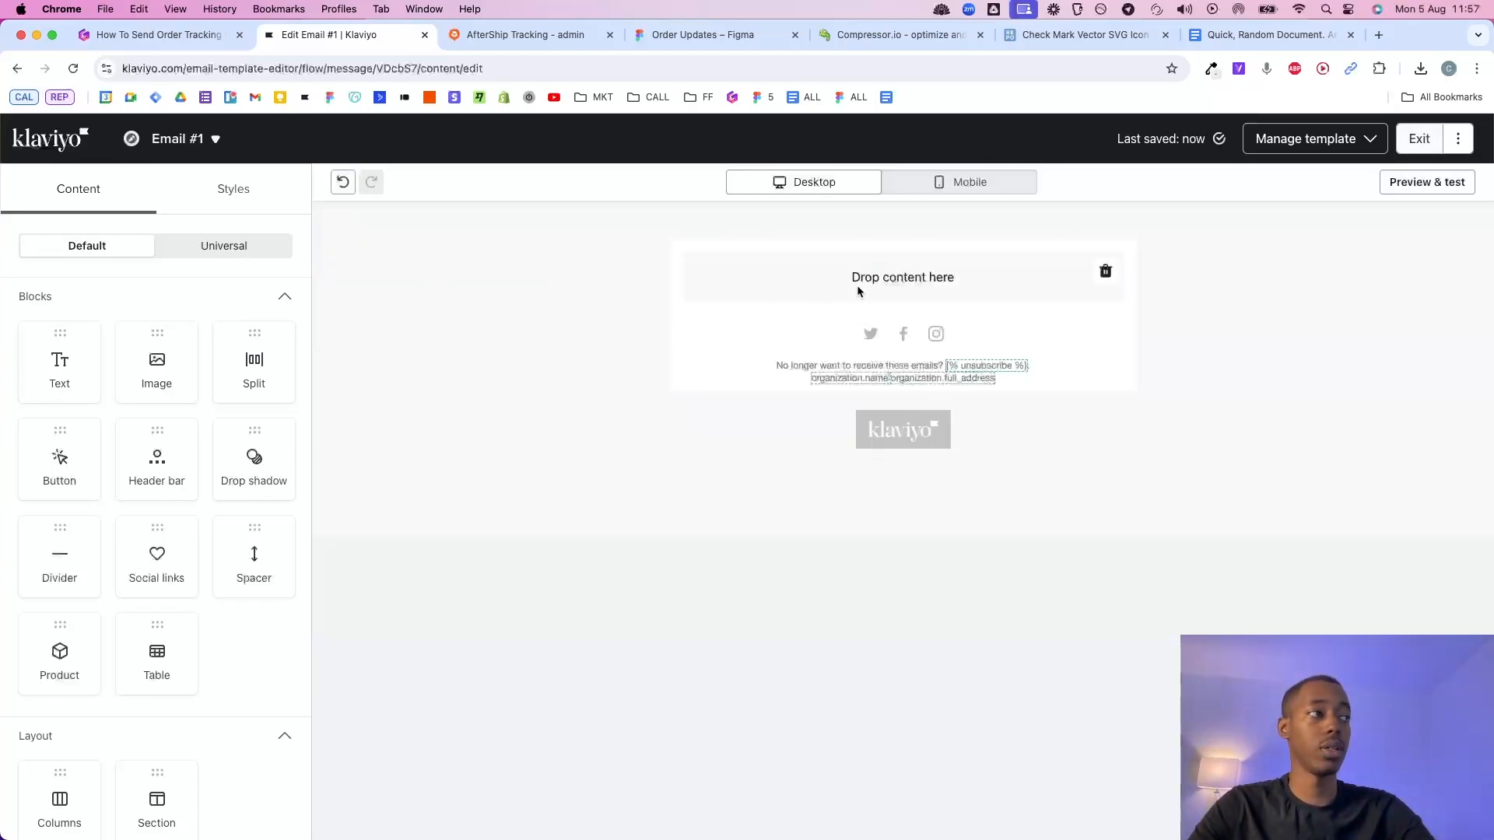
{"action": "mouse_move", "coordinate": [835, 320]}
{"action": "left_click", "coordinate": [653, 391]}
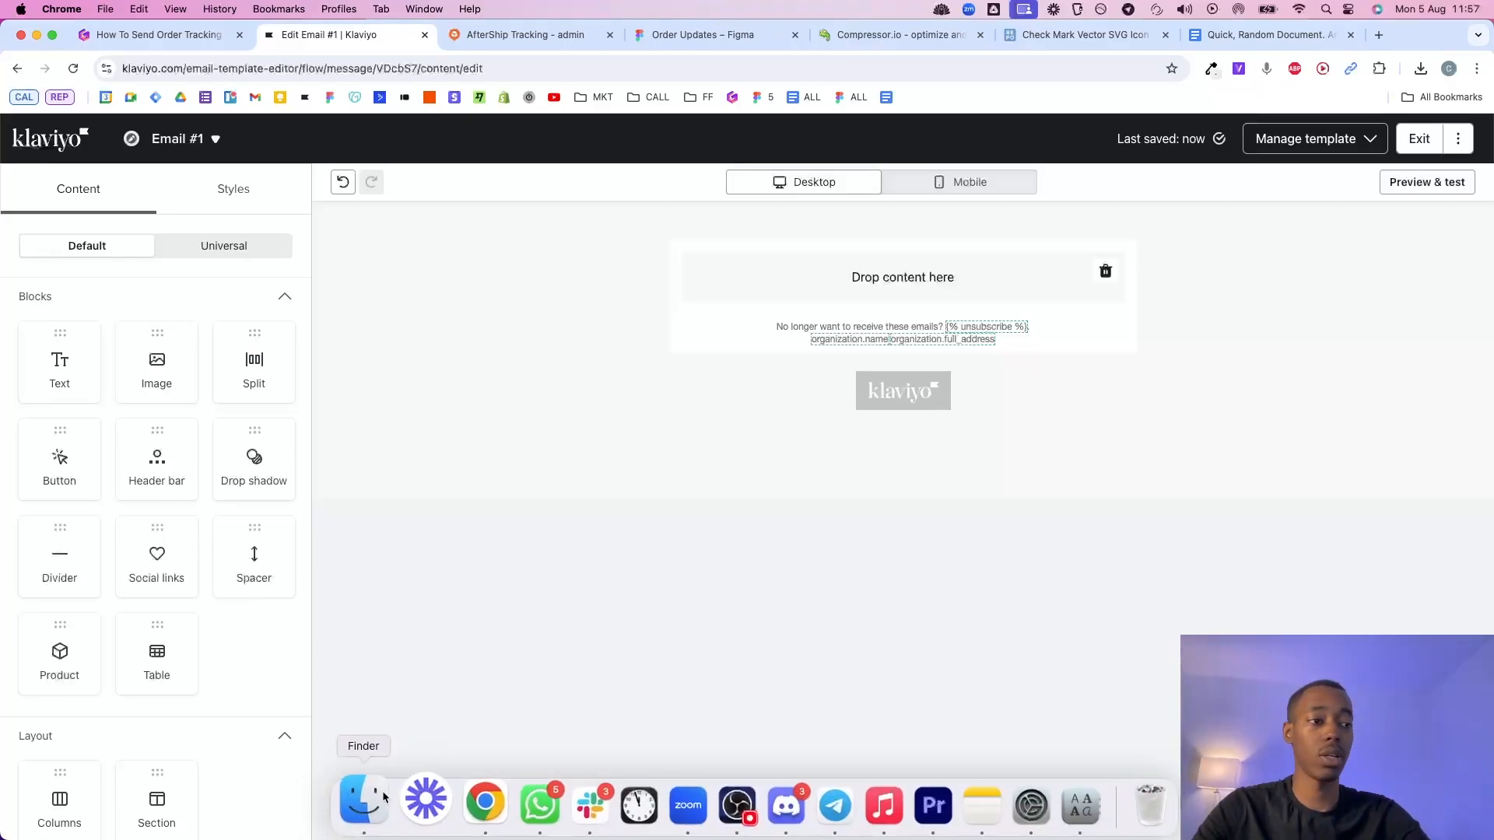
Insert Slice 1.png through Slice 5.png from the compressor (2) folder in Downloads into the email's empty content area.
{"action": "left_click", "coordinate": [364, 800]}
{"action": "left_click", "coordinate": [598, 565]}
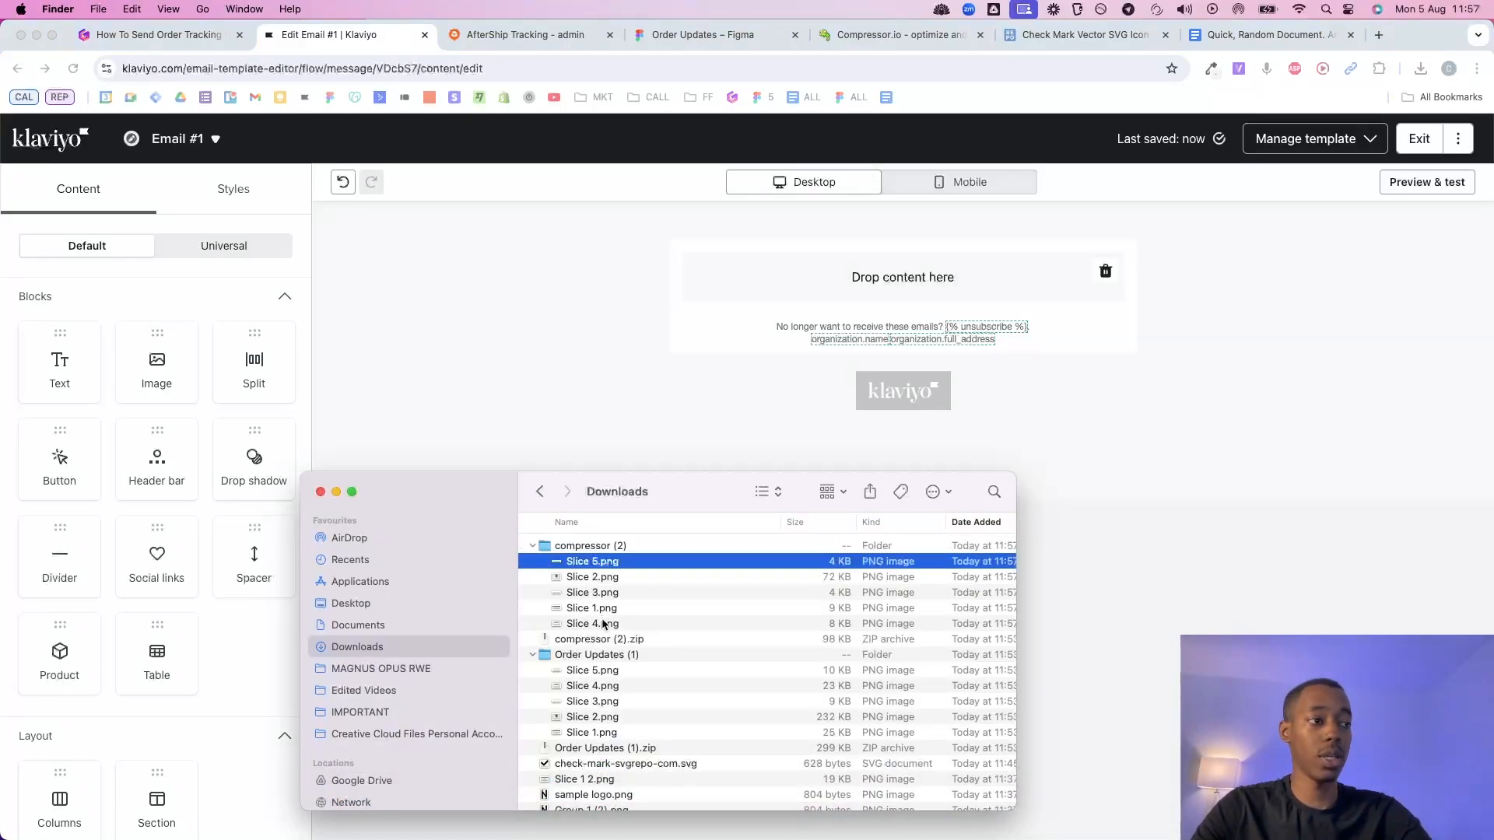
{"action": "left_click", "coordinate": [604, 625], "text": "shift"}
{"action": "left_click_drag", "start_coordinate": [617, 574], "coordinate": [863, 280]}
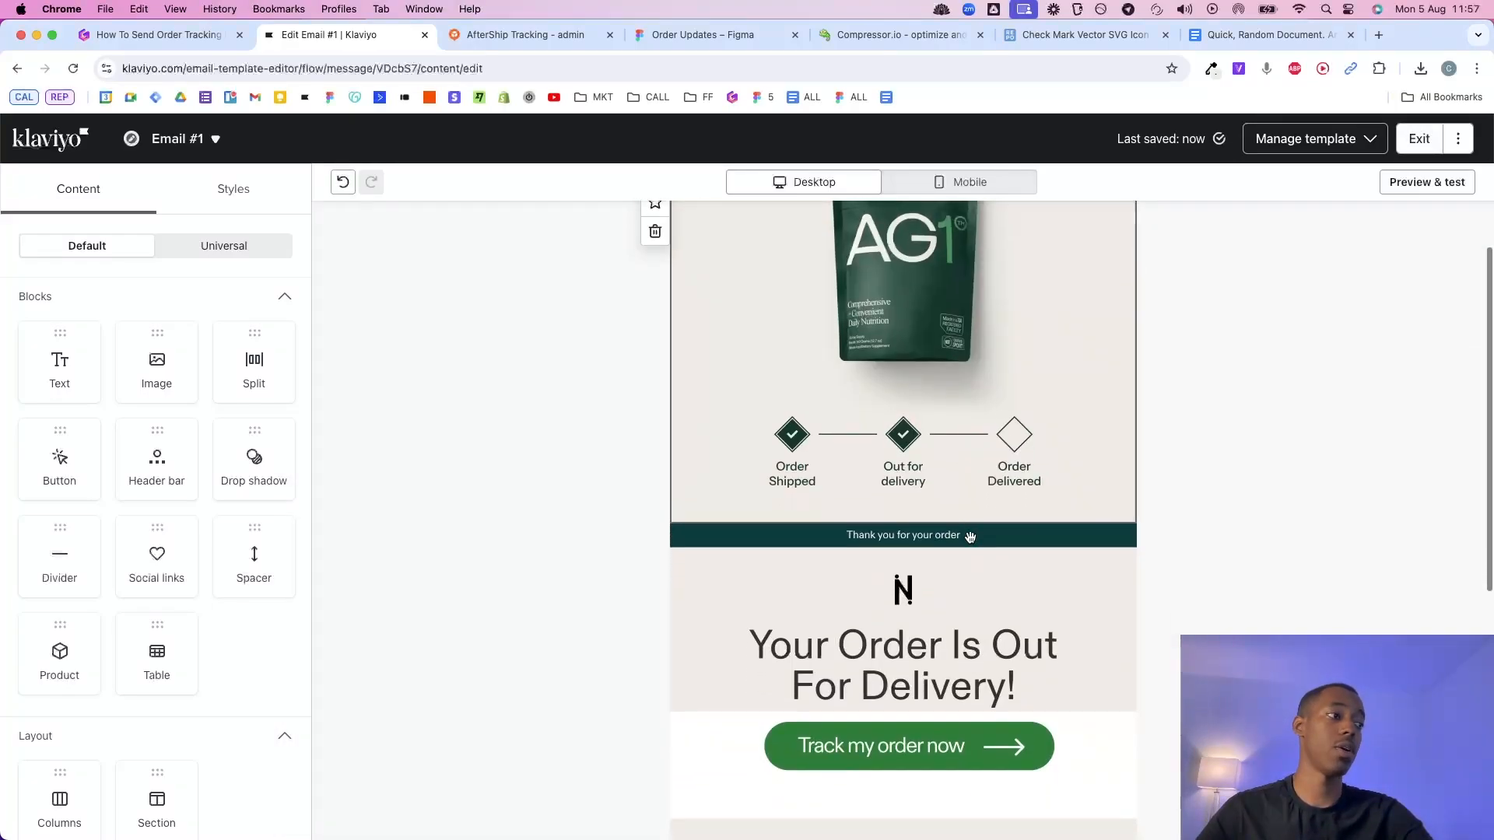
Reorder the slices: delivery headline, product image with progress markers, tracking information, track-order button, and "Inside your package" section.
{"action": "left_click", "coordinate": [1150, 554]}
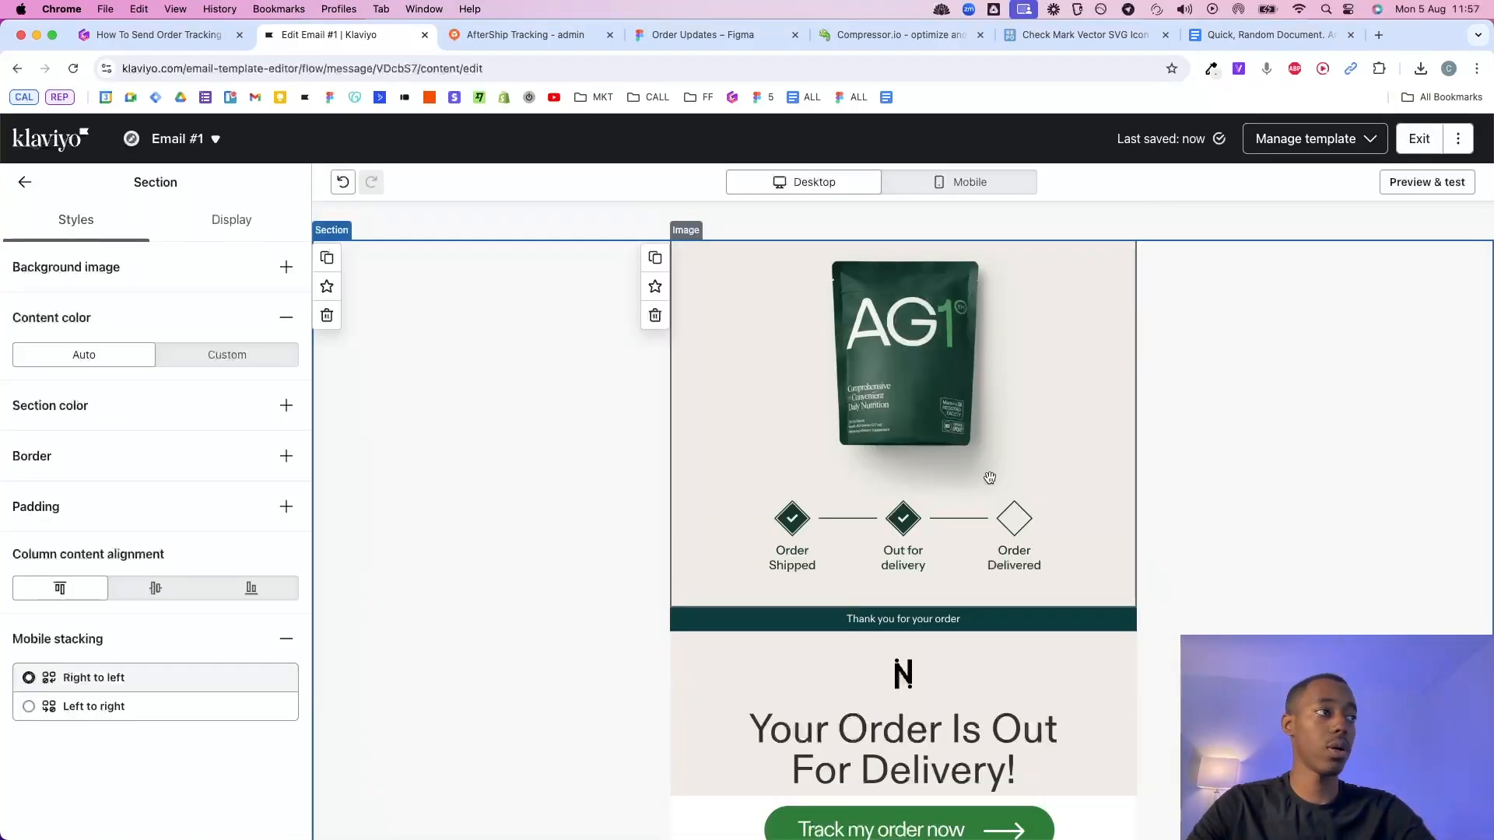
{"action": "mouse_move", "coordinate": [989, 479]}
{"action": "left_mouse_down"}
{"action": "mouse_move", "coordinate": [957, 681]}
{"action": "mouse_move", "coordinate": [956, 302]}
{"action": "mouse_move", "coordinate": [968, 490]}
{"action": "left_mouse_up"}
{"action": "scroll", "coordinate": [1003, 504], "scroll_direction": "down", "scroll_amount": 1}
{"action": "scroll", "coordinate": [1004, 504], "scroll_direction": "down", "scroll_amount": 6}
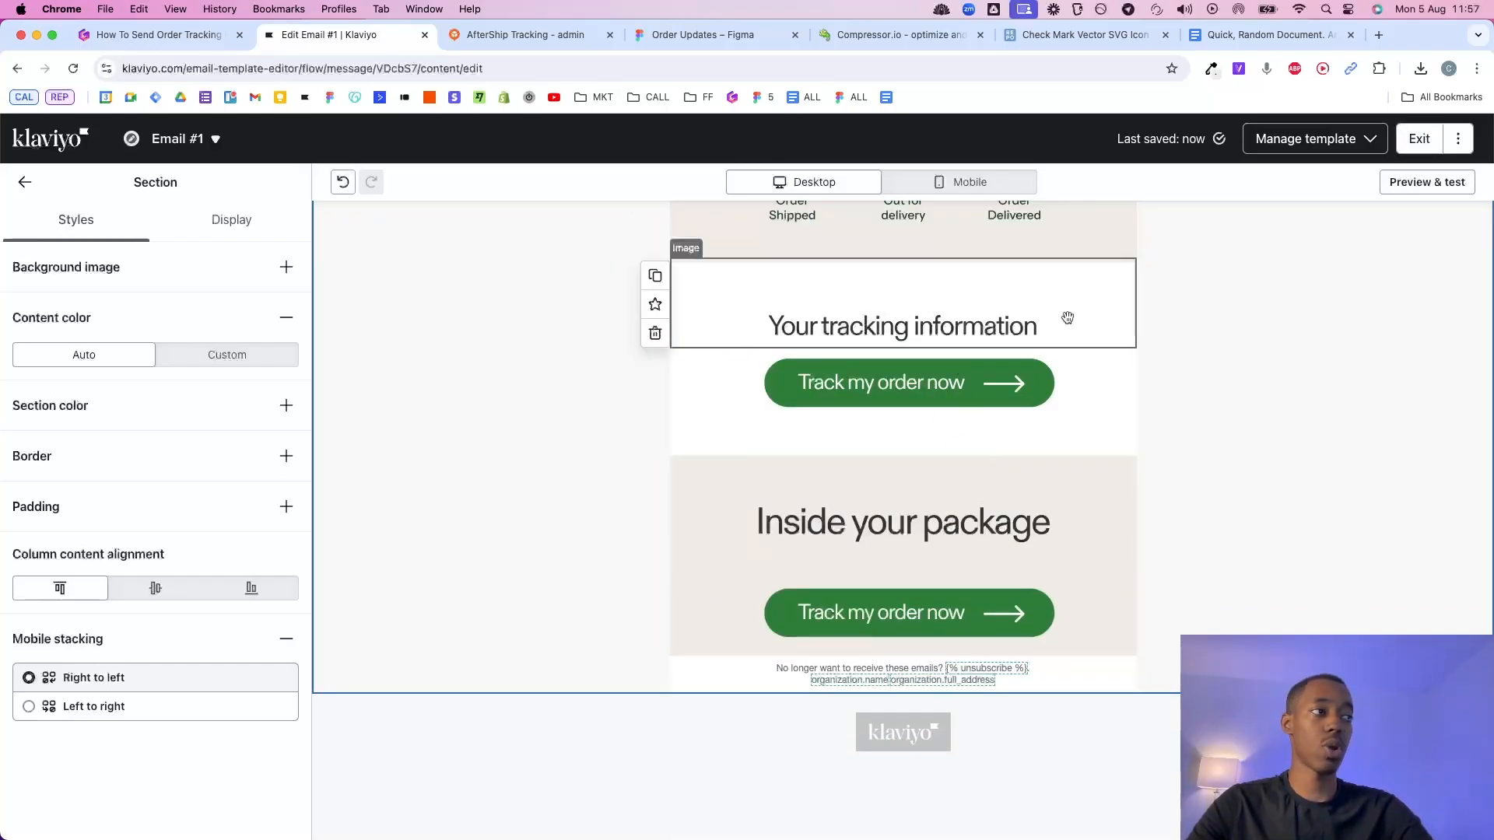
{"action": "scroll", "coordinate": [1192, 409], "scroll_direction": "up", "scroll_amount": 2}
{"action": "scroll", "coordinate": [1192, 409], "scroll_direction": "up", "scroll_amount": 10}
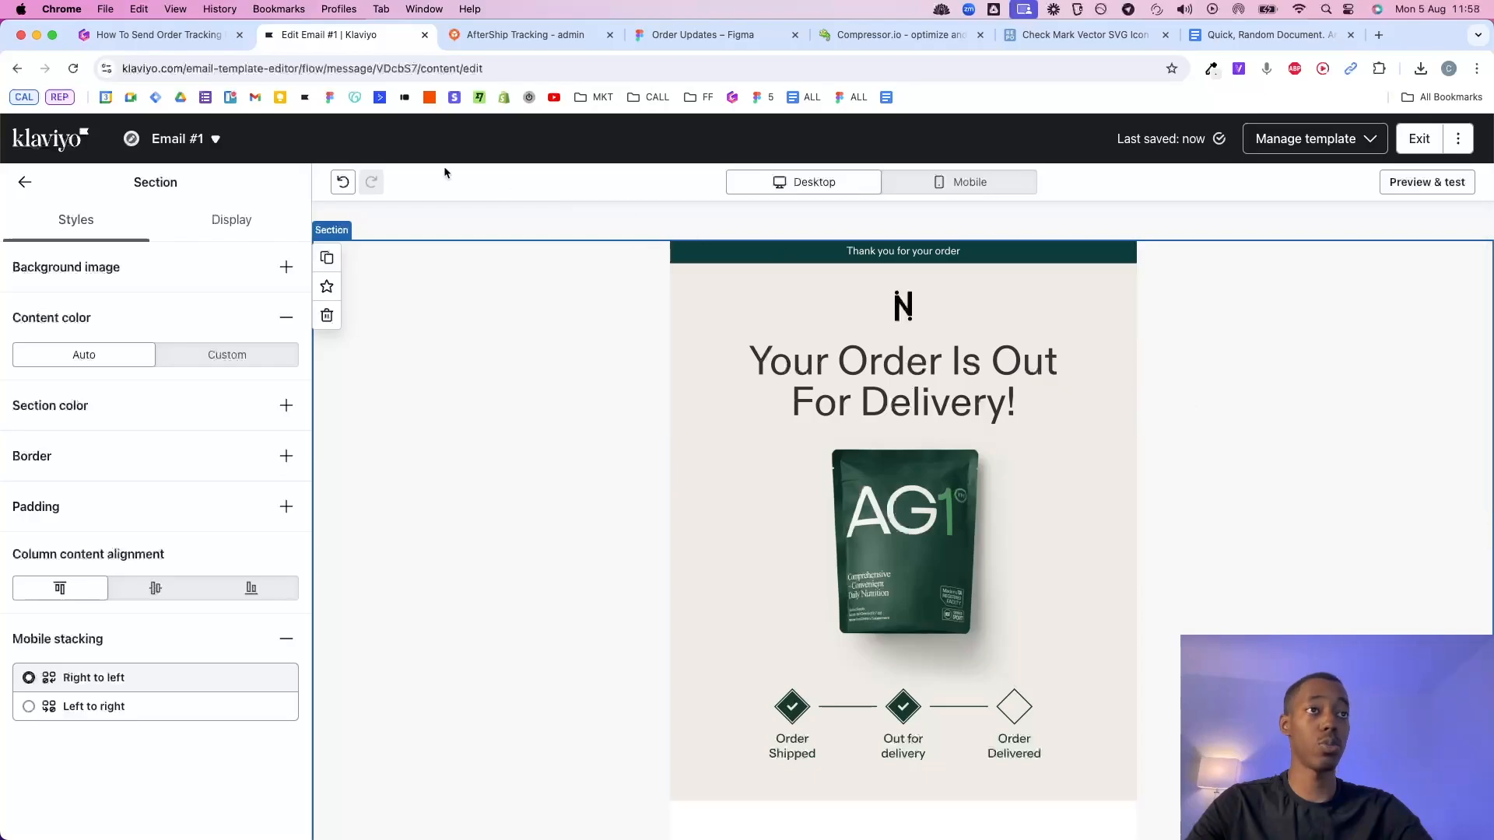
Select the unsubscribe footer text block and start sampling the beige background of the "Inside your package" slice with the colour picker.
{"action": "scroll", "coordinate": [647, 473], "scroll_direction": "down", "scroll_amount": 7}
{"action": "left_click", "coordinate": [534, 728]}
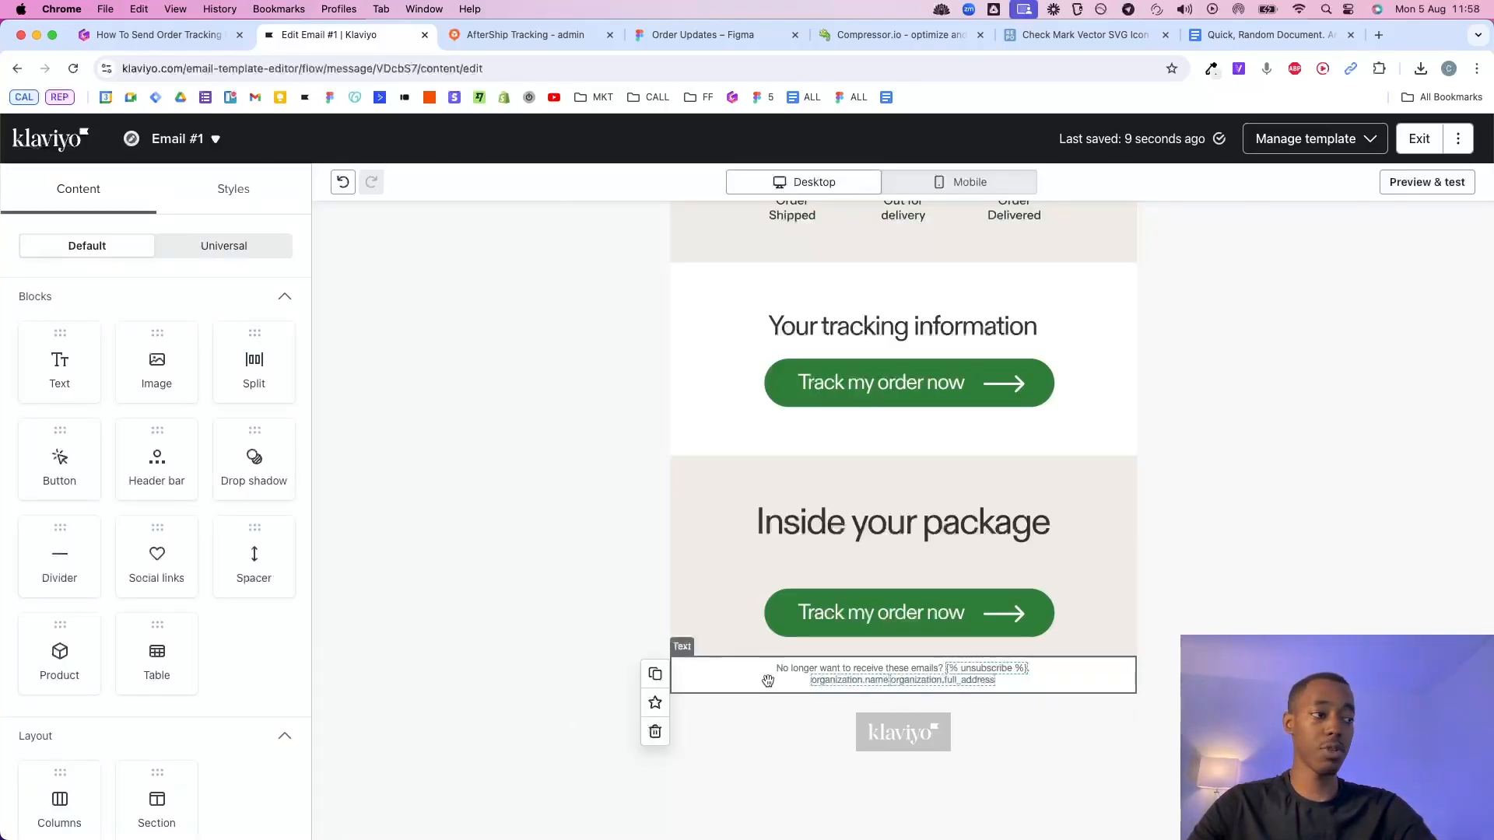
{"action": "left_click", "coordinate": [738, 675]}
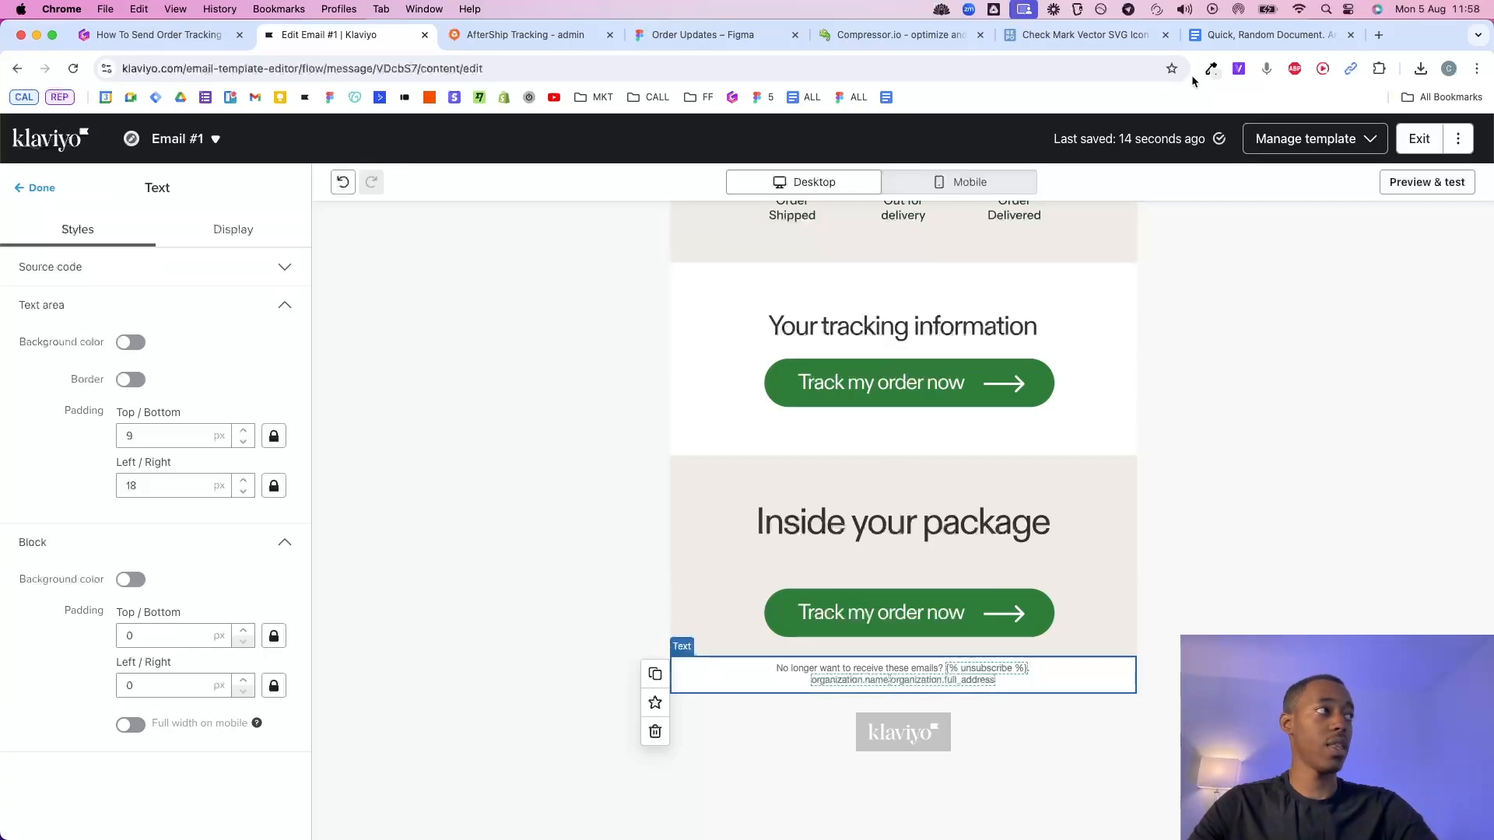
{"action": "left_click", "coordinate": [1212, 68]}
{"action": "left_click", "coordinate": [1134, 93]}
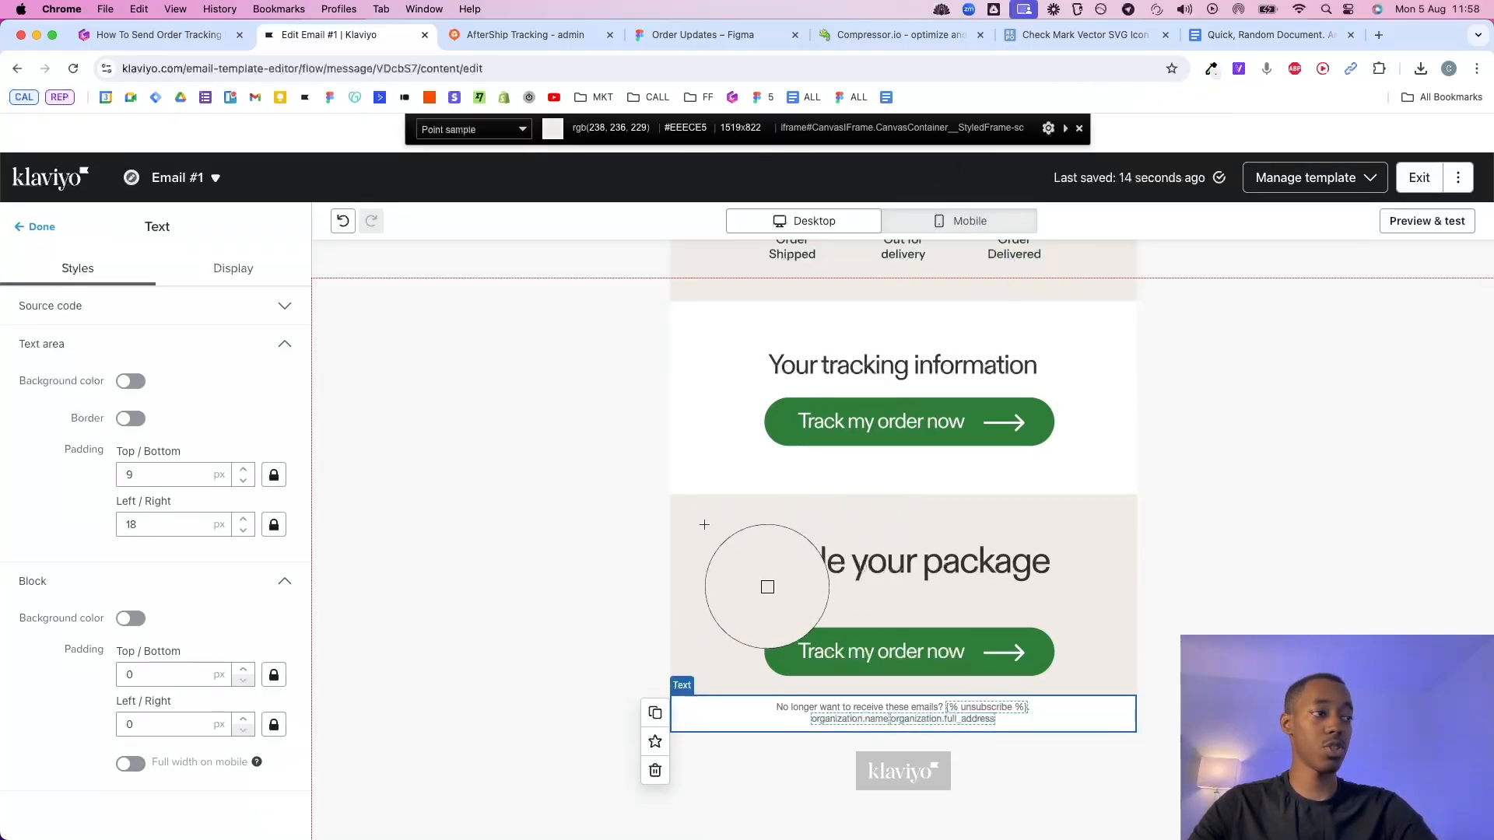
Sample the beige package section color and set the unsubscribe footer text block's background color to EEECE5.
{"action": "left_click", "coordinate": [767, 585]}
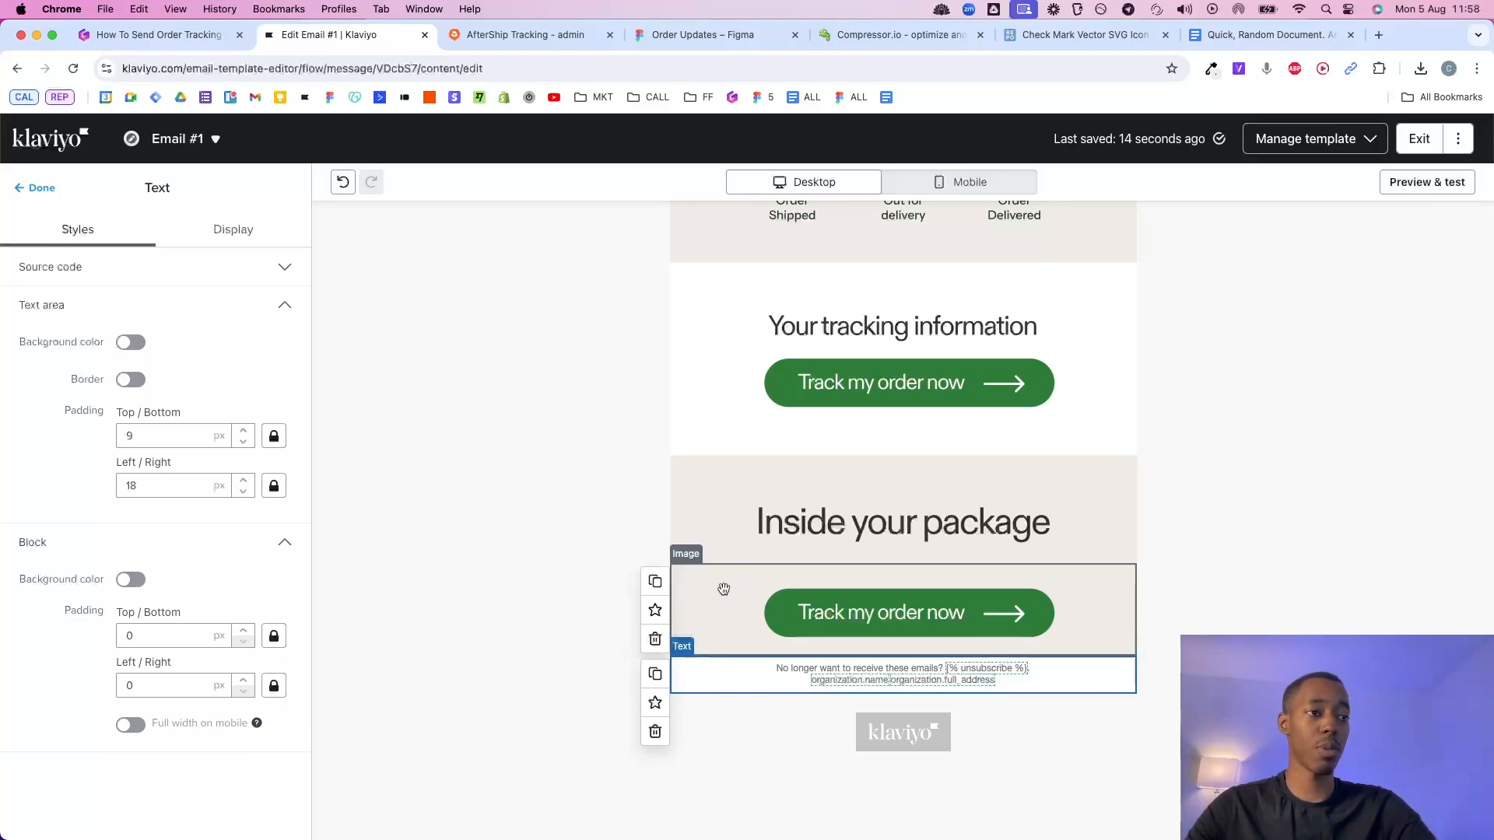
{"action": "left_click", "coordinate": [131, 580]}
{"action": "left_click", "coordinate": [213, 579]}
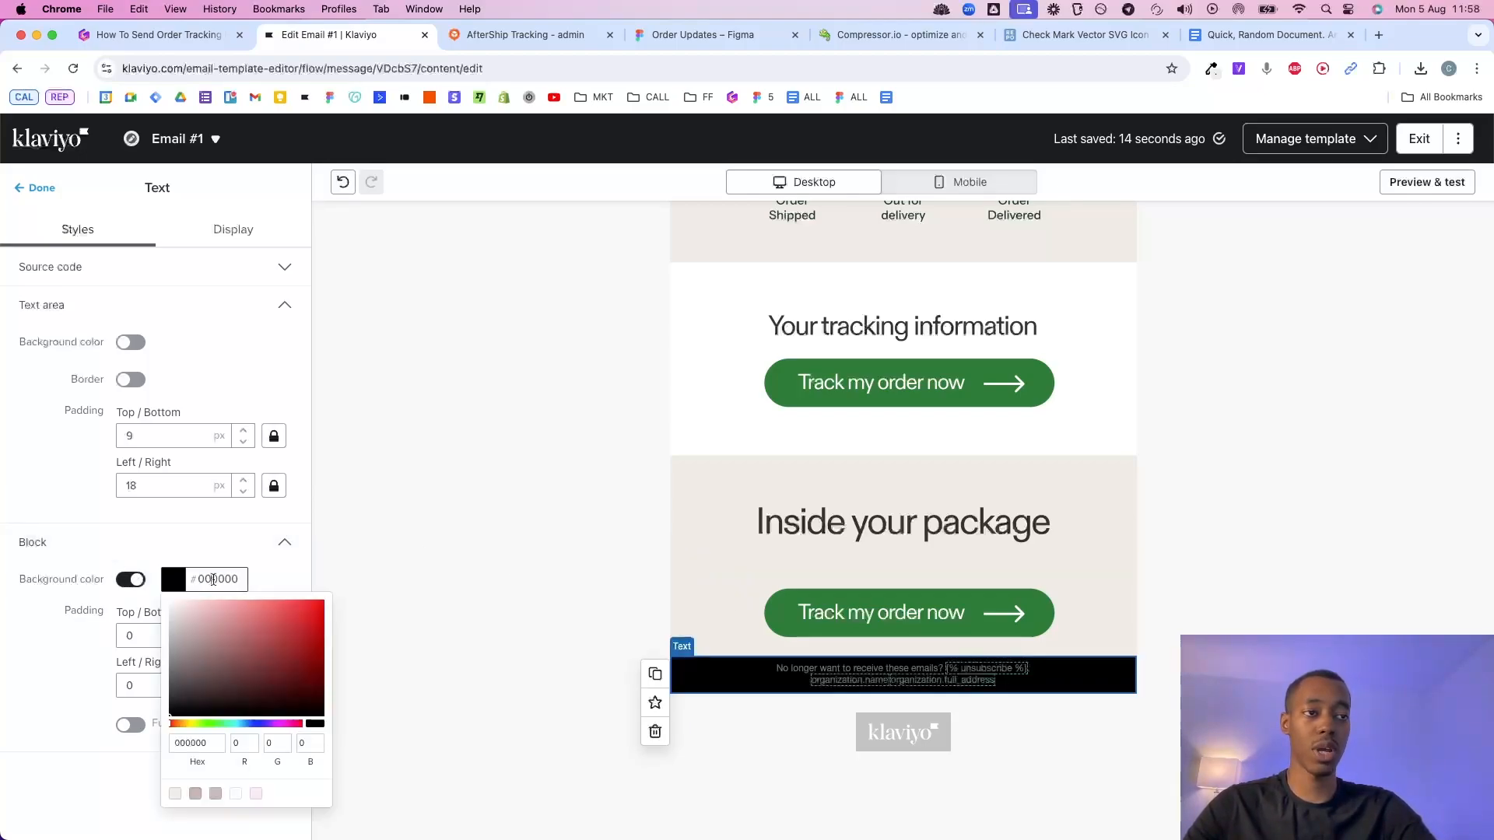
{"action": "type", "text": "EEECE5"}
{"action": "left_click", "coordinate": [814, 767]}
Add a text block between the "Your Order Is Out For Delivery!" heading and the product image, selecting its placeholder text.
{"action": "scroll", "coordinate": [814, 767], "scroll_direction": "up", "scroll_amount": 7}
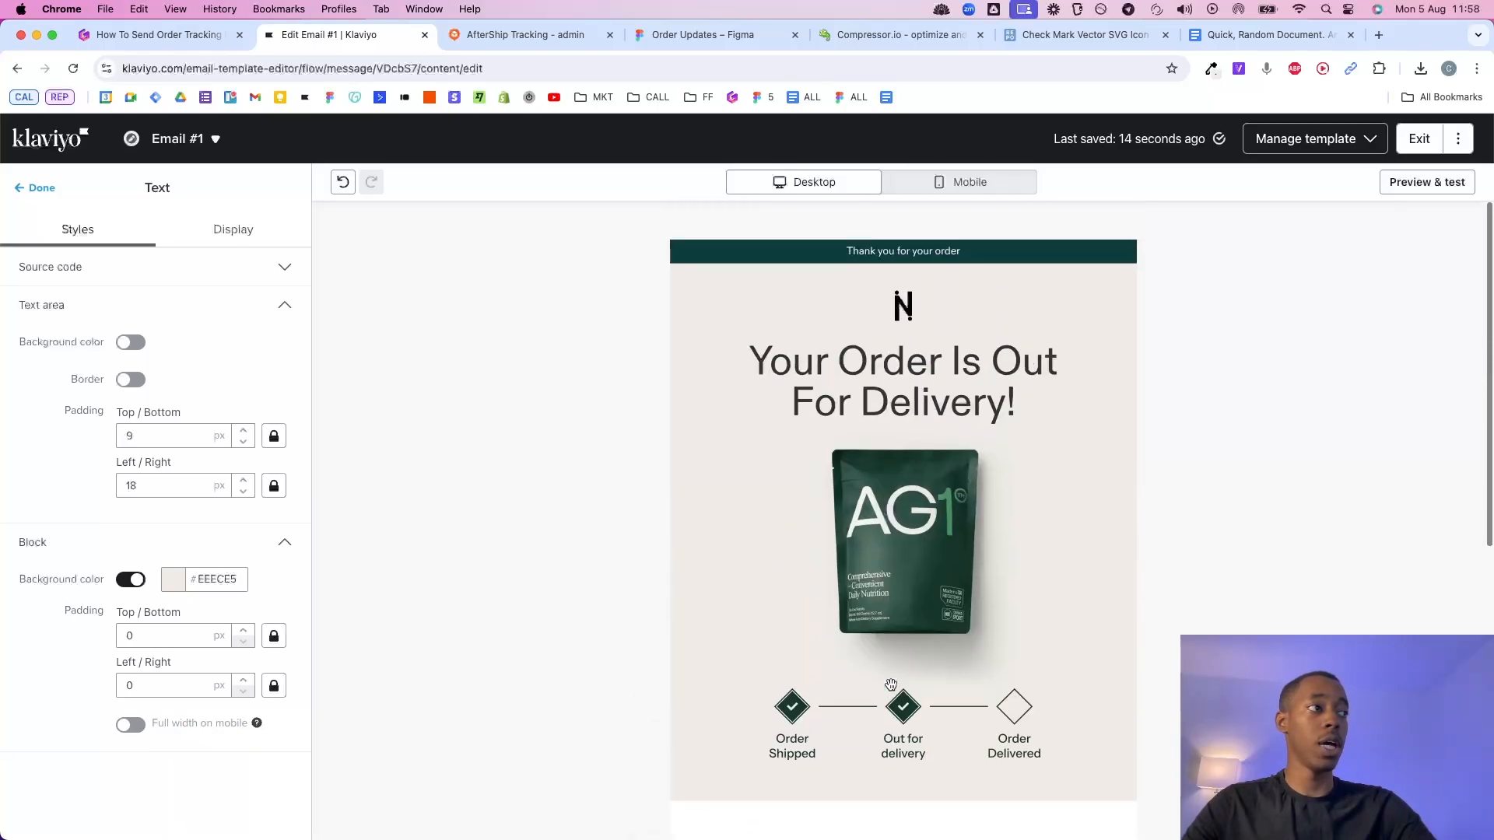
{"action": "left_click", "coordinate": [19, 189]}
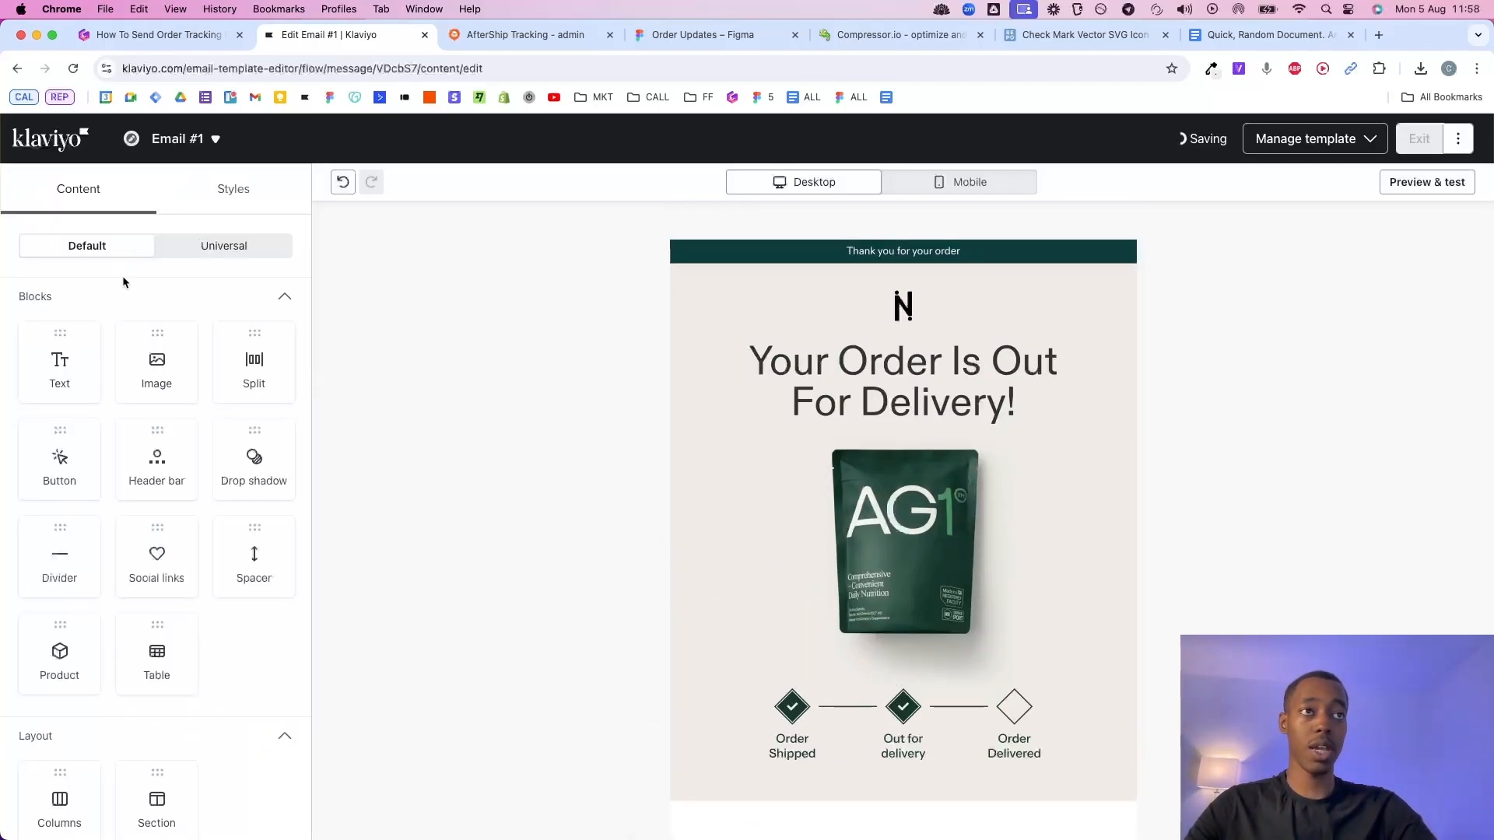
{"action": "left_click_drag", "start_coordinate": [57, 366], "coordinate": [895, 413]}
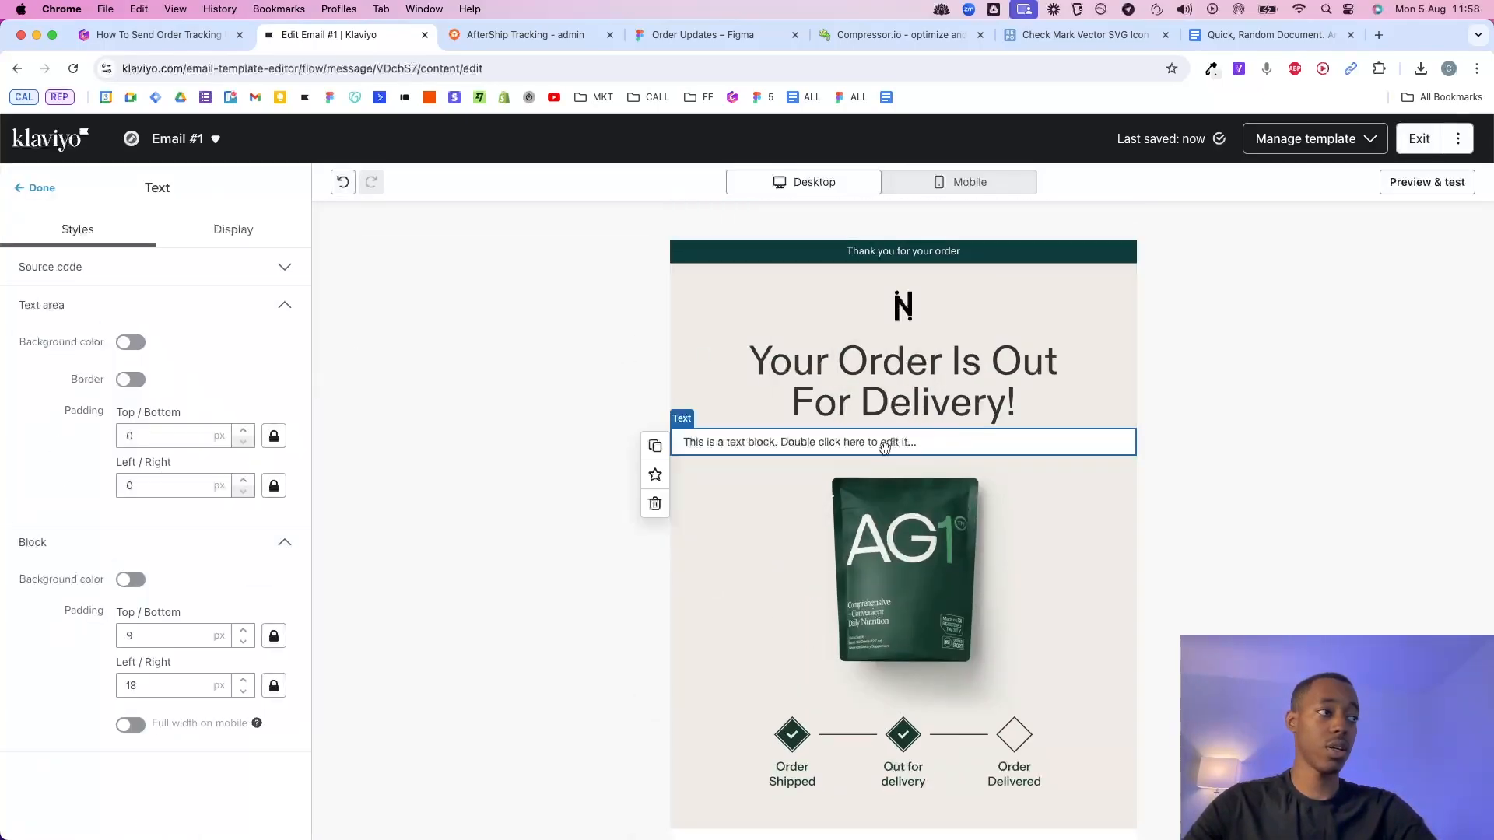
{"action": "double_click", "coordinate": [887, 442]}
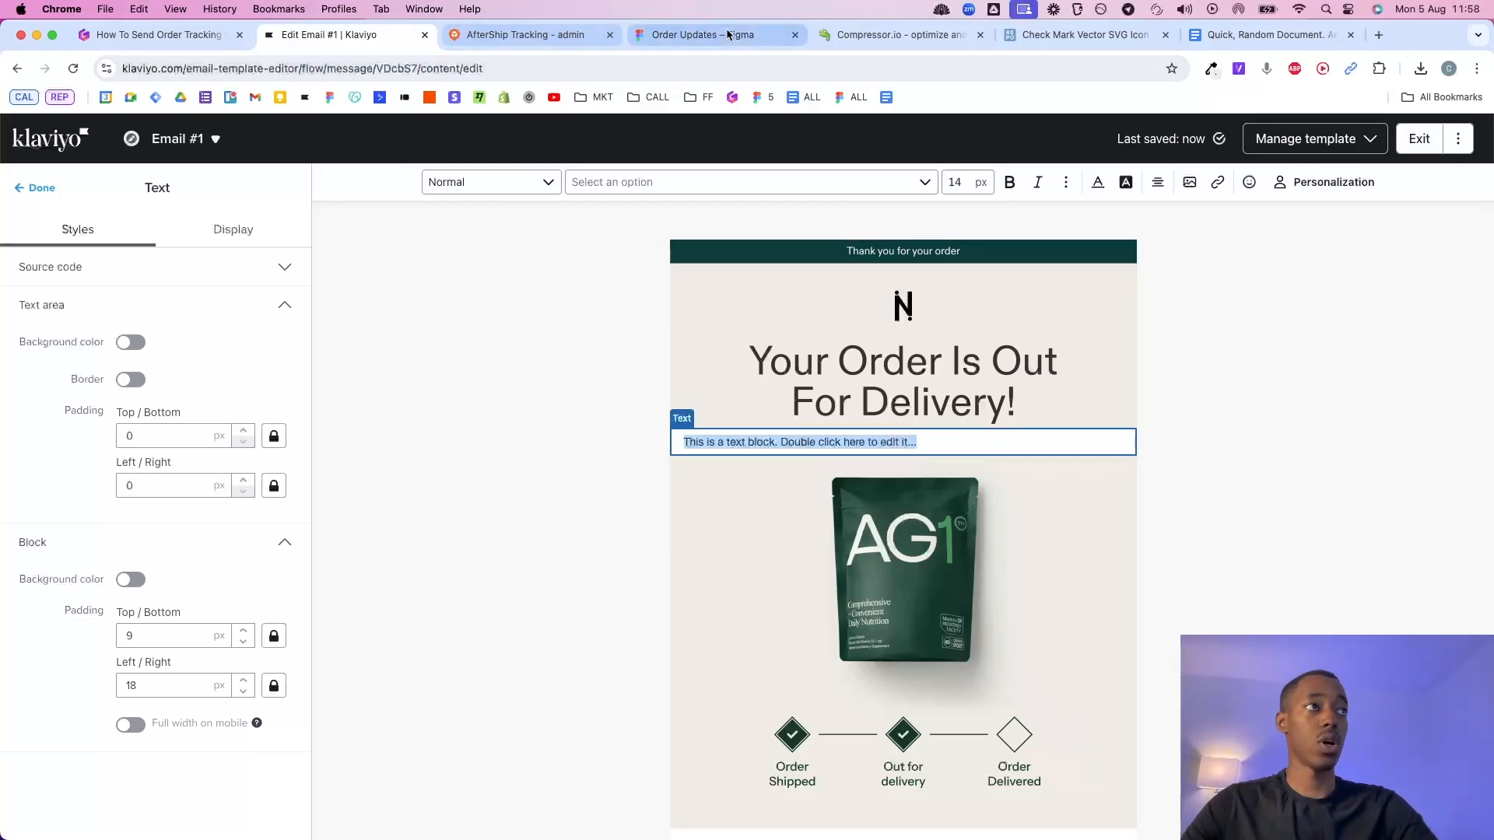
Switch to the Order Updates design in Figma and copy the whole "Fedex received your package!" paragraph under the delivery heading.
{"action": "left_click", "coordinate": [695, 34]}
{"action": "scroll", "coordinate": [747, 306], "scroll_direction": "up", "scroll_amount": 3}
{"action": "scroll", "coordinate": [747, 303], "scroll_direction": "up", "scroll_amount": 5}
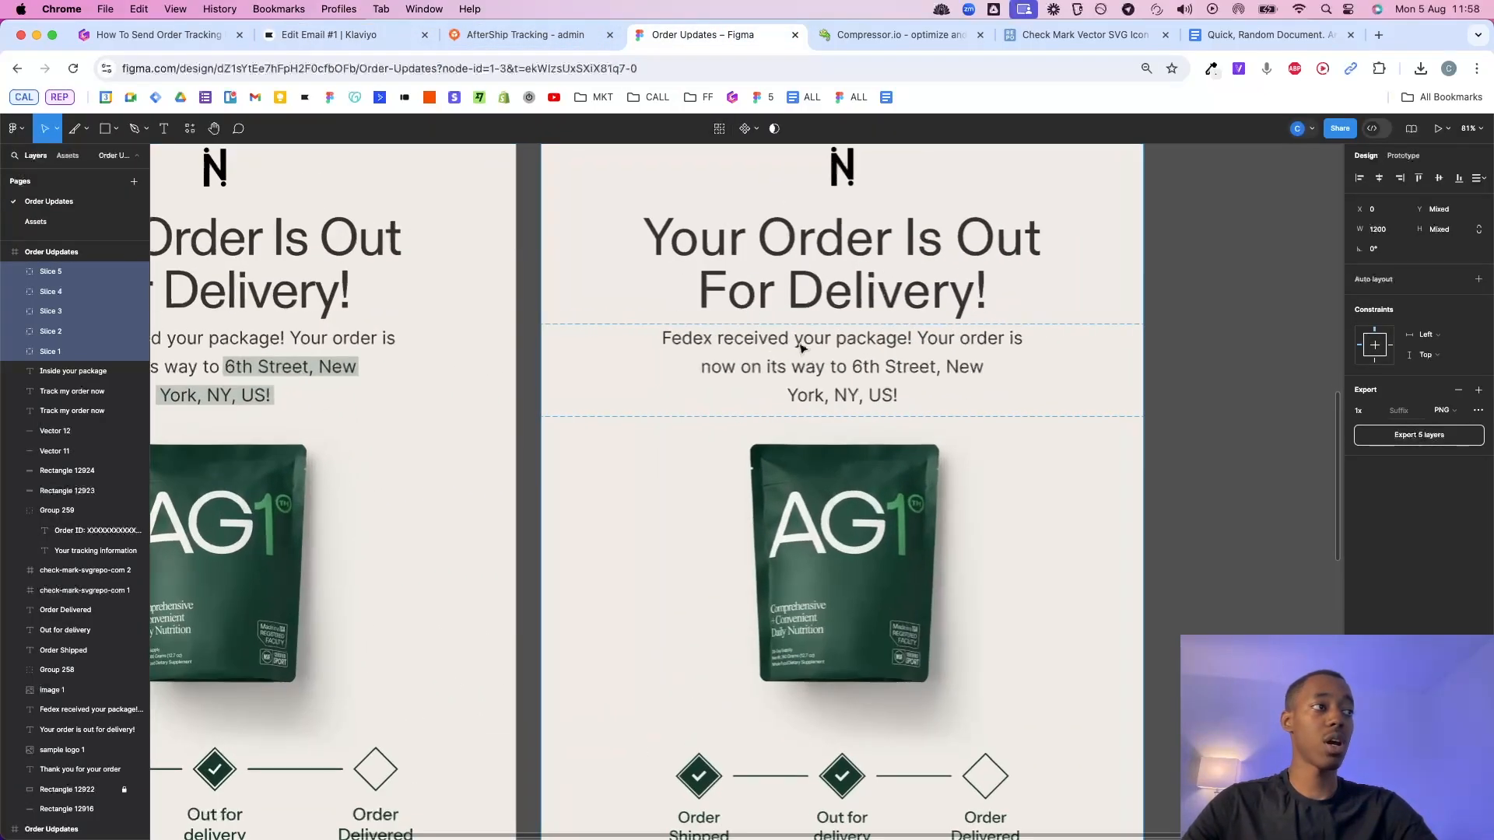
{"action": "triple_click", "coordinate": [804, 344]}
{"action": "key", "text": "super+a"}
{"action": "key", "text": "super+c"}
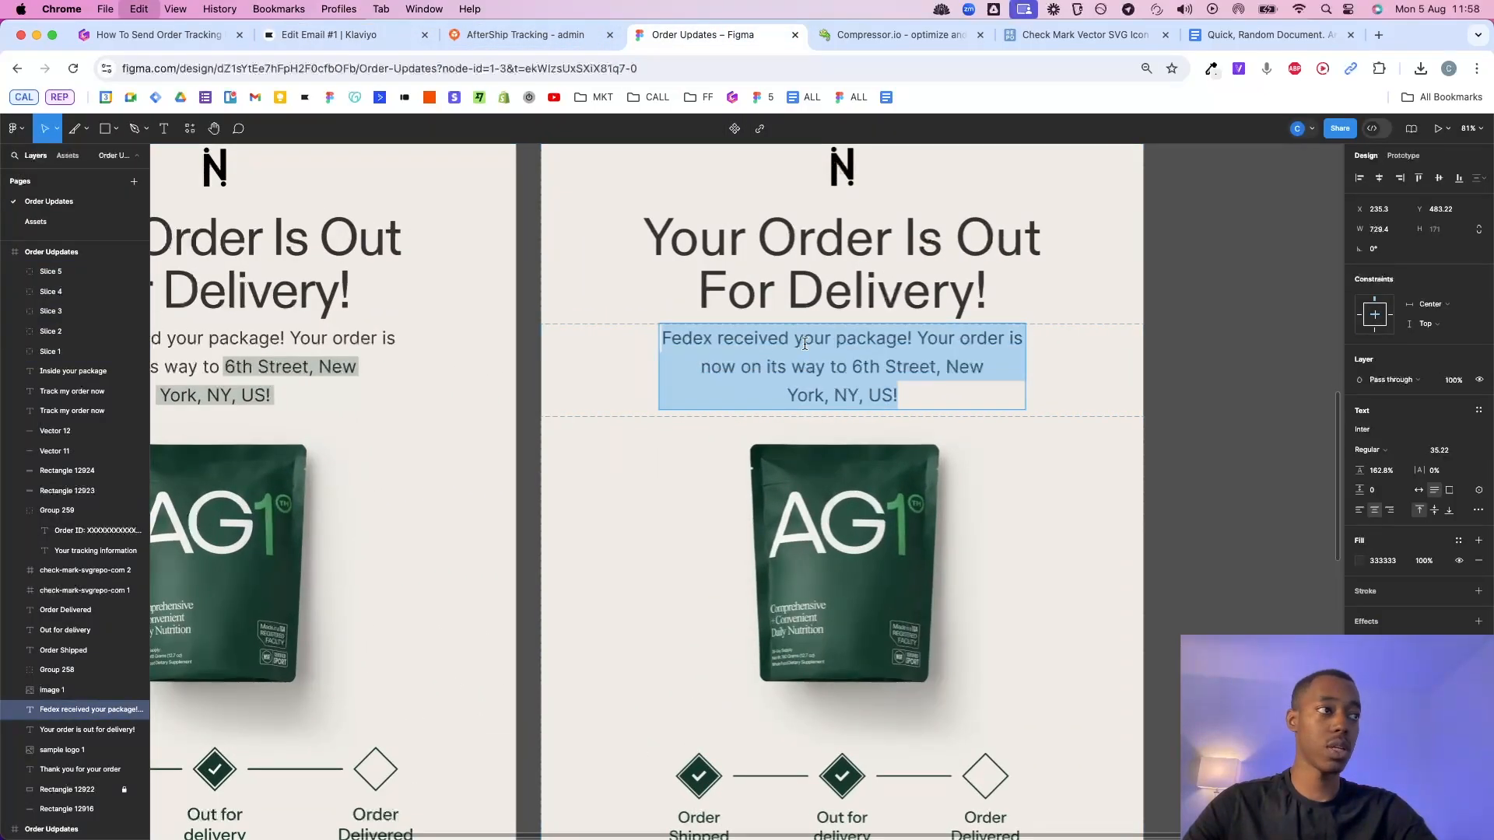
Back in the Klaviyo email, replace the new block's placeholder with the copied delivery message, pasted as text only.
{"action": "left_click", "coordinate": [327, 34]}
{"action": "key", "text": "super+v"}
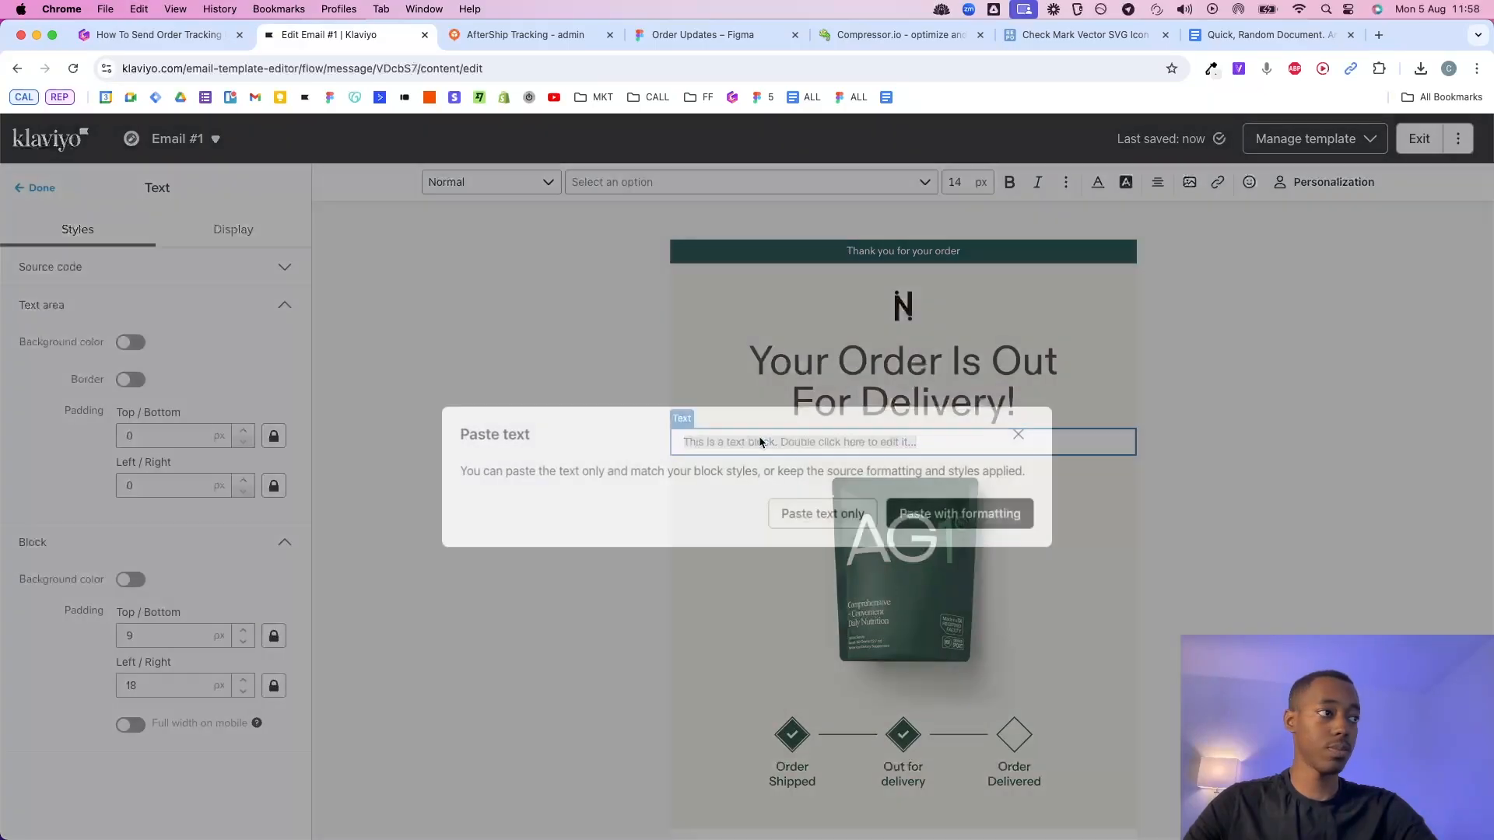
{"action": "left_click", "coordinate": [824, 514]}
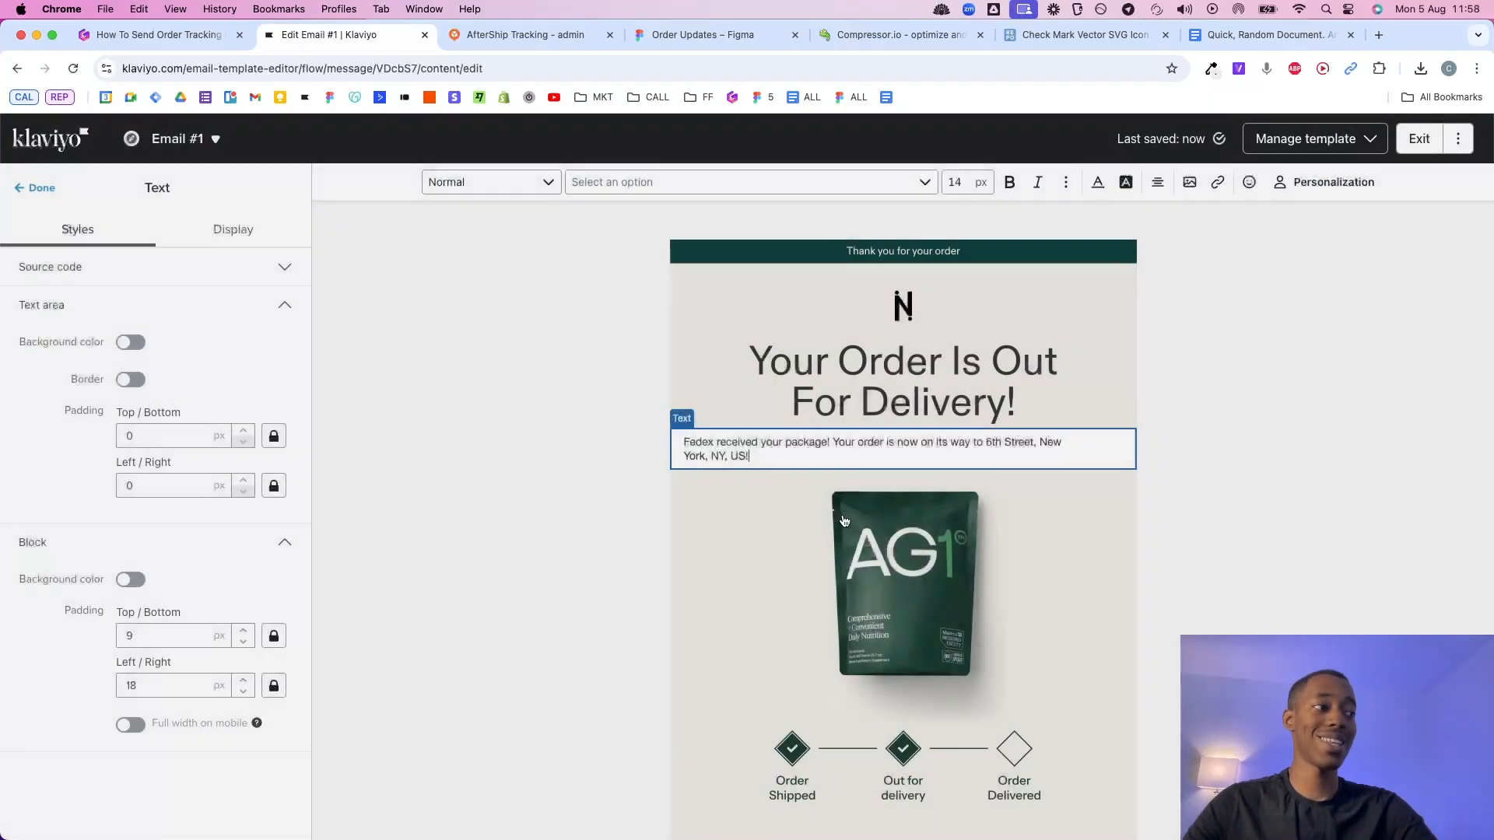
Center-align the whole "Fedex received your package!" message in its text block.
{"action": "triple_click", "coordinate": [842, 449]}
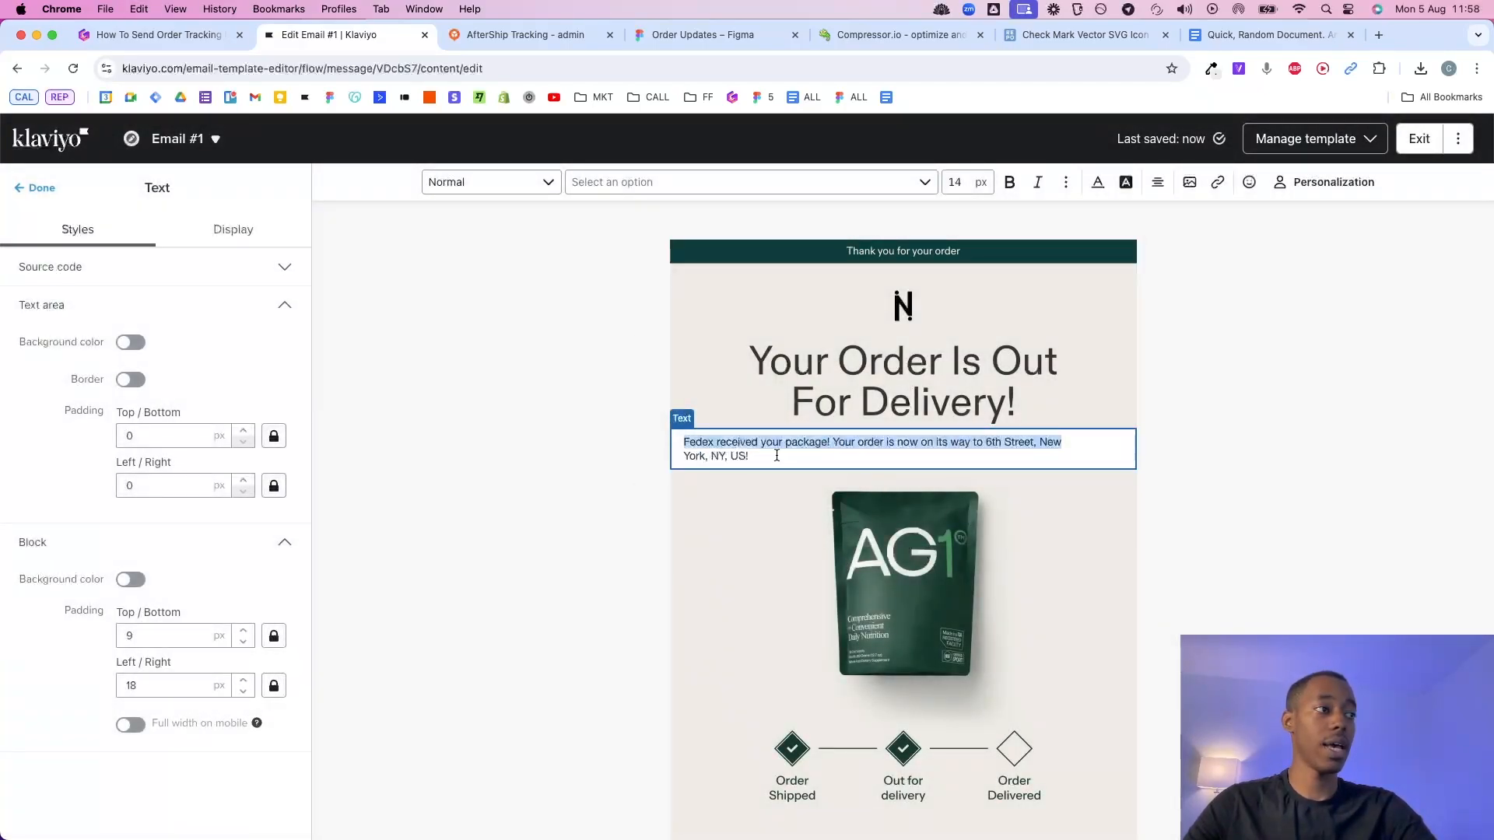
{"action": "left_click", "coordinate": [658, 426]}
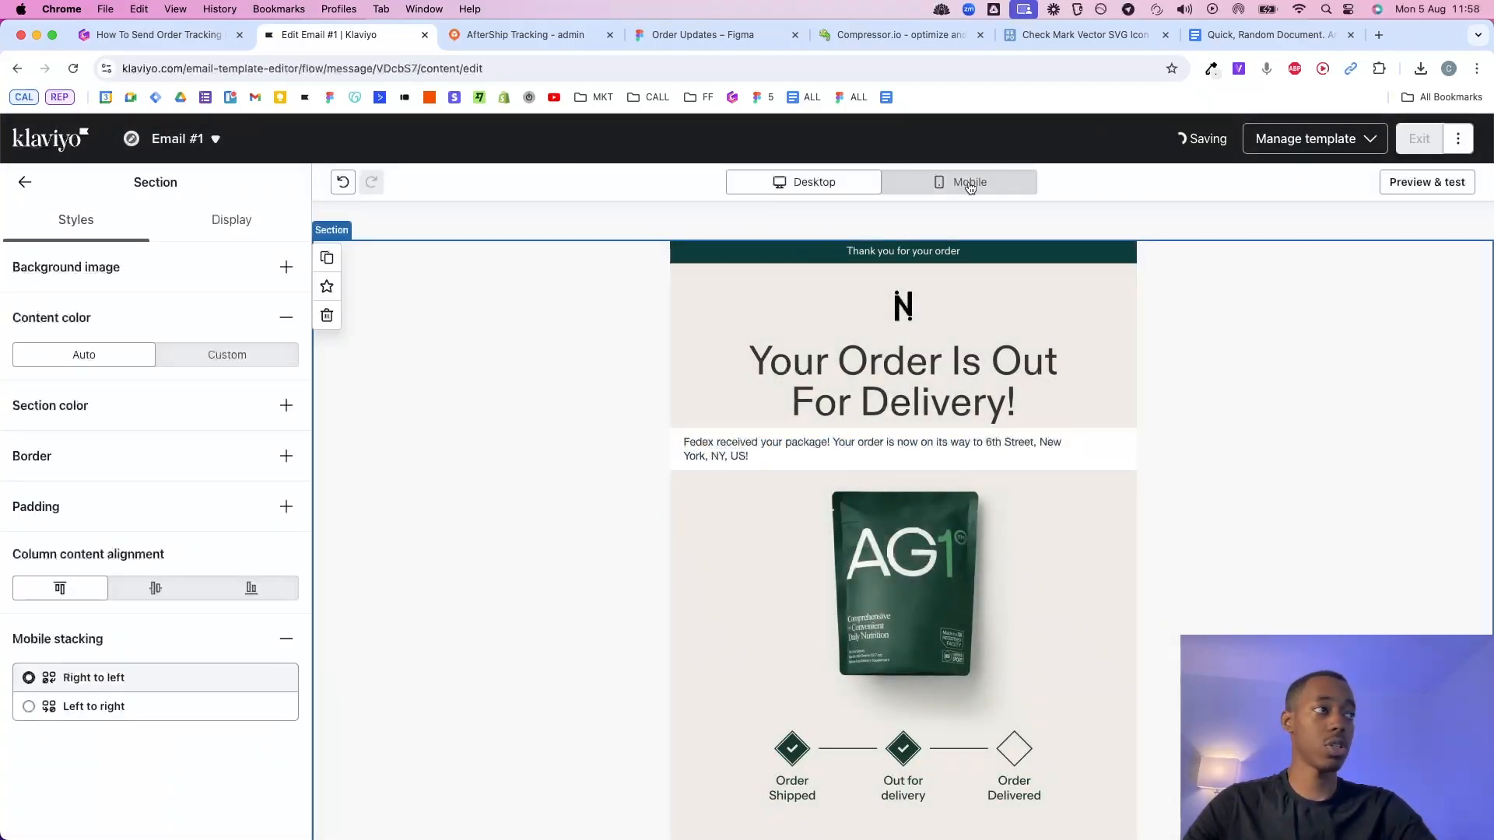
{"action": "triple_click", "coordinate": [736, 453]}
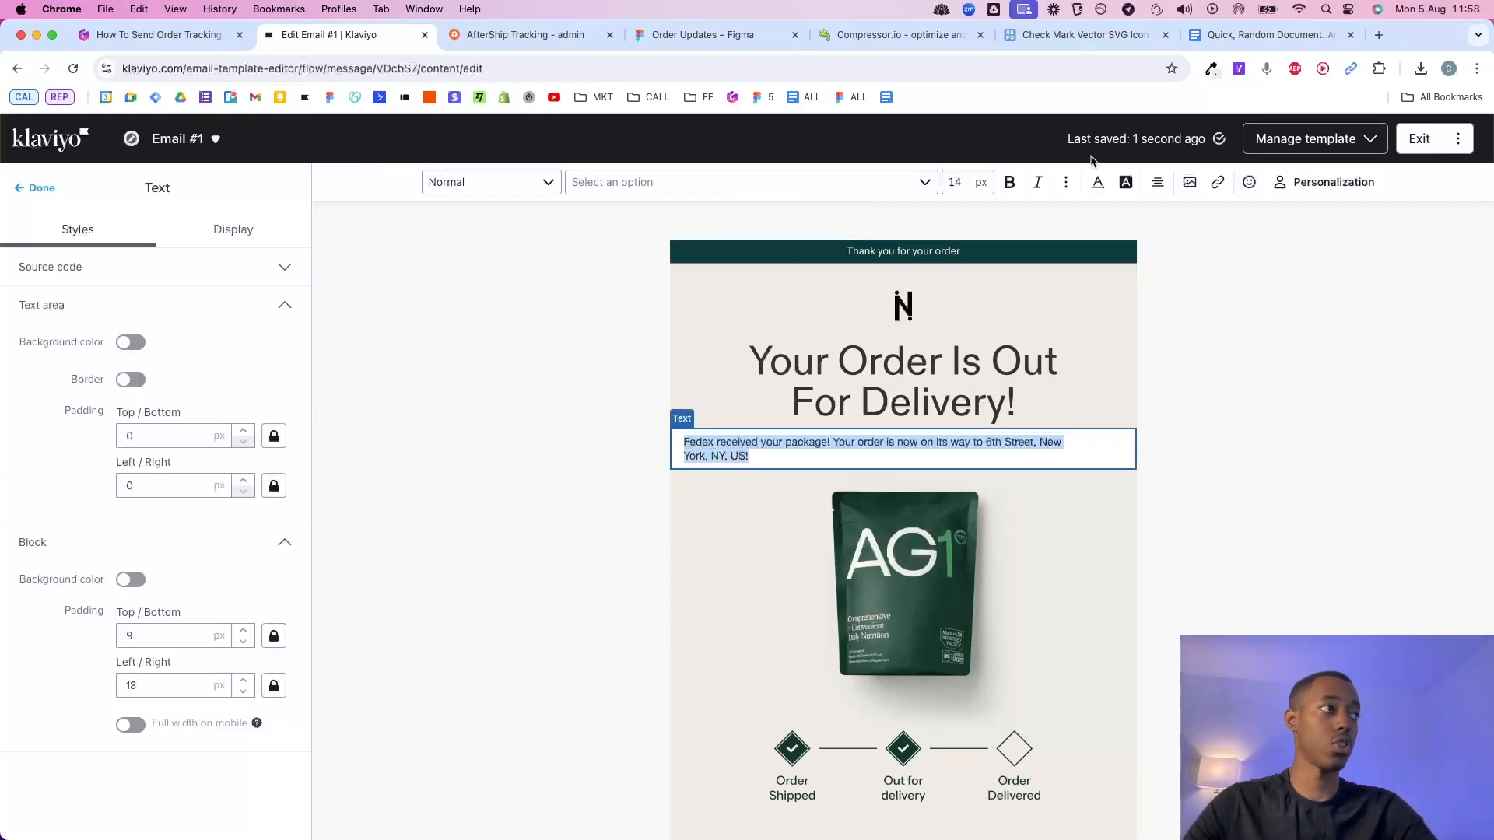
{"action": "left_click", "coordinate": [1158, 182]}
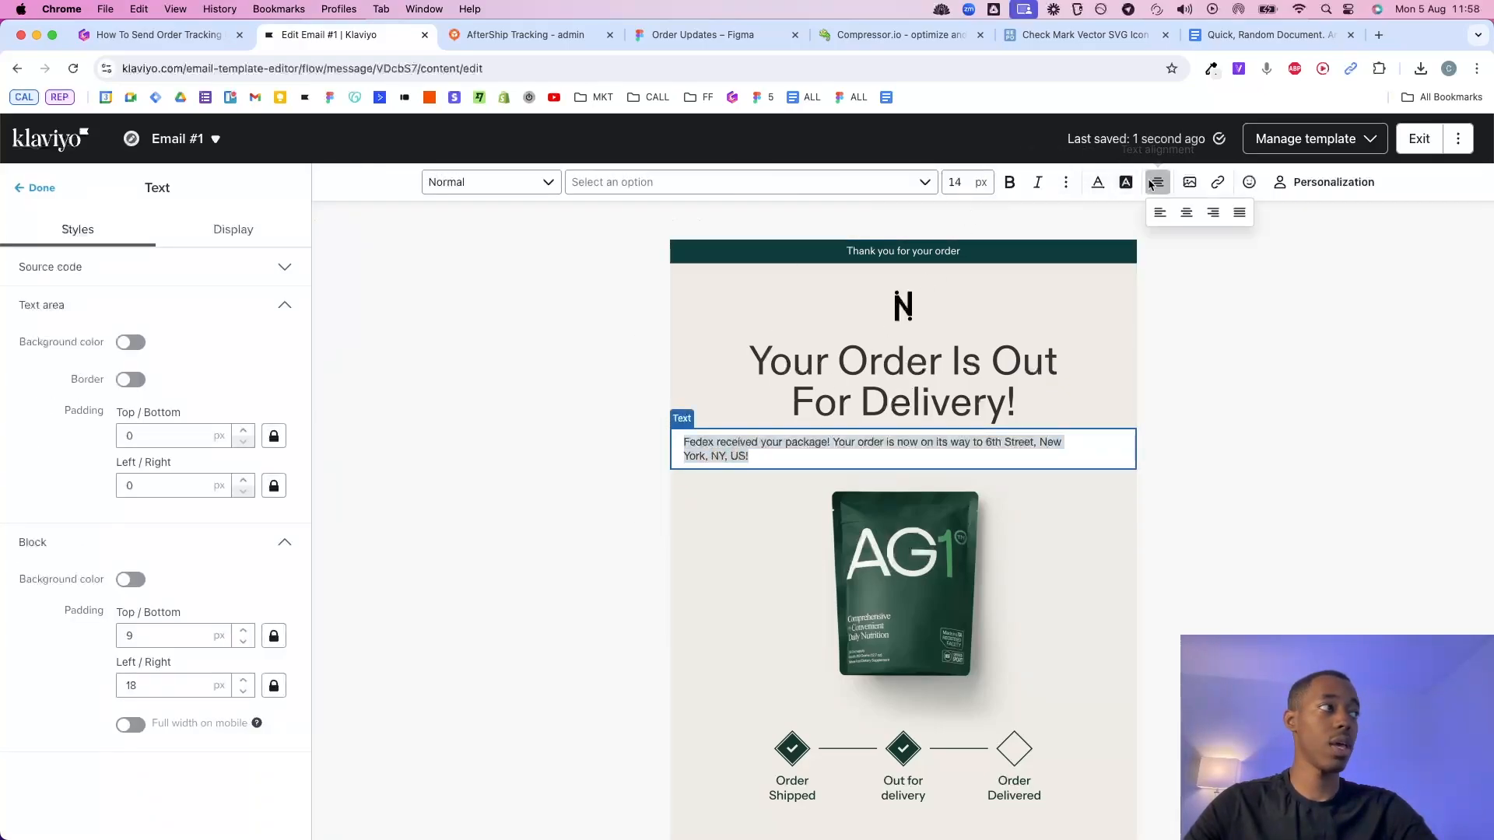
{"action": "left_click", "coordinate": [1187, 213]}
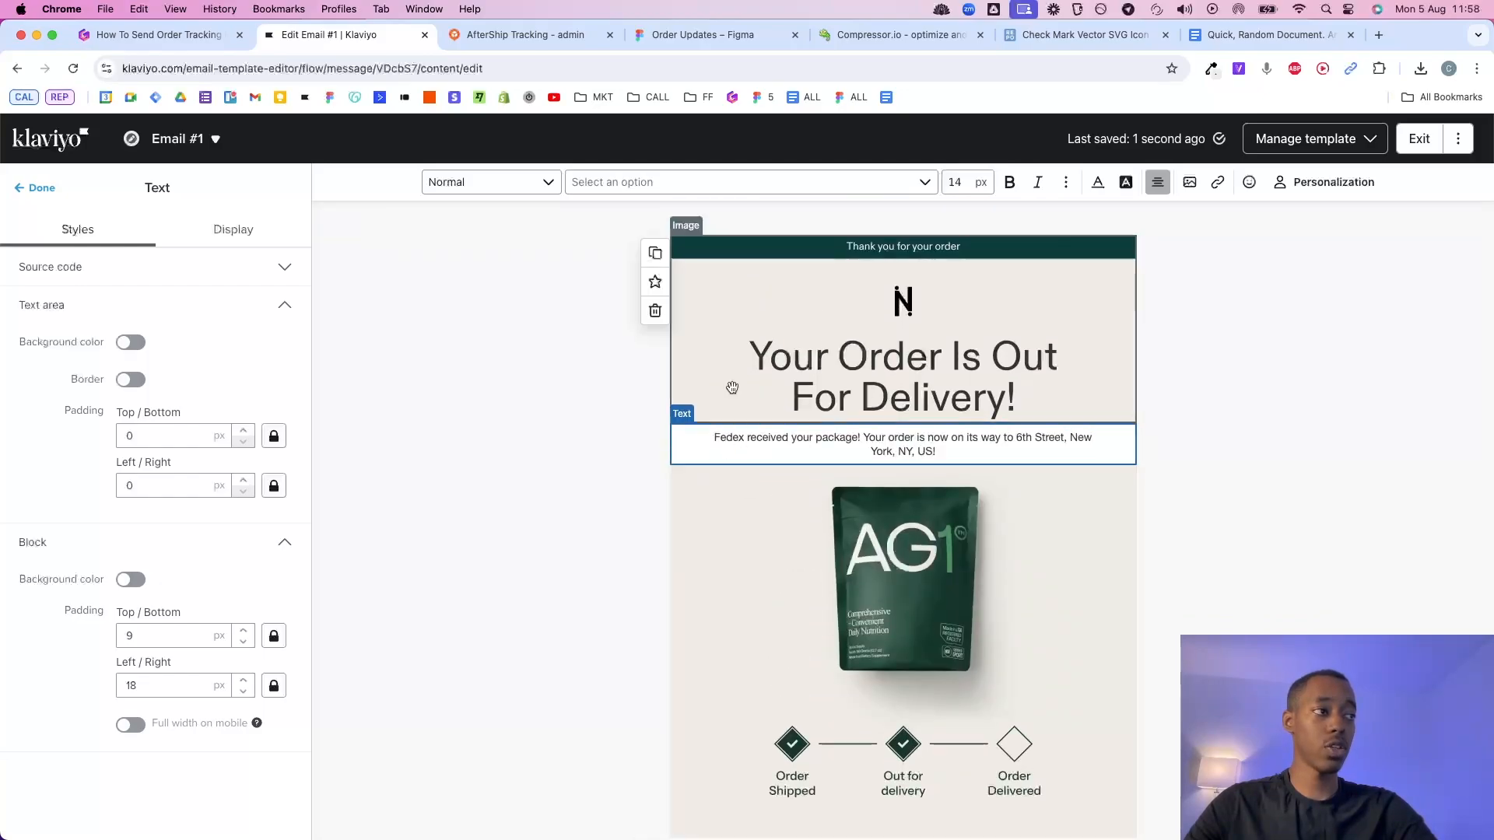
Switch to the Figma design and copy the Order Updates frame's fill color code.
{"action": "left_click", "coordinate": [695, 34]}
{"action": "left_click", "coordinate": [595, 283]}
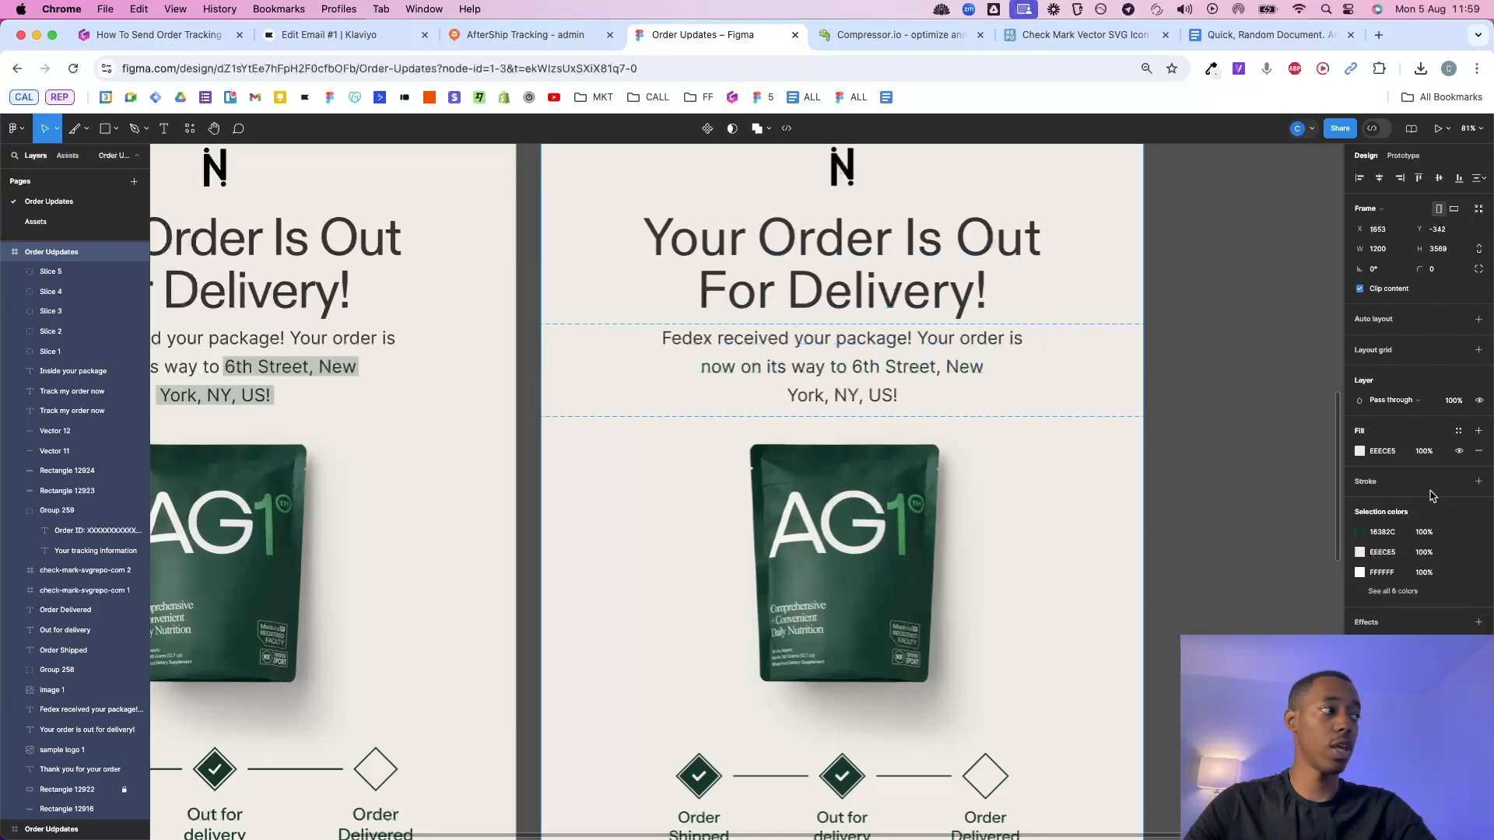
{"action": "left_click", "coordinate": [1409, 455]}
{"action": "key", "text": "cmd+c"}
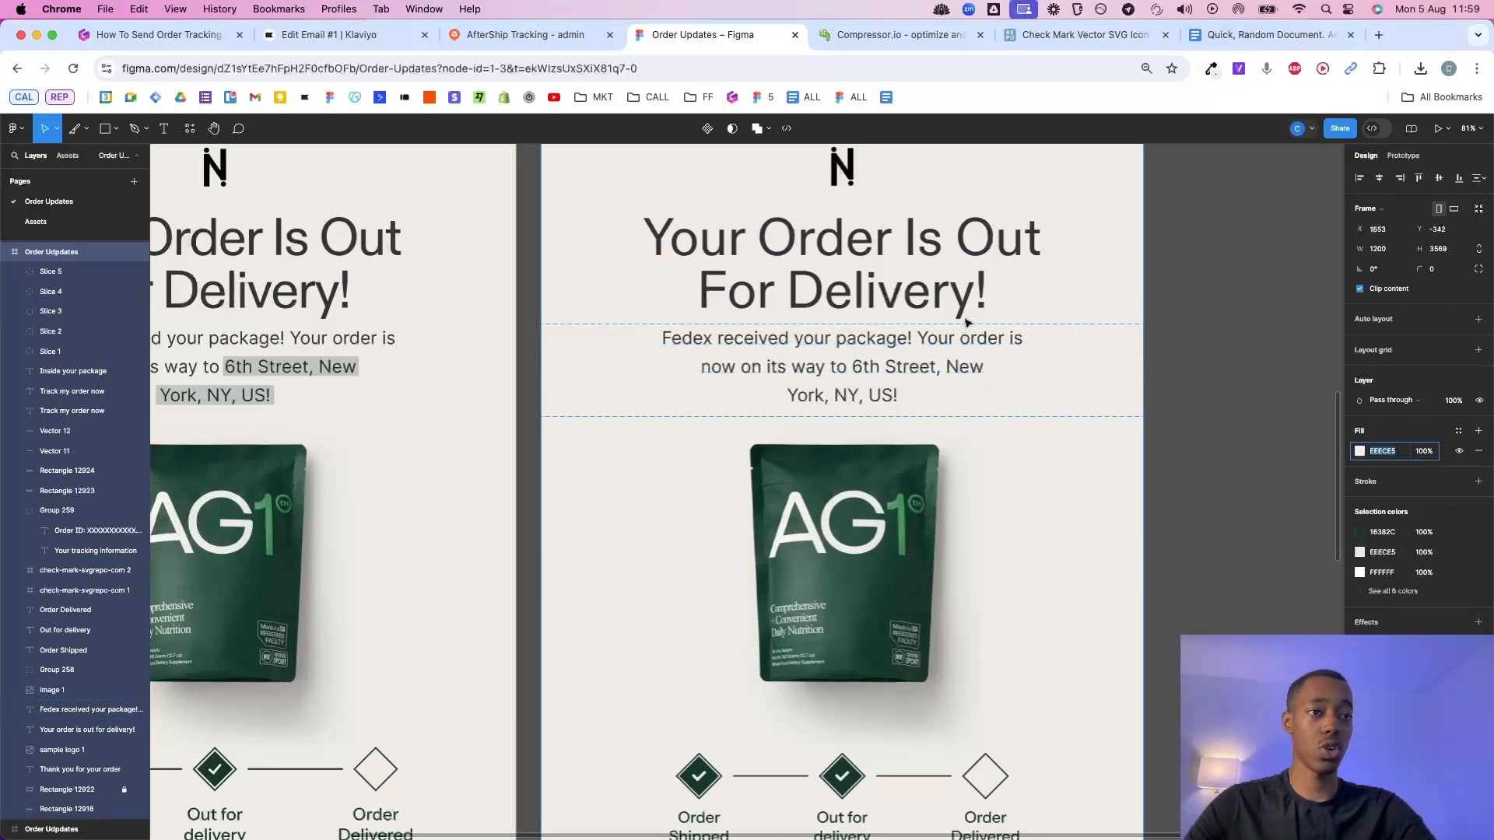
Back in Klaviyo, enable a background color on the delivery message block and set it to EEECE5.
{"action": "left_click", "coordinate": [378, 44]}
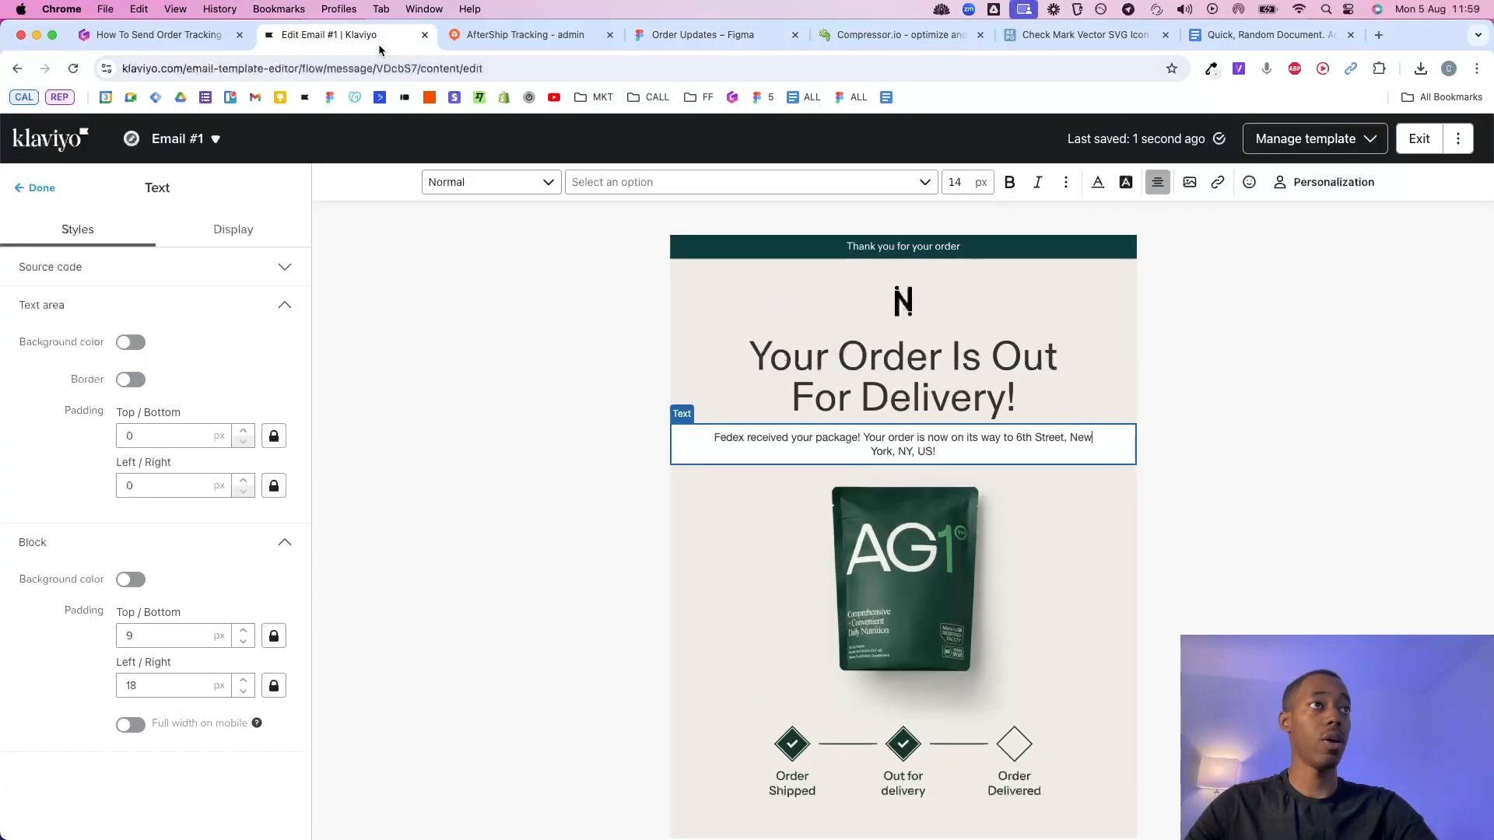
{"action": "left_click", "coordinate": [130, 579]}
{"action": "key", "text": "cmd+v"}
{"action": "left_click", "coordinate": [172, 582]}
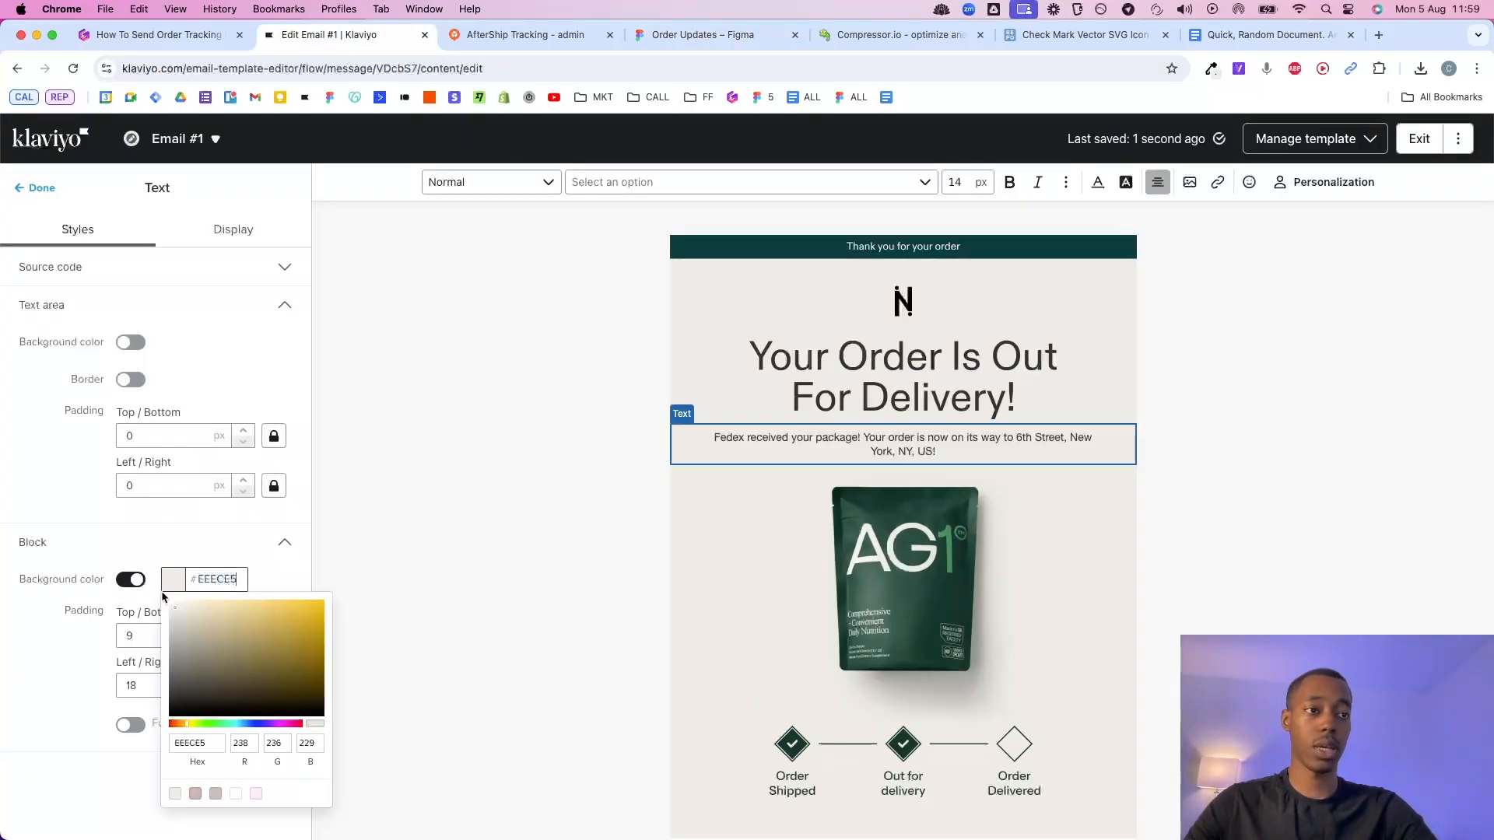
{"action": "left_click", "coordinate": [71, 636]}
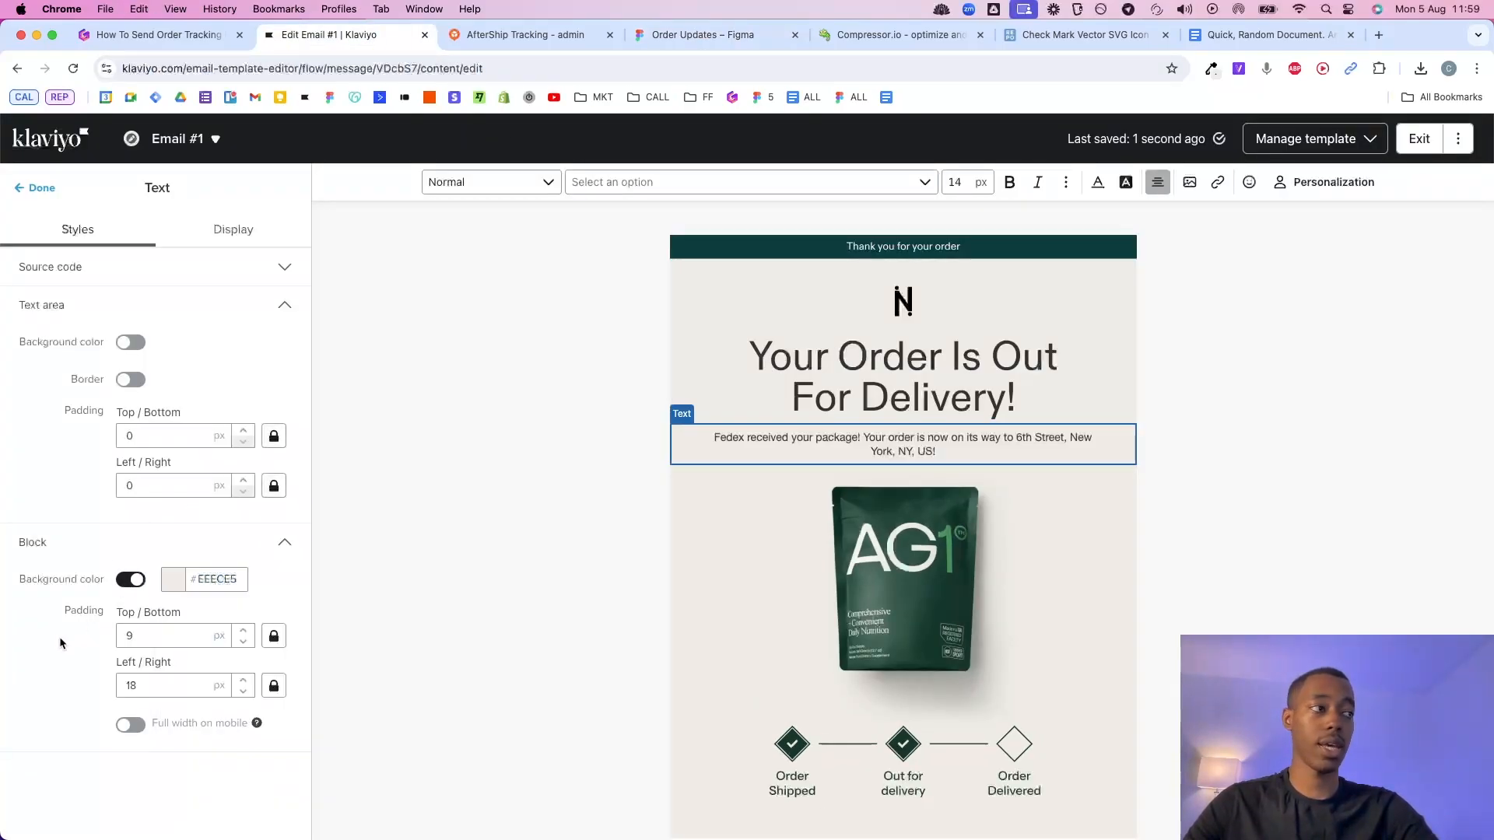
{"action": "left_click", "coordinate": [408, 461]}
Duplicate the delivery message block and place the copy between the "Your tracking information" heading and the "Track my order now" button.
{"action": "scroll", "coordinate": [1024, 523], "scroll_direction": "down", "scroll_amount": 3}
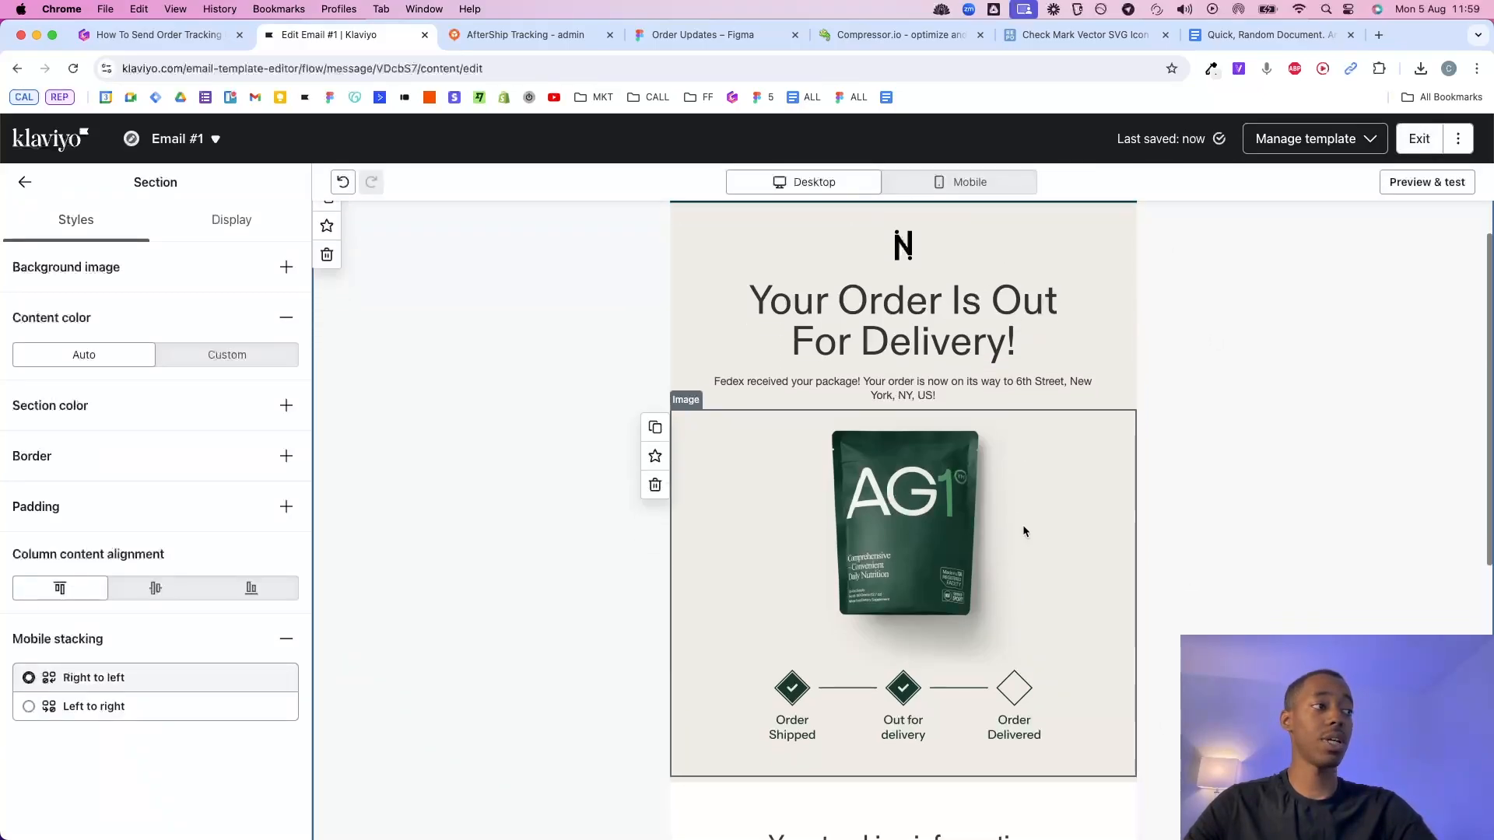
{"action": "scroll", "coordinate": [1107, 553], "scroll_direction": "up", "scroll_amount": 1}
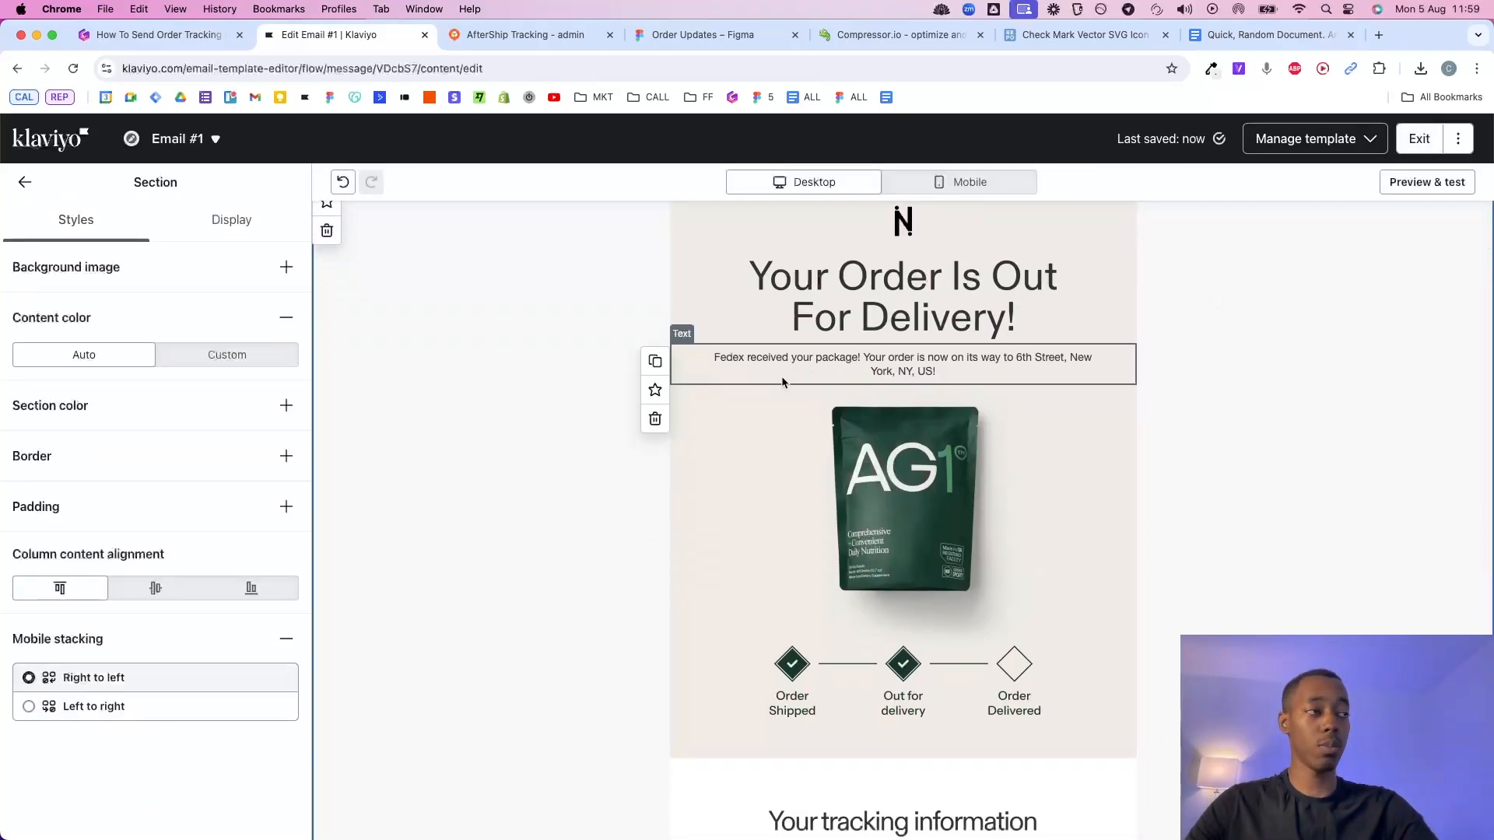
{"action": "left_click", "coordinate": [659, 364]}
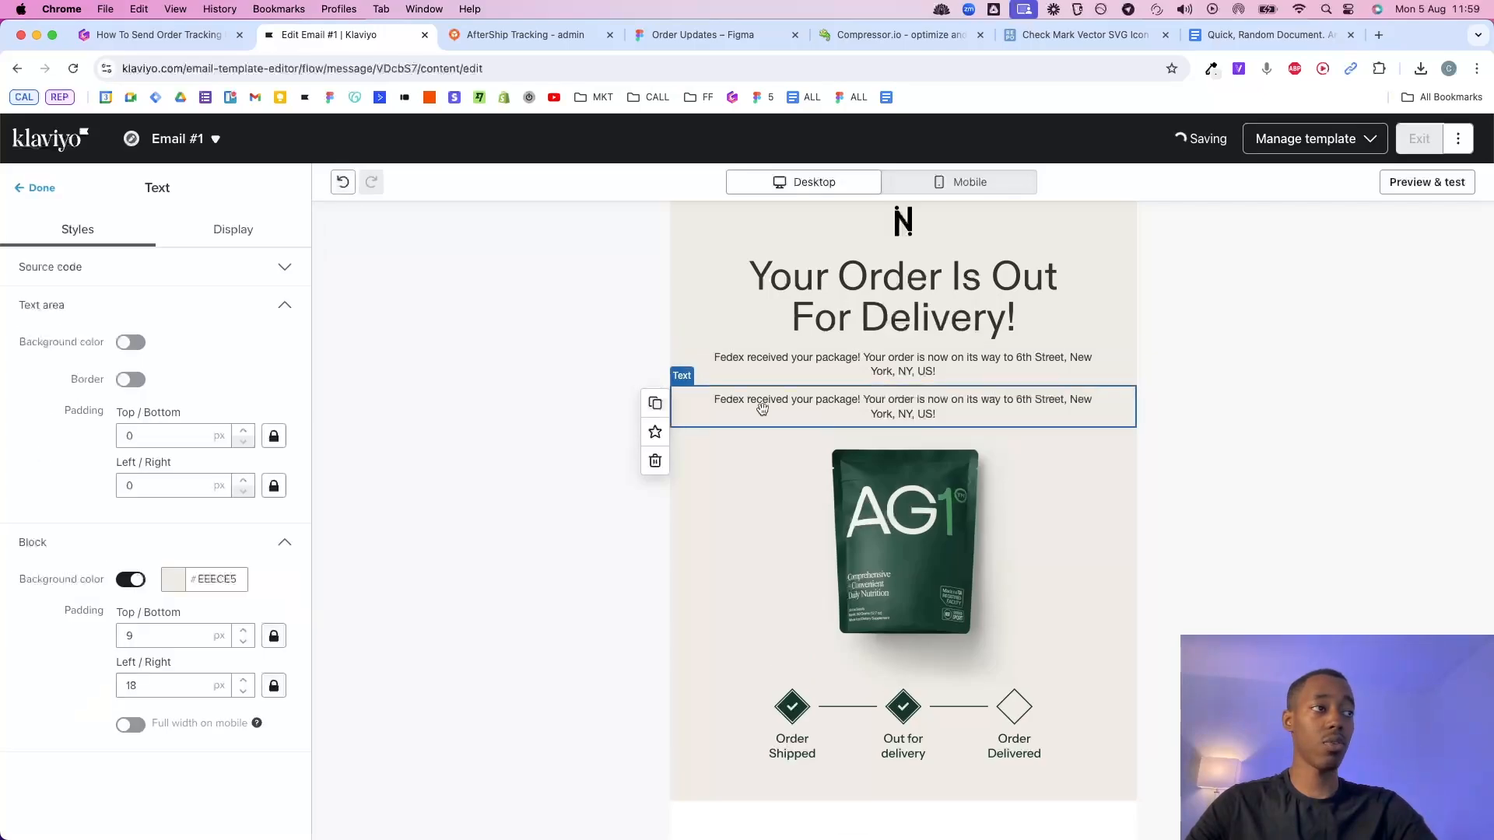
{"action": "left_click_drag", "start_coordinate": [721, 401], "coordinate": [723, 709]}
{"action": "scroll", "coordinate": [723, 709], "scroll_direction": "down", "scroll_amount": 4}
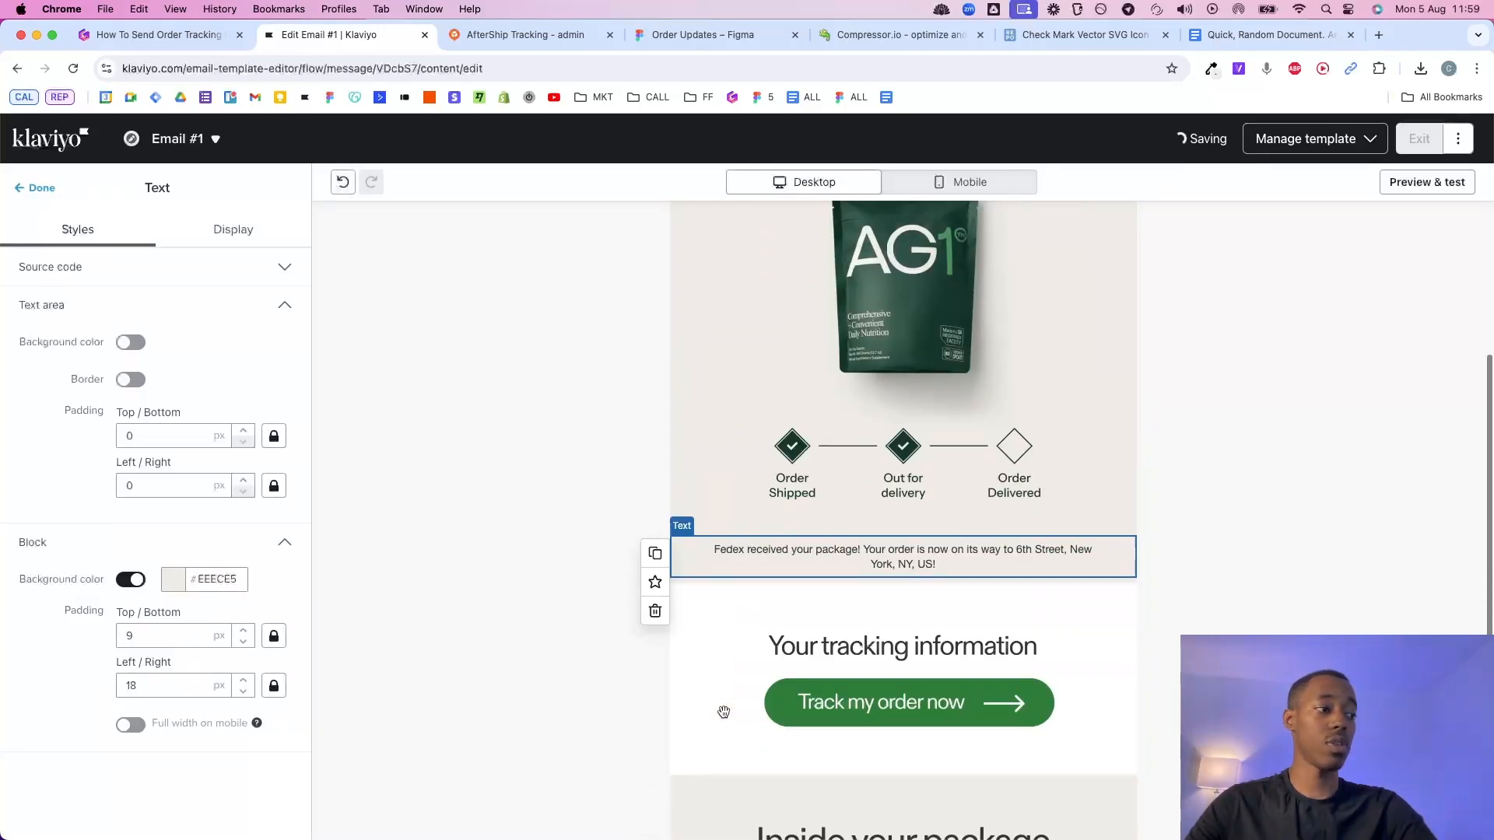
{"action": "left_click_drag", "start_coordinate": [811, 431], "coordinate": [812, 516]}
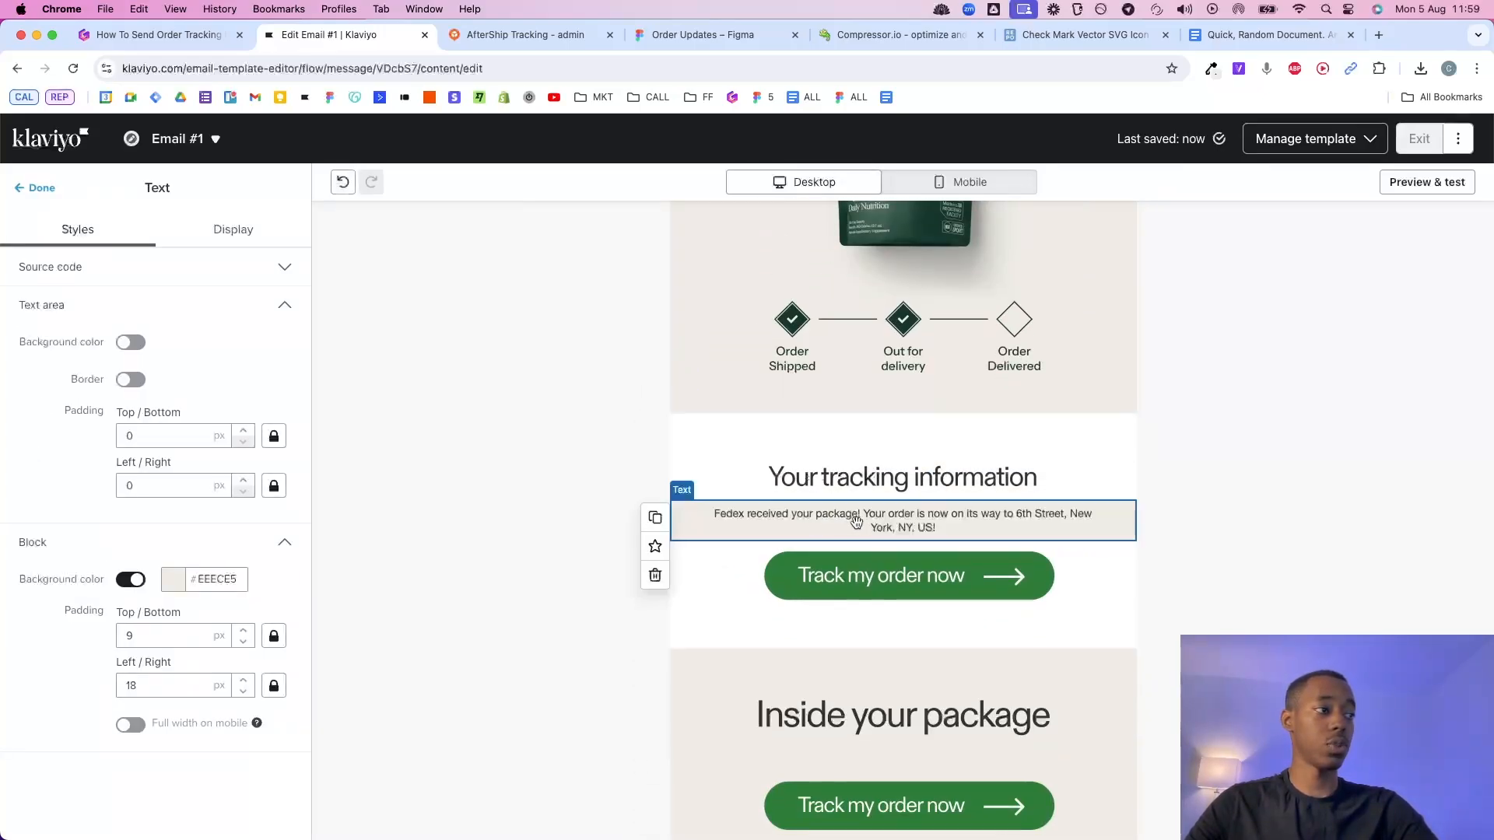
Switch to Figma and copy the order ID, tracking number and email lines under "Your tracking information".
{"action": "left_click", "coordinate": [681, 36]}
{"action": "scroll", "coordinate": [763, 518], "scroll_direction": "down", "scroll_amount": 10}
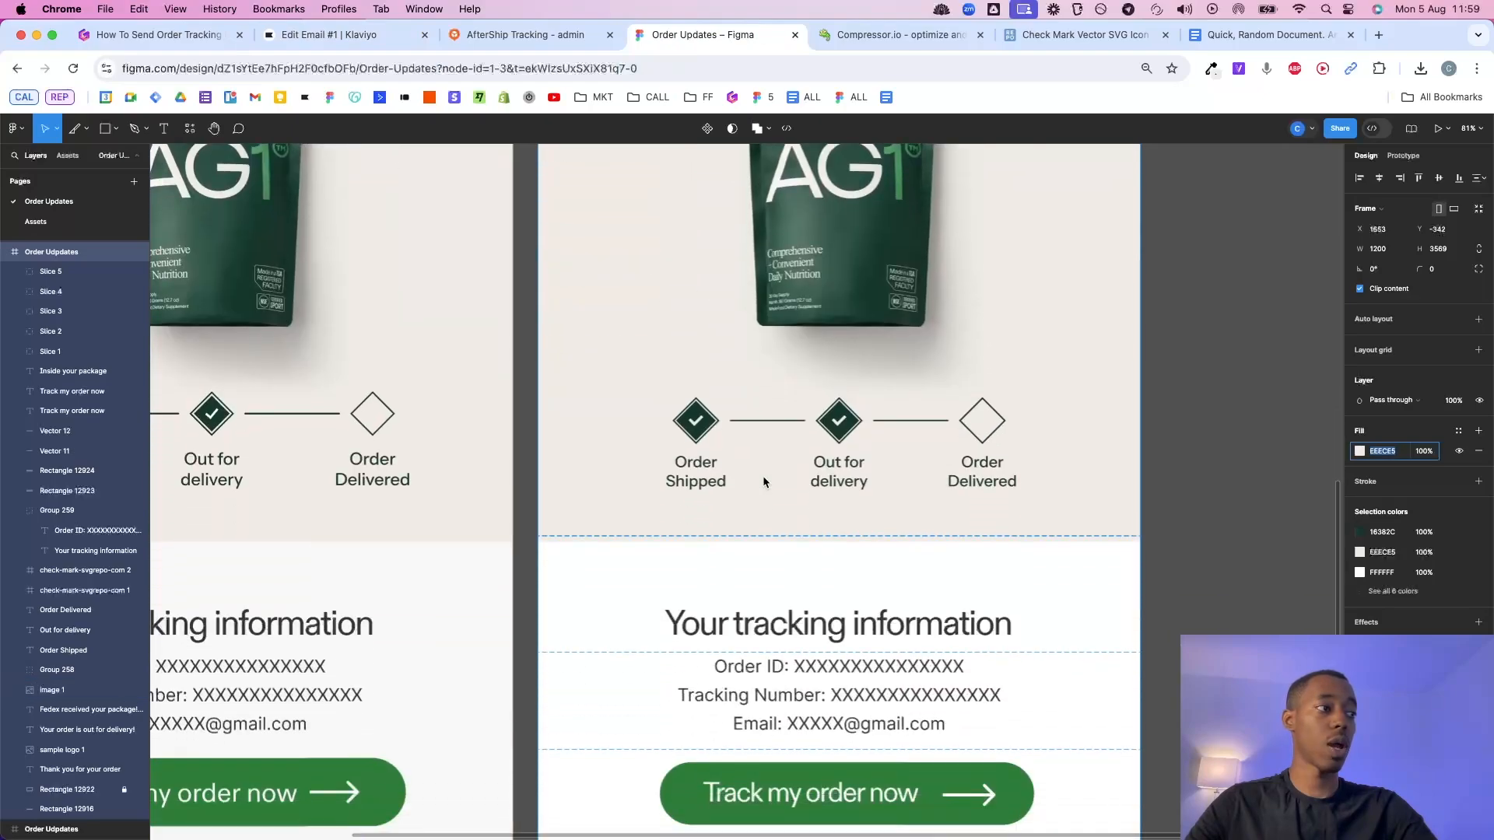
{"action": "left_click", "coordinate": [786, 556]}
{"action": "double_click", "coordinate": [790, 534]}
{"action": "left_click", "coordinate": [789, 534]}
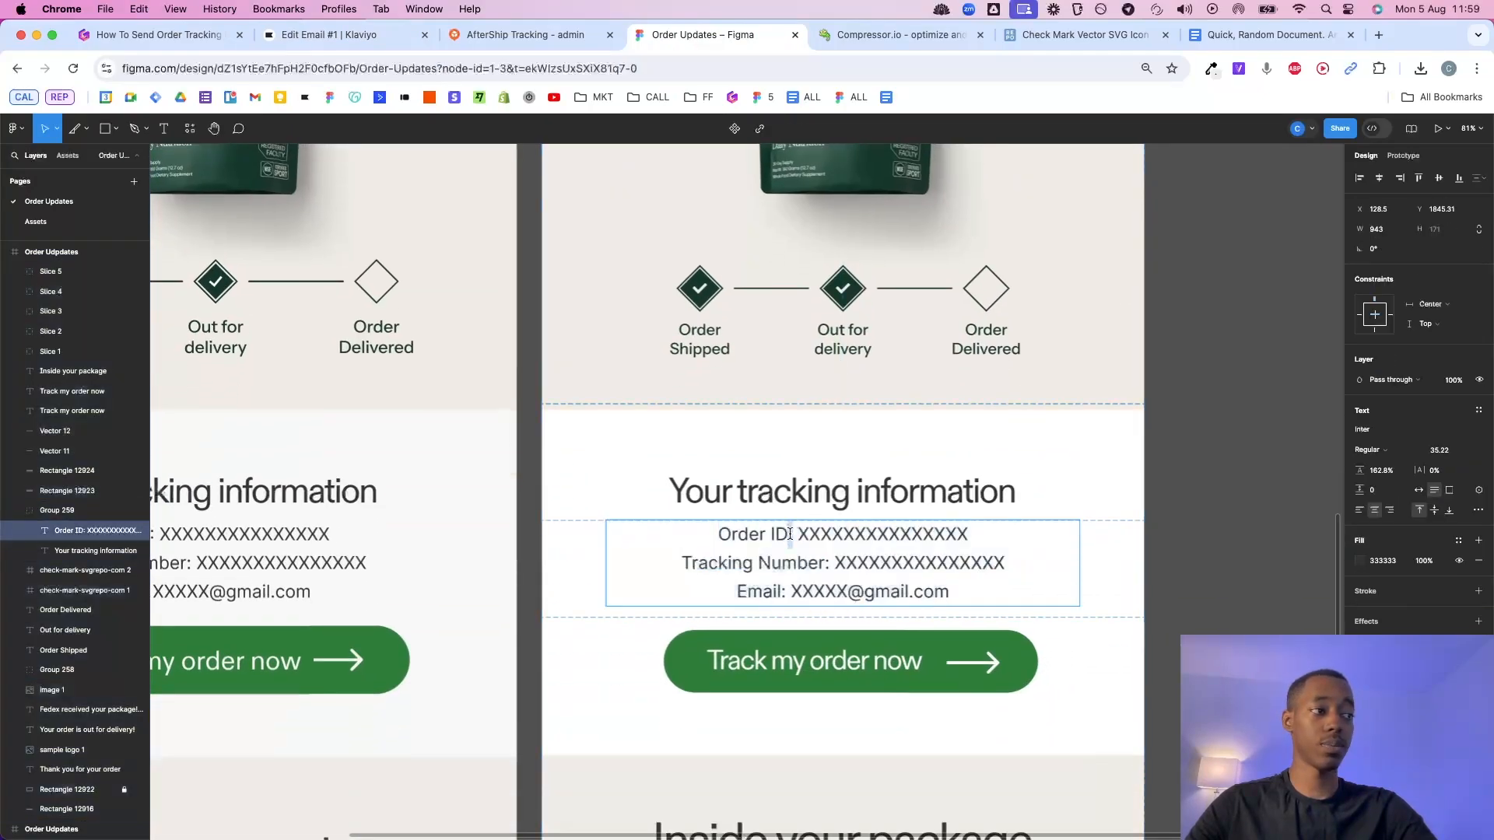
{"action": "key", "text": "super+a"}
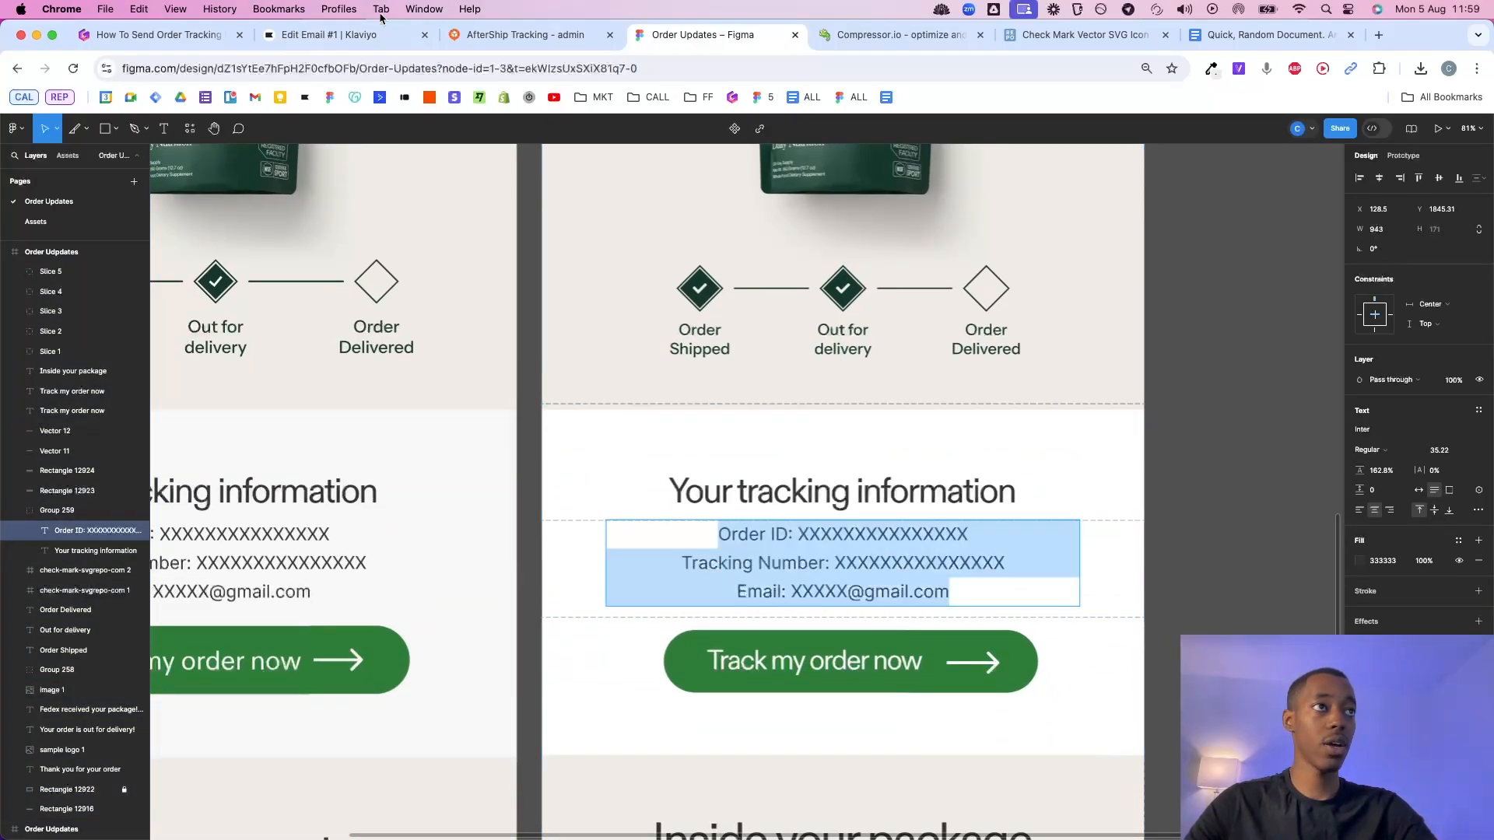
In the Klaviyo email, replace the duplicated block's message with the copied order ID, tracking number and email lines as text only.
{"action": "left_click", "coordinate": [368, 35]}
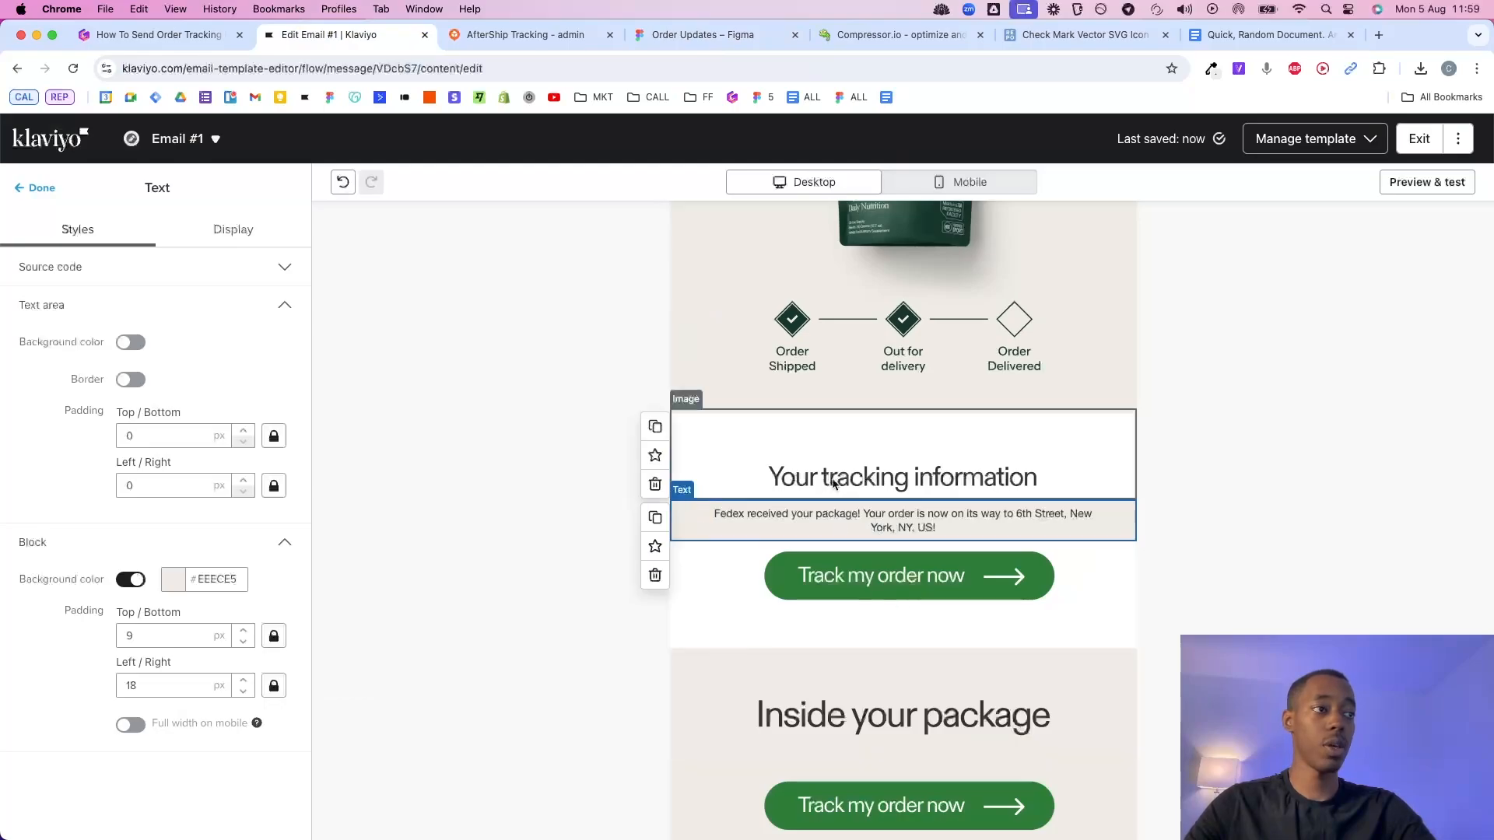
{"action": "triple_click", "coordinate": [908, 518]}
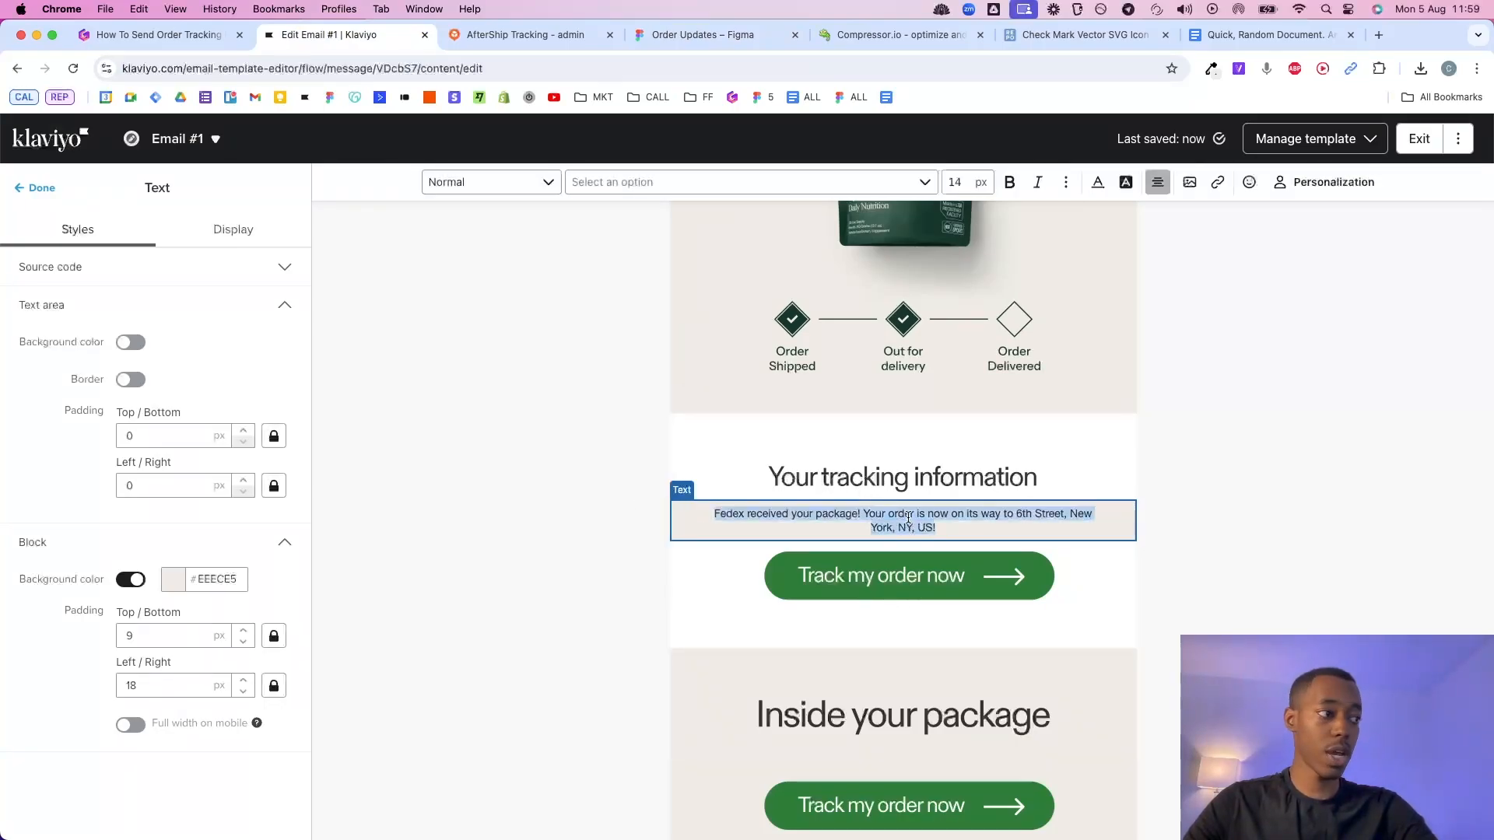
{"action": "key", "text": "super+v"}
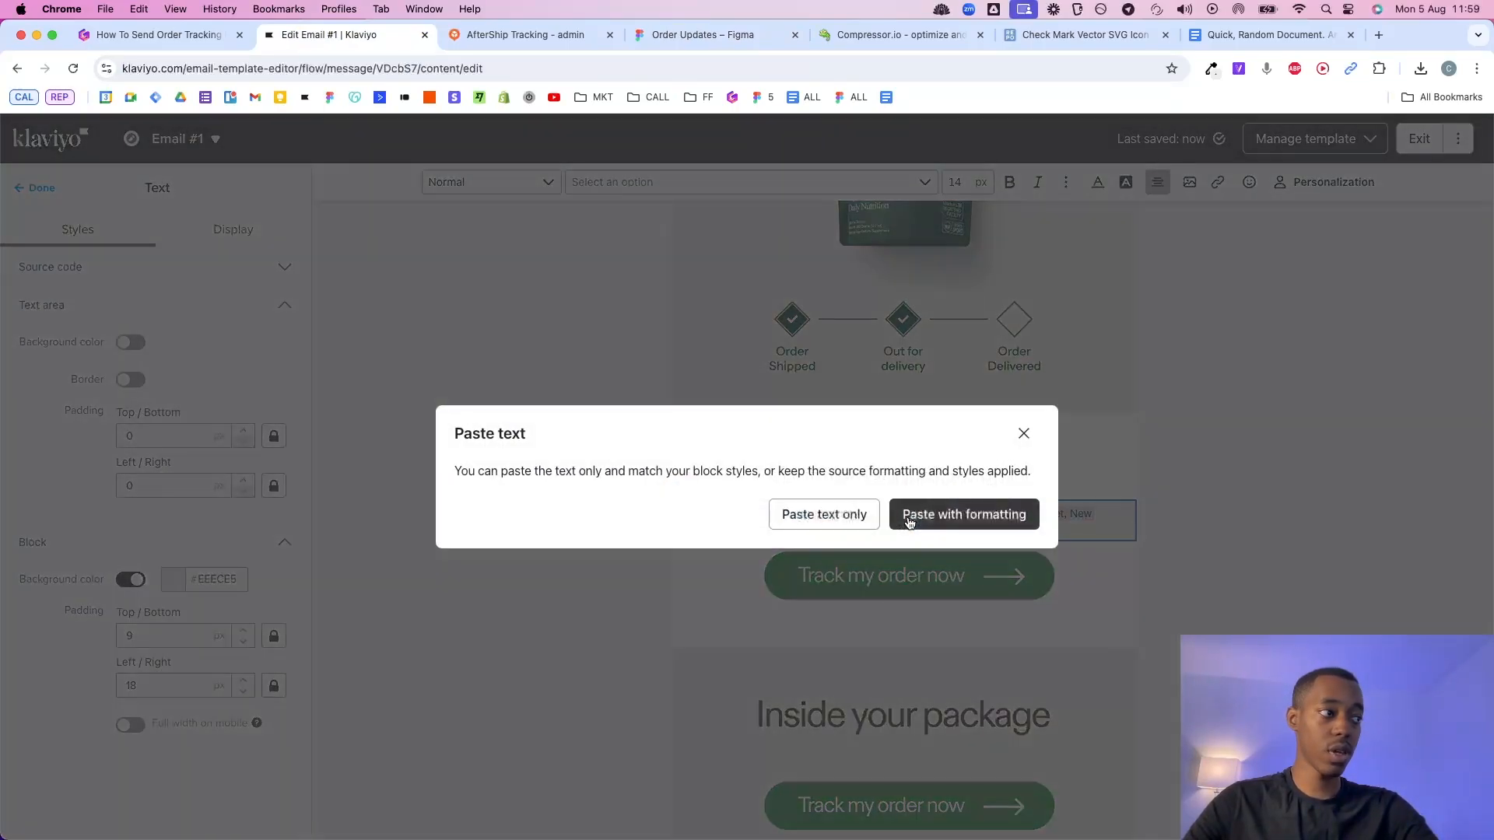
{"action": "left_click", "coordinate": [825, 519]}
{"action": "double_click", "coordinate": [763, 517]}
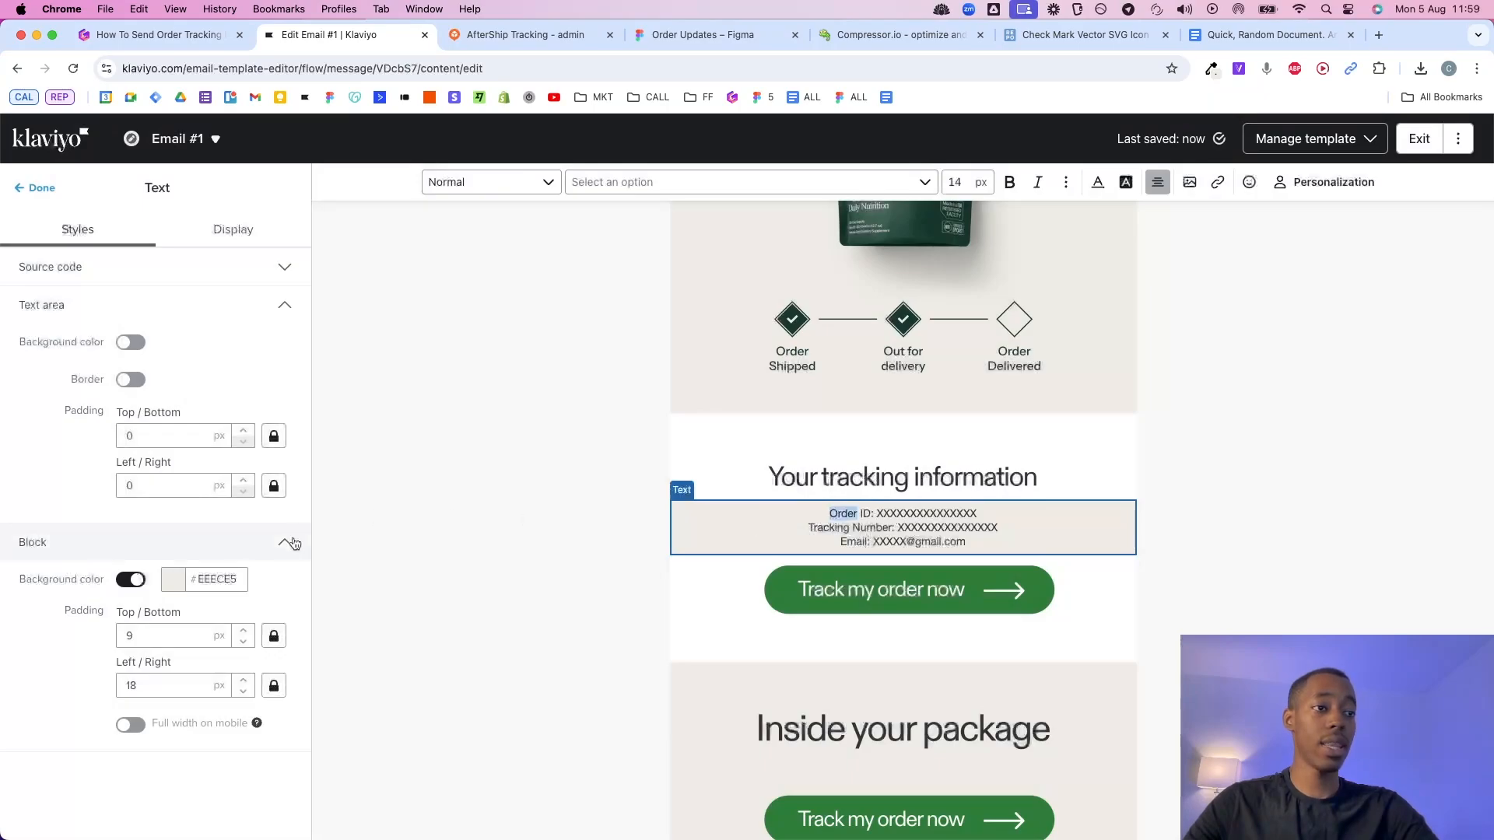
Set the tracking details text block's background color to white, FFFFFF.
{"action": "left_click", "coordinate": [174, 579]}
{"action": "left_click_drag", "start_coordinate": [117, 577], "coordinate": [112, 574]}
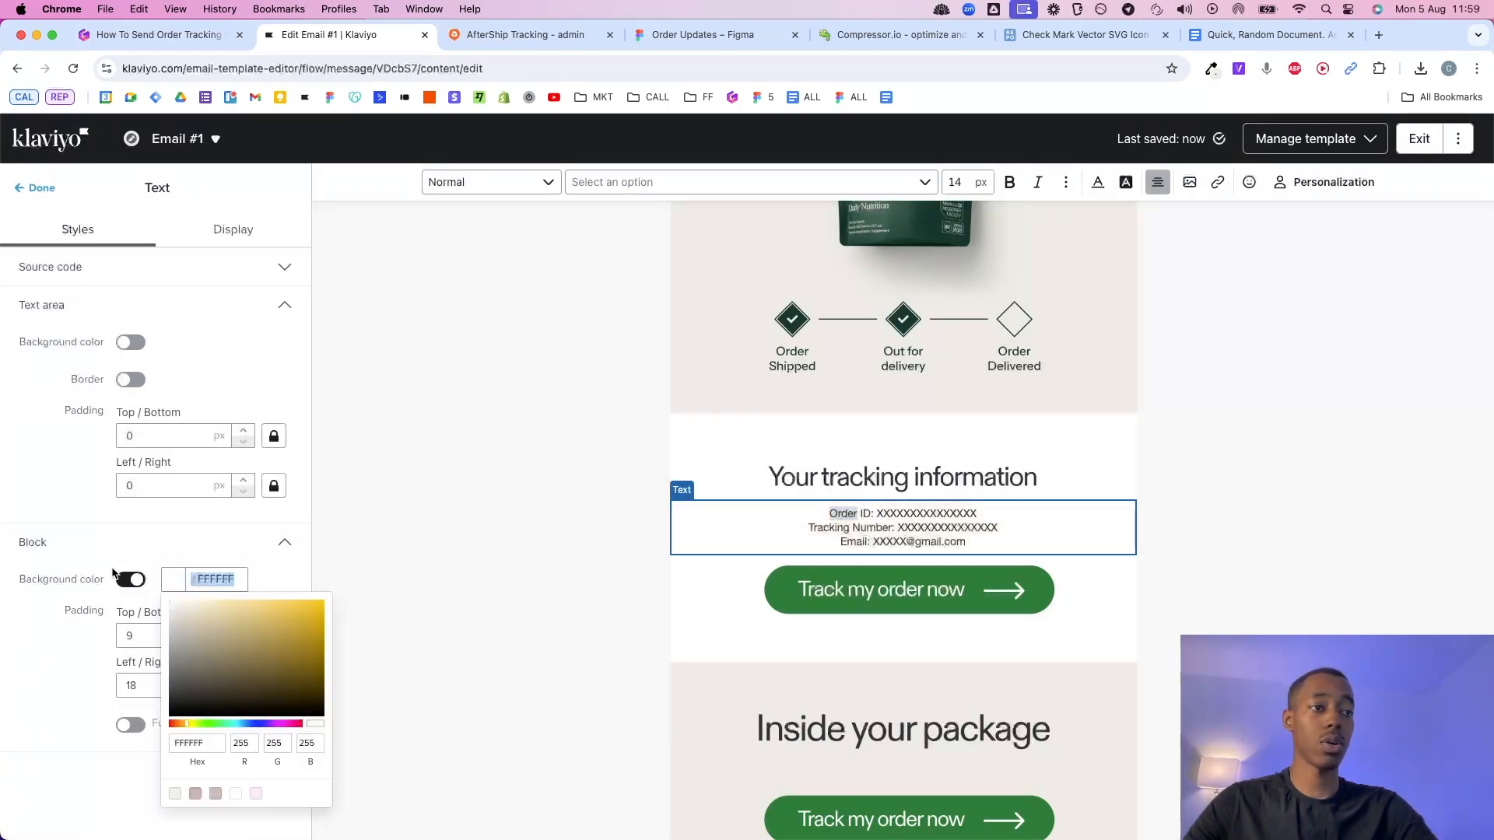
{"action": "left_click", "coordinate": [124, 610]}
{"action": "triple_click", "coordinate": [860, 527]}
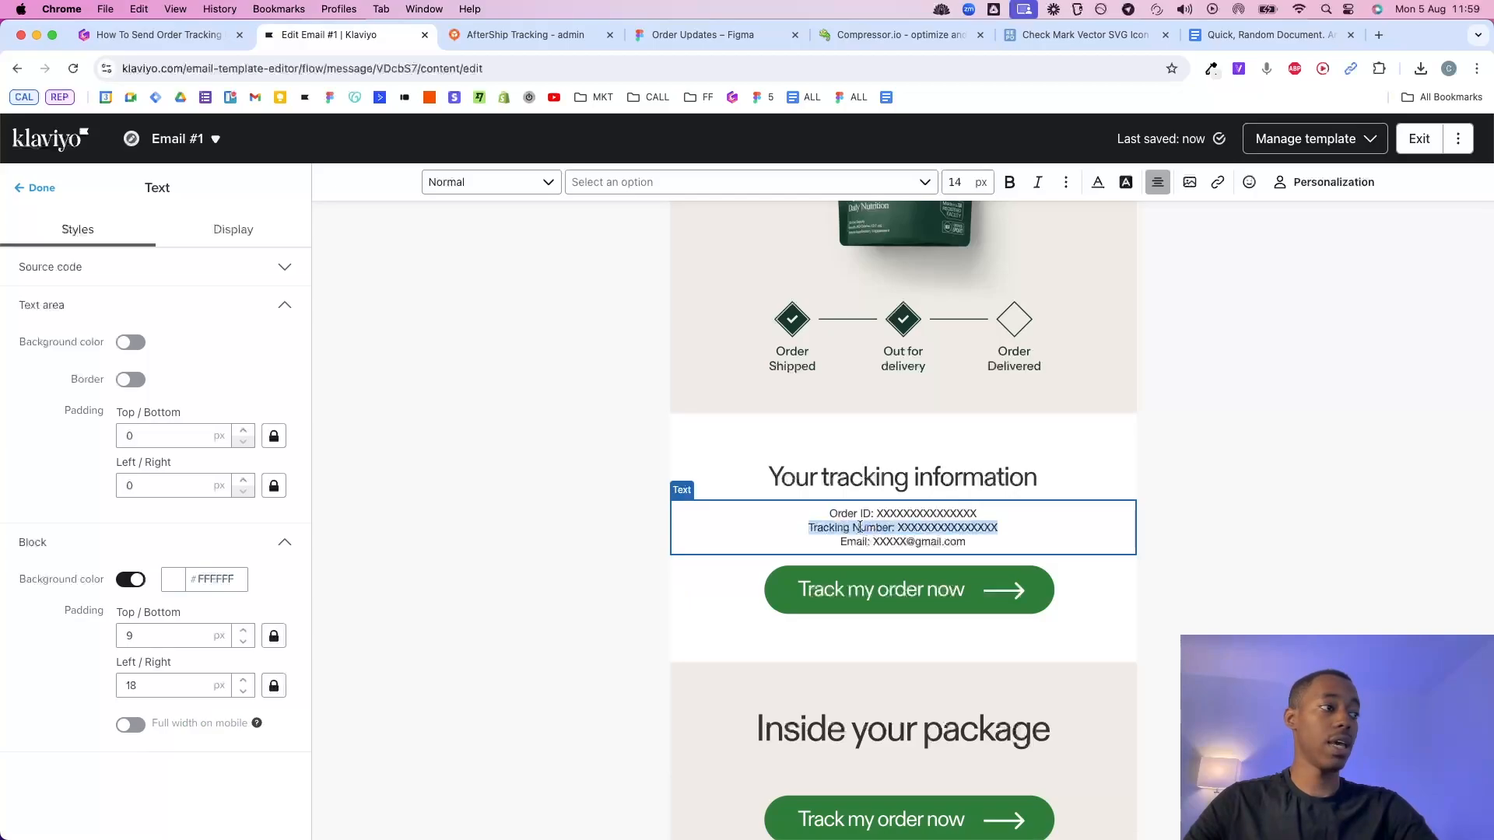
{"action": "left_click", "coordinate": [1161, 525]}
{"action": "scroll", "coordinate": [878, 549], "scroll_direction": "down", "scroll_amount": 3}
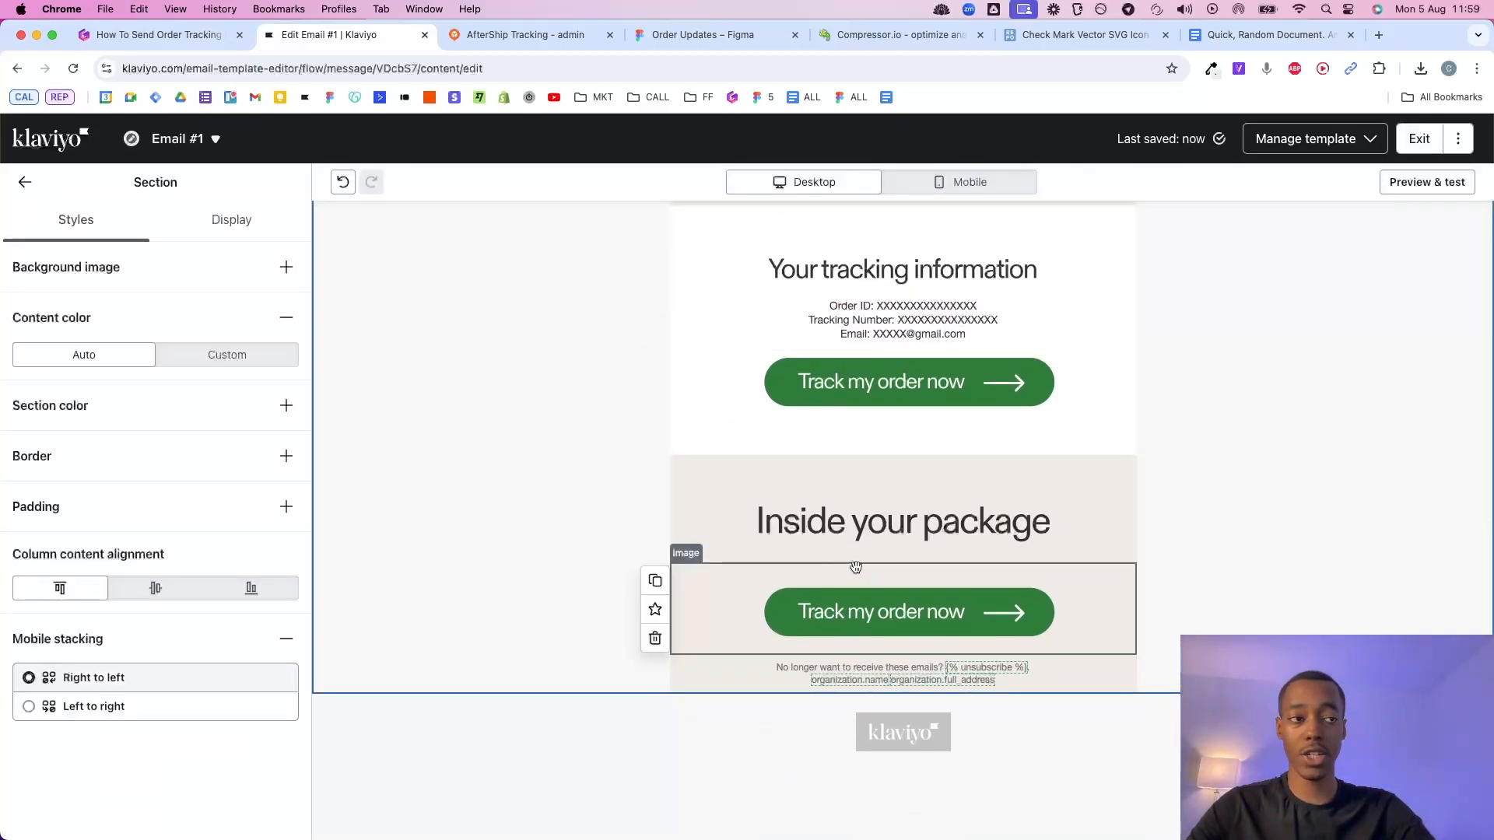
{"action": "scroll", "coordinate": [856, 567], "scroll_direction": "up", "scroll_amount": 15}
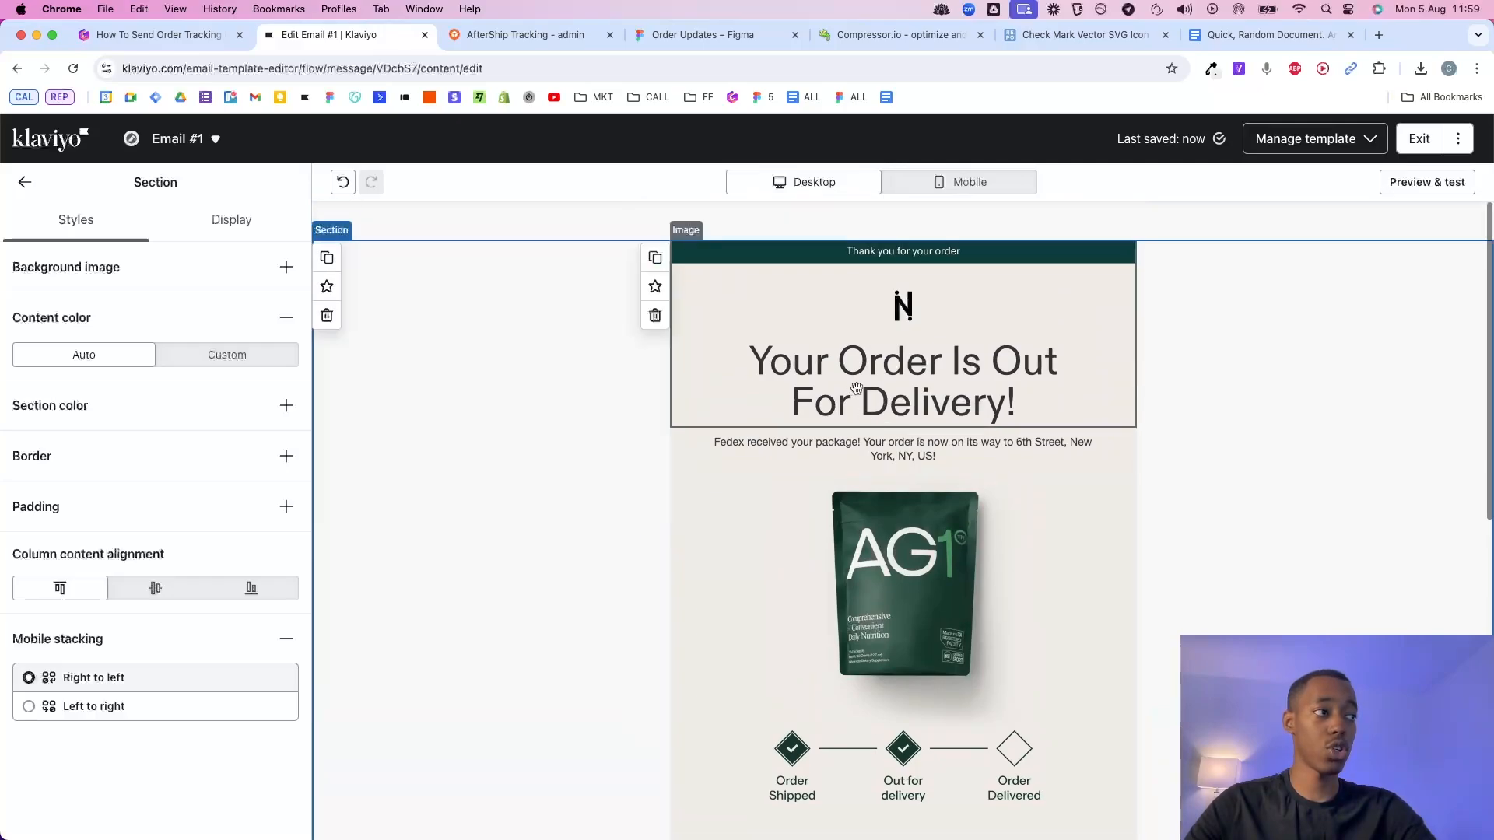
{"action": "scroll", "coordinate": [958, 461], "scroll_direction": "down", "scroll_amount": 5}
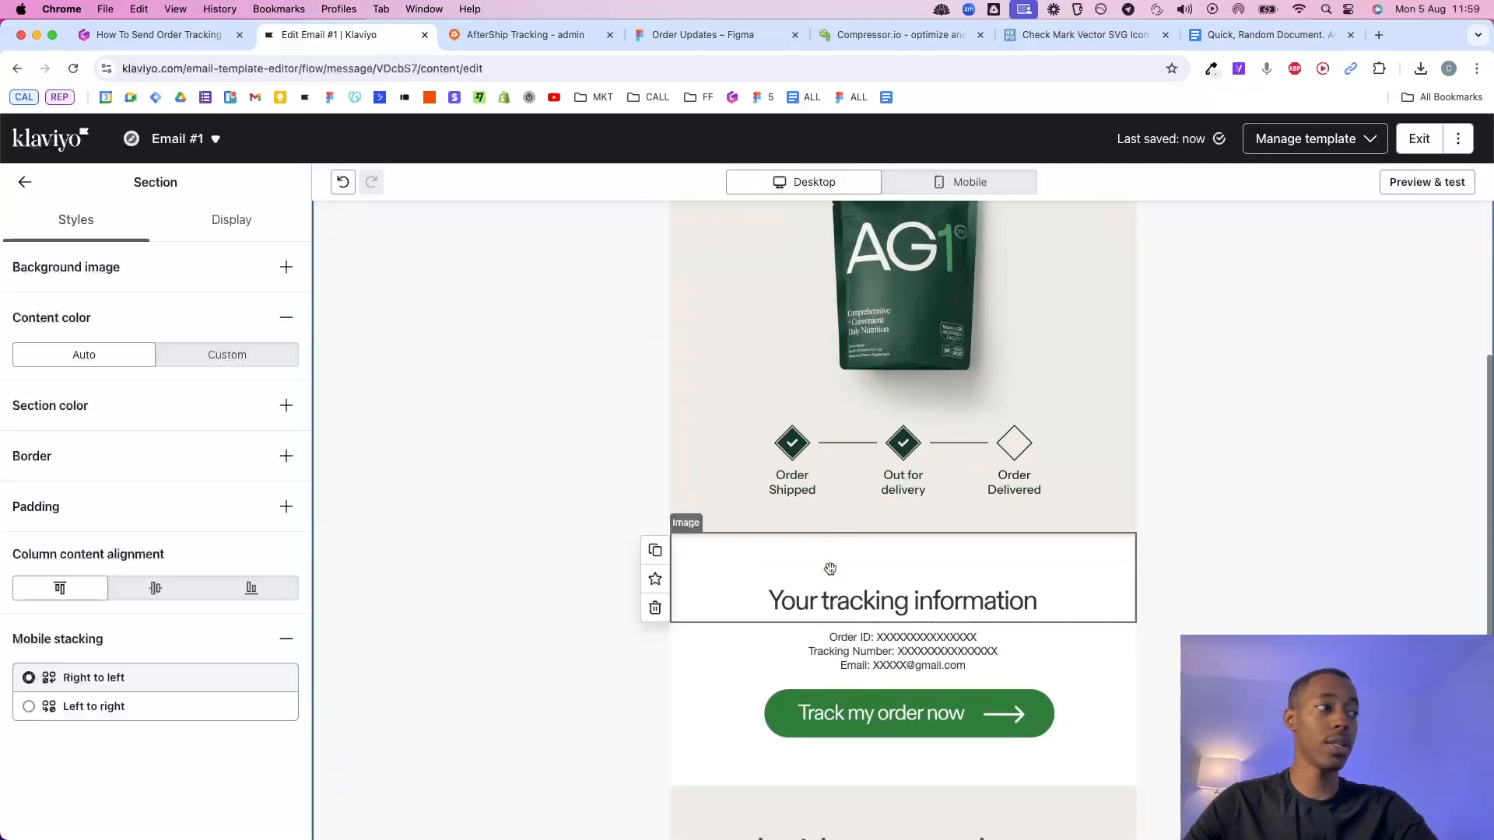
{"action": "scroll", "coordinate": [886, 596], "scroll_direction": "down", "scroll_amount": 3}
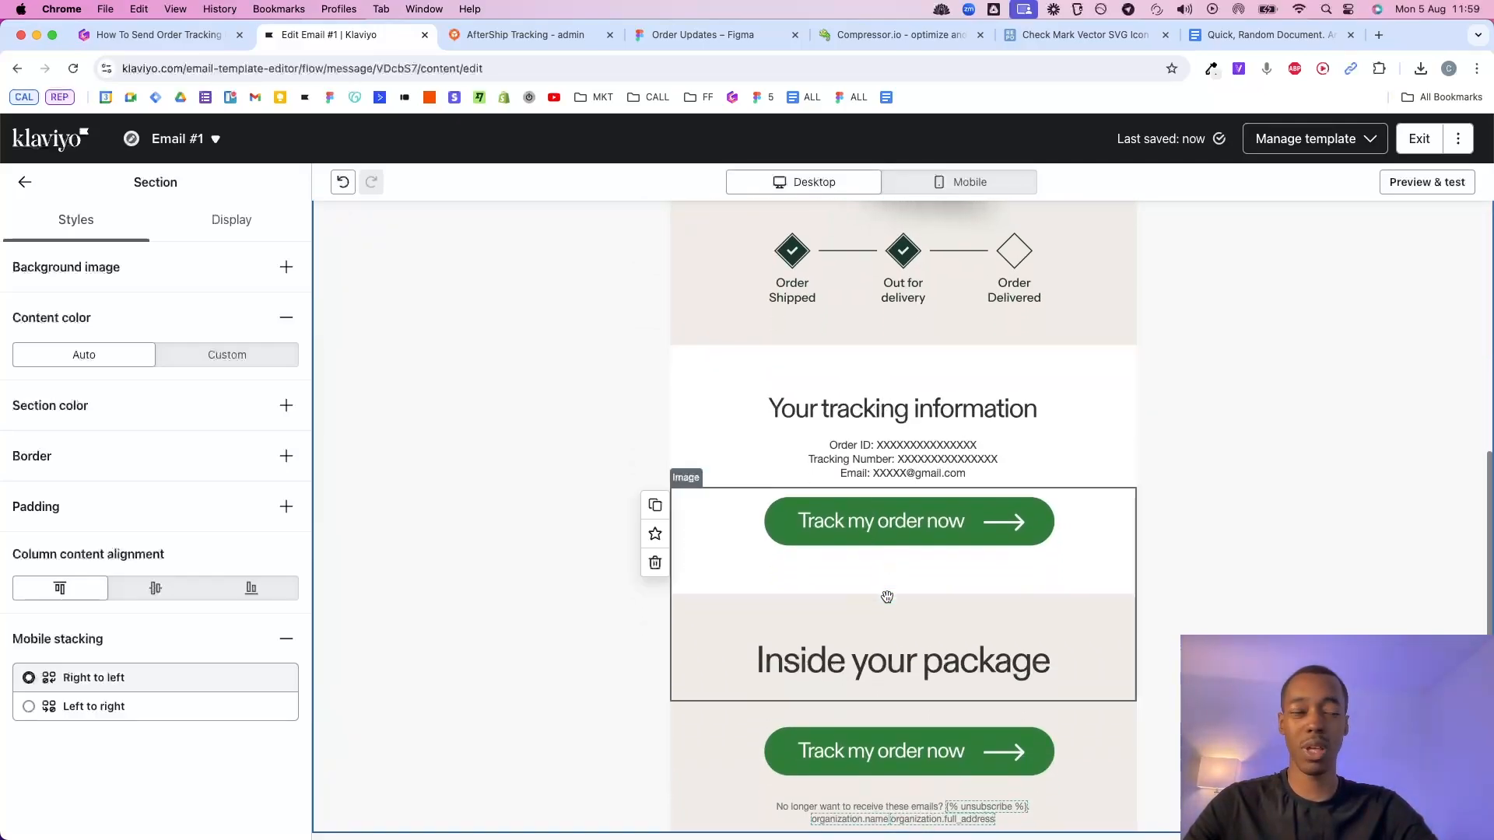
{"action": "scroll", "coordinate": [884, 591], "scroll_direction": "up", "scroll_amount": 8}
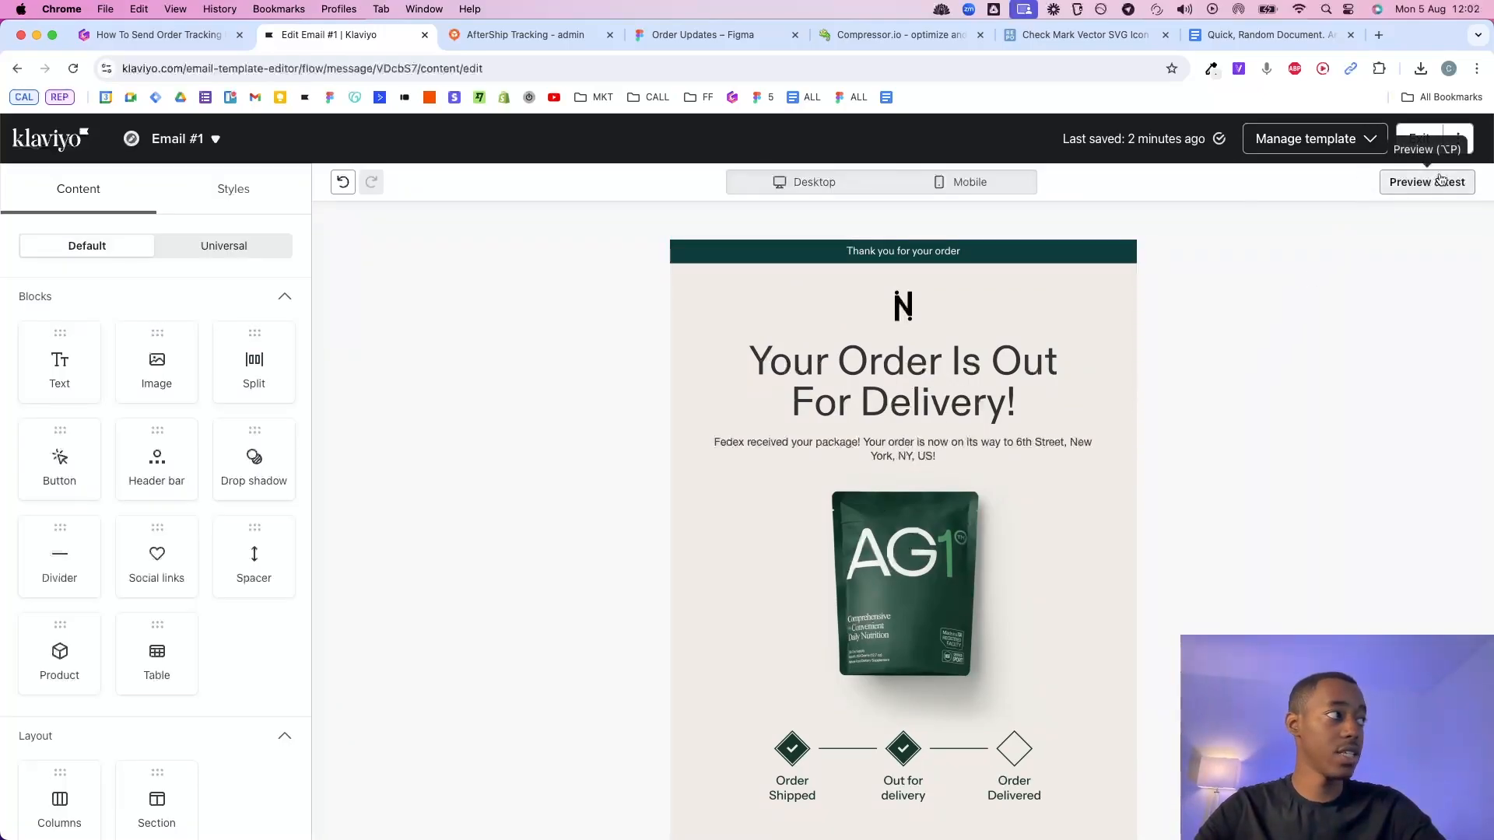
Preview the email and copy the CourierName event variable from its event properties.
{"action": "left_click", "coordinate": [1428, 182]}
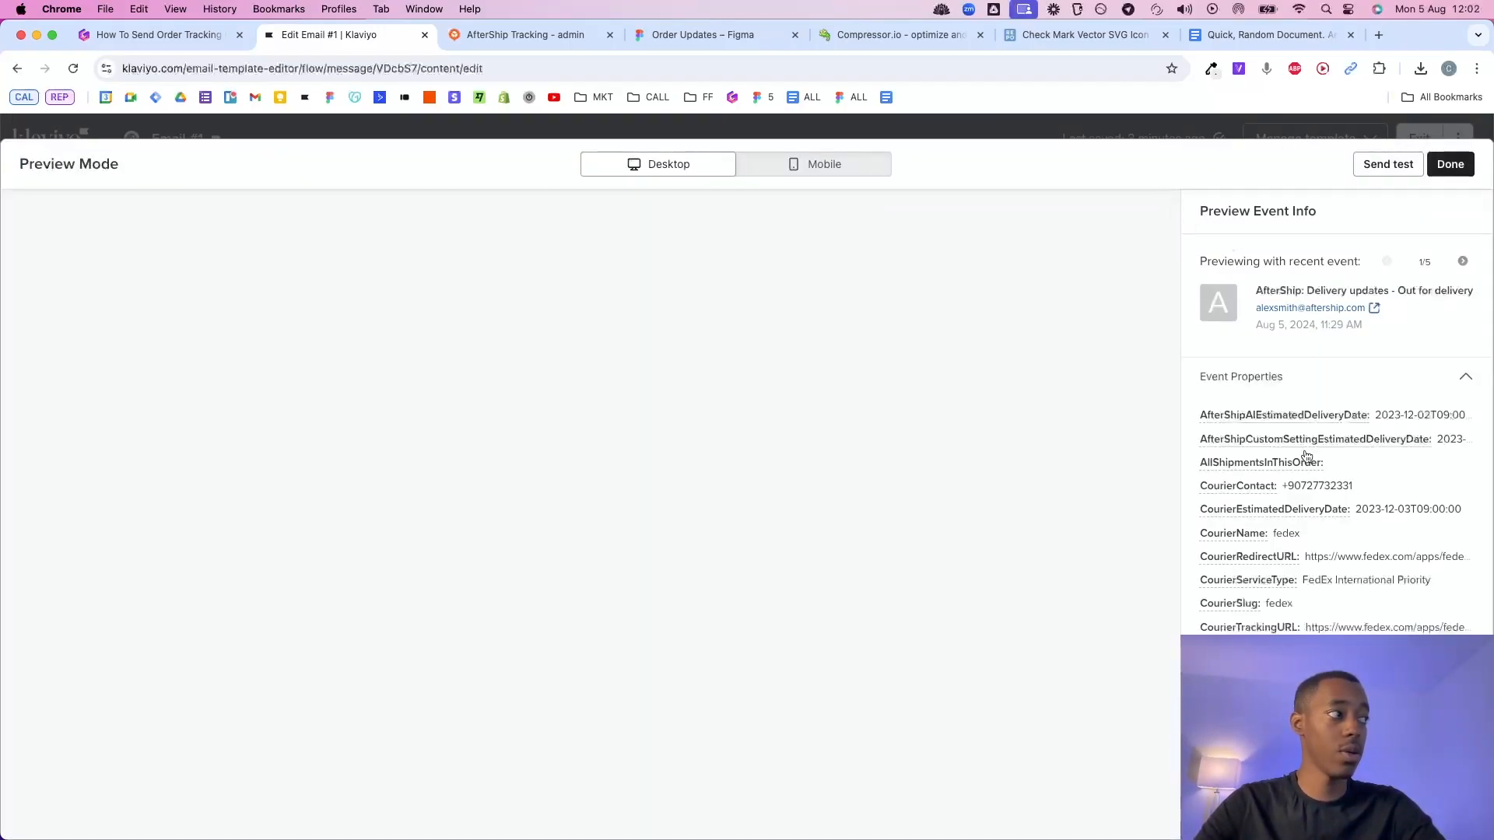
{"action": "scroll", "coordinate": [1283, 506], "scroll_direction": "down", "scroll_amount": 1}
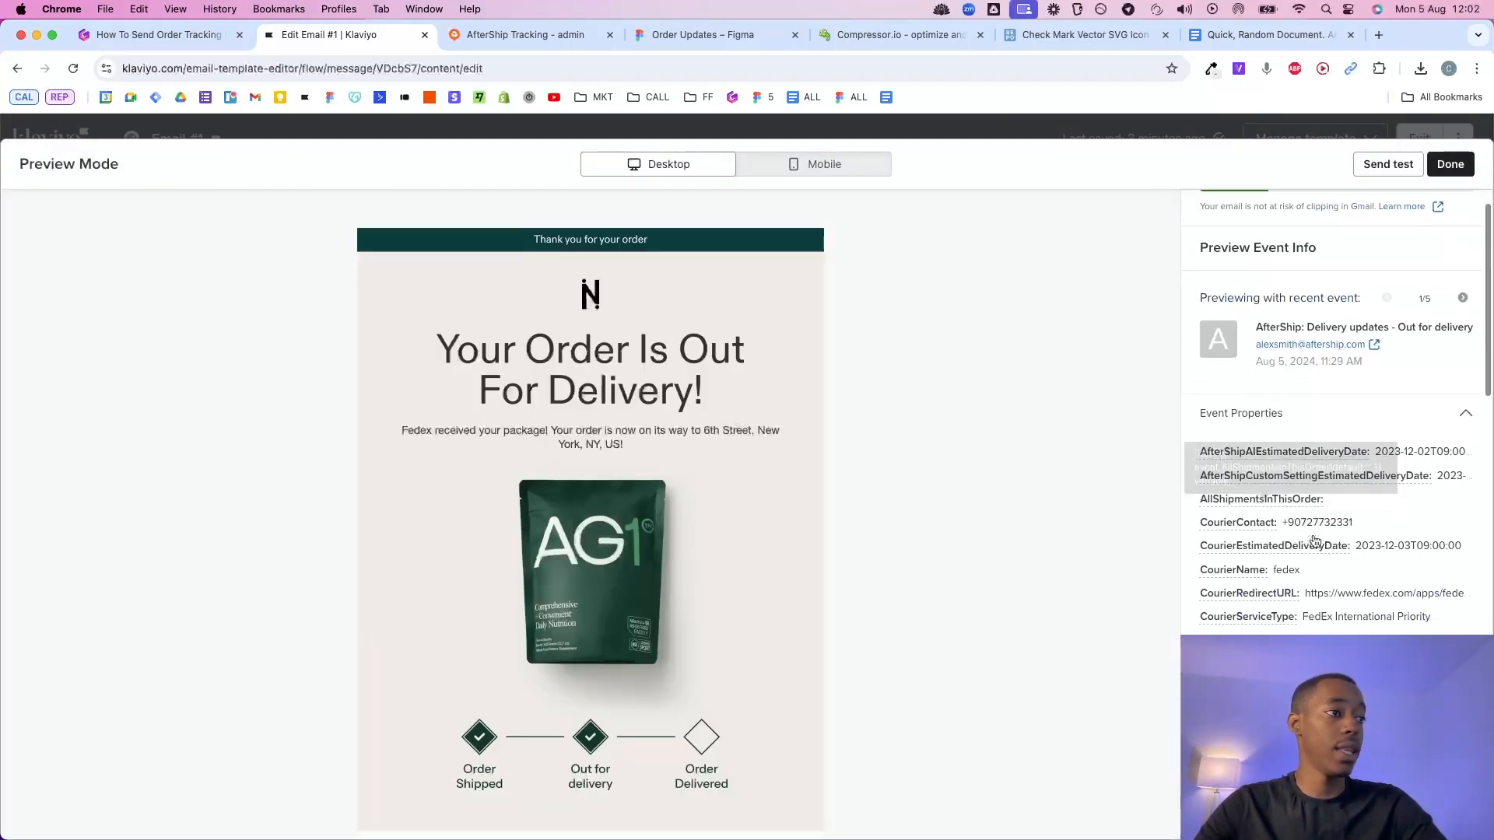
{"action": "left_click", "coordinate": [1241, 573]}
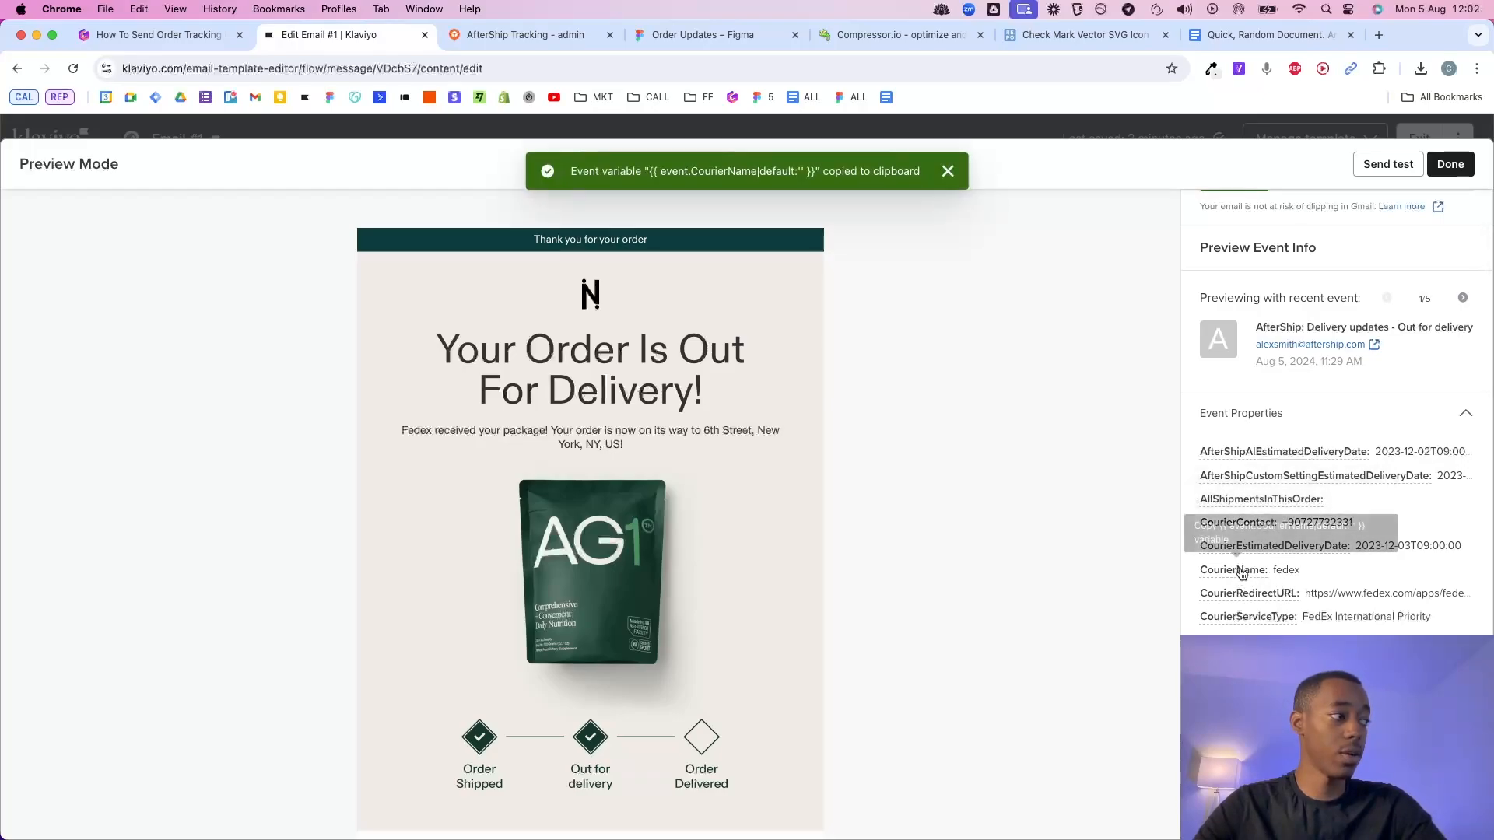
{"action": "left_click", "coordinate": [1242, 573]}
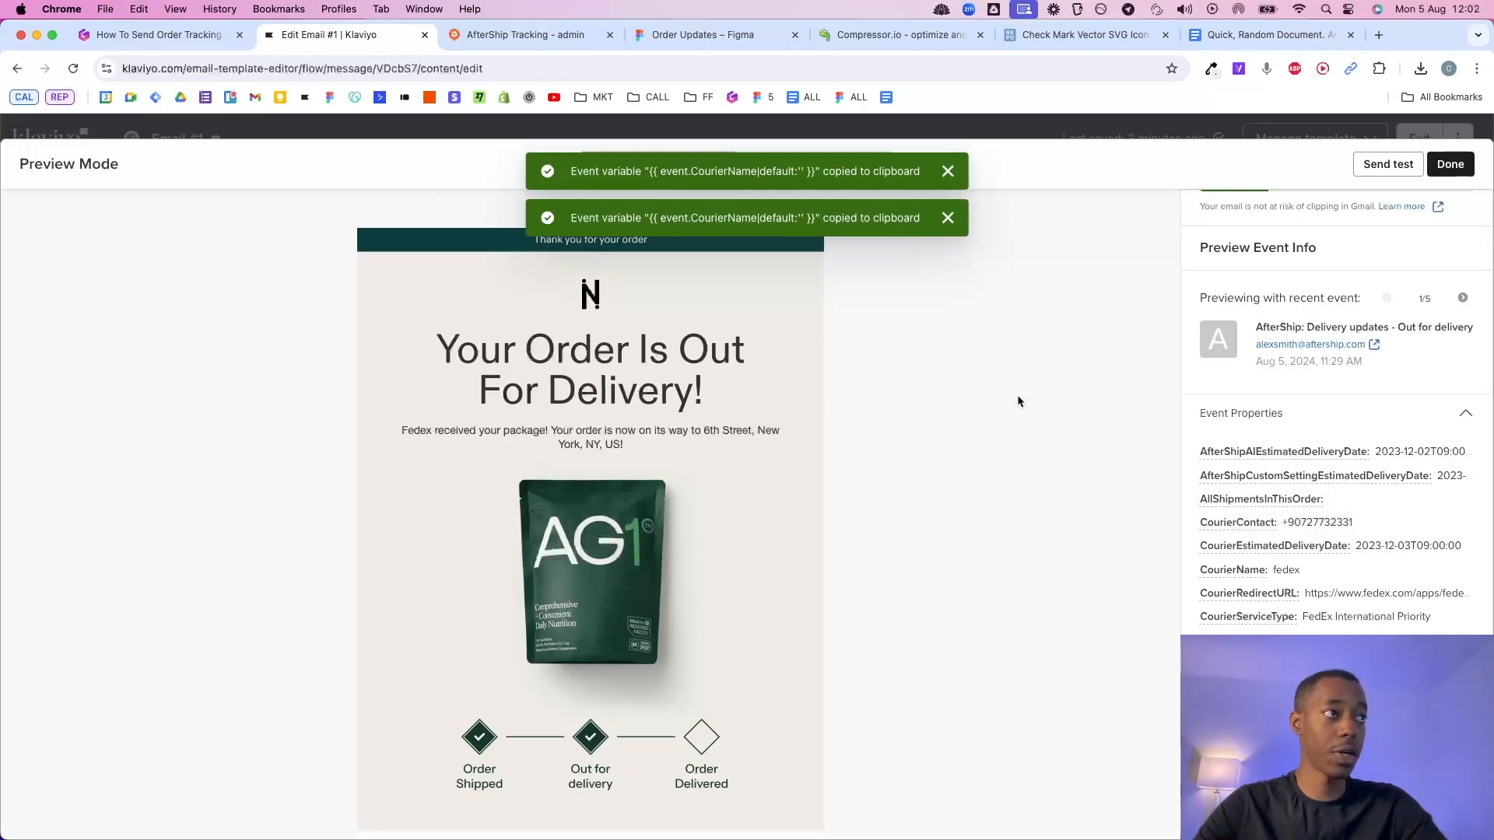
{"action": "left_click", "coordinate": [1450, 164]}
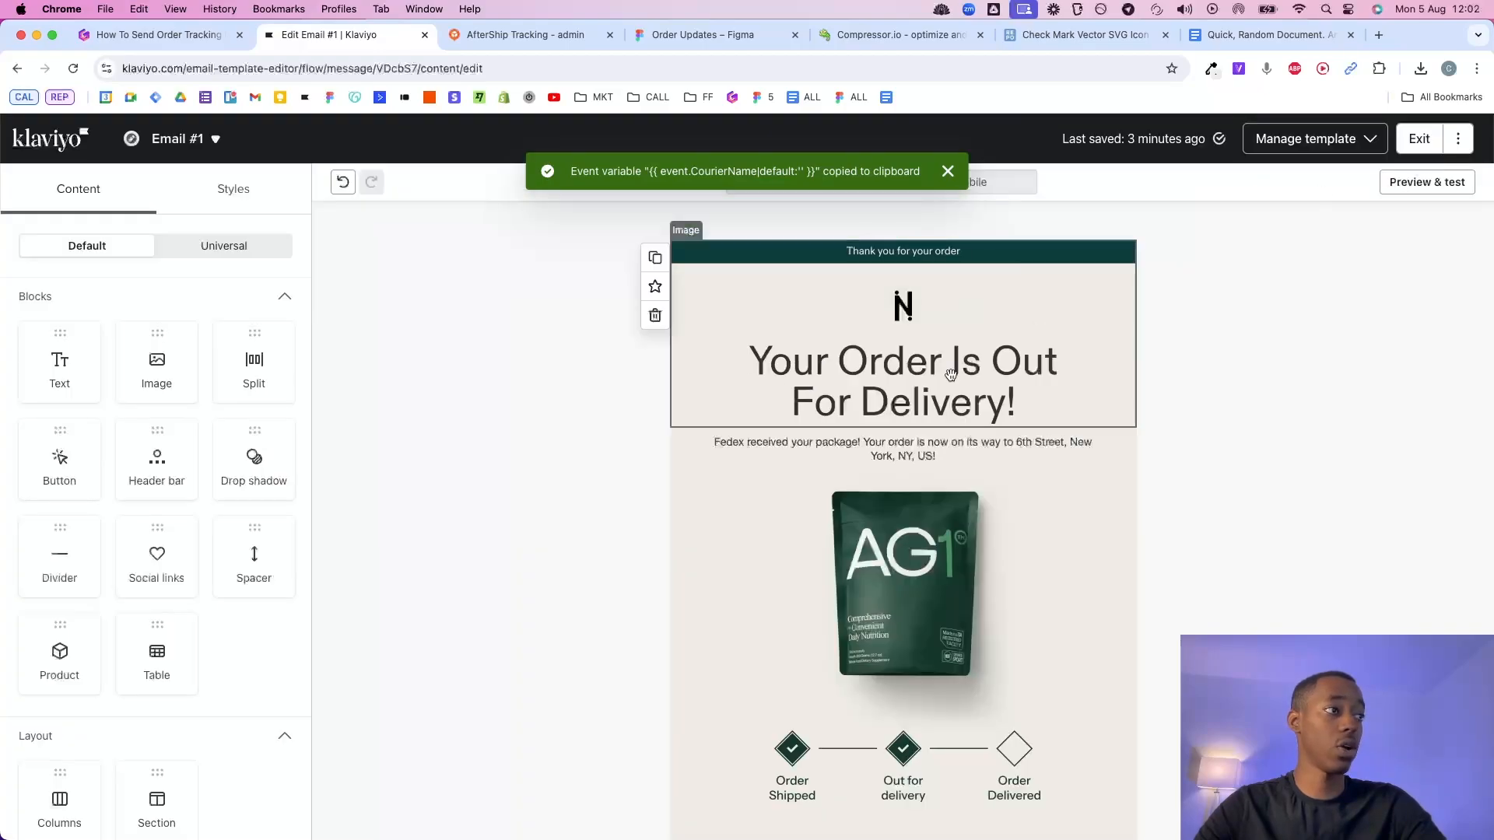
Replace "Fedex" in the delivery message with the copied CourierName variable as text only, and preview the email.
{"action": "left_click", "coordinate": [725, 441]}
{"action": "double_click", "coordinate": [725, 441]}
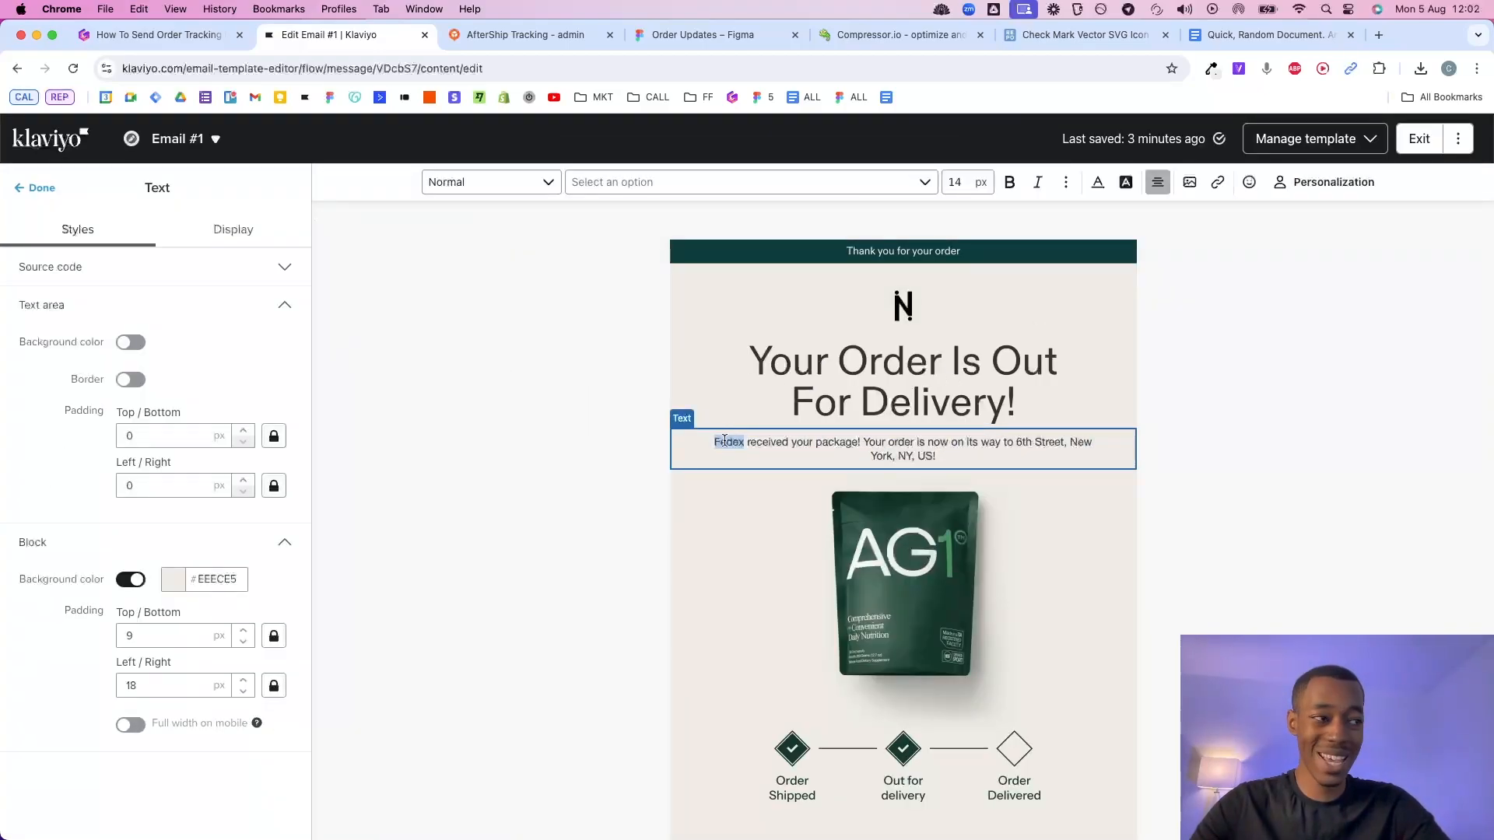
{"action": "key", "text": "super+v"}
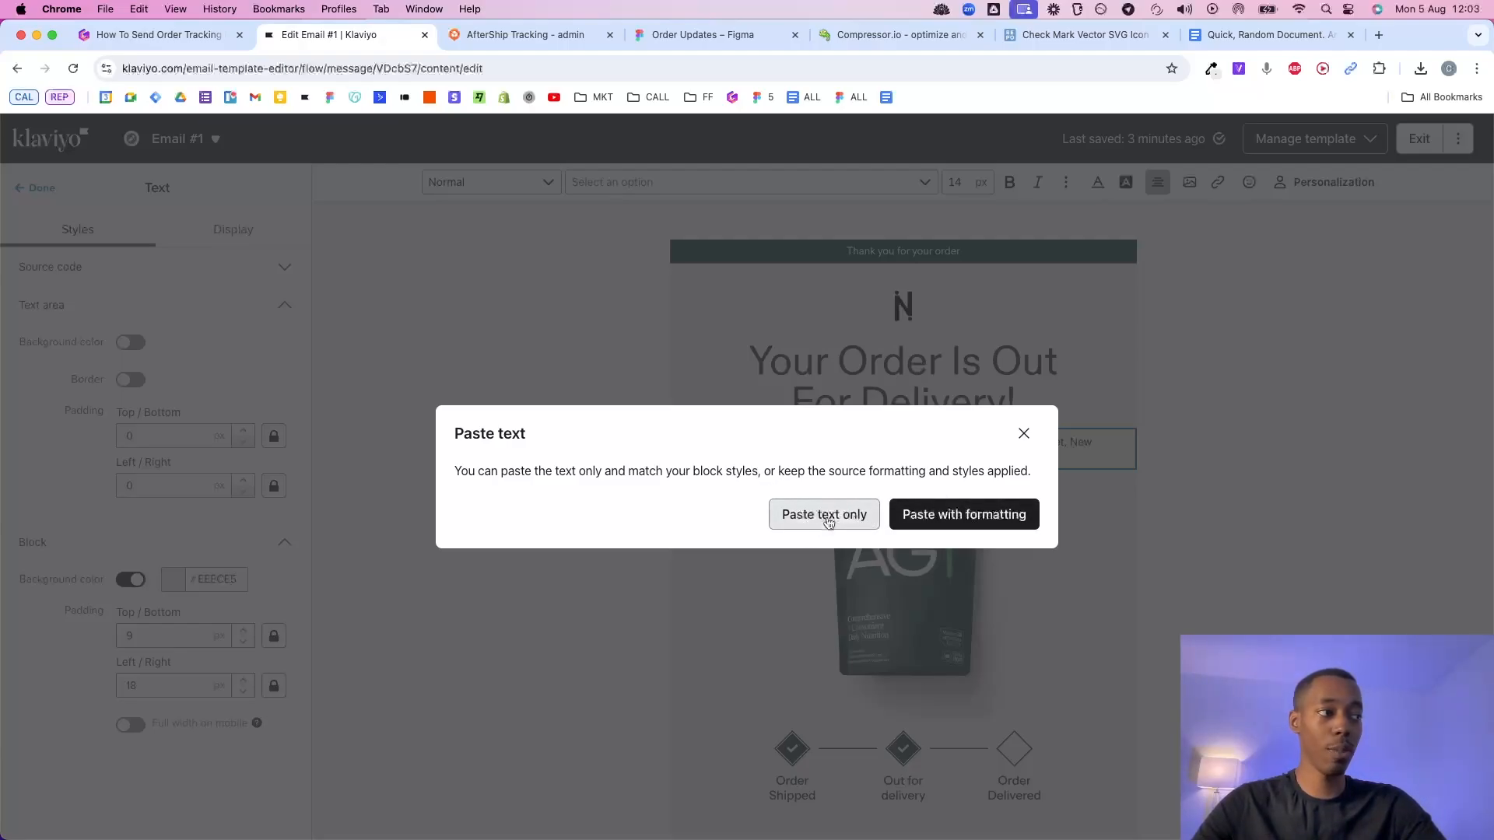
{"action": "left_click", "coordinate": [826, 515]}
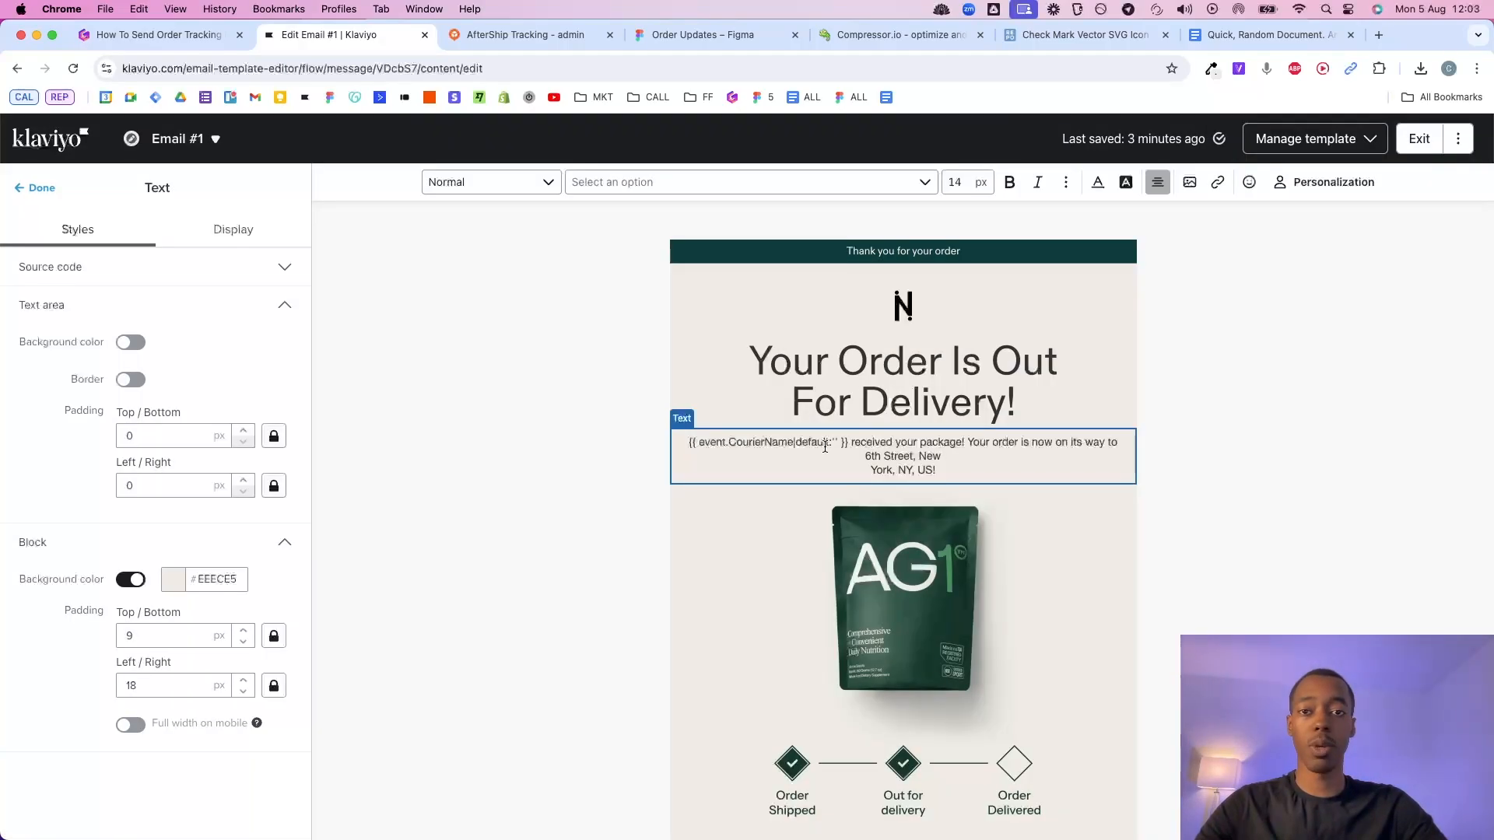
{"action": "triple_click", "coordinate": [886, 442]}
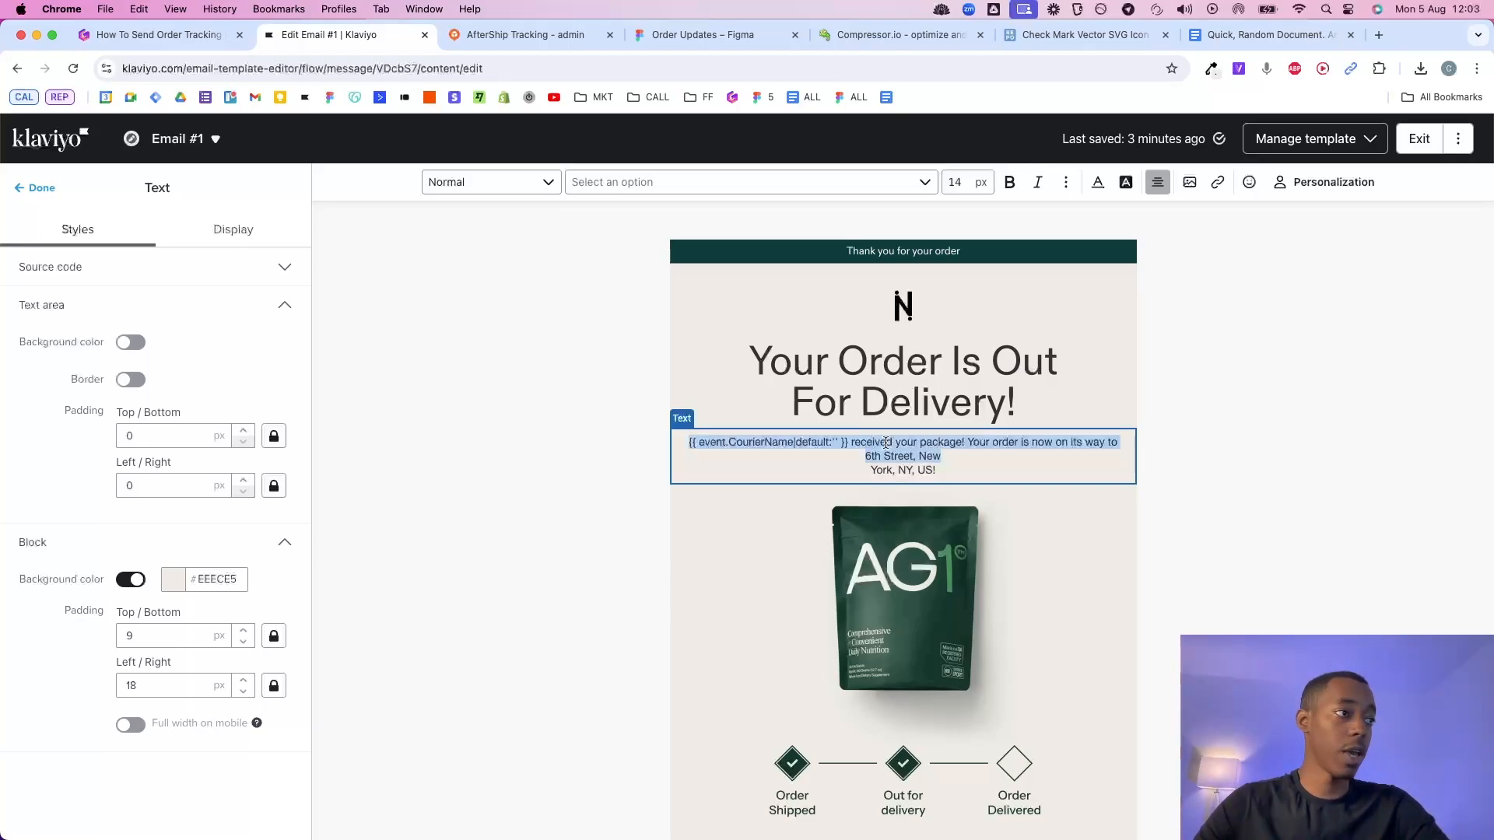
{"action": "left_click", "coordinate": [845, 440]}
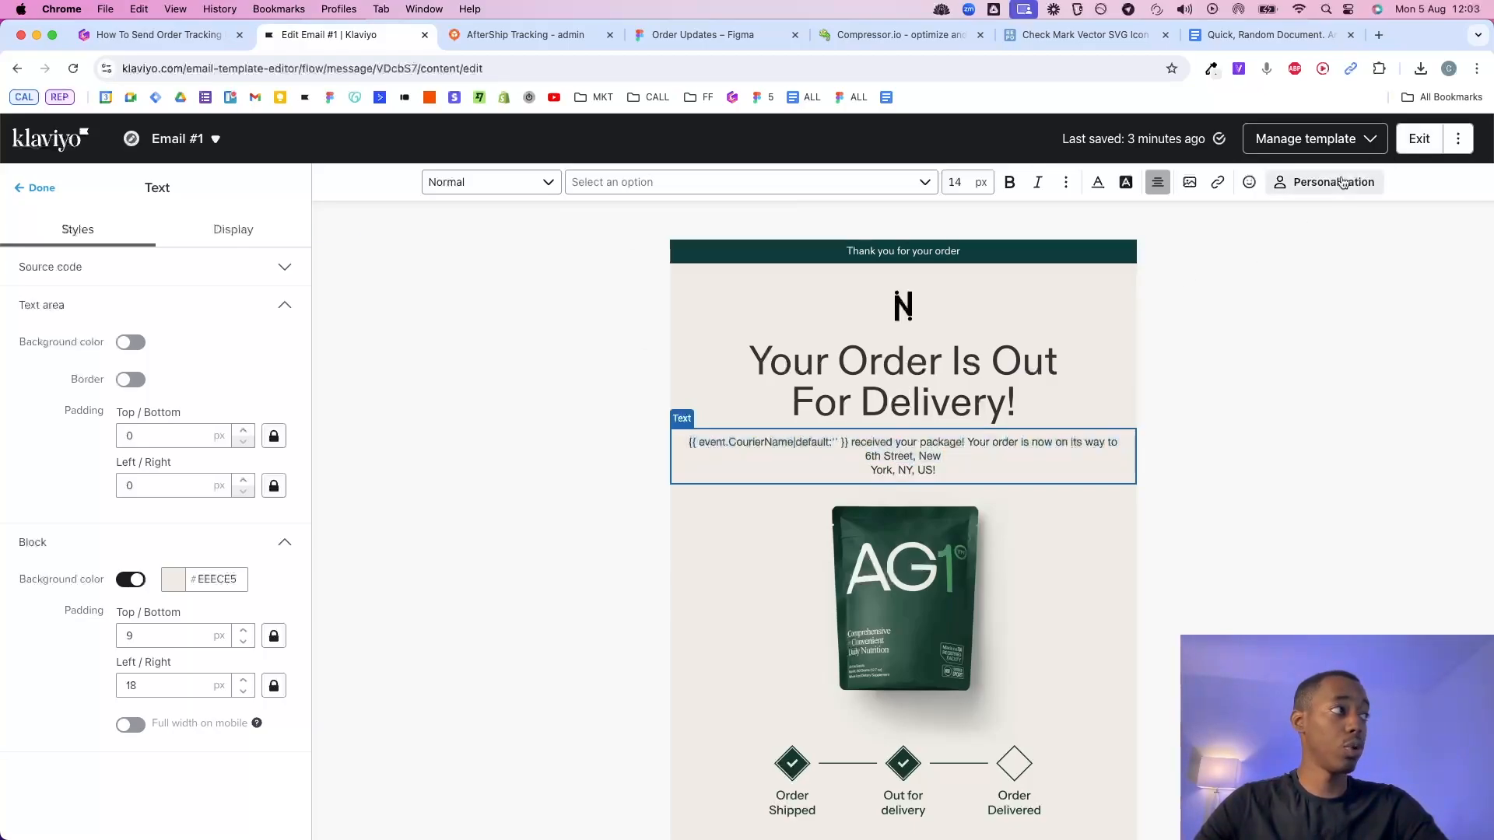
{"action": "left_click", "coordinate": [1477, 253]}
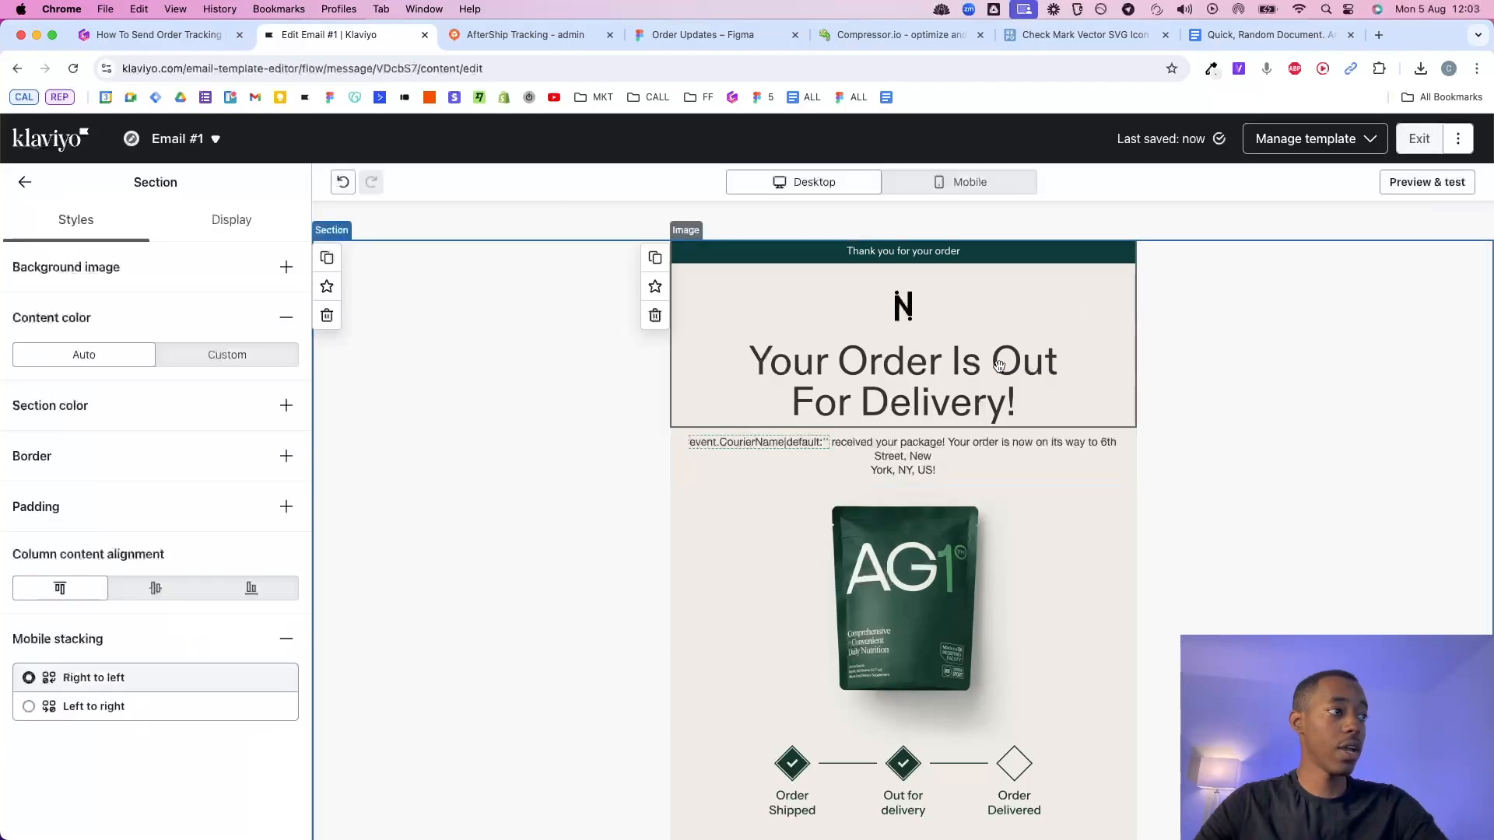
{"action": "left_click", "coordinate": [1427, 182]}
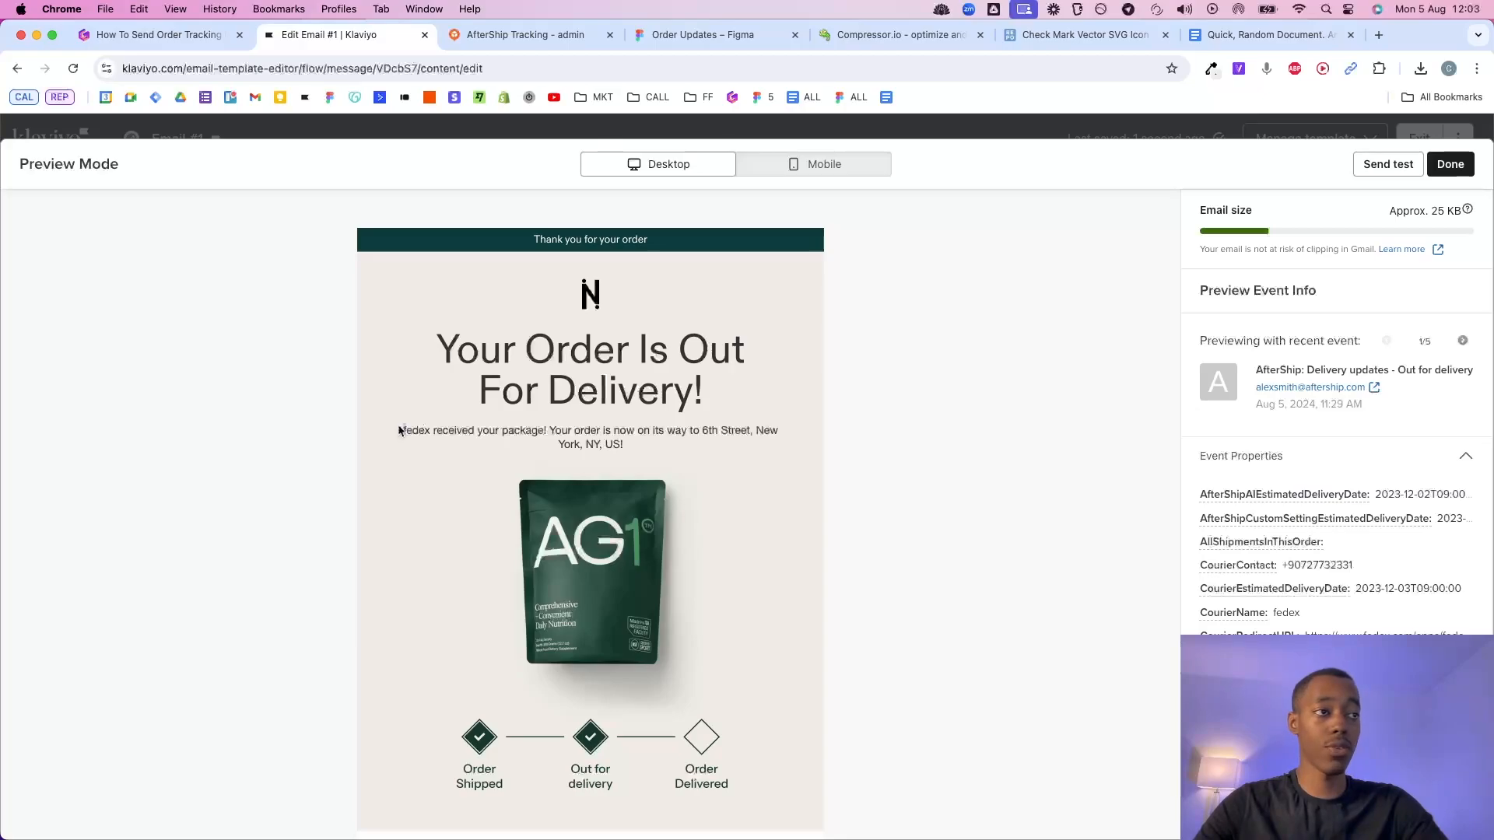
{"action": "left_click", "coordinate": [1433, 173]}
Add the title filter to the courier variable in the delivery message, making it {{ event.CourierName|default:''|title }}.
{"action": "left_click", "coordinate": [791, 443]}
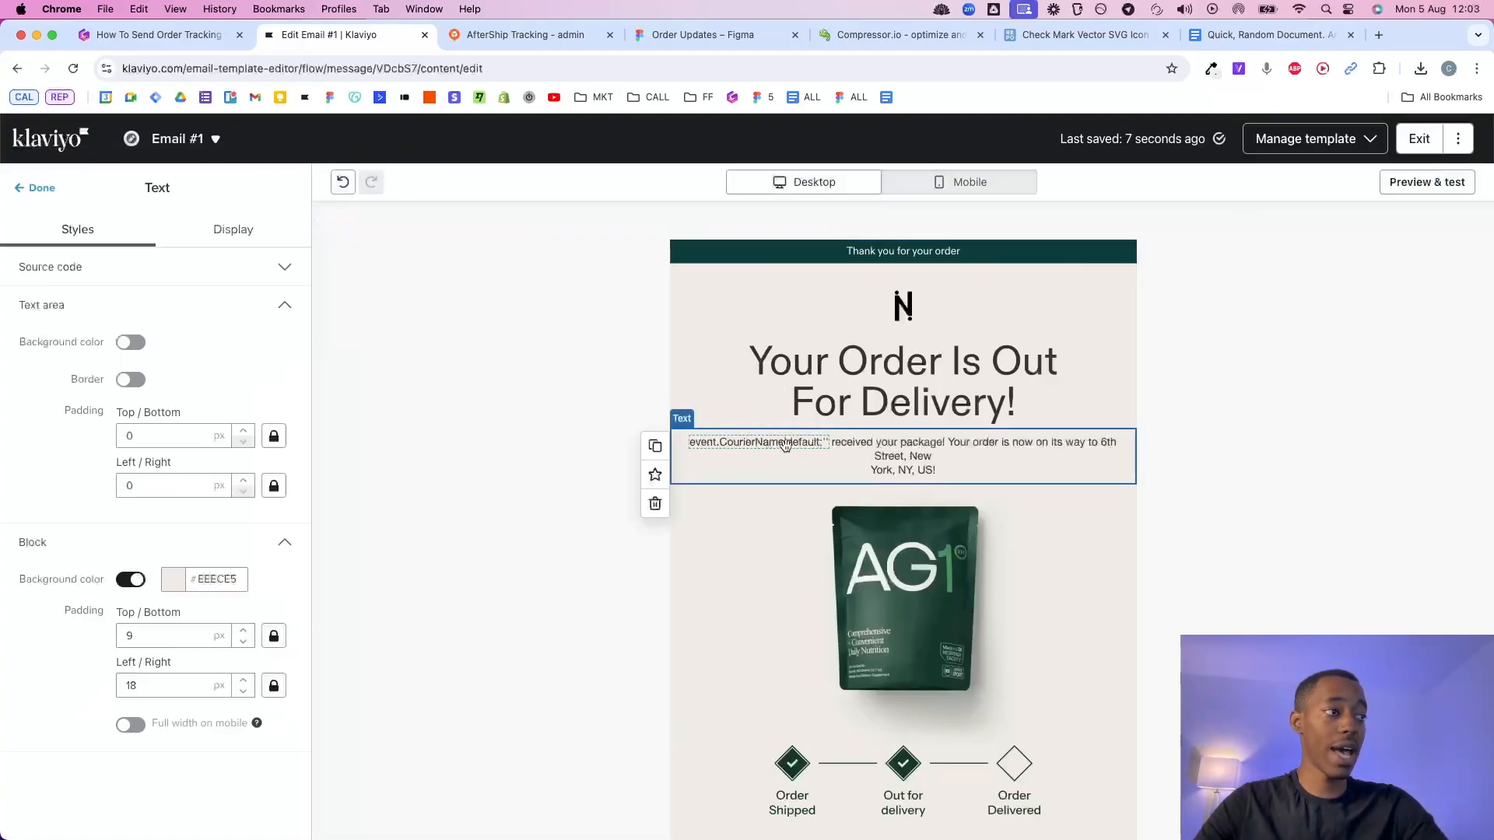
{"action": "triple_click", "coordinate": [792, 443]}
{"action": "left_click", "coordinate": [837, 441]}
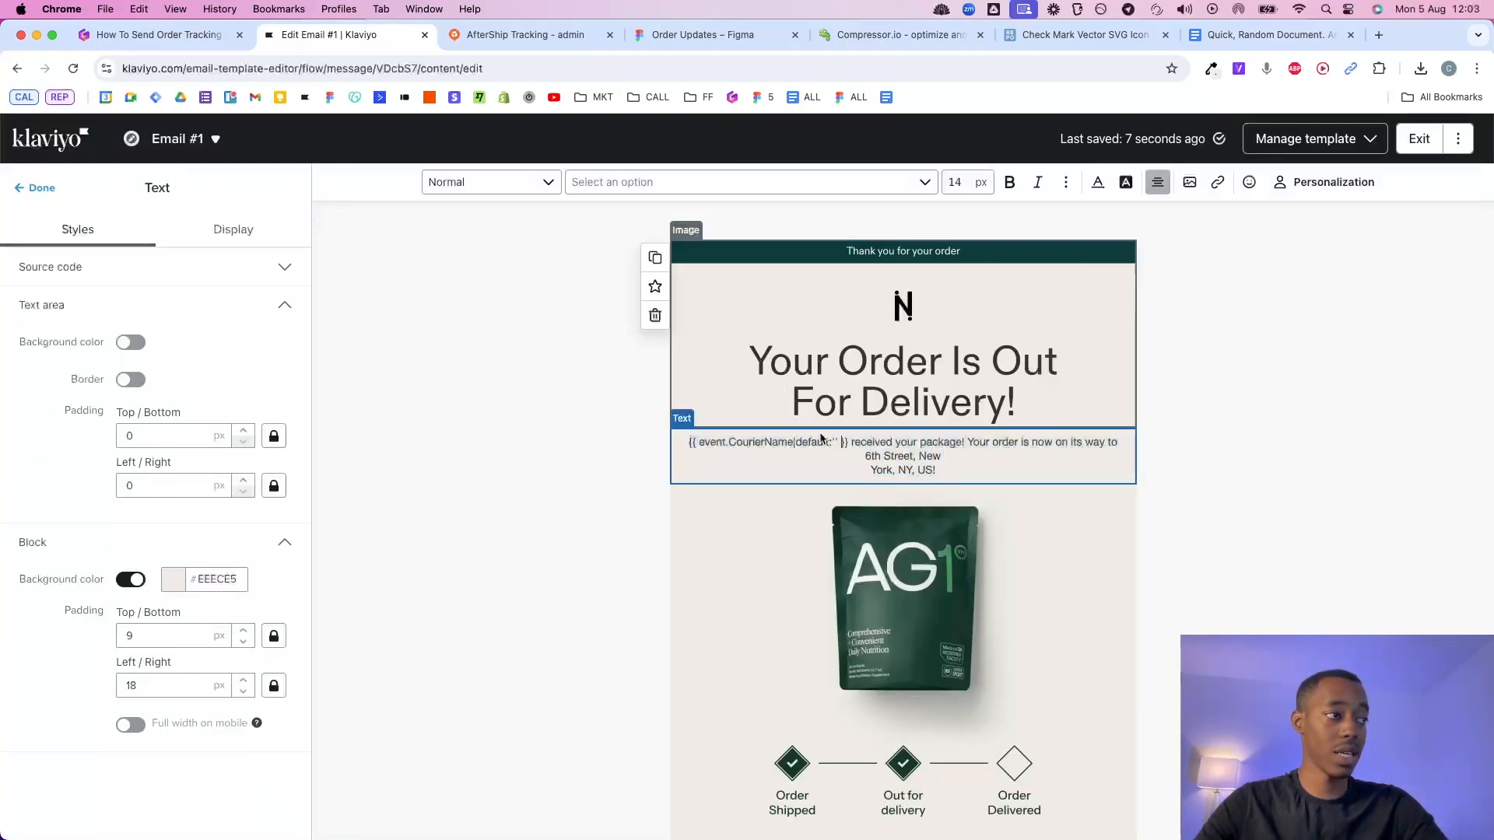
{"action": "key", "text": "BackSpace"}
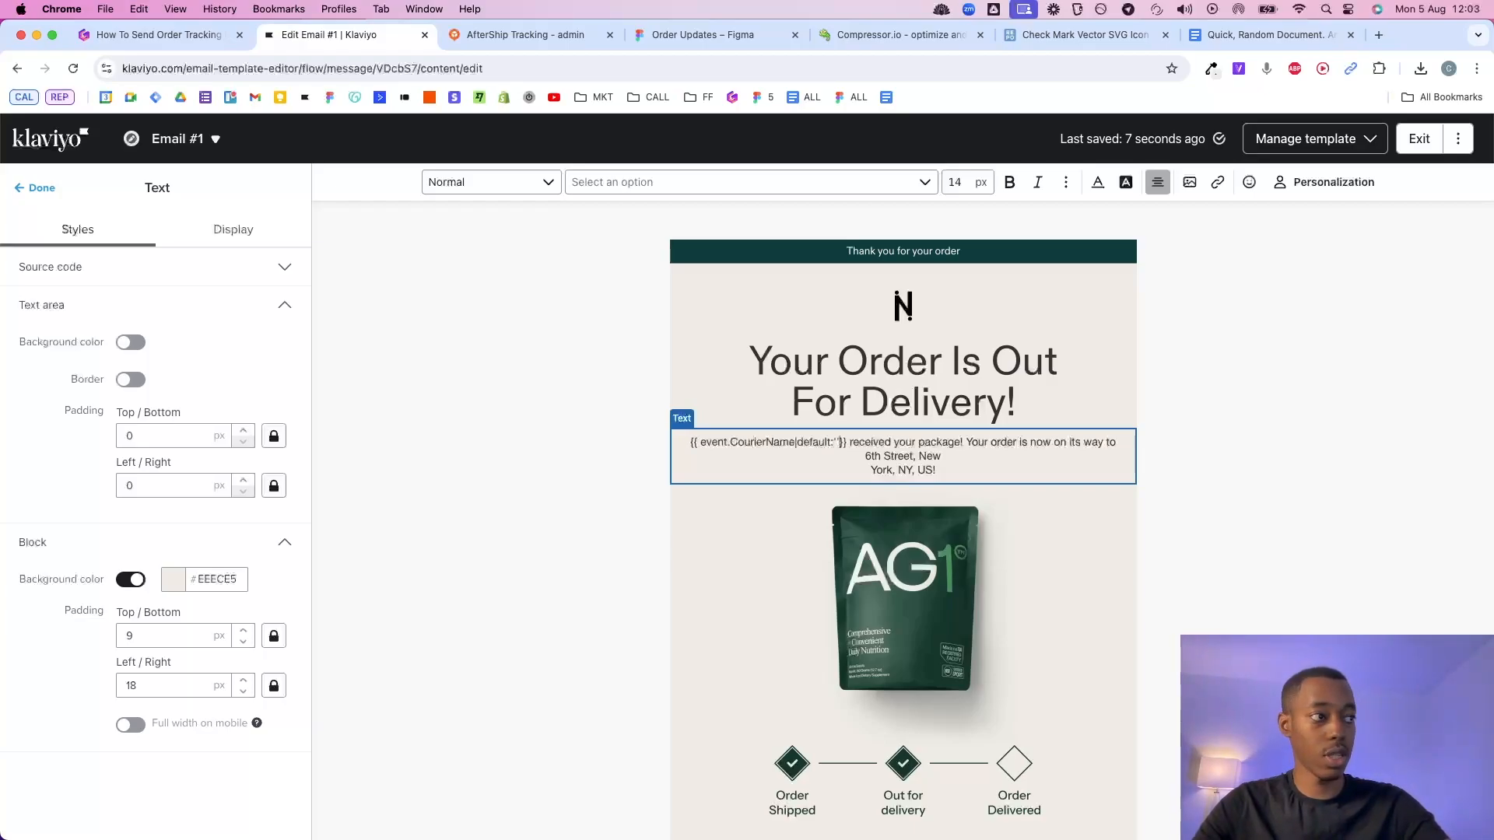
{"action": "left_click", "coordinate": [1476, 70]}
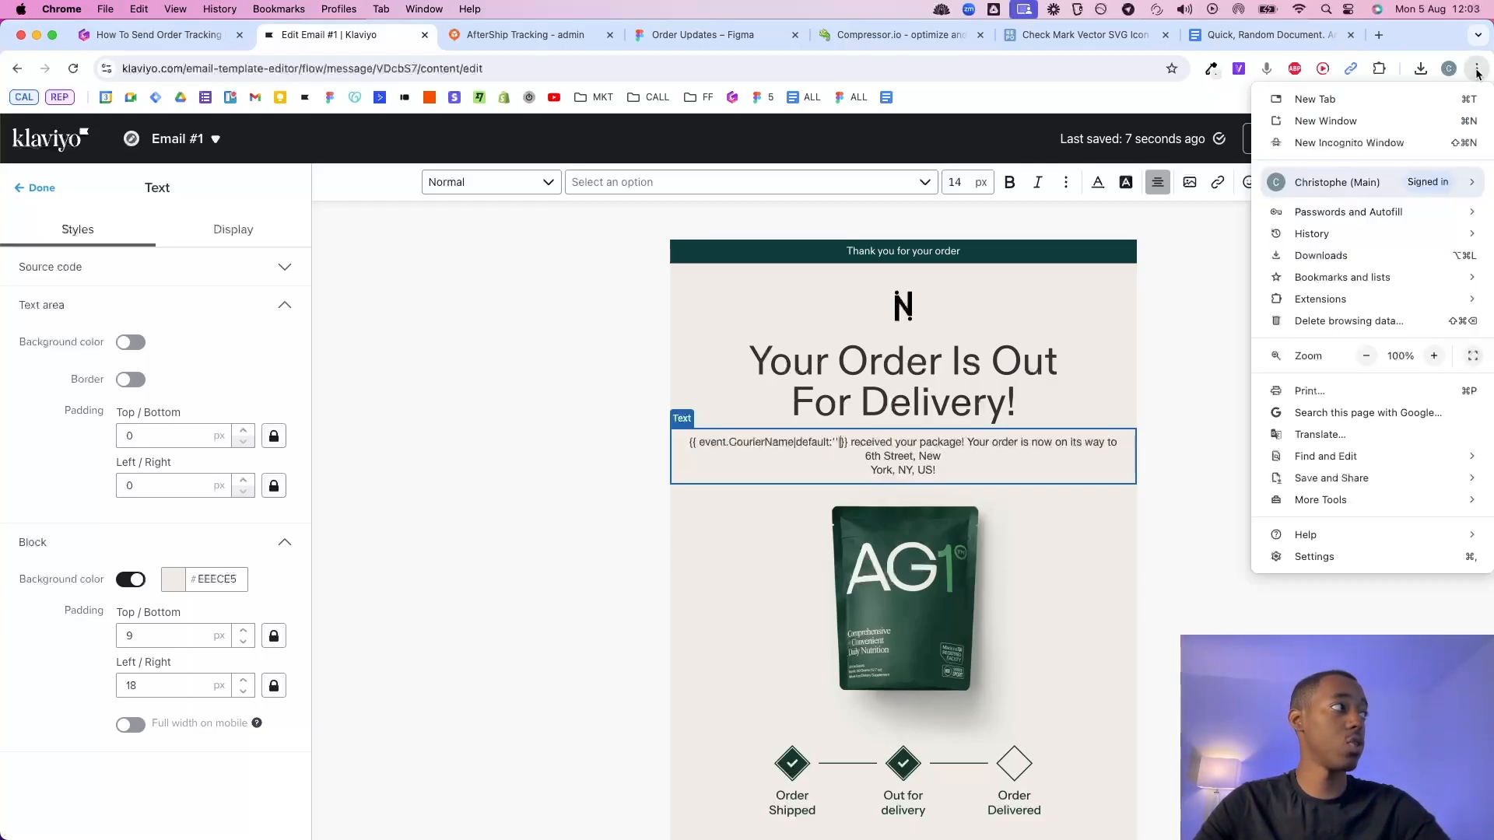
{"action": "left_click", "coordinate": [1440, 361]}
{"action": "left_click", "coordinate": [1439, 361]}
{"action": "left_click", "coordinate": [1439, 361]}
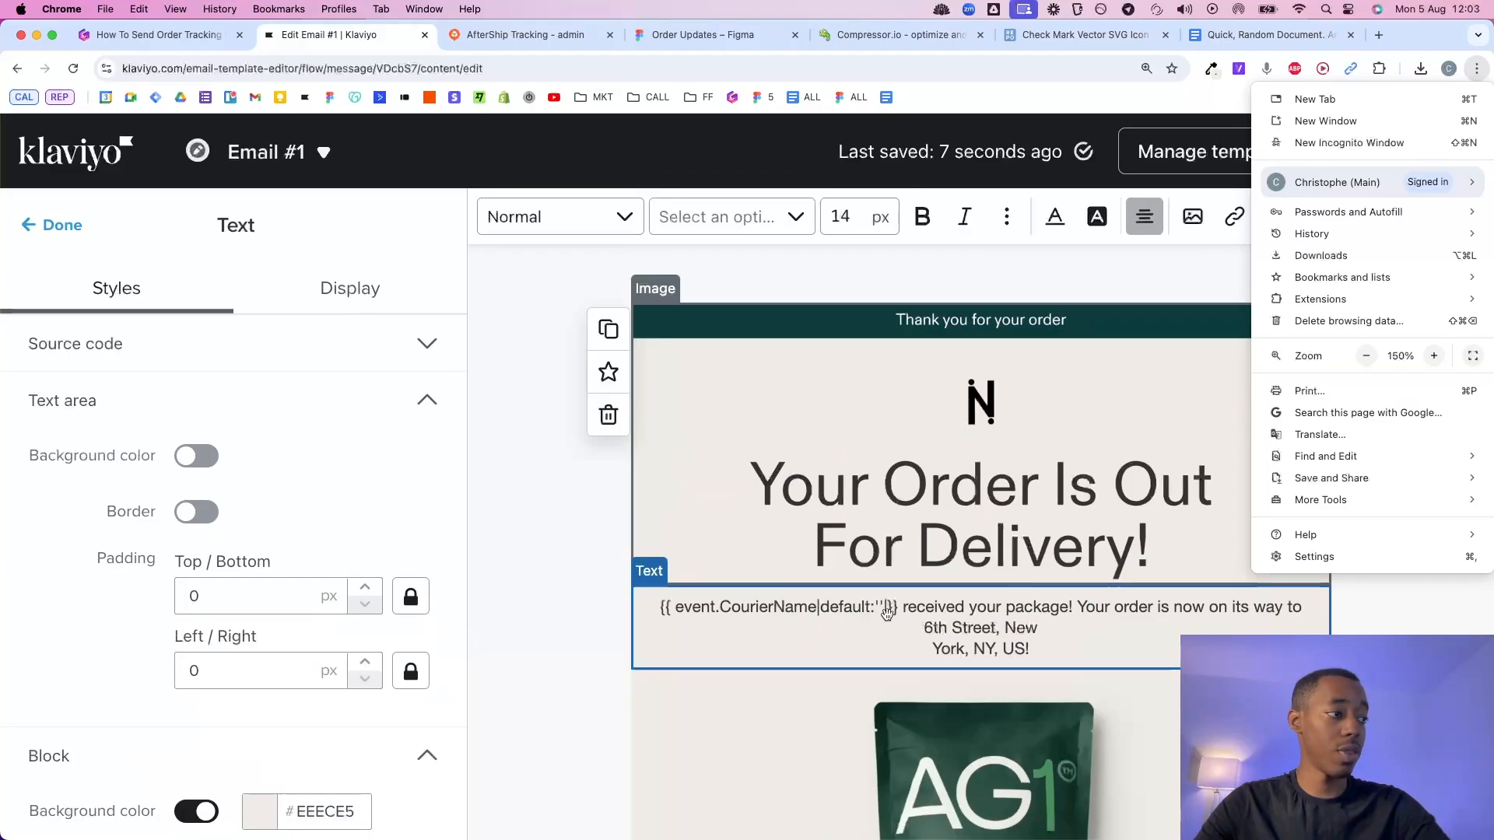
{"action": "left_click", "coordinate": [889, 615]}
{"action": "key", "text": "BackSpace"}
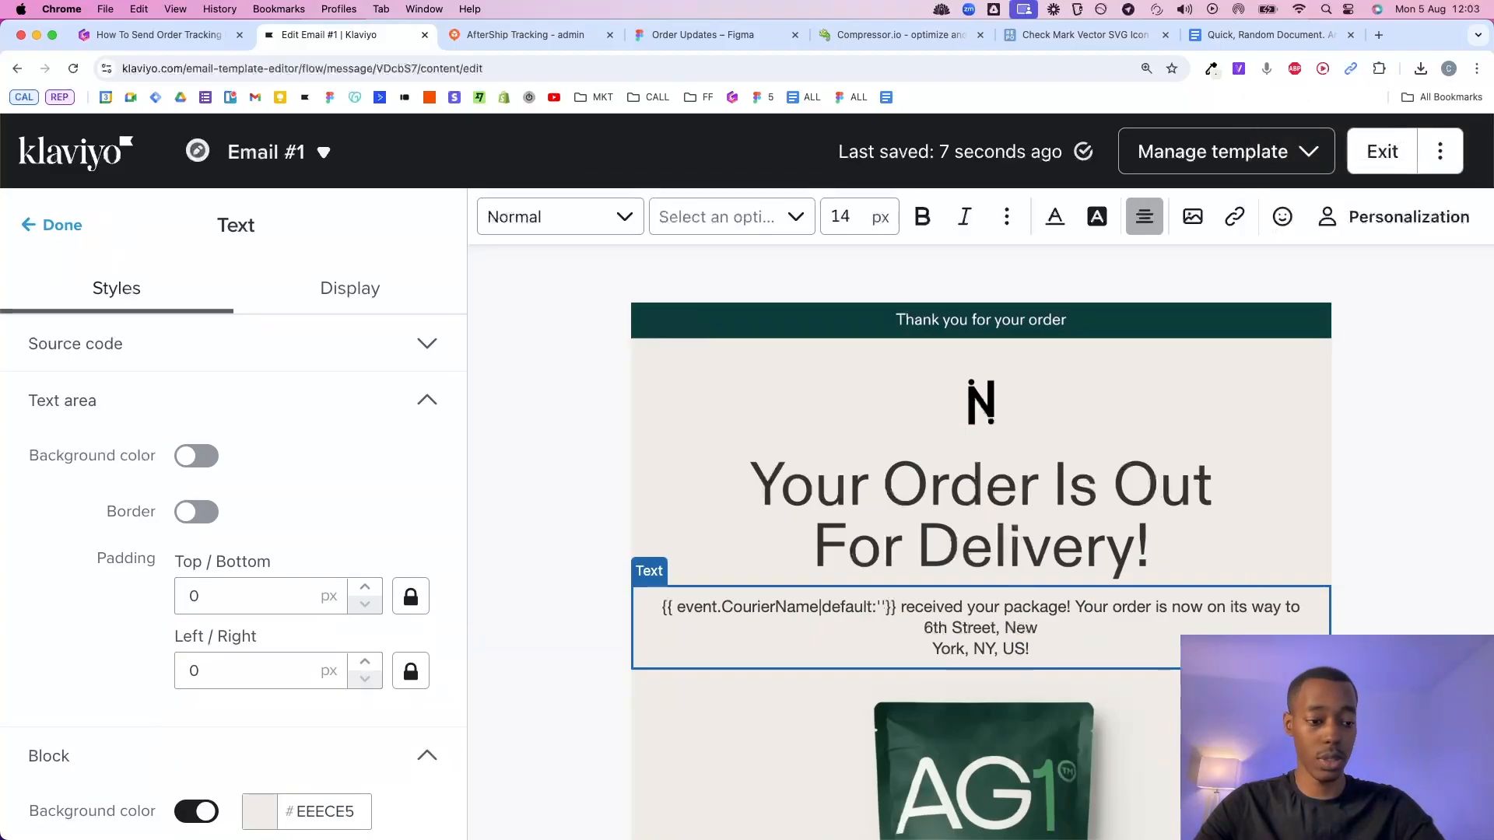
{"action": "type", "text": "|ti"}
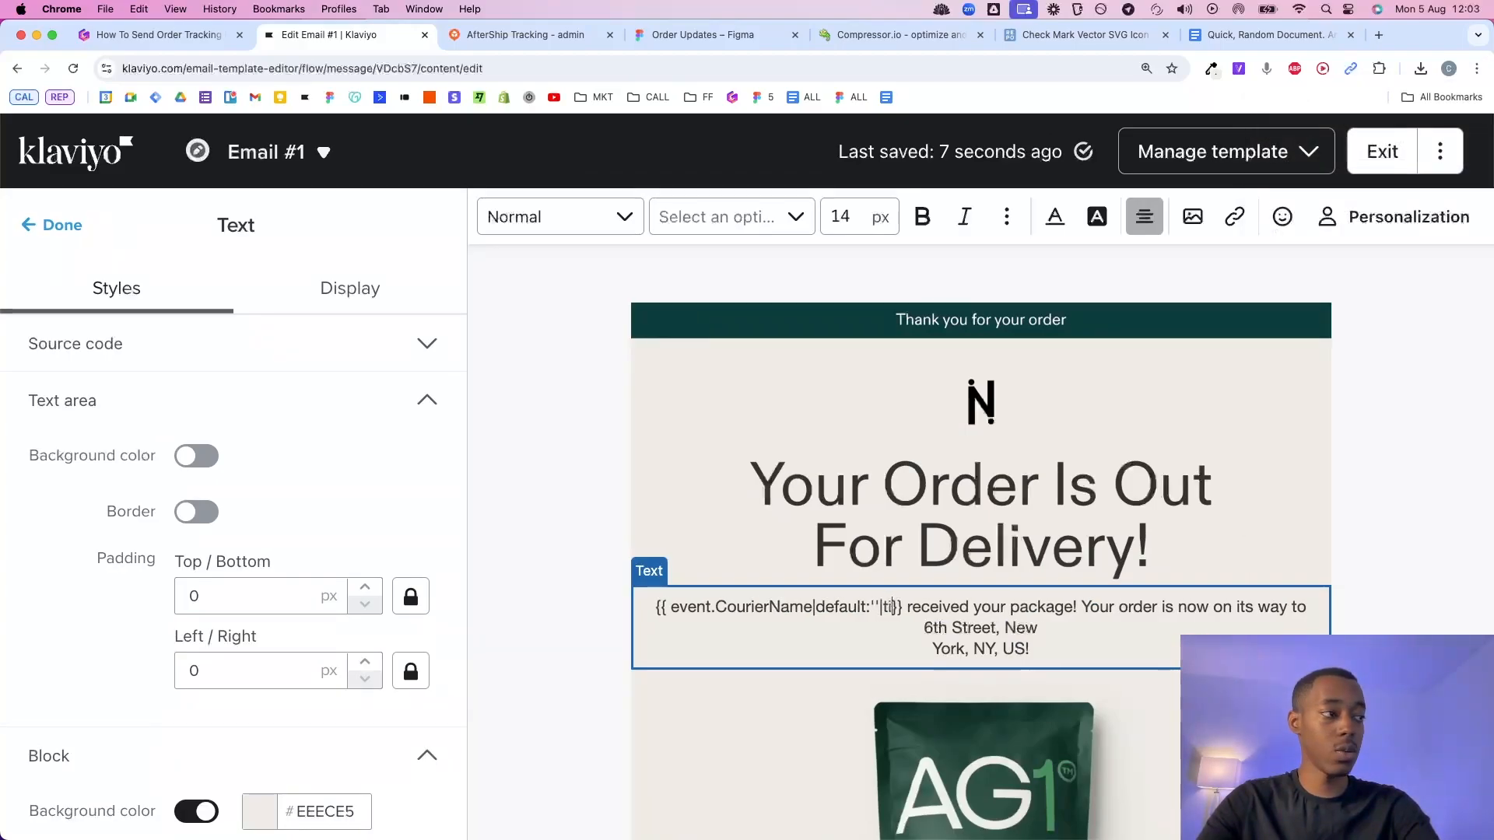
{"action": "type", "text": "tle"}
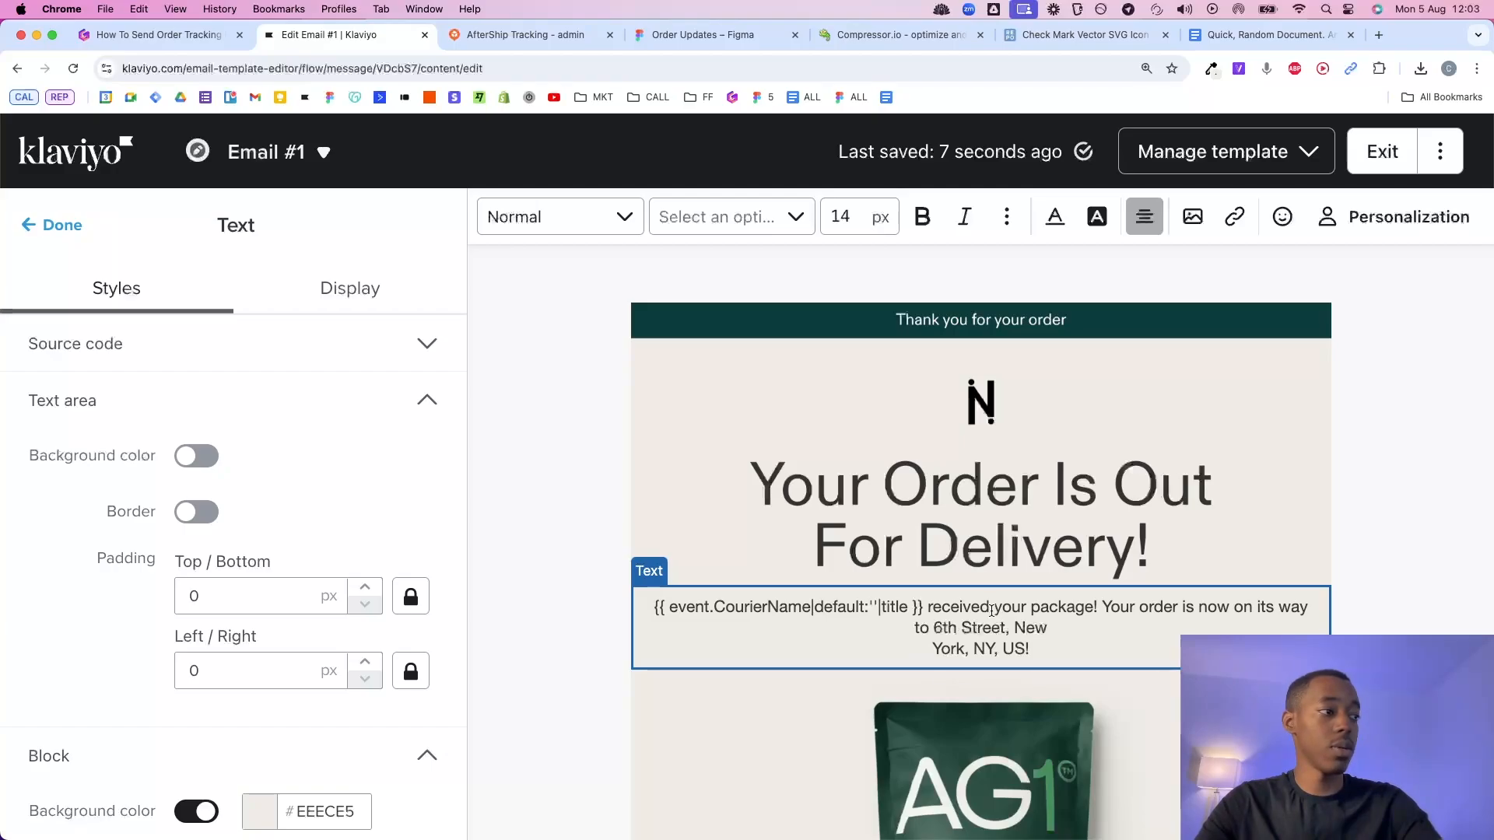
{"action": "left_click_drag", "start_coordinate": [928, 607], "coordinate": [652, 608]}
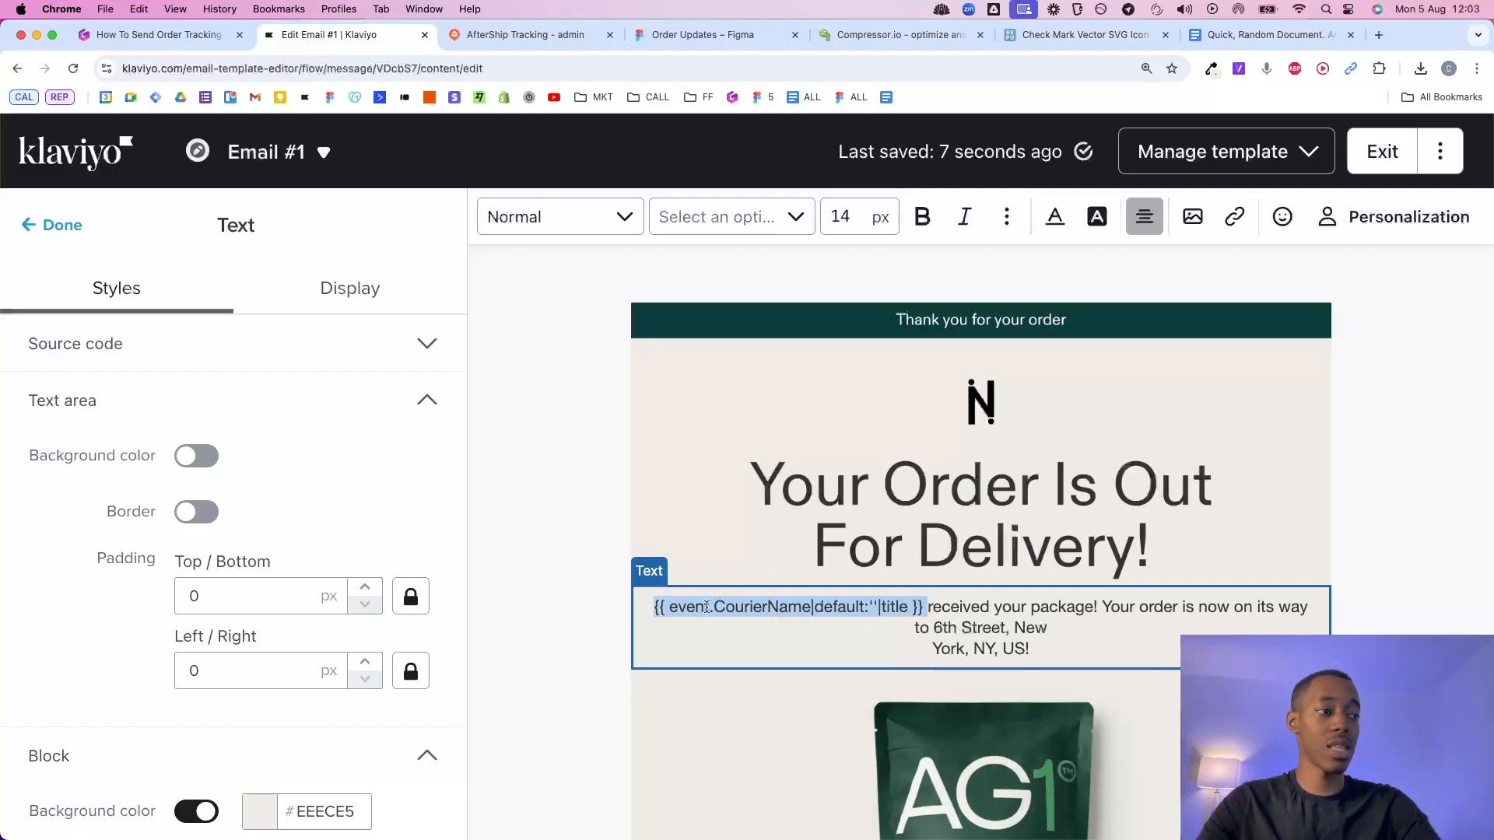
{"action": "left_click", "coordinate": [790, 605]}
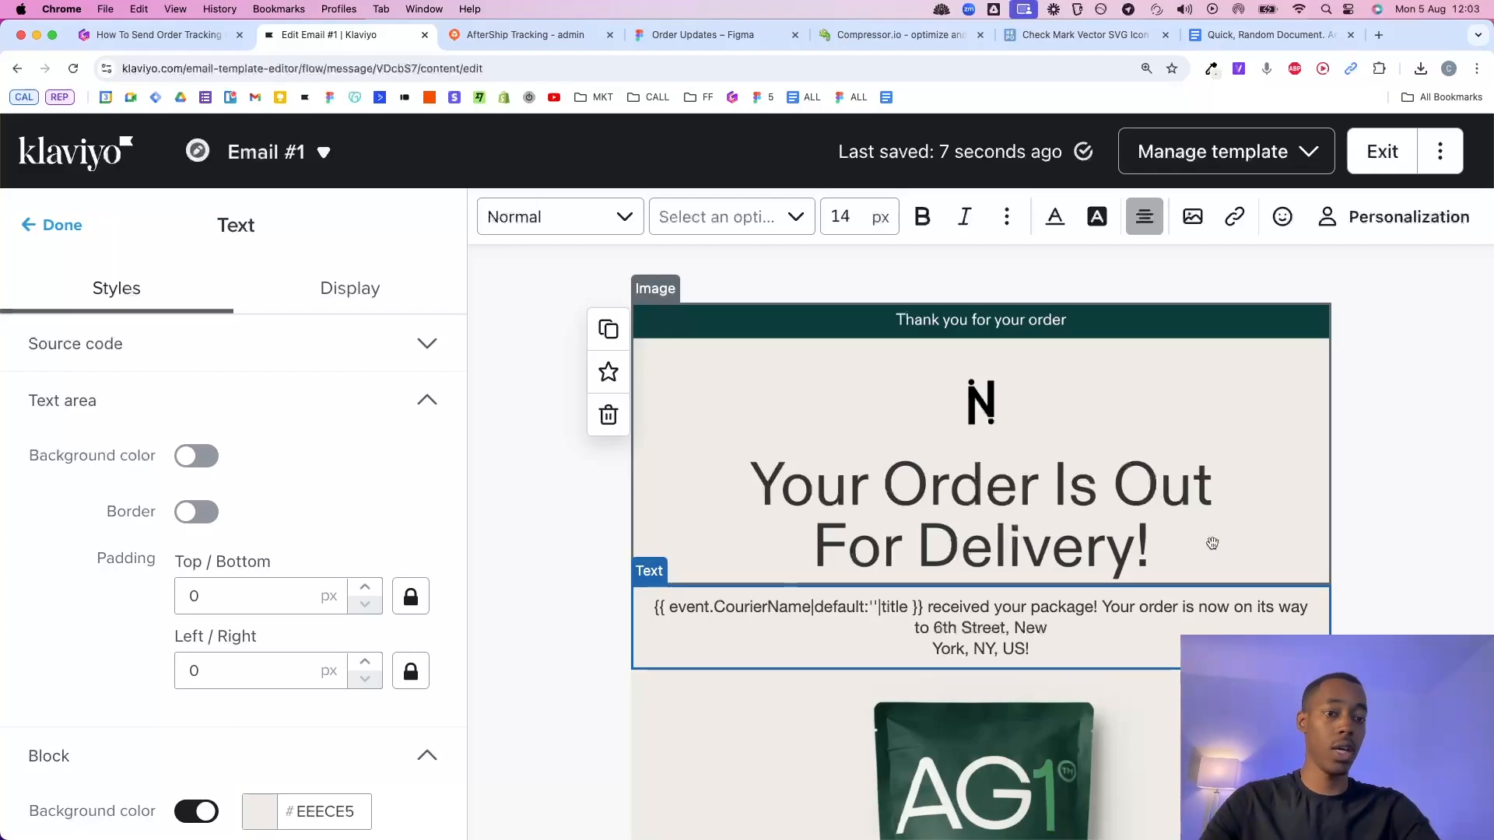
{"action": "left_click", "coordinate": [1477, 68]}
{"action": "left_click", "coordinate": [1170, 263]}
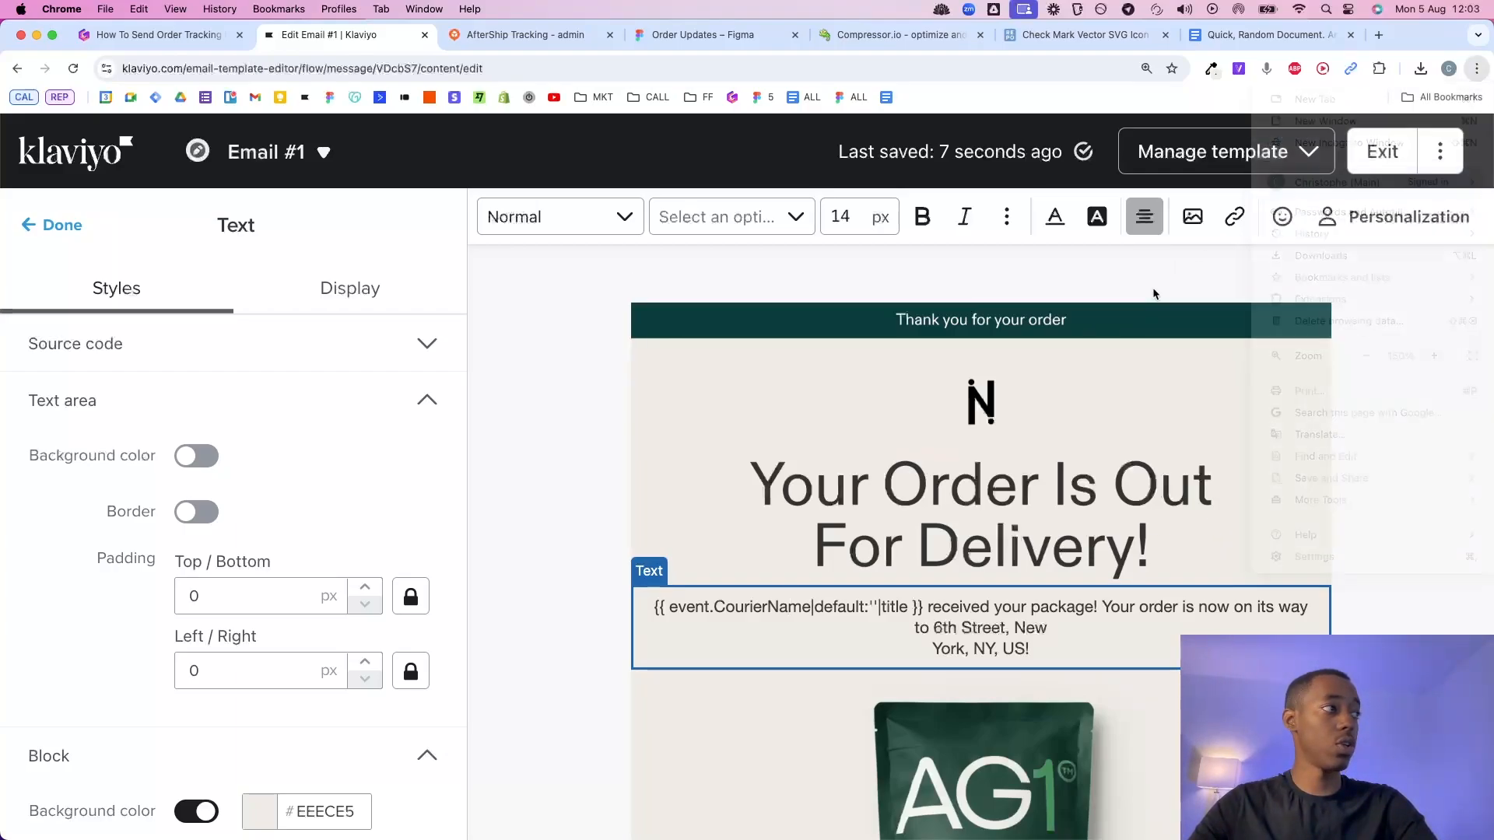
{"action": "left_click", "coordinate": [1169, 277]}
Preview the email and check how the courier name is capitalized in the delivery message.
{"action": "left_click", "coordinate": [1477, 68]}
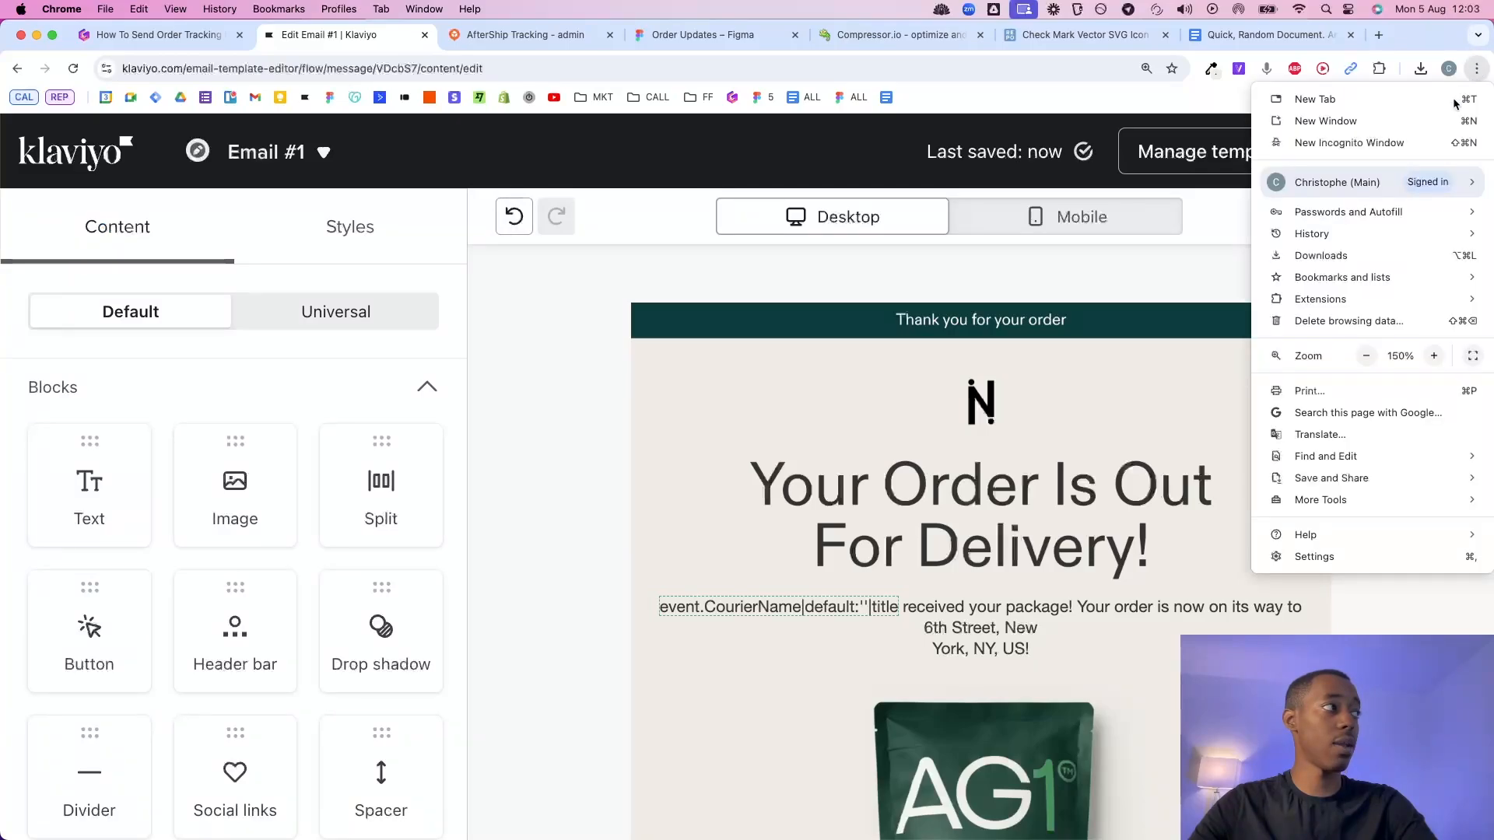
{"action": "left_click", "coordinate": [1366, 355]}
{"action": "left_click", "coordinate": [1229, 290]}
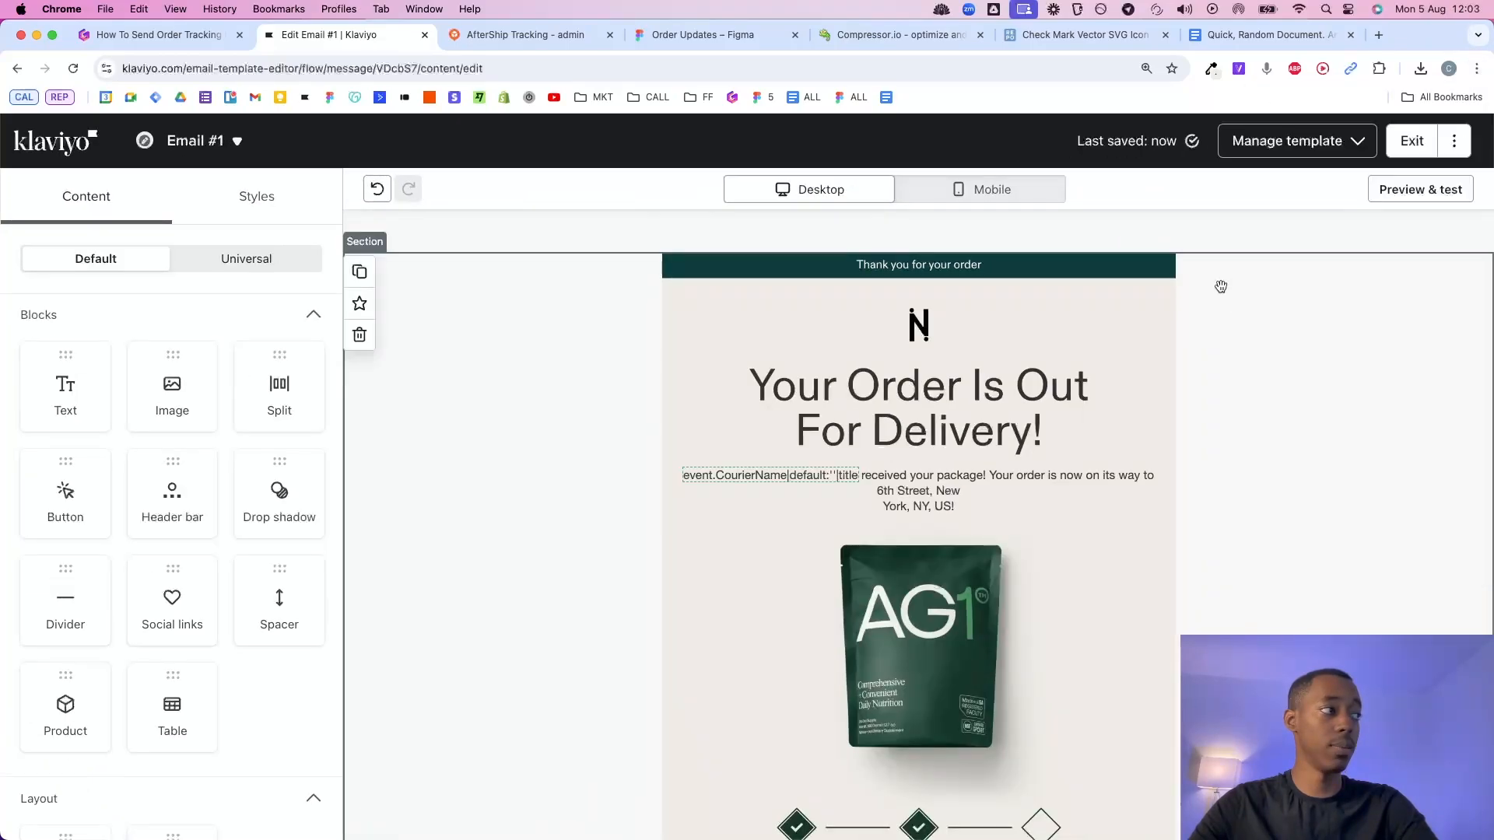
{"action": "left_click", "coordinate": [1410, 187]}
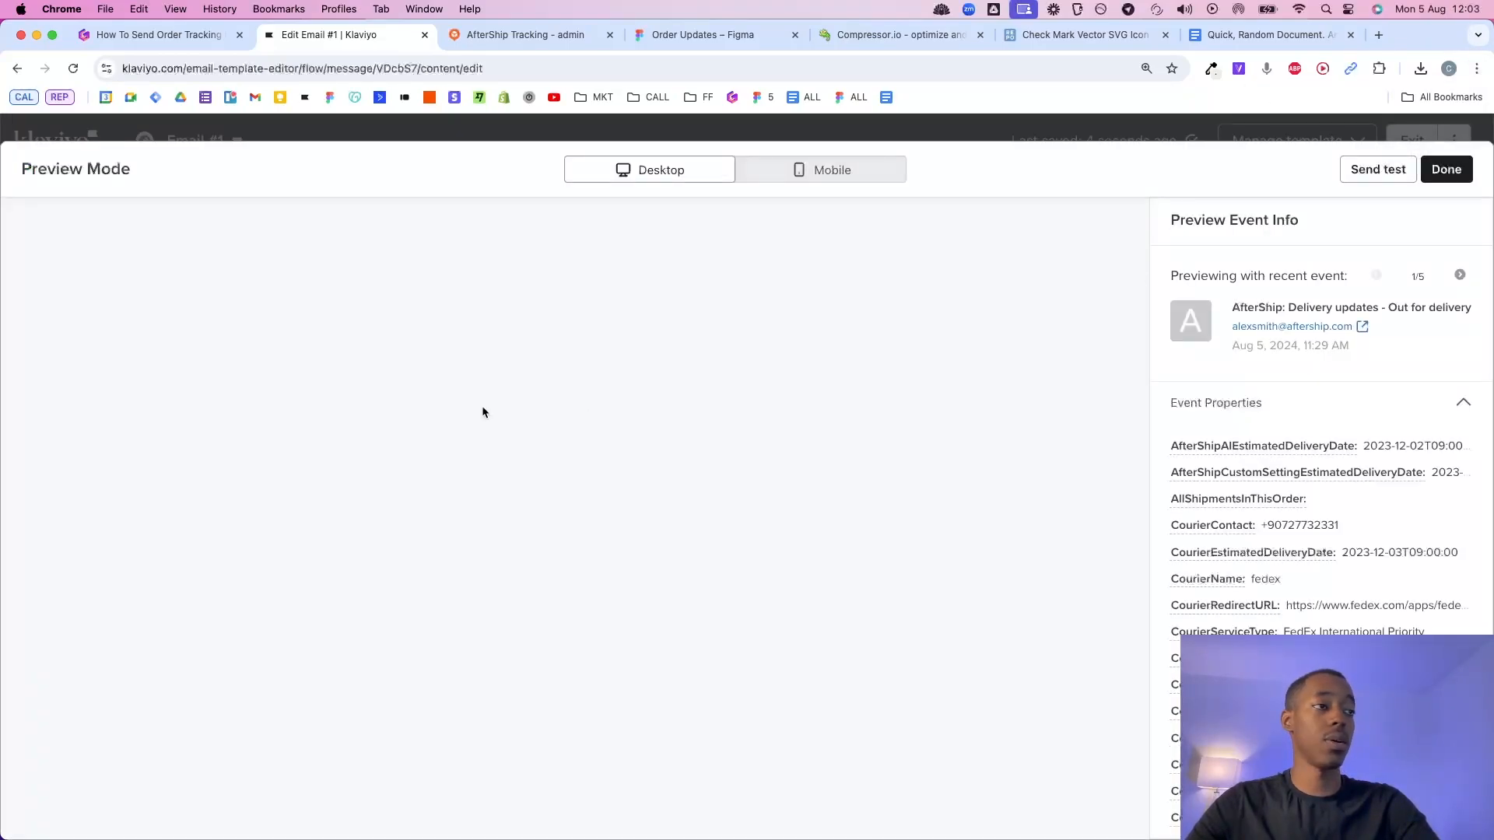
{"action": "left_click_drag", "start_coordinate": [368, 465], "coordinate": [404, 464]}
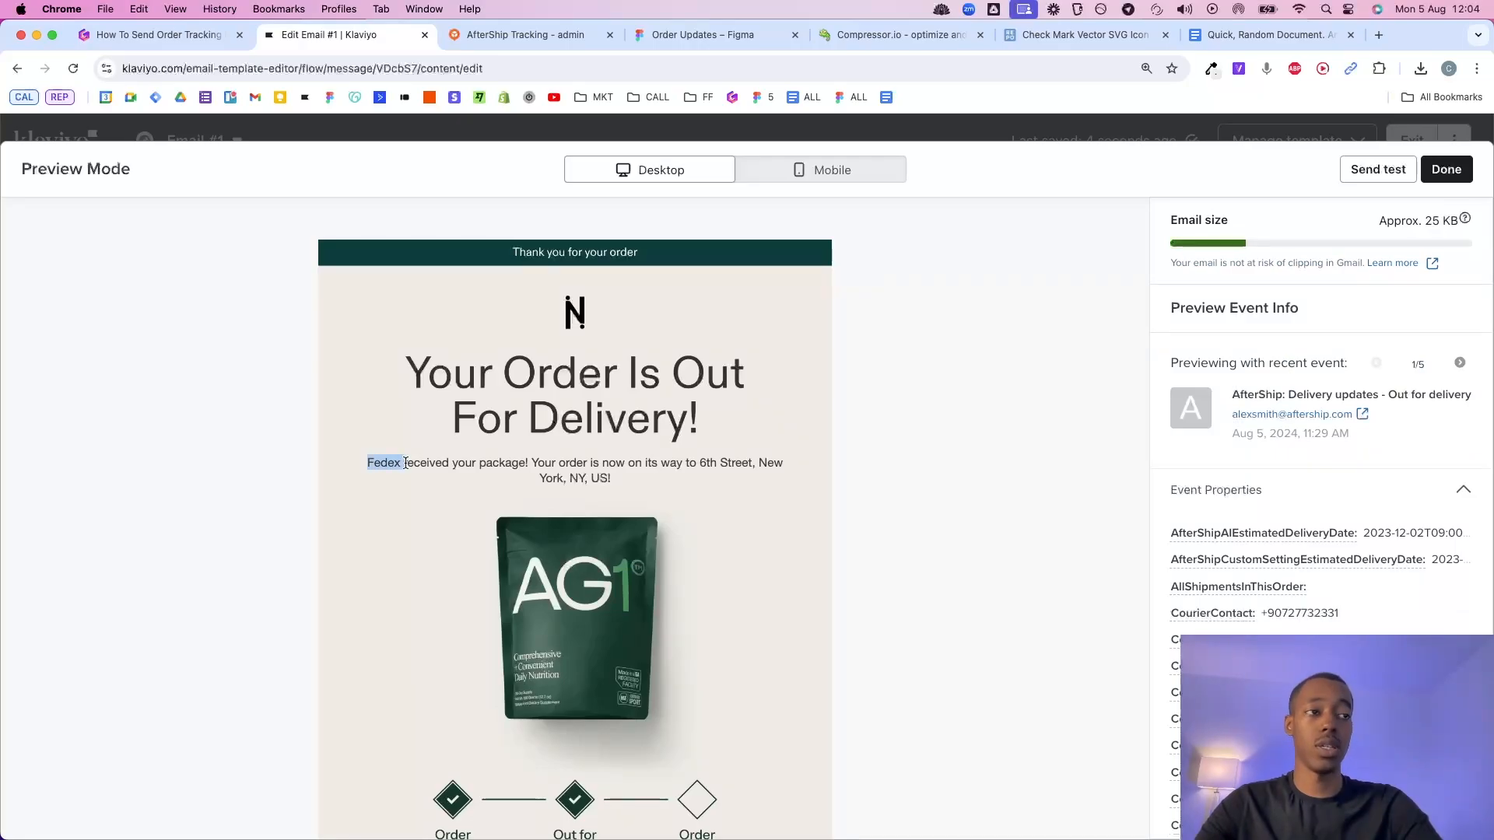
{"action": "left_click", "coordinate": [464, 457]}
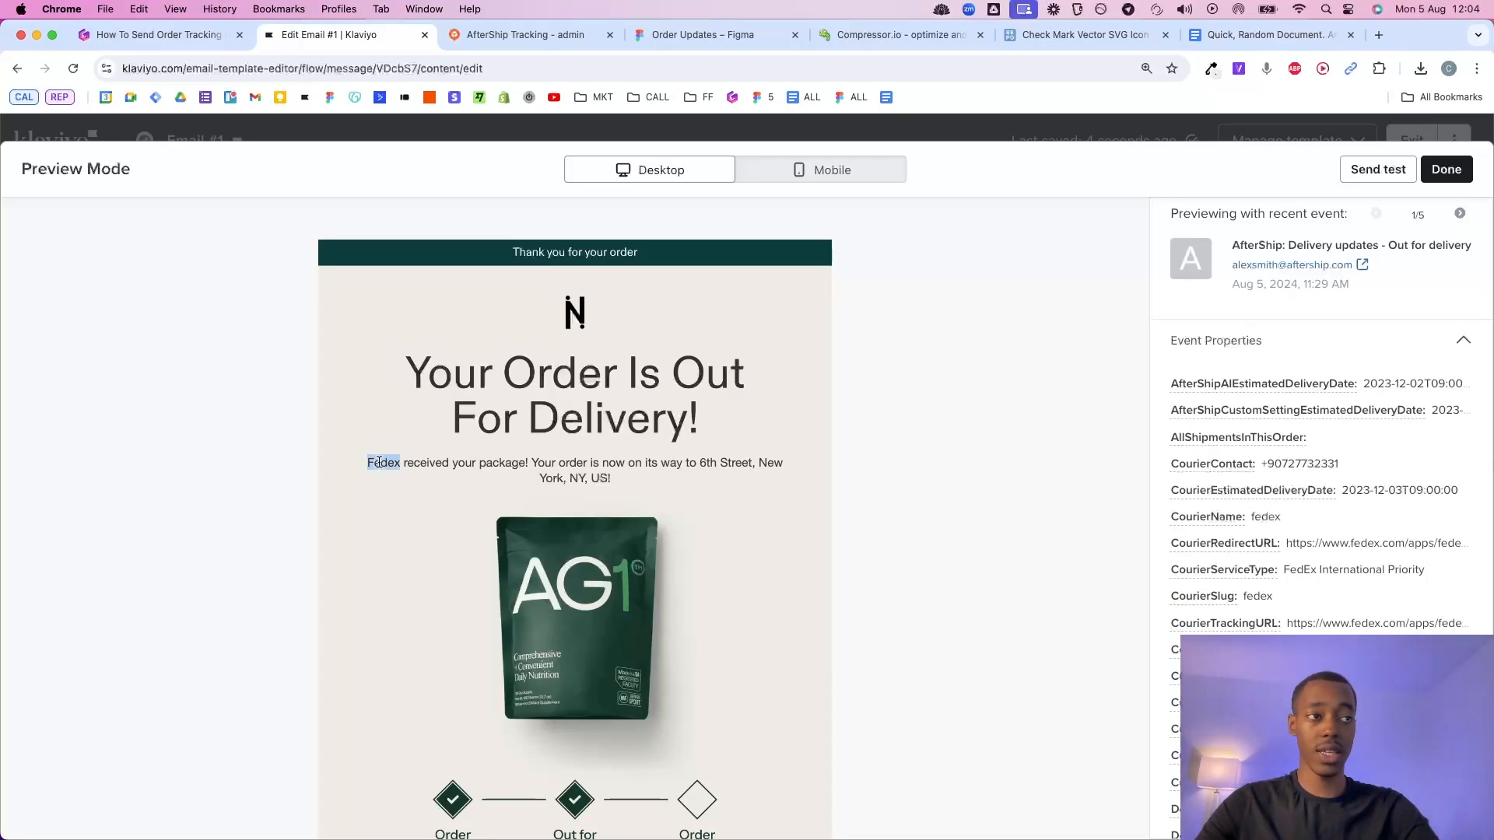
{"action": "triple_click", "coordinate": [379, 462]}
{"action": "left_click", "coordinate": [397, 462]}
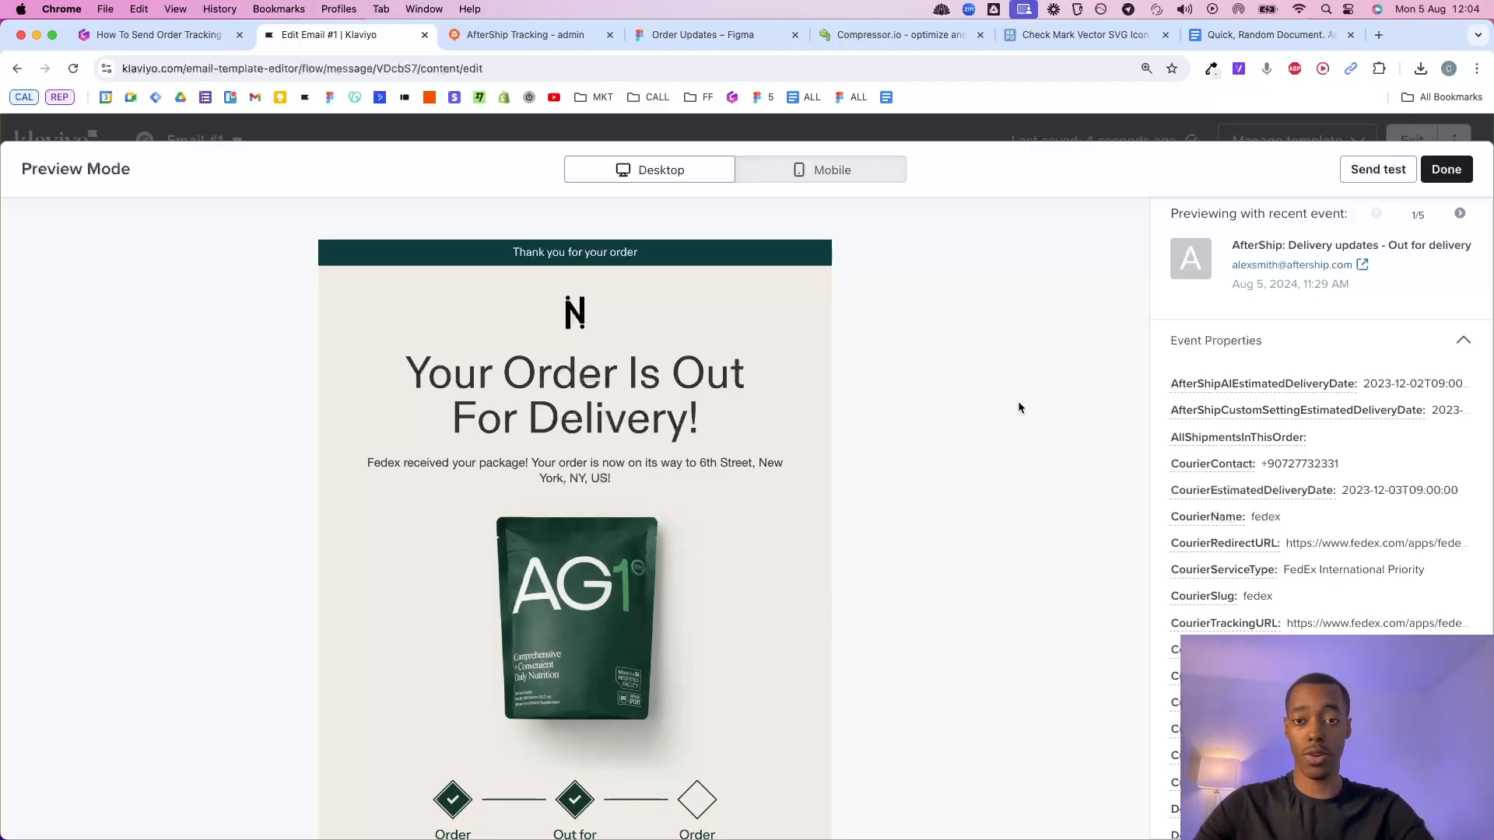
{"action": "left_click", "coordinate": [1446, 169]}
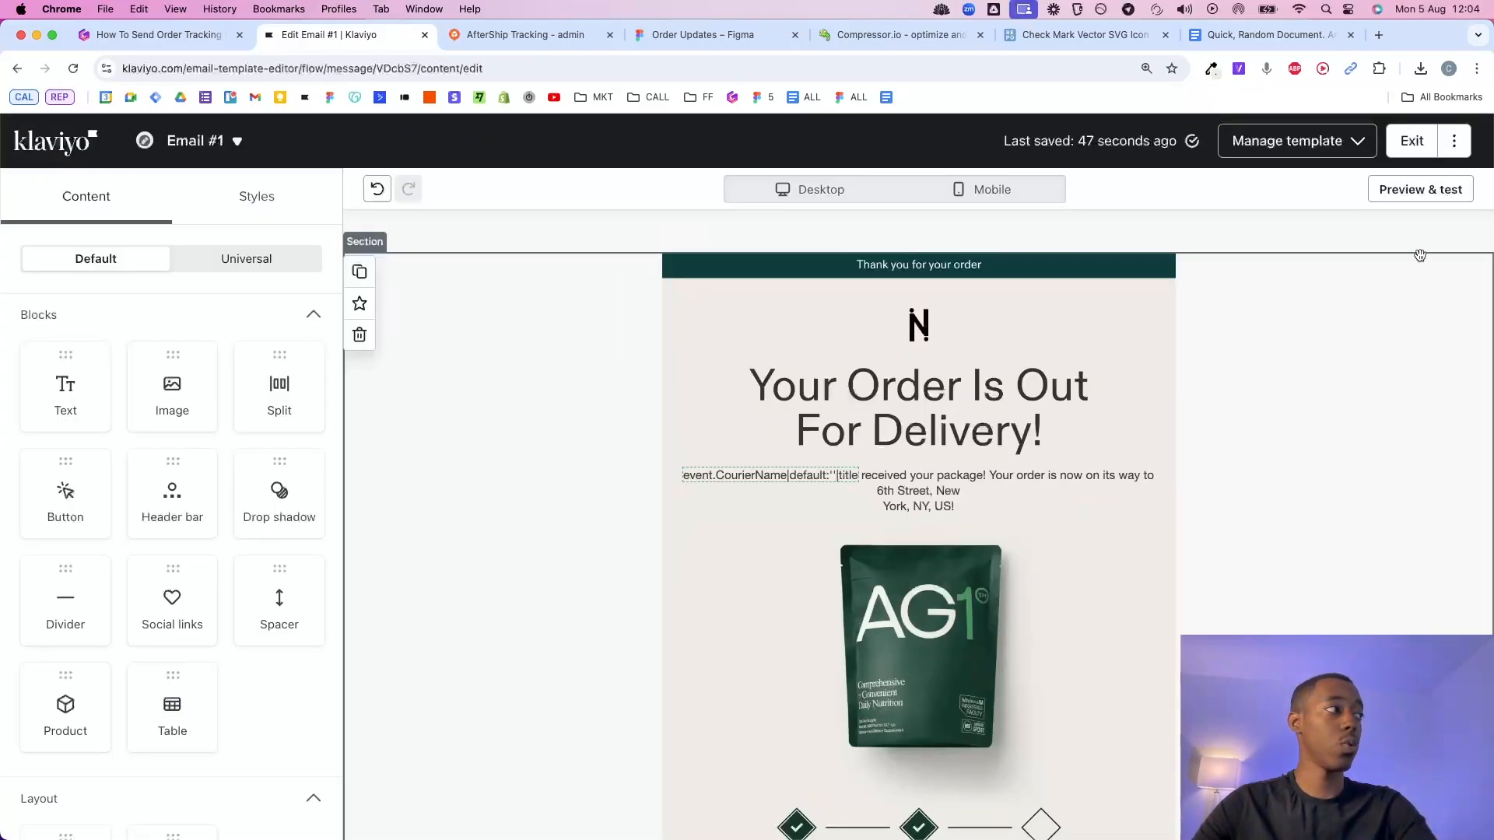
Preview the email, expand the event properties and search them for "location".
{"action": "left_click", "coordinate": [1421, 189]}
{"action": "scroll", "coordinate": [1272, 549], "scroll_direction": "down", "scroll_amount": 15}
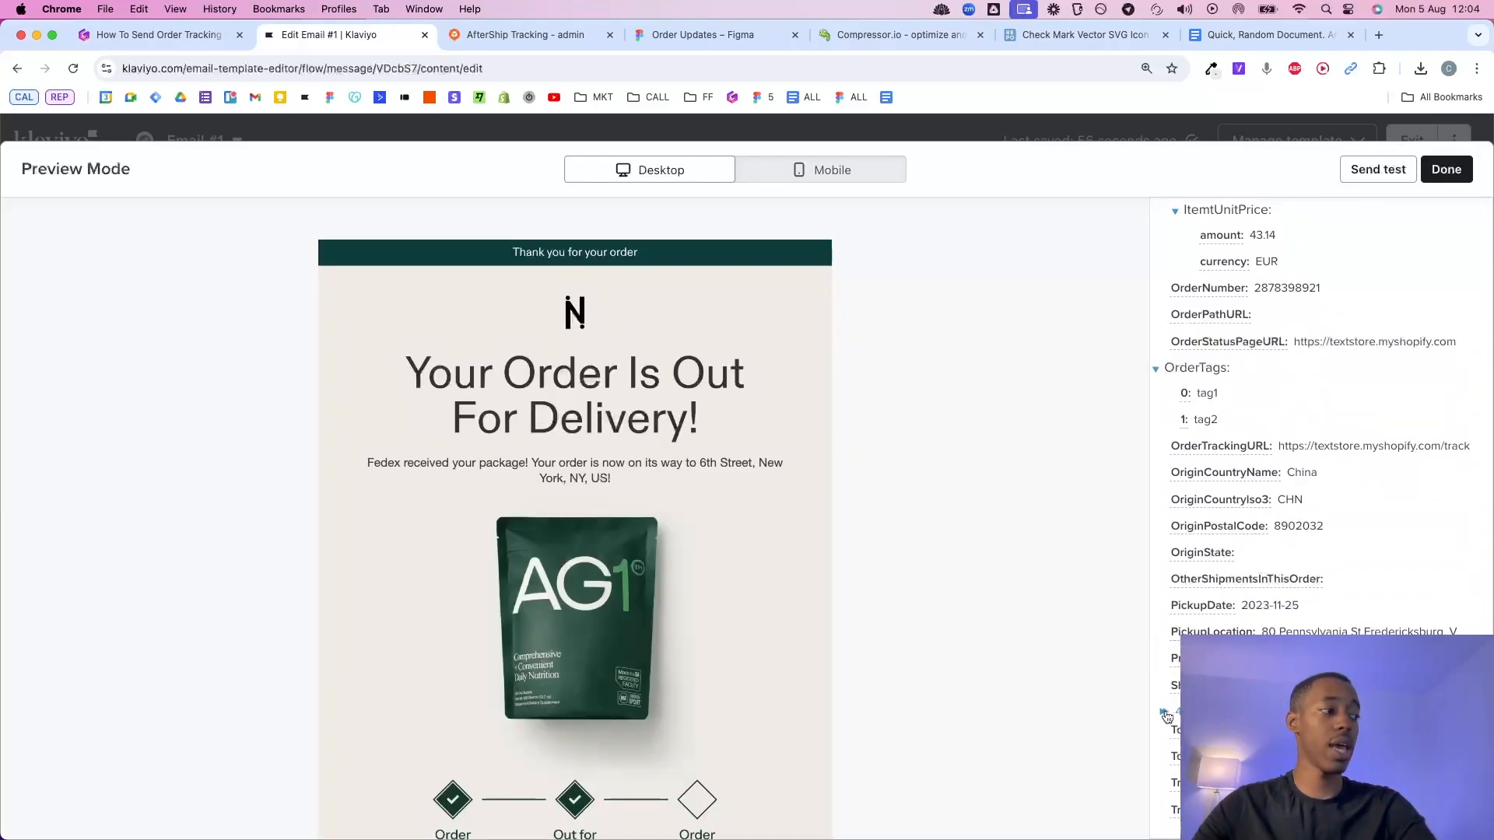
{"action": "left_click", "coordinate": [1173, 715]}
{"action": "scroll", "coordinate": [1191, 711], "scroll_direction": "down", "scroll_amount": 12}
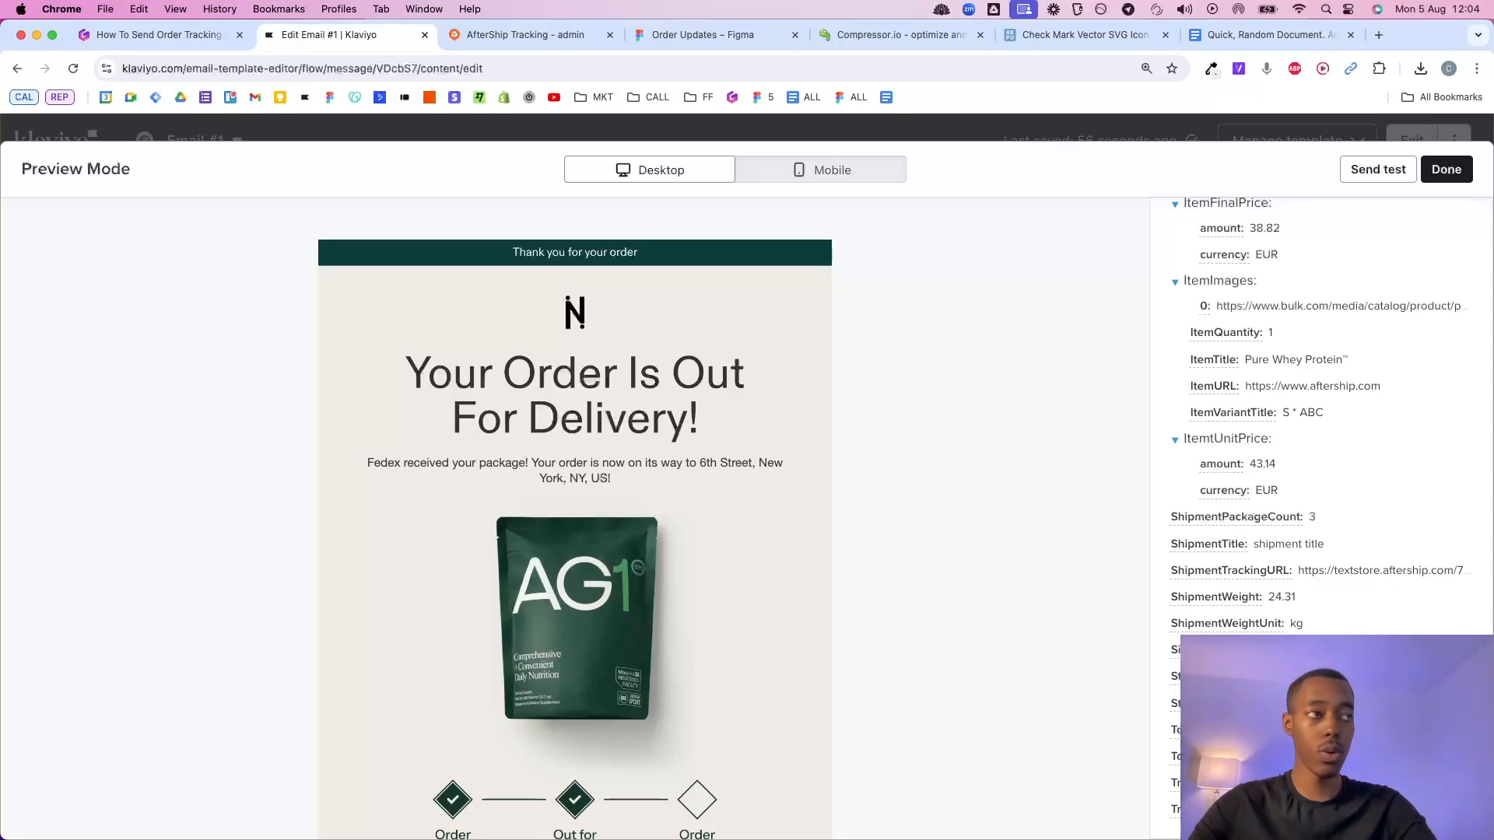
{"action": "key", "text": "super+f"}
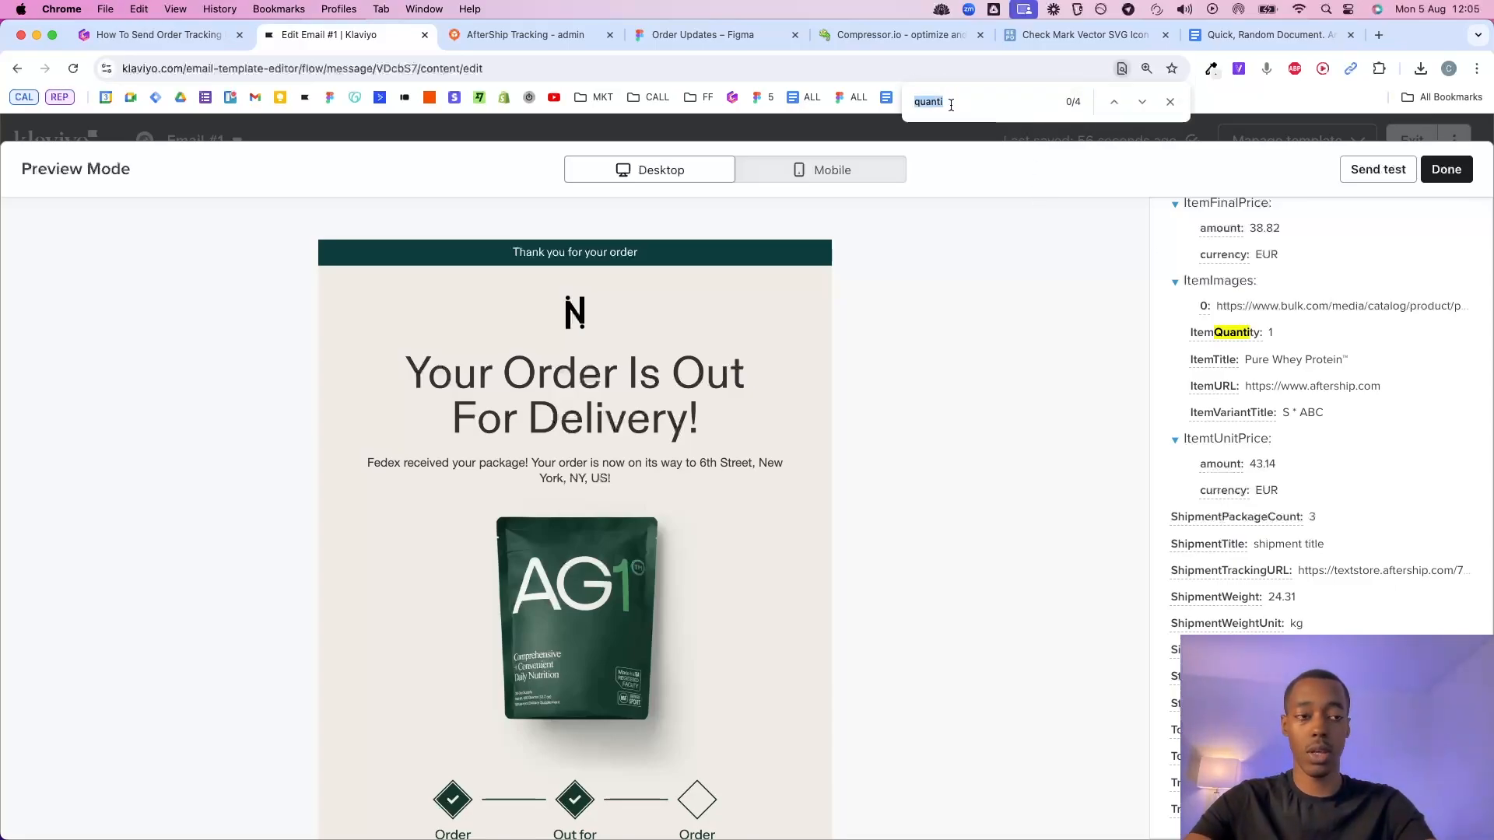
{"action": "key", "text": "BackSpace"}
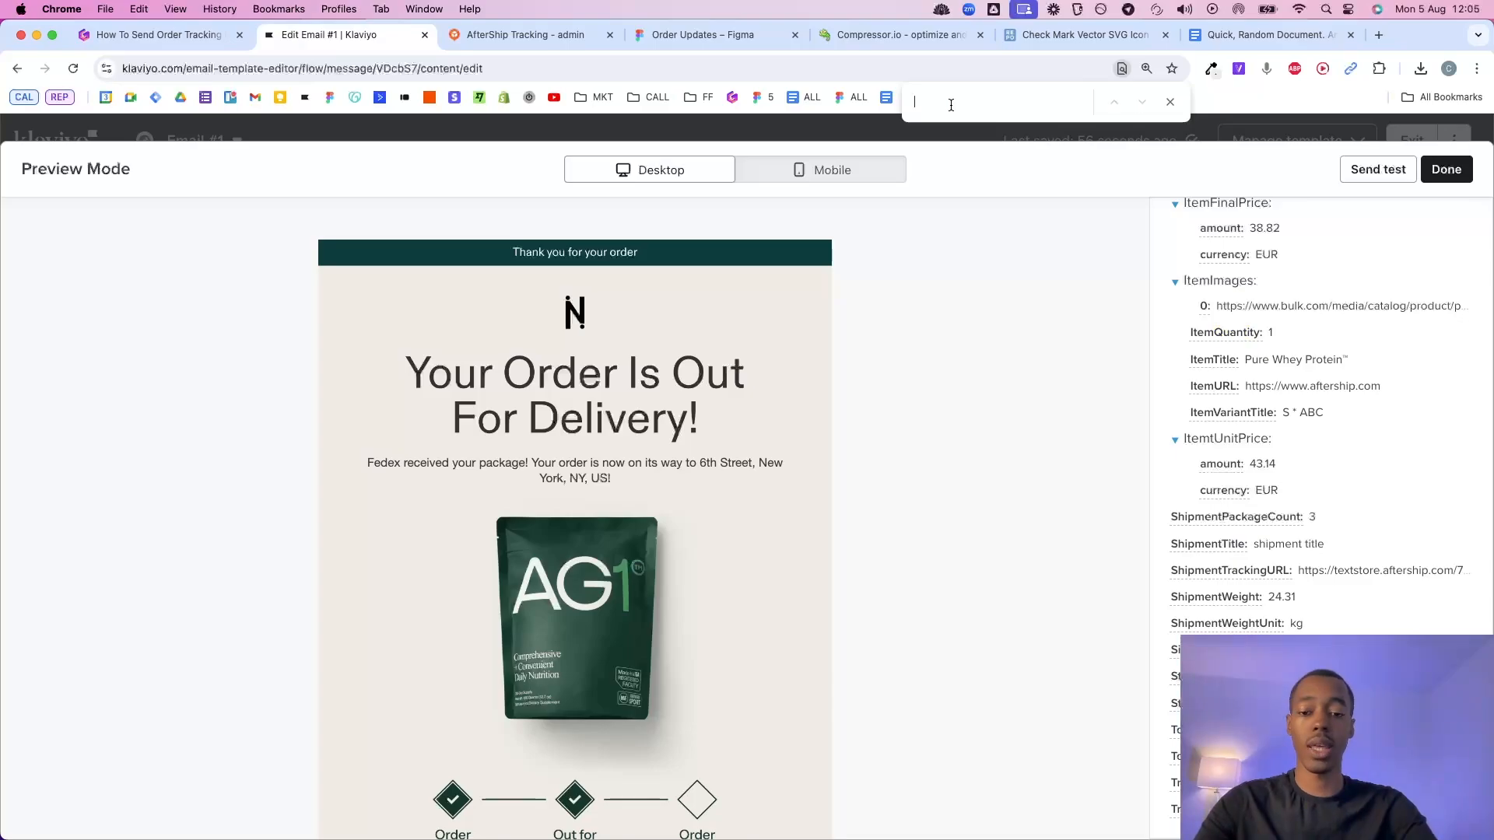
{"action": "type", "text": "lo"}
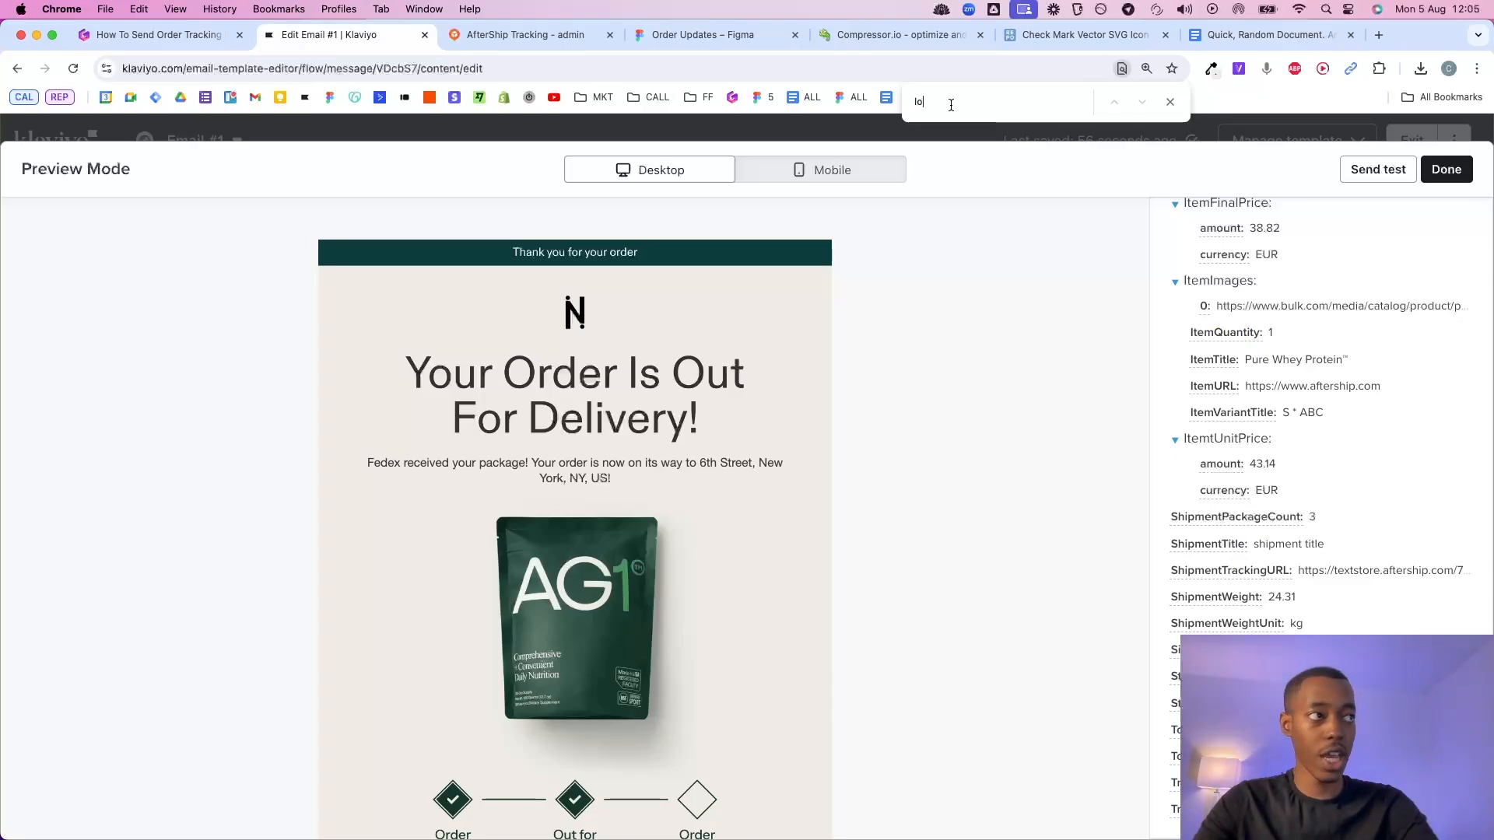
{"action": "type", "text": "cation"}
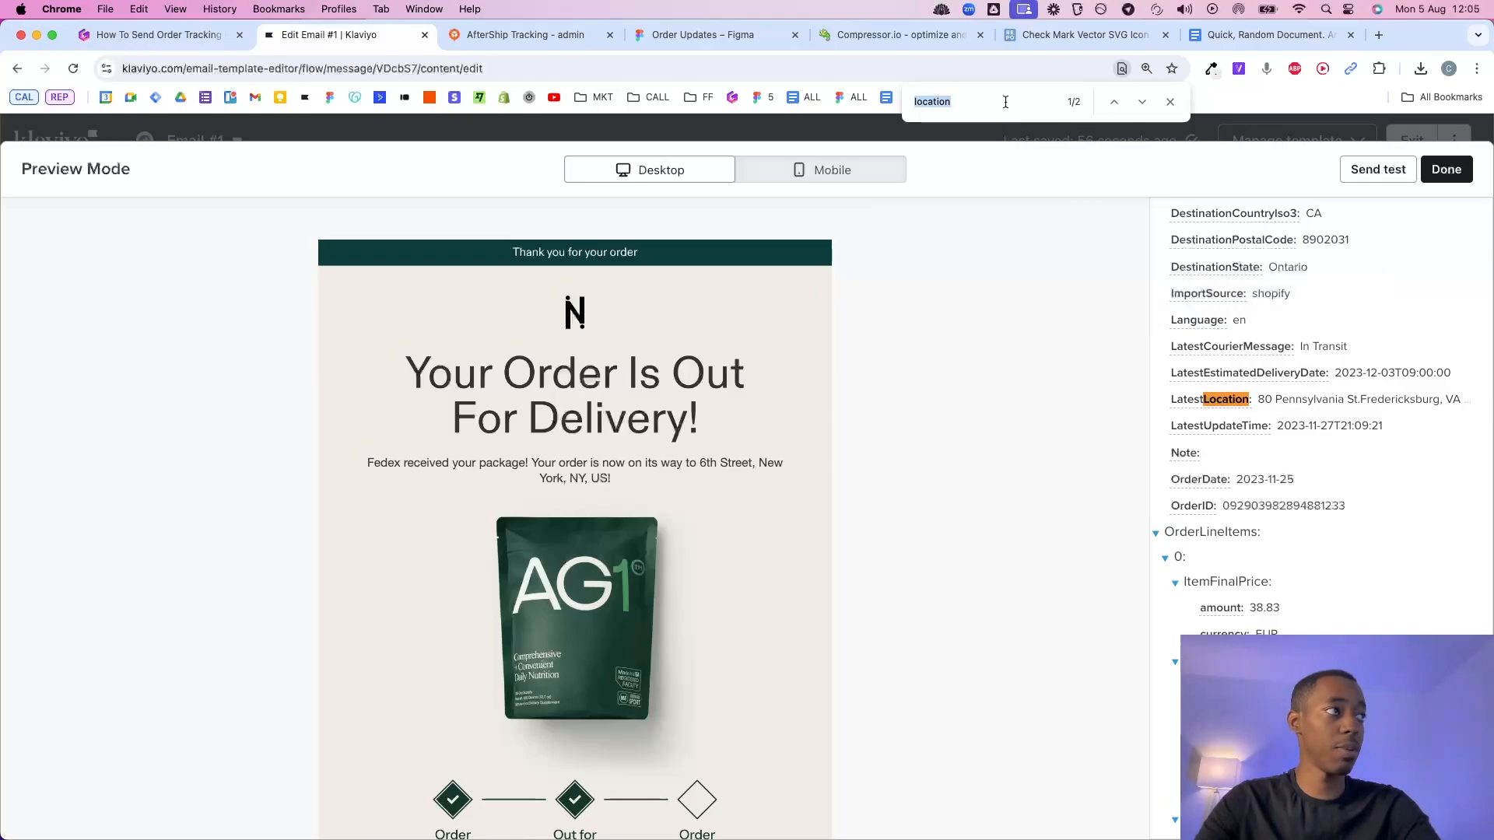
Search the event properties for "address" and copy the ShipmentDeliveryAddress event variable.
{"action": "type", "text": "address"}
{"action": "scroll", "coordinate": [1245, 405], "scroll_direction": "down", "scroll_amount": 1}
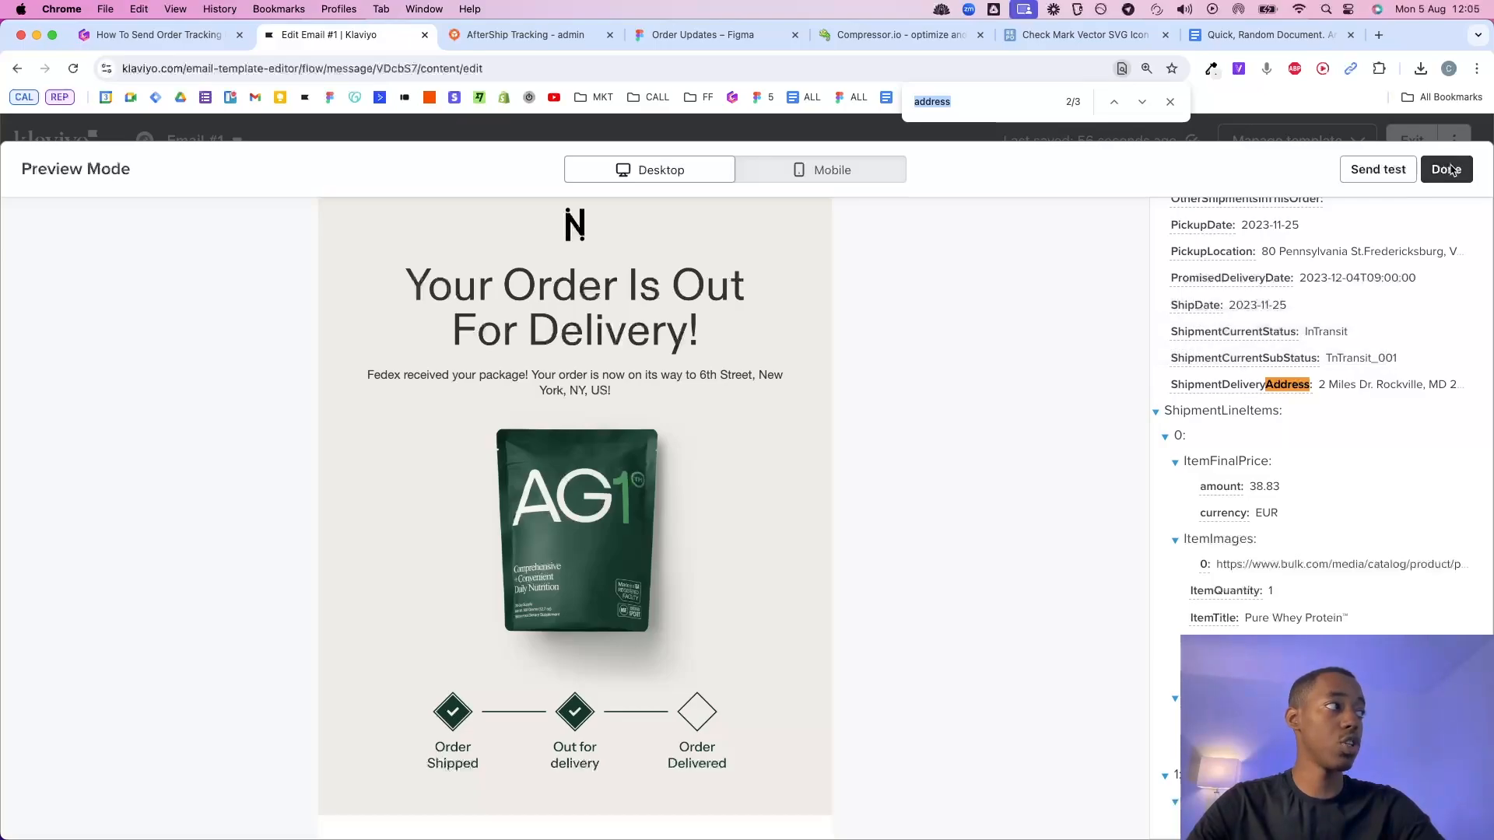
{"action": "double_click", "coordinate": [1235, 389]}
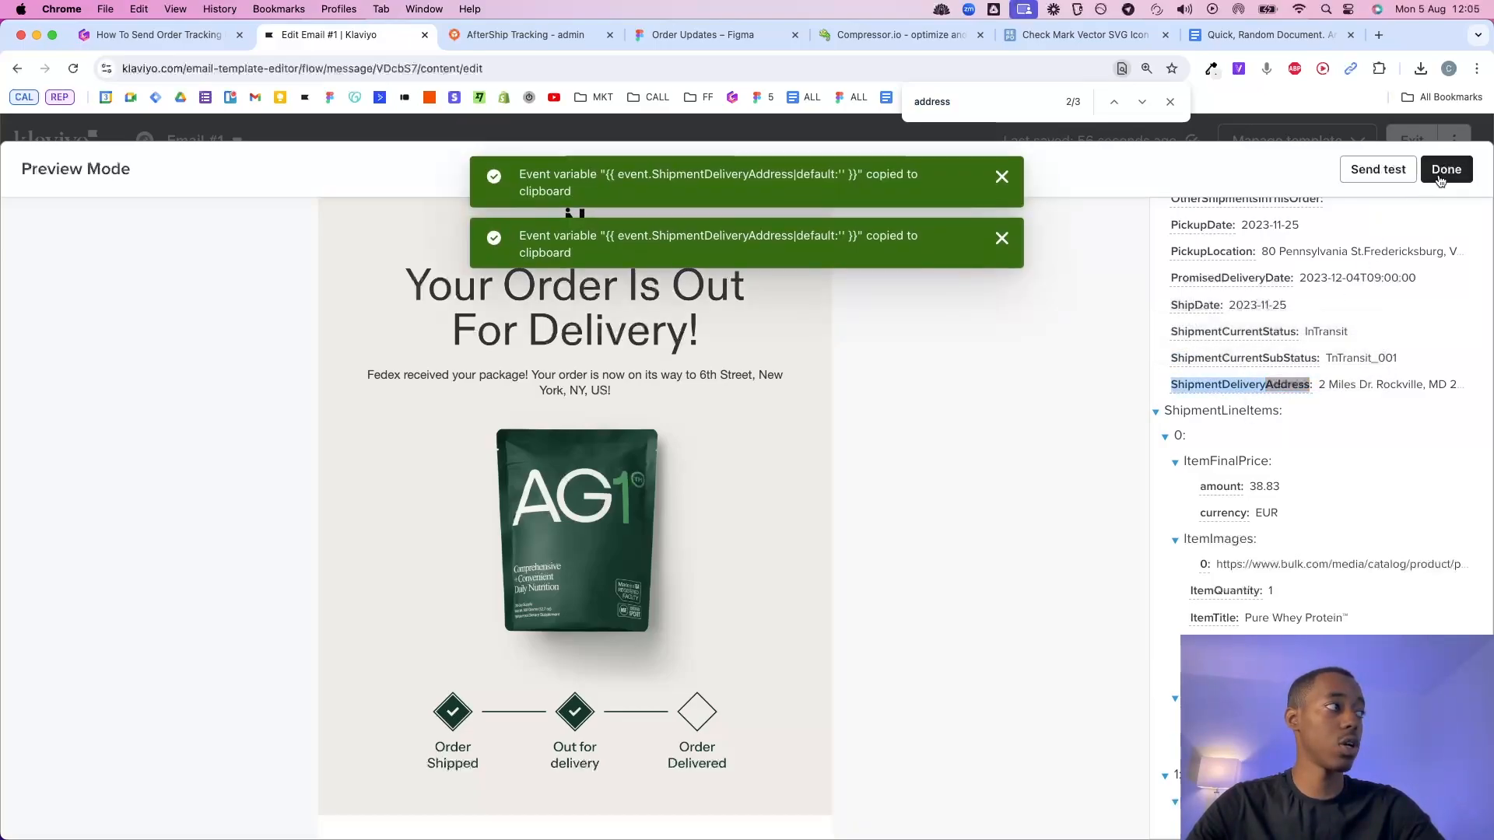
Replace the placeholder address in the delivery message with the copied {{ event.ShipmentDeliveryAddress|default:'' }} variable, pasted as text only.
{"action": "left_click", "coordinate": [1444, 178]}
{"action": "left_click", "coordinate": [971, 474]}
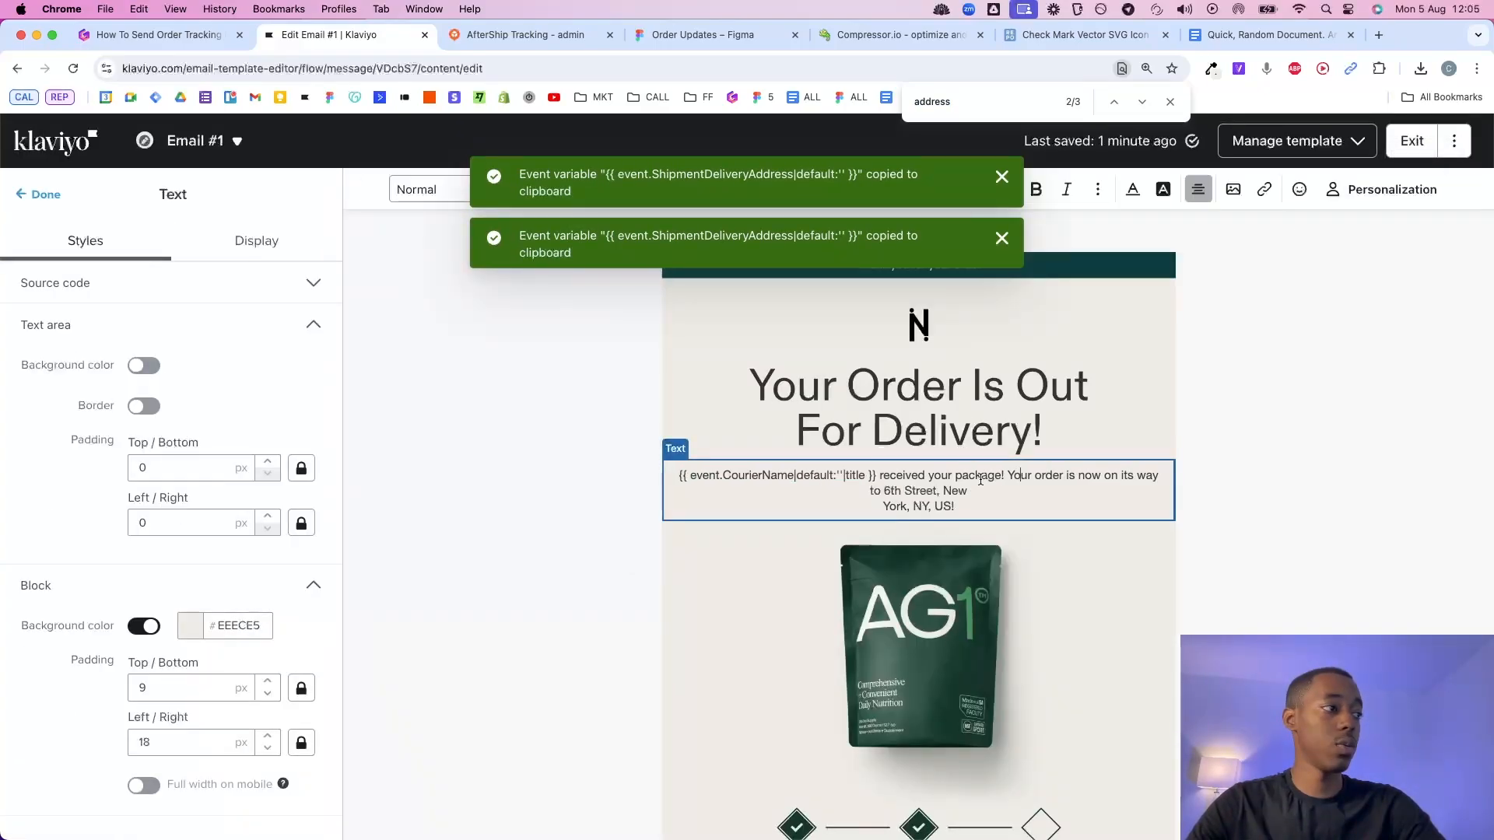
{"action": "left_click_drag", "start_coordinate": [885, 490], "coordinate": [981, 502]}
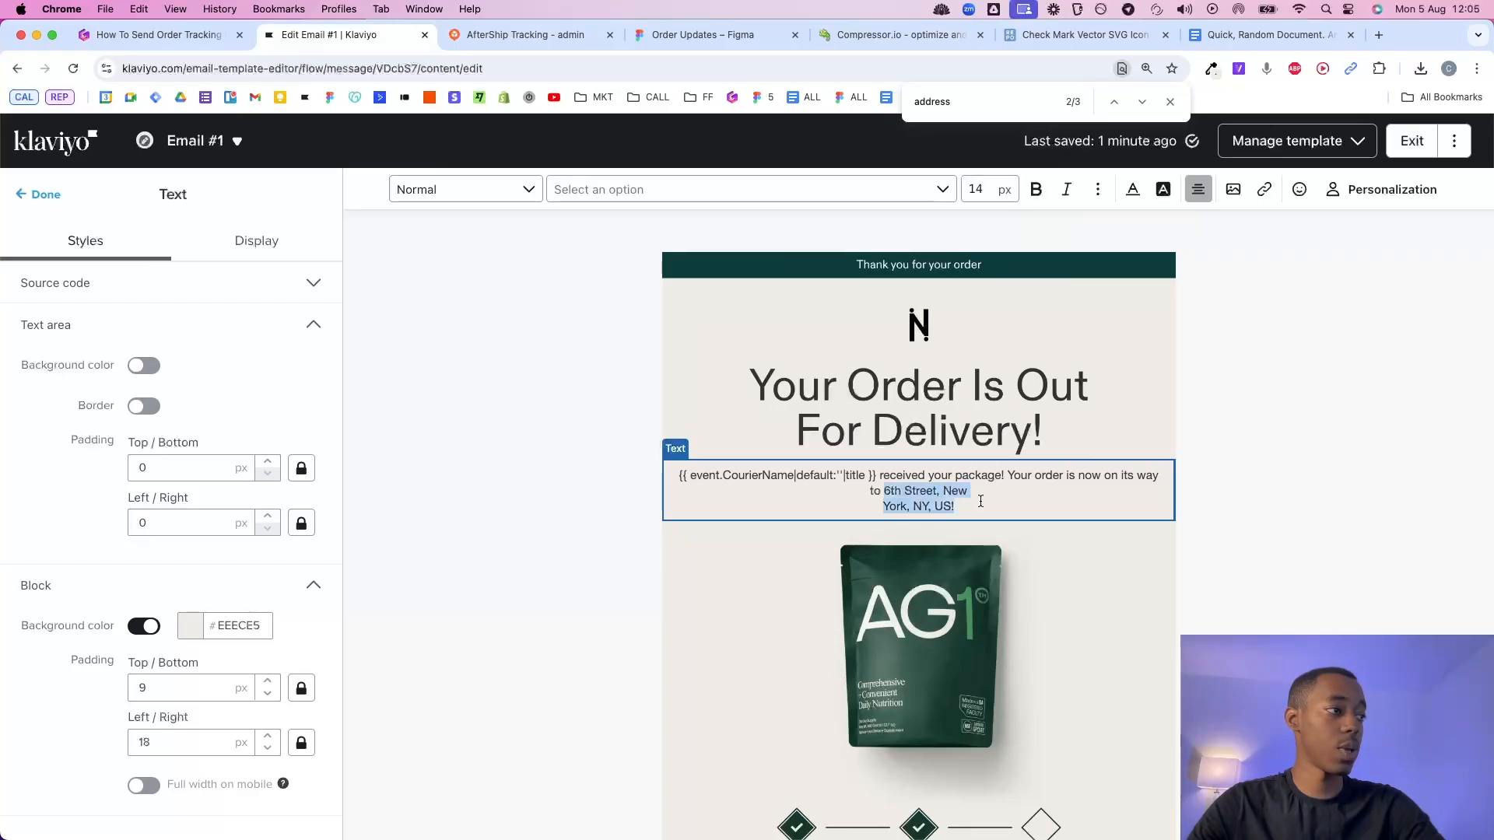
{"action": "key", "text": "super+v"}
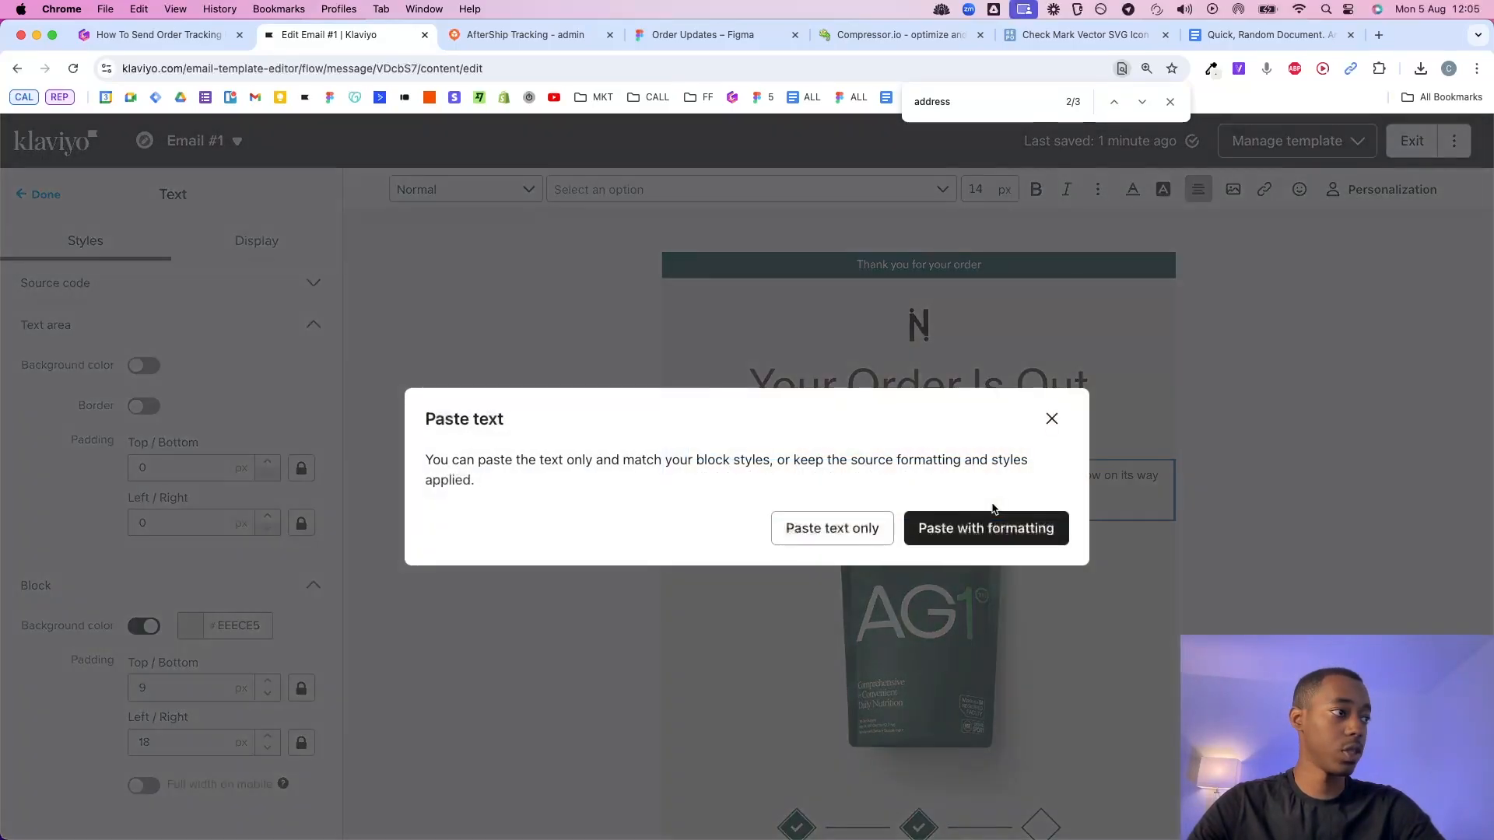
{"action": "left_click", "coordinate": [860, 527]}
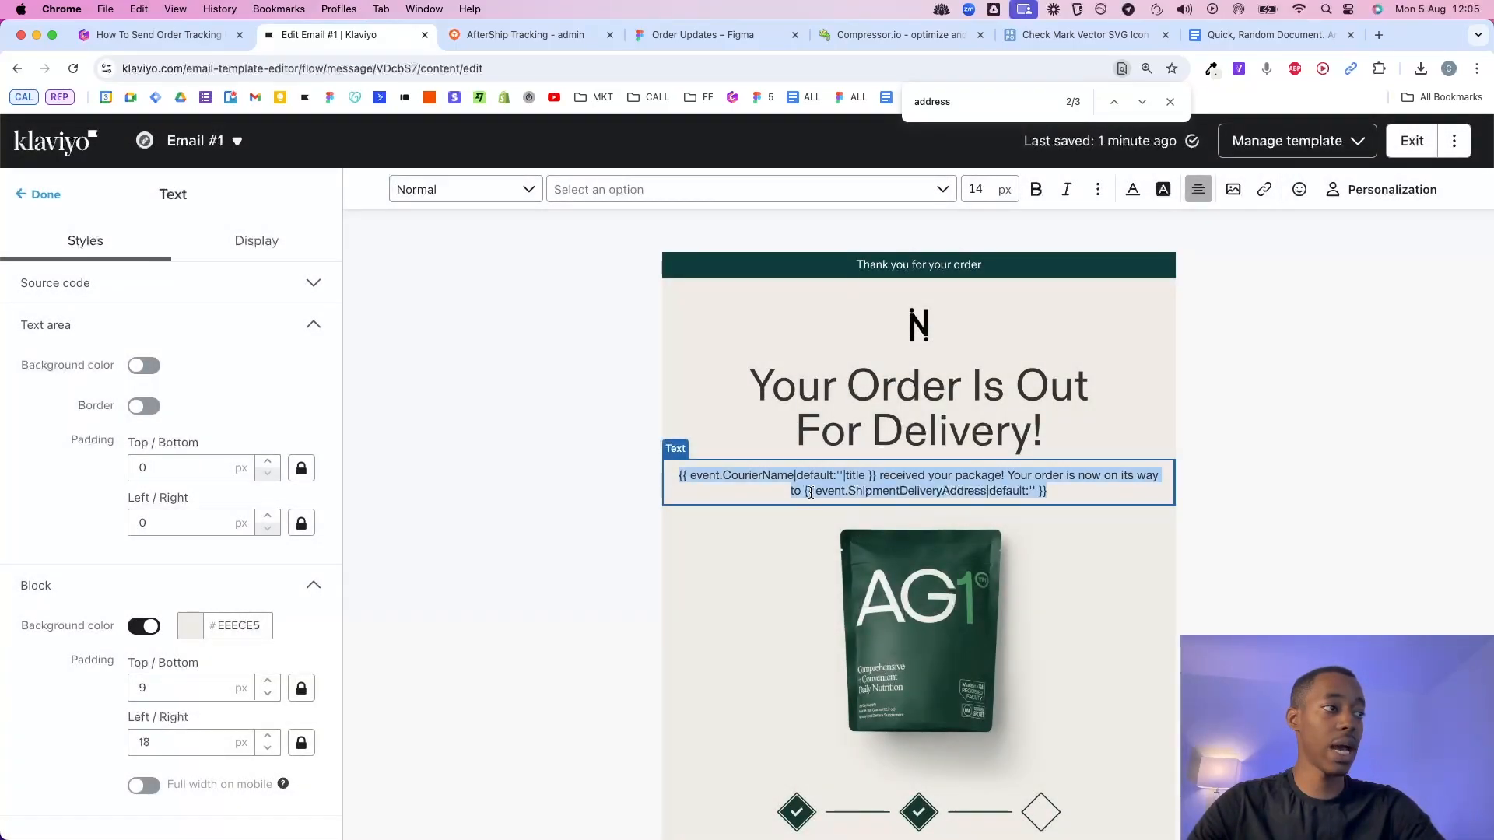
{"action": "key", "text": "super+a"}
{"action": "left_click", "coordinate": [1418, 246]}
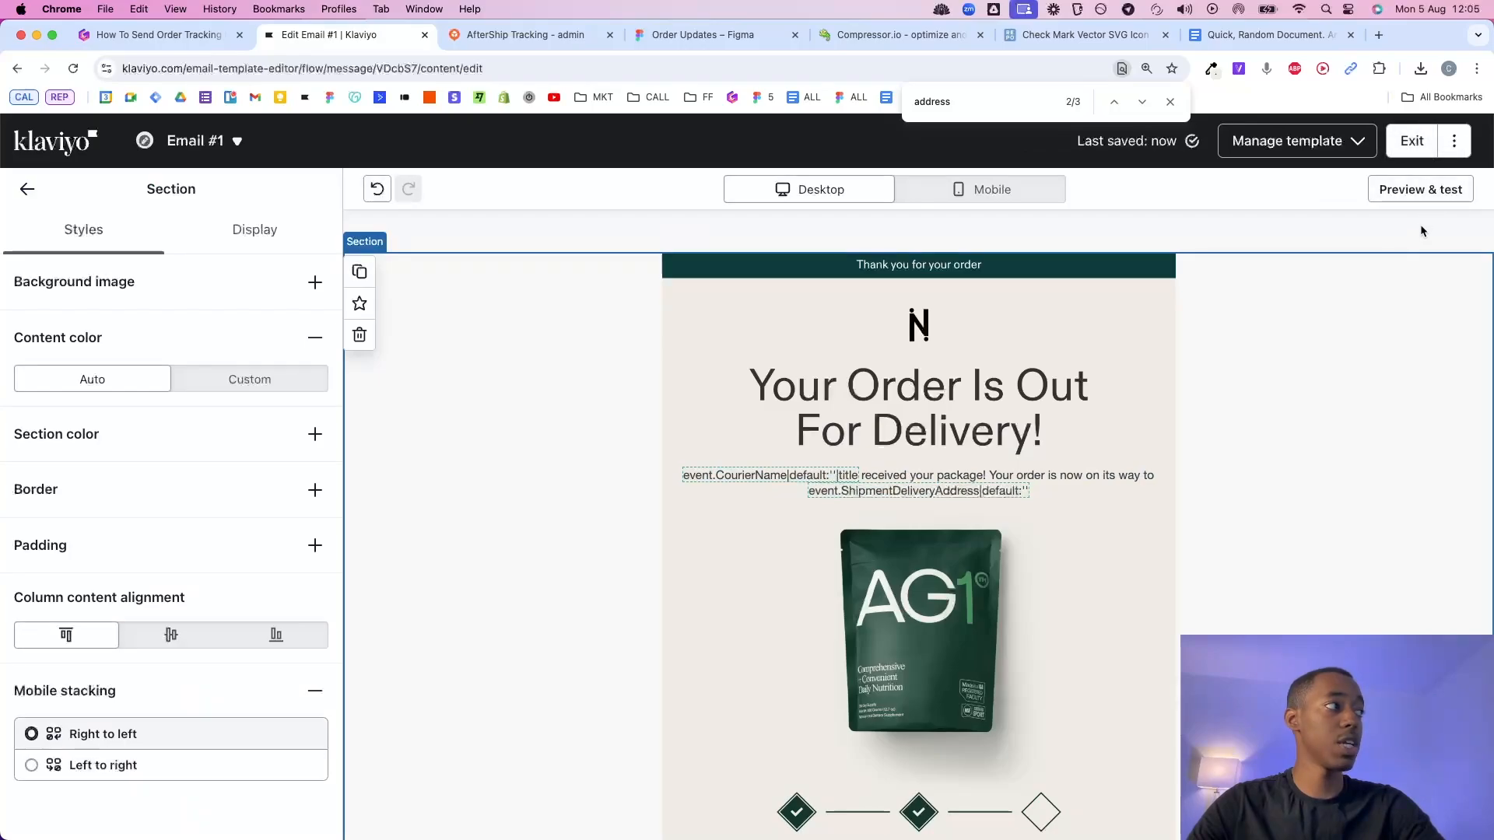
Preview the email and check how the delivery address appears in the delivery message.
{"action": "left_click", "coordinate": [1421, 189]}
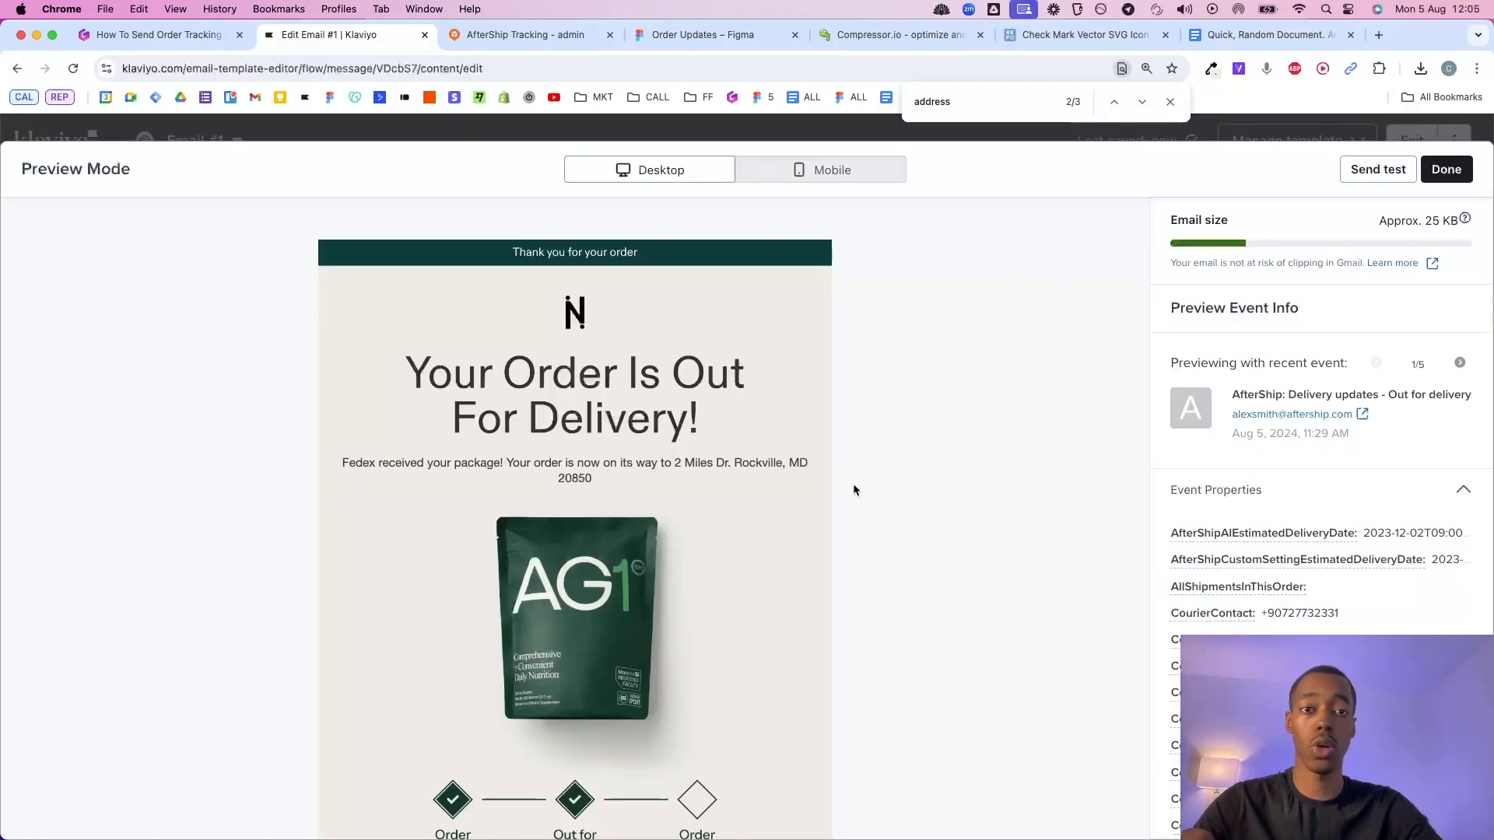
{"action": "left_click_drag", "start_coordinate": [659, 463], "coordinate": [586, 473]}
{"action": "scroll", "coordinate": [1245, 467], "scroll_direction": "down", "scroll_amount": 2}
Search the event properties for "country", review the matching properties, and close the preview.
{"action": "left_click", "coordinate": [1031, 99]}
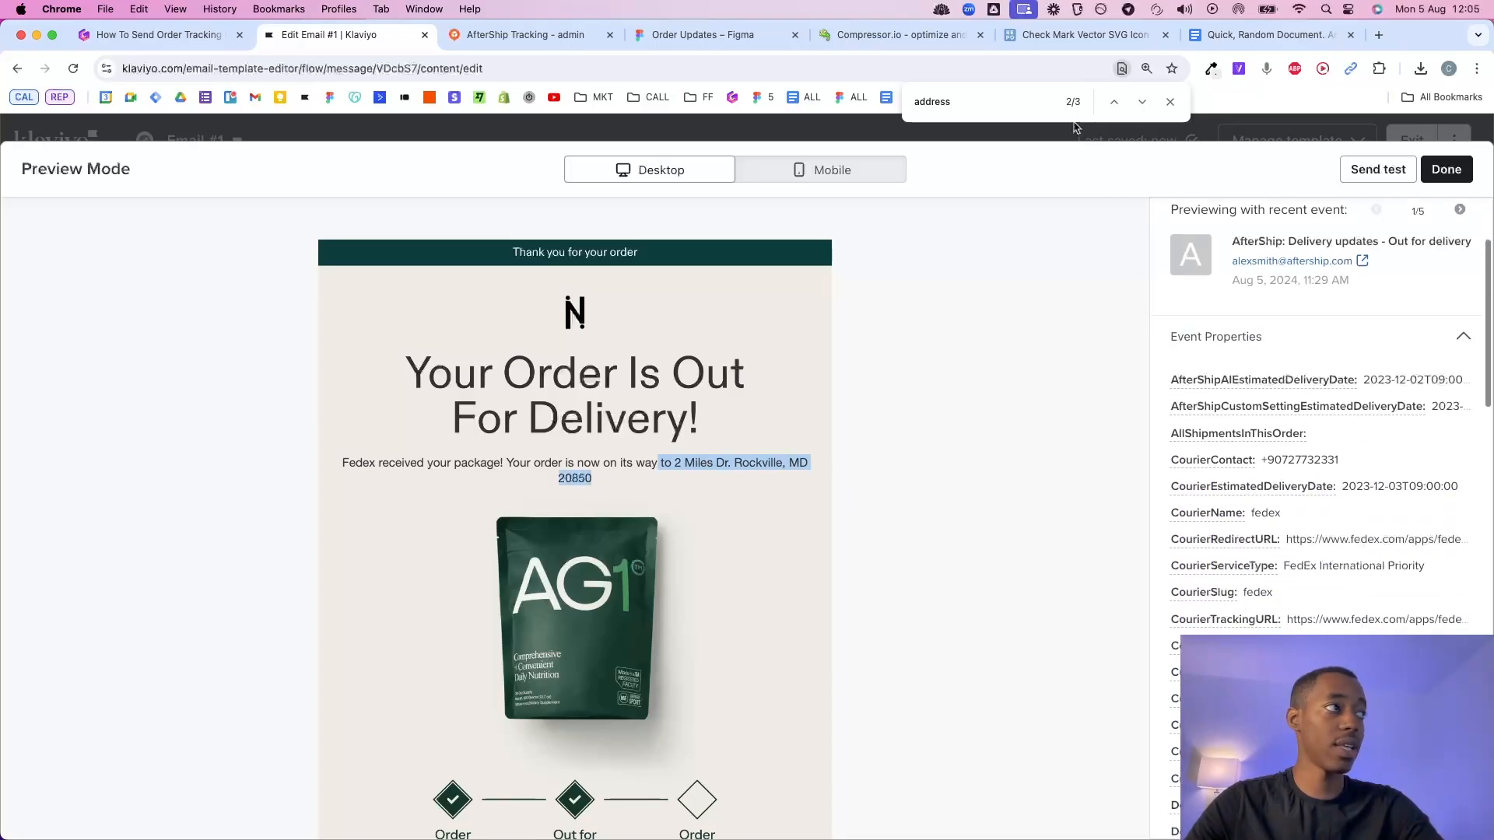
{"action": "type", "text": "country"}
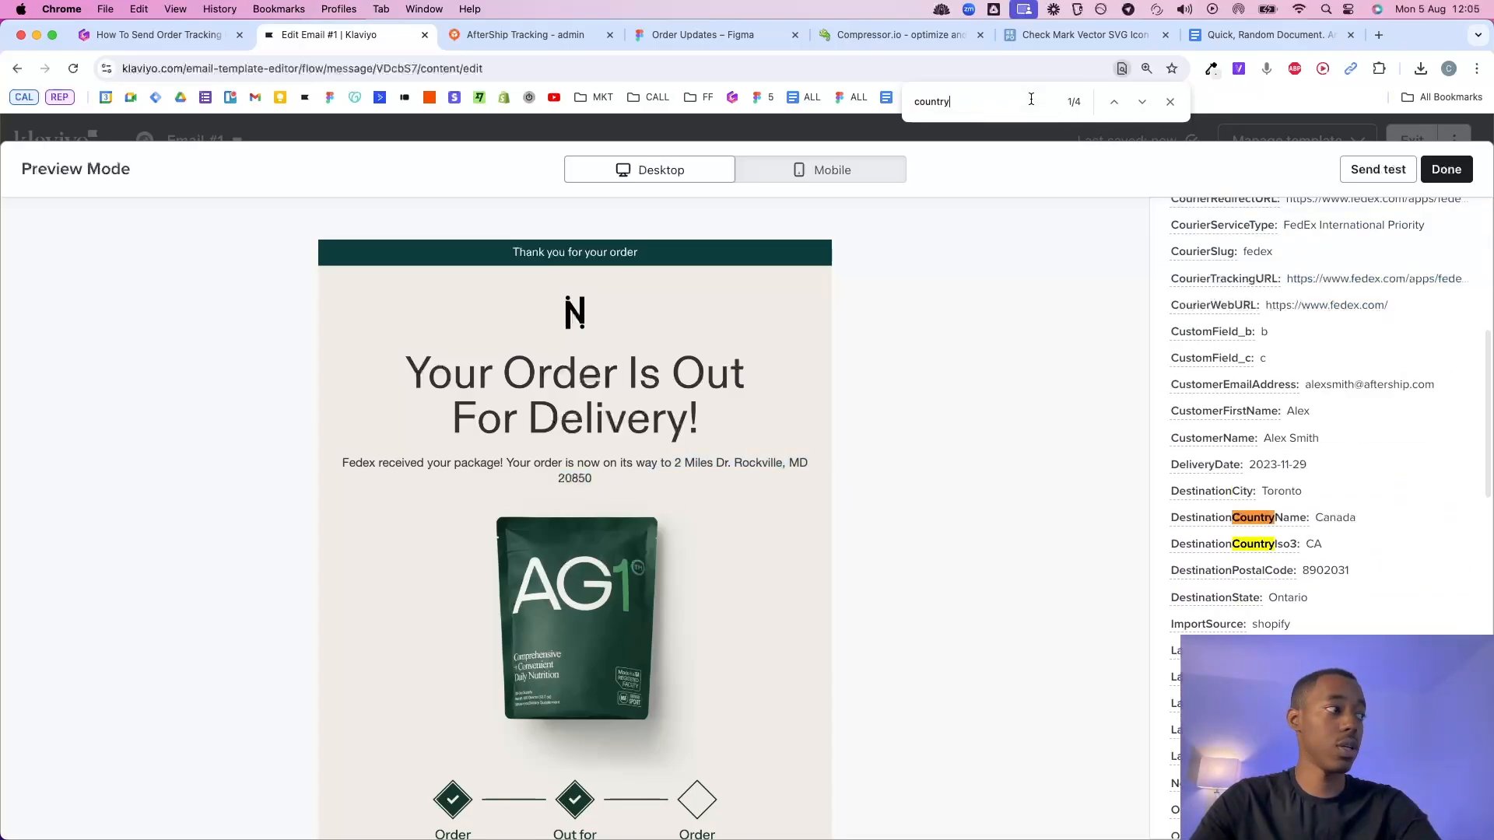
{"action": "scroll", "coordinate": [1303, 554], "scroll_direction": "down", "scroll_amount": 10}
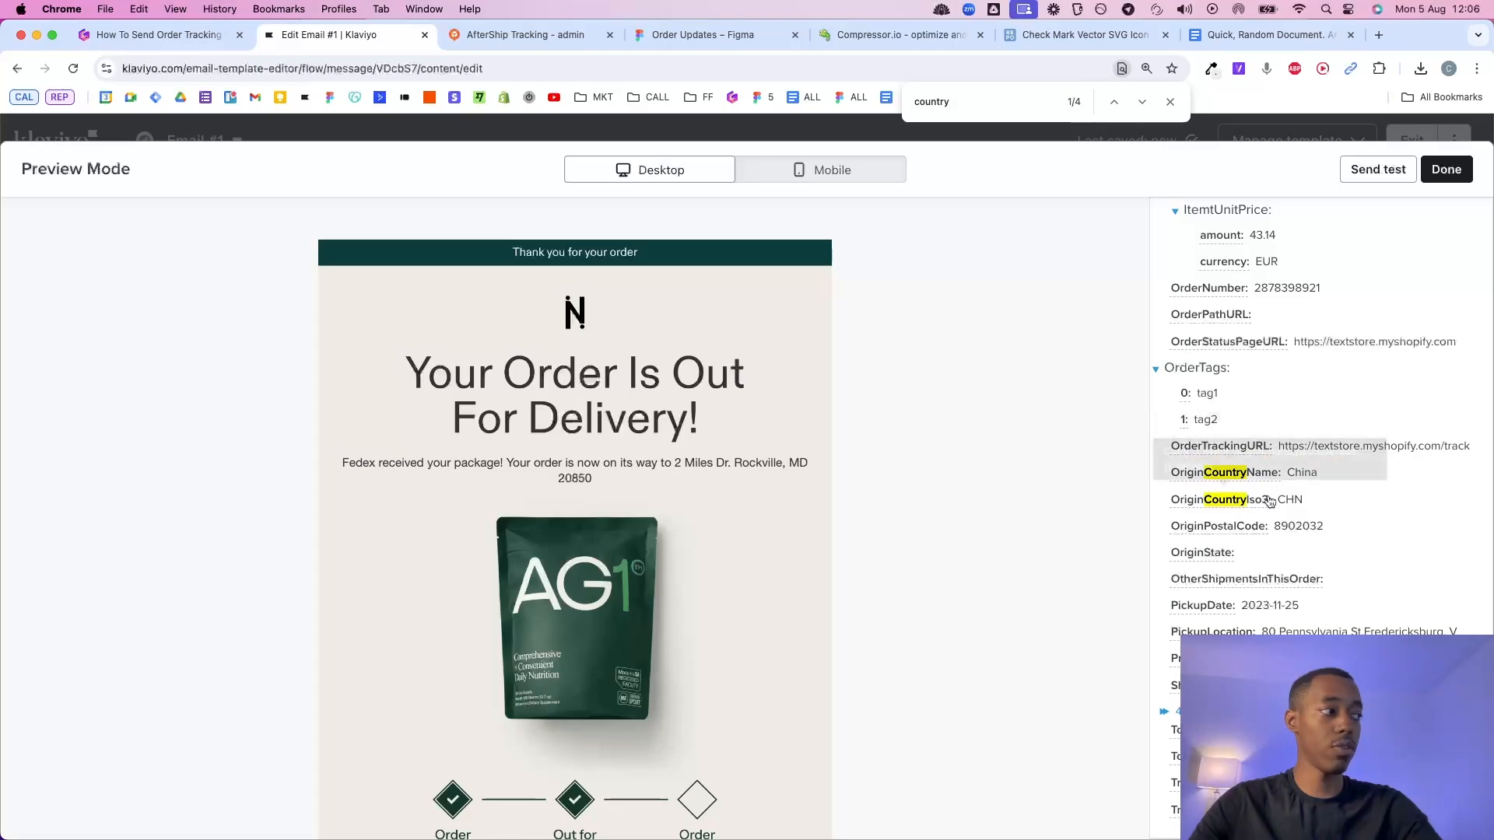
{"action": "scroll", "coordinate": [1280, 467], "scroll_direction": "up", "scroll_amount": 5}
{"action": "scroll", "coordinate": [1300, 444], "scroll_direction": "up", "scroll_amount": 10}
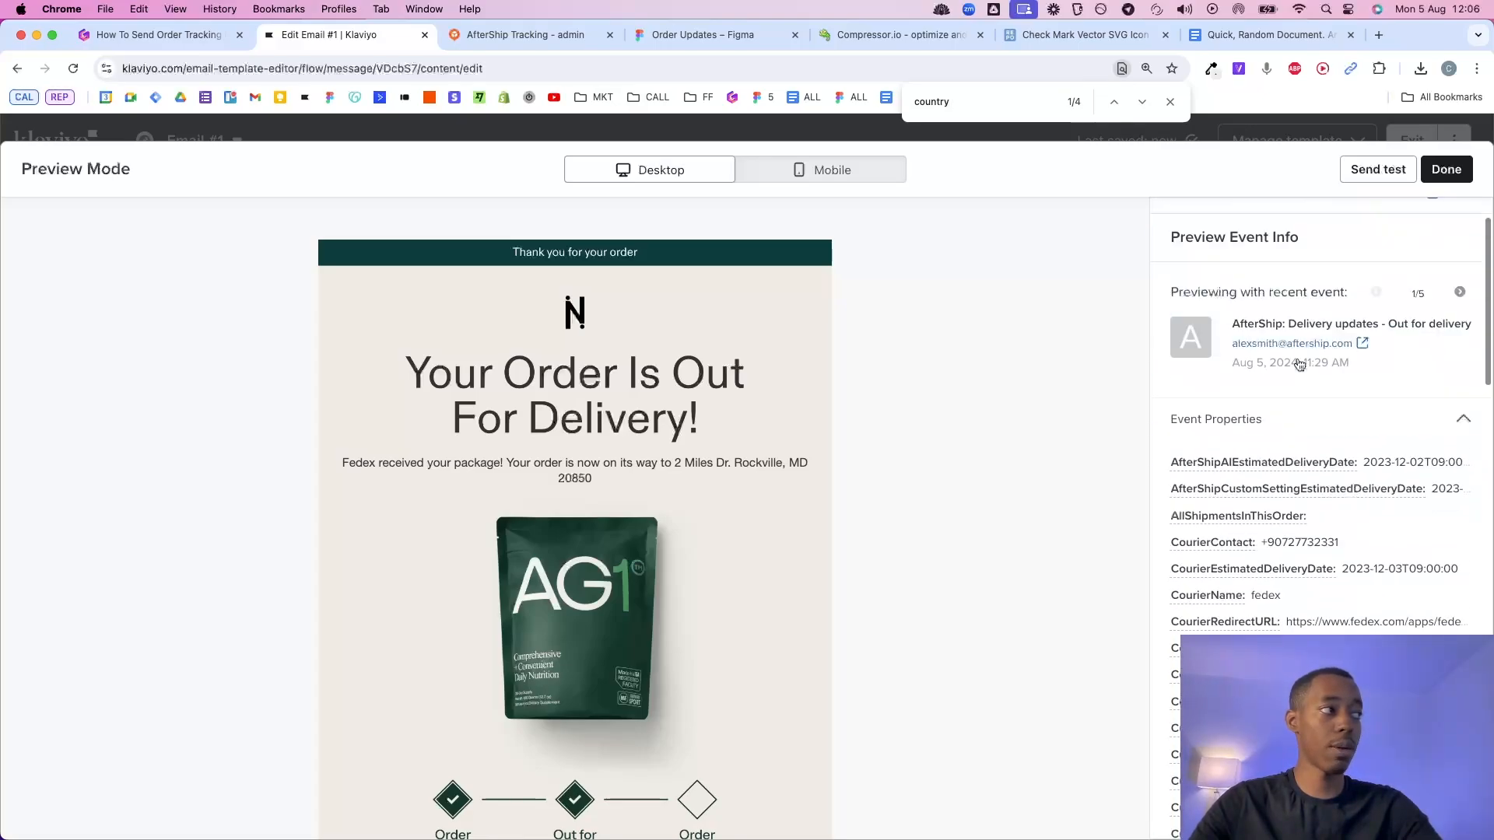
{"action": "left_click", "coordinate": [1443, 168]}
Preview the email, search its event properties for "track", and copy the CourierTrackingURL event variable.
{"action": "scroll", "coordinate": [1023, 356], "scroll_direction": "down", "scroll_amount": 6}
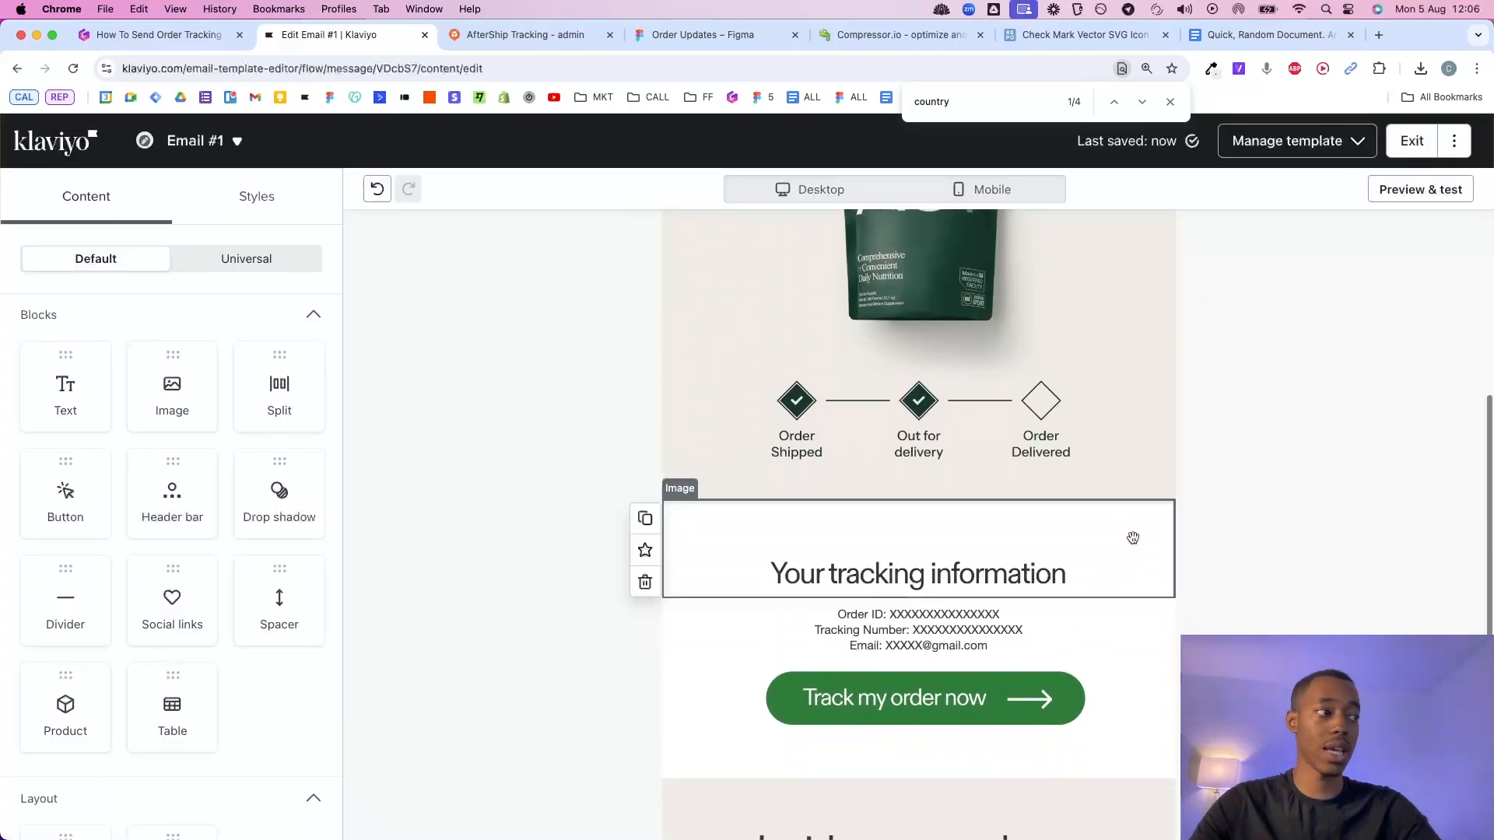
{"action": "left_click", "coordinate": [1391, 192]}
{"action": "key", "text": "super+f"}
{"action": "scroll", "coordinate": [1292, 515], "scroll_direction": "down", "scroll_amount": 15}
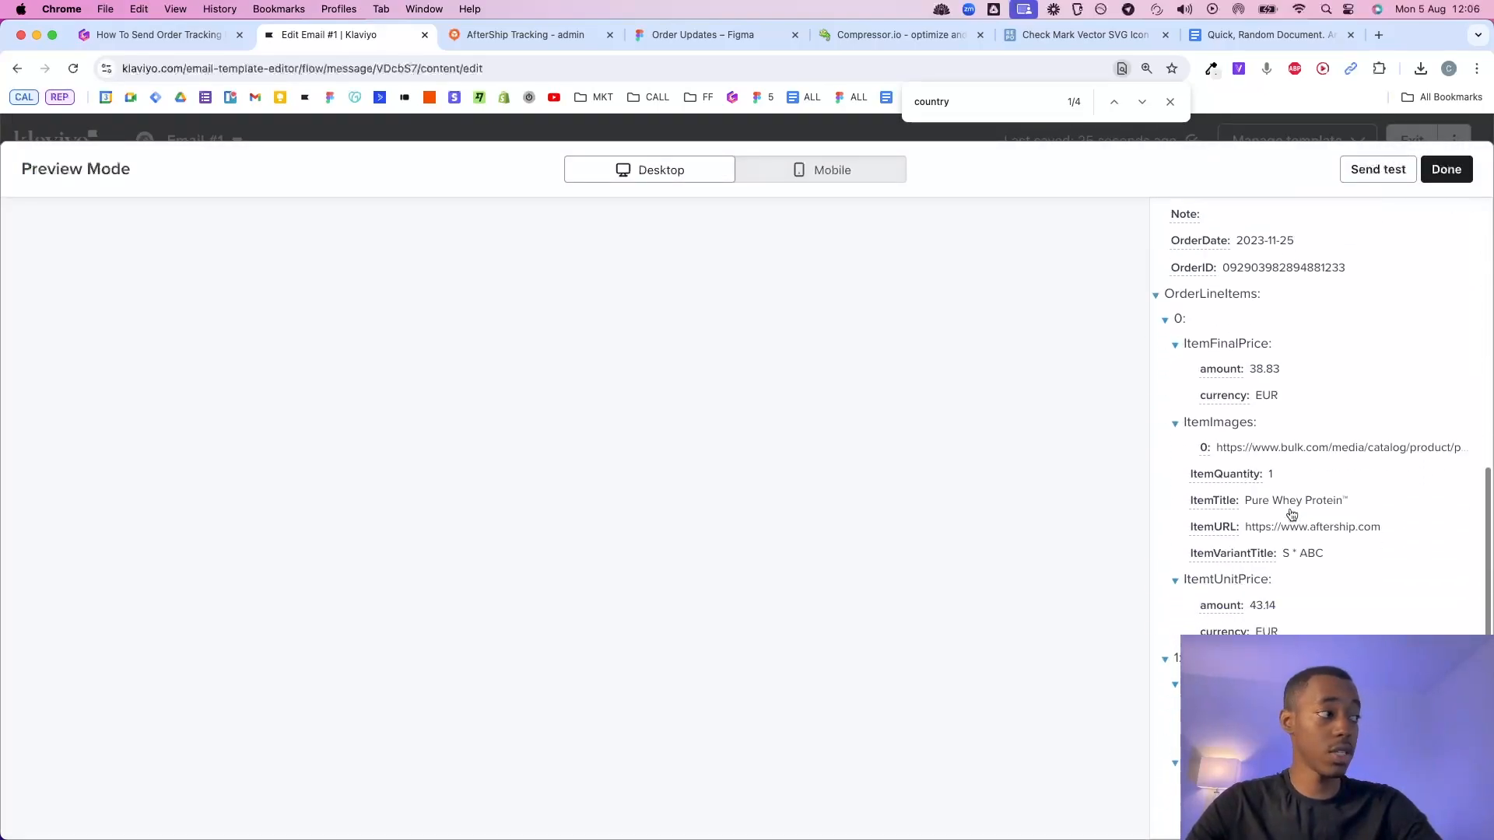
{"action": "type", "text": "track"}
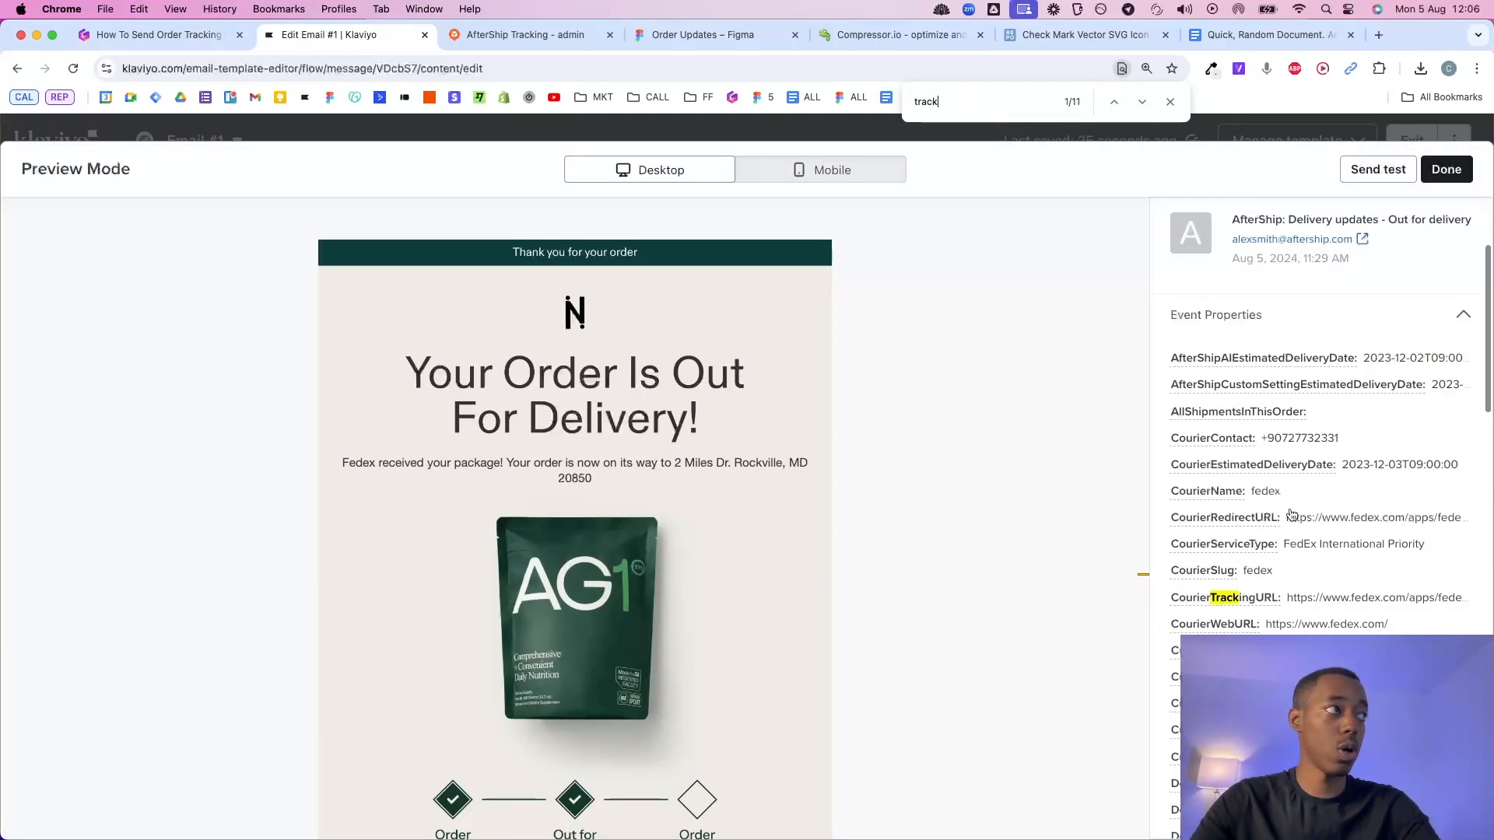
{"action": "left_click", "coordinate": [1226, 597]}
{"action": "left_click", "coordinate": [1226, 598]}
{"action": "left_click", "coordinate": [1226, 597]}
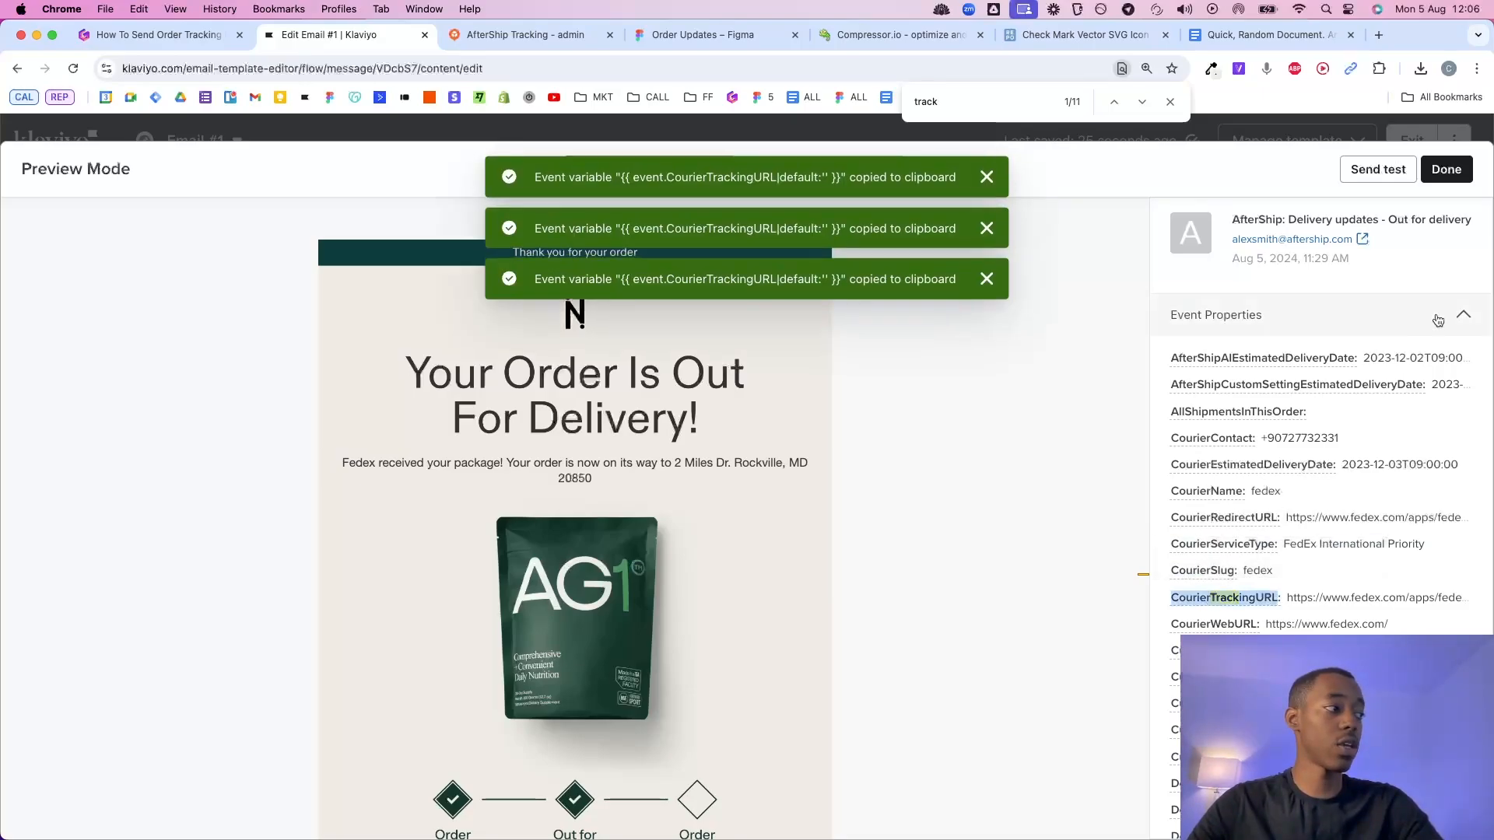
Set the link address of the "Track my order now" image under the tracking information to {{ event.CourierTrackingURL|default:'' }}.
{"action": "left_click", "coordinate": [1463, 169]}
{"action": "scroll", "coordinate": [926, 520], "scroll_direction": "up", "scroll_amount": 5}
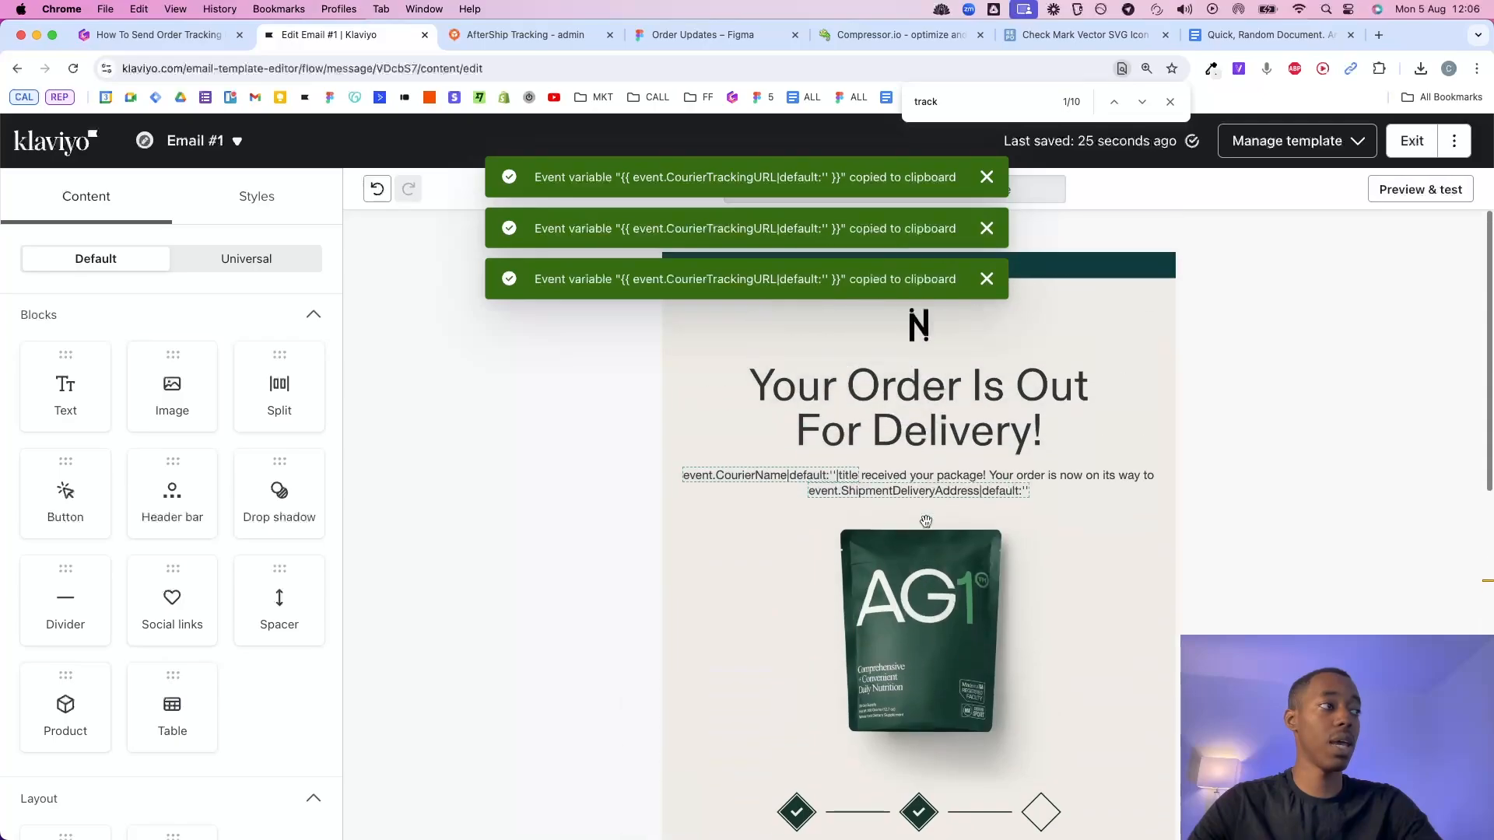
{"action": "scroll", "coordinate": [926, 520], "scroll_direction": "down", "scroll_amount": 4}
{"action": "scroll", "coordinate": [924, 521], "scroll_direction": "down", "scroll_amount": 2}
{"action": "left_click", "coordinate": [871, 619]}
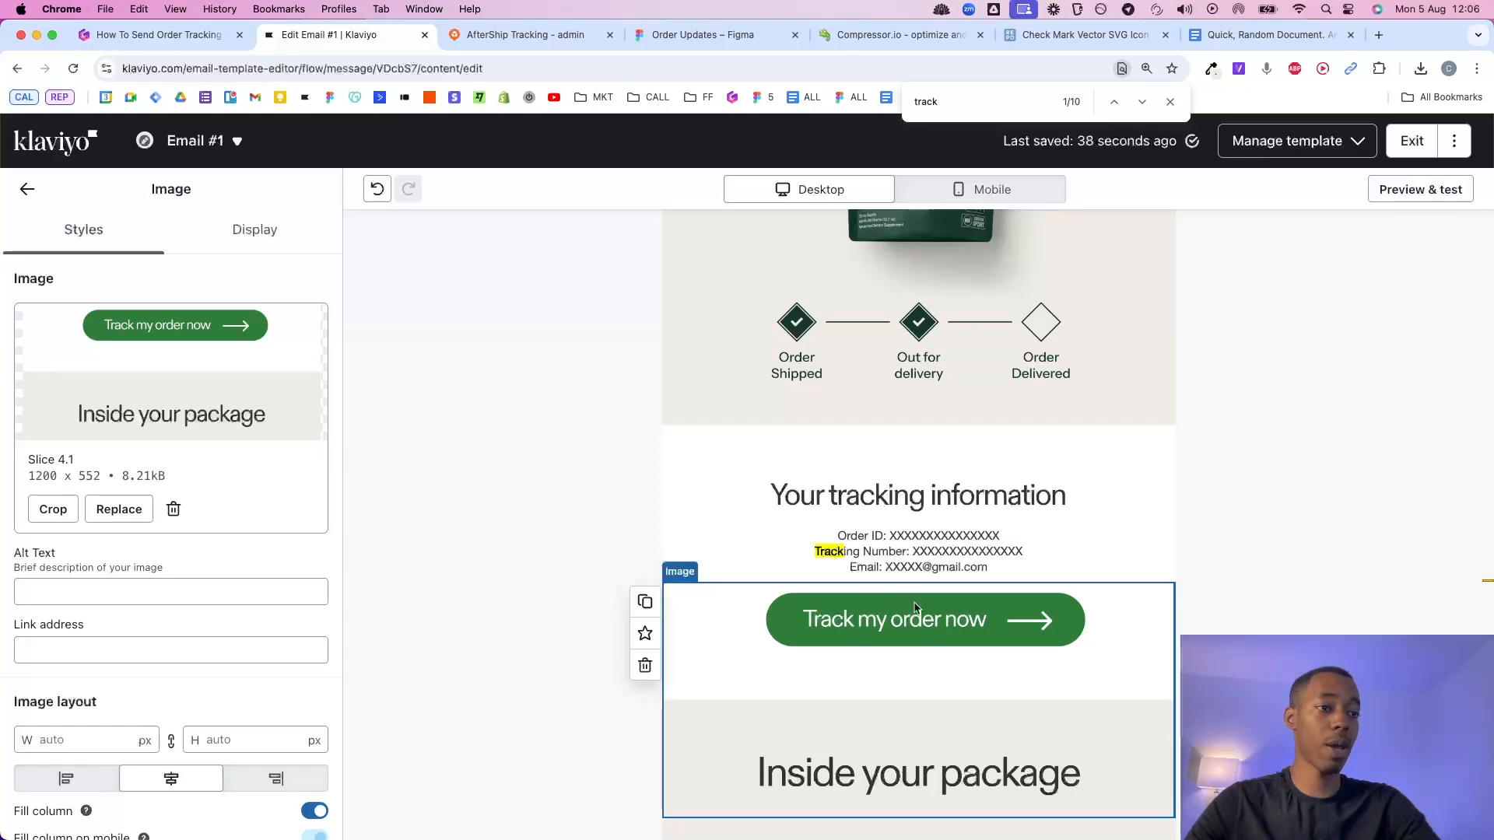
{"action": "left_click", "coordinate": [203, 648]}
{"action": "key", "text": "super+v"}
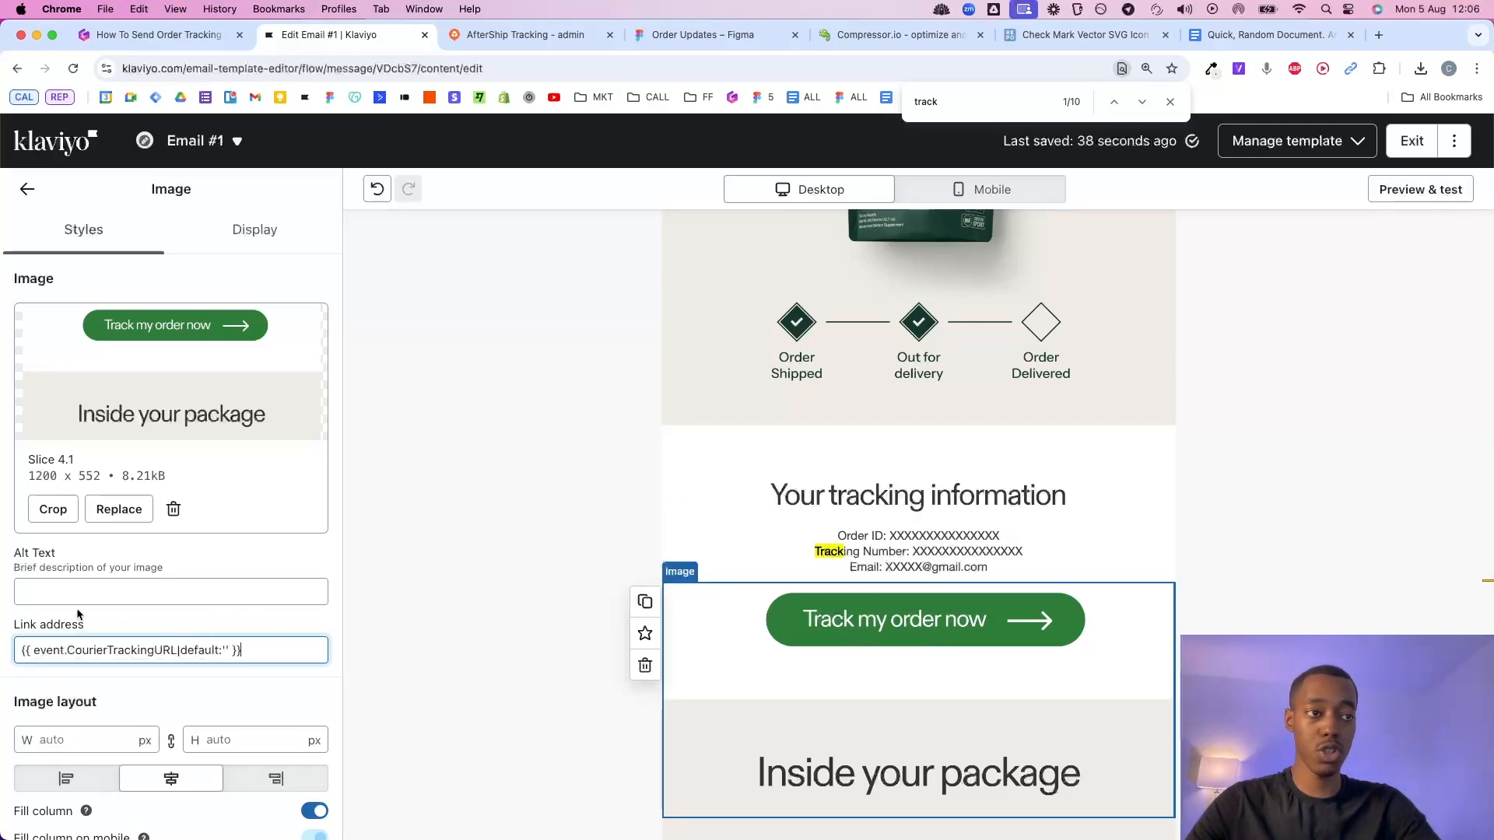
{"action": "left_click_drag", "start_coordinate": [237, 651], "coordinate": [21, 650]}
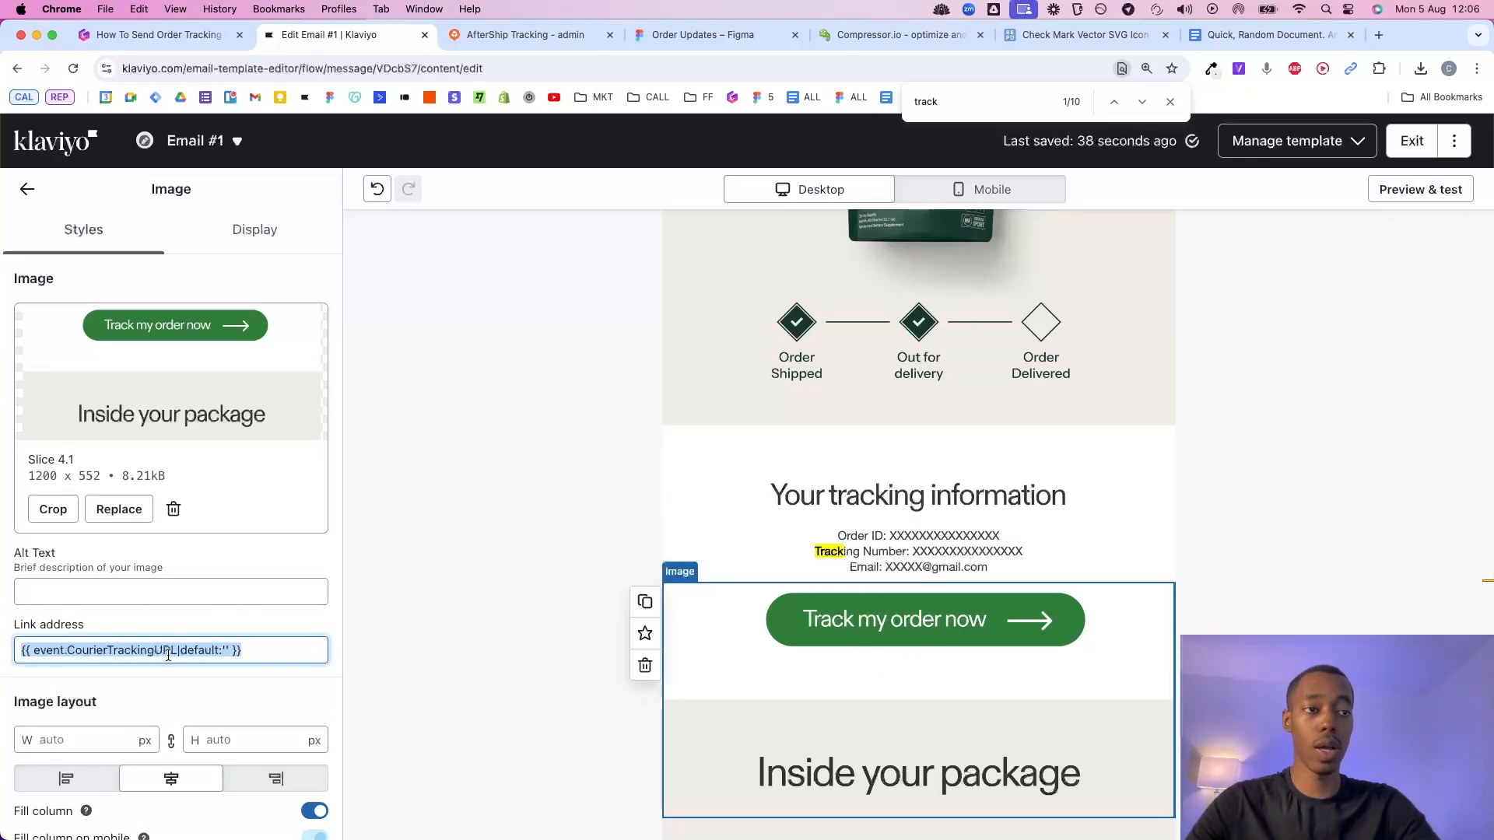
{"action": "key", "text": "super+v"}
{"action": "left_click", "coordinate": [768, 674]}
Link the second "Track my order now" image, above the unsubscribe footer, to {{ event.CourierTrackingURL|default:'' }}.
{"action": "scroll", "coordinate": [767, 674], "scroll_direction": "down", "scroll_amount": 4}
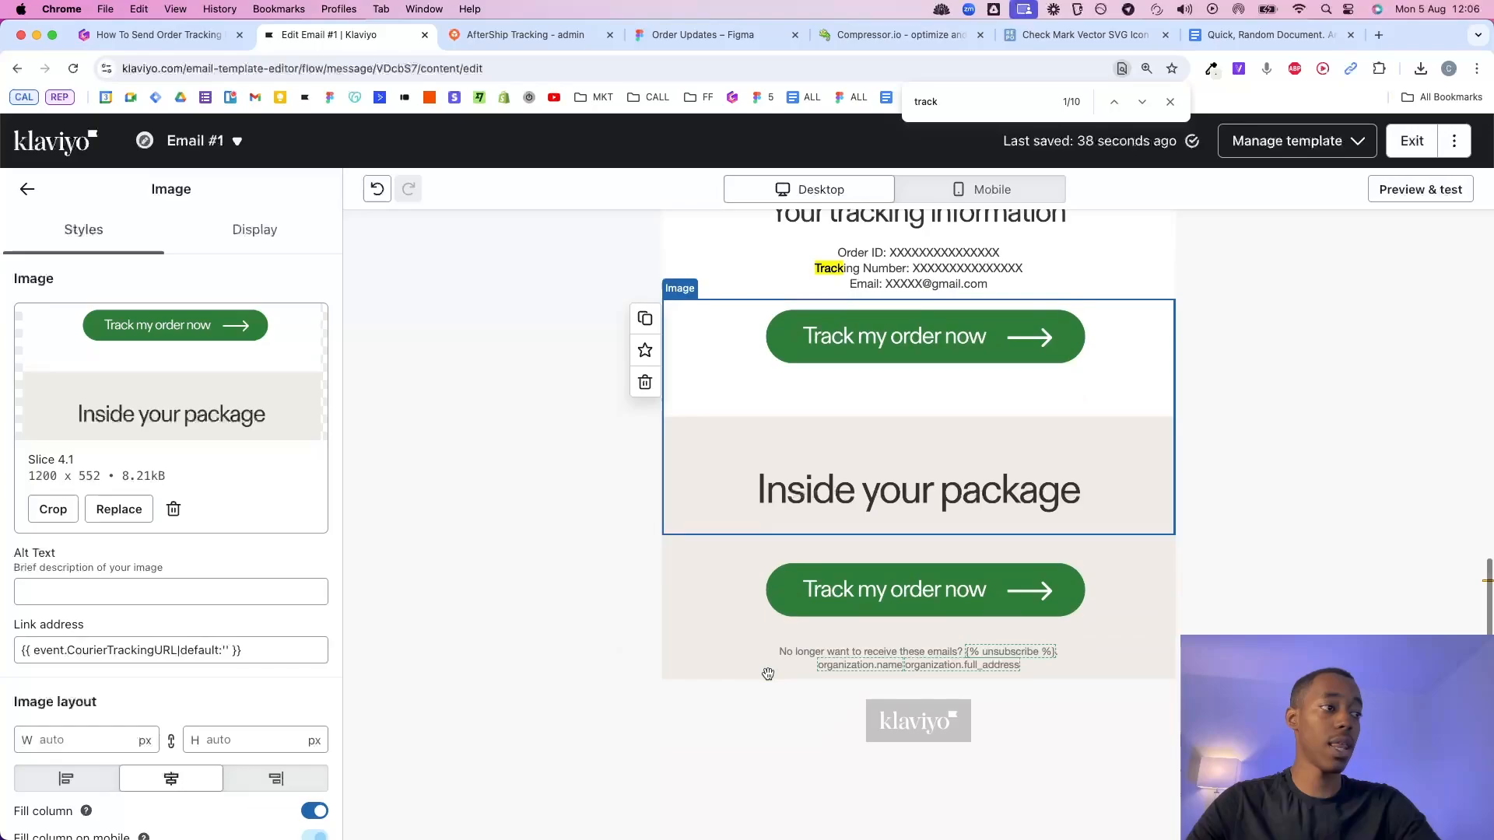
{"action": "left_click", "coordinate": [834, 611]}
{"action": "left_click", "coordinate": [204, 641]}
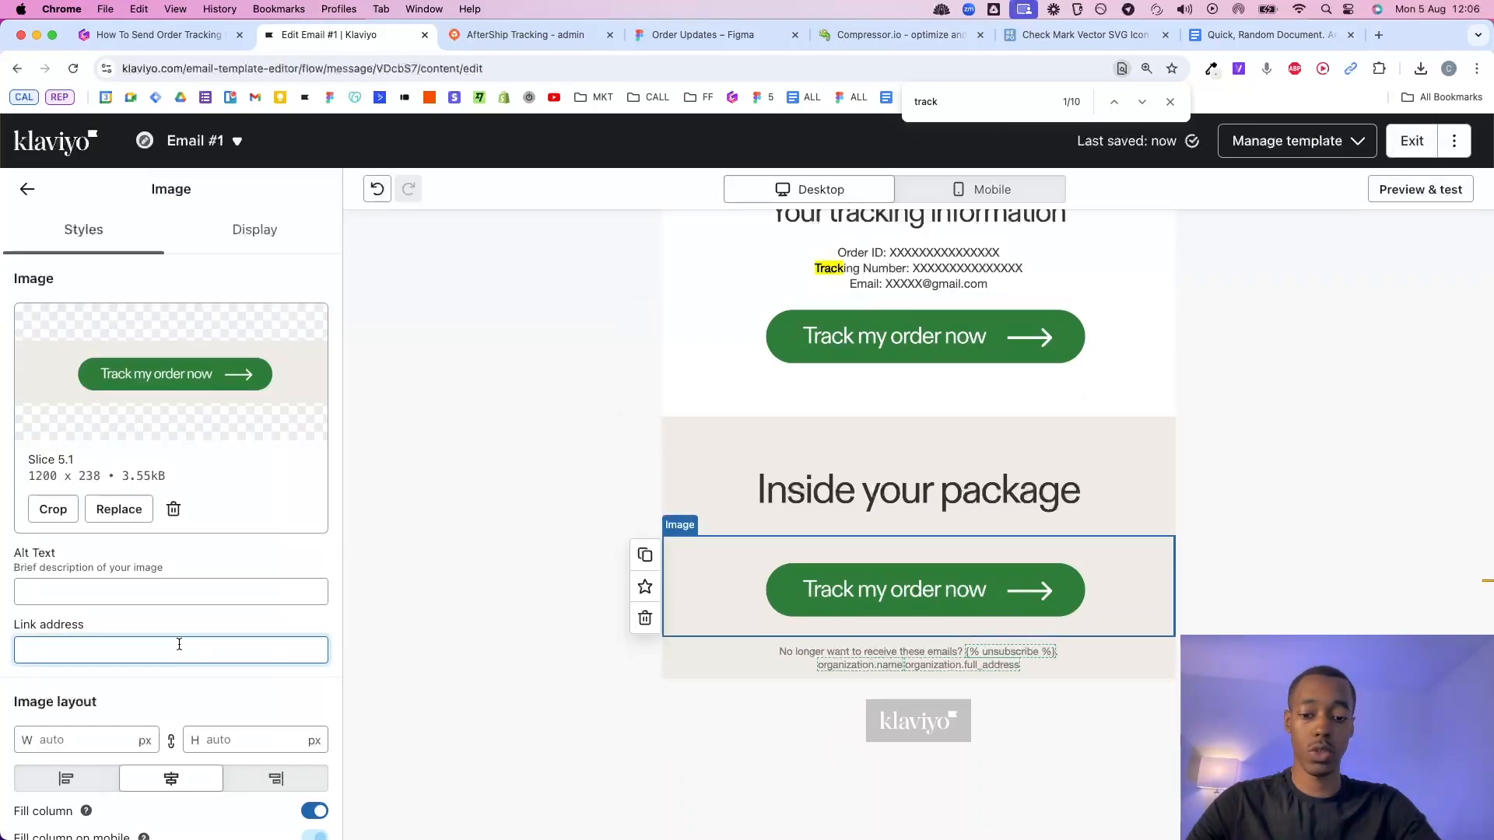
{"action": "key", "text": "super+v"}
{"action": "left_click", "coordinate": [210, 683]}
Preview the email, test the first "Track my order now" link by opening its tracking page, and return to the preview.
{"action": "scroll", "coordinate": [786, 582], "scroll_direction": "up", "scroll_amount": 3}
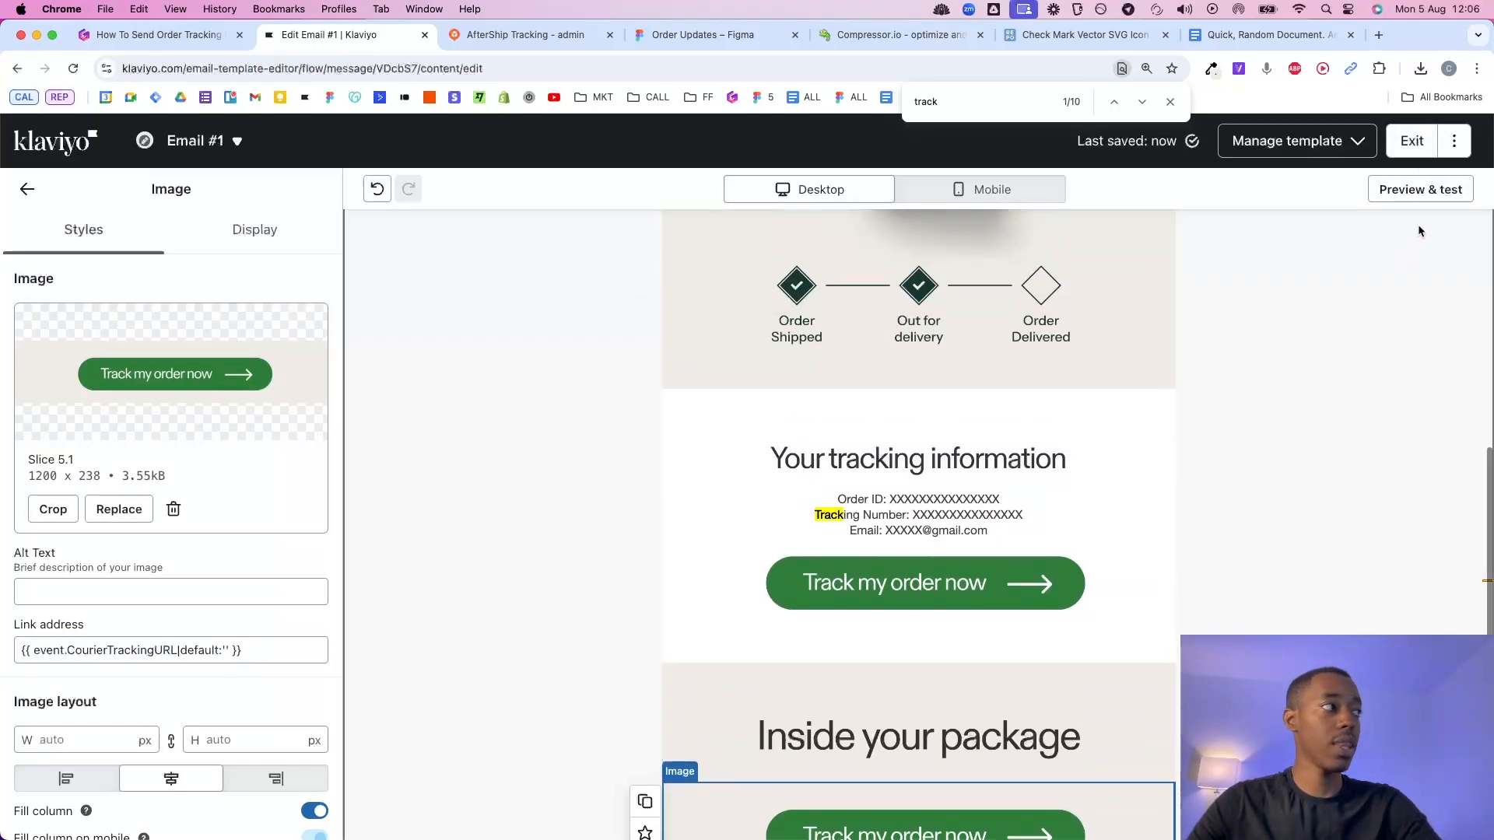
{"action": "left_click", "coordinate": [1420, 189]}
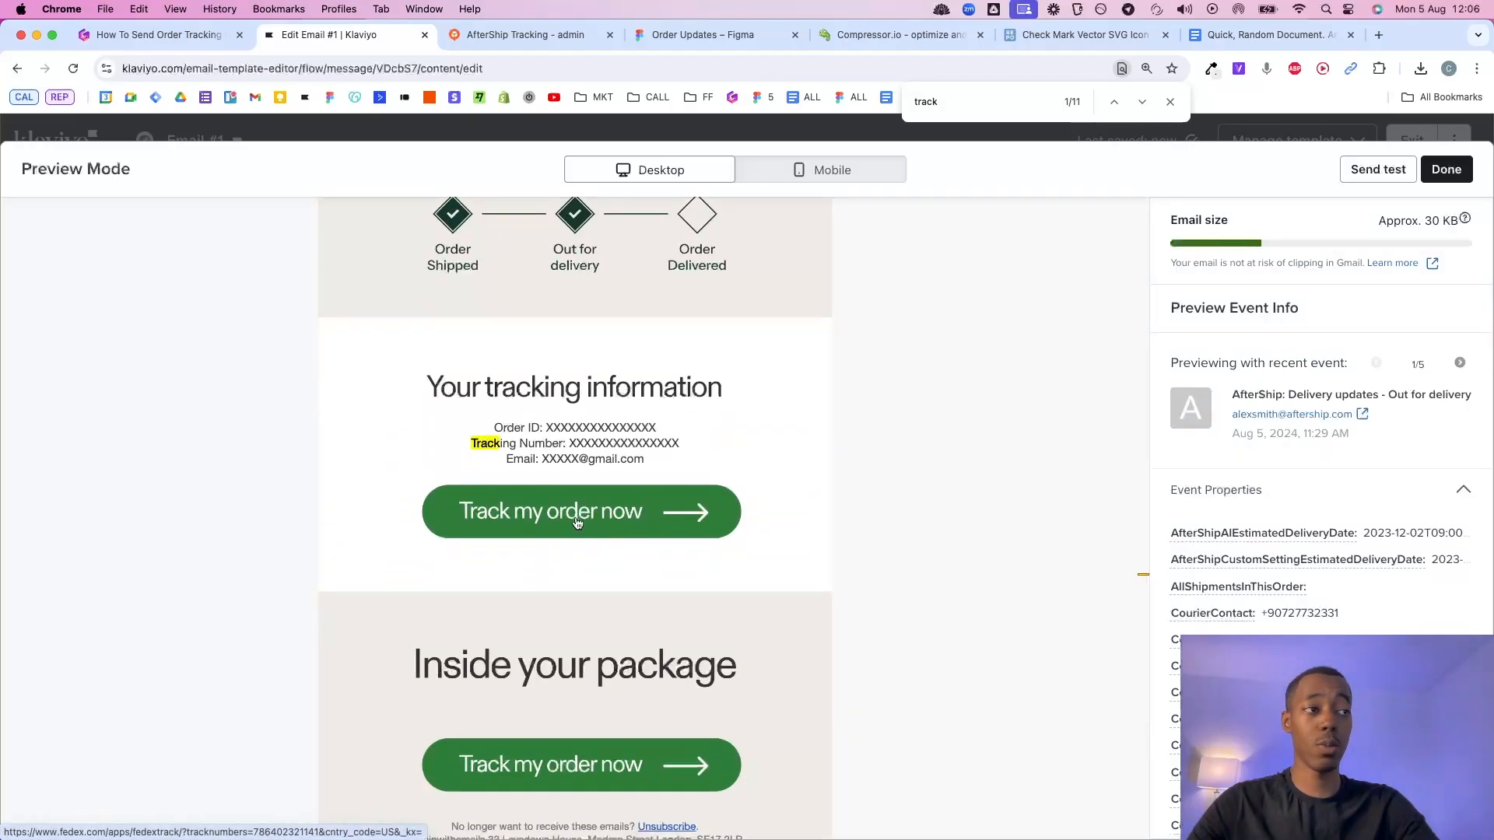
{"action": "left_click", "coordinate": [576, 522]}
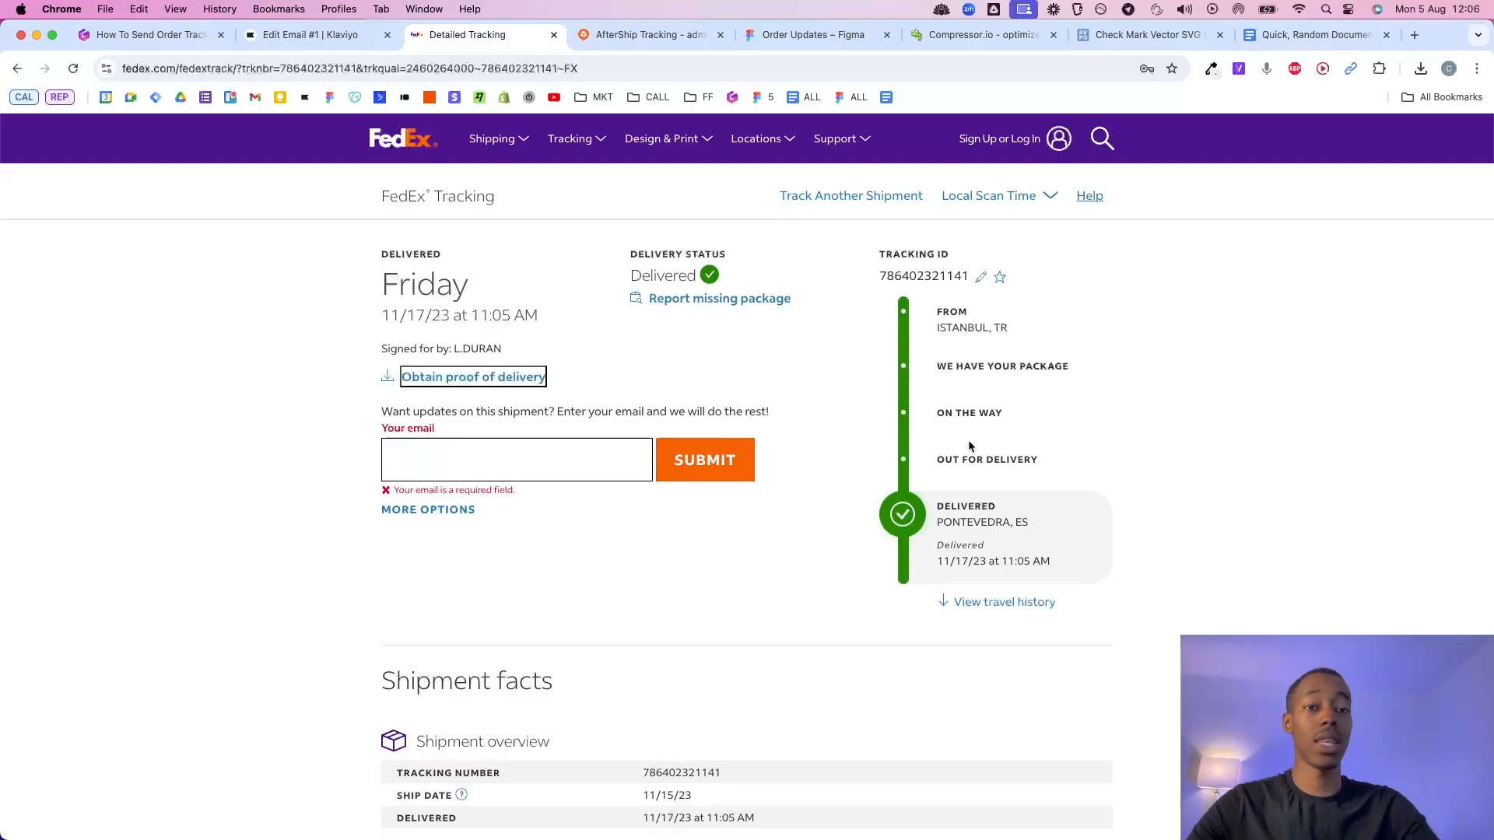
{"action": "left_click", "coordinate": [312, 34]}
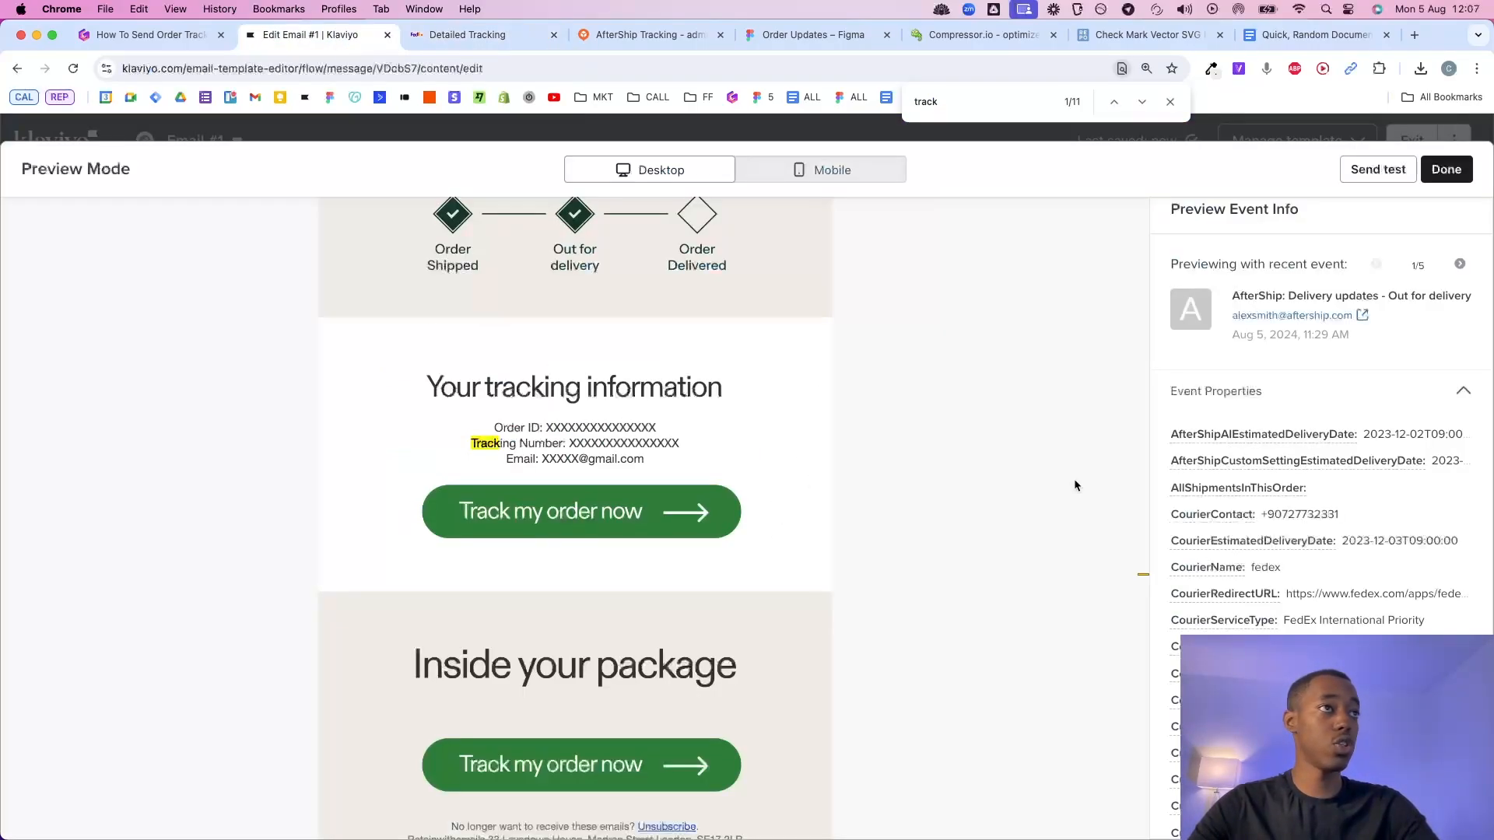
Look through the previewed event's properties and close the preview.
{"action": "scroll", "coordinate": [1311, 618], "scroll_direction": "down", "scroll_amount": 20}
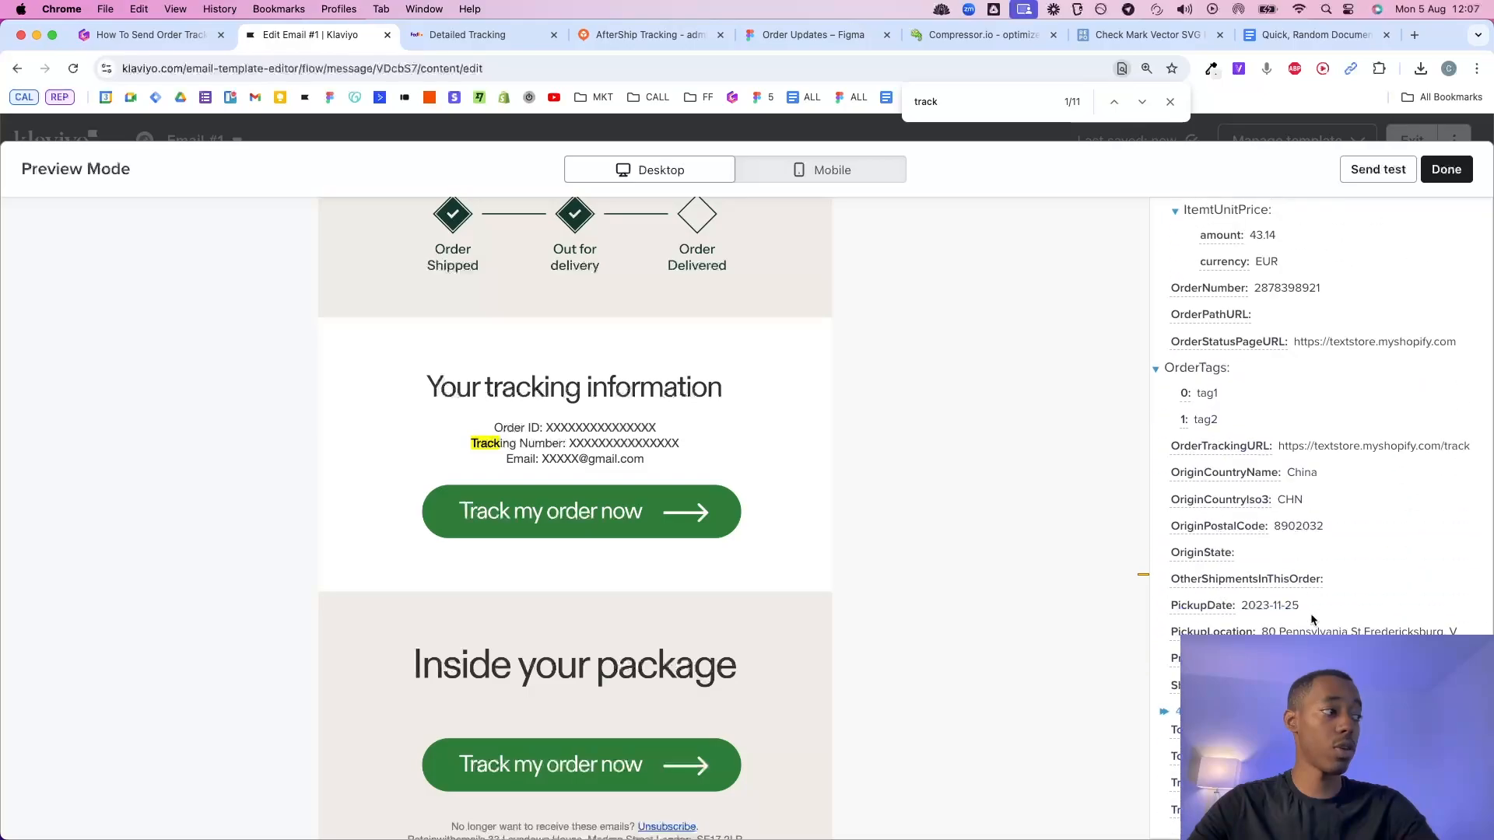
{"action": "scroll", "coordinate": [1311, 617], "scroll_direction": "up", "scroll_amount": 20}
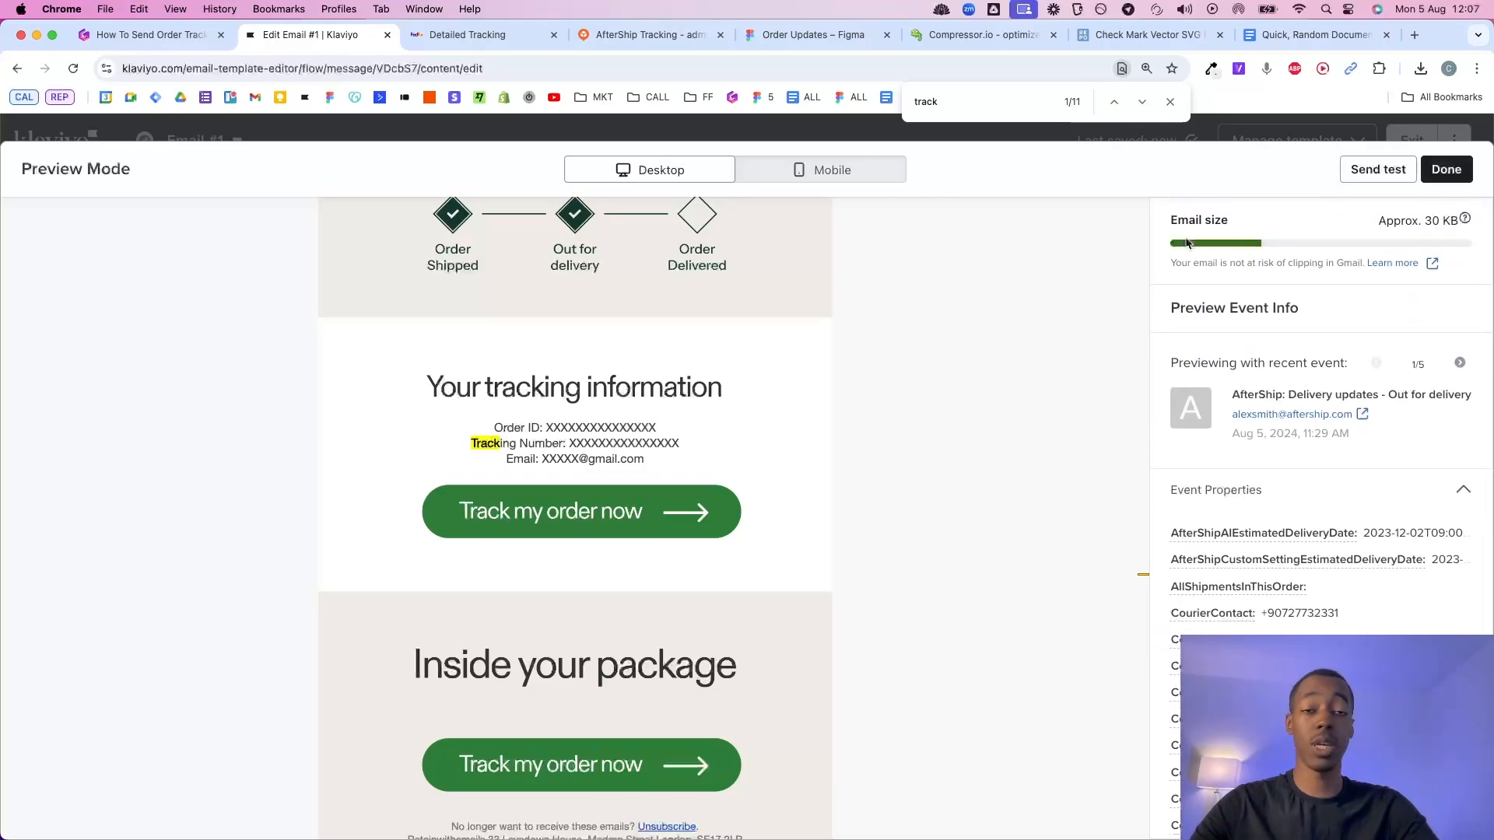
{"action": "left_click", "coordinate": [1445, 169]}
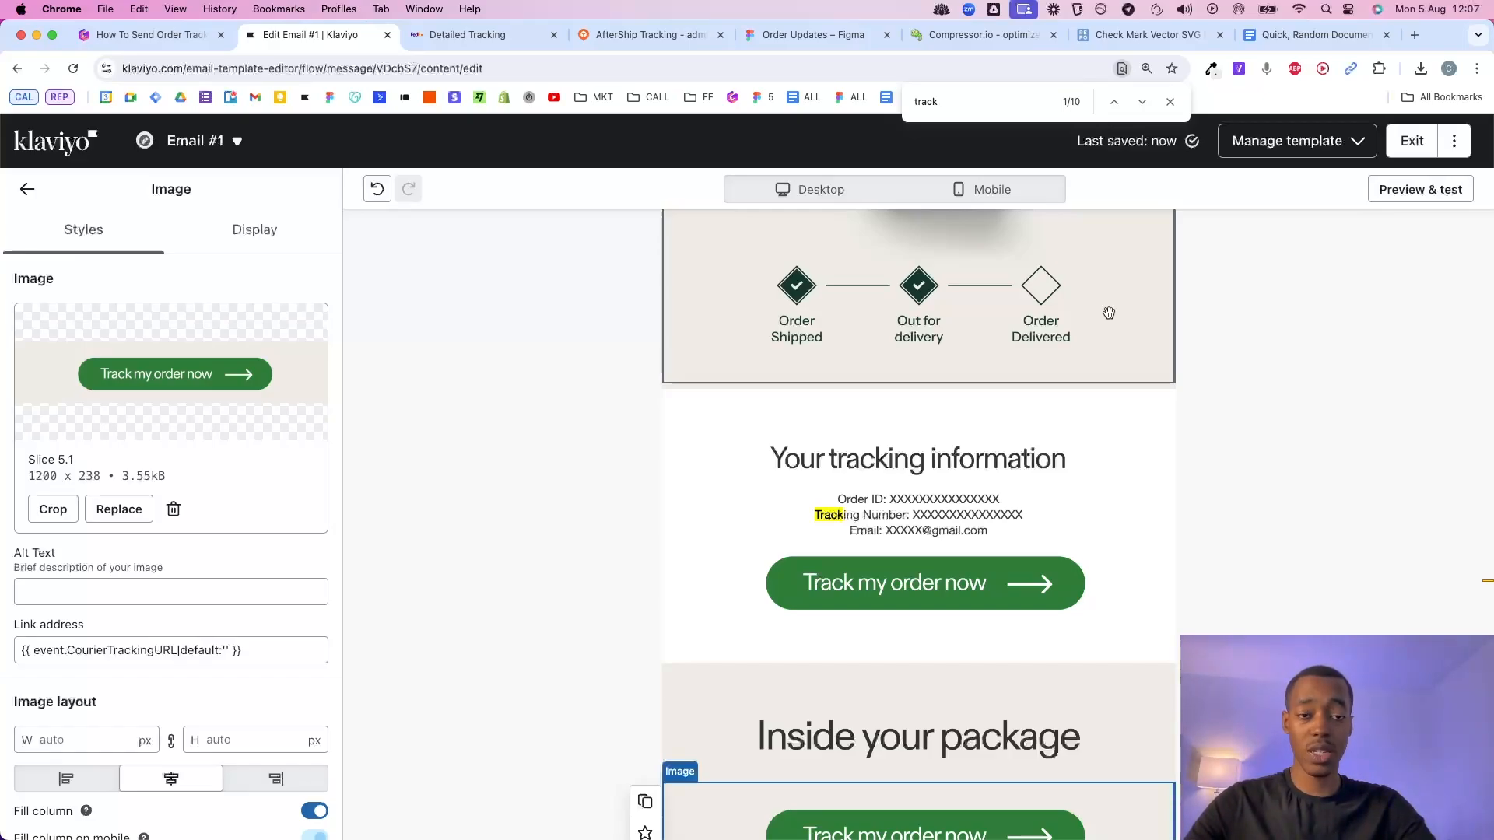
Find the customer email property among the previewed event properties, copy its variable {{ event.CustomerEmailAddress|default:'' }}, and close the preview.
{"action": "left_click", "coordinate": [1333, 313]}
{"action": "scroll", "coordinate": [1250, 527], "scroll_direction": "down", "scroll_amount": 2}
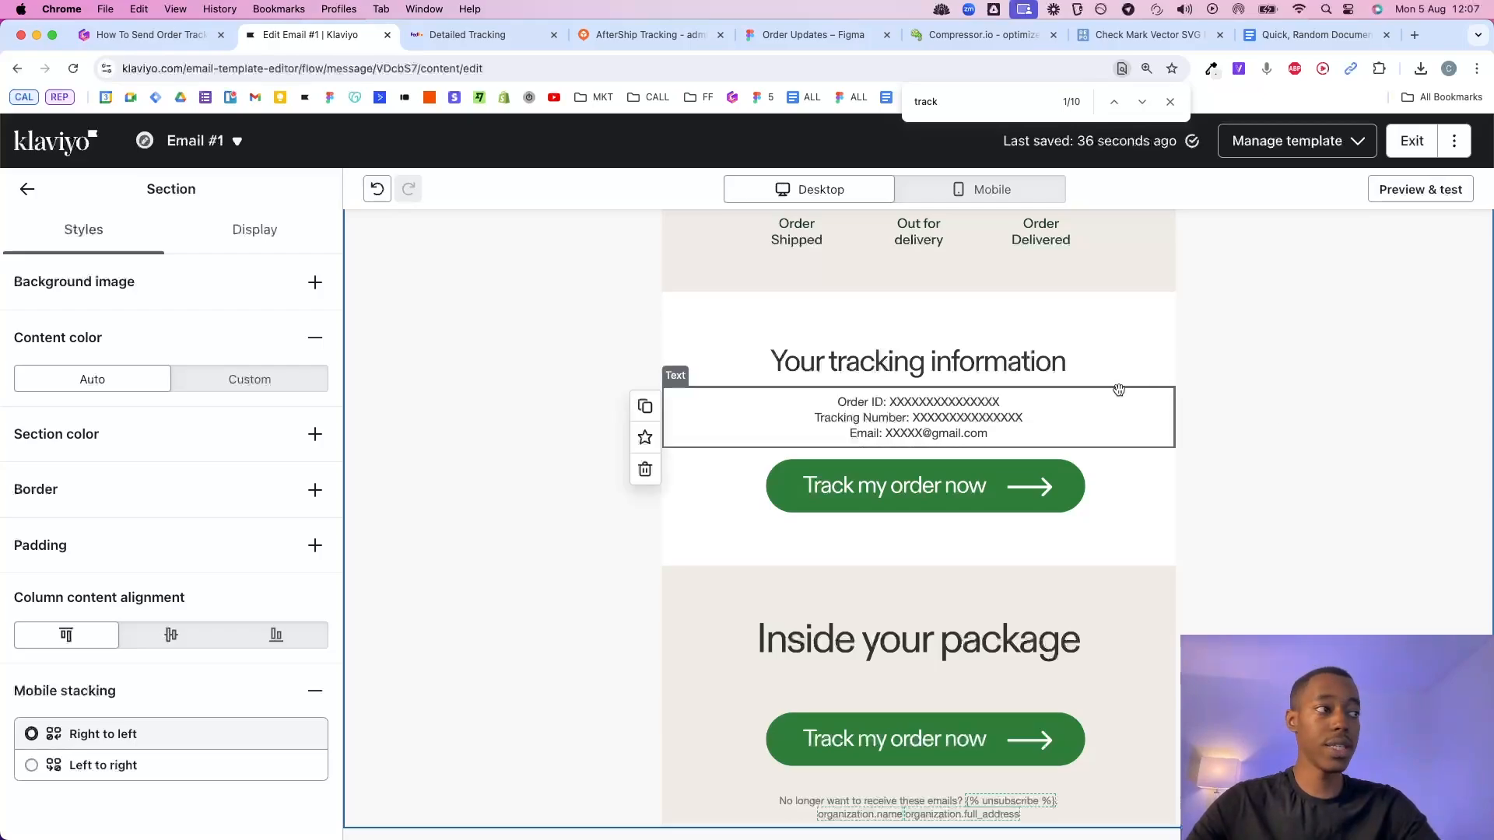
{"action": "left_click", "coordinate": [1381, 200]}
{"action": "scroll", "coordinate": [1323, 467], "scroll_direction": "down", "scroll_amount": 1}
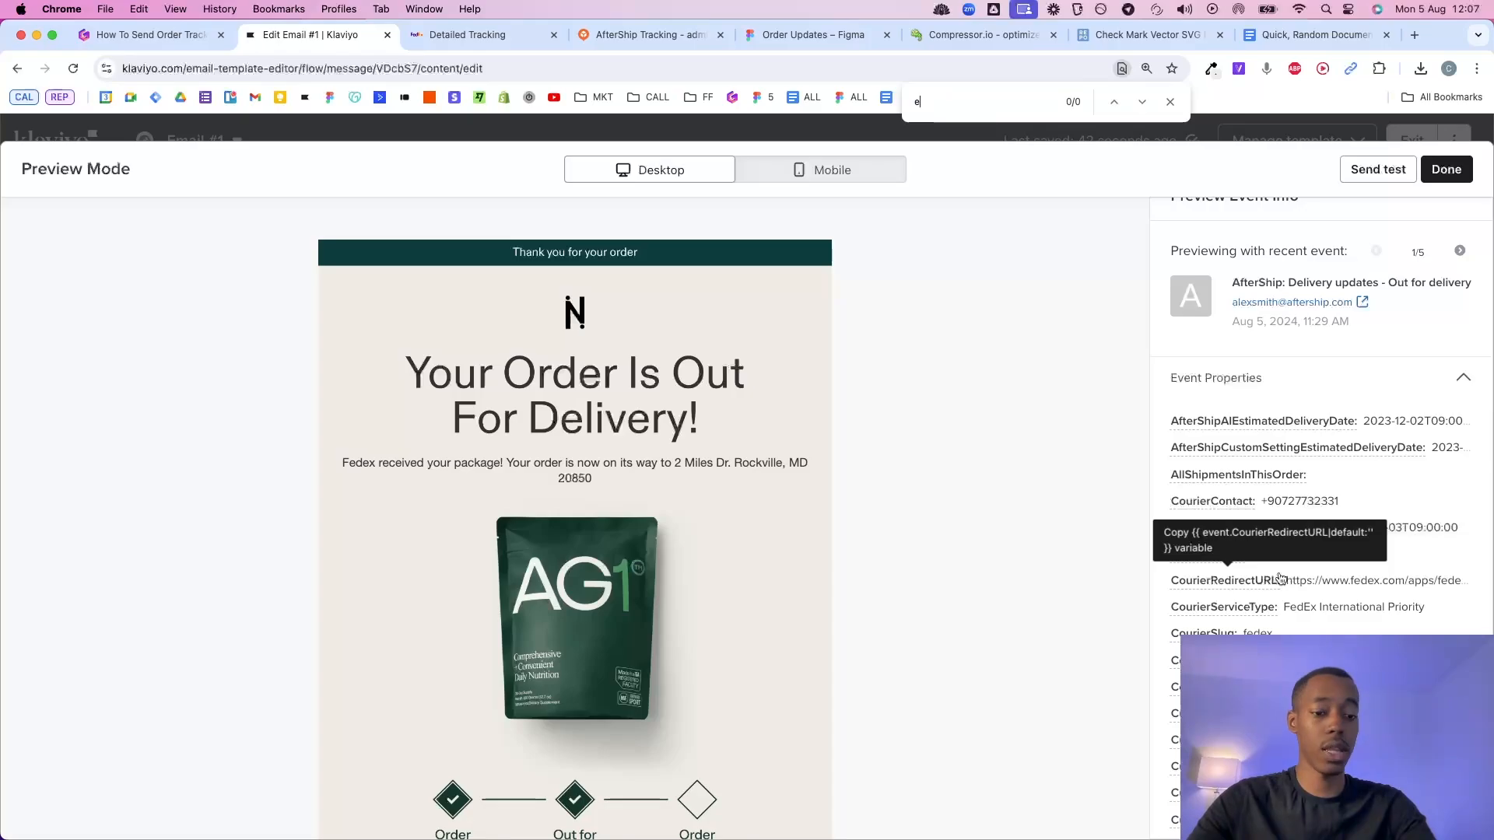
{"action": "type", "text": "mail"}
{"action": "scroll", "coordinate": [1260, 599], "scroll_direction": "down", "scroll_amount": 3}
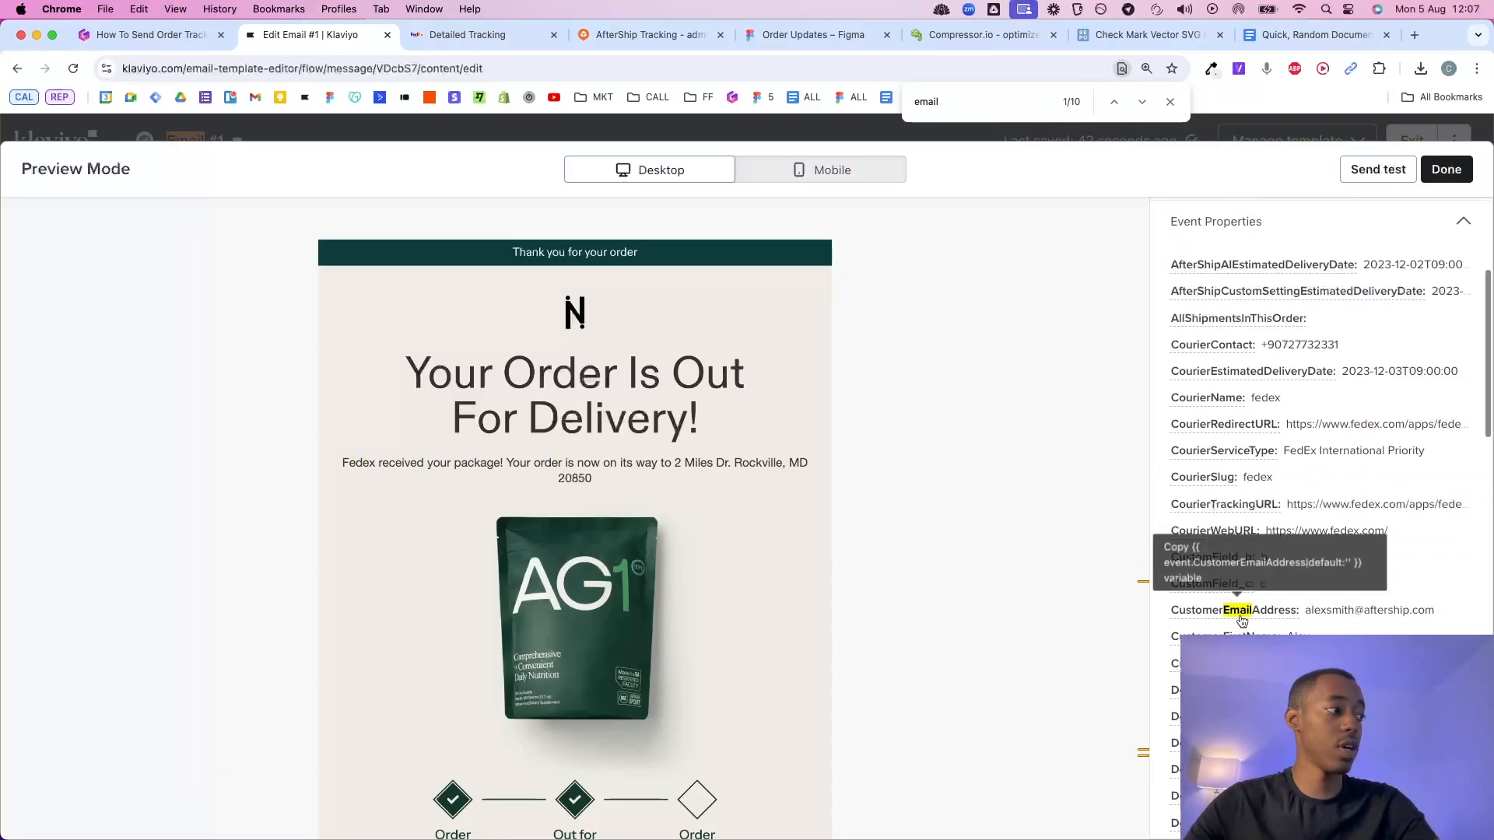
{"action": "left_click", "coordinate": [1241, 620]}
{"action": "left_click", "coordinate": [1447, 169]}
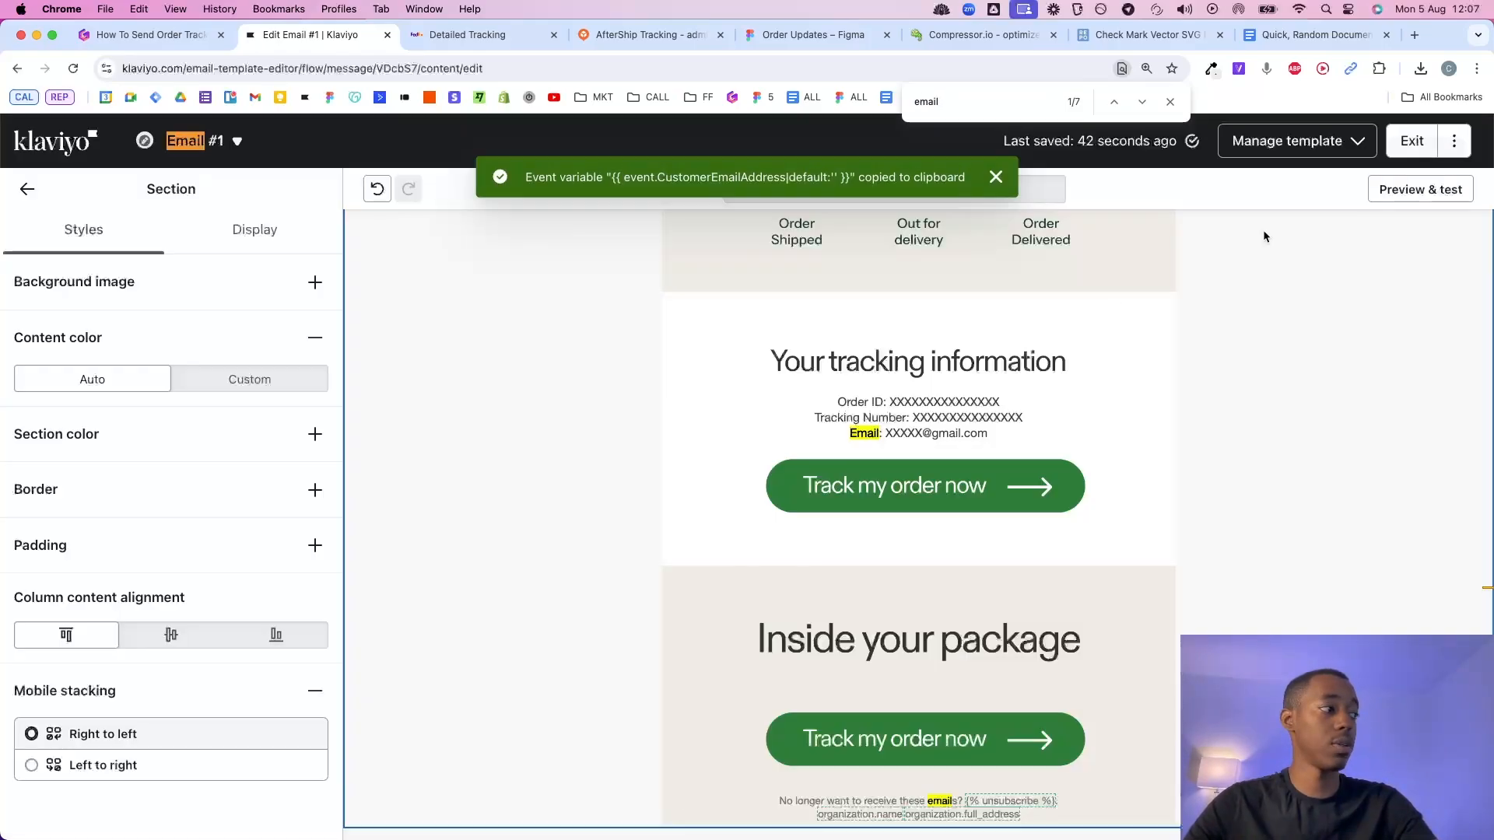
Replace the placeholder email in the tracking information text with {{ event.CustomerEmailAddress|default:'' }}, pasted as text only.
{"action": "left_click", "coordinate": [910, 433]}
{"action": "left_click_drag", "start_coordinate": [885, 433], "coordinate": [1027, 428]}
{"action": "key", "text": "super+v"}
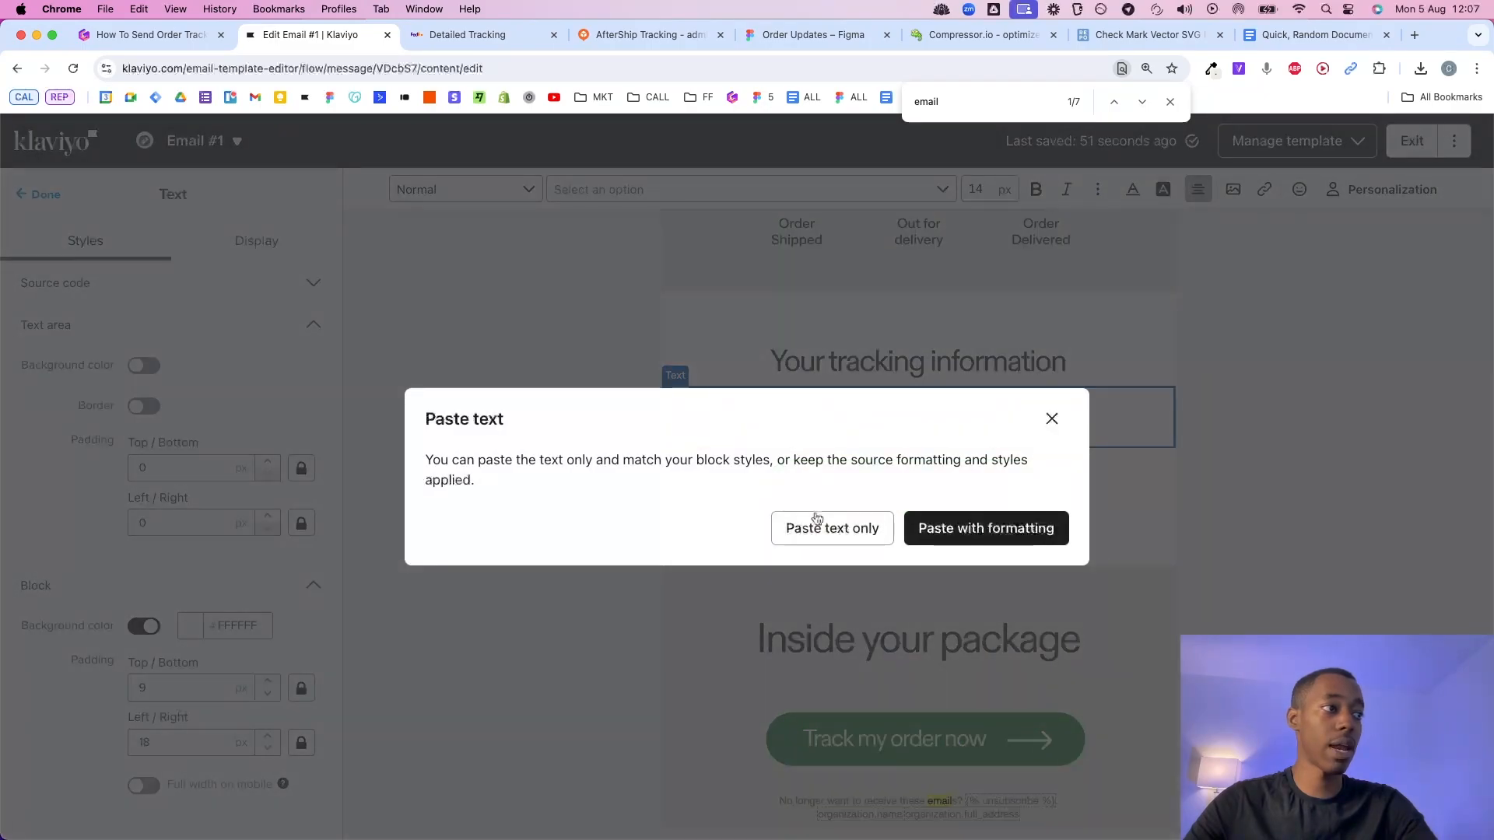
{"action": "left_click", "coordinate": [831, 528]}
Replace the placeholder tracking number with the variable {{ event.TrackingNumber|default:'' }}, found by searching the previewed event properties for "tracking".
{"action": "double_click", "coordinate": [968, 418]}
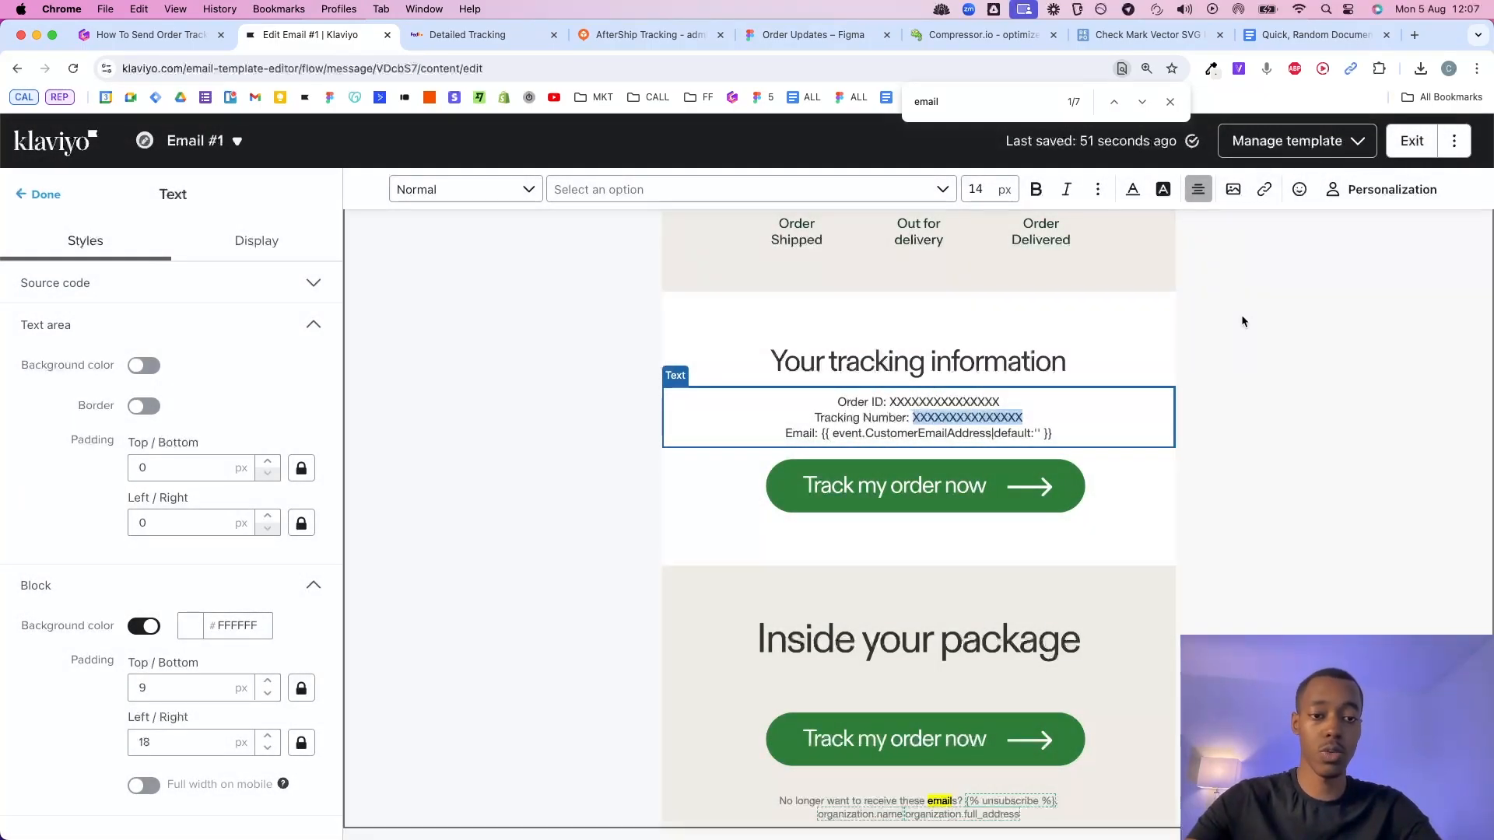
{"action": "left_click", "coordinate": [1324, 293]}
{"action": "left_click", "coordinate": [1429, 190]}
{"action": "double_click", "coordinate": [1013, 102]}
{"action": "type", "text": "tracking"}
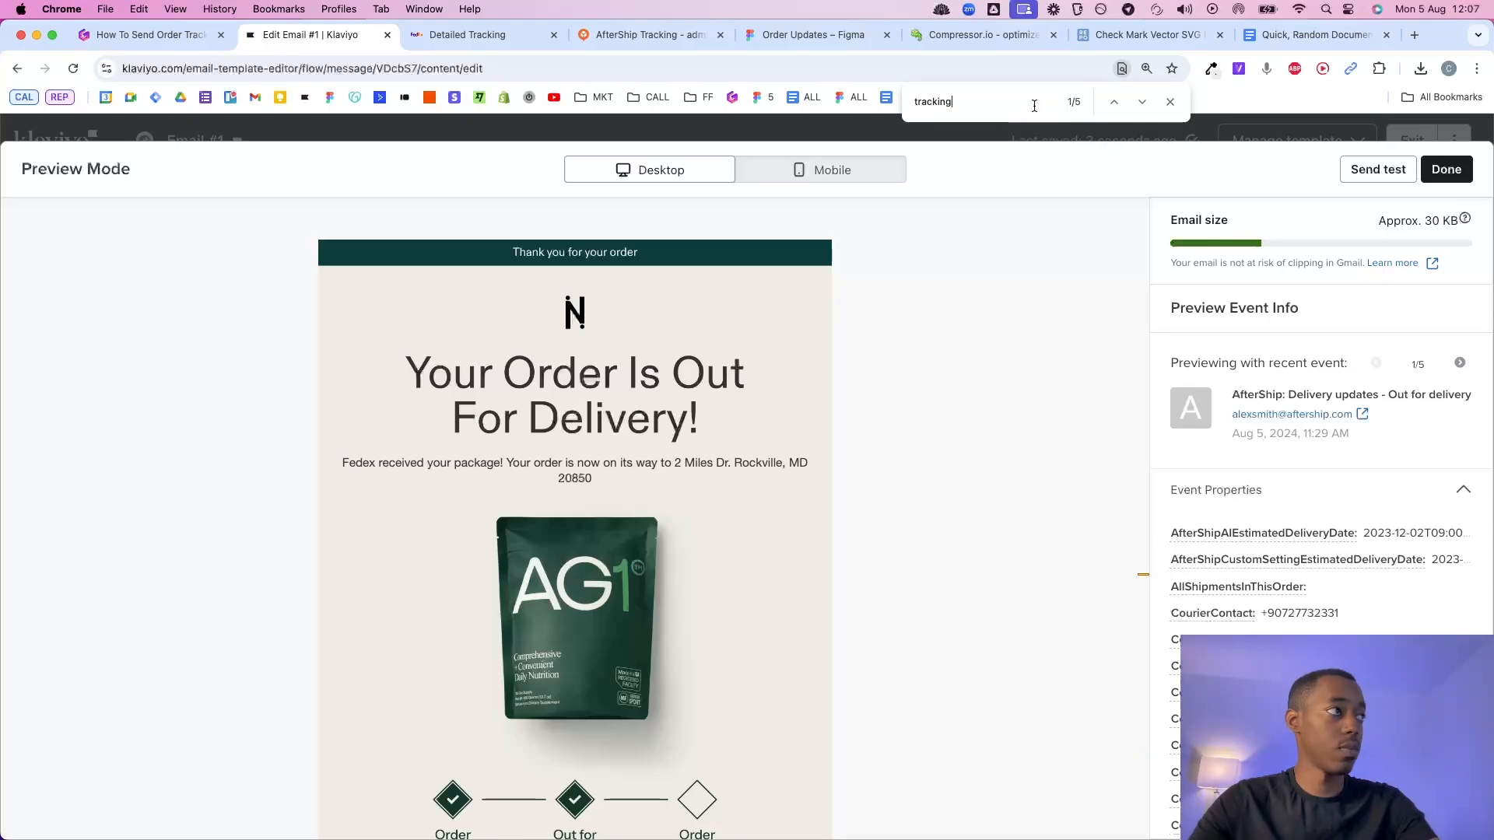
{"action": "left_click", "coordinate": [1139, 101]}
{"action": "left_click", "coordinate": [1140, 100]}
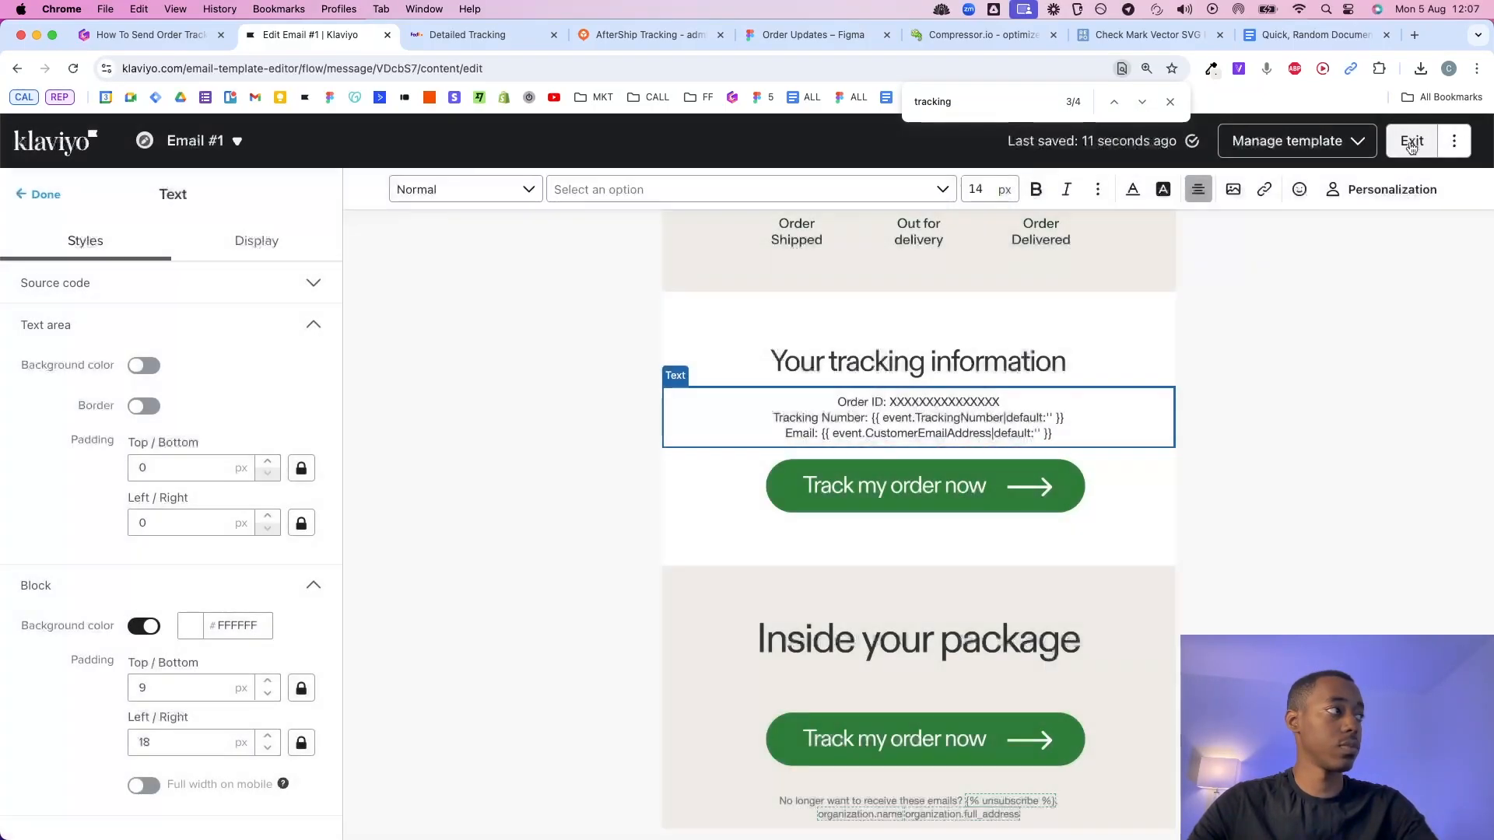
Replace the placeholder order ID with the variable {{ event.OrderID|default:'' }}, found by searching the previewed event properties for "ID".
{"action": "key", "text": "super+f"}
{"action": "type", "text": "order ID"}
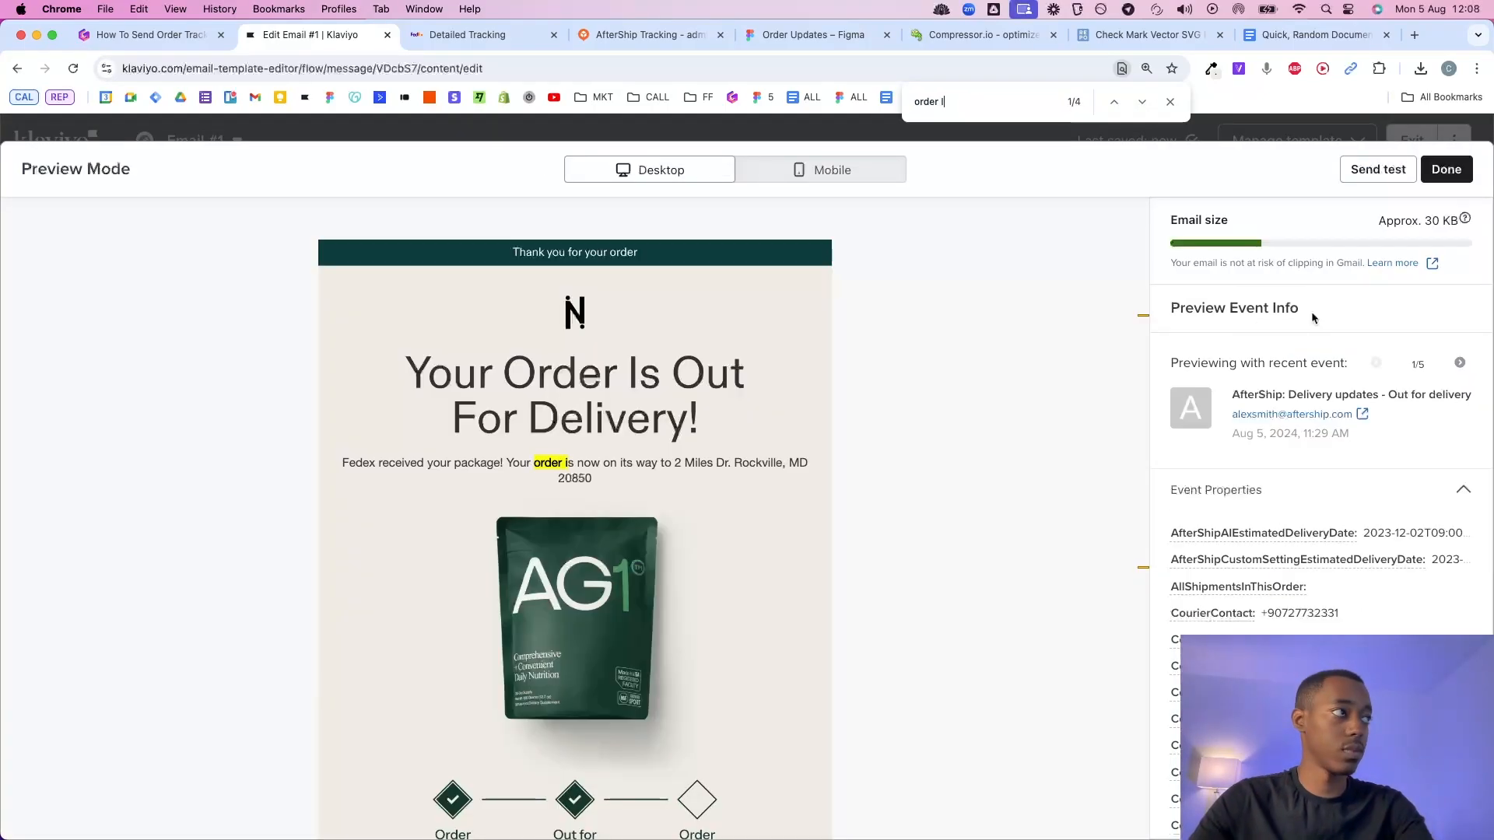
{"action": "left_click", "coordinate": [1140, 102]}
{"action": "left_click", "coordinate": [1140, 102]}
{"action": "left_click", "coordinate": [1140, 101]}
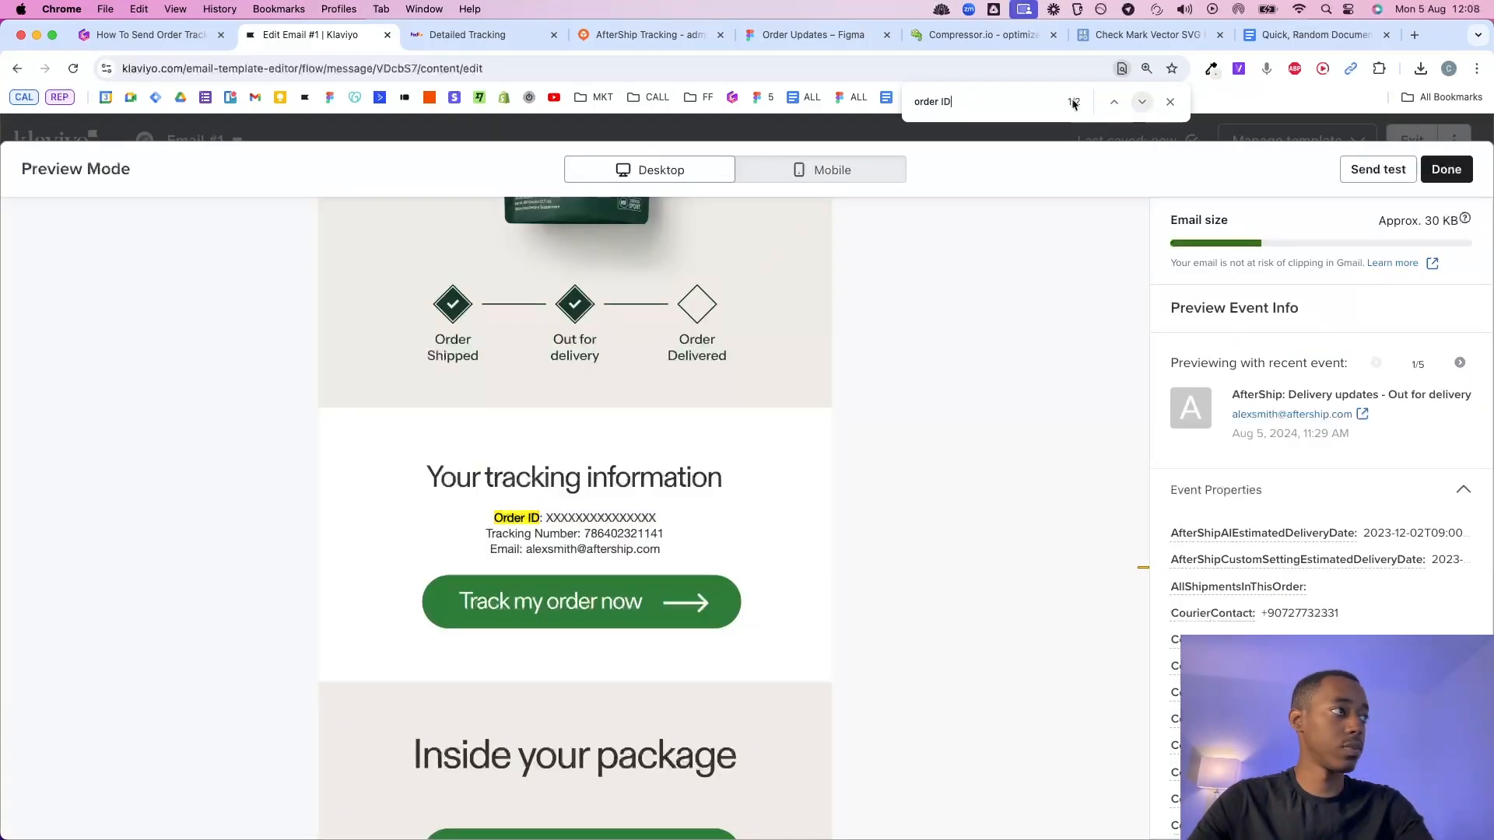
{"action": "left_click_drag", "start_coordinate": [946, 102], "coordinate": [854, 101]}
{"action": "type", "text": "=="}
{"action": "key", "text": "BackSpace"}
{"action": "key", "text": "BackSpace"}
{"action": "key", "text": "Return"}
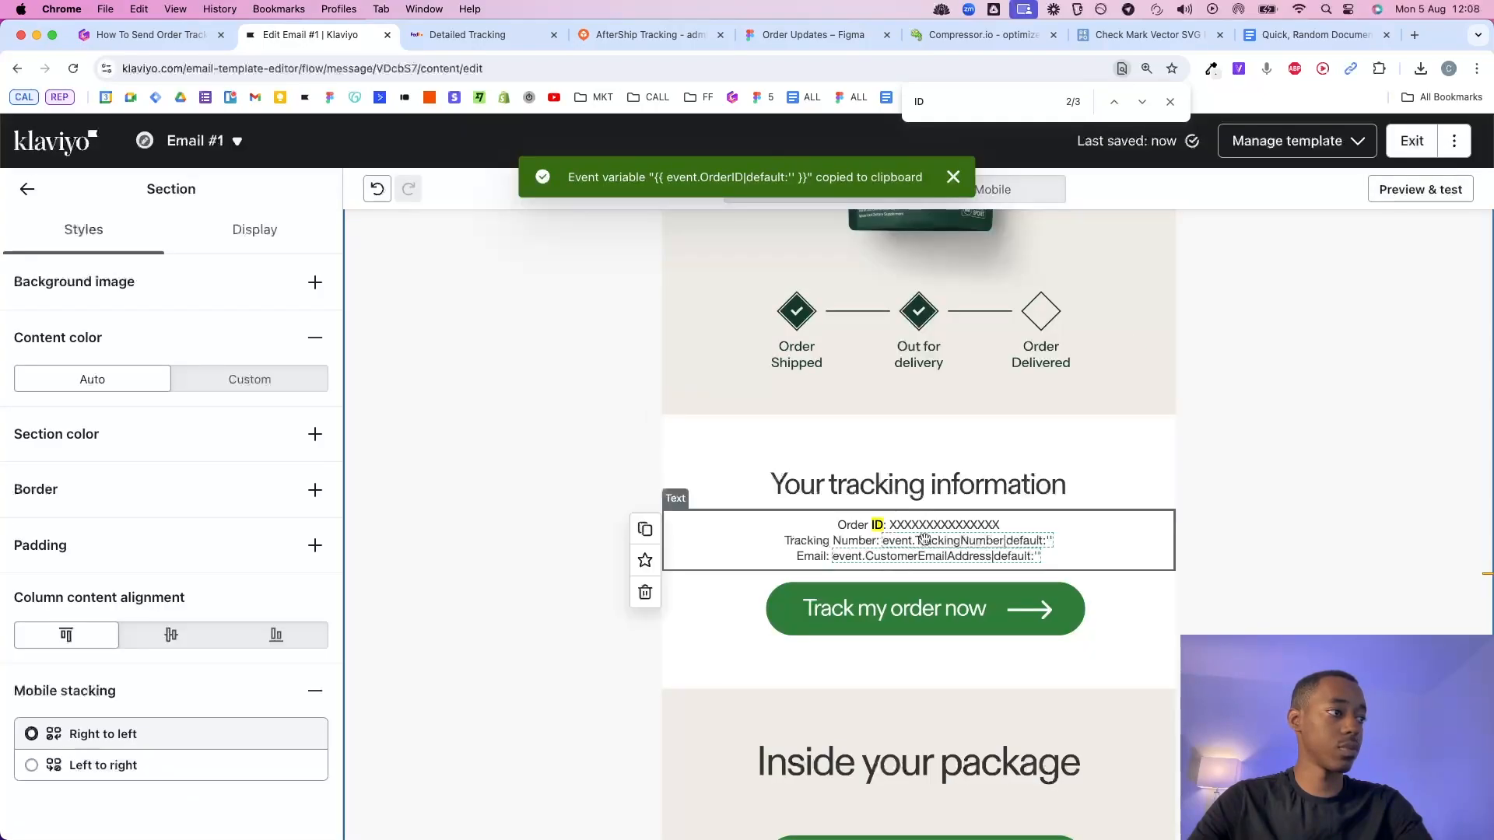
{"action": "left_click", "coordinate": [857, 517]}
{"action": "key", "text": "super+v"}
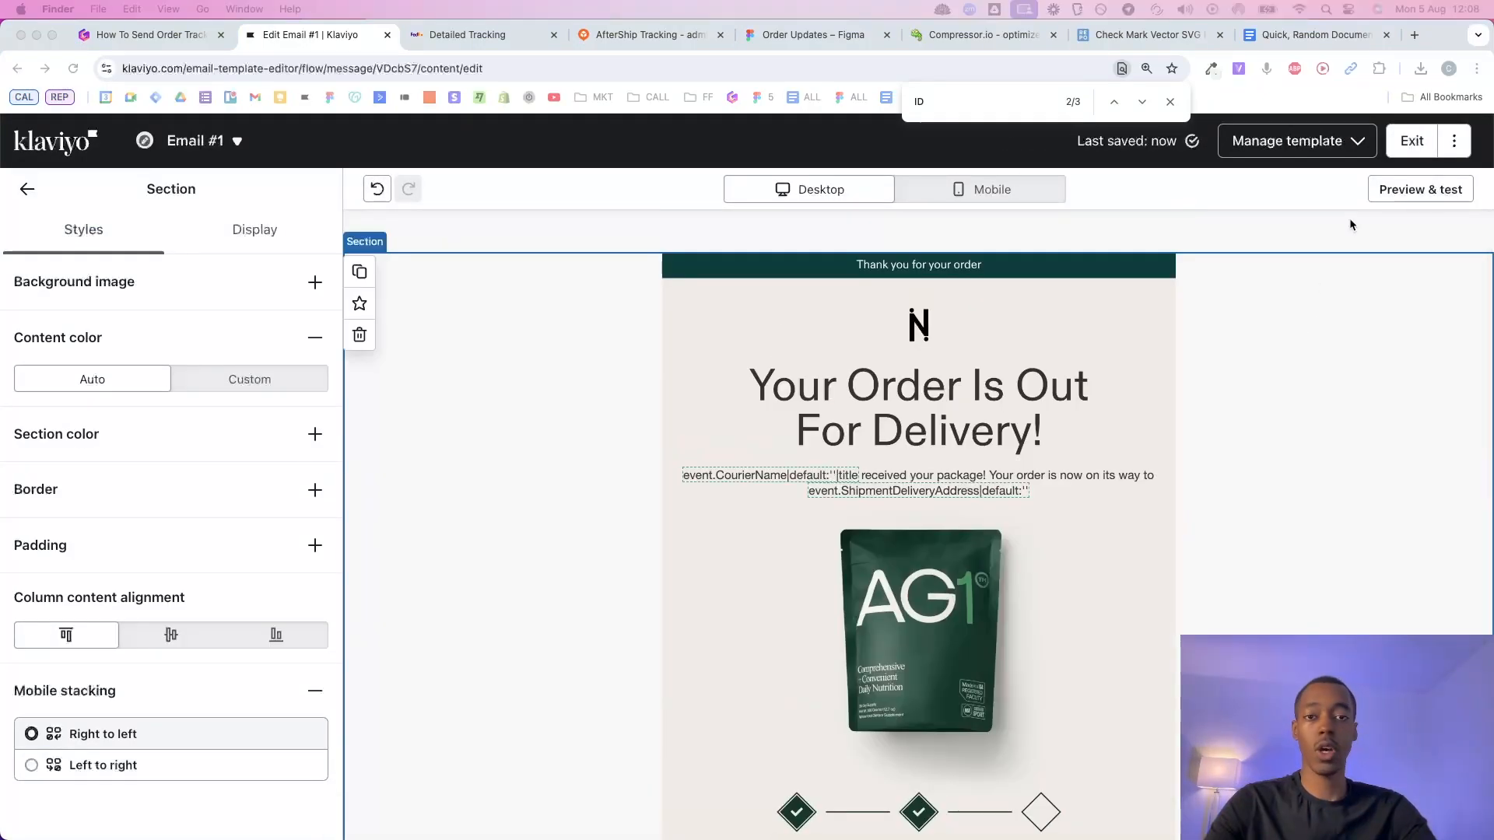
Preview the email to check how the delivery message wraps, and close the preview.
{"action": "left_click", "coordinate": [1434, 190]}
{"action": "left_click", "coordinate": [1408, 194]}
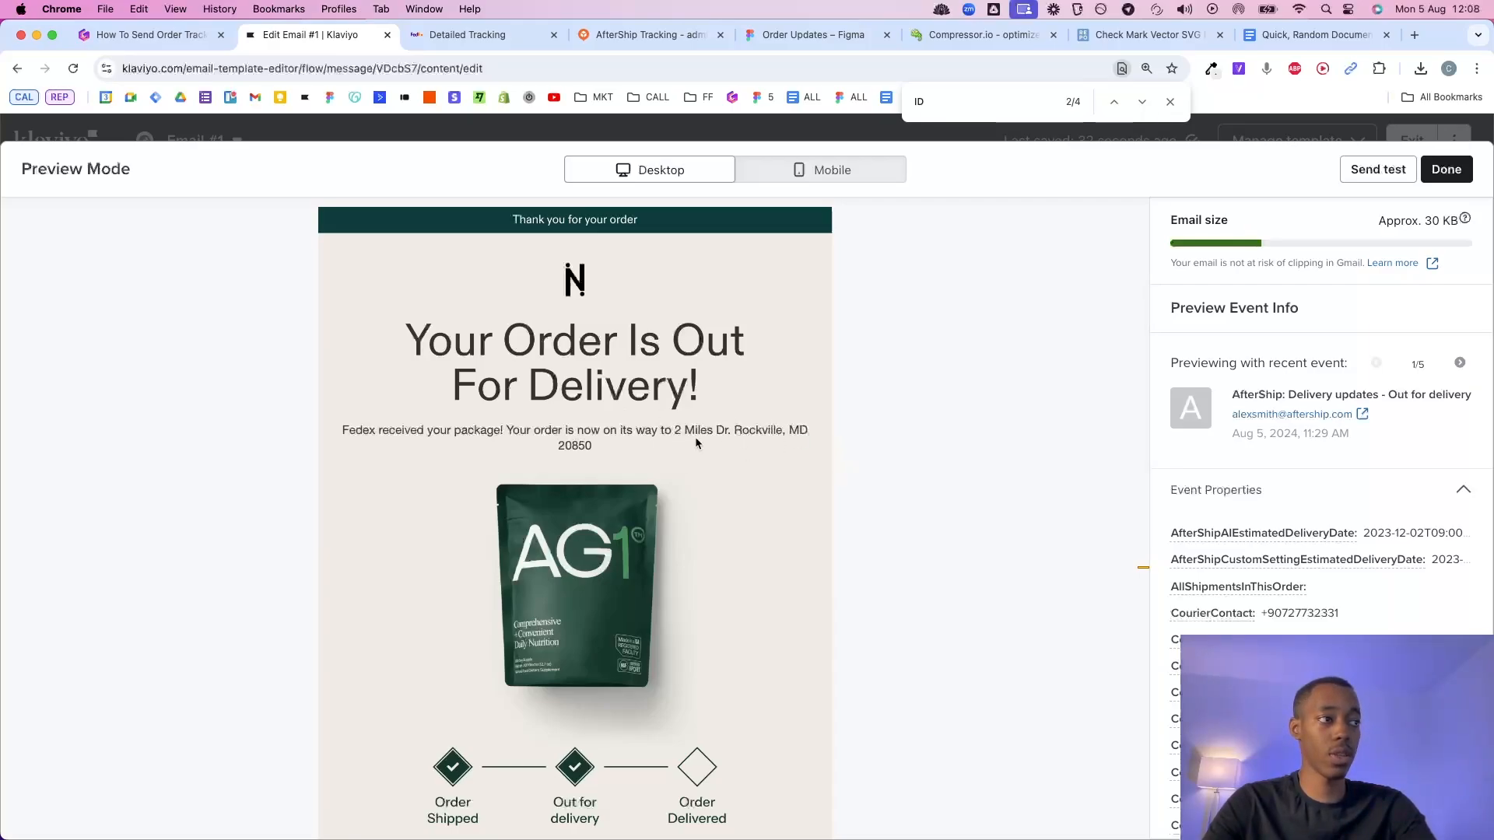
{"action": "left_click", "coordinate": [1441, 177]}
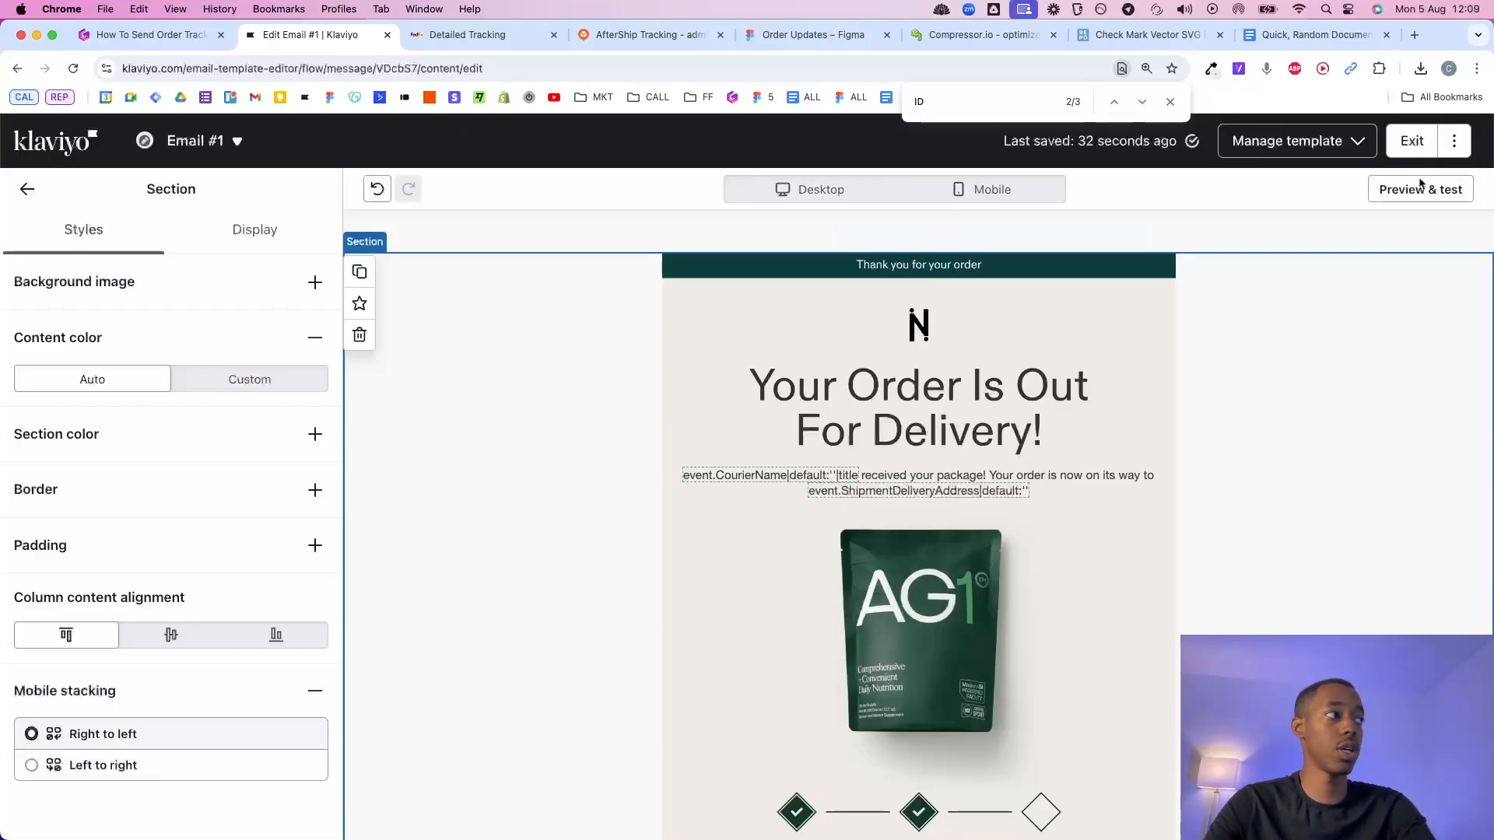
Set the left/right block padding of the delivery message text under the main heading to 30 px.
{"action": "left_click", "coordinate": [933, 488]}
{"action": "double_click", "coordinate": [178, 739]}
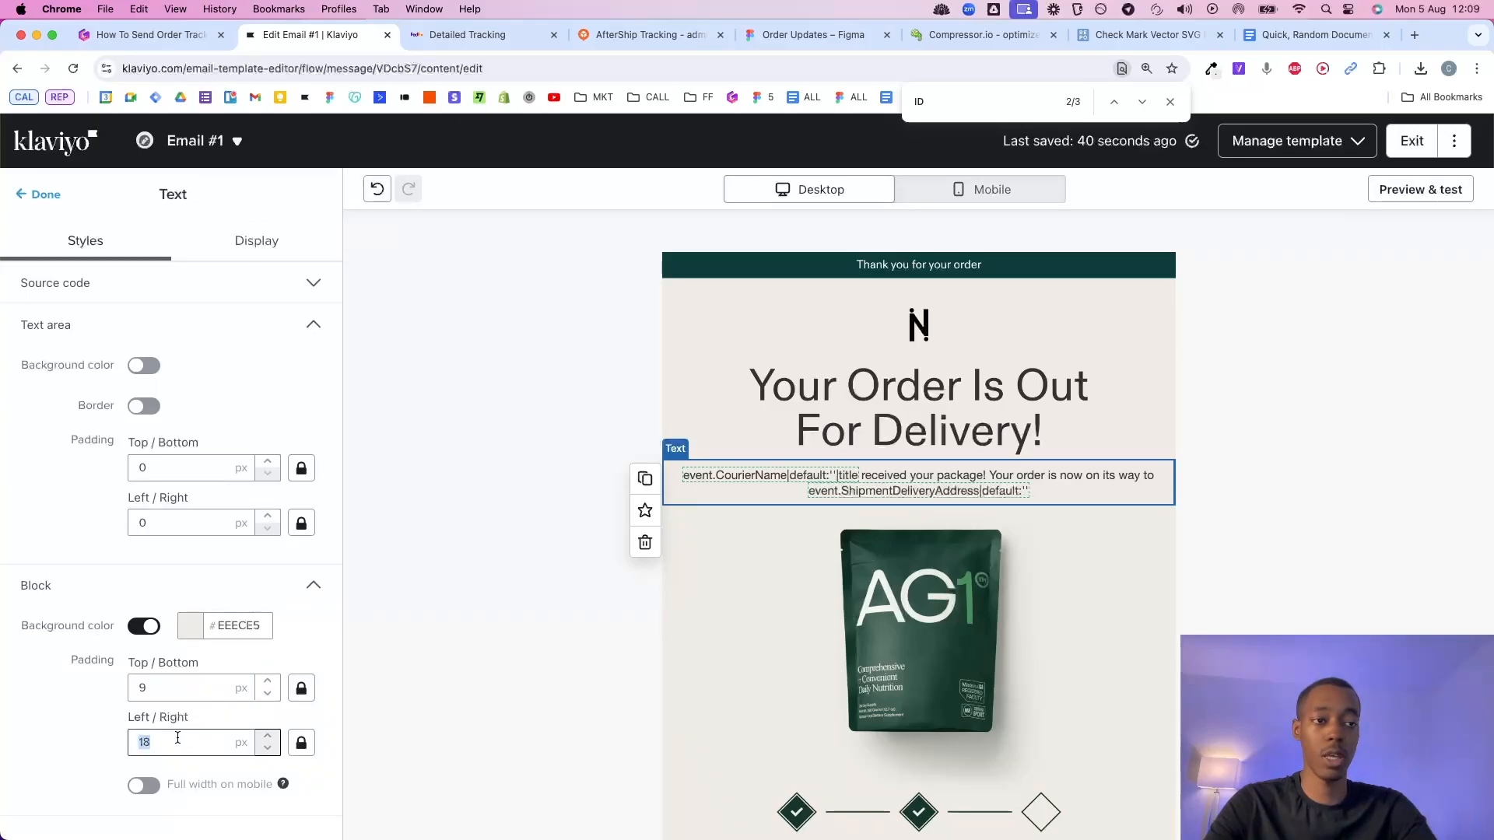
{"action": "left_click", "coordinate": [60, 725]}
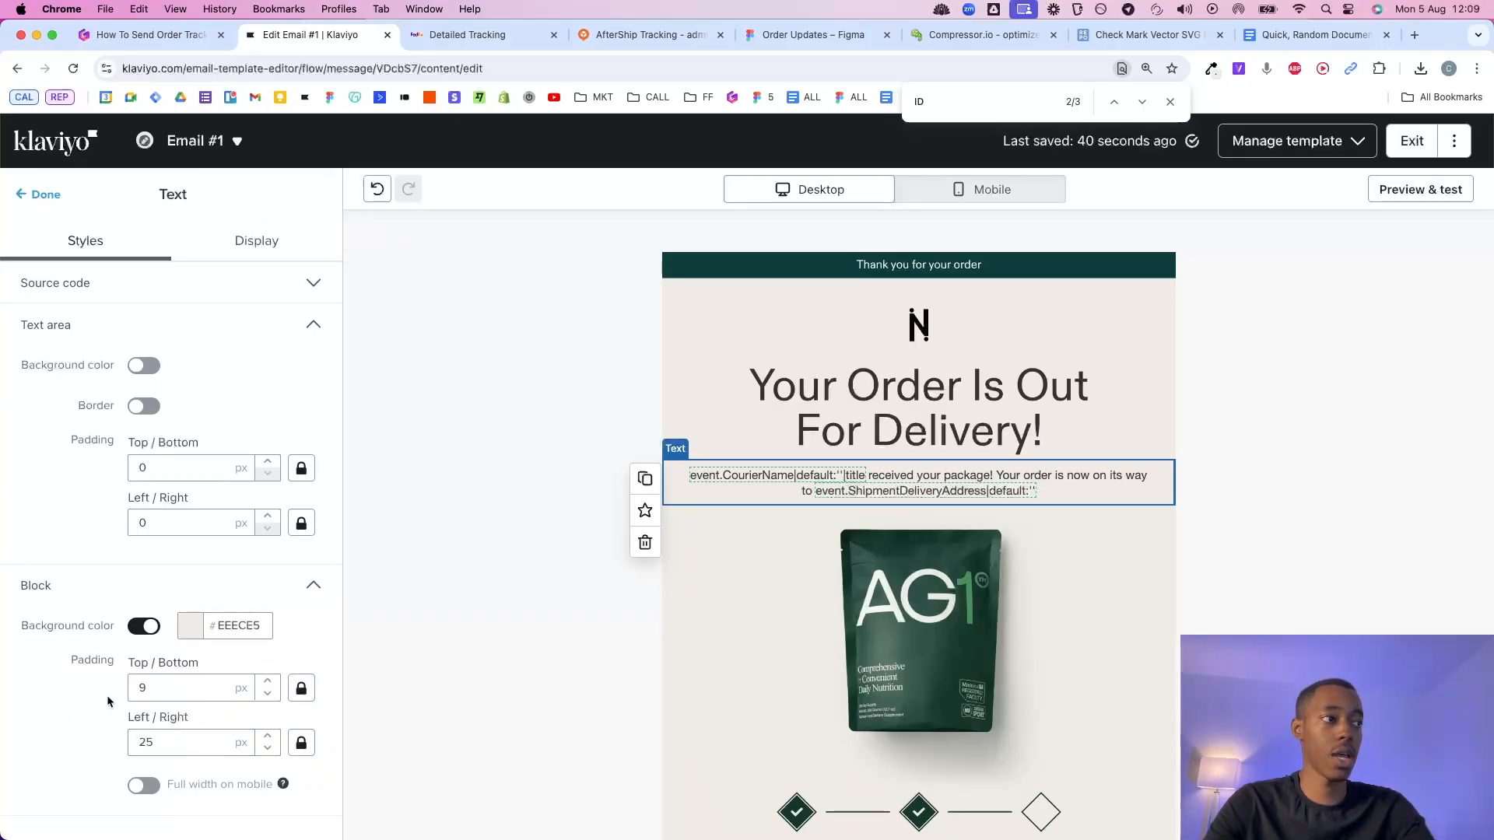
{"action": "left_click_drag", "start_coordinate": [157, 741], "coordinate": [116, 770]}
{"action": "type", "text": "45"}
{"action": "left_click", "coordinate": [105, 739]}
{"action": "left_click", "coordinate": [155, 737]}
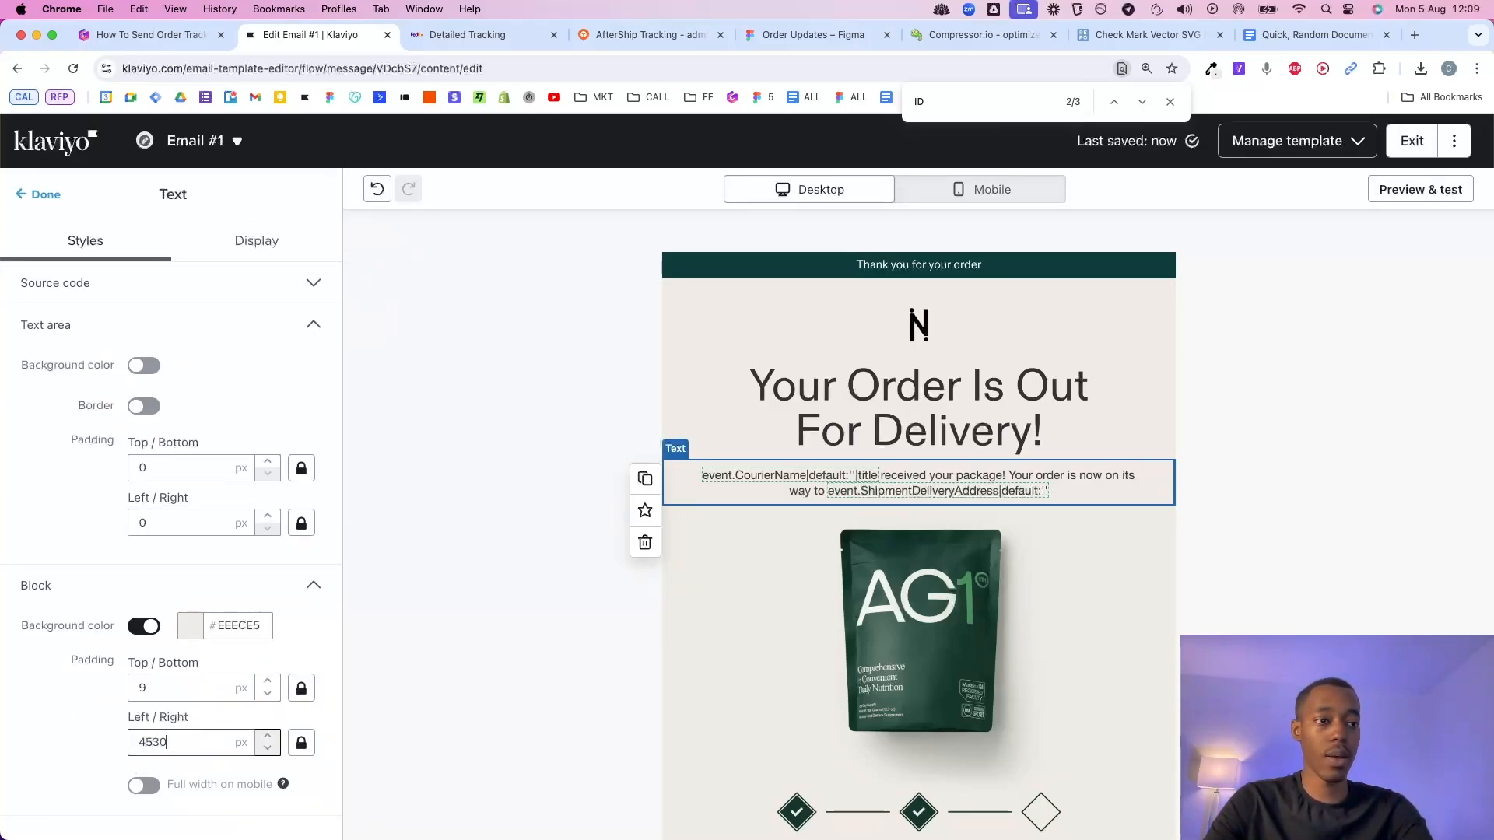
{"action": "left_click", "coordinate": [55, 762]}
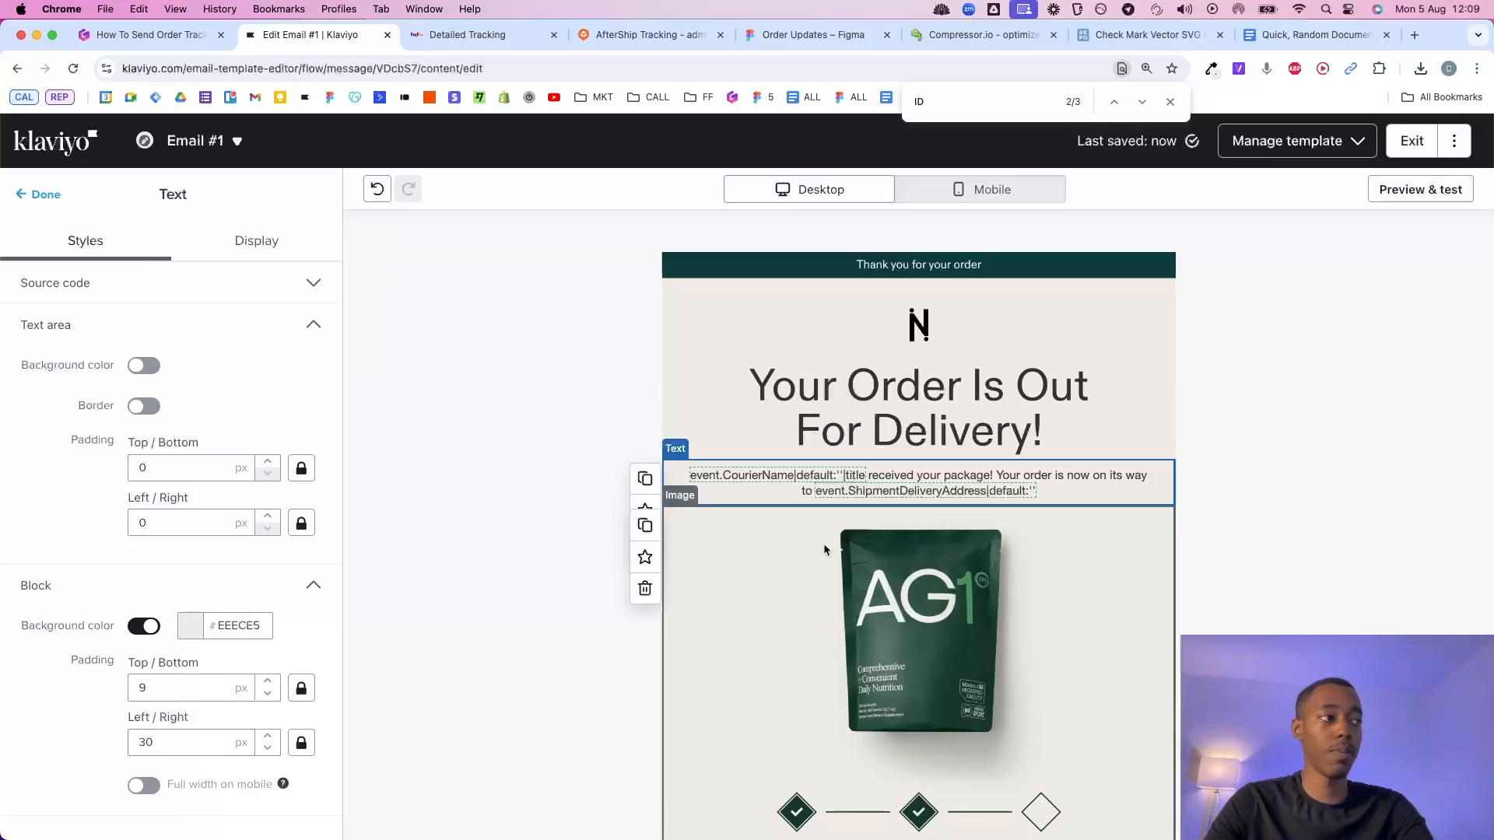
{"action": "left_click", "coordinate": [1396, 340]}
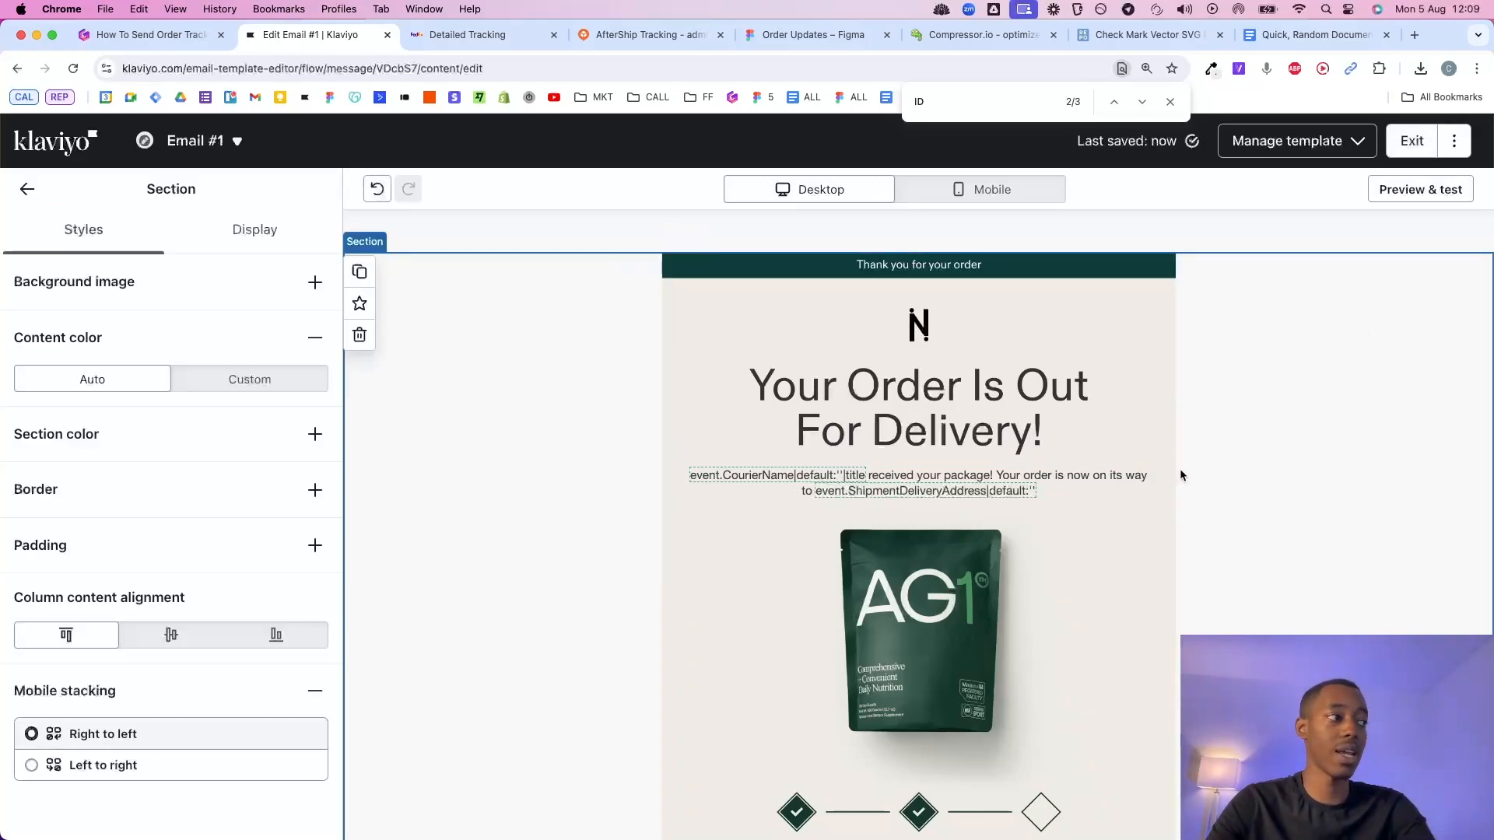
Set the font size of the email's Normal text style to 17 px.
{"action": "scroll", "coordinate": [1179, 470], "scroll_direction": "down", "scroll_amount": 5}
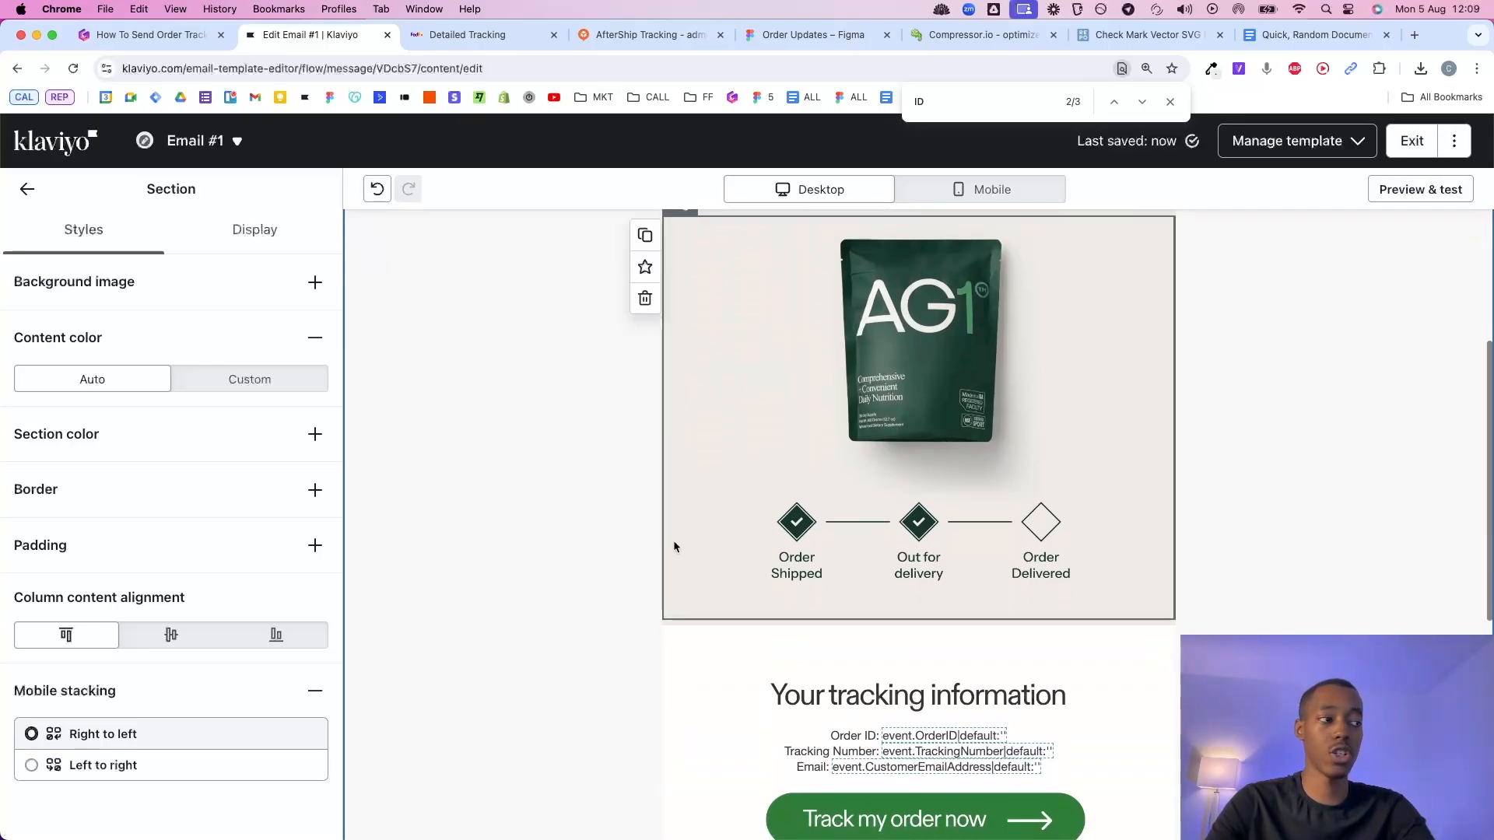
{"action": "scroll", "coordinate": [908, 578], "scroll_direction": "down", "scroll_amount": 5}
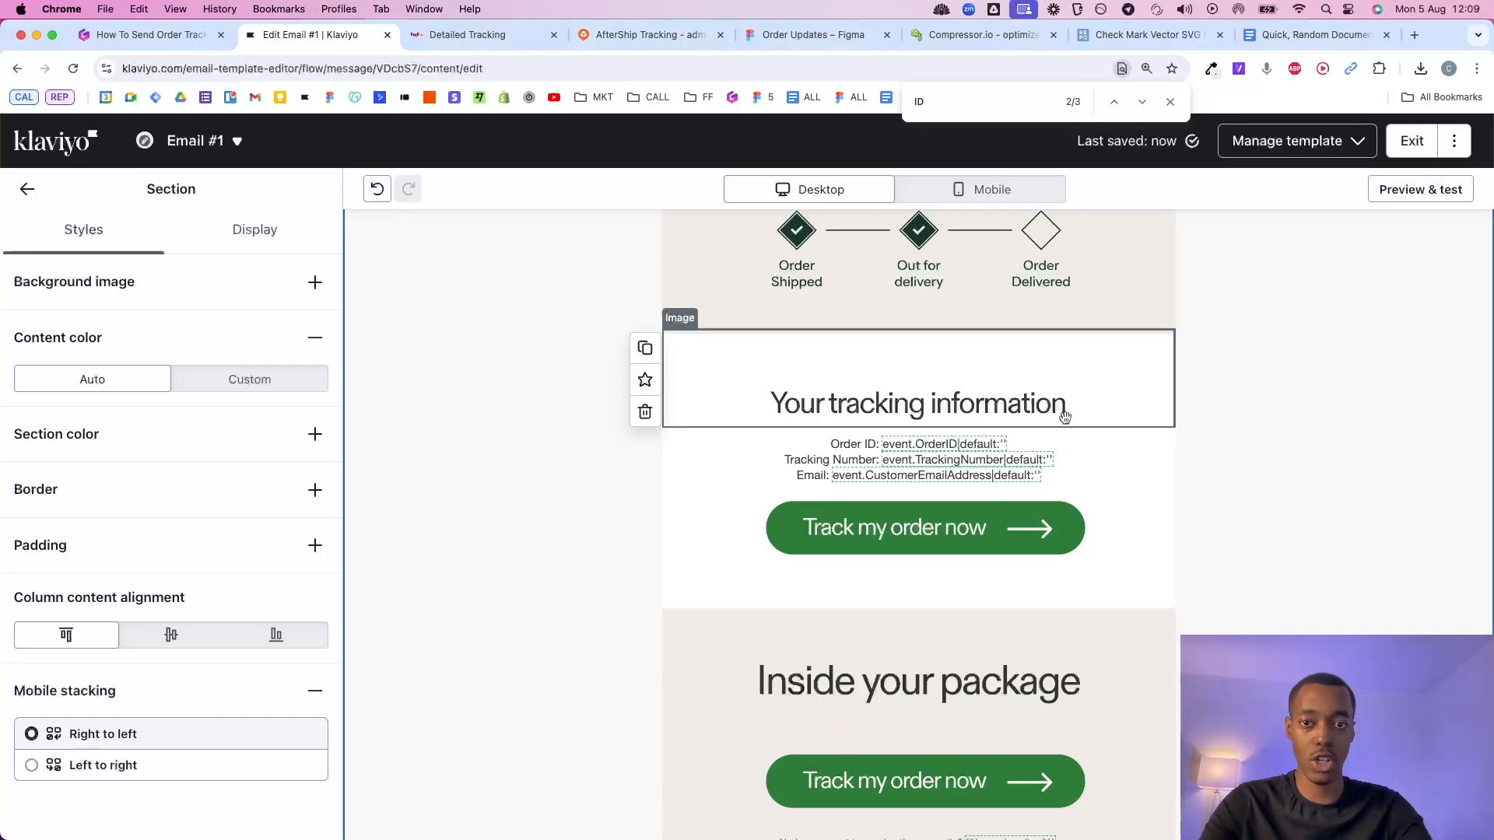
{"action": "scroll", "coordinate": [1089, 451], "scroll_direction": "up", "scroll_amount": 5}
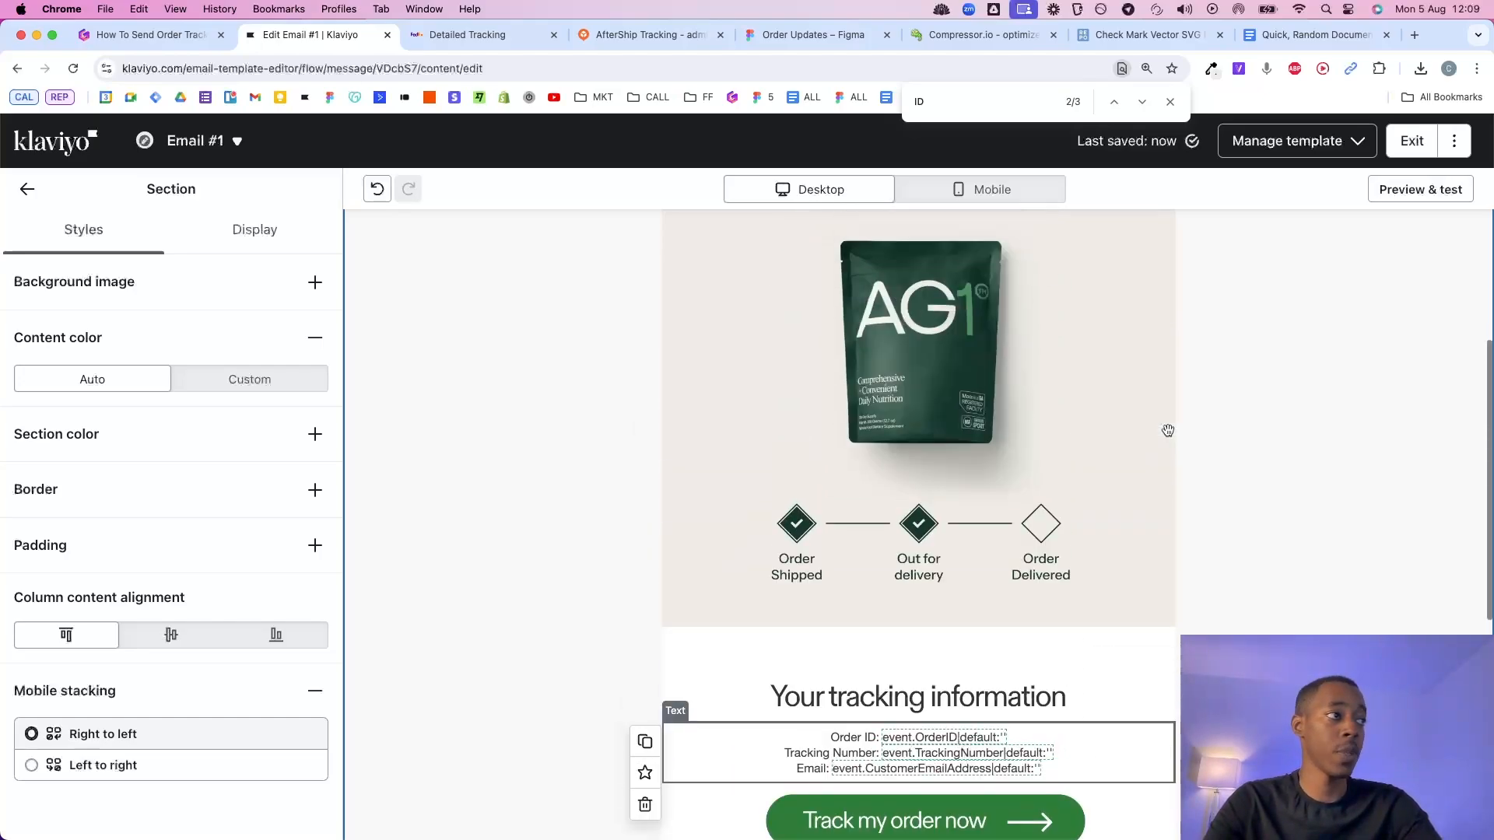
{"action": "left_click", "coordinate": [975, 294]}
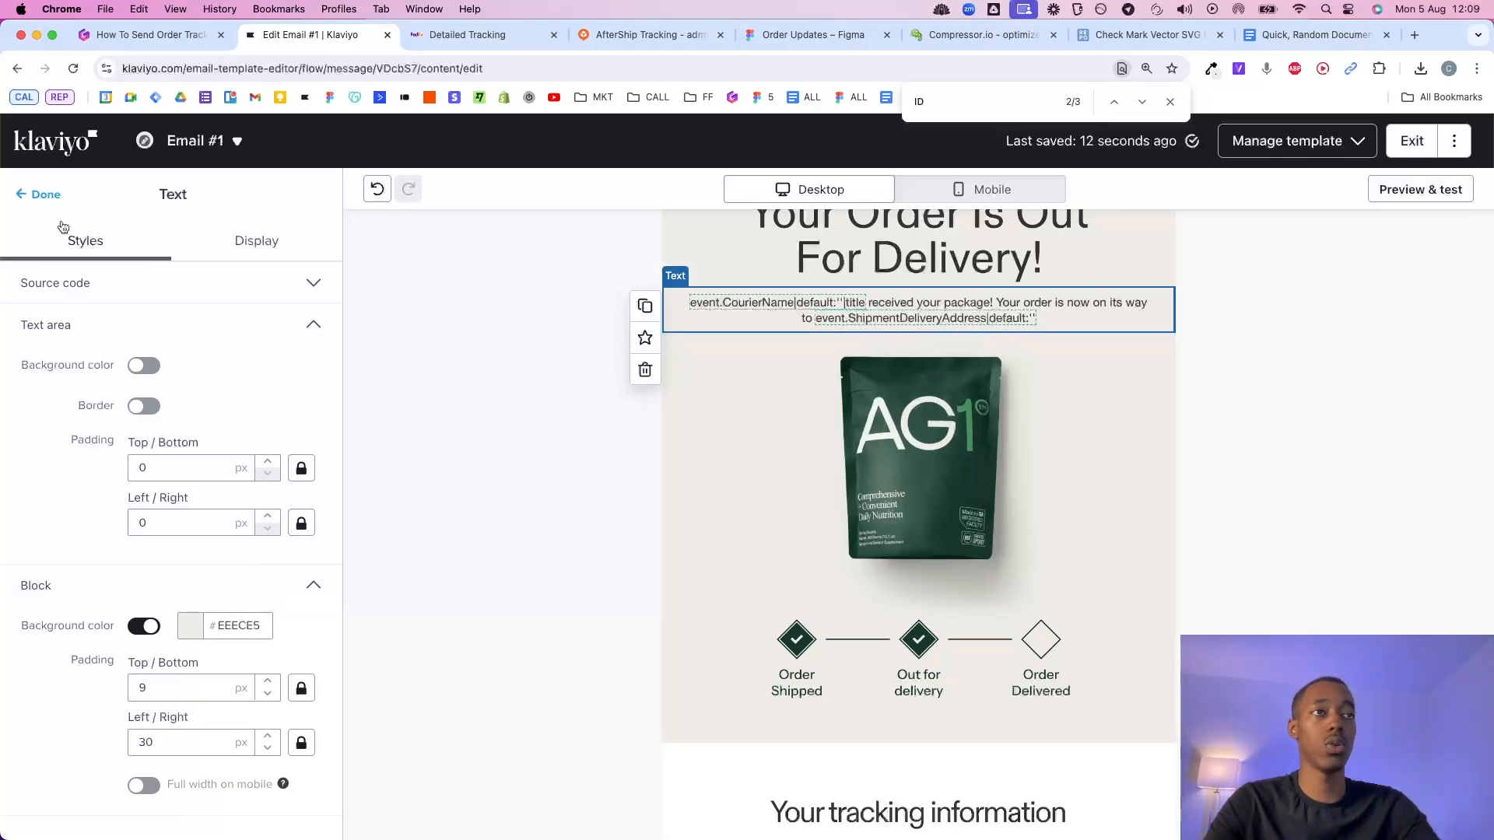
{"action": "left_click", "coordinate": [37, 194]}
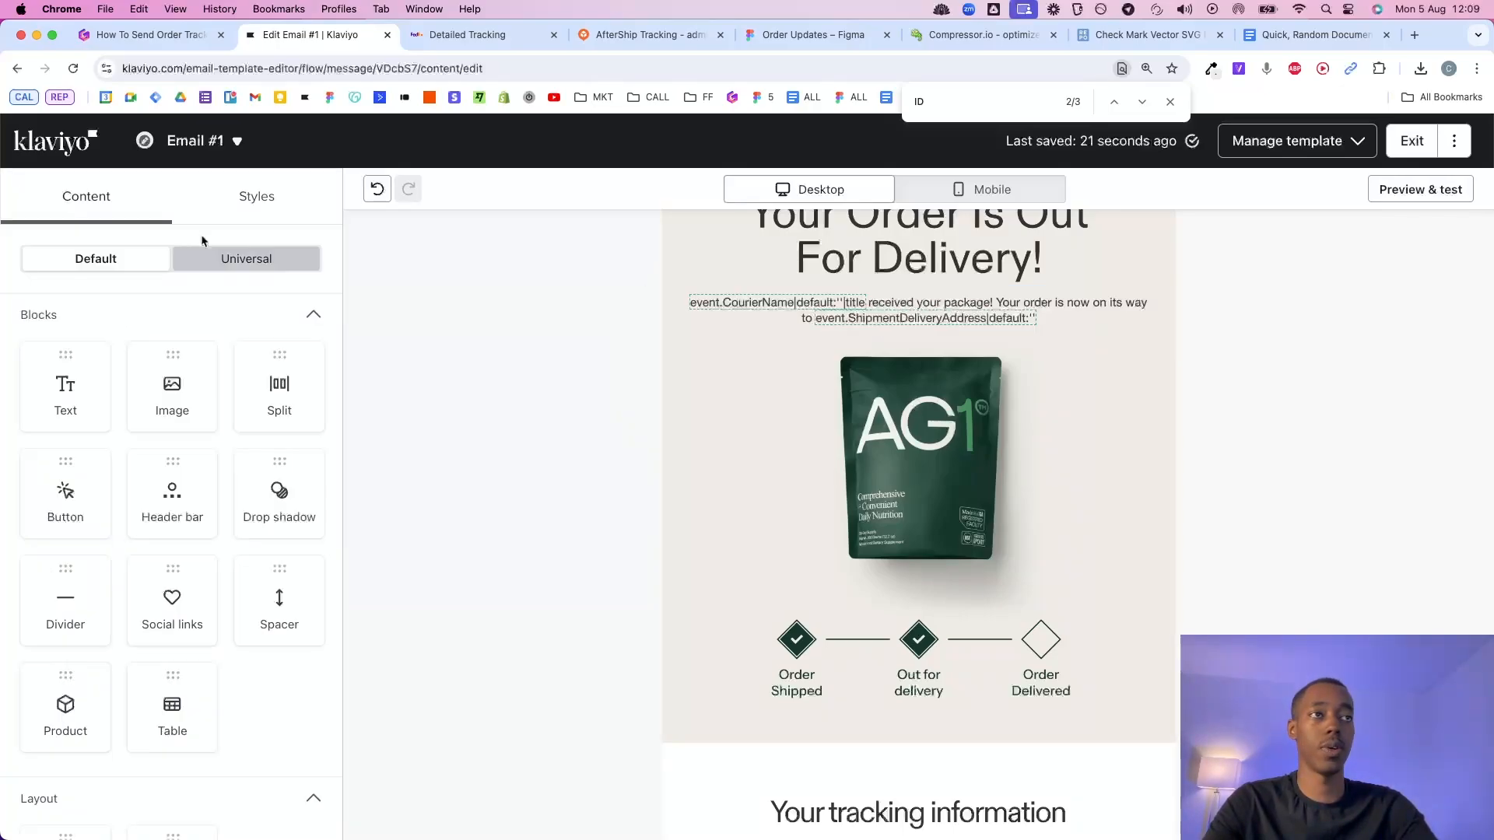
{"action": "left_click", "coordinate": [258, 197]}
{"action": "scroll", "coordinate": [68, 436], "scroll_direction": "down", "scroll_amount": 5}
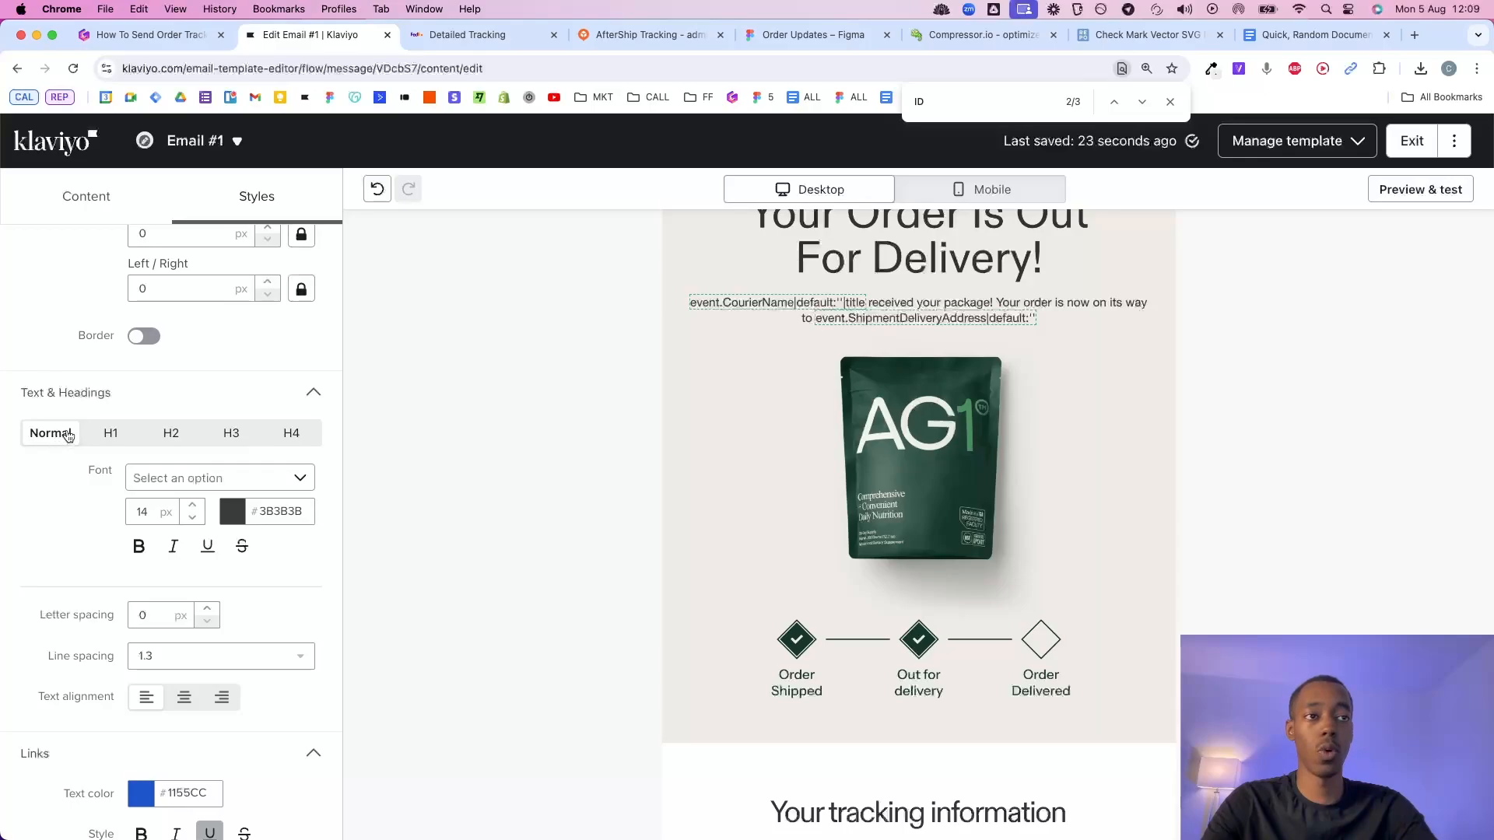
{"action": "left_click", "coordinate": [192, 504]}
{"action": "left_click", "coordinate": [192, 505]}
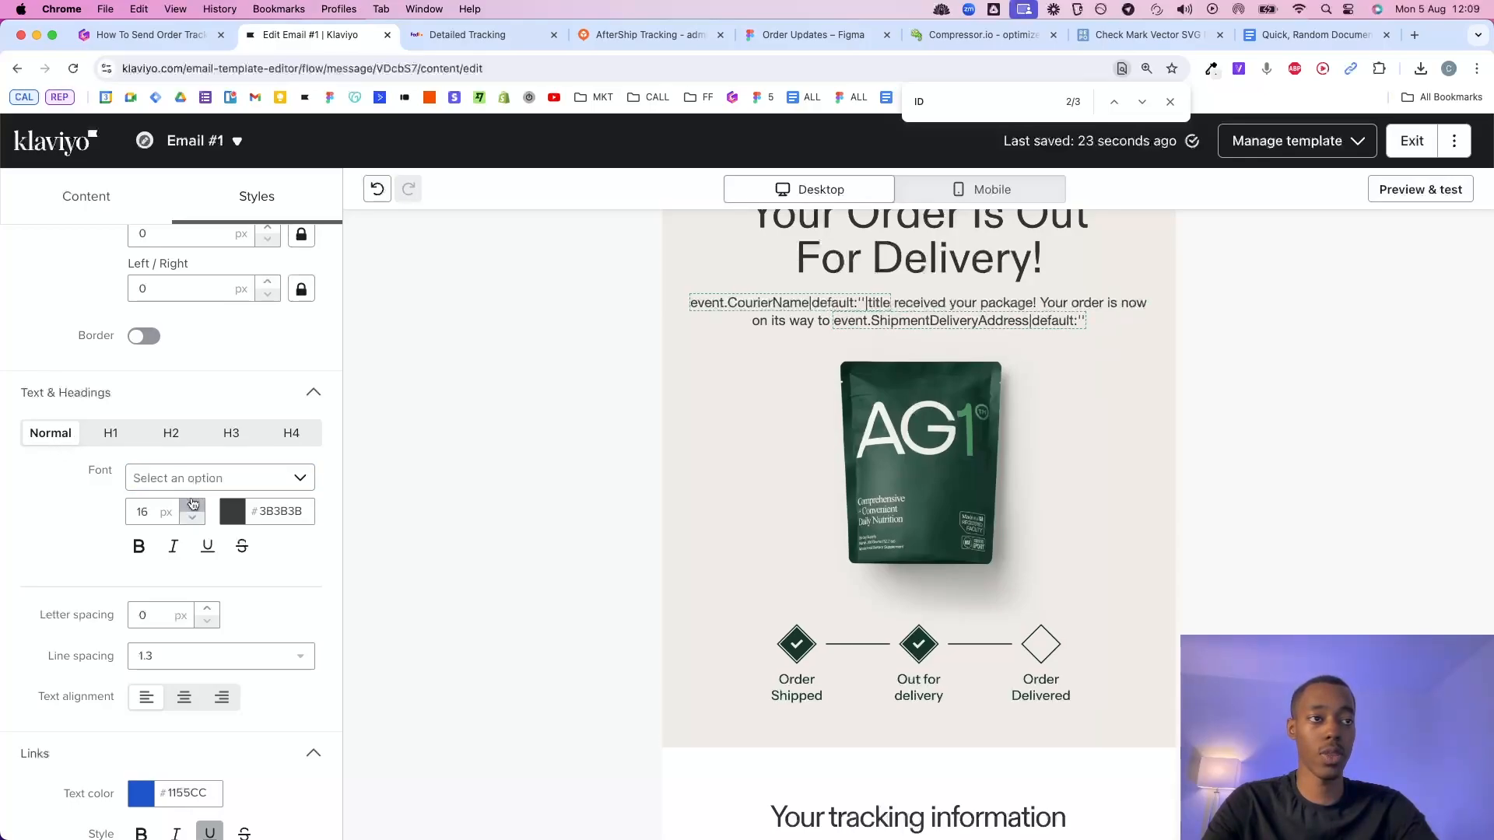
{"action": "left_click", "coordinate": [192, 504]}
{"action": "left_click", "coordinate": [192, 504]}
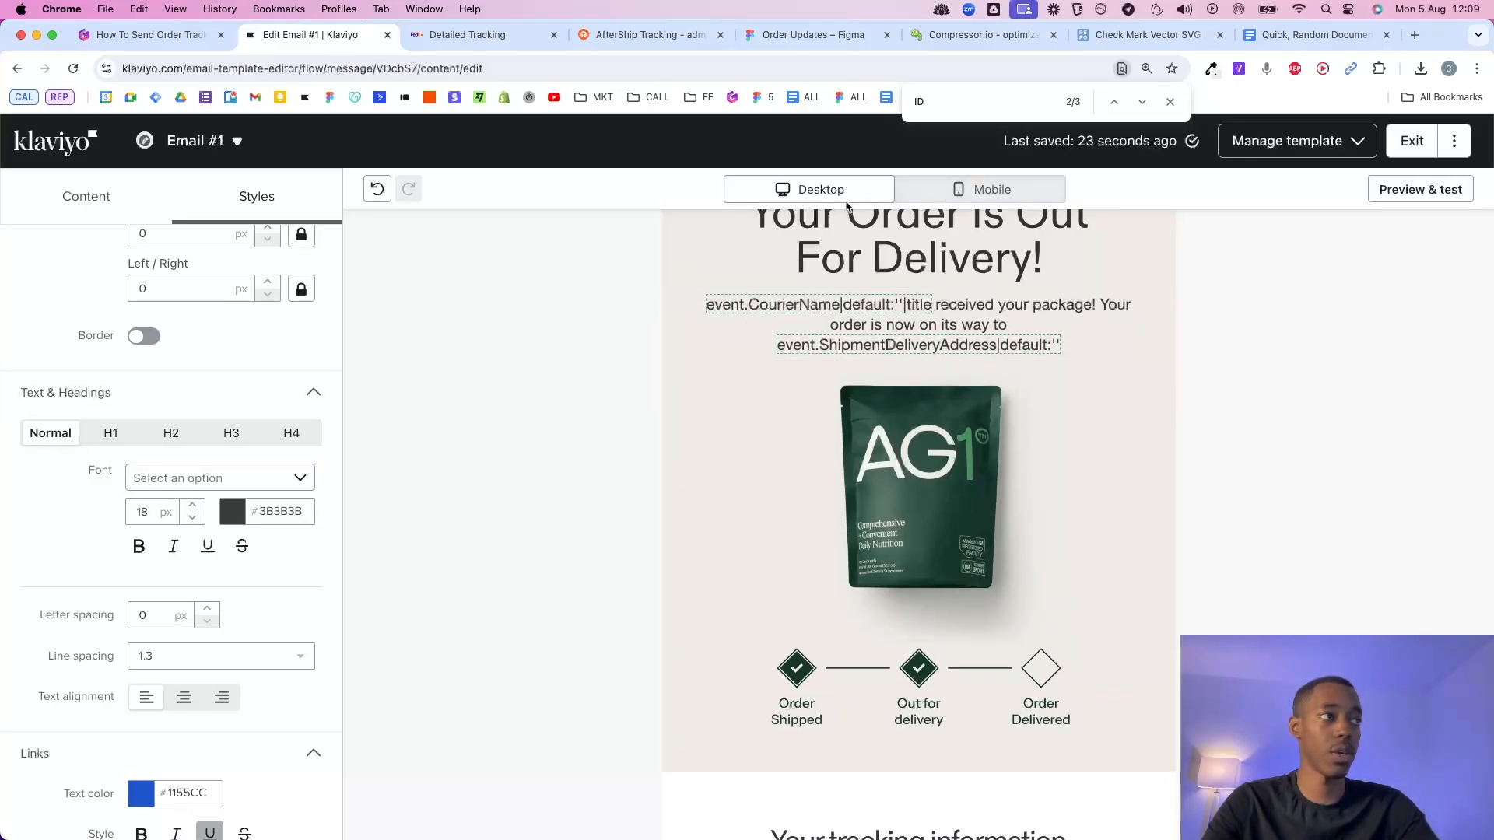
{"action": "left_click", "coordinate": [192, 520]}
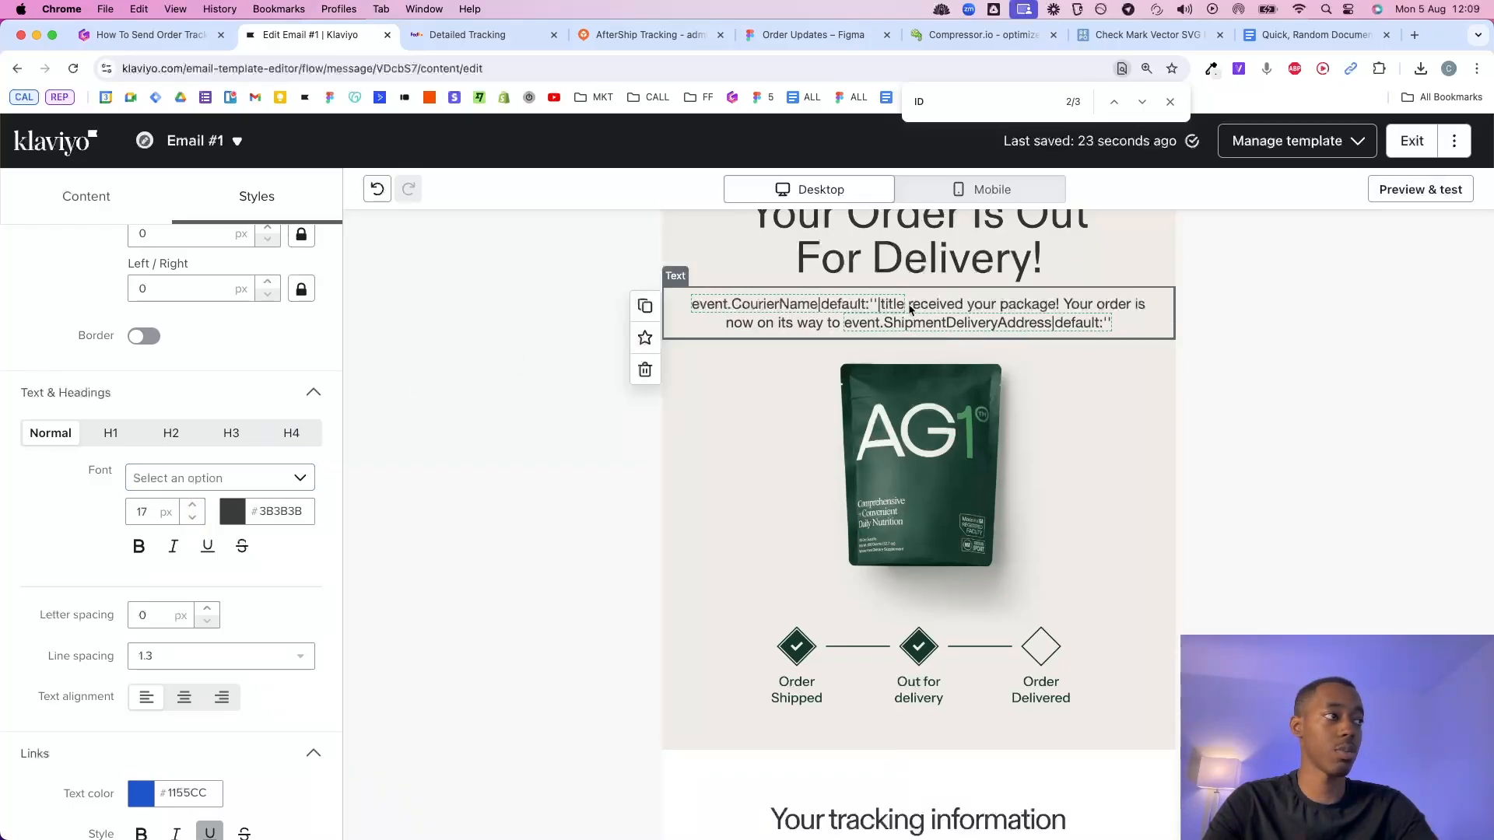
Preview the email and check the courier name and delivery address in the message under the heading.
{"action": "scroll", "coordinate": [990, 369], "scroll_direction": "up", "scroll_amount": 3}
{"action": "left_click", "coordinate": [1421, 189]}
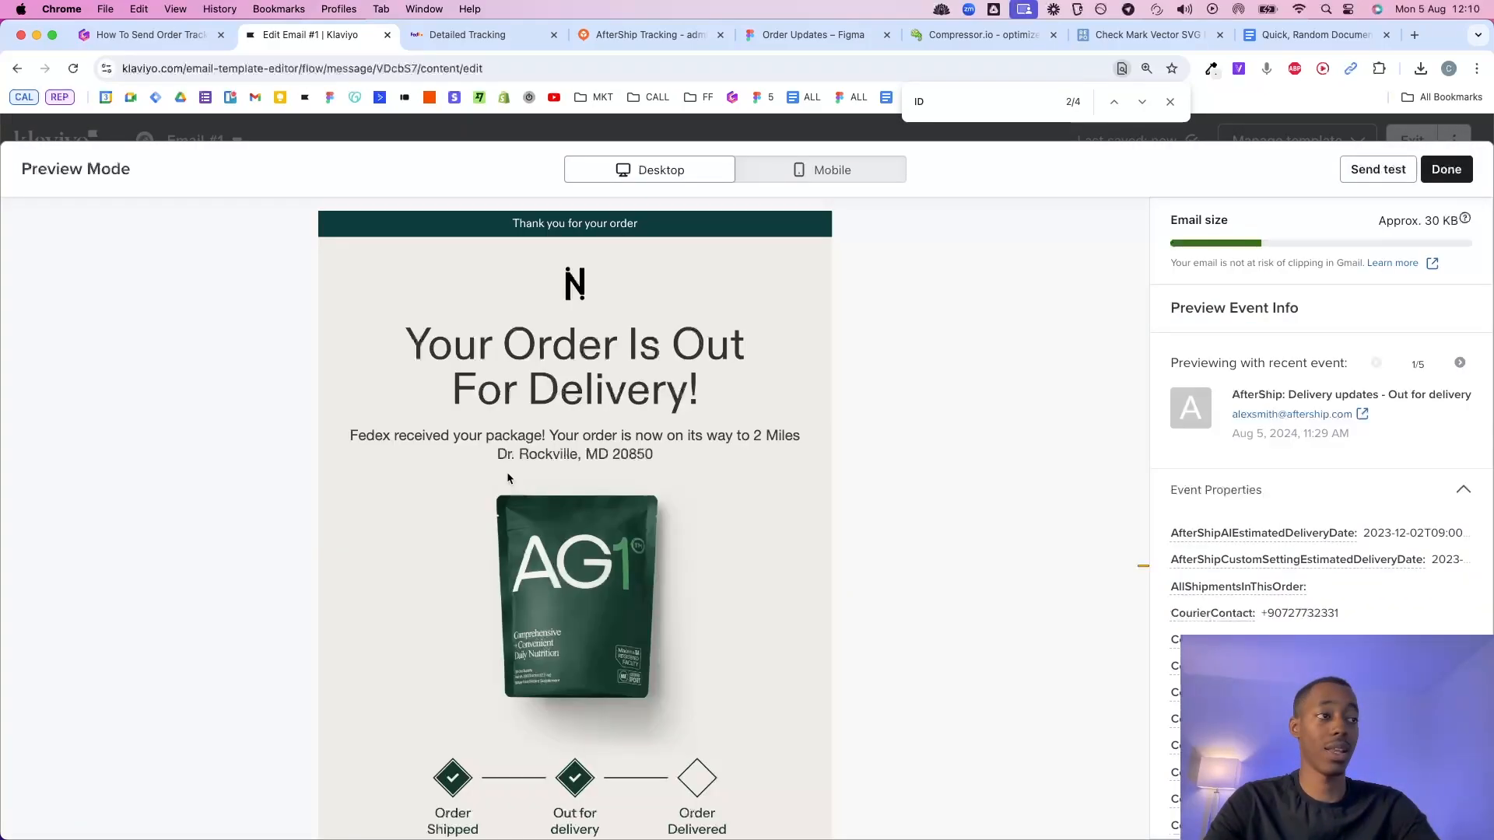
{"action": "left_click_drag", "start_coordinate": [424, 437], "coordinate": [656, 458]}
{"action": "left_click", "coordinate": [629, 455]}
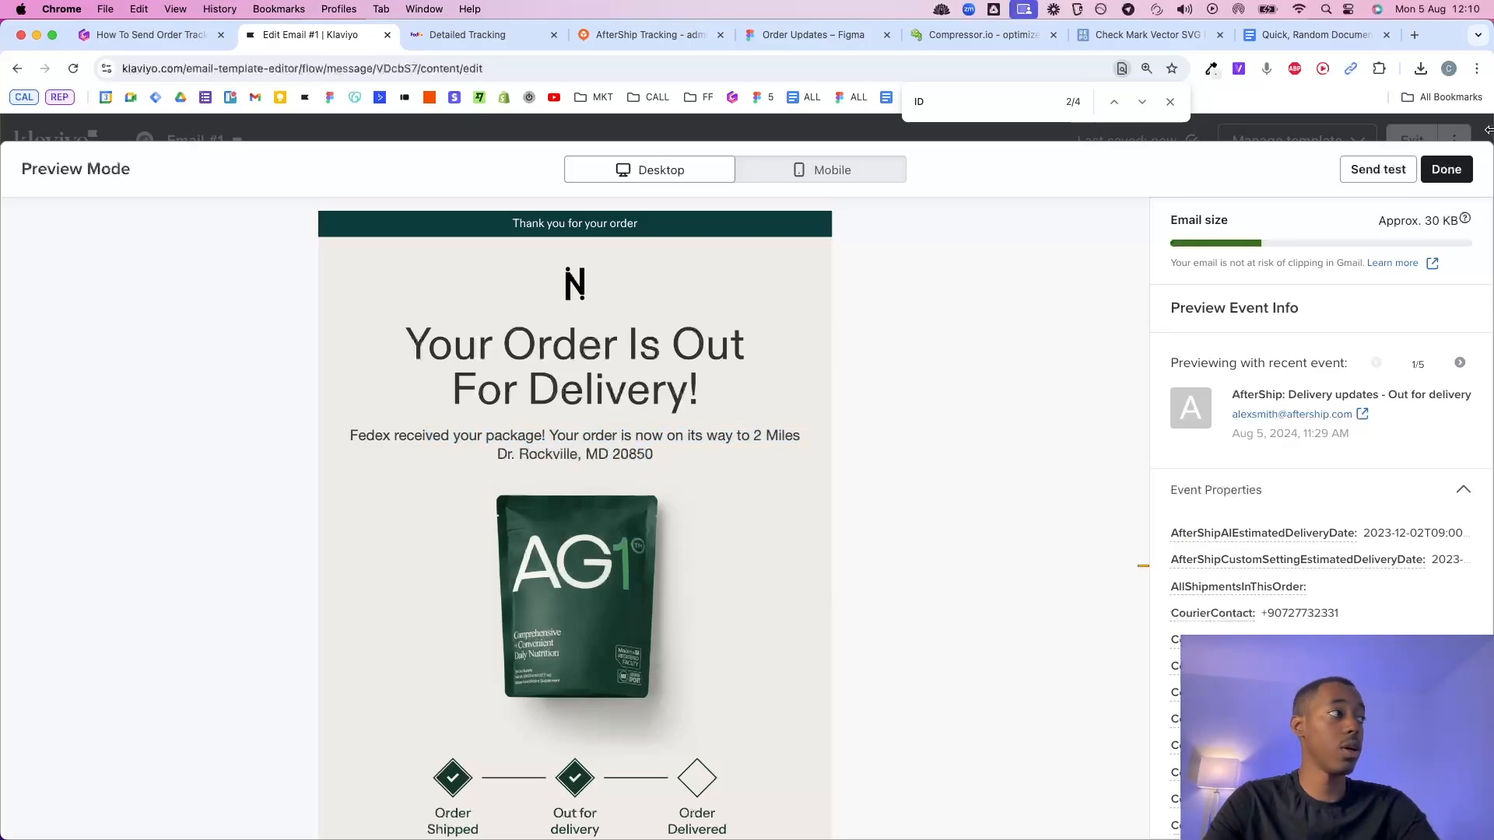
Check the order ID, tracking number and email filled into the previewed tracking information.
{"action": "scroll", "coordinate": [711, 480], "scroll_direction": "down", "scroll_amount": 1}
{"action": "scroll", "coordinate": [712, 480], "scroll_direction": "down", "scroll_amount": 15}
{"action": "triple_click", "coordinate": [596, 349]}
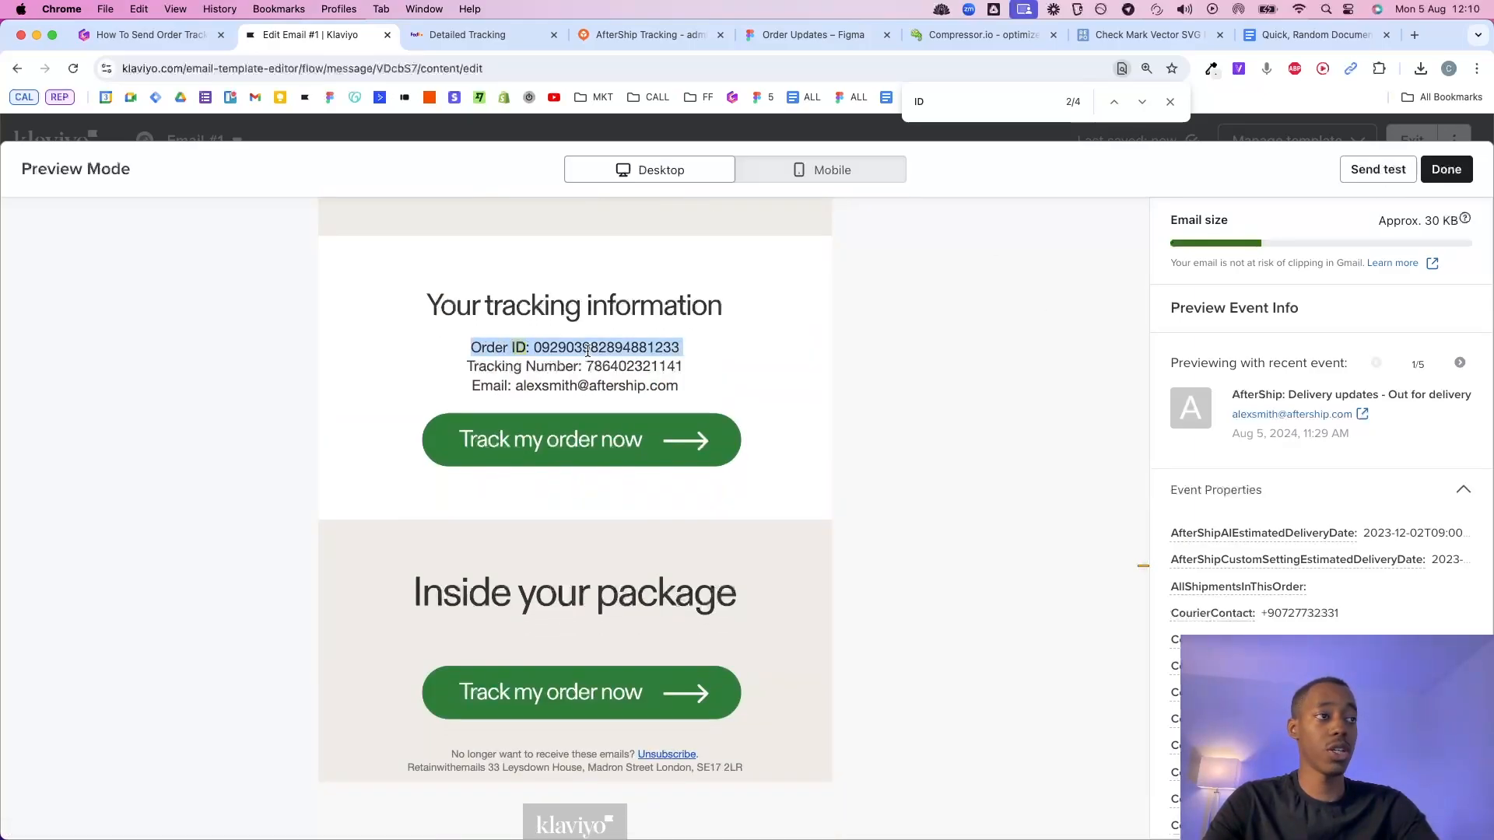
{"action": "double_click", "coordinate": [595, 349]}
{"action": "double_click", "coordinate": [566, 347]}
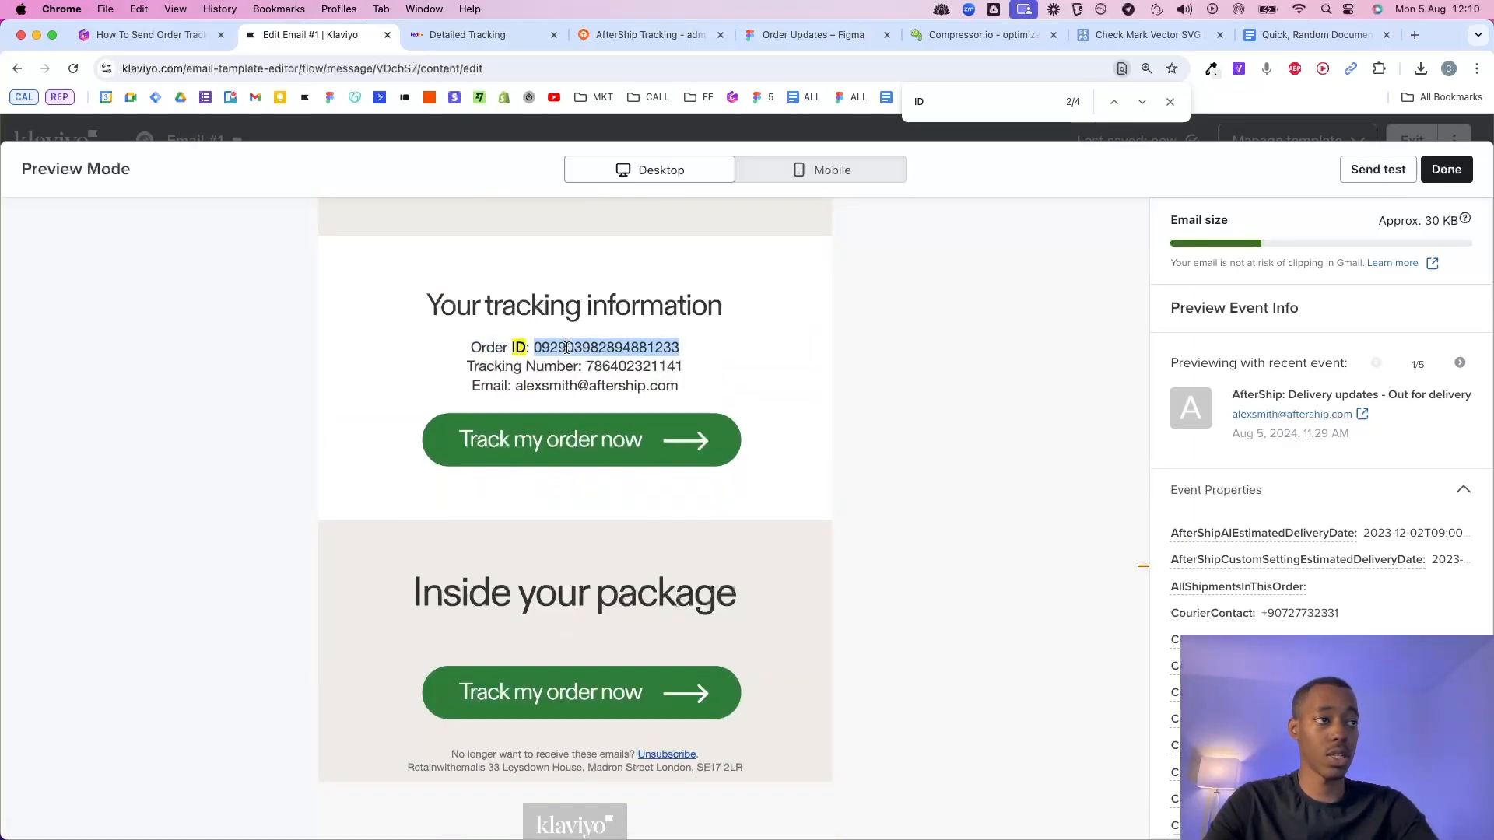
{"action": "double_click", "coordinate": [621, 365]}
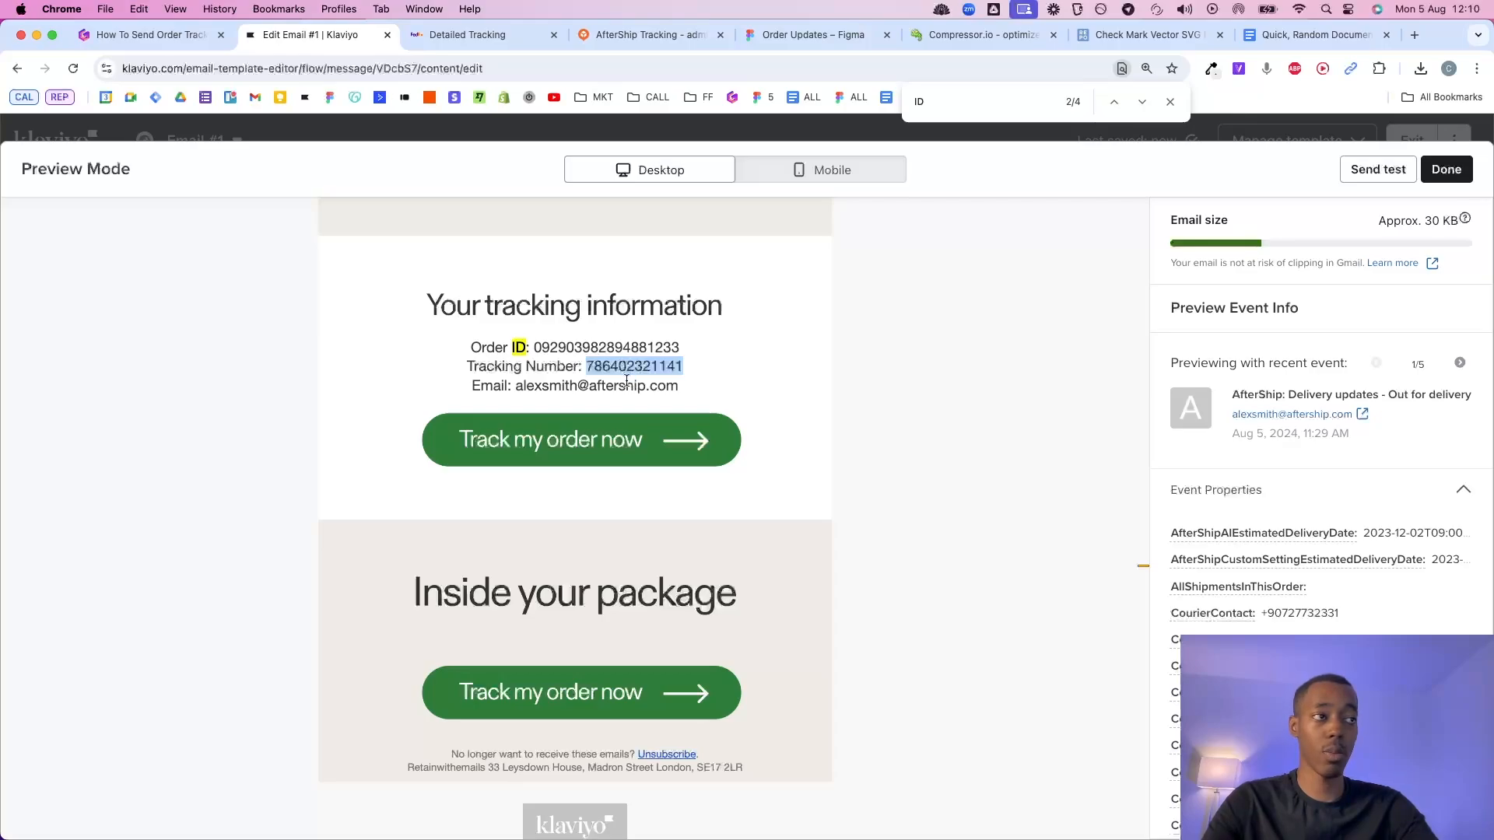
{"action": "double_click", "coordinate": [619, 385]}
Test the "Track my order now" link under the tracking information by viewing its tracking page, and return to the preview.
{"action": "left_click", "coordinate": [617, 438]}
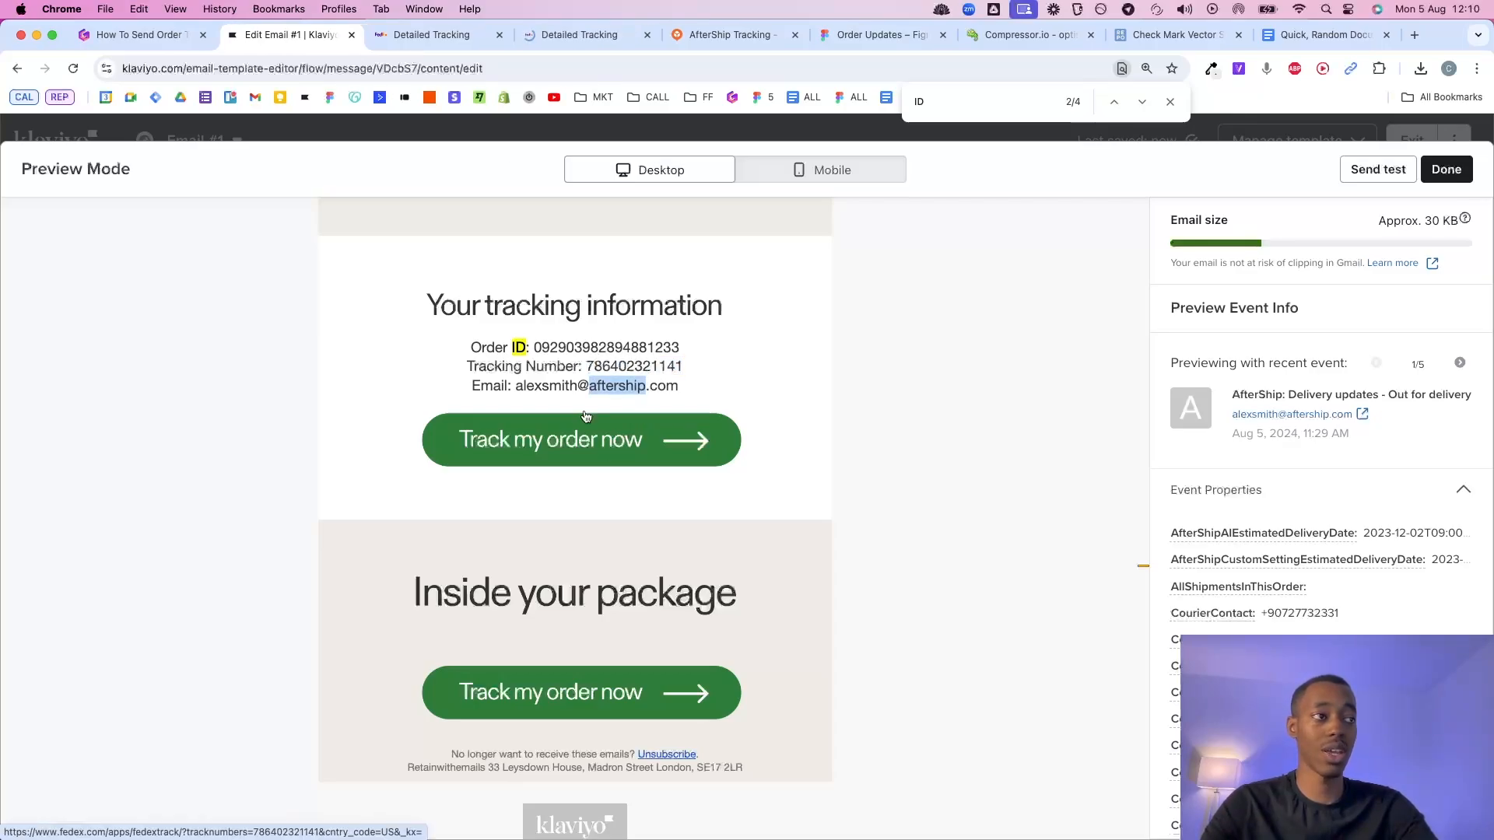
{"action": "left_click", "coordinate": [570, 35]}
{"action": "left_click", "coordinate": [288, 34]}
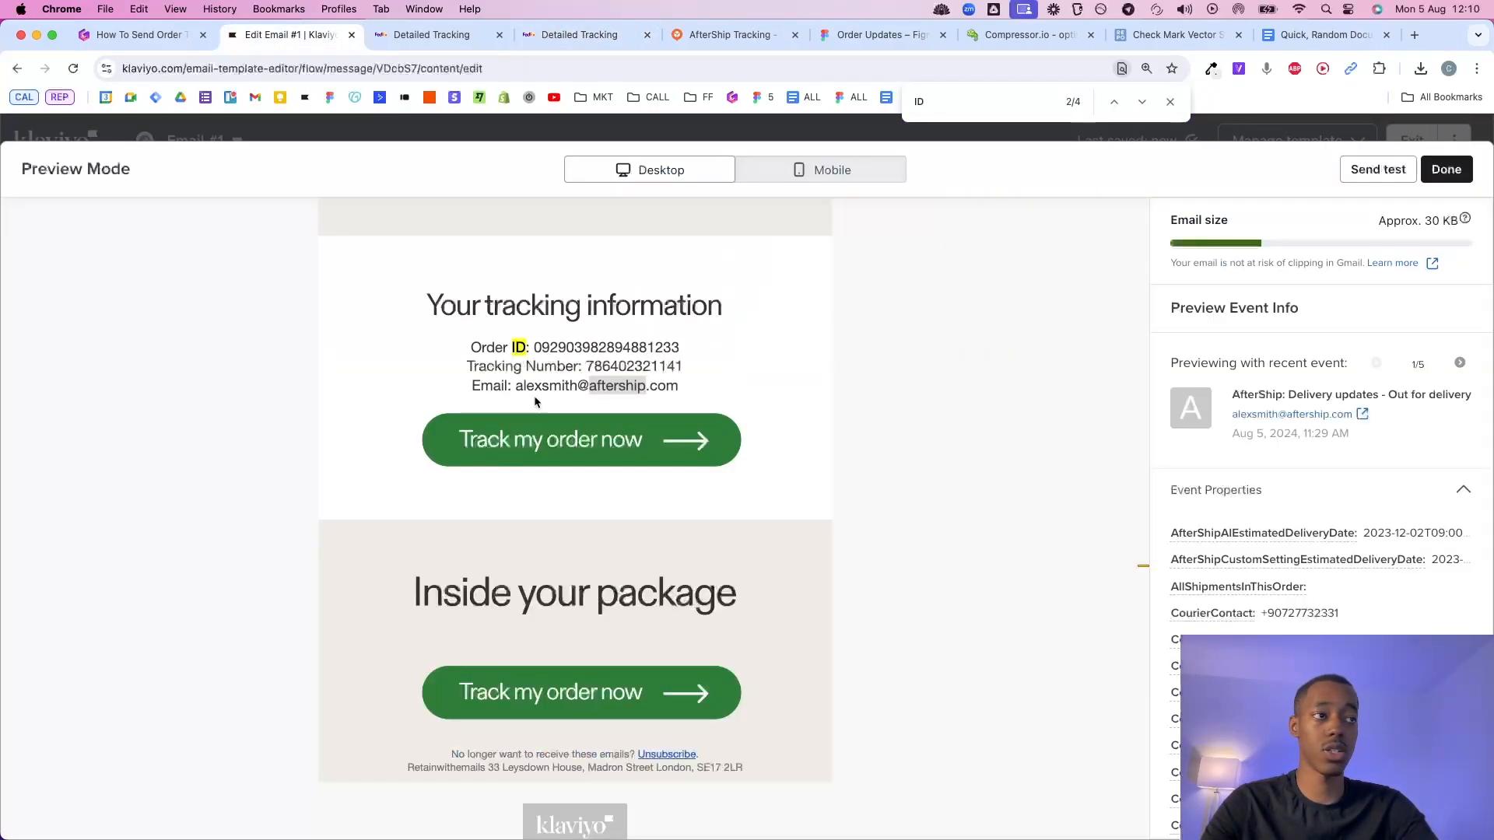
Test the "Track my order now" link under "Inside your package" and leave the preview.
{"action": "left_click", "coordinate": [577, 698]}
{"action": "key", "text": "Escape"}
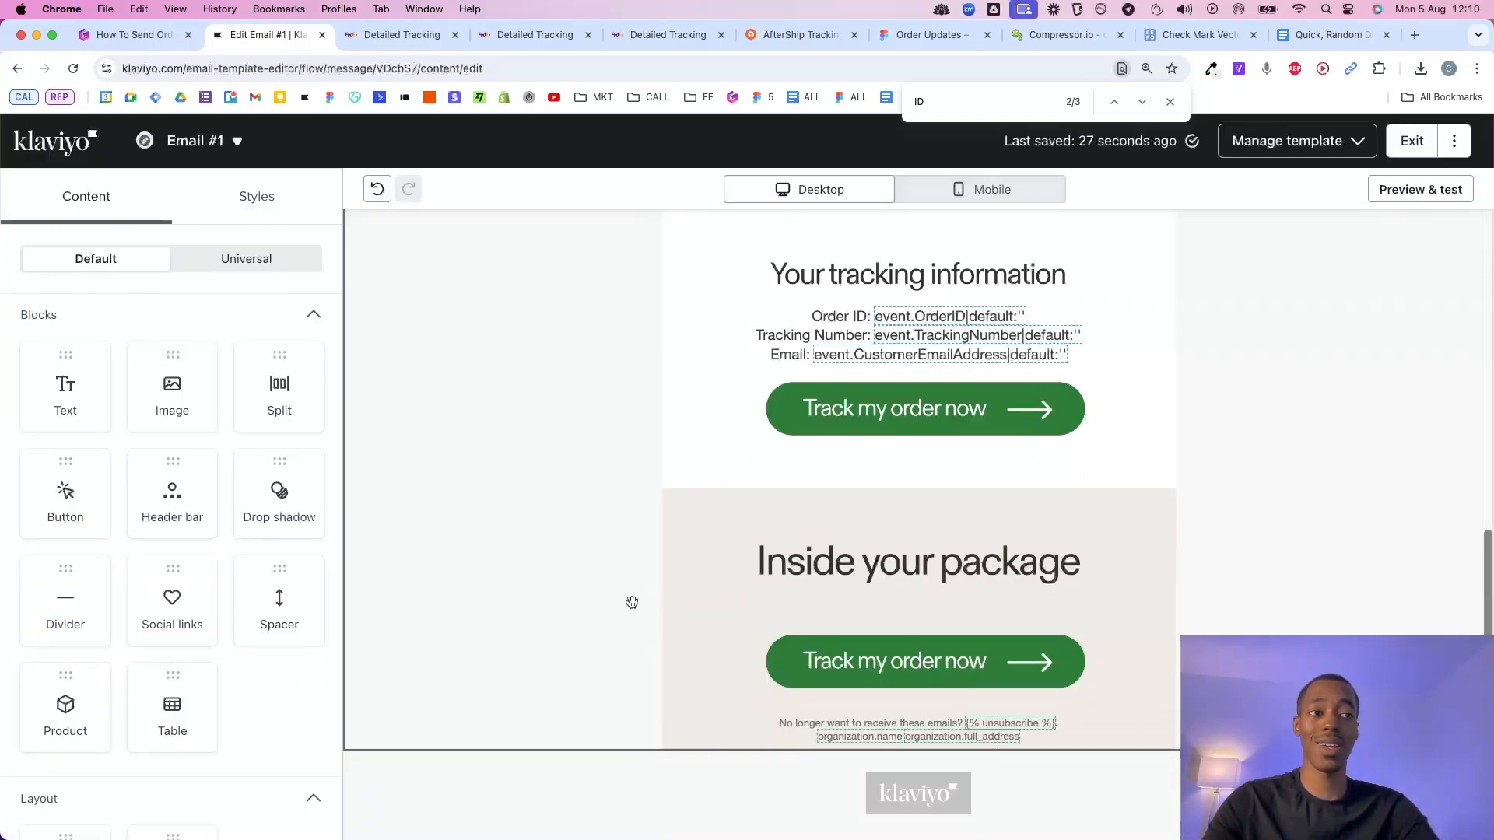
Add a table block beneath the "Inside your package" heading and make its table data dynamic.
{"action": "left_click_drag", "start_coordinate": [167, 701], "coordinate": [866, 622]}
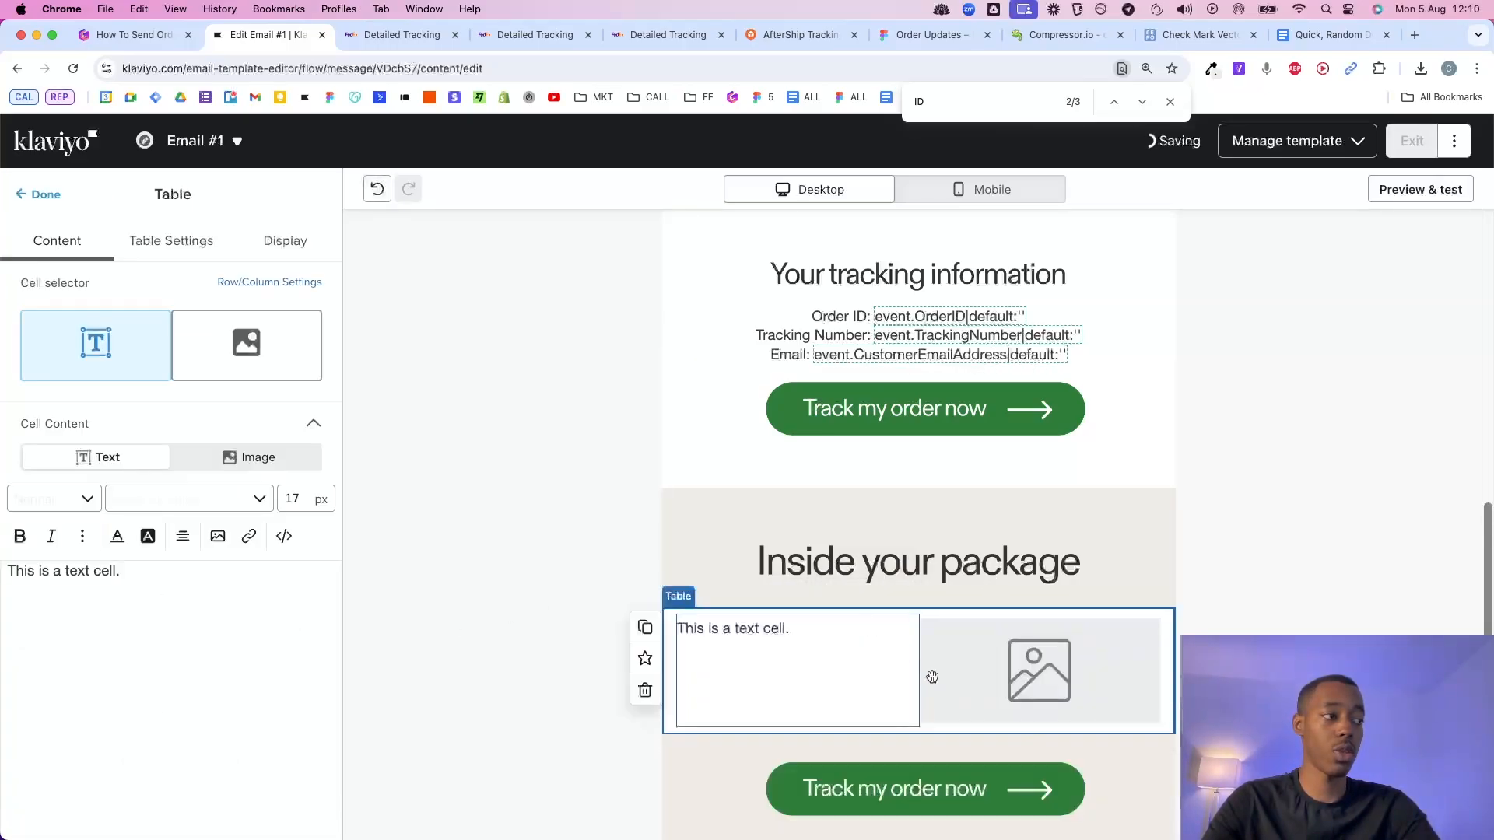
{"action": "left_click", "coordinate": [207, 248]}
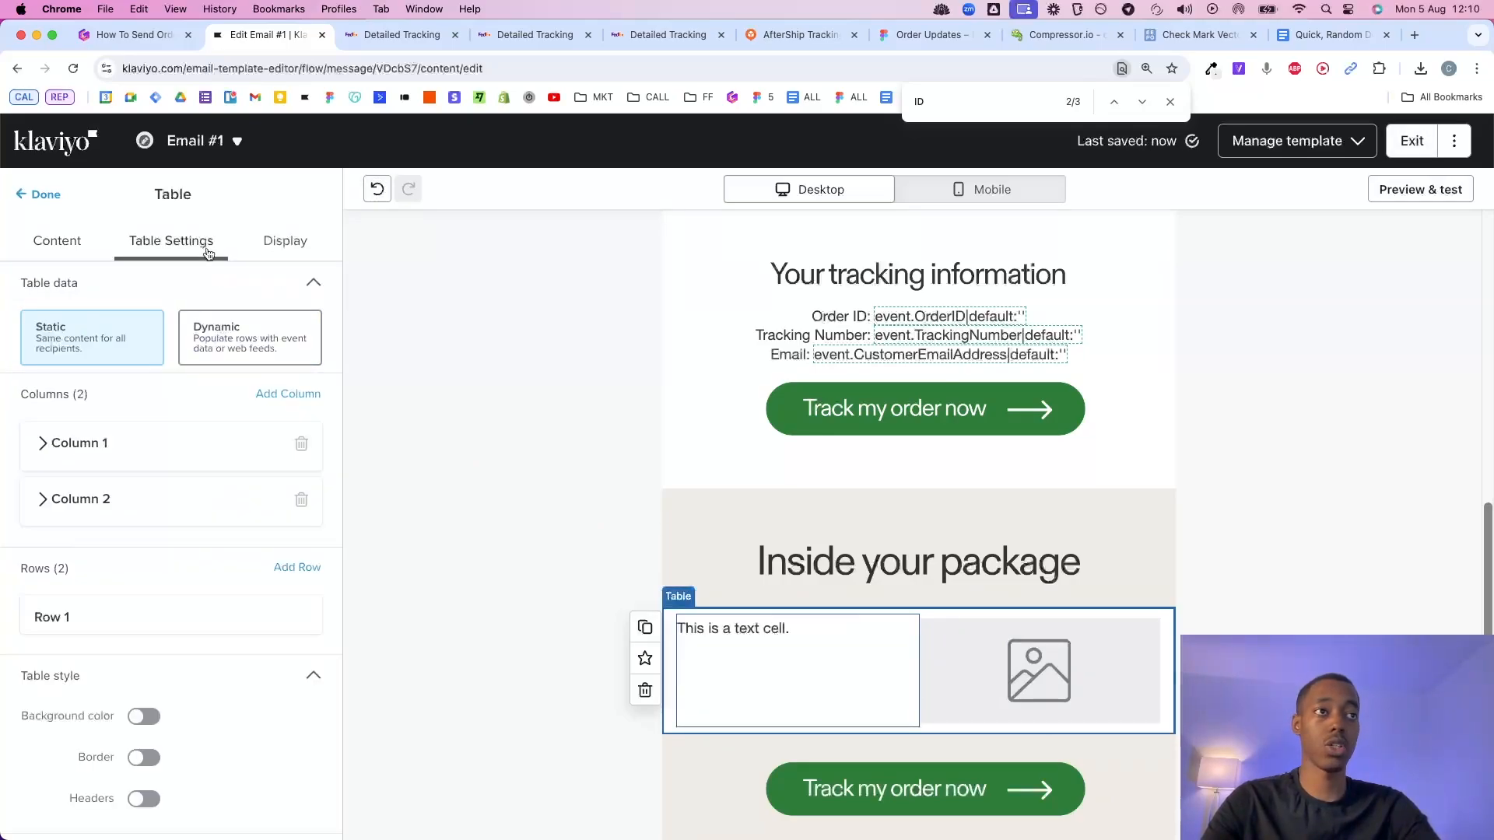
{"action": "left_click", "coordinate": [240, 319]}
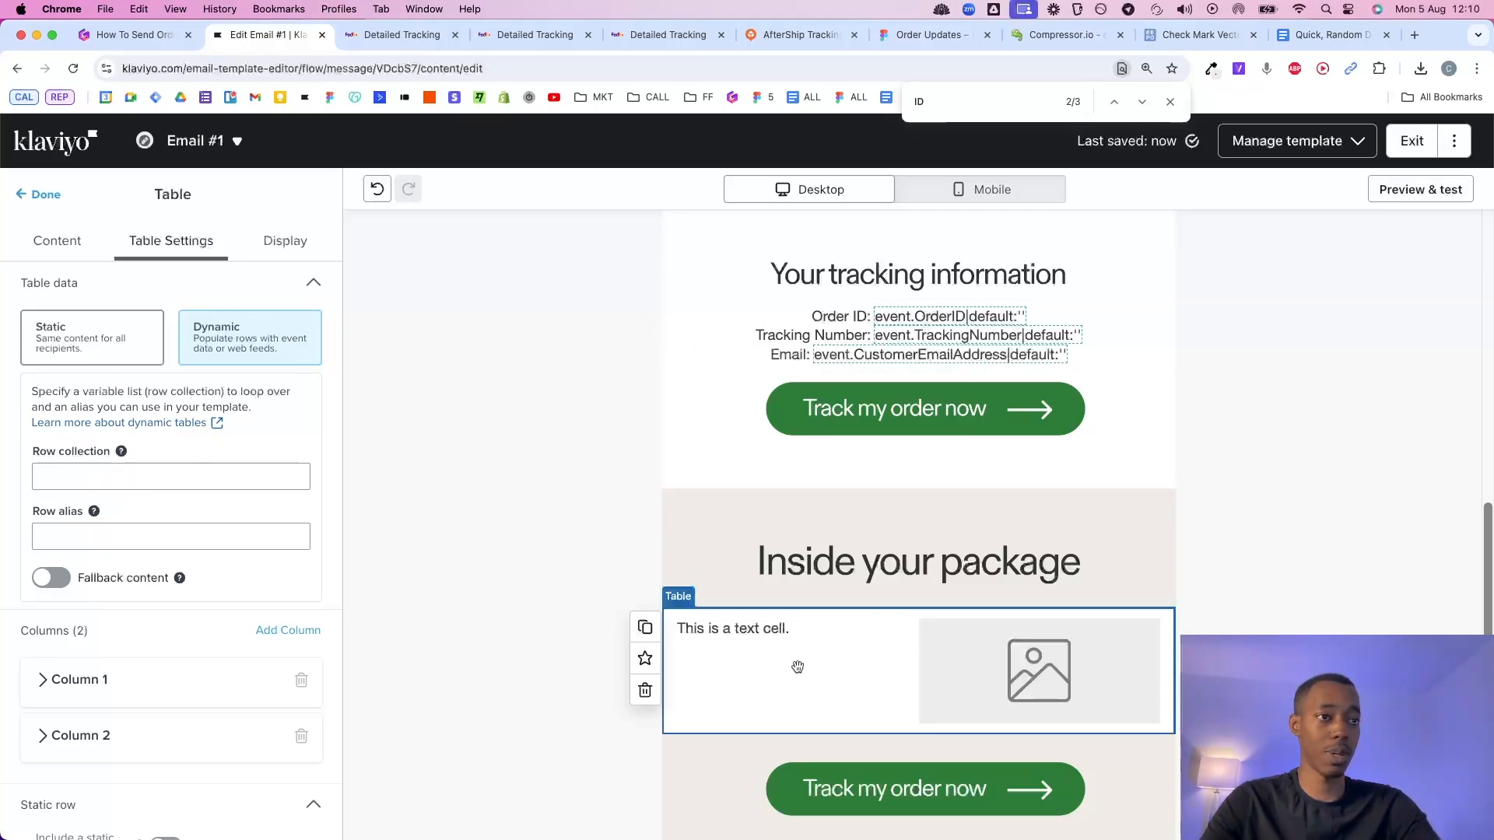
Change the table's first cell to an image and its second cell to text.
{"action": "left_click", "coordinate": [59, 245]}
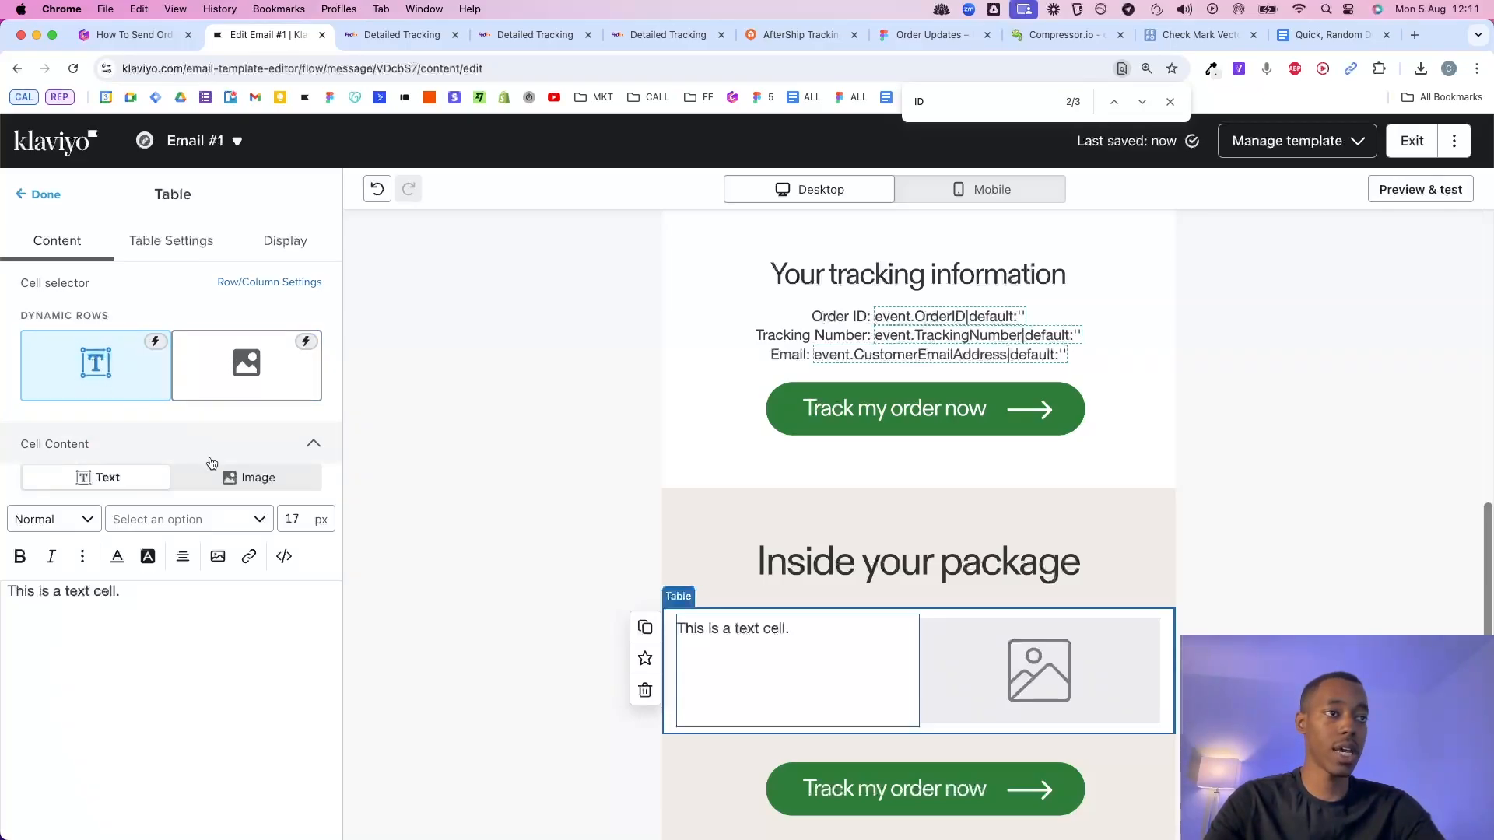
{"action": "left_click", "coordinate": [238, 476]}
{"action": "left_click", "coordinate": [245, 377]}
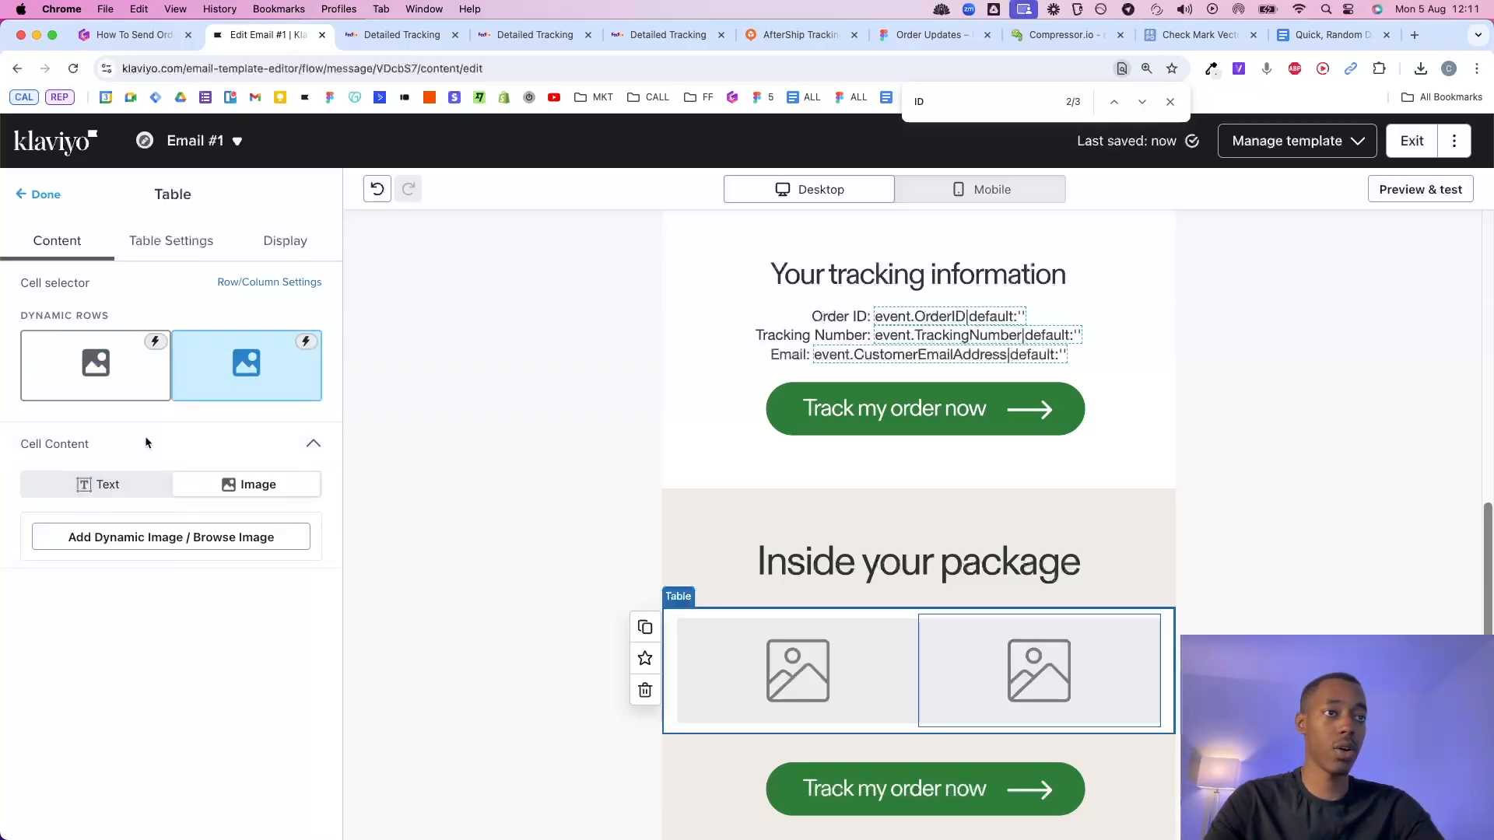
{"action": "left_click", "coordinate": [103, 484]}
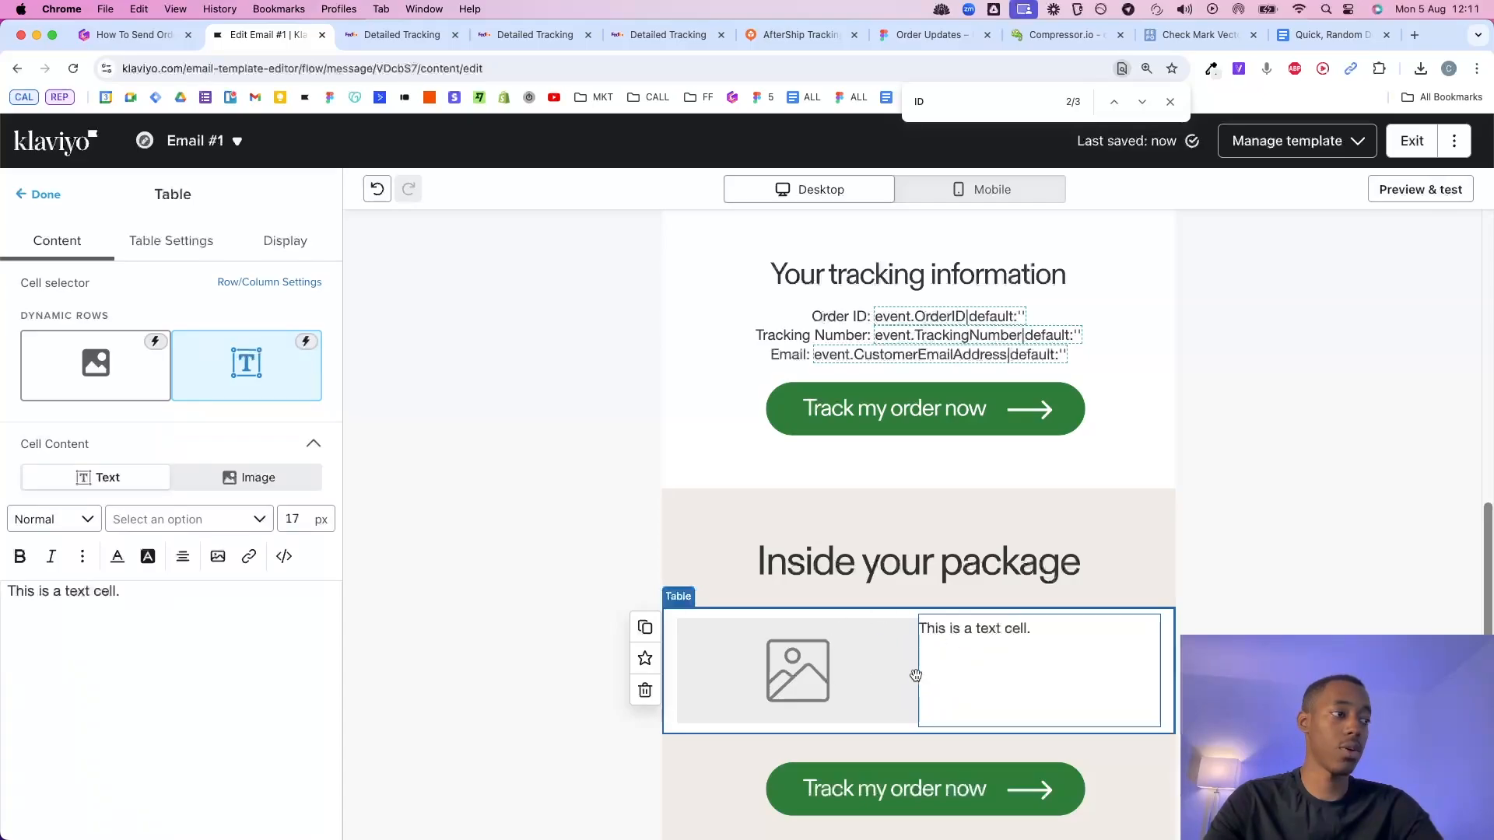
{"action": "left_click", "coordinate": [584, 488]}
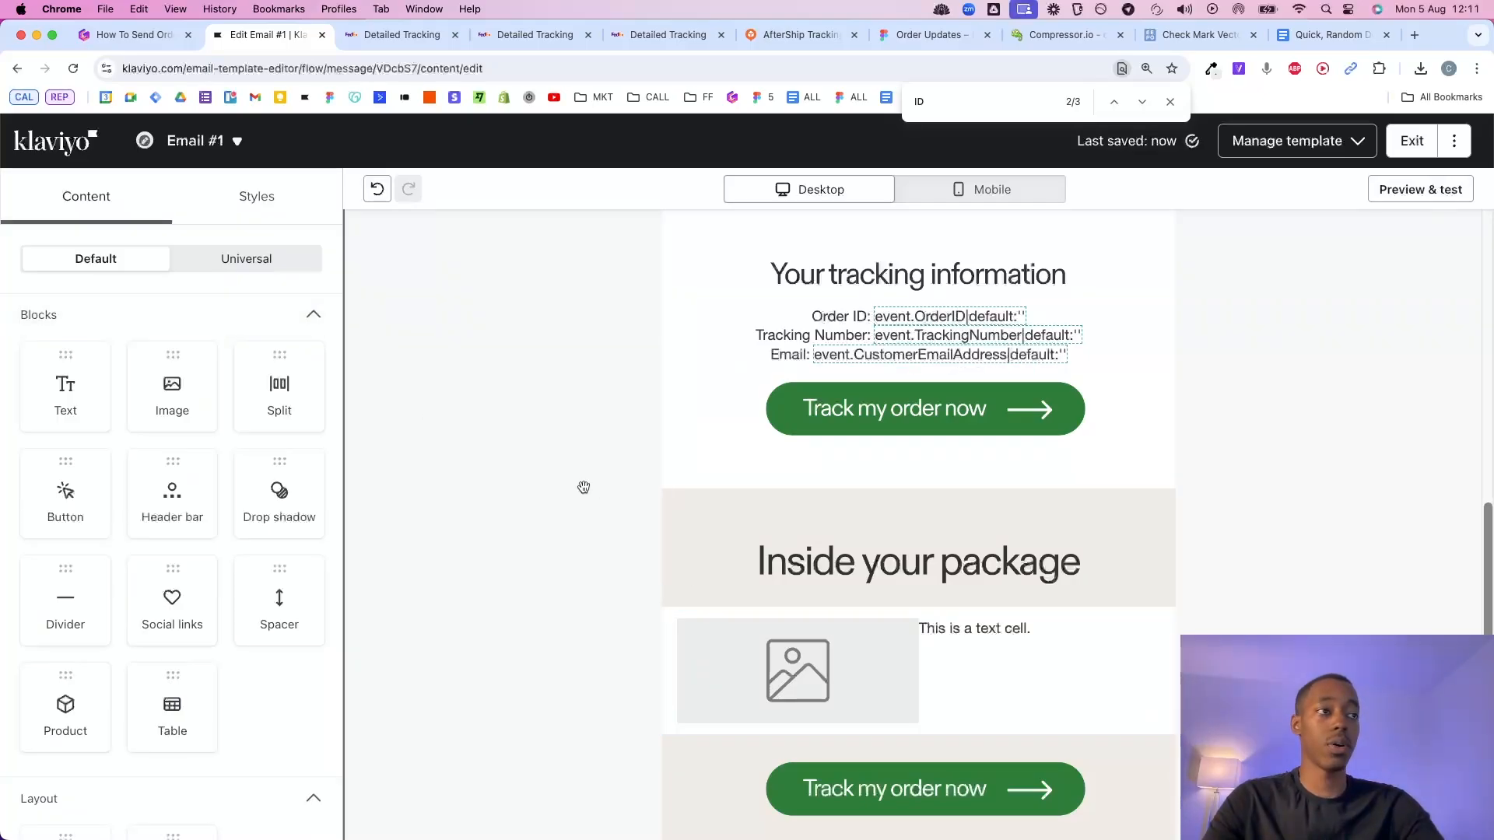
{"action": "left_click", "coordinate": [874, 679]}
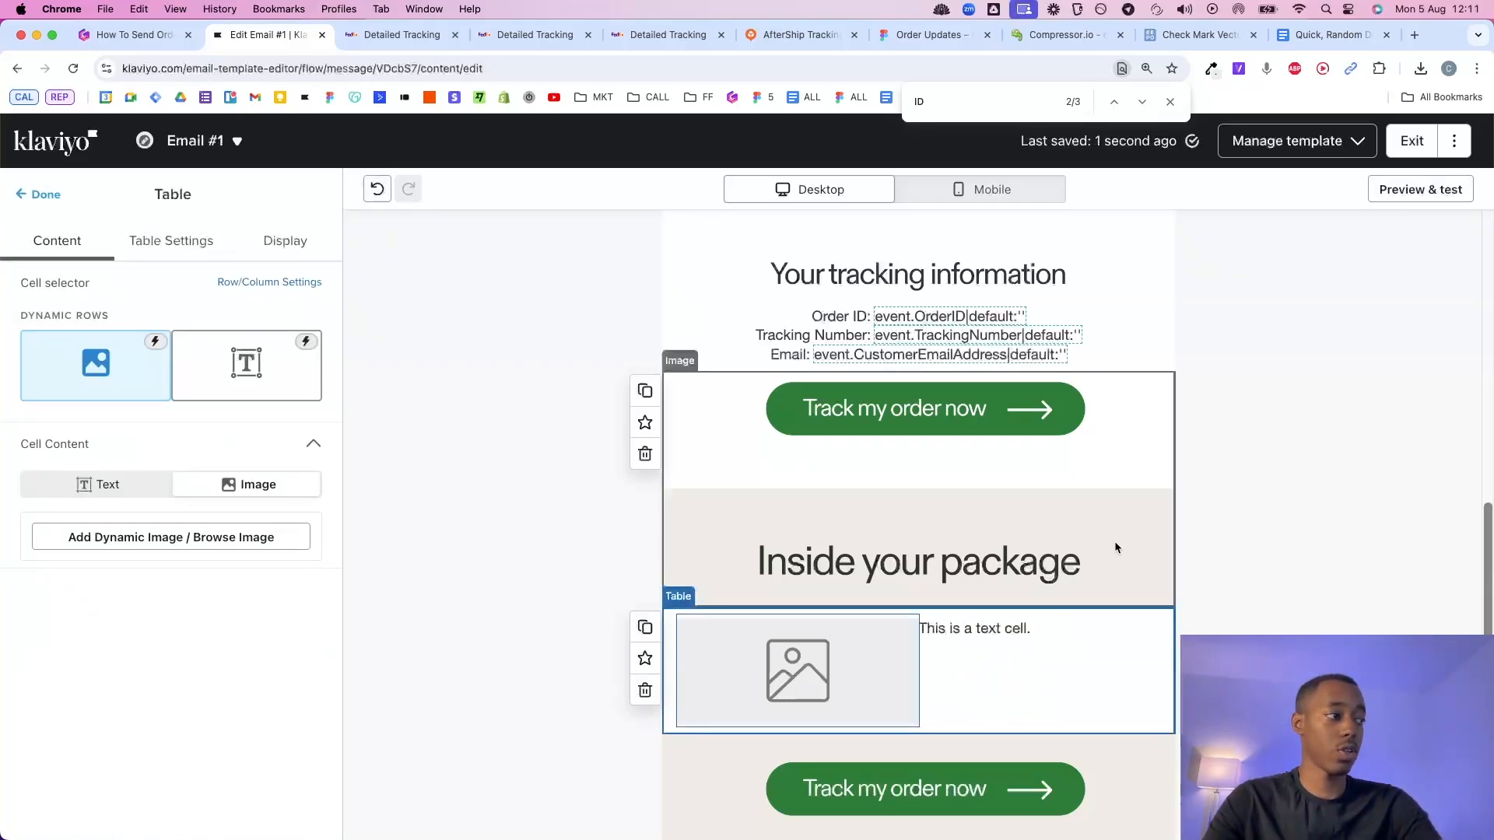
Copy the section's beige from the Figma design and set the table block's background color to #EEECE5.
{"action": "left_click", "coordinate": [930, 35]}
{"action": "left_click", "coordinate": [1151, 462]}
{"action": "left_click", "coordinate": [1120, 327]}
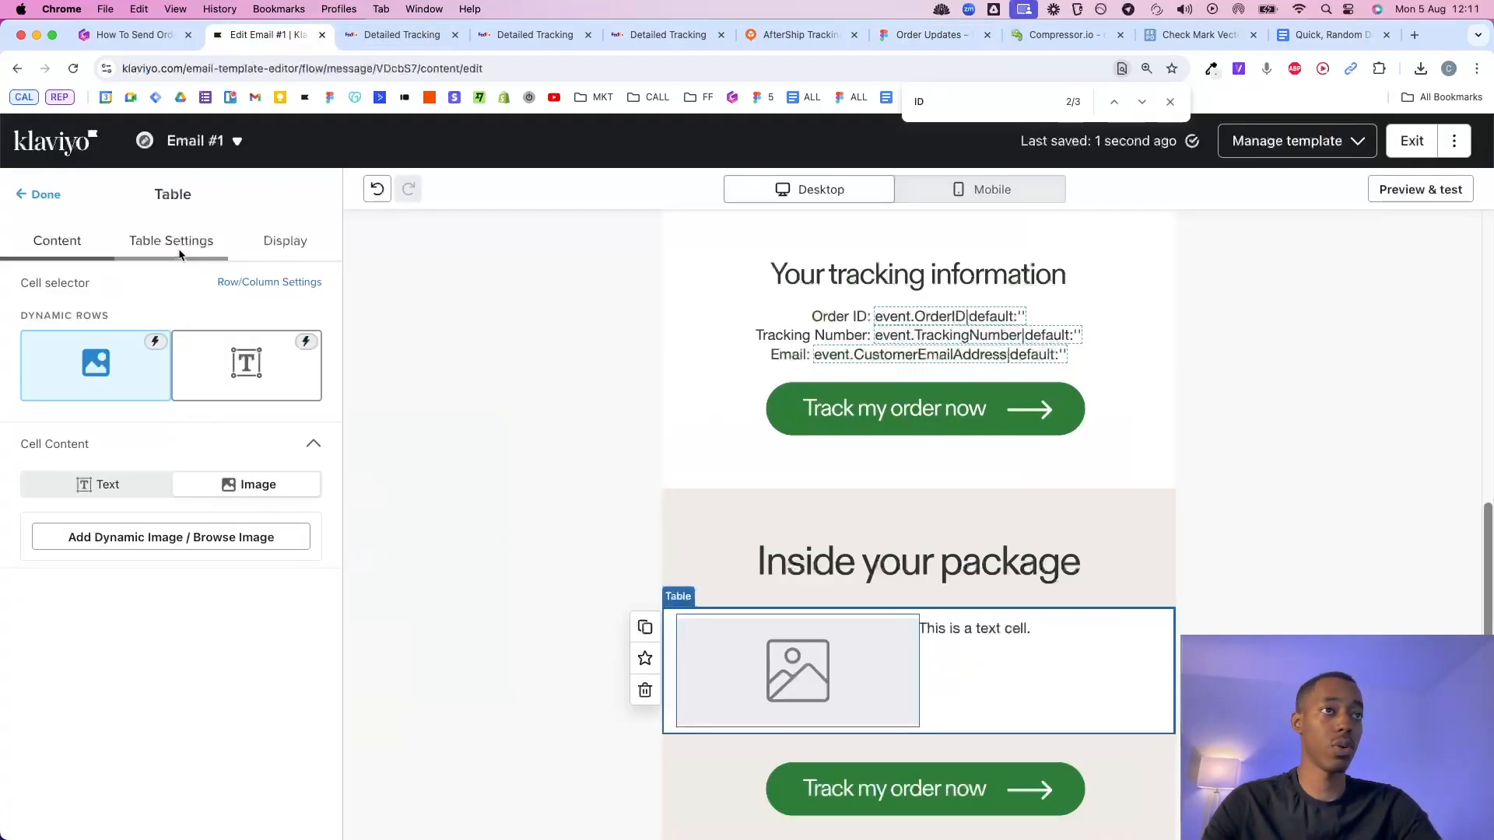
{"action": "left_click", "coordinate": [171, 241]}
{"action": "scroll", "coordinate": [200, 550], "scroll_direction": "down", "scroll_amount": 5}
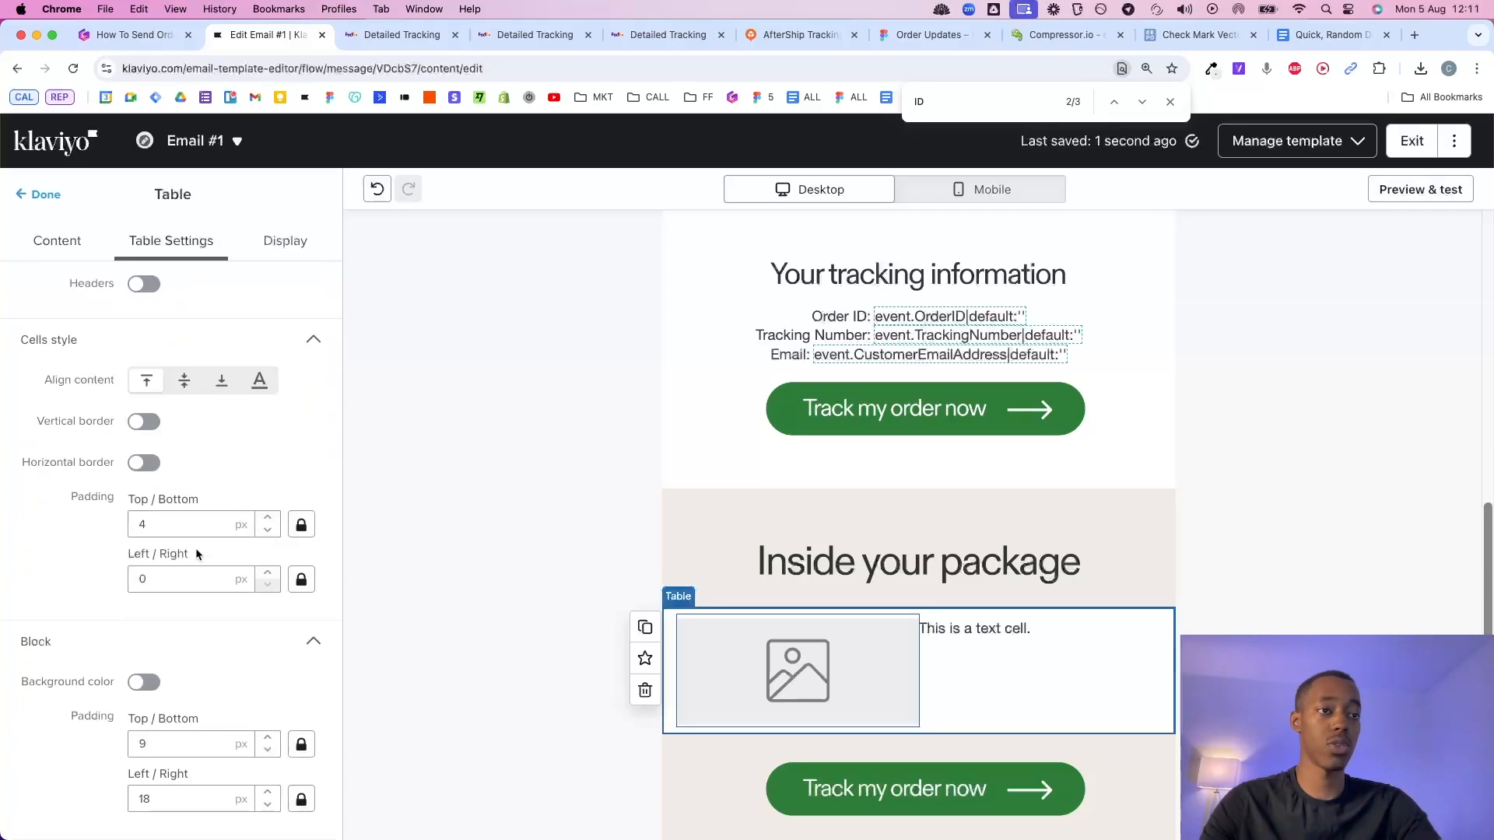
{"action": "left_click", "coordinate": [141, 682]}
{"action": "left_click", "coordinate": [234, 681]}
{"action": "type", "text": "EEECE5"}
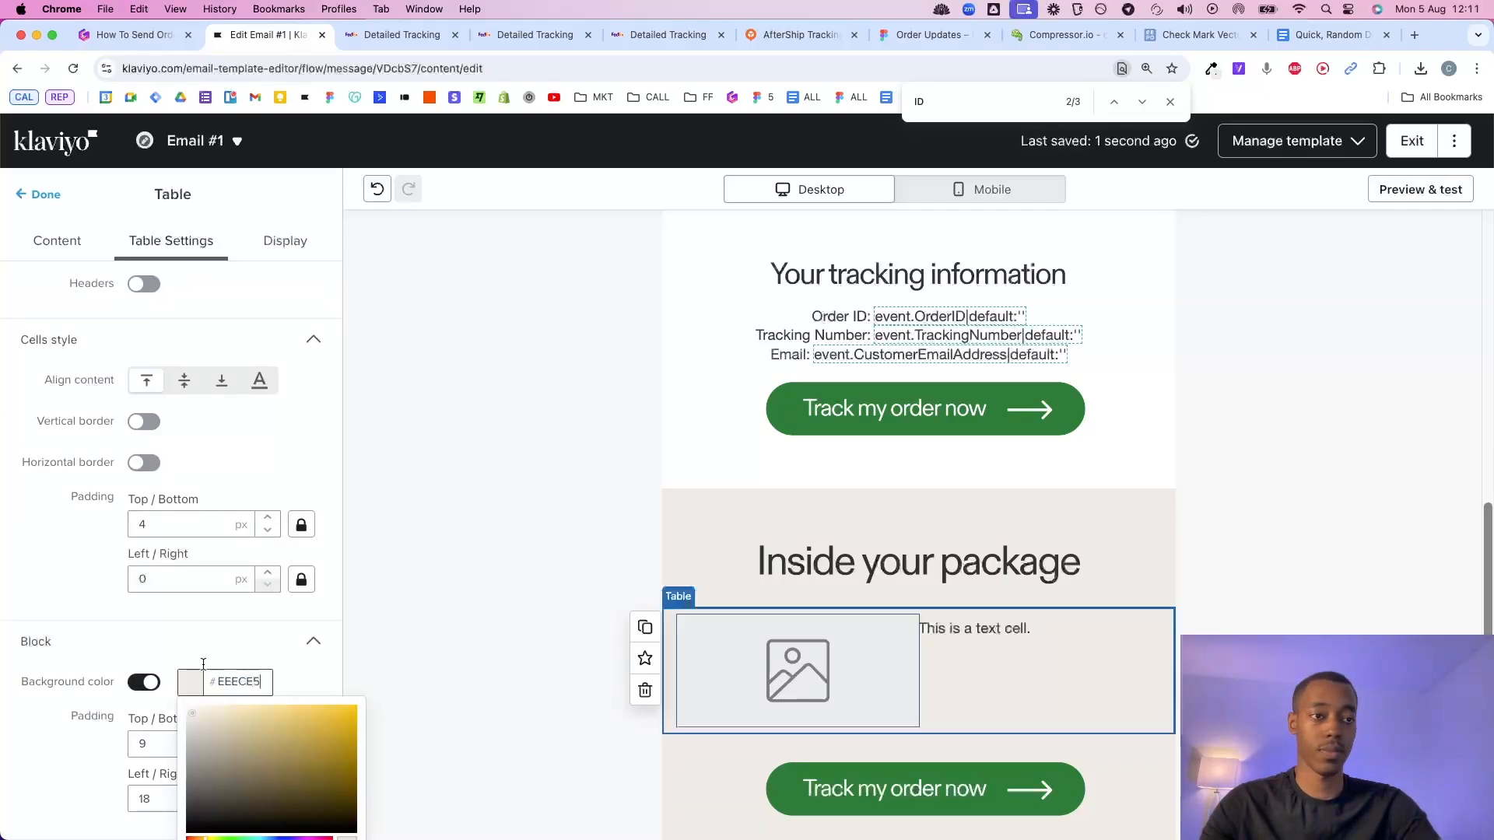
{"action": "left_click", "coordinate": [1305, 504]}
{"action": "left_click", "coordinate": [1305, 504]}
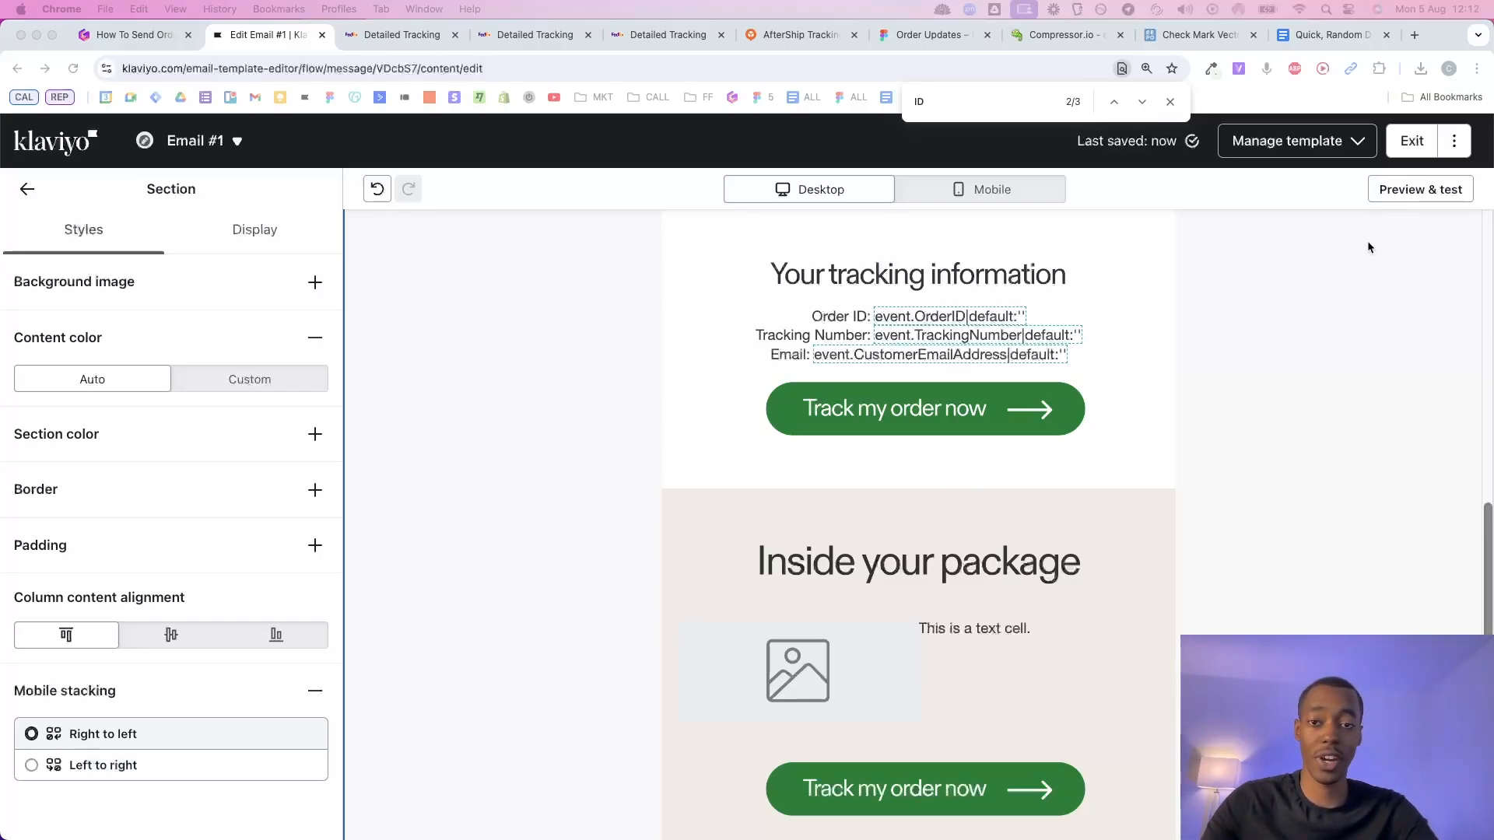
Search the preview event properties for "images" and copy the first order line item's image variable.
{"action": "left_click", "coordinate": [1411, 192]}
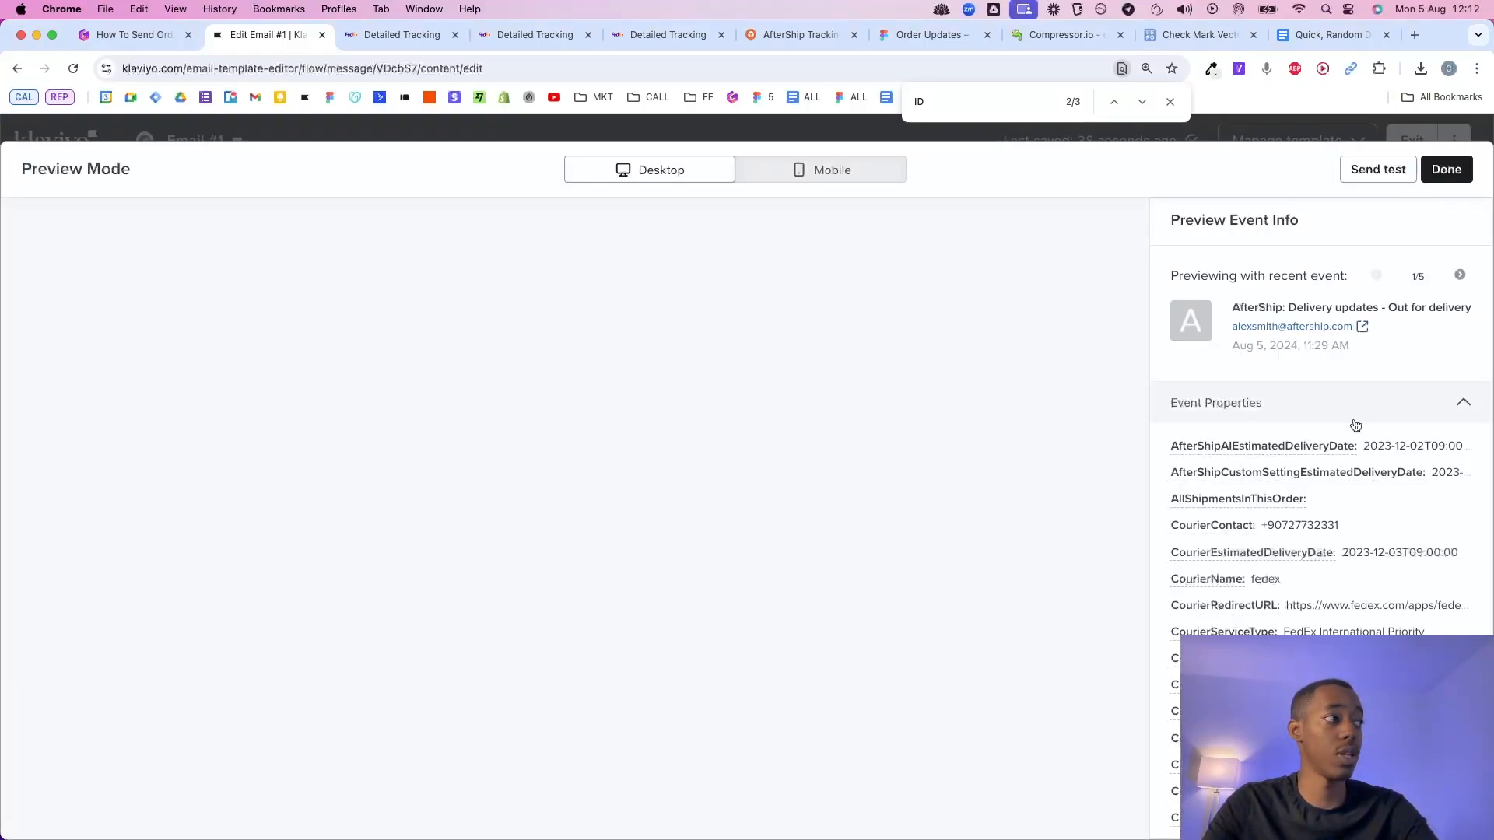
{"action": "scroll", "coordinate": [1355, 425], "scroll_direction": "down", "scroll_amount": 10}
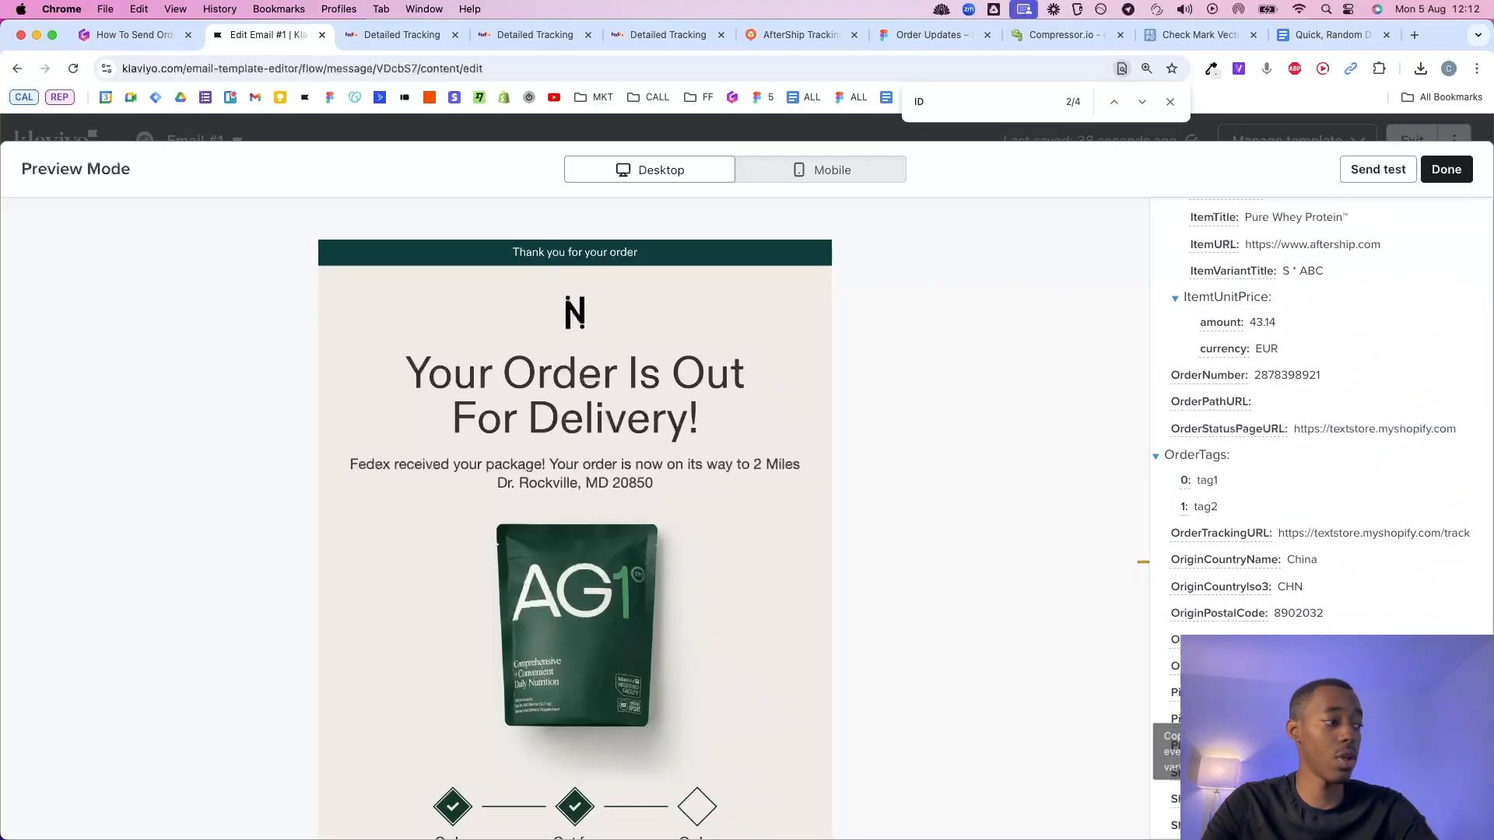
{"action": "left_click", "coordinate": [1165, 799]}
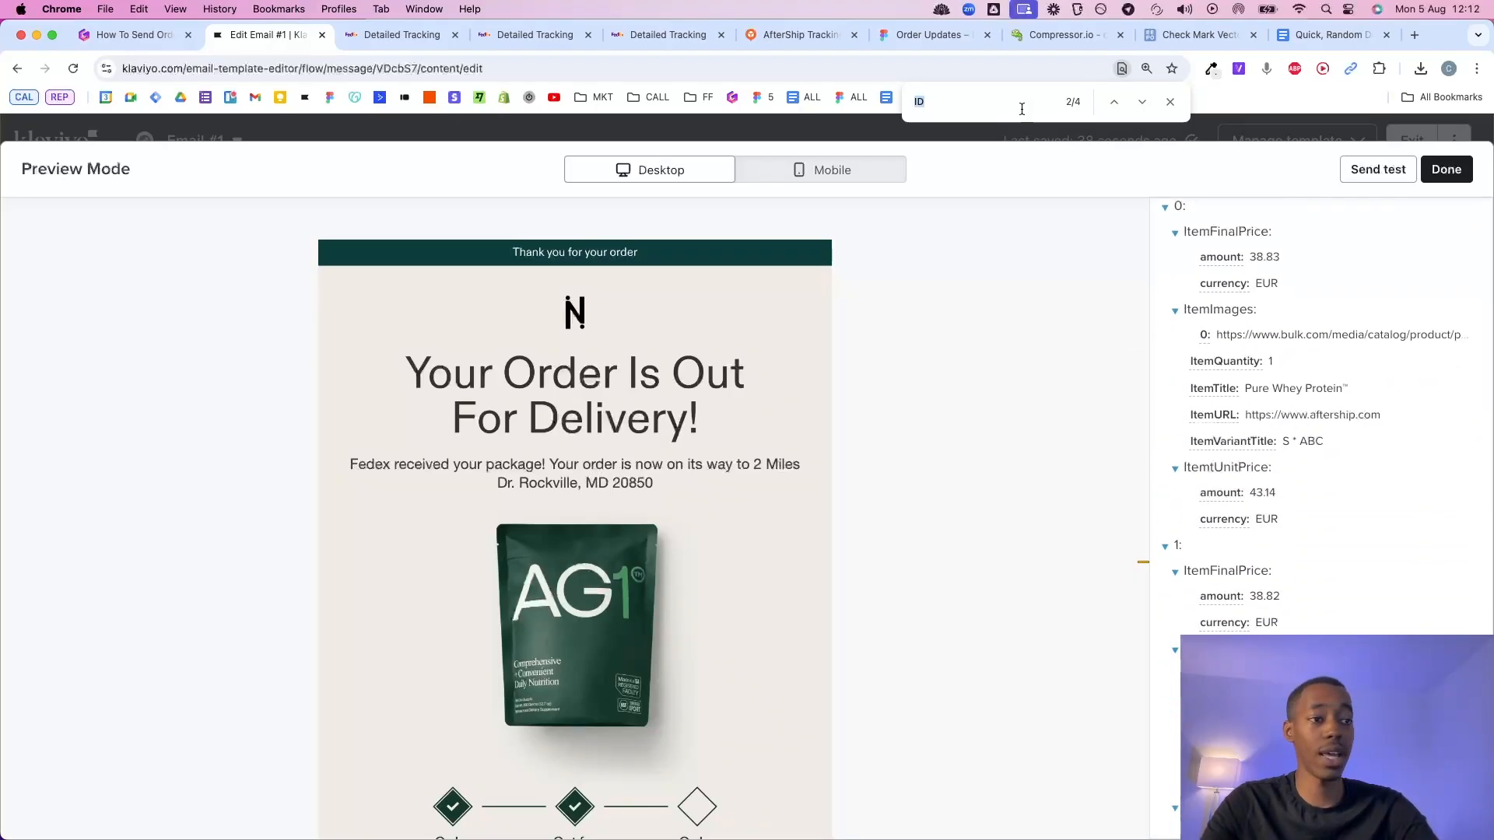
{"action": "type", "text": "images"}
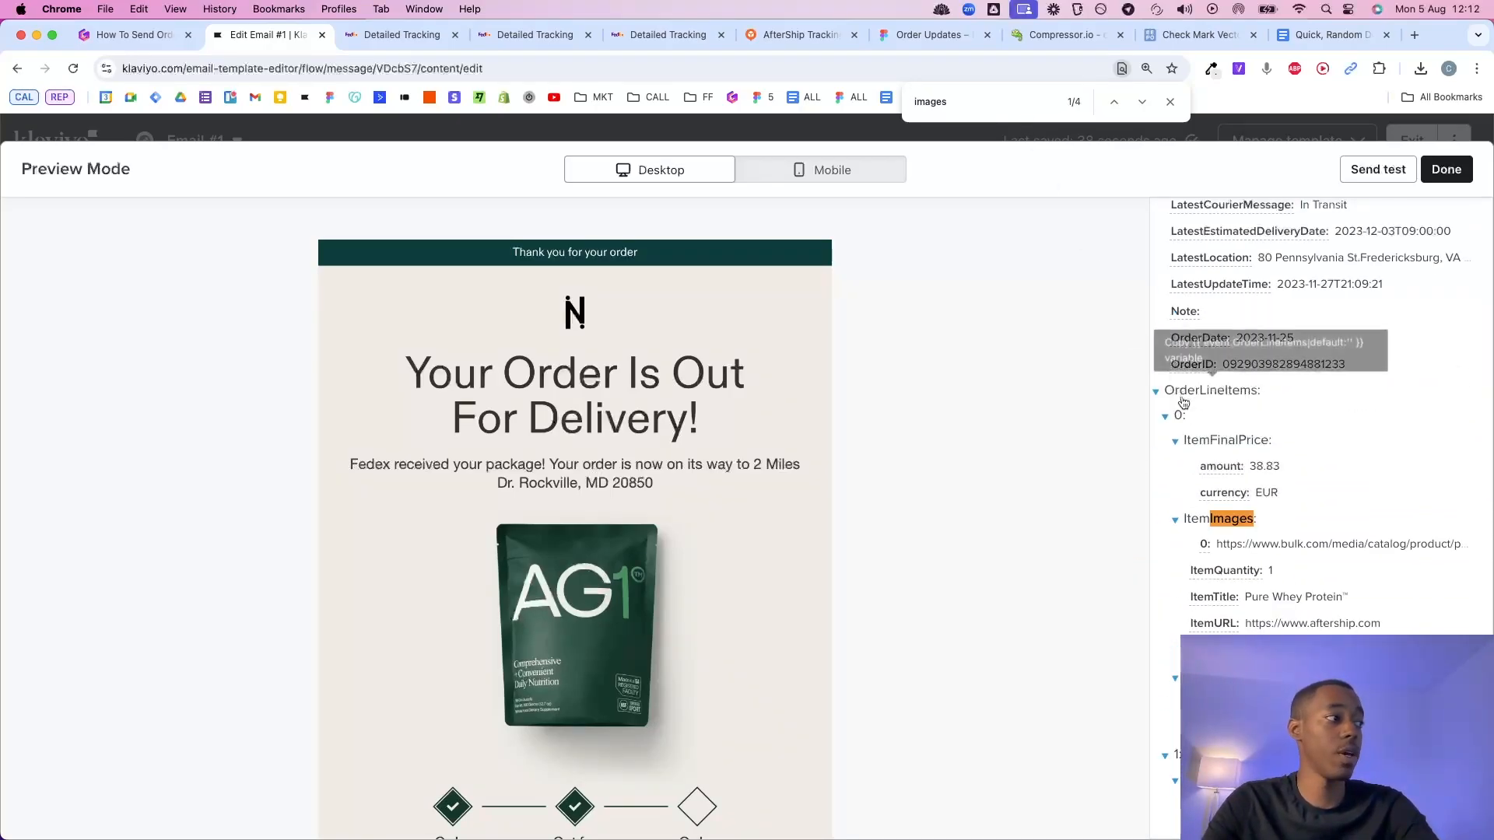
{"action": "scroll", "coordinate": [1259, 458], "scroll_direction": "down", "scroll_amount": 2}
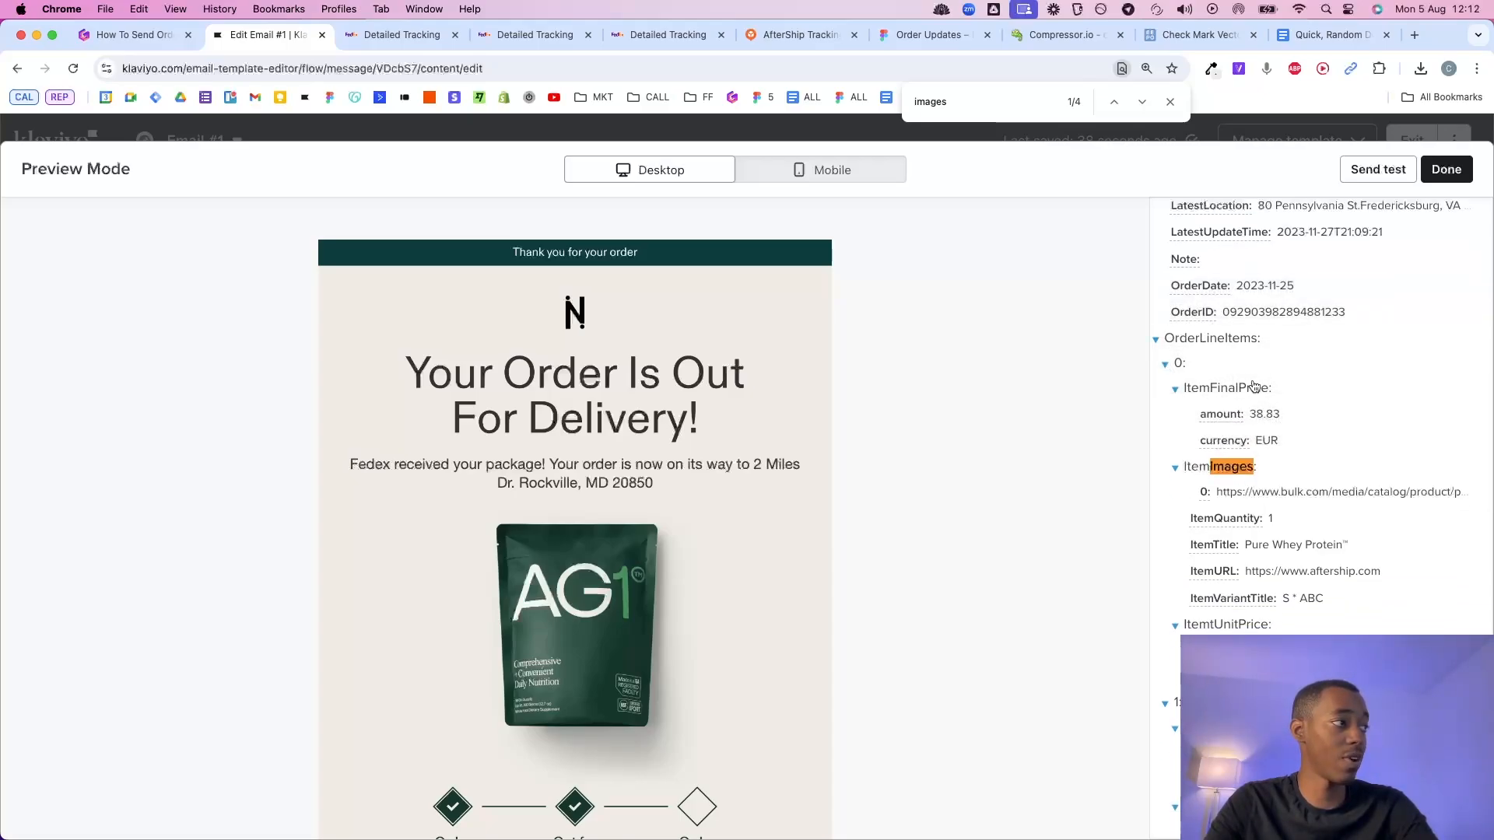
{"action": "left_click", "coordinate": [1243, 495]}
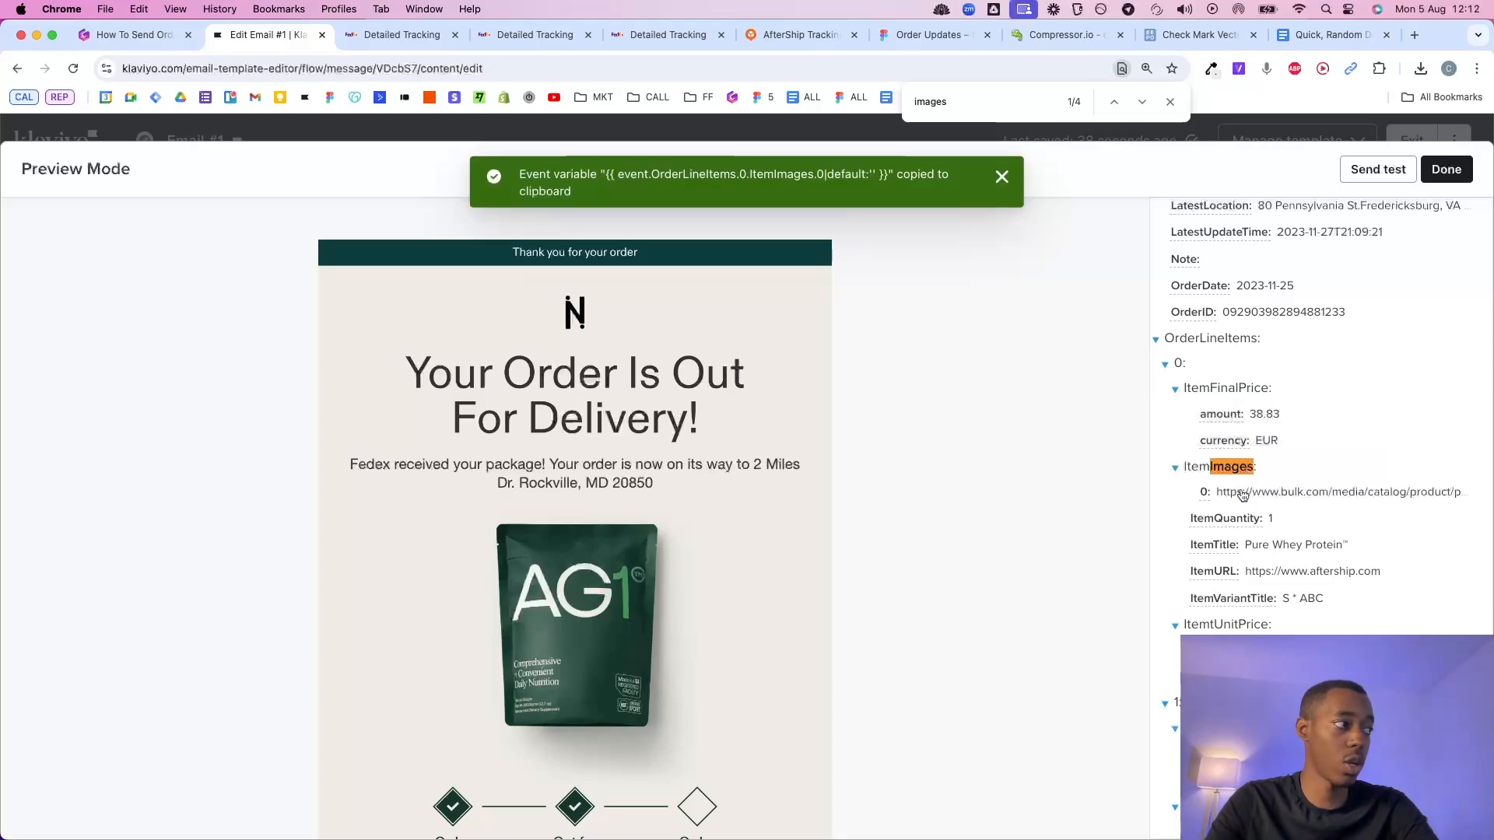
{"action": "left_click", "coordinate": [1237, 495]}
{"action": "left_click", "coordinate": [1453, 169]}
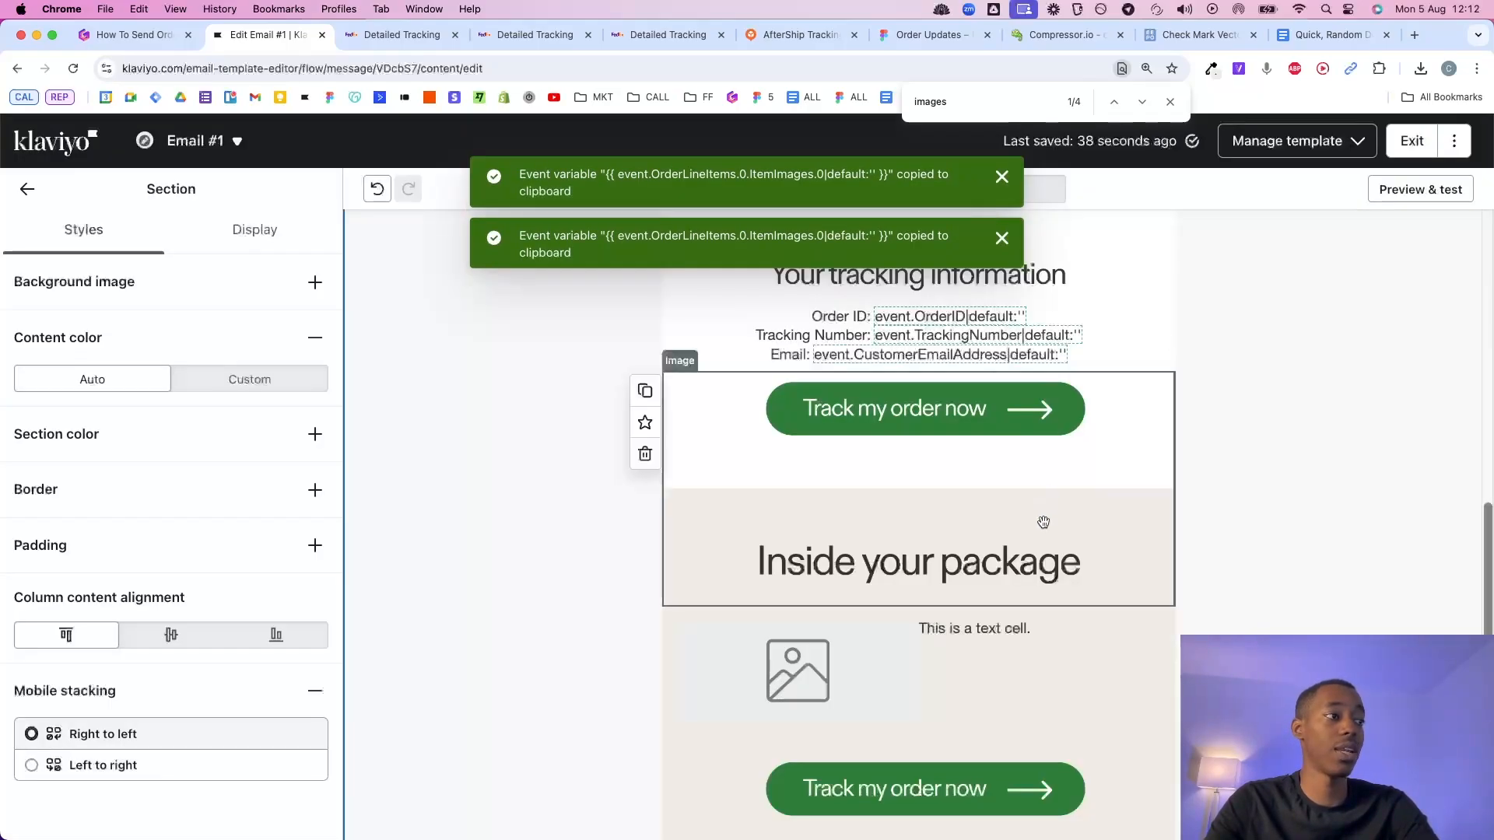
Paste the copied image variable {{ event.OrderLineItems.0.ItemImages.0|default:'' }} as the table's row collection.
{"action": "left_click", "coordinate": [974, 623]}
{"action": "left_click", "coordinate": [202, 246]}
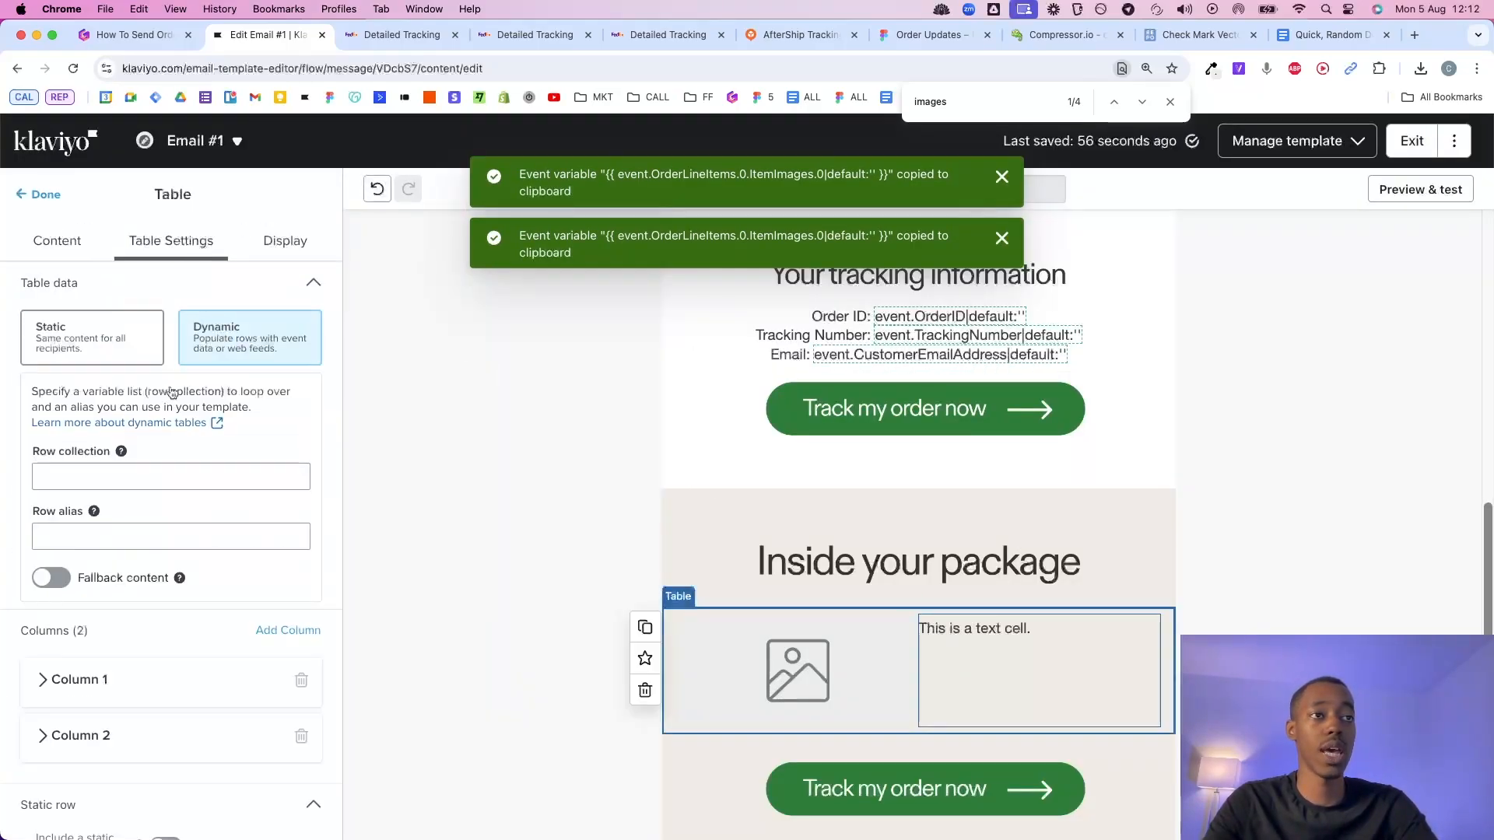
{"action": "left_click", "coordinate": [144, 477]}
{"action": "key", "text": "cmd+v"}
{"action": "left_click_drag", "start_coordinate": [139, 483], "coordinate": [35, 476]}
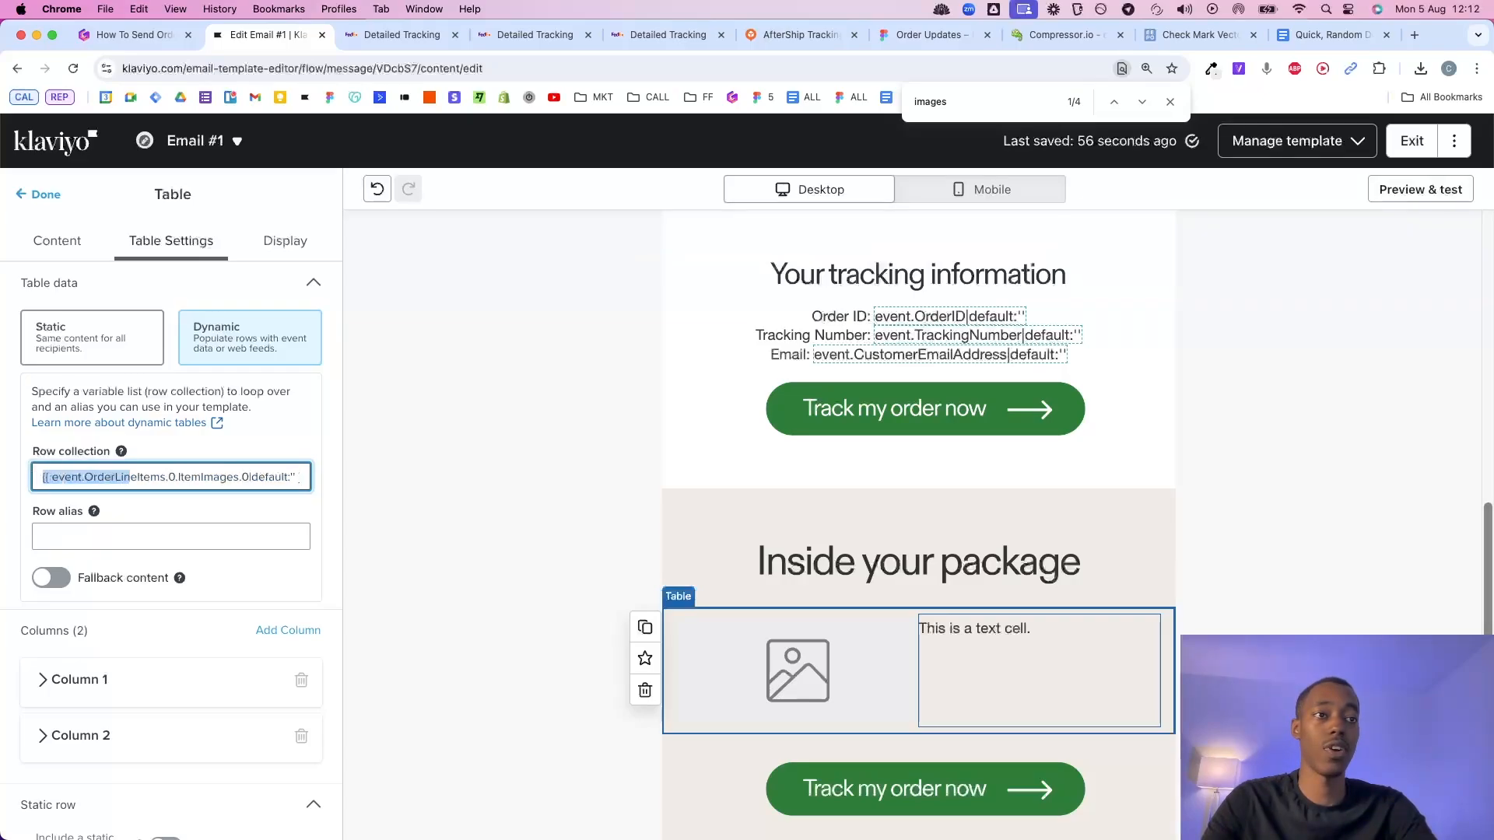
{"action": "left_click", "coordinate": [316, 527]}
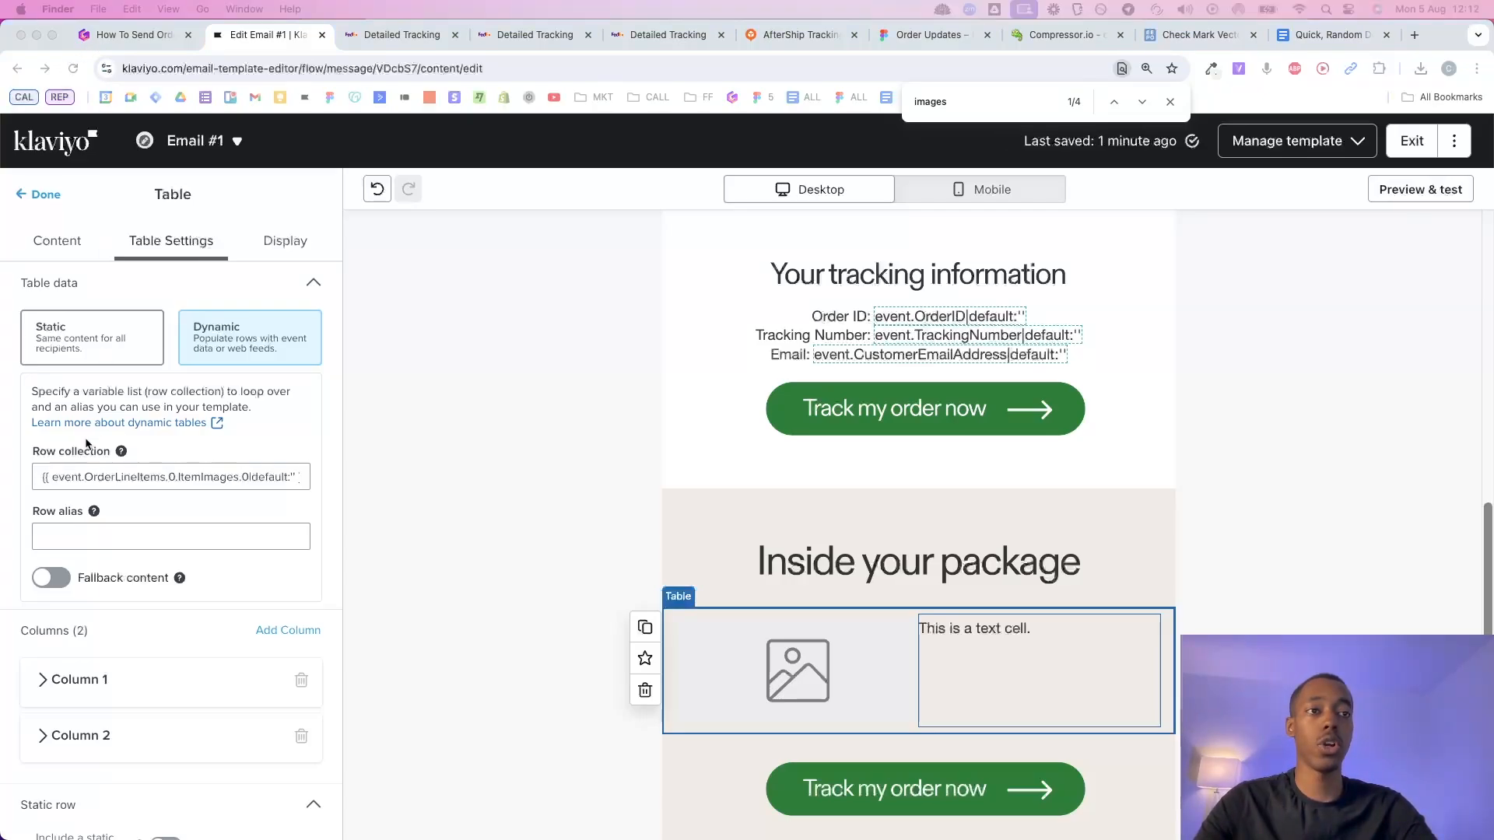
Trim the table's row collection to event.OrderLineItems, removing the curly brackets, item index, image path and default.
{"action": "left_click", "coordinate": [59, 474]}
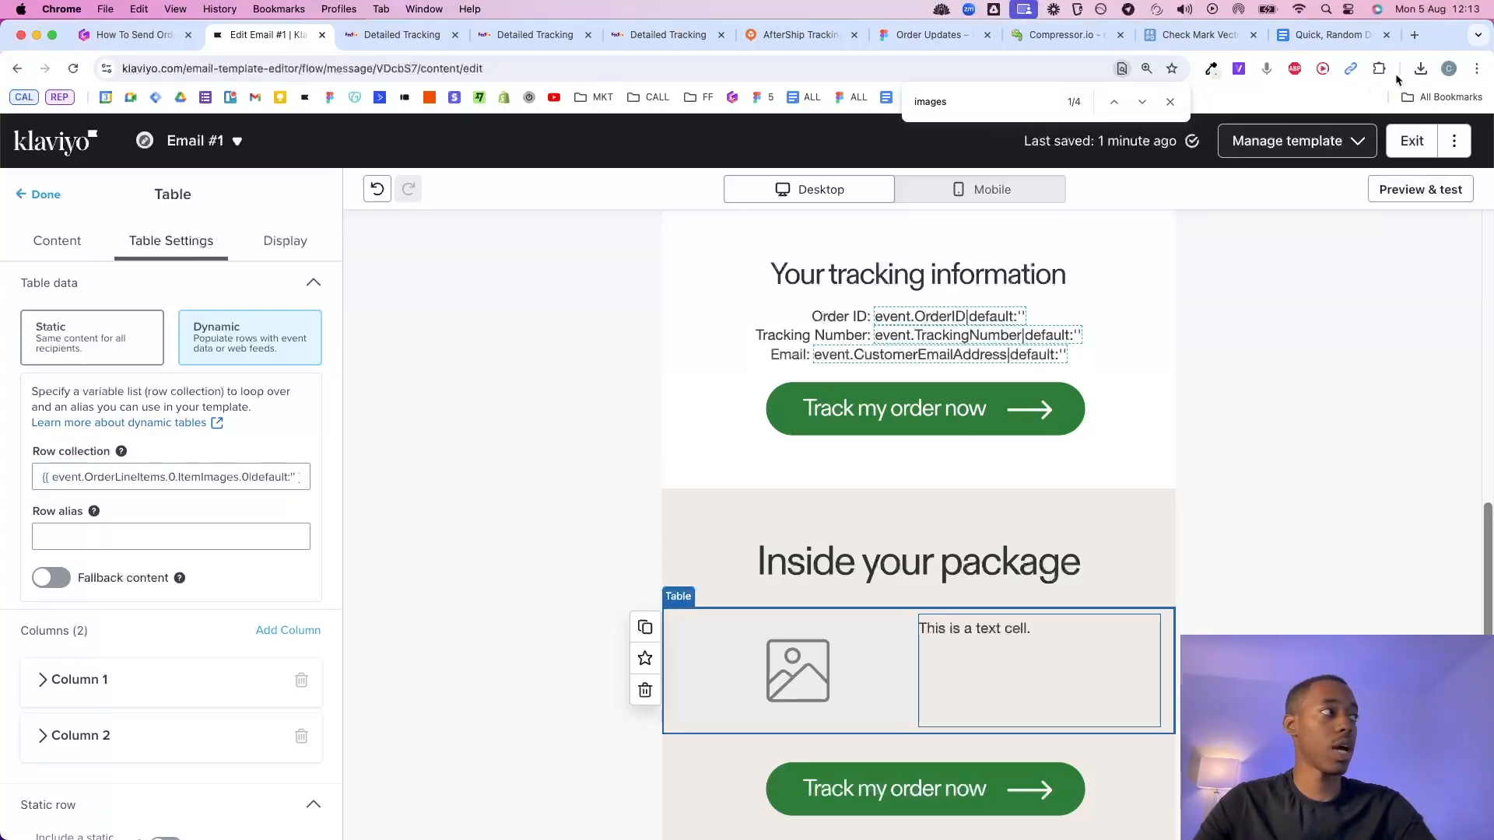
{"action": "left_click", "coordinate": [1476, 68]}
{"action": "left_click", "coordinate": [1434, 356]}
{"action": "left_click", "coordinate": [1434, 355]}
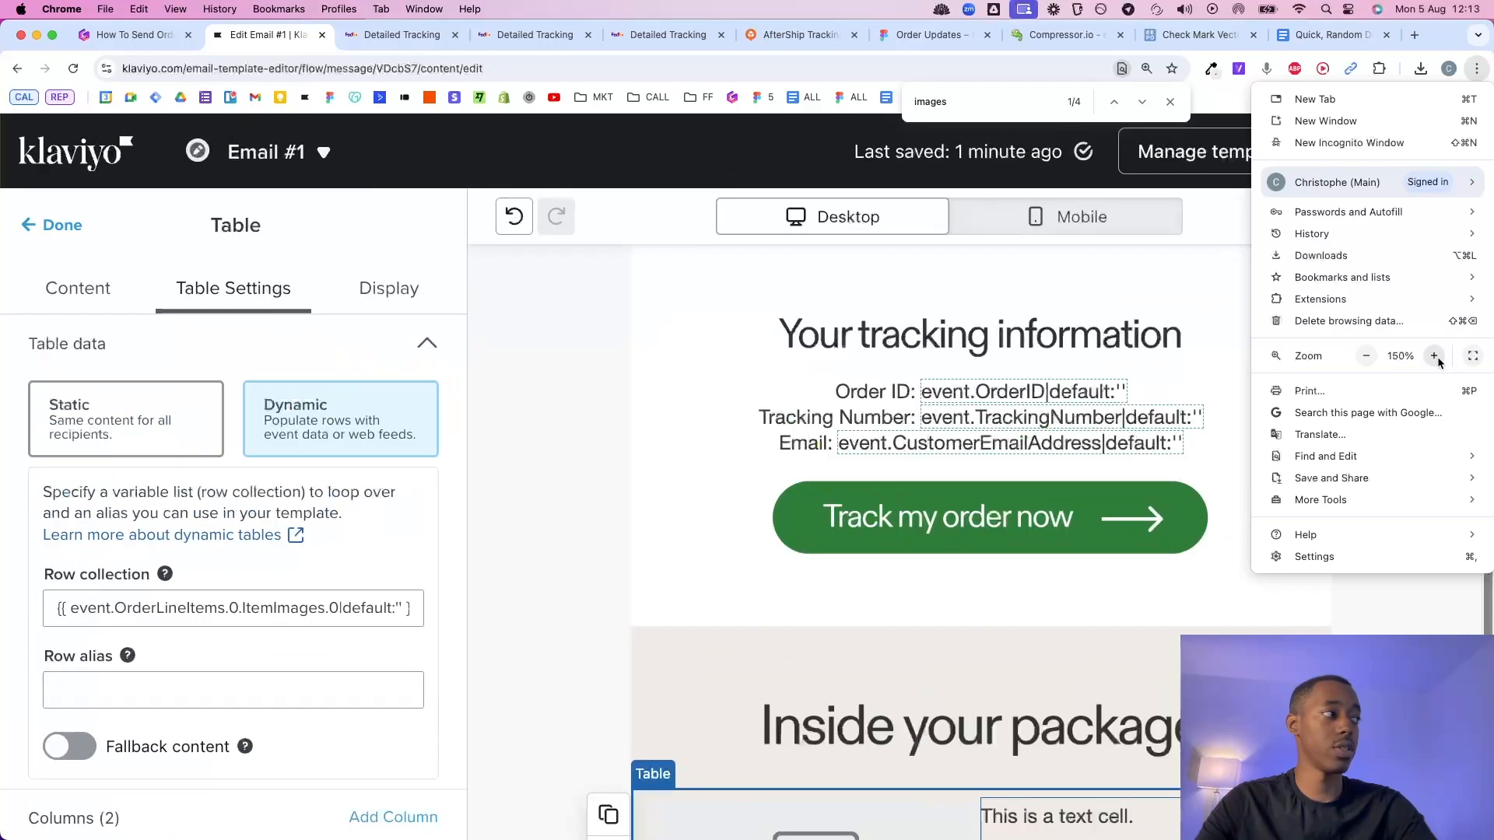
{"action": "left_click", "coordinate": [450, 549]}
{"action": "scroll", "coordinate": [112, 472], "scroll_direction": "down", "scroll_amount": 2}
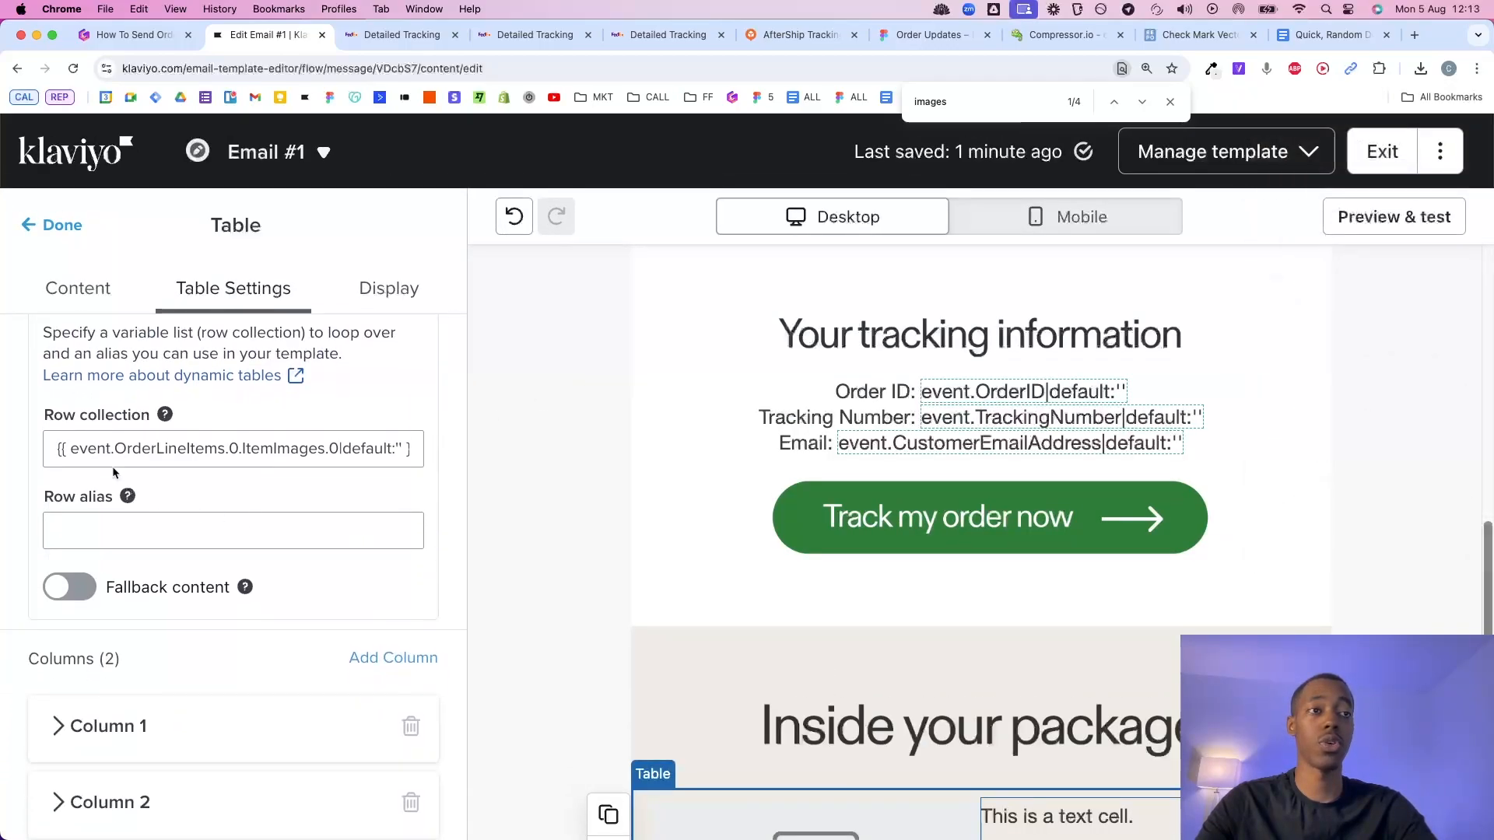
{"action": "left_click", "coordinate": [55, 449]}
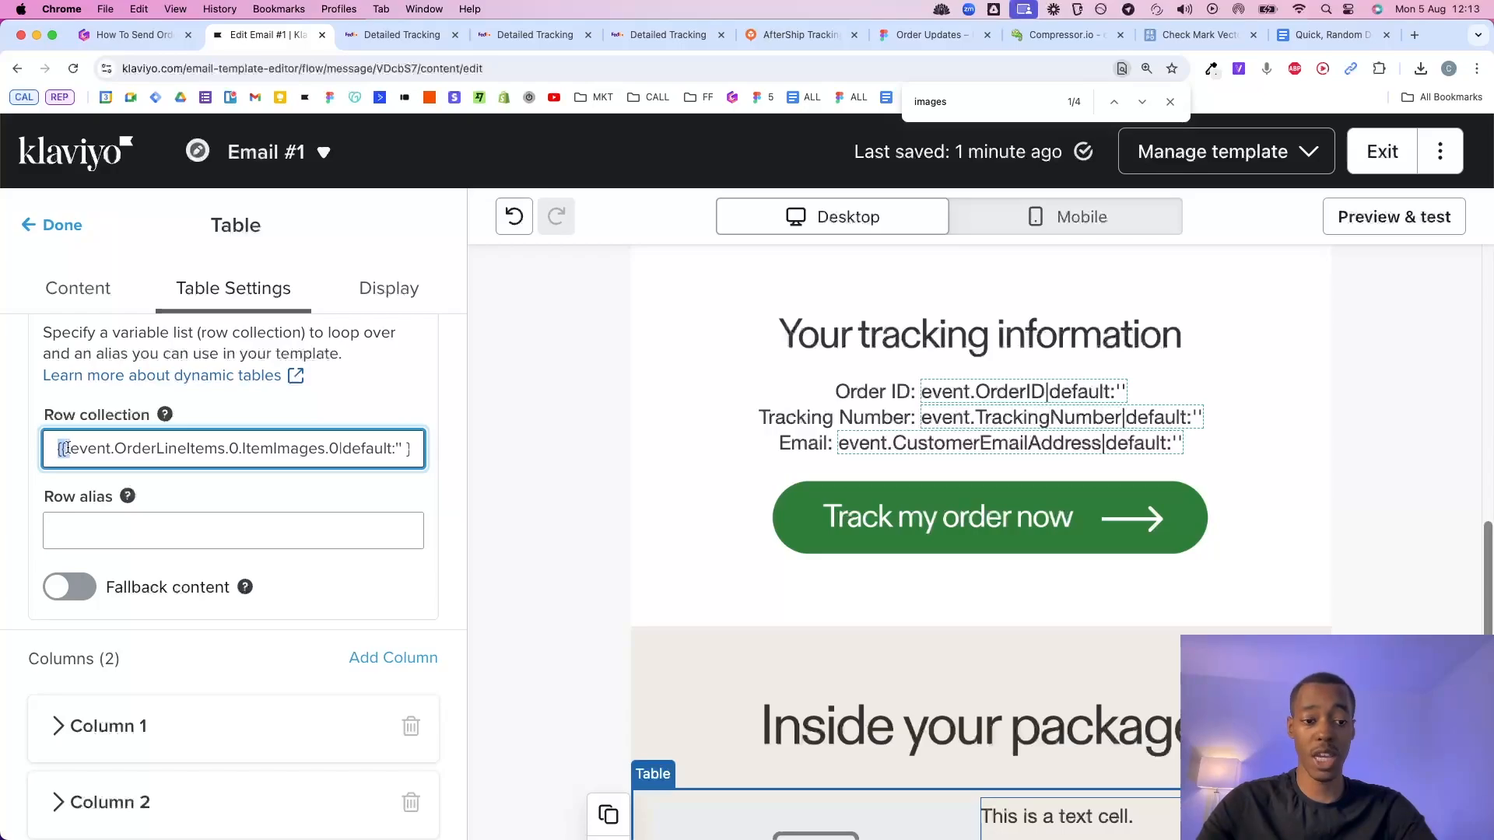
{"action": "key", "text": "Delete"}
{"action": "key", "text": "Delete"}
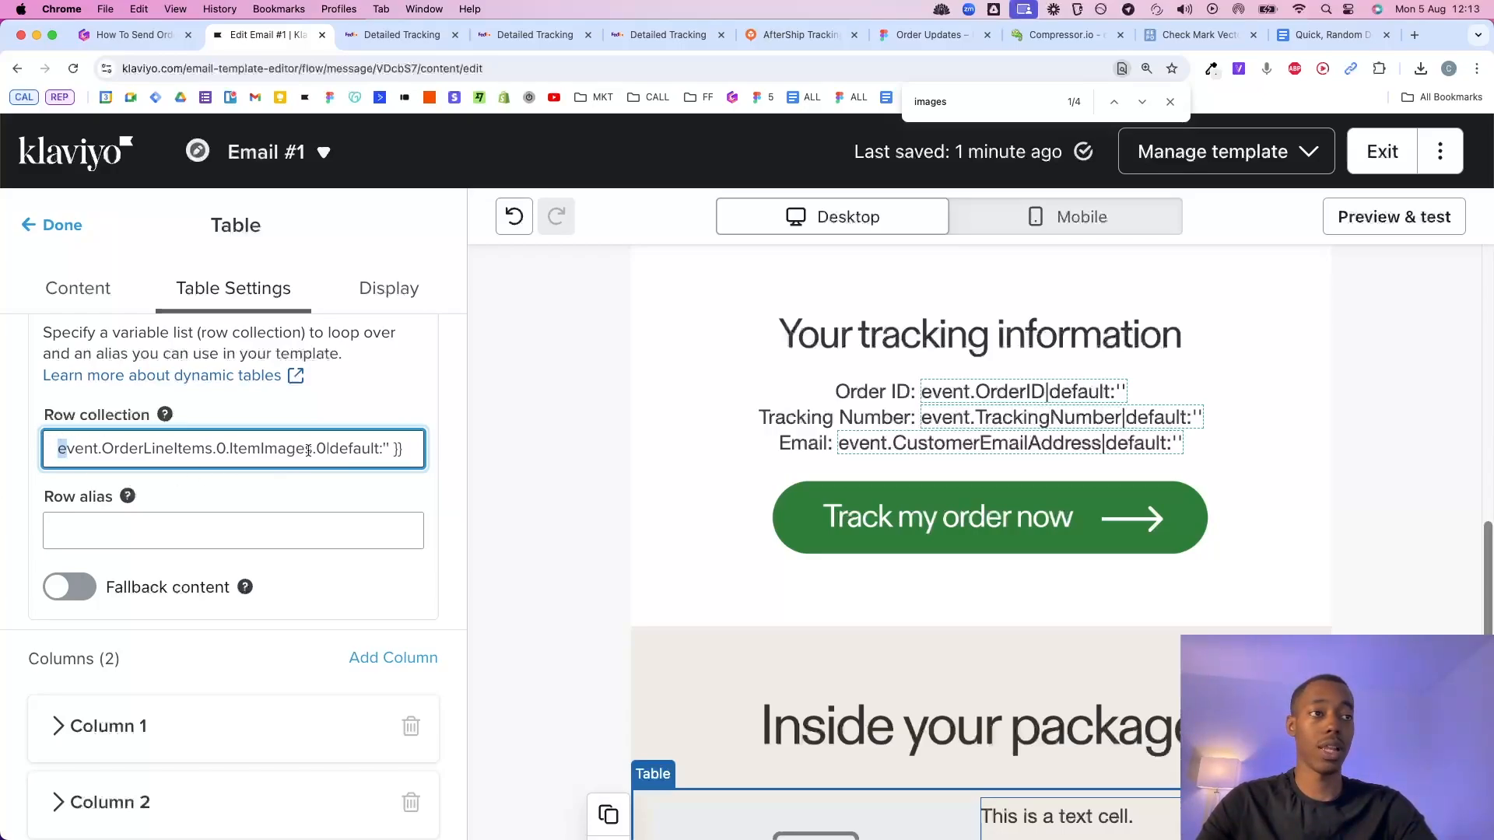
{"action": "left_click", "coordinate": [265, 450]}
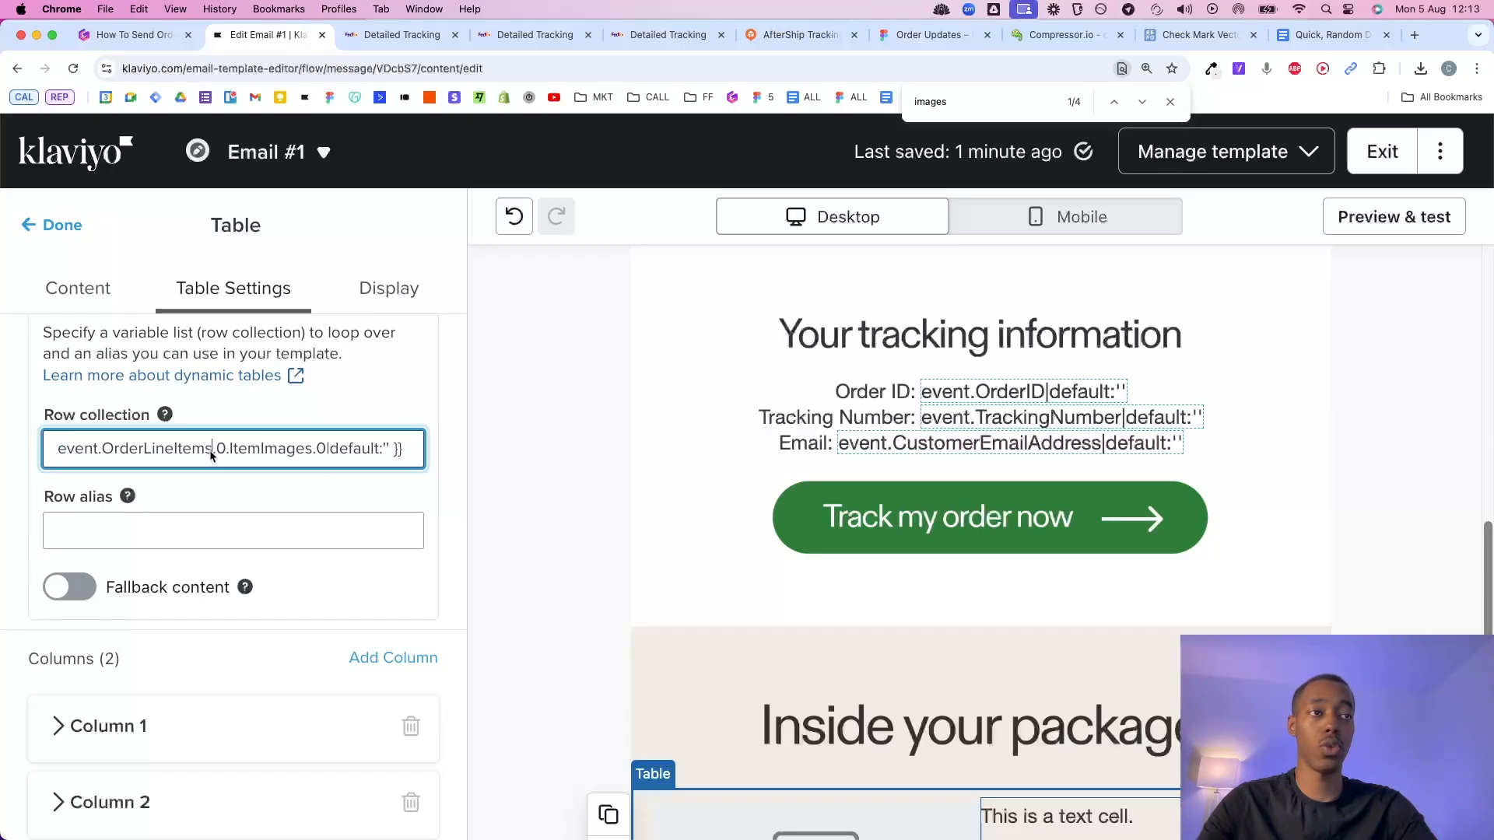
{"action": "left_click_drag", "start_coordinate": [211, 455], "coordinate": [447, 467]}
{"action": "key", "text": "BackSpace"}
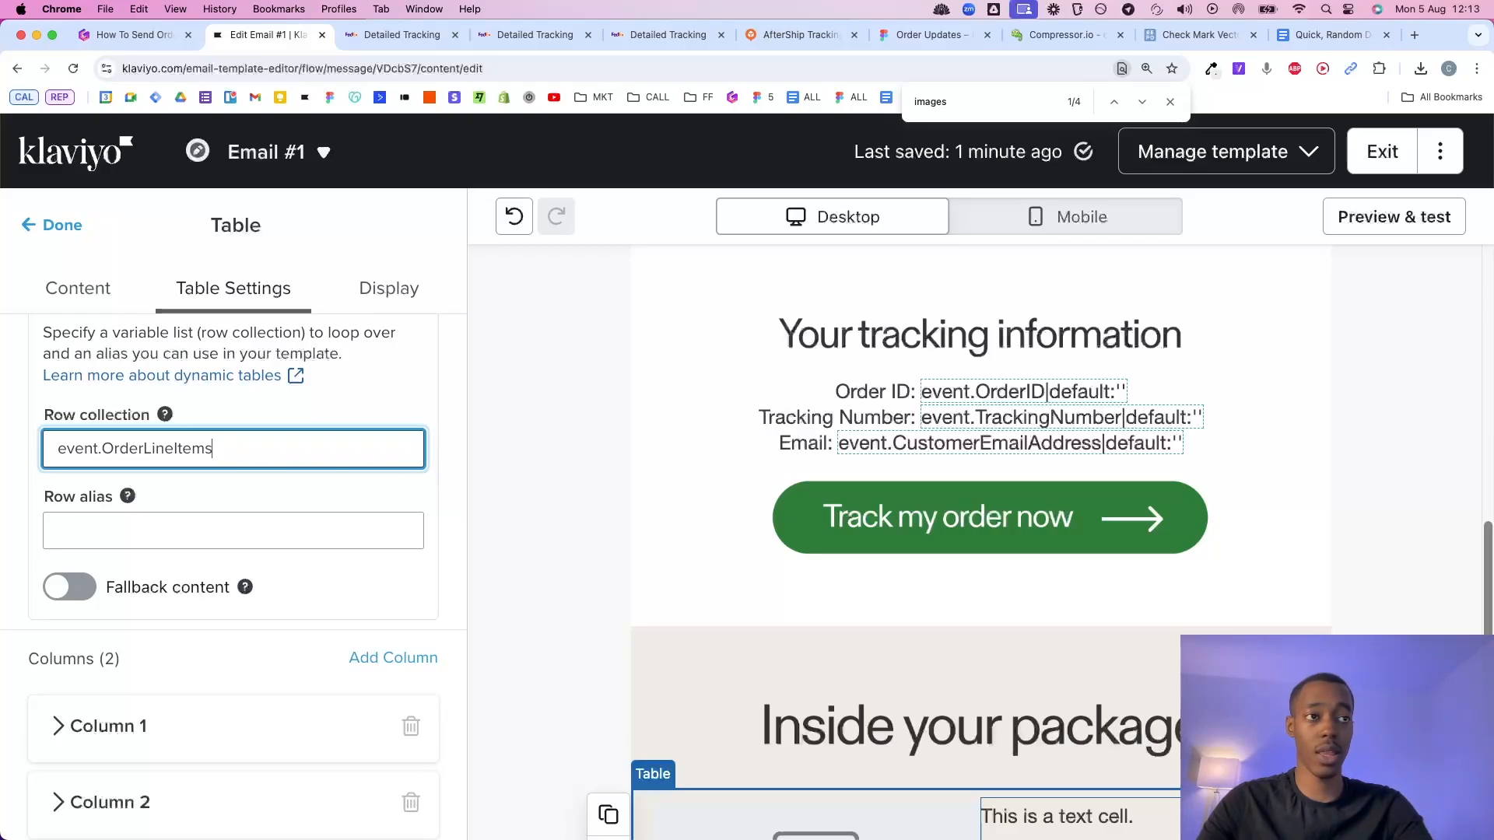
Set the dynamic table's row alias to "item".
{"action": "double_click", "coordinate": [231, 441]}
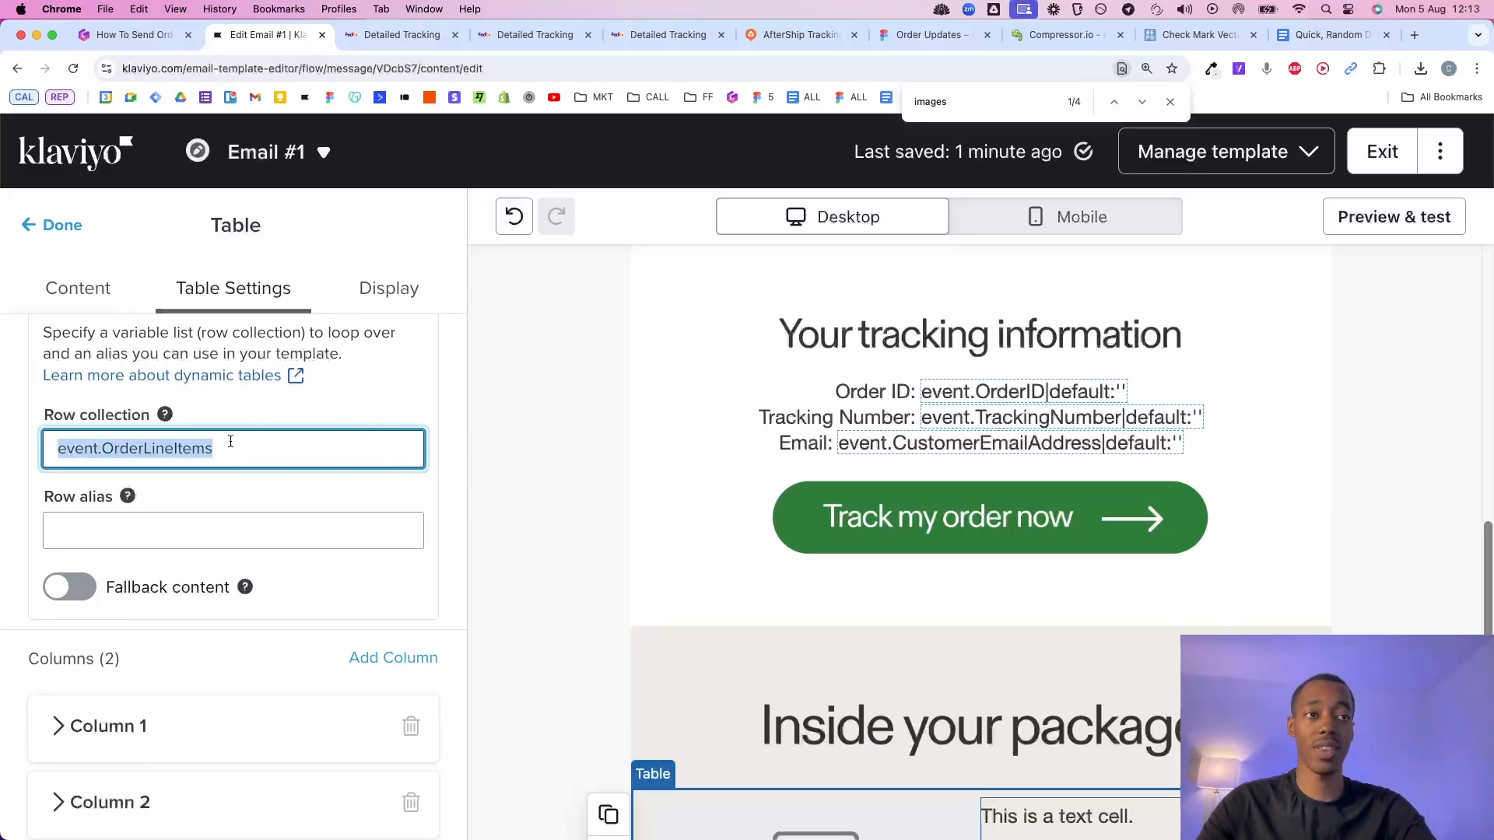
{"action": "left_click", "coordinate": [224, 529]}
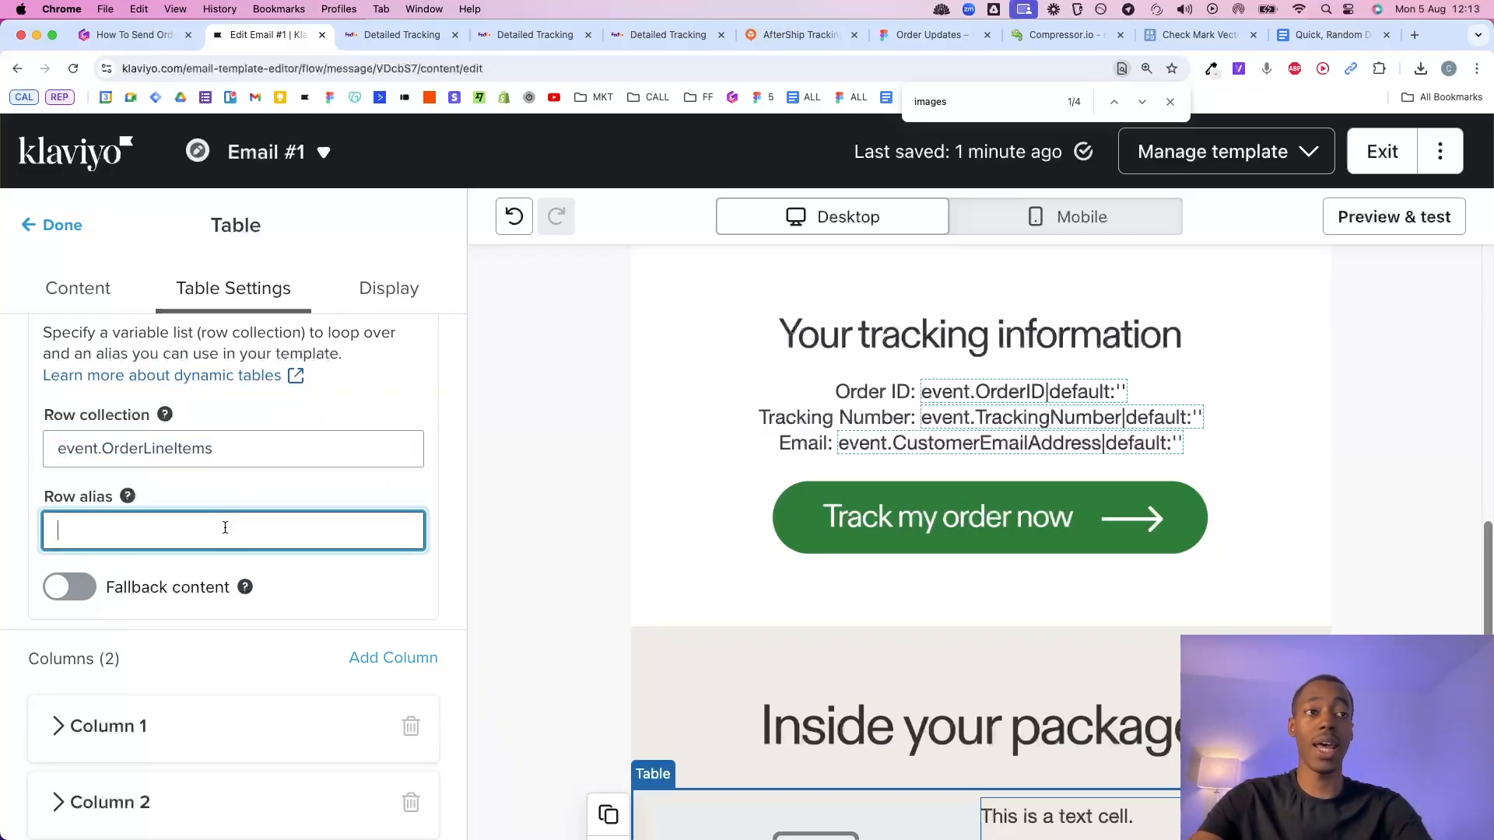
{"action": "type", "text": "item"}
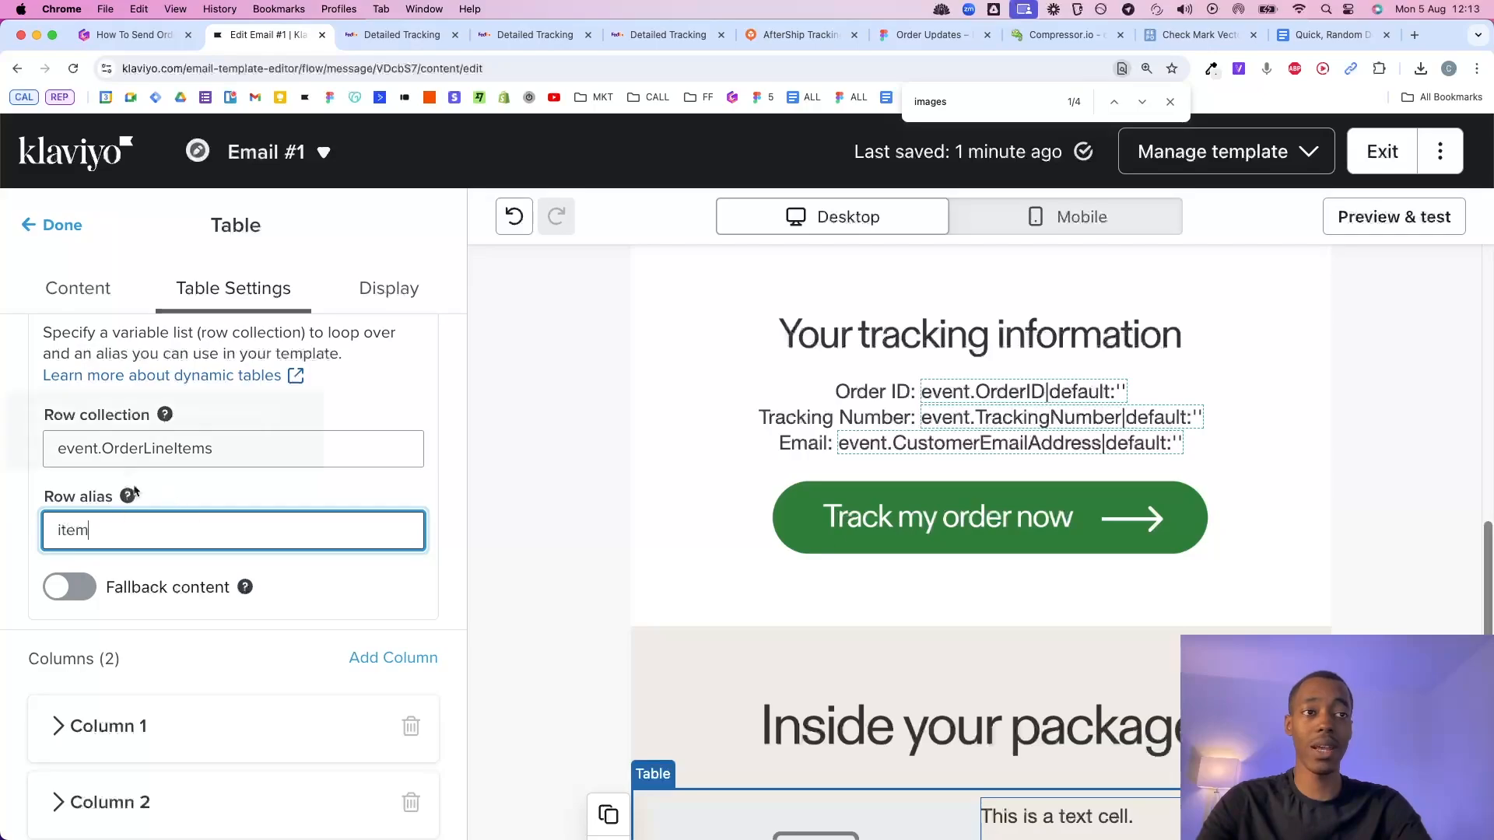
{"action": "left_click", "coordinate": [154, 458]}
{"action": "left_click", "coordinate": [127, 536]}
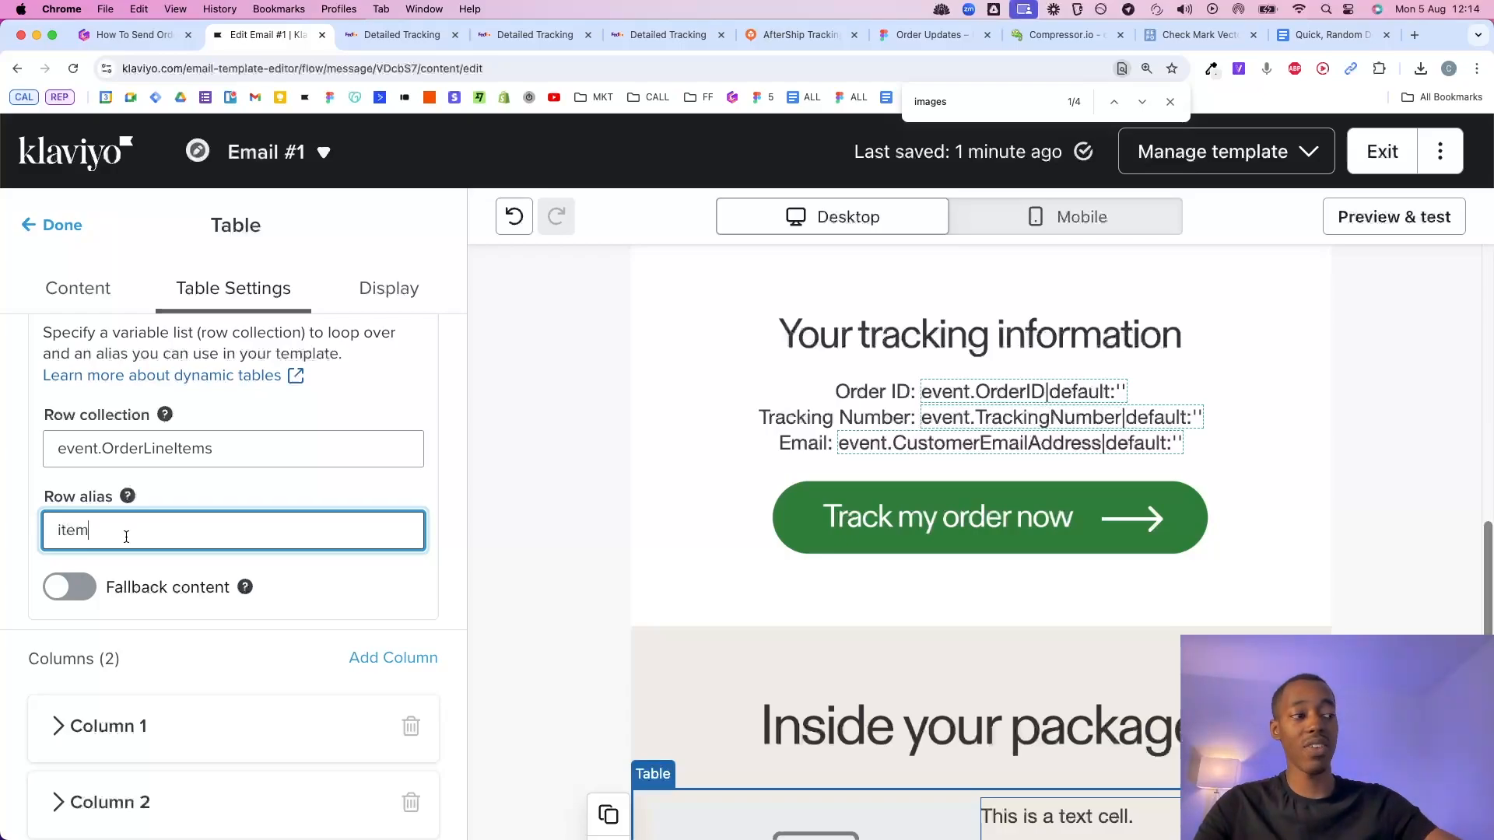
{"action": "scroll", "coordinate": [597, 500], "scroll_direction": "down", "scroll_amount": 8}
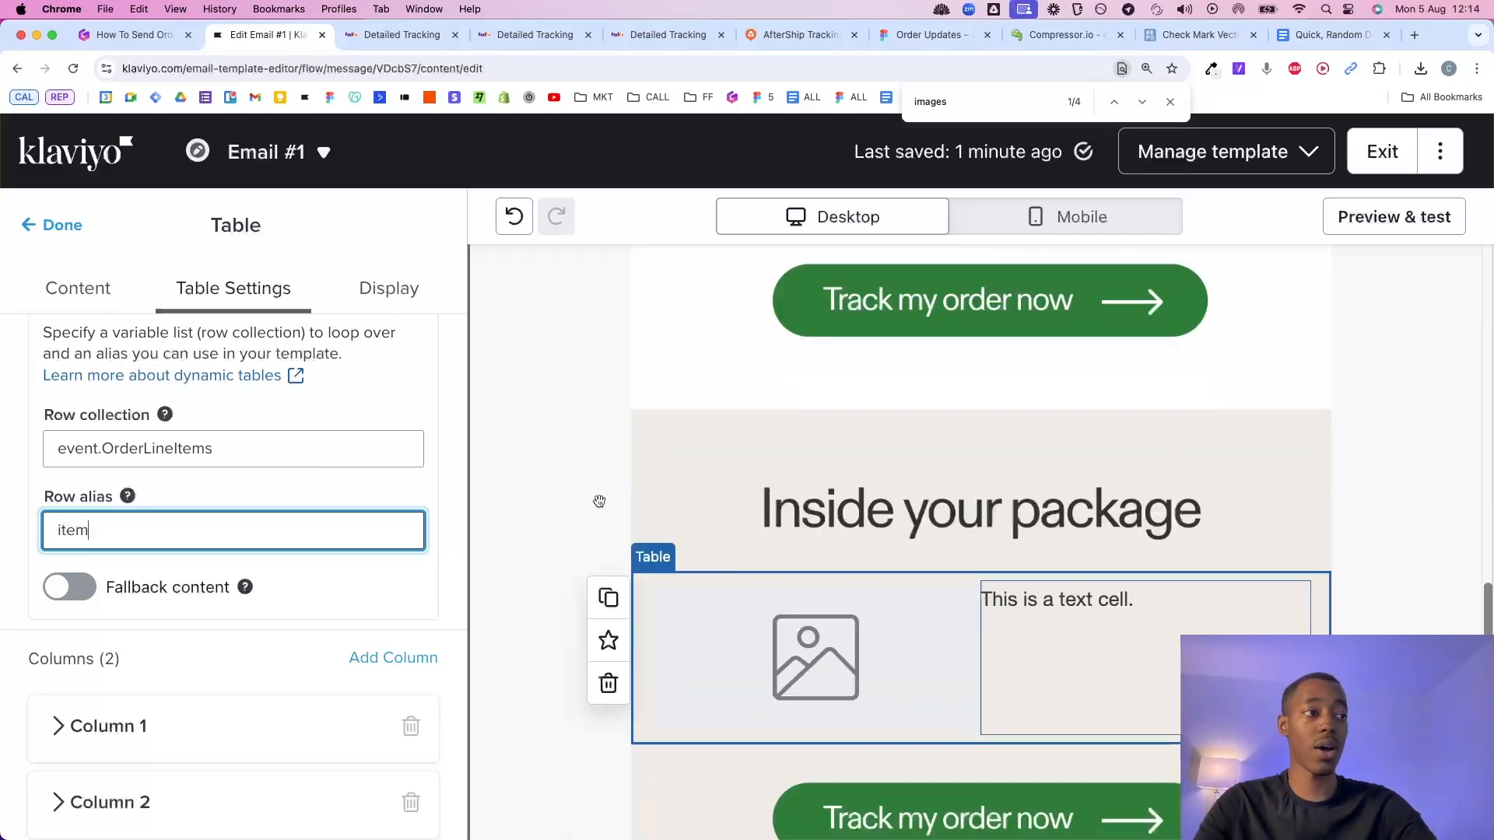
Search the preview event properties for "image" and copy the first order line item's image variable.
{"action": "scroll", "coordinate": [1147, 351], "scroll_direction": "up", "scroll_amount": 1}
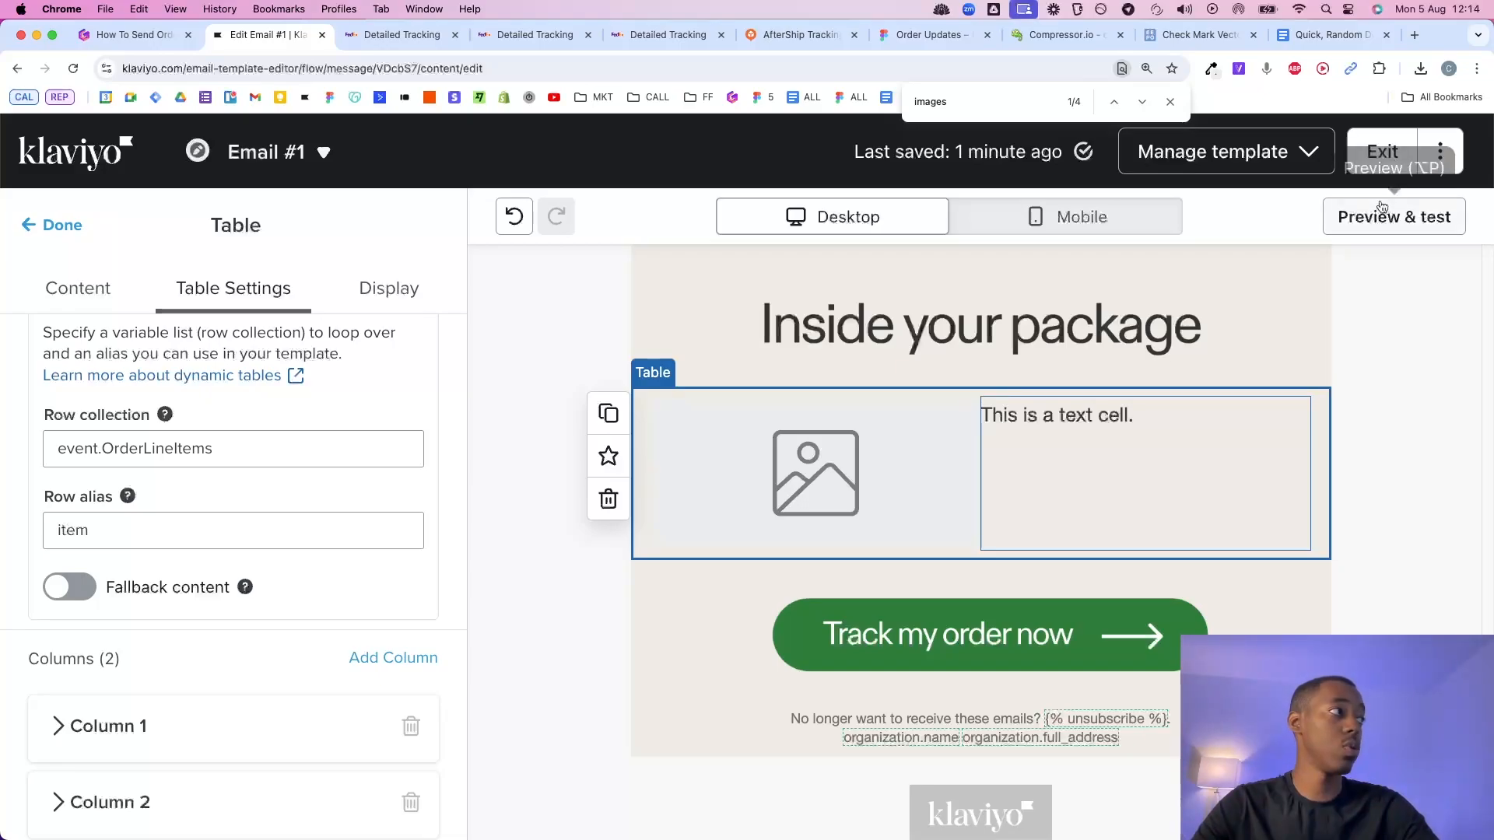
{"action": "left_click", "coordinate": [1477, 68]}
{"action": "double_click", "coordinate": [1368, 355]}
{"action": "left_click", "coordinate": [1210, 317]}
{"action": "scroll", "coordinate": [1210, 317], "scroll_direction": "up", "scroll_amount": 3}
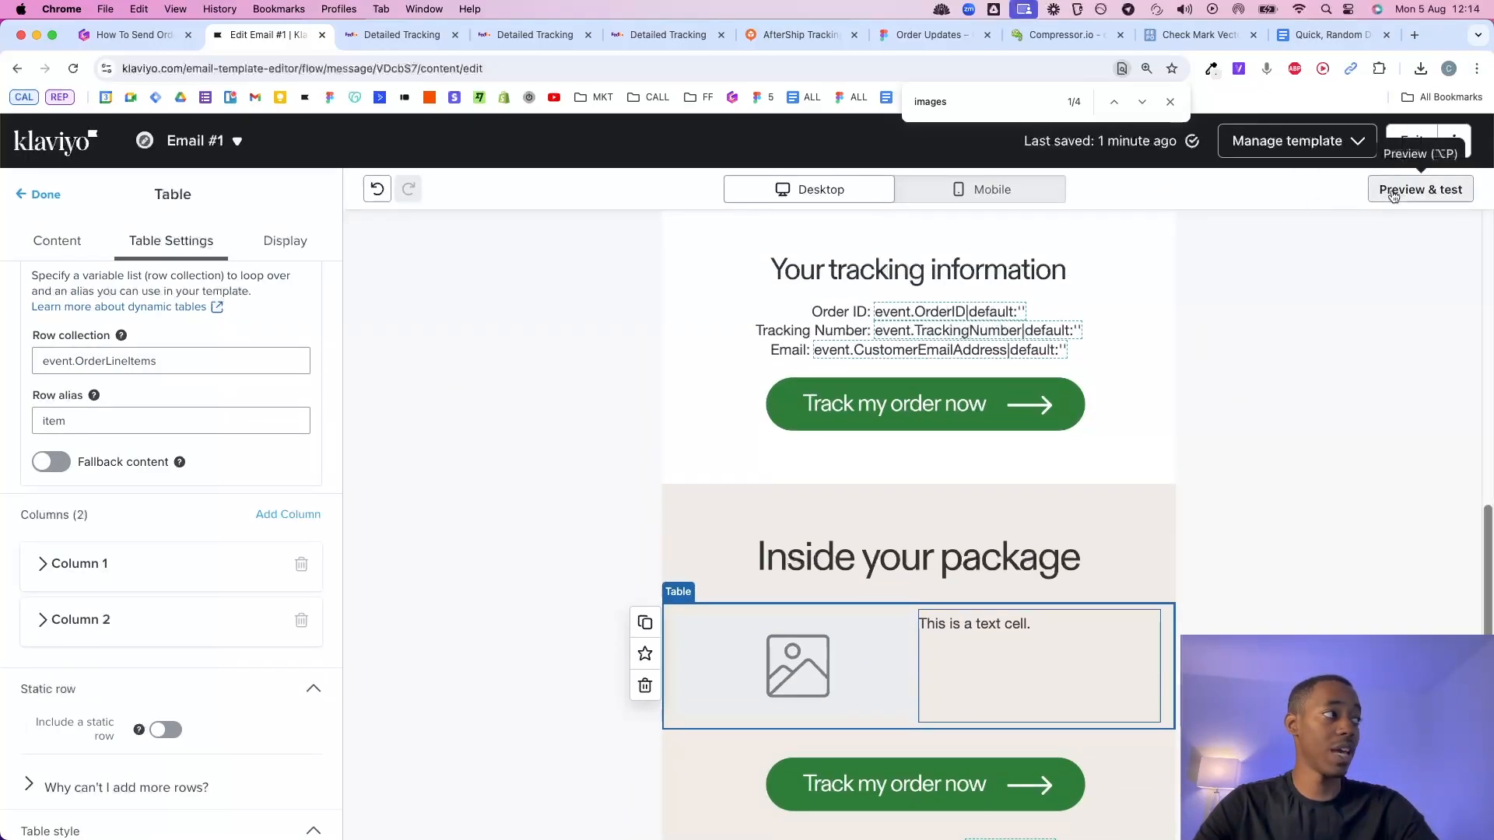
{"action": "left_click", "coordinate": [1391, 189]}
{"action": "scroll", "coordinate": [1240, 534], "scroll_direction": "down", "scroll_amount": 5}
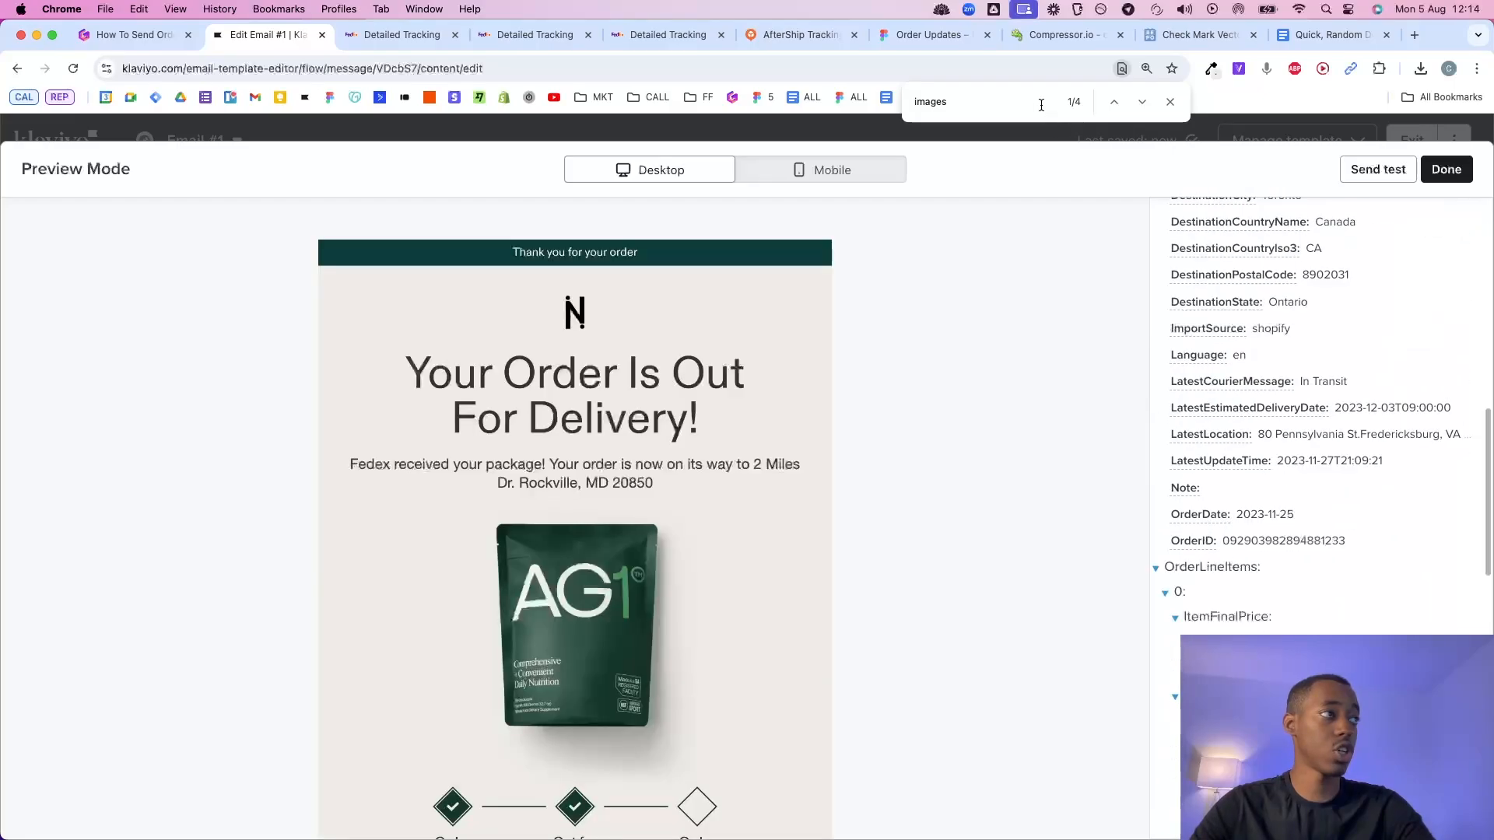
{"action": "scroll", "coordinate": [1241, 428], "scroll_direction": "down", "scroll_amount": 5}
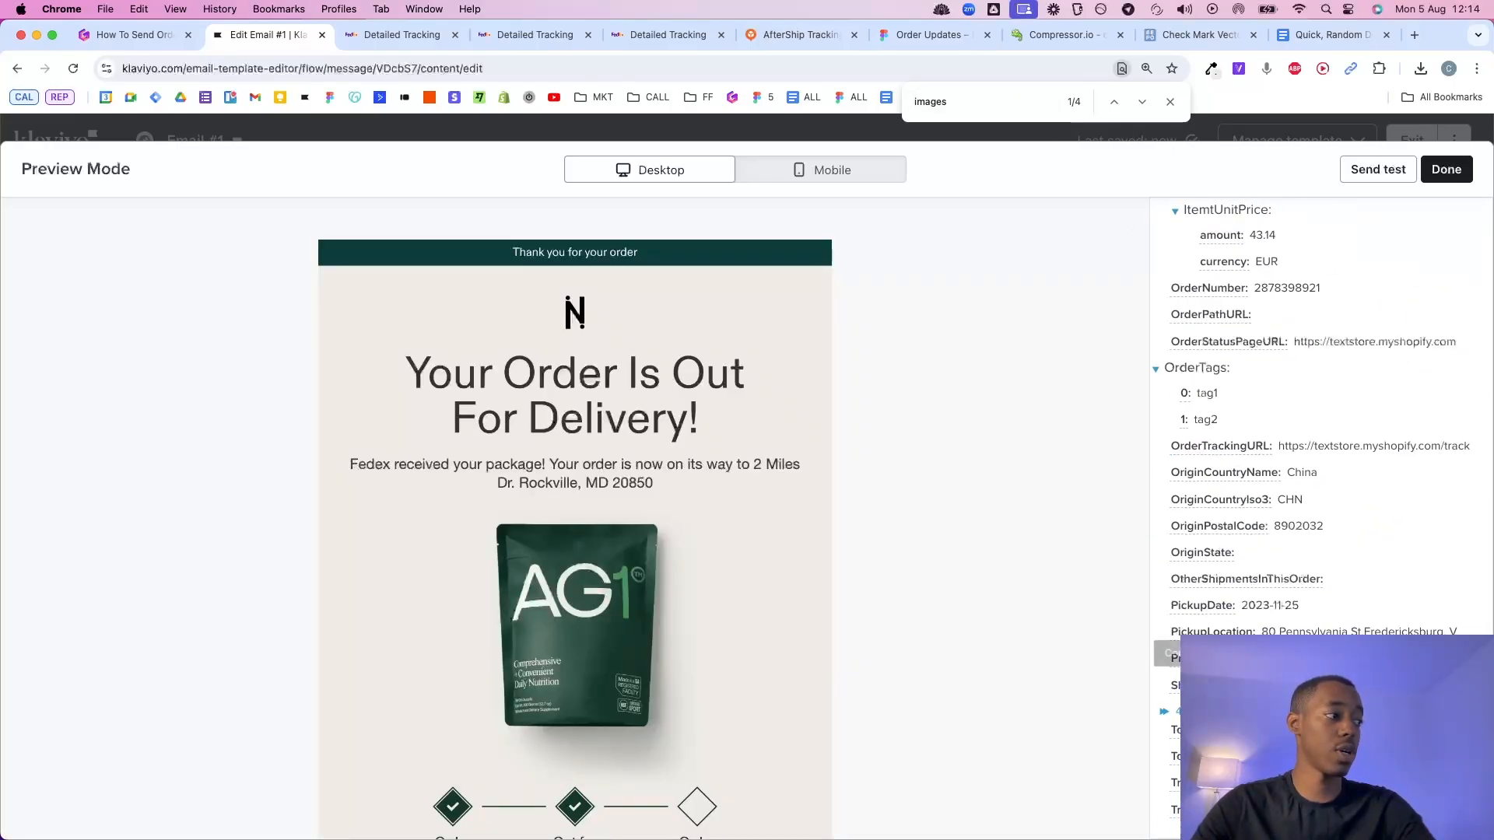
{"action": "key", "text": "super+f"}
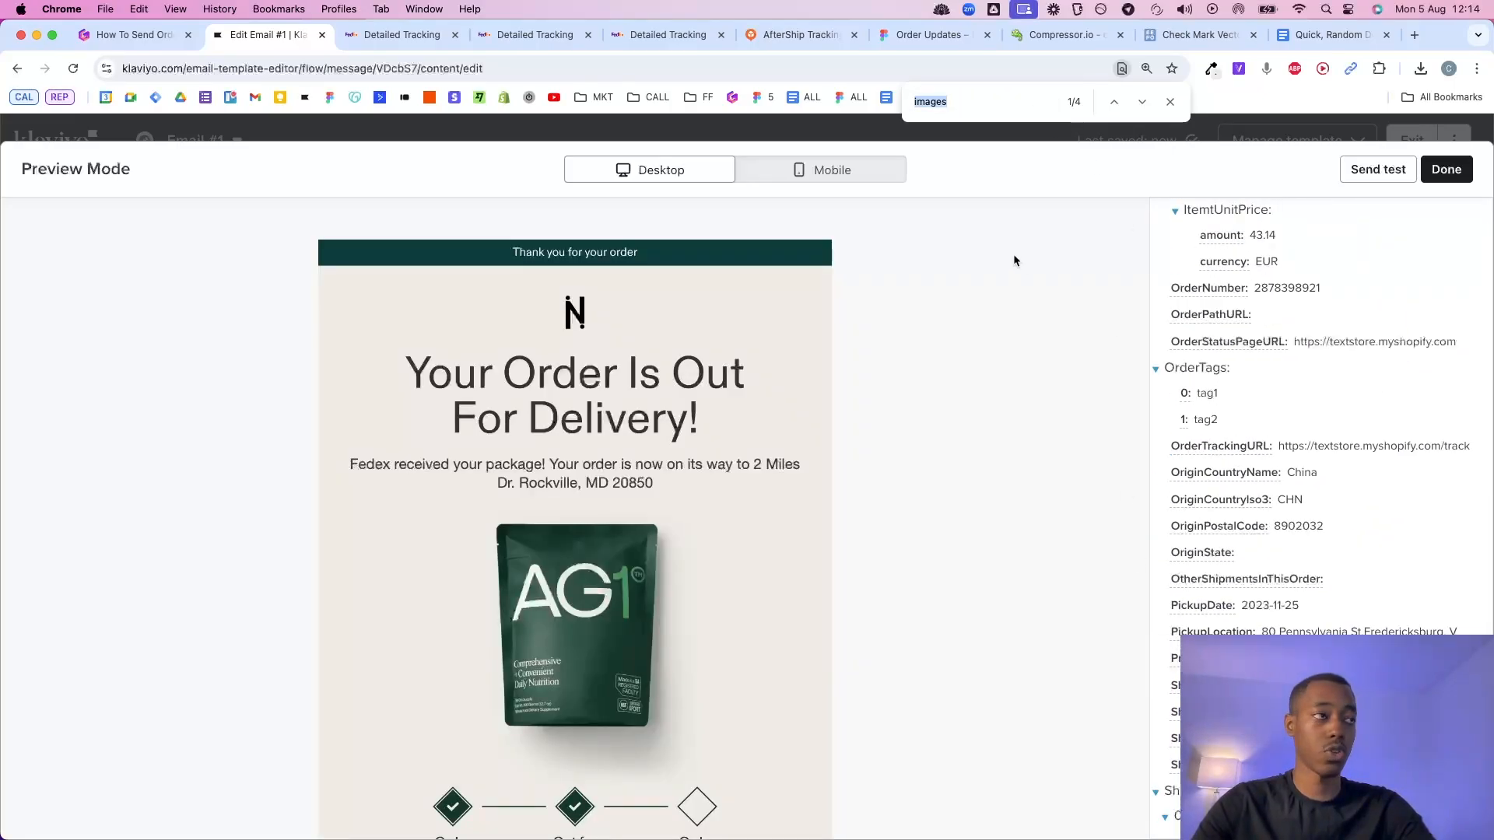
{"action": "key", "text": "super+v"}
{"action": "key", "text": "super+a"}
{"action": "type", "text": "image"}
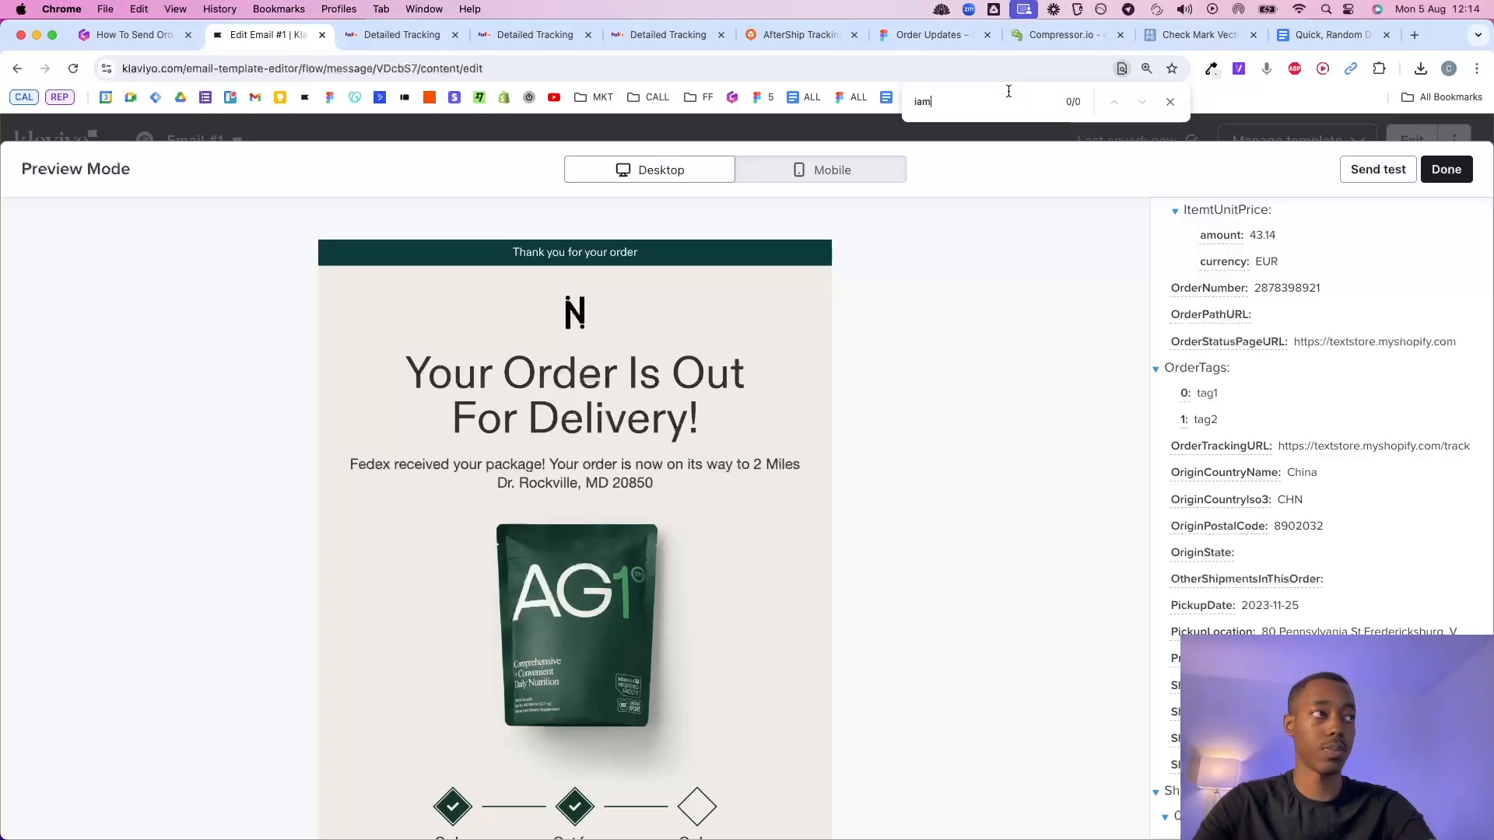
{"action": "left_click", "coordinate": [1205, 544]}
{"action": "left_click", "coordinate": [1423, 180]}
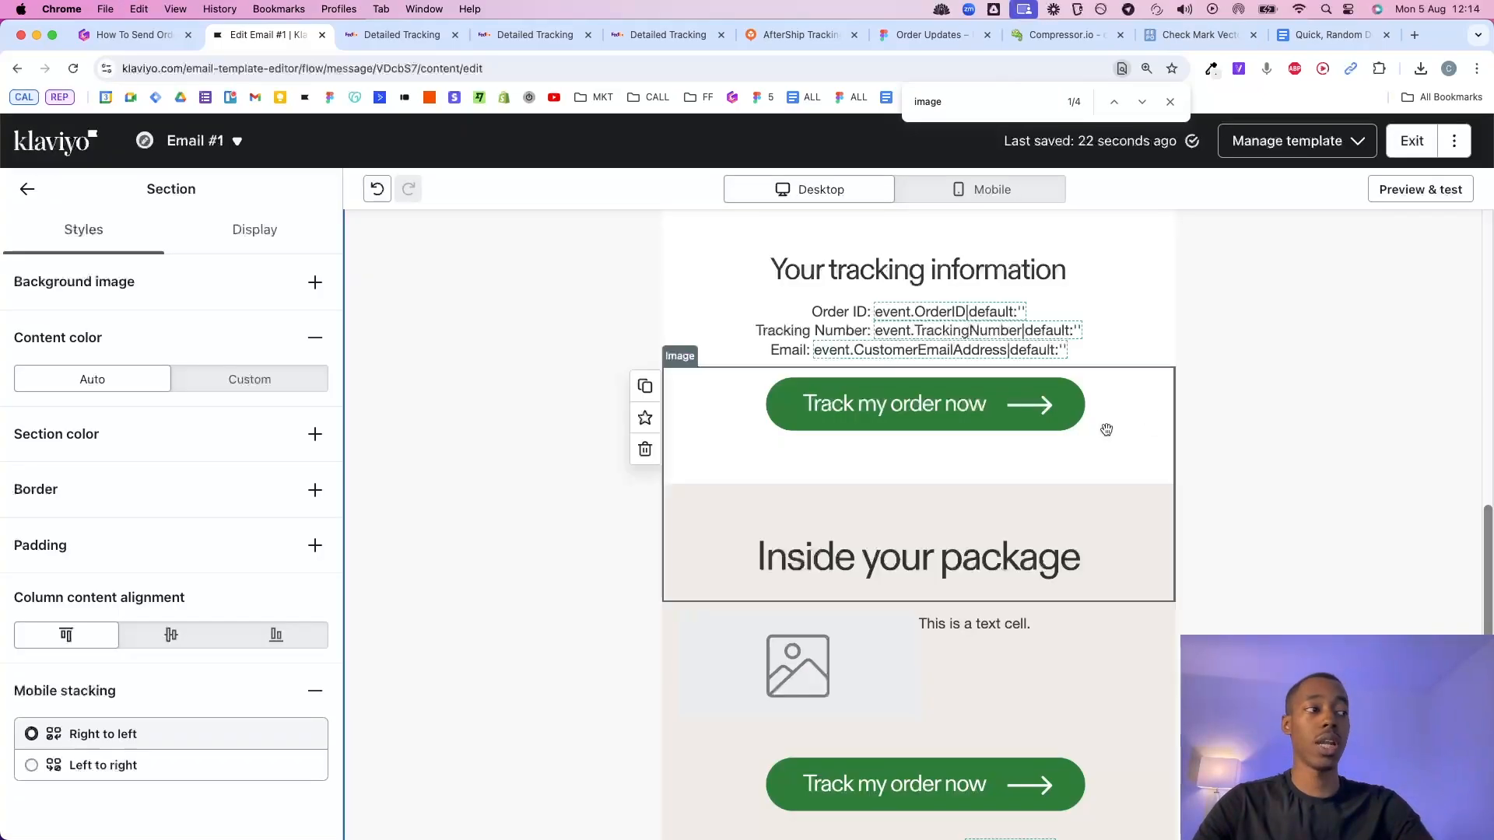
Give the table's image cell a dynamic image using the copied variable {{ event.OrderLineItems.0.ItemImages.0|default:'' }}.
{"action": "left_click", "coordinate": [797, 669]}
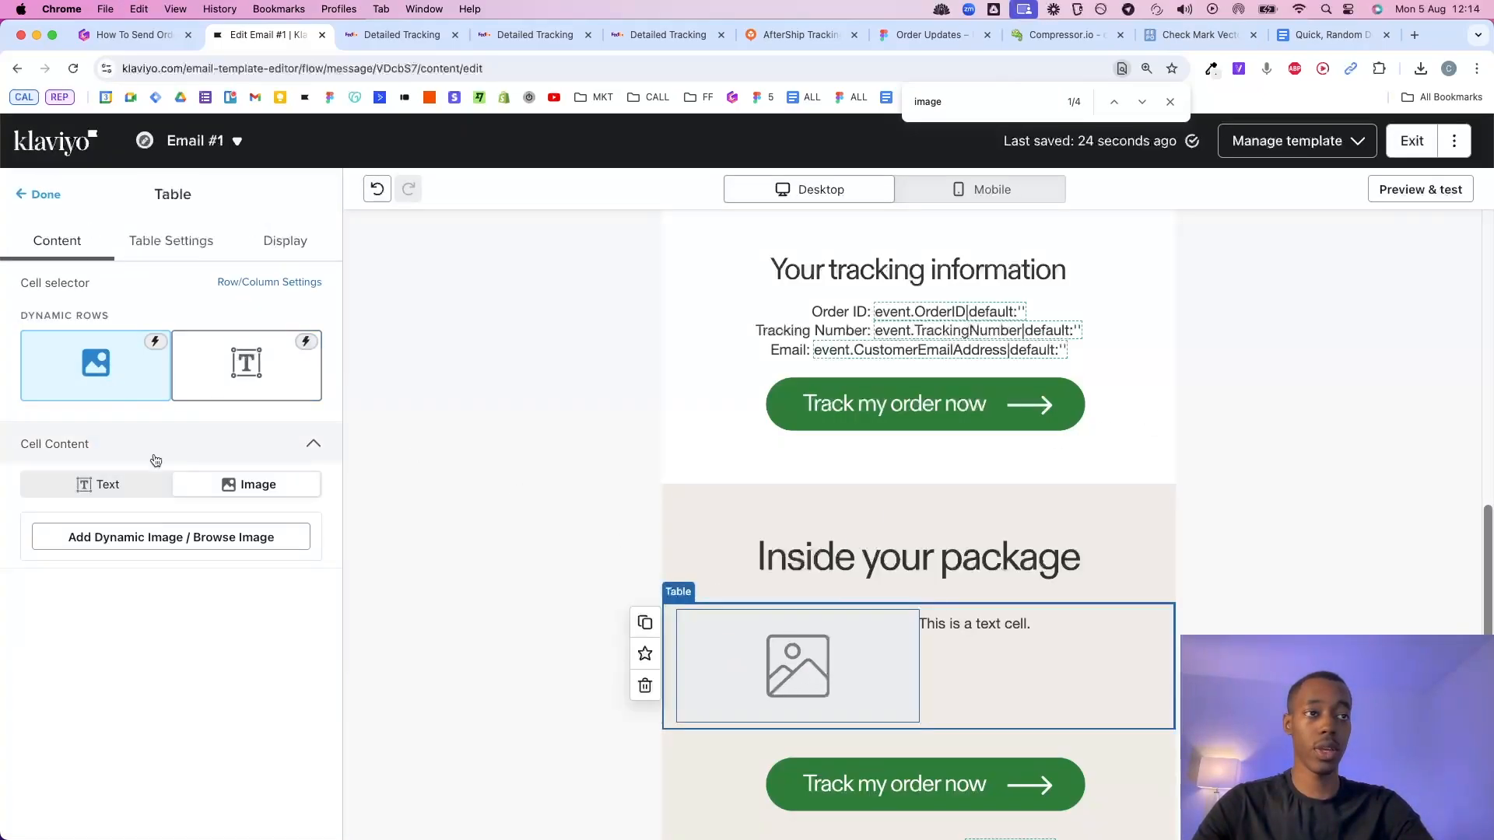
{"action": "left_click", "coordinate": [233, 537]}
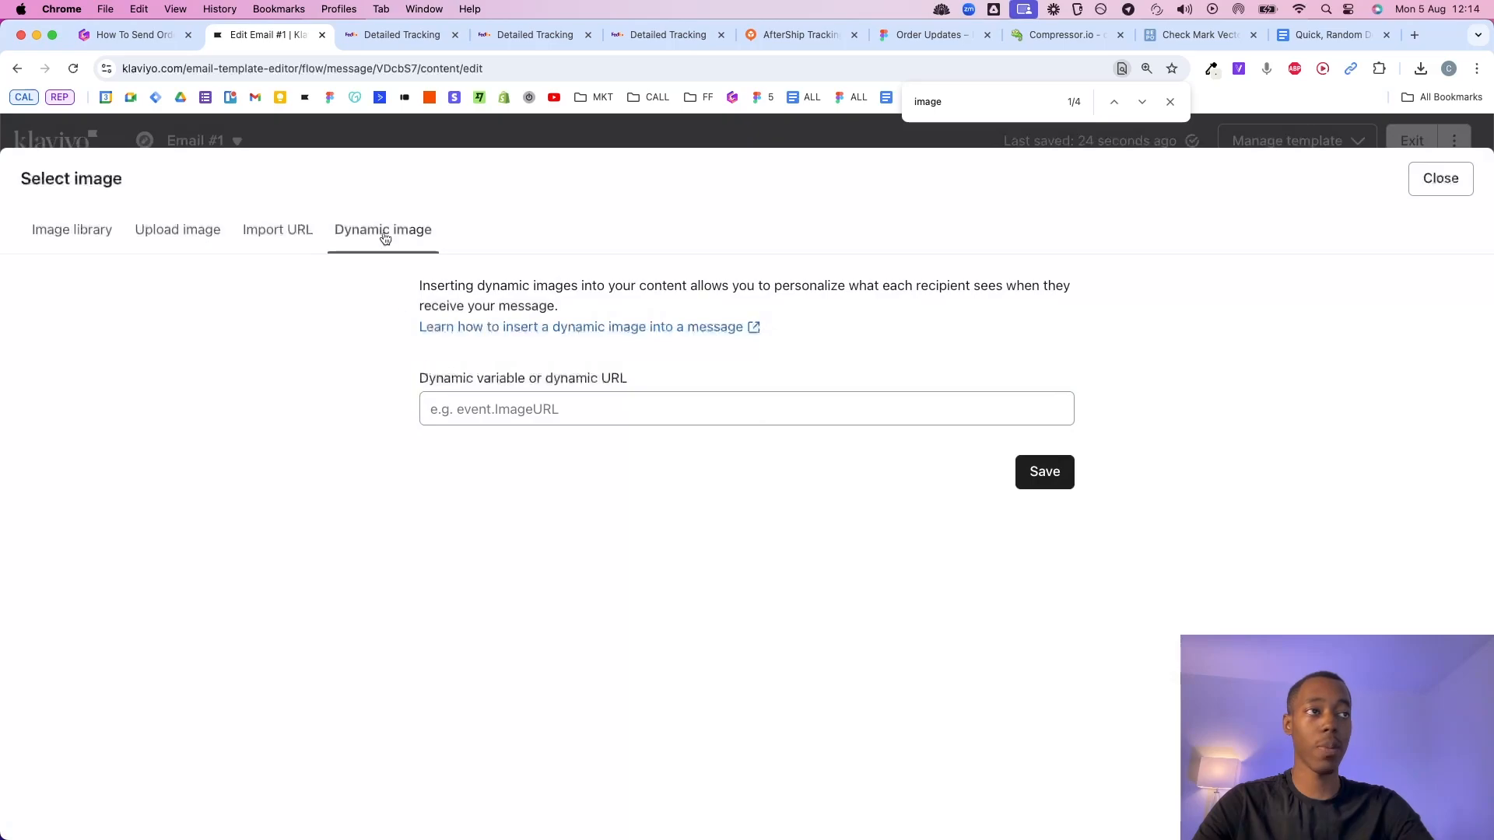
{"action": "left_click", "coordinate": [483, 417]}
{"action": "type", "text": "{{ event.OrderLineItems.0.ItemImages.0|default:'' }}"}
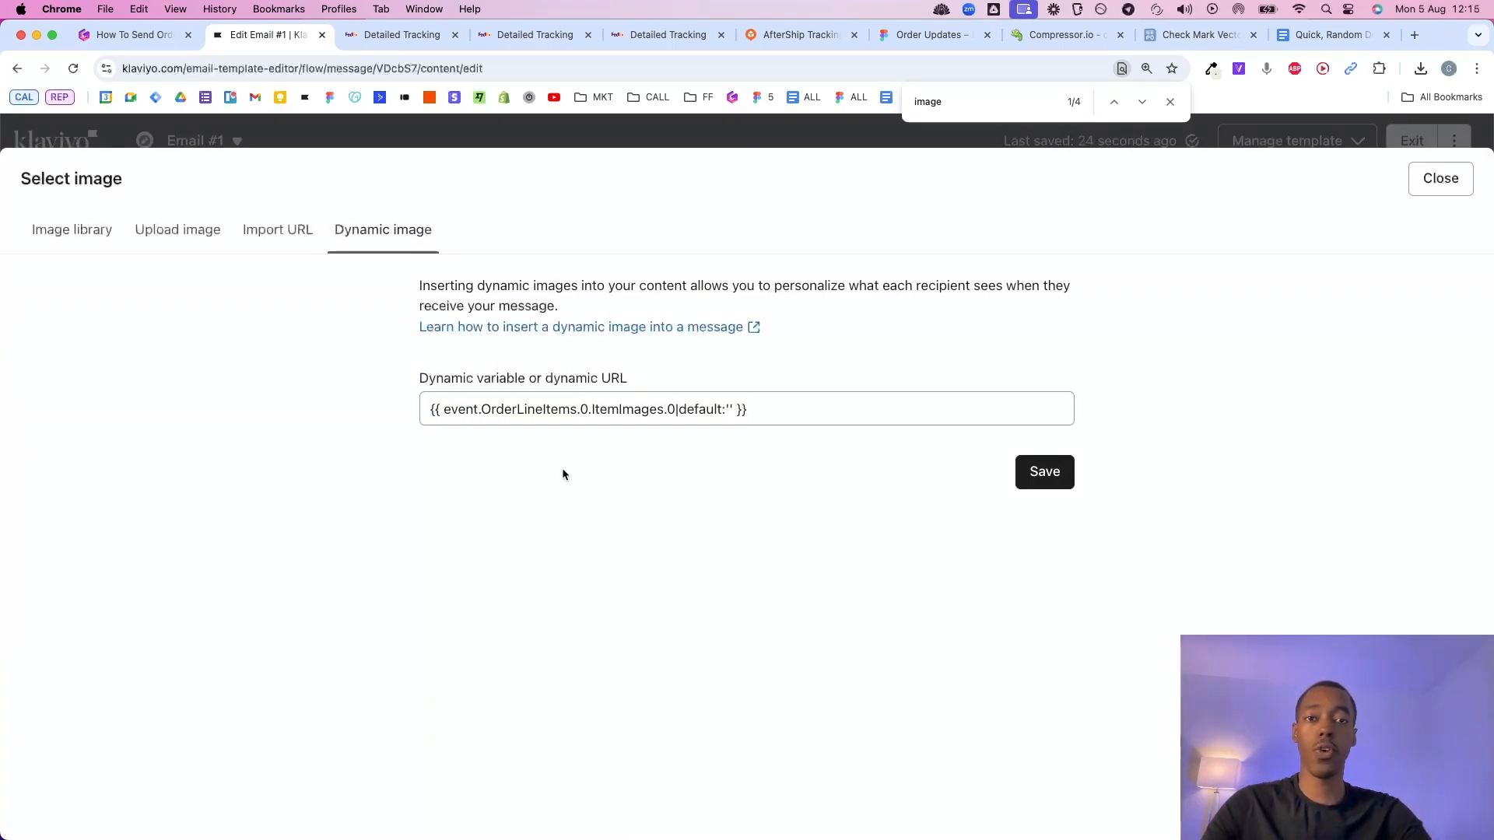
Replace event.OrderLineItems.0 with the alias "item" in the dynamic image variable and save the image.
{"action": "left_click", "coordinate": [457, 405]}
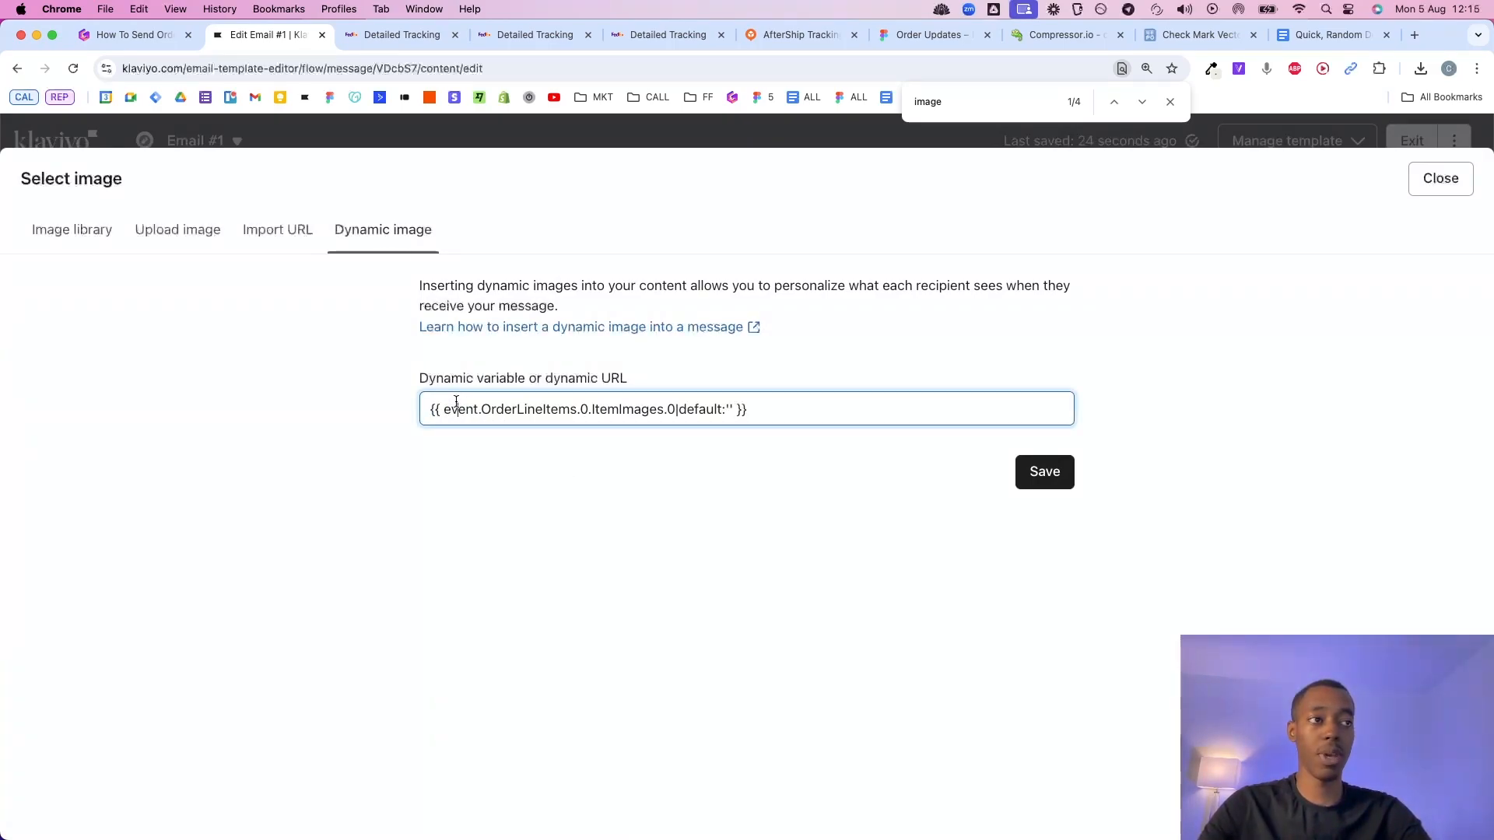
{"action": "double_click", "coordinate": [574, 405]}
{"action": "left_click", "coordinate": [580, 499]}
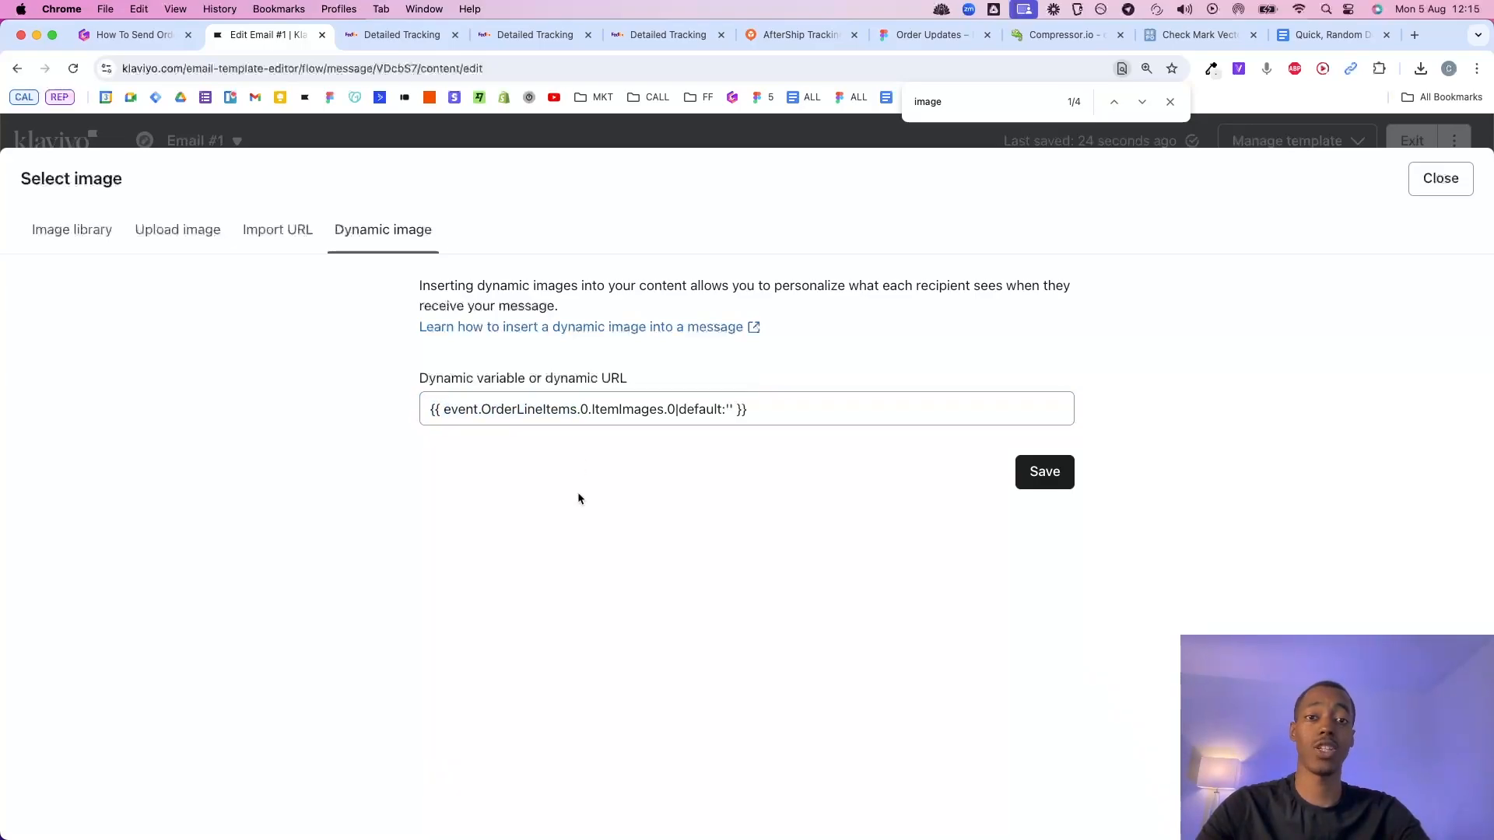
{"action": "left_click", "coordinate": [457, 408]}
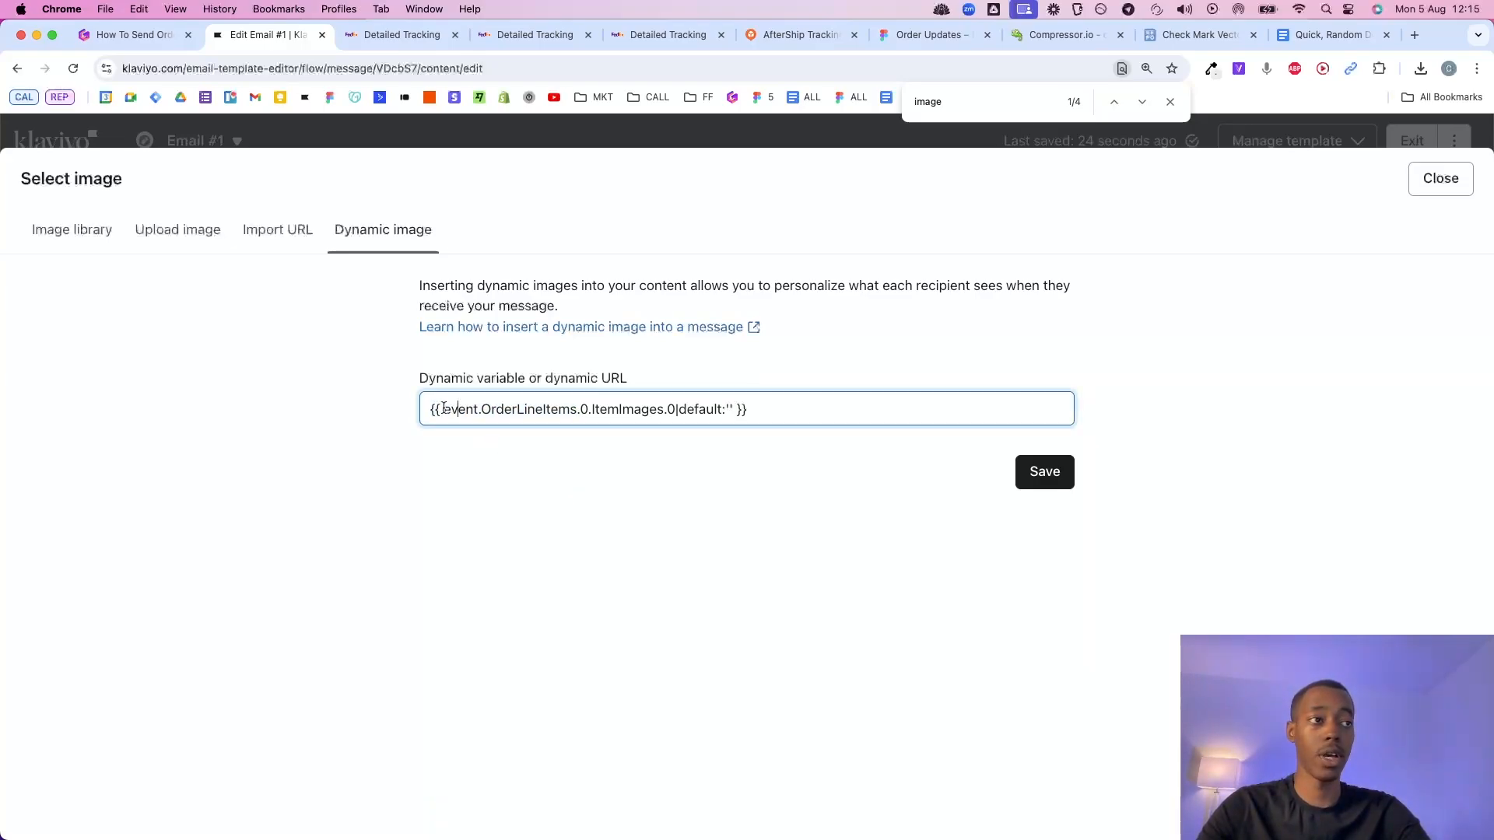
{"action": "left_click_drag", "start_coordinate": [449, 412], "coordinate": [577, 415]}
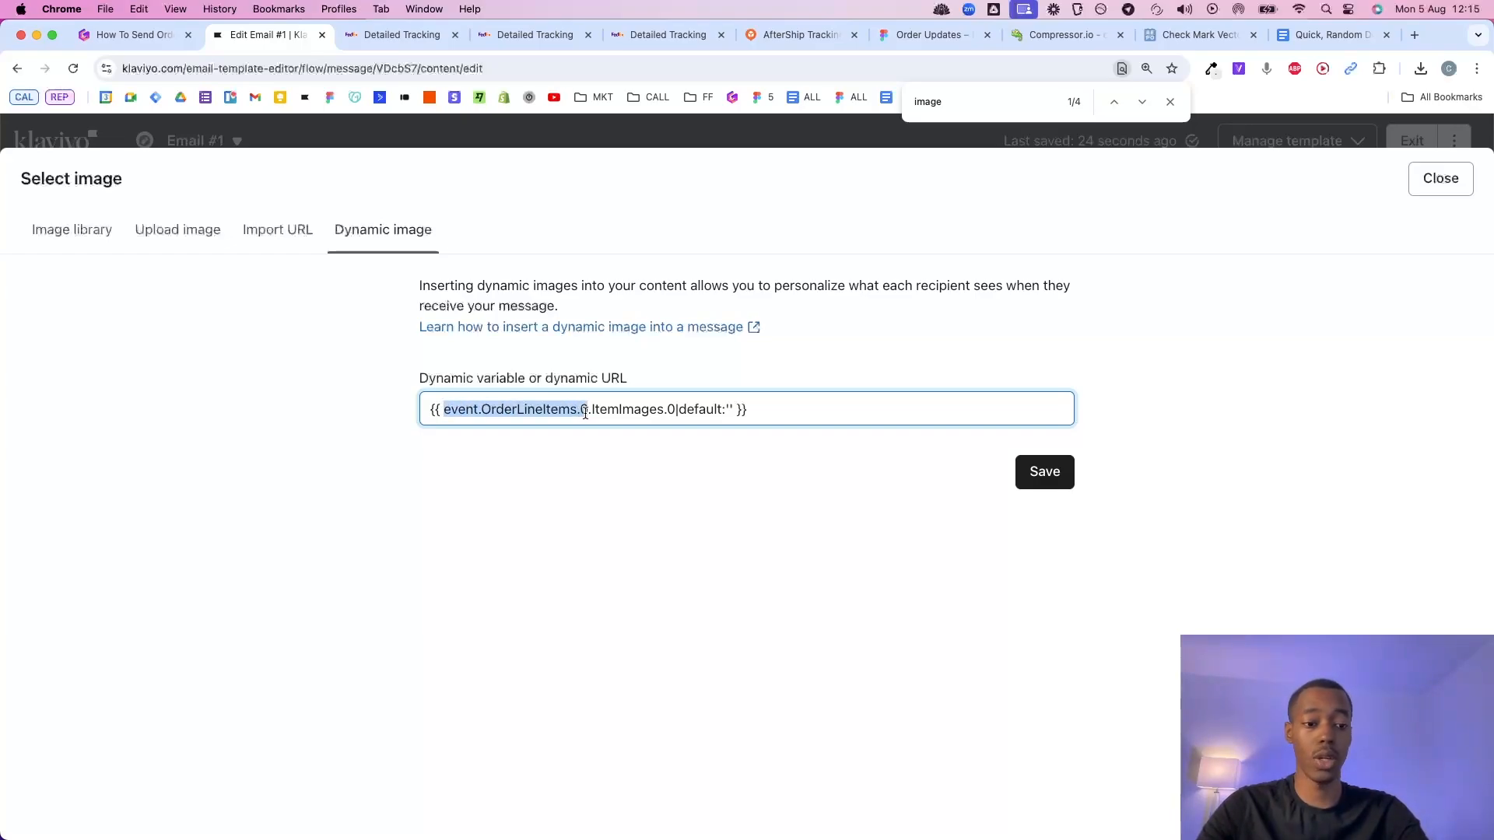
{"action": "key", "text": "BackSpace"}
{"action": "type", "text": "item"}
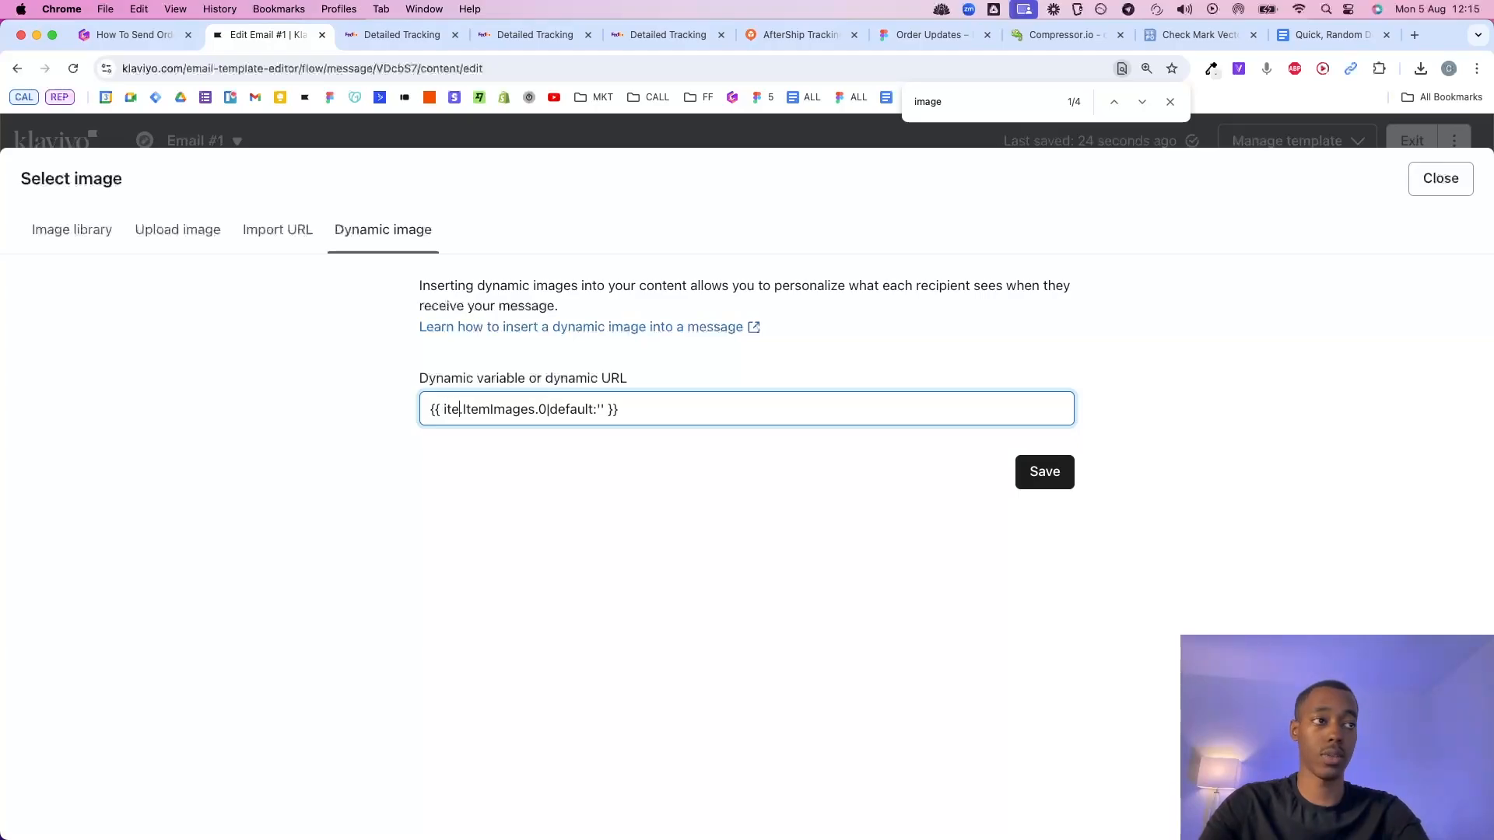
{"action": "left_click", "coordinate": [1043, 472]}
Preview the email and examine the images and text cells of the table under "Inside your package".
{"action": "left_click", "coordinate": [1420, 190]}
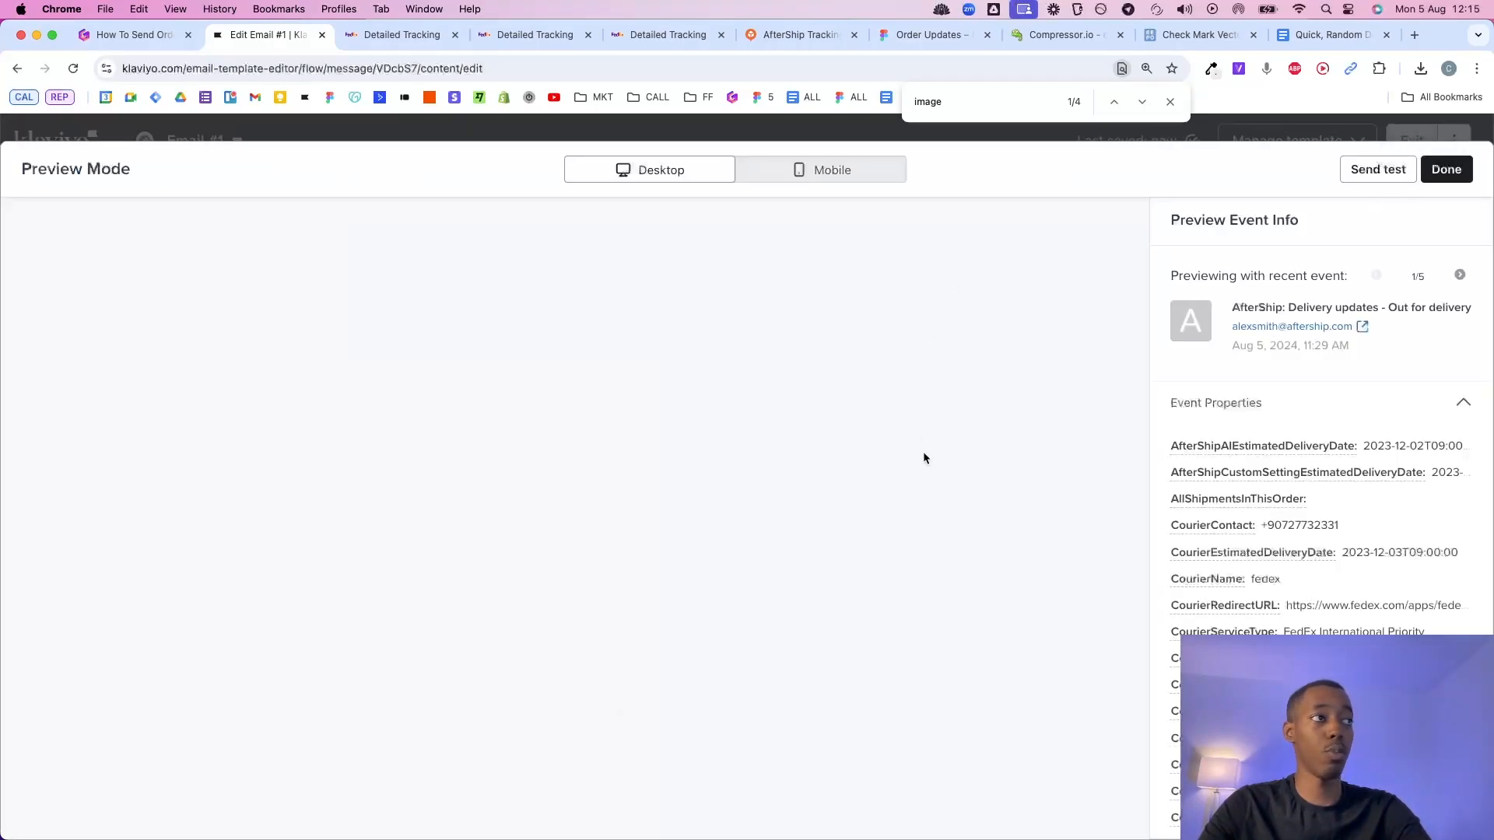
{"action": "scroll", "coordinate": [924, 458], "scroll_direction": "down", "scroll_amount": 10}
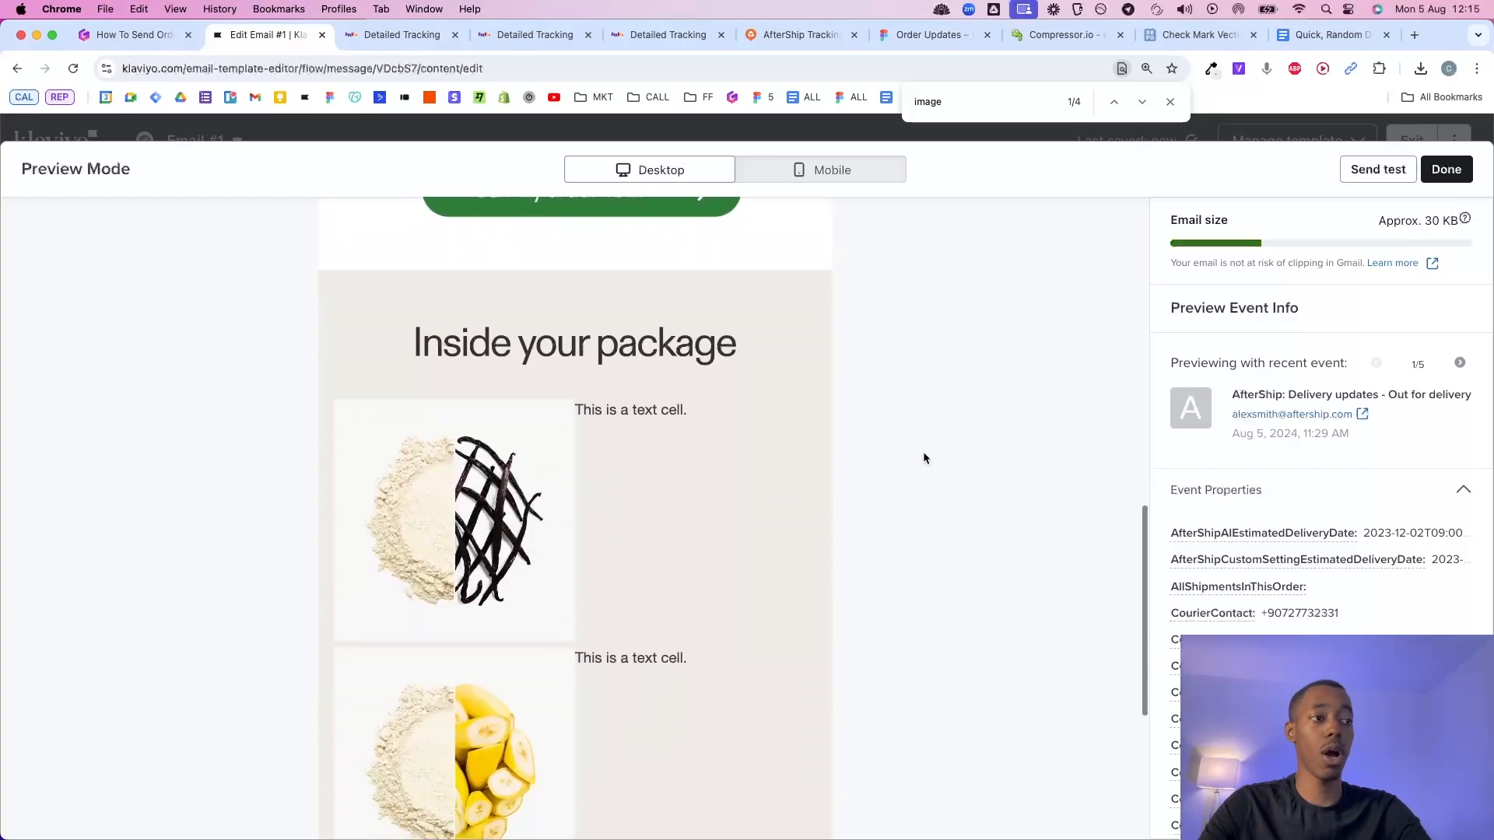
{"action": "scroll", "coordinate": [923, 458], "scroll_direction": "down", "scroll_amount": 2}
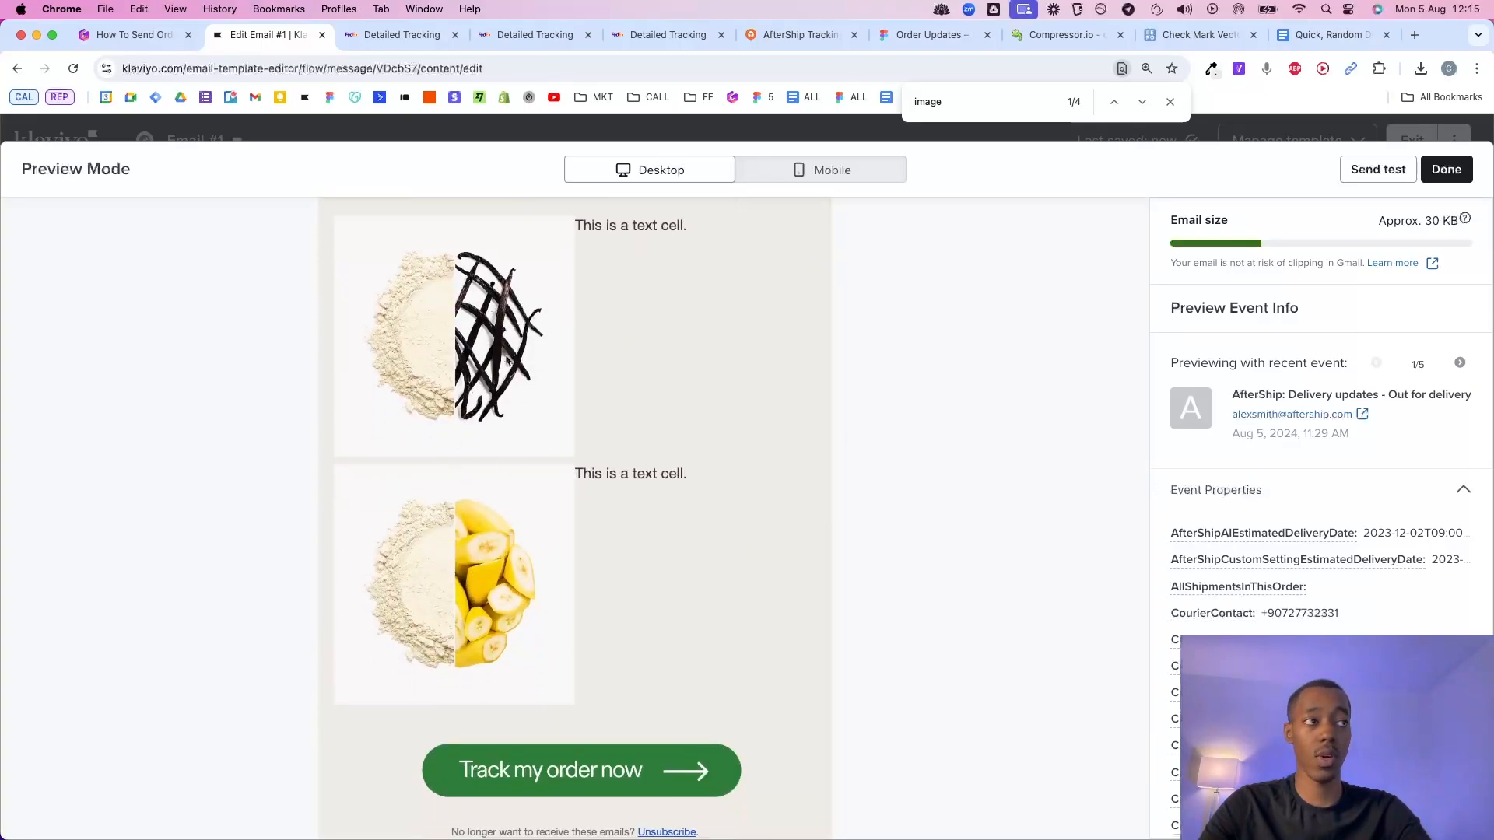
{"action": "triple_click", "coordinate": [656, 226]}
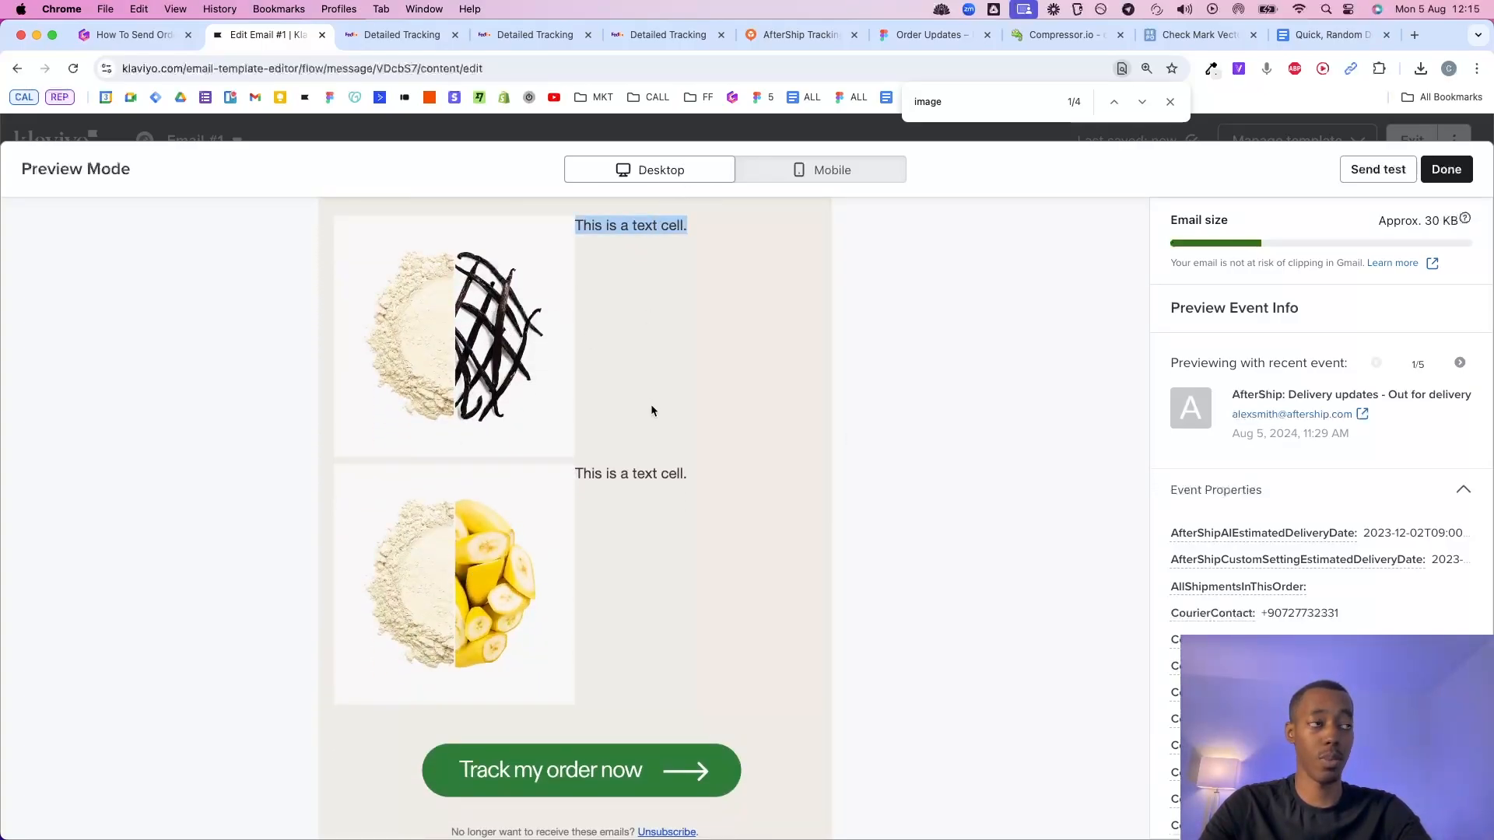
{"action": "triple_click", "coordinate": [639, 473]}
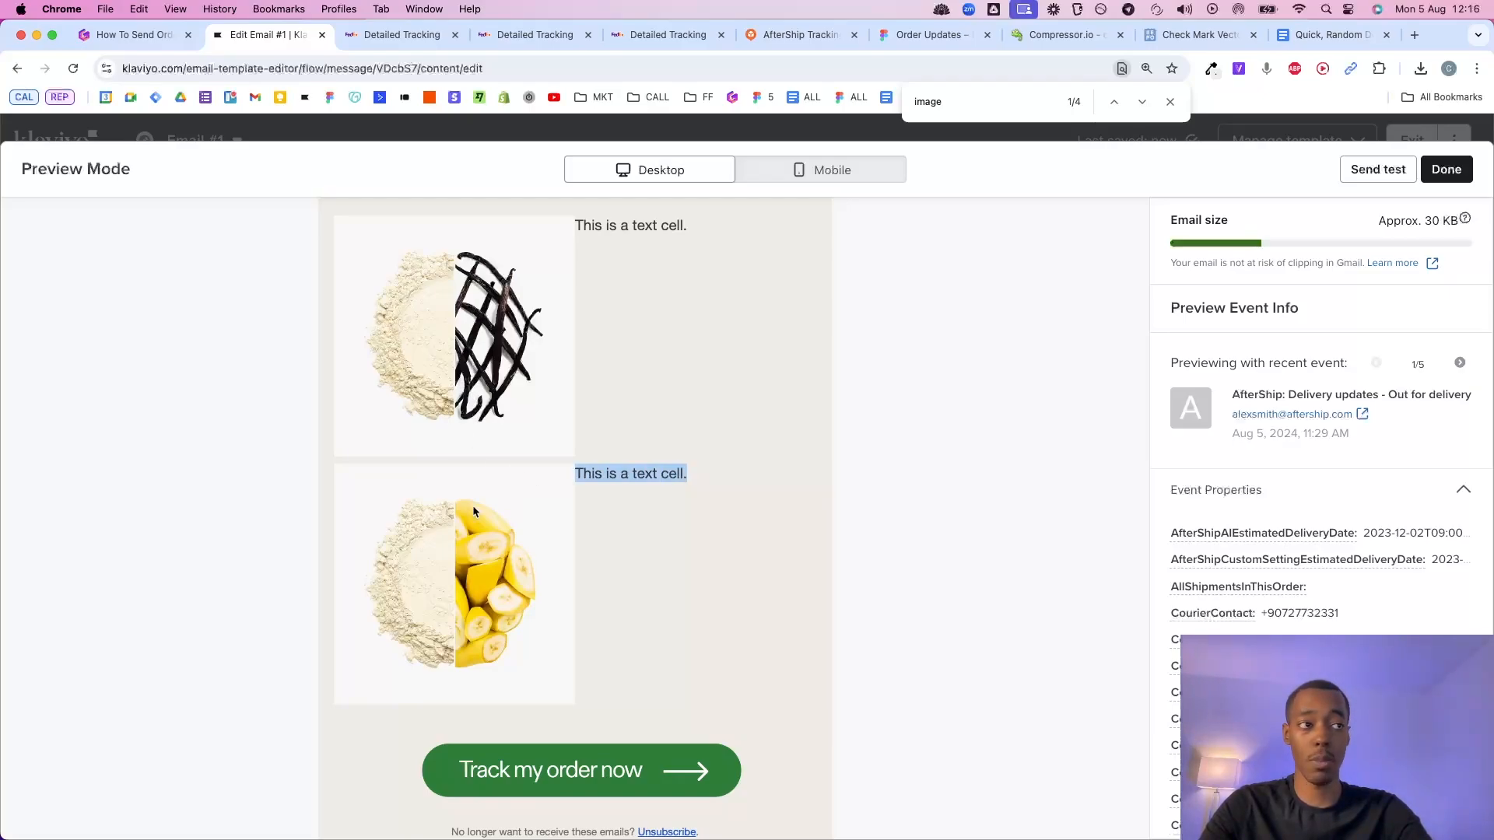
{"action": "scroll", "coordinate": [1274, 545], "scroll_direction": "down", "scroll_amount": 15}
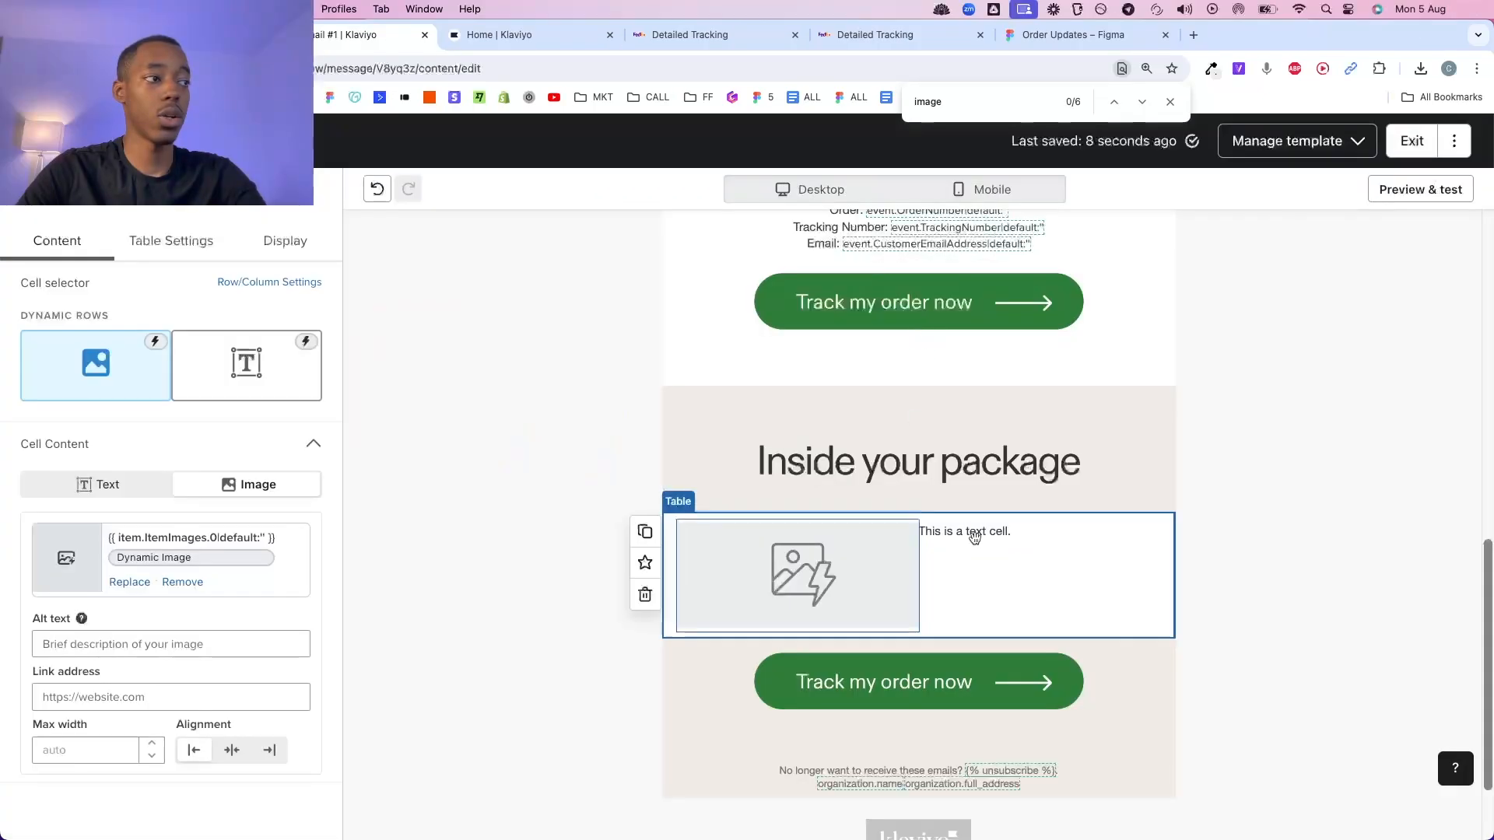
Replace the table's placeholder text cell content with the two lines "Product name:" and "Quantity:".
{"action": "left_click", "coordinate": [974, 536]}
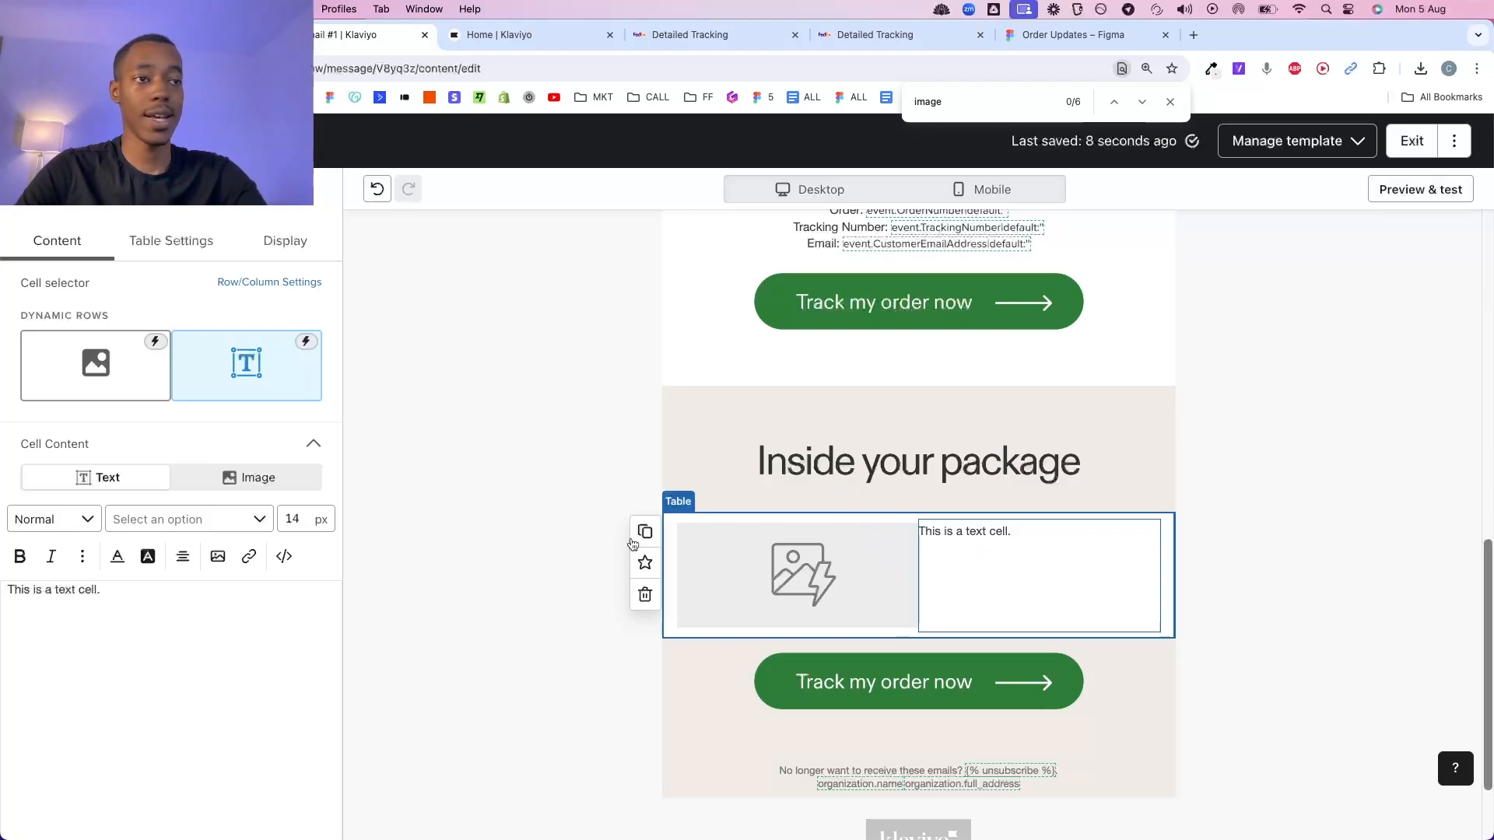
{"action": "triple_click", "coordinate": [217, 589]}
{"action": "type", "text": "Ti"}
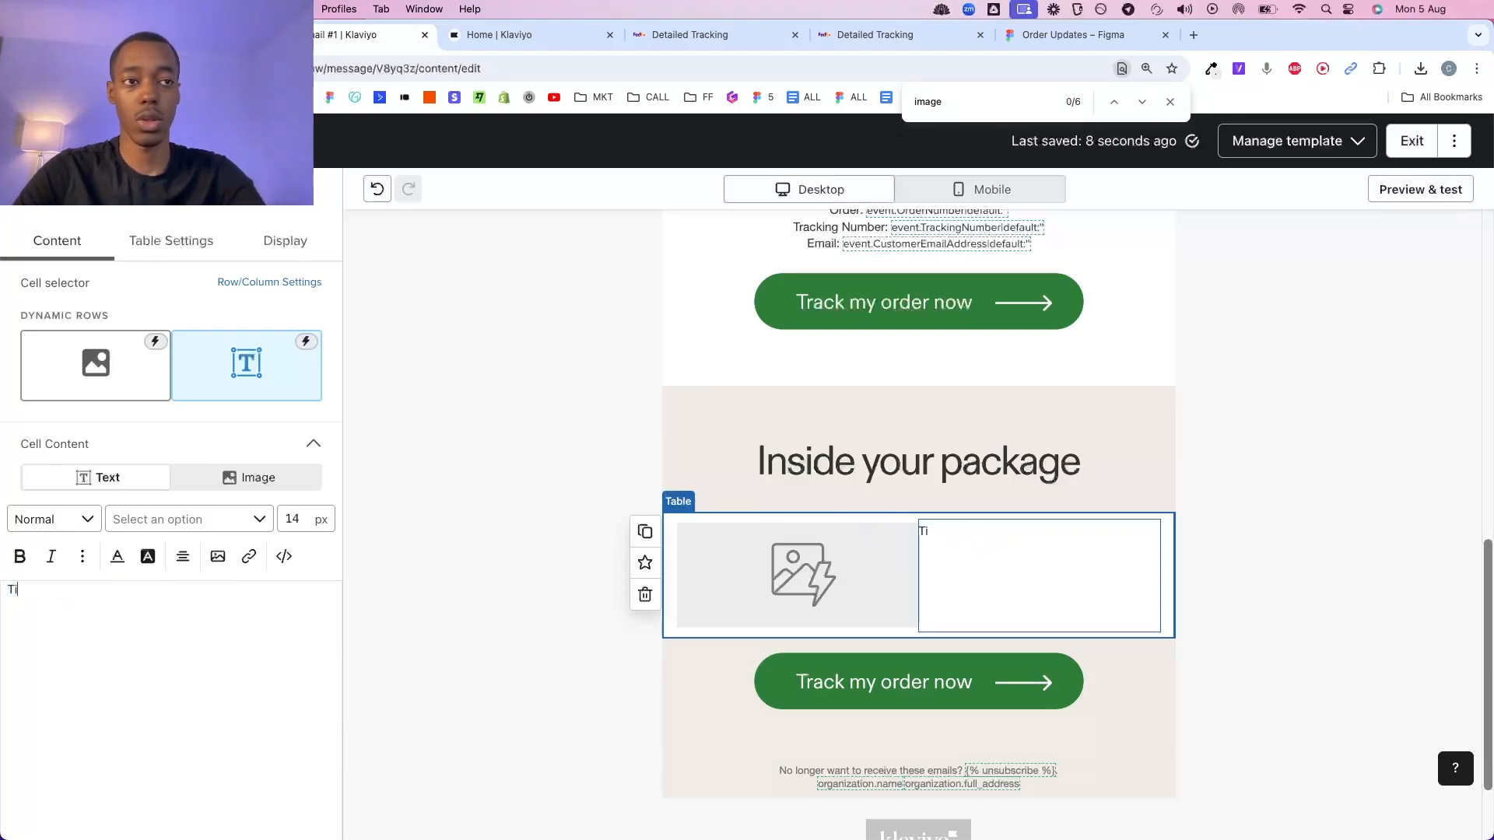
{"action": "type", "text": "N"}
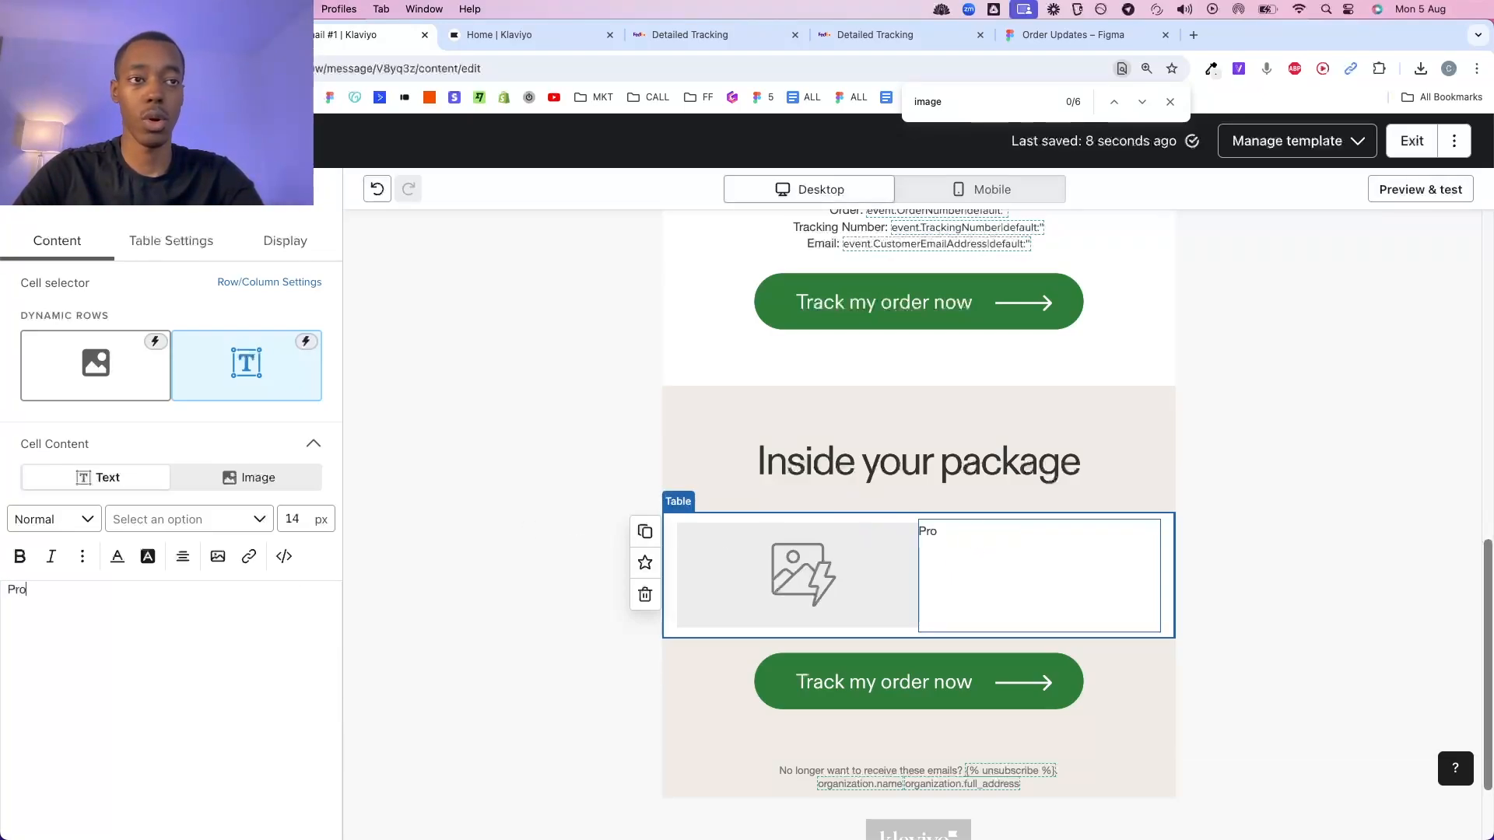
{"action": "type", "text": "roduct name:"}
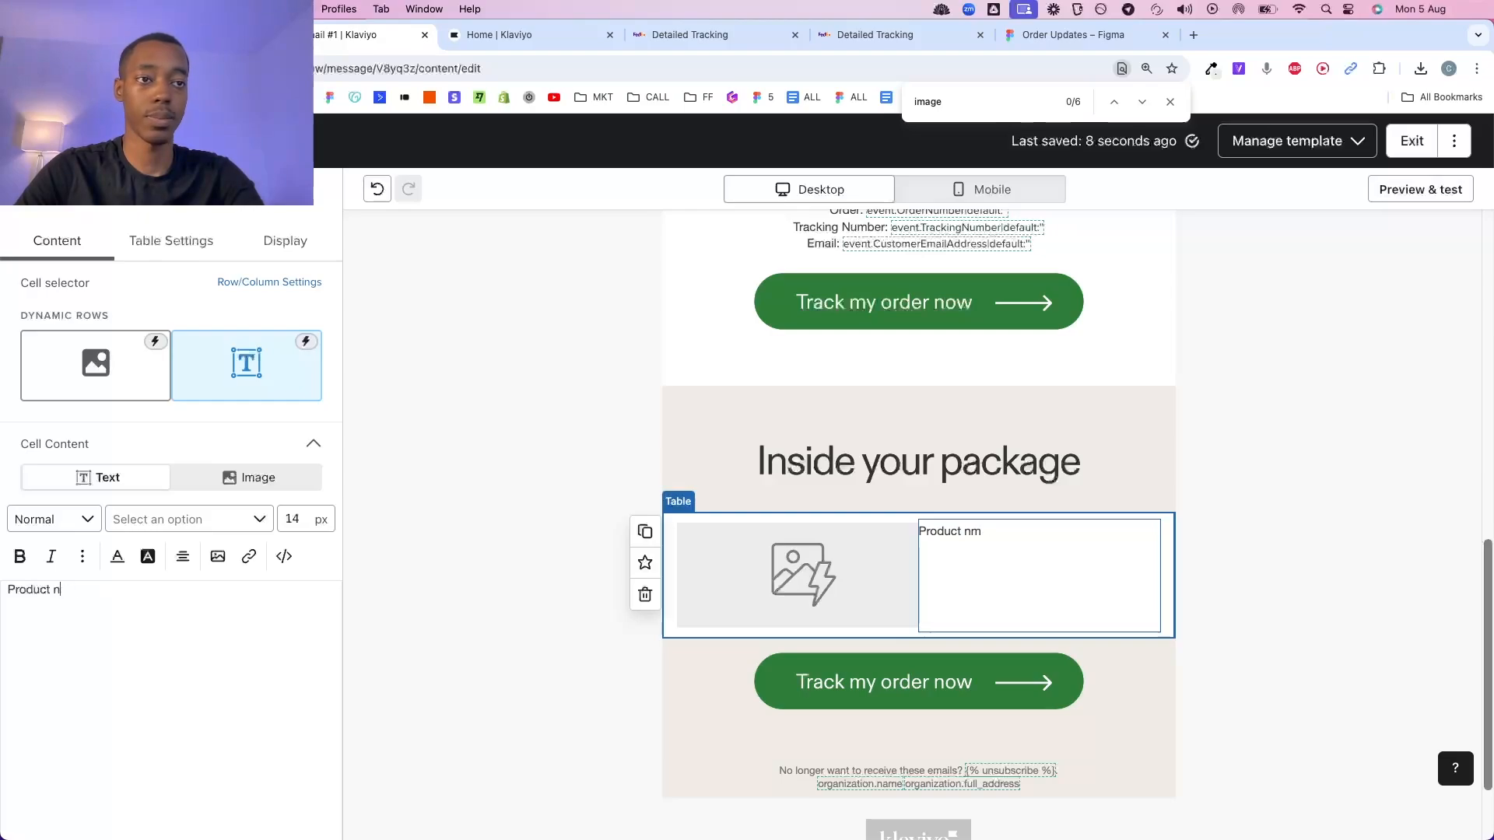
{"action": "key", "text": "Return"}
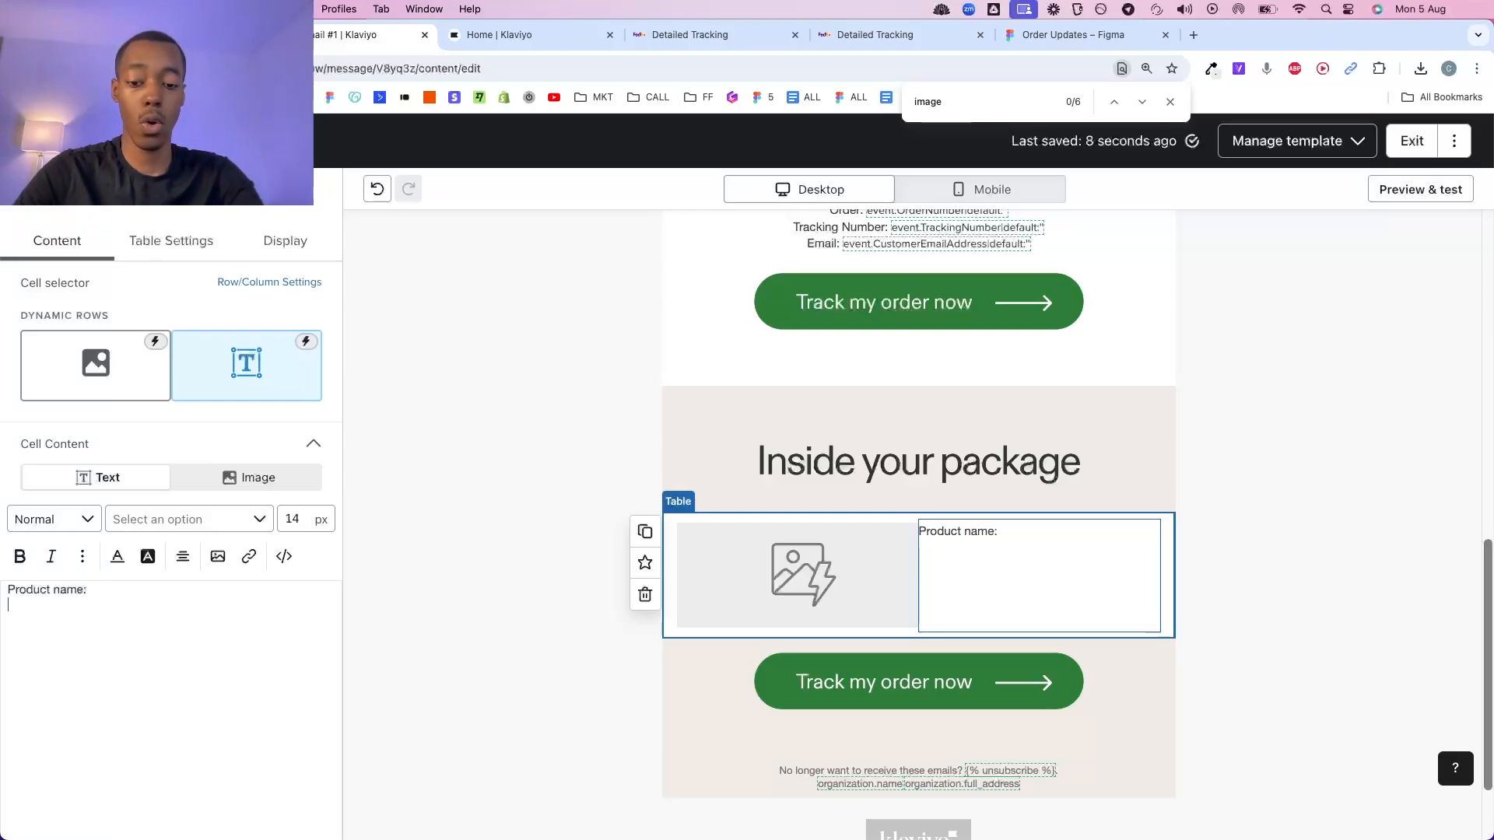
{"action": "type", "text": "Quantity:"}
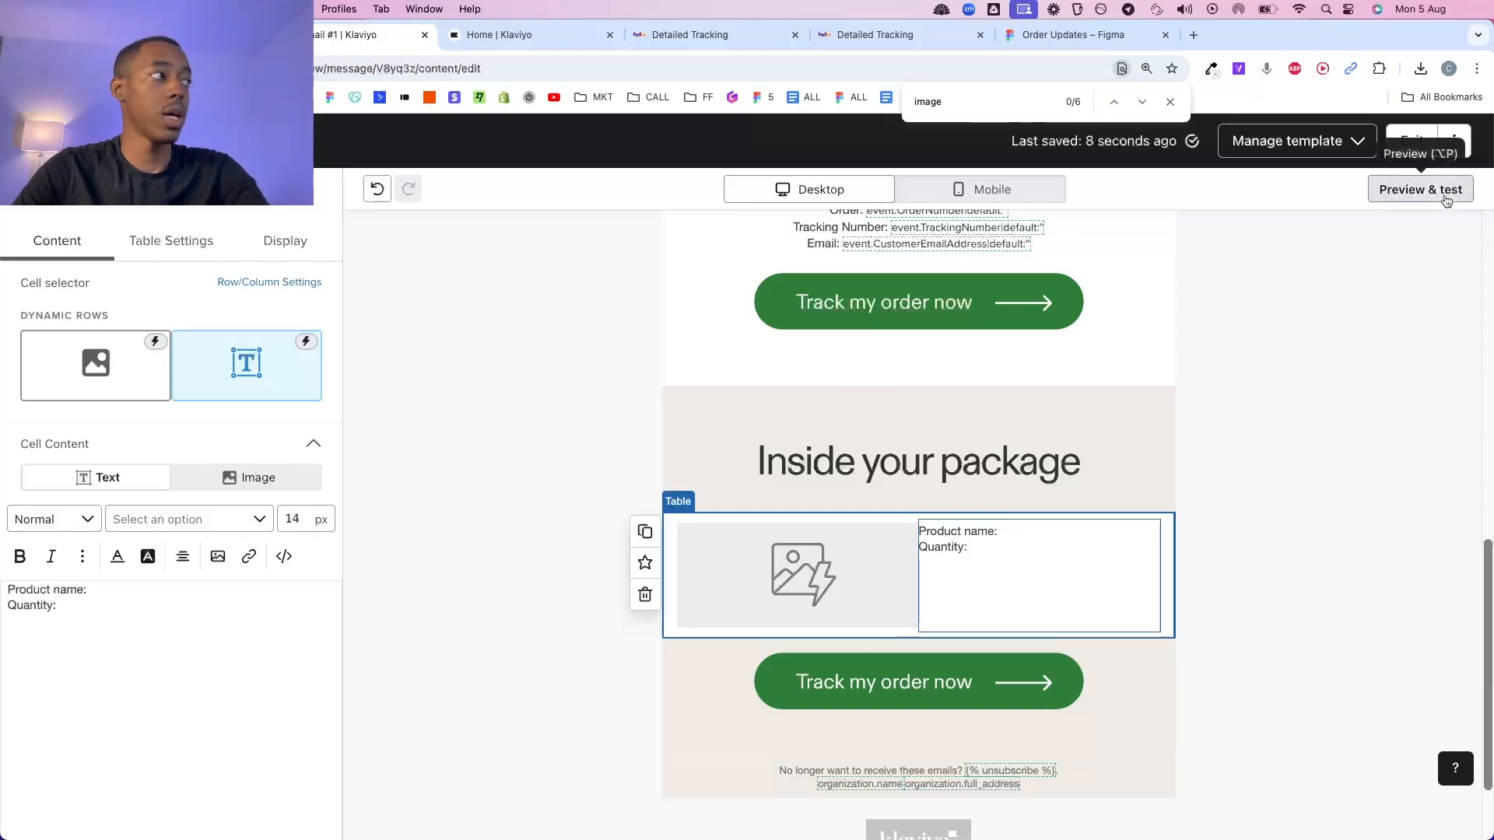
Search the preview event properties for "title" and copy the first order line item's ItemTitle variable.
{"action": "left_click", "coordinate": [1420, 189]}
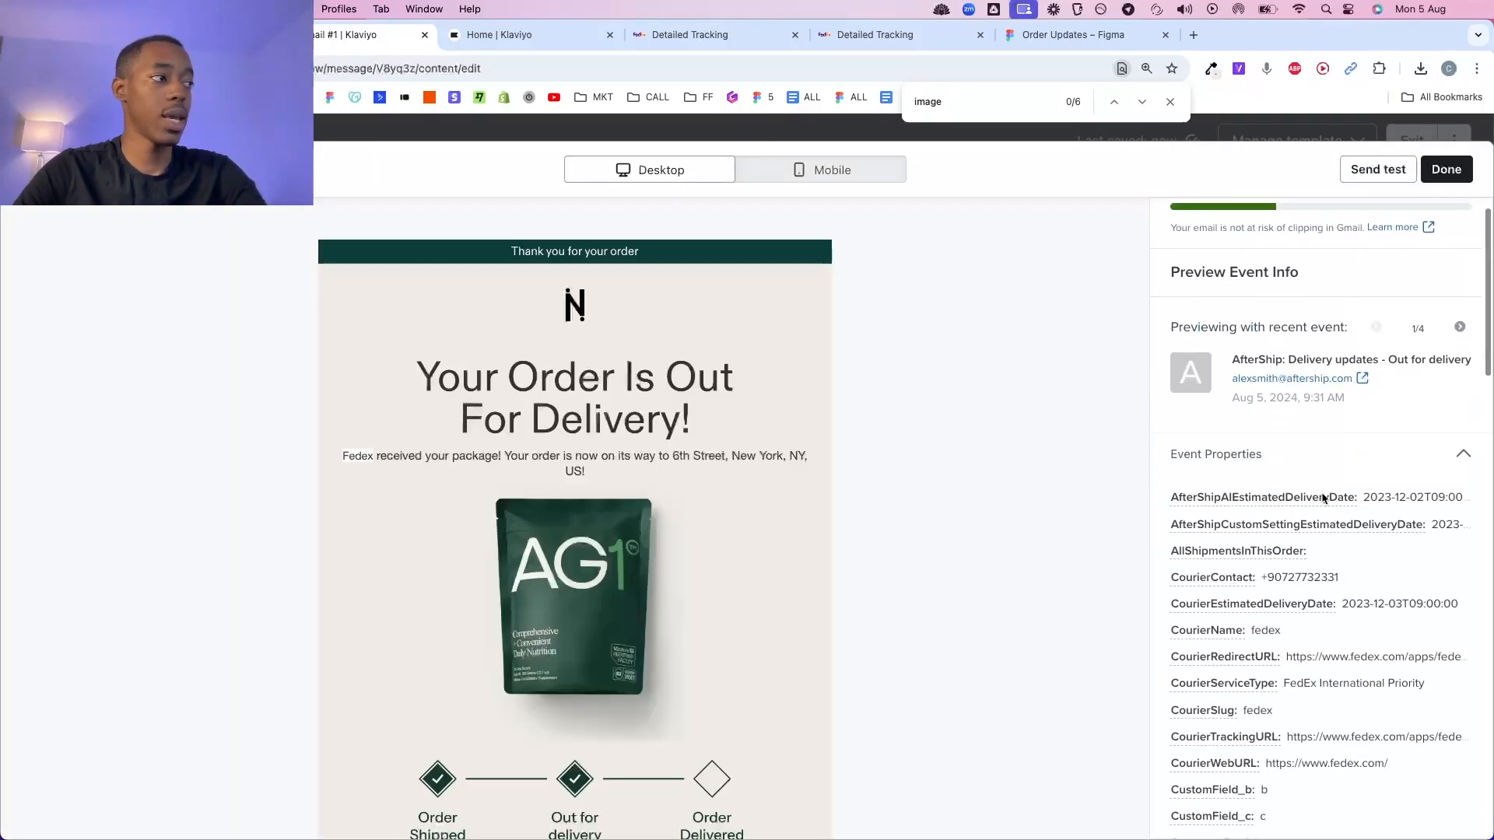
{"action": "scroll", "coordinate": [1317, 498], "scroll_direction": "down", "scroll_amount": 15}
{"action": "left_click", "coordinate": [1187, 718]}
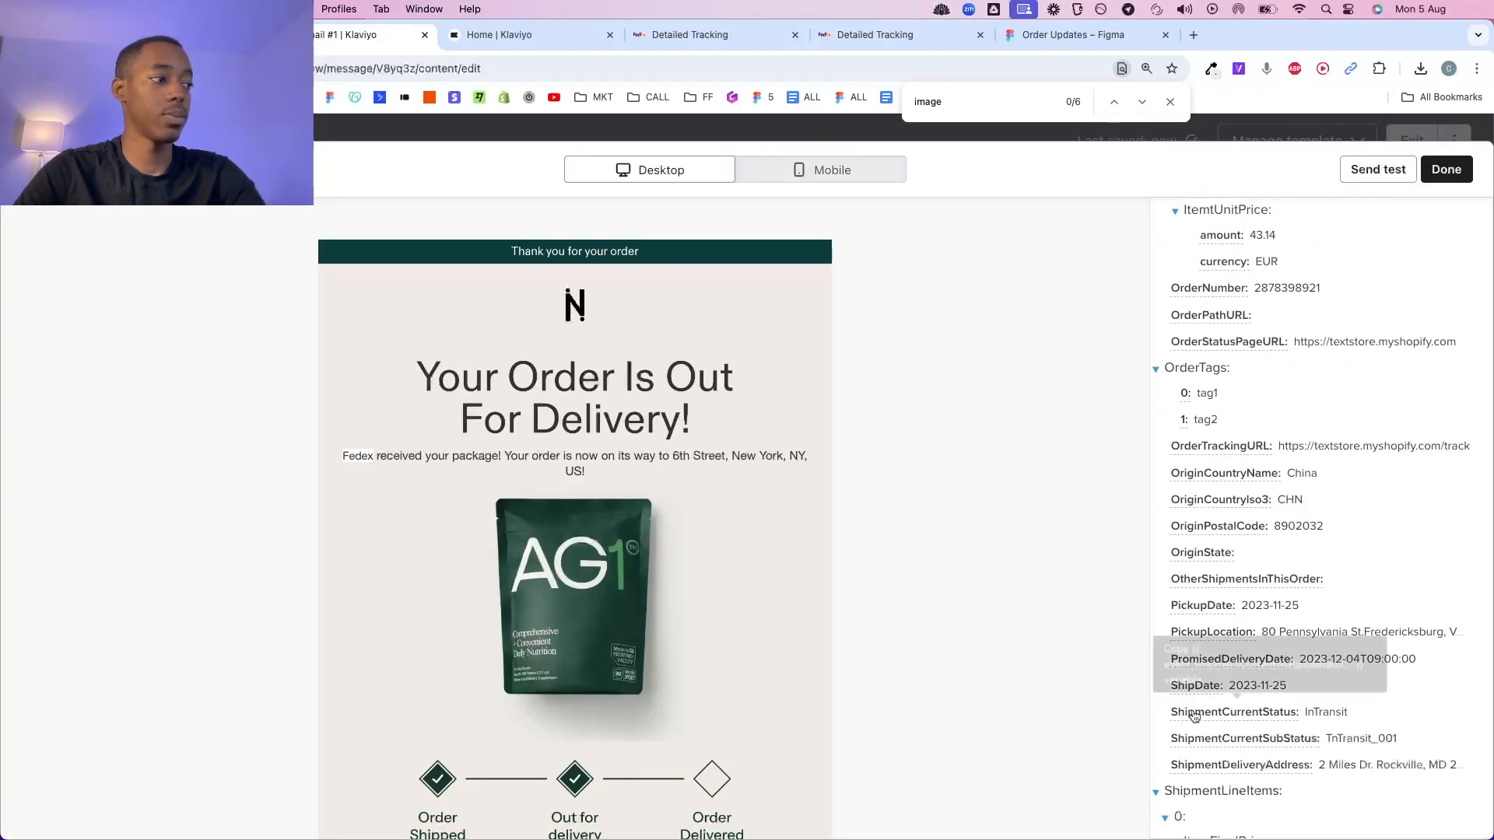
{"action": "key", "text": "super+f"}
{"action": "type", "text": "t"}
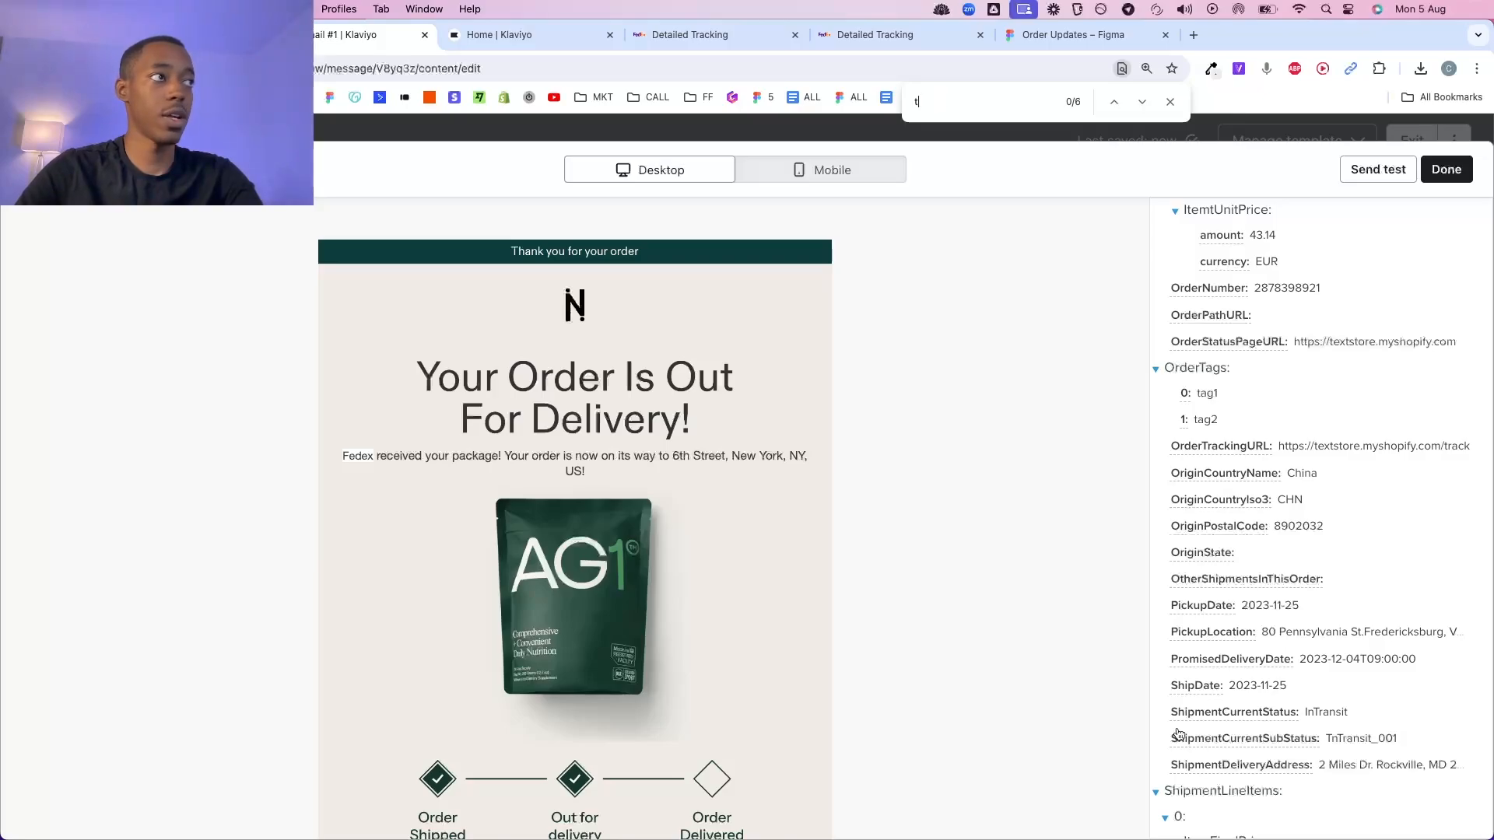
{"action": "type", "text": "itle"}
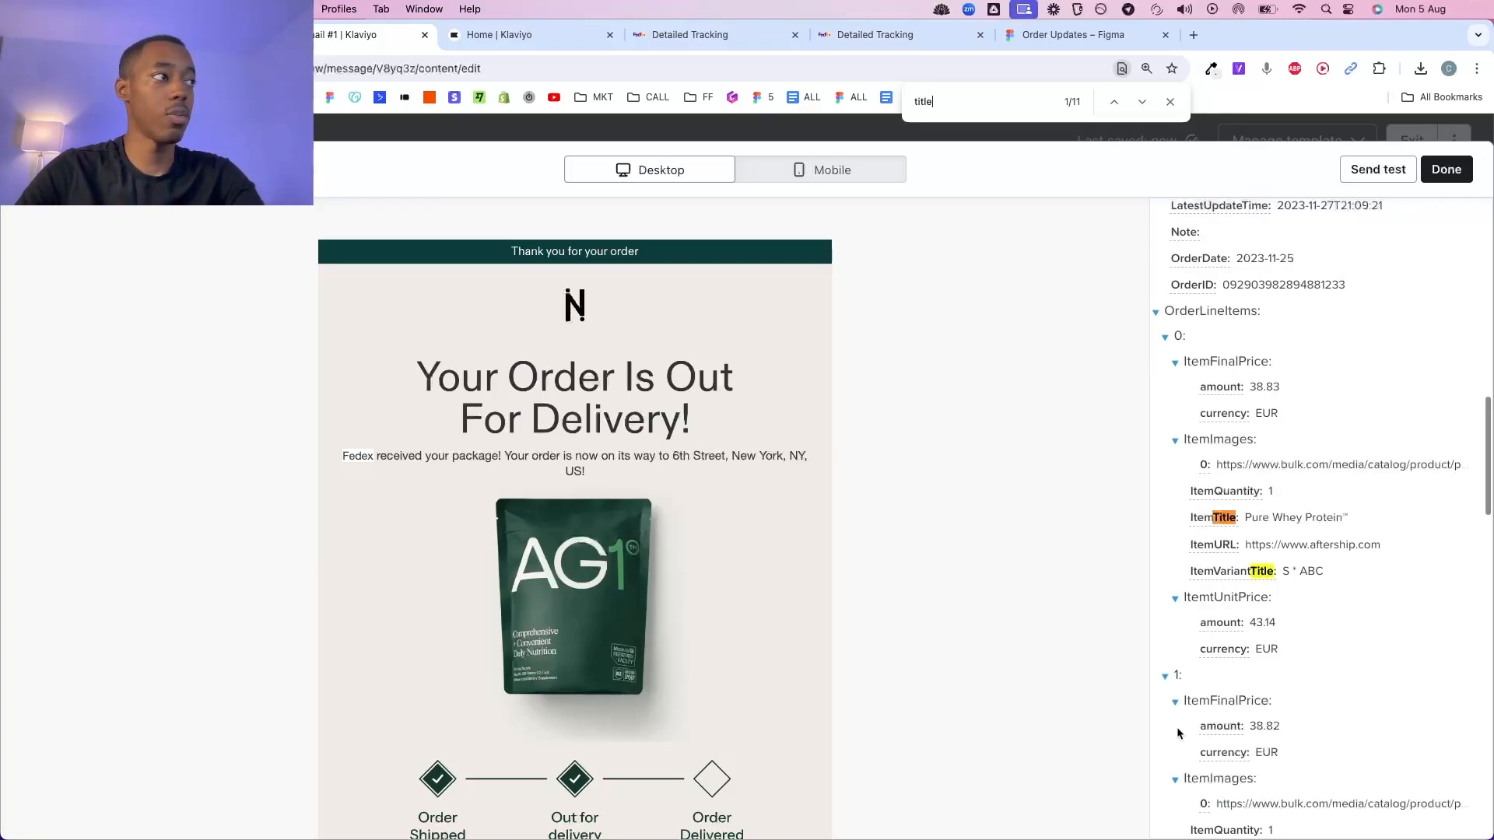
{"action": "left_click", "coordinate": [1218, 519]}
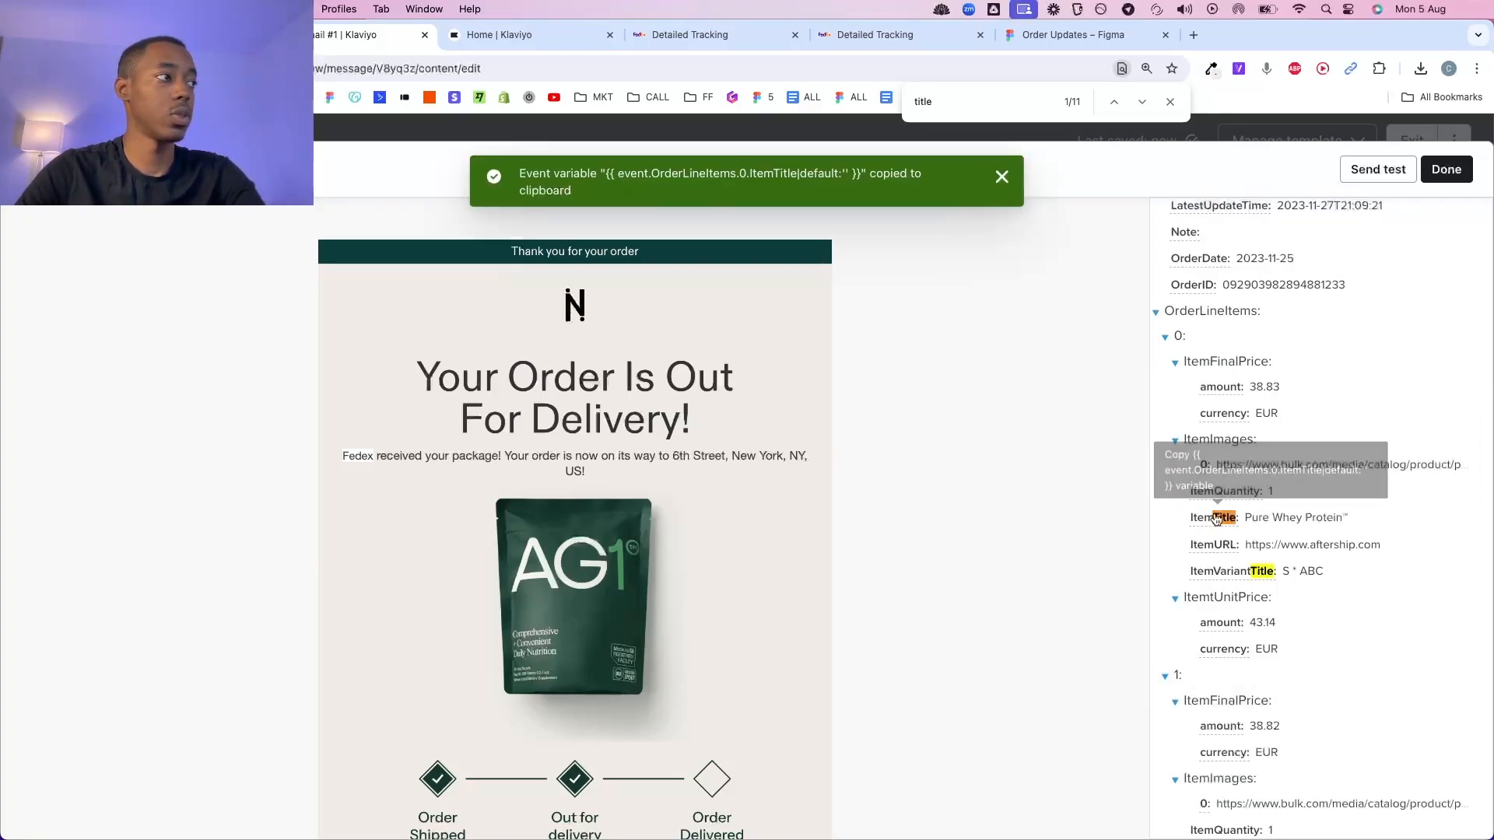
{"action": "left_click", "coordinate": [1445, 169]}
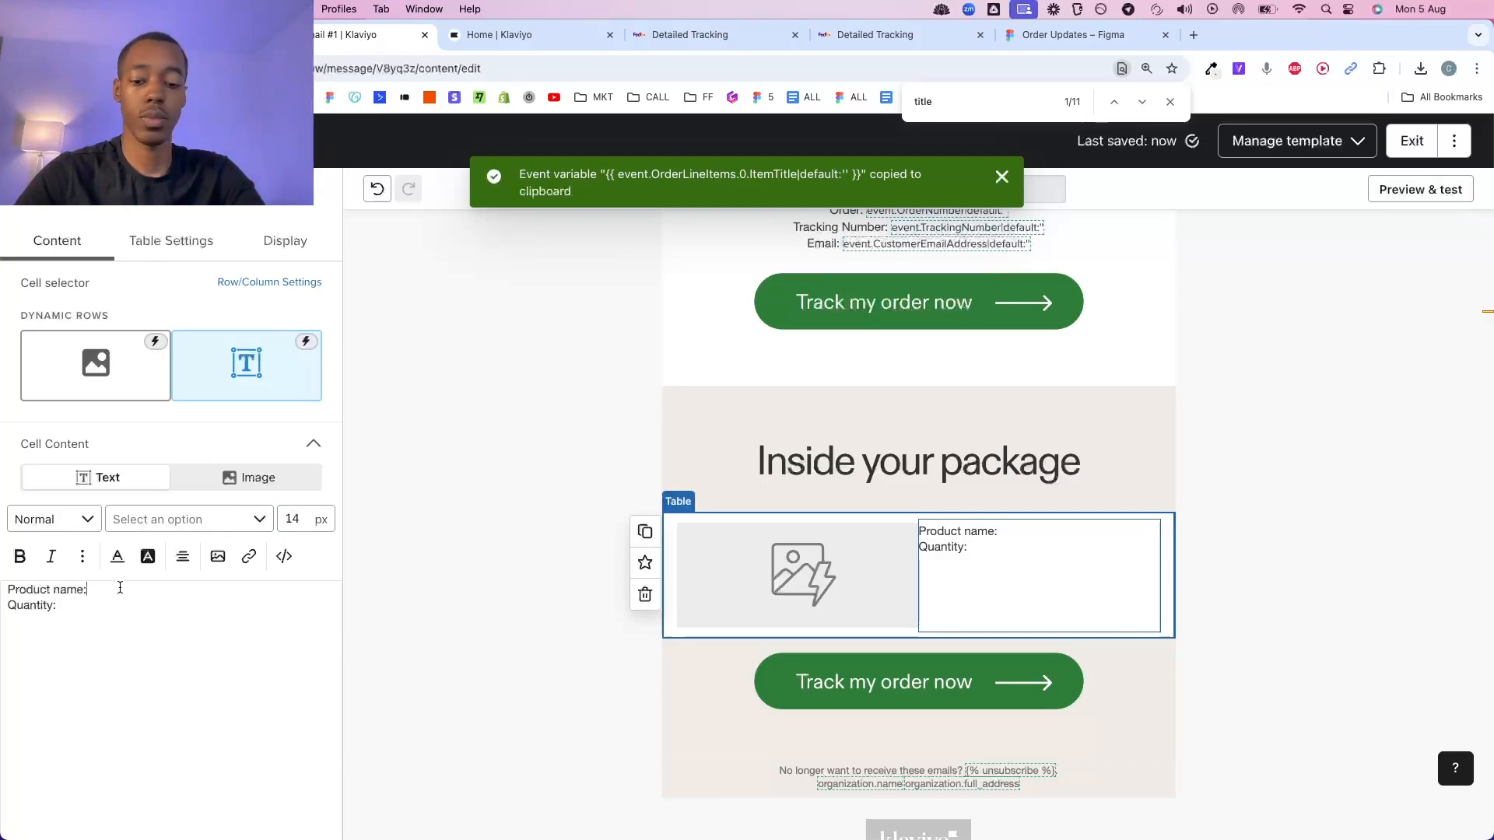
Insert the copied title variable after "Product name:" and shorten it to {{ item.ItemTitle|default:'' }}.
{"action": "type", "text": "{{ event.OrderLineItems.0.ItemTitle|default:'' }}"}
{"action": "left_click_drag", "start_coordinate": [104, 593], "coordinate": [204, 583]}
{"action": "key", "text": "BackSpace"}
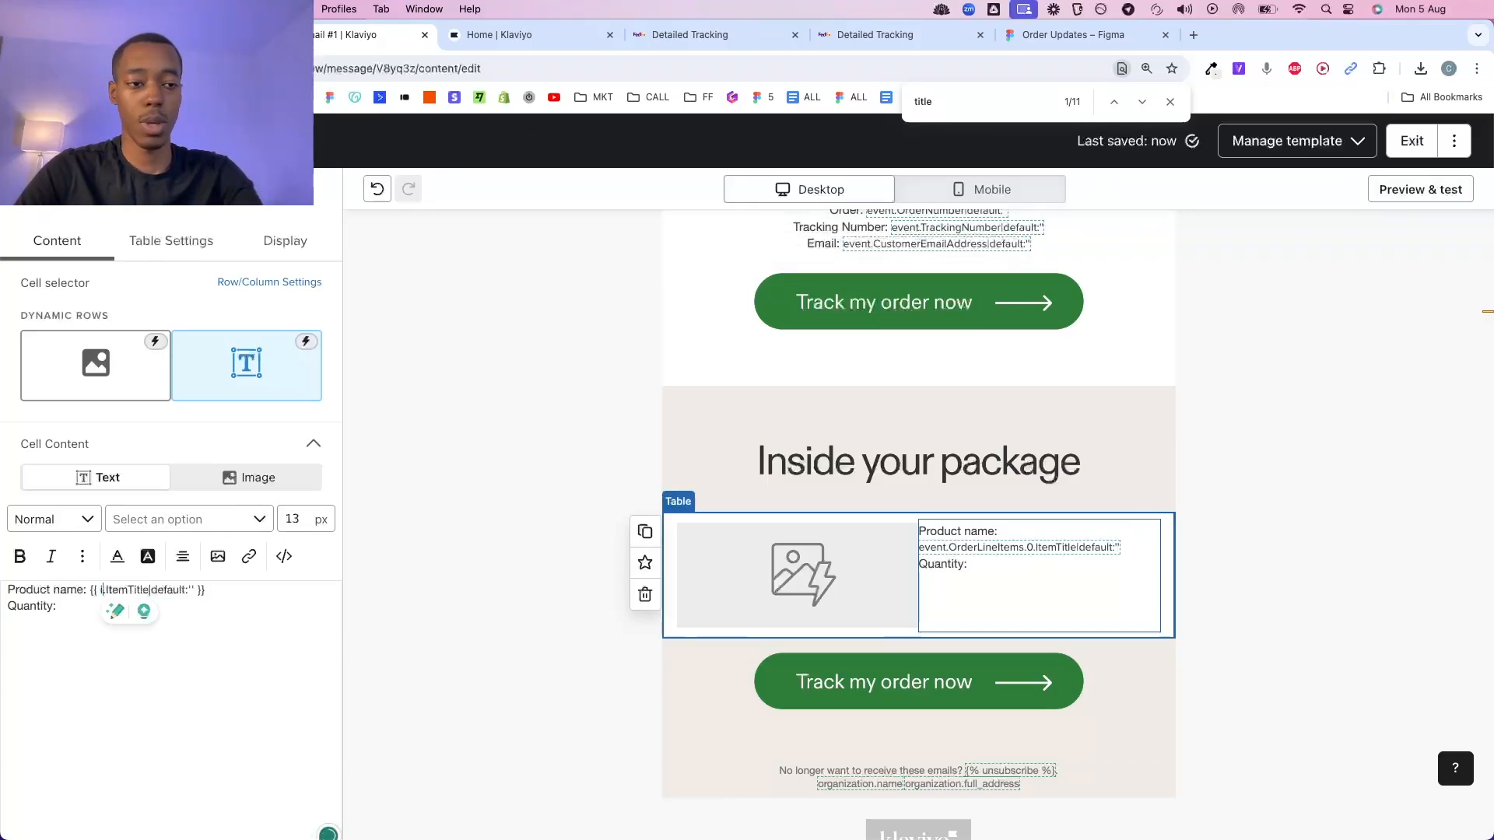
{"action": "type", "text": "item"}
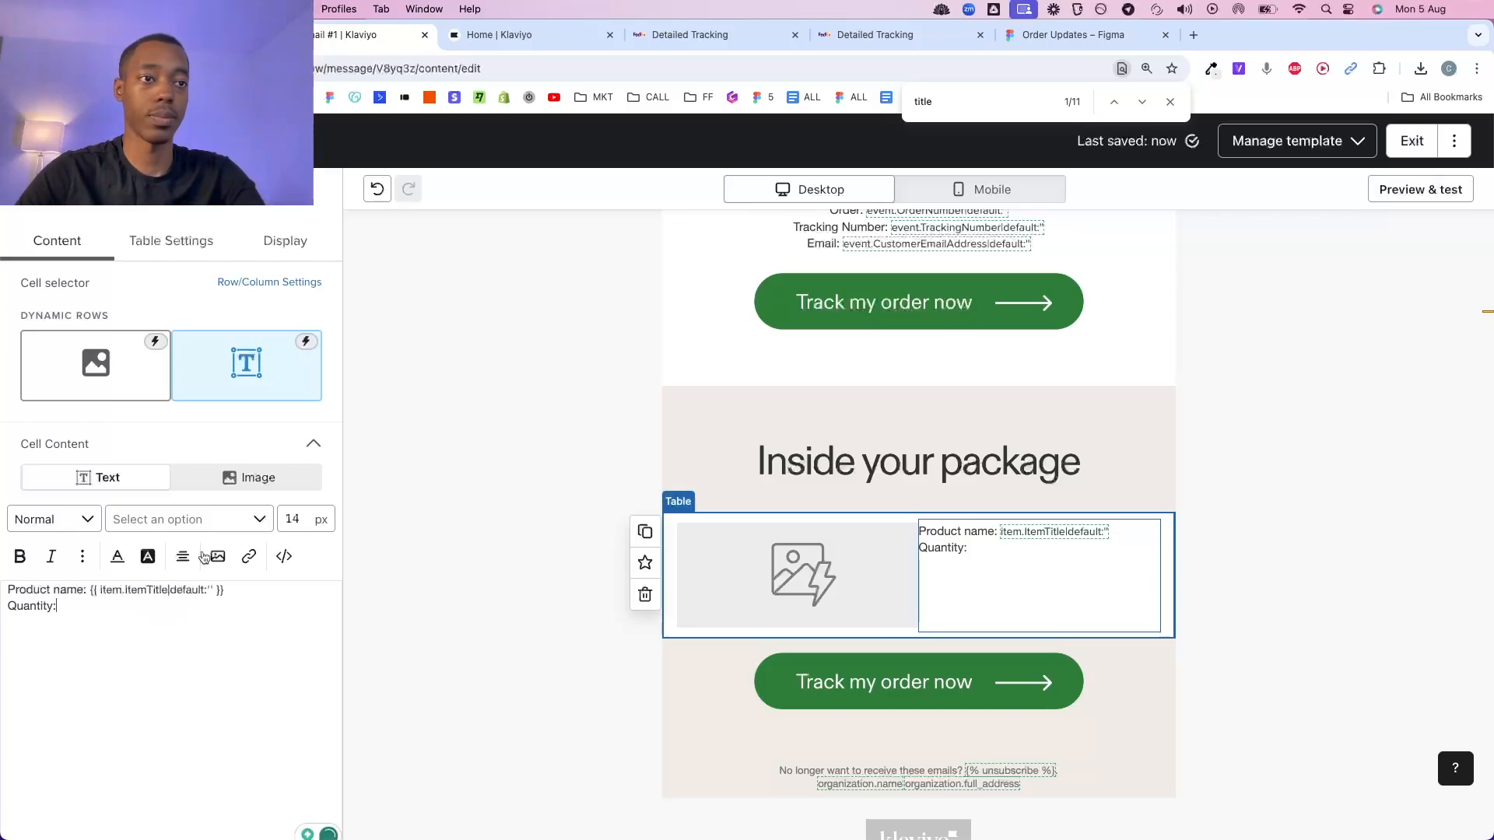
Search the preview event properties for "quanti" and copy the first order line item's ItemQuantity variable.
{"action": "left_click", "coordinate": [1419, 189]}
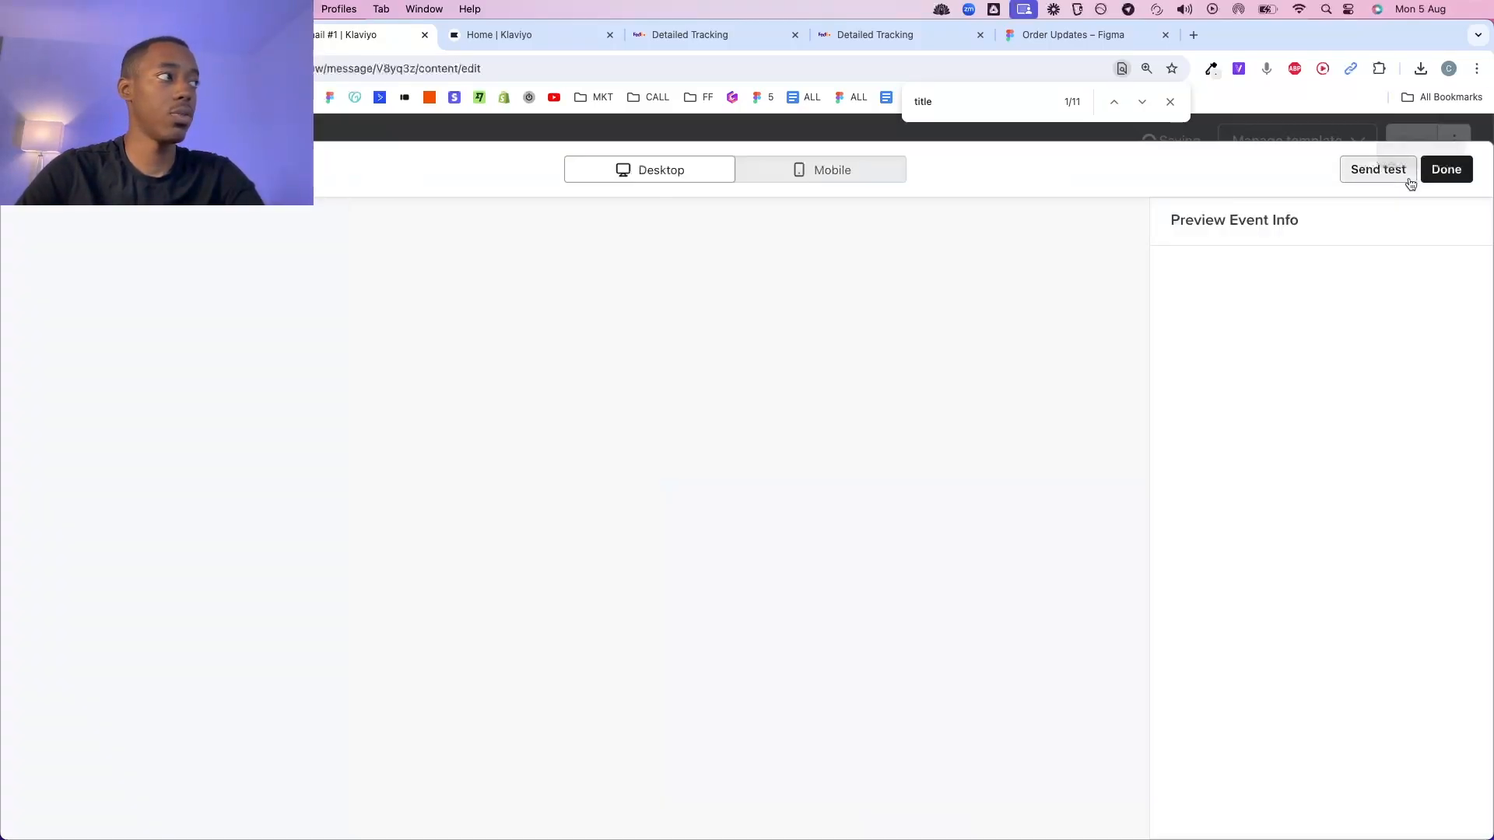
{"action": "scroll", "coordinate": [1322, 493], "scroll_direction": "down", "scroll_amount": 15}
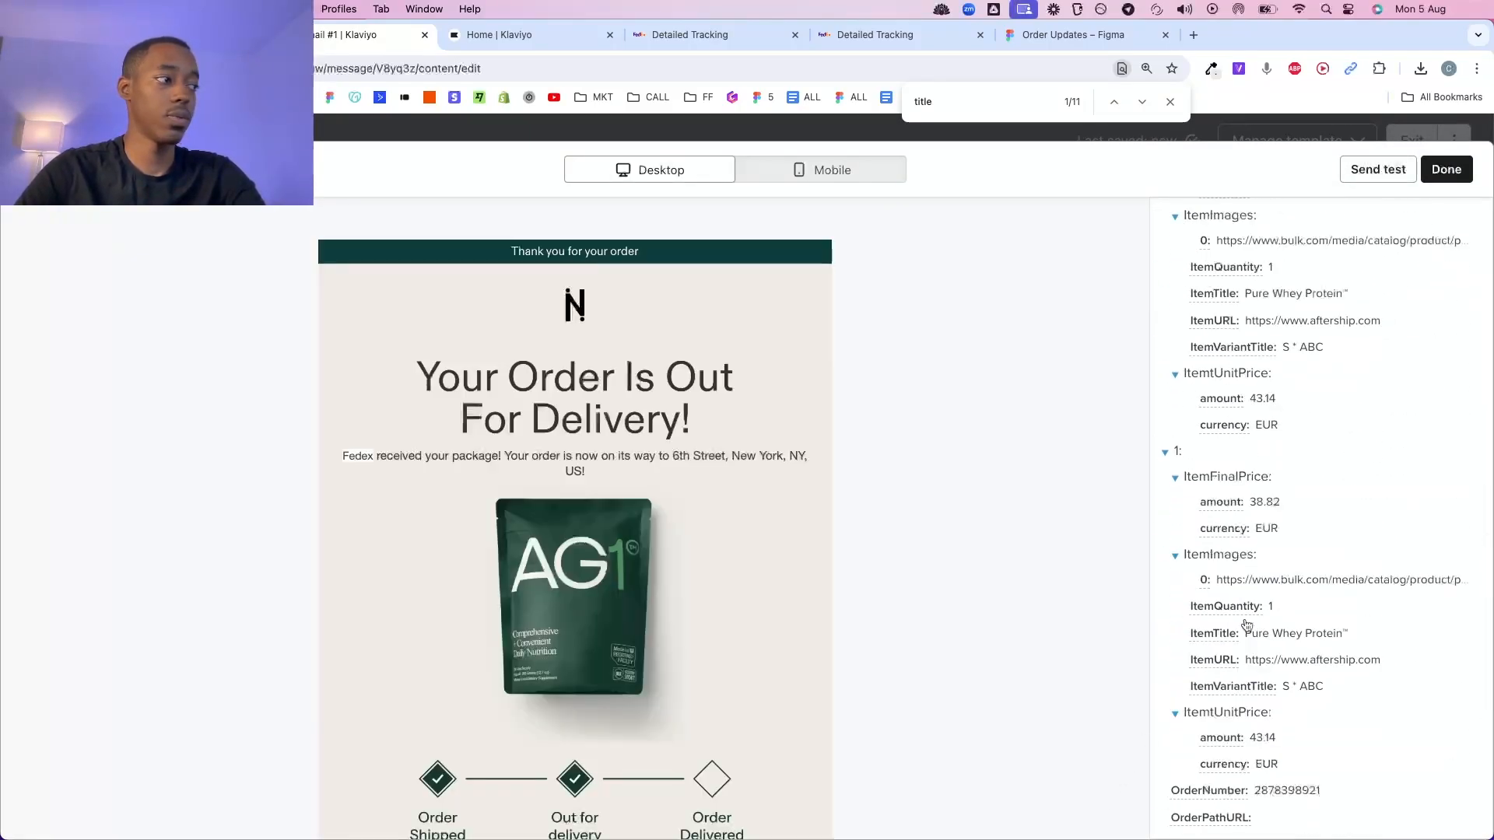
{"action": "scroll", "coordinate": [1195, 715], "scroll_direction": "down", "scroll_amount": 6}
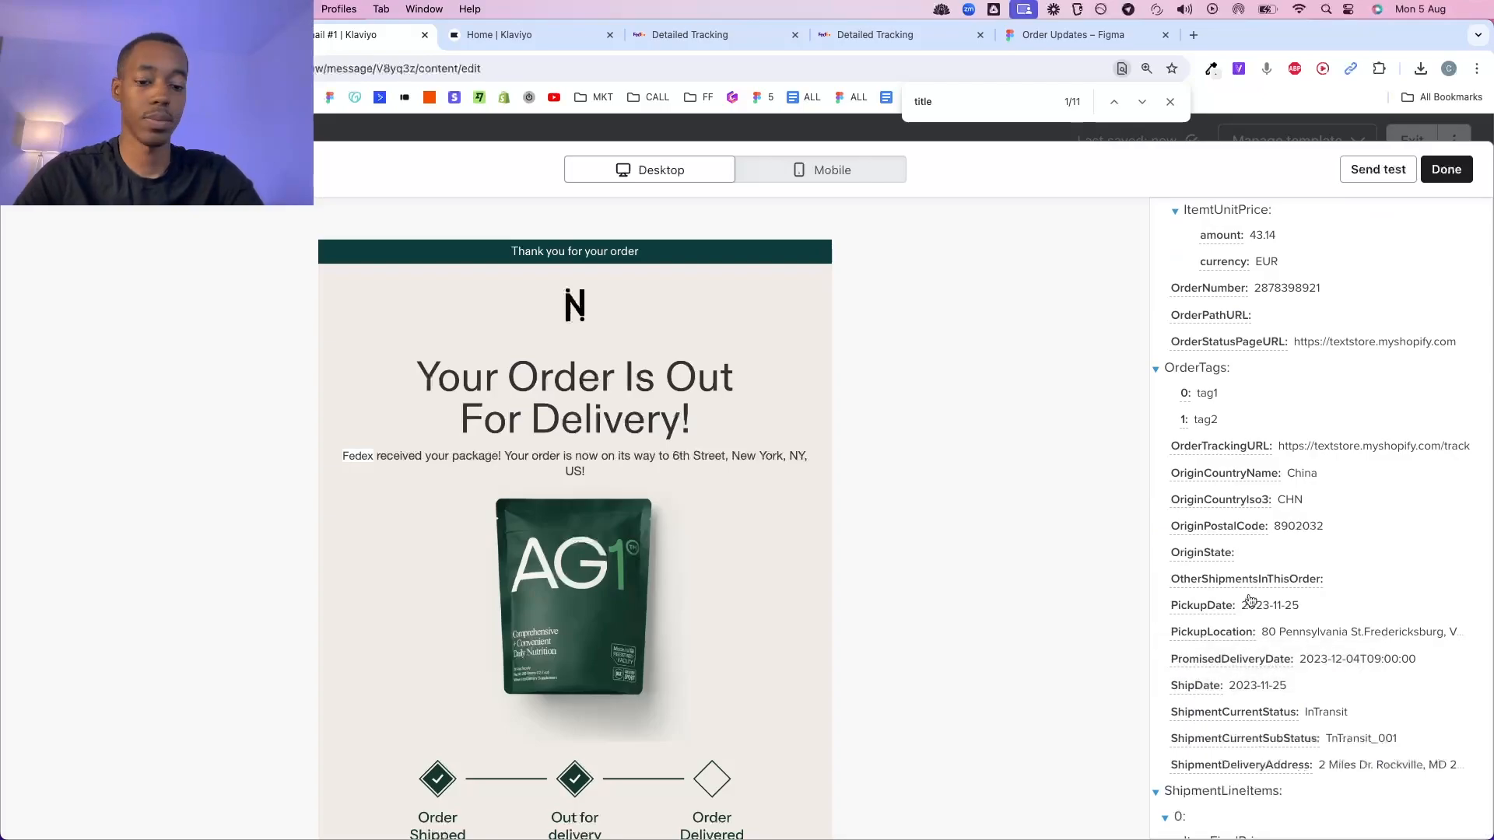
{"action": "key", "text": "super+f"}
{"action": "type", "text": "quanti"}
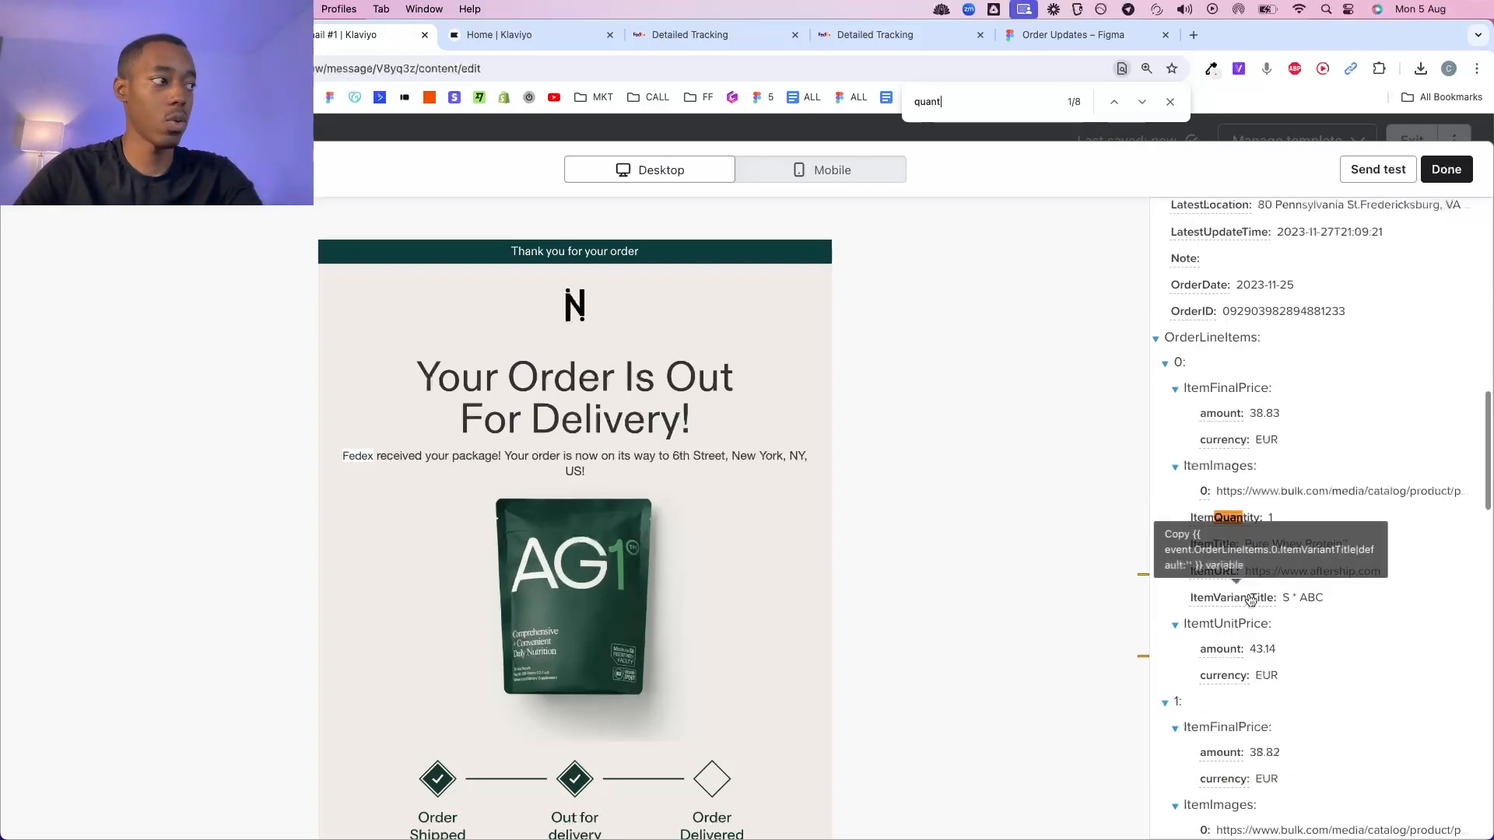
{"action": "left_click", "coordinate": [1239, 519]}
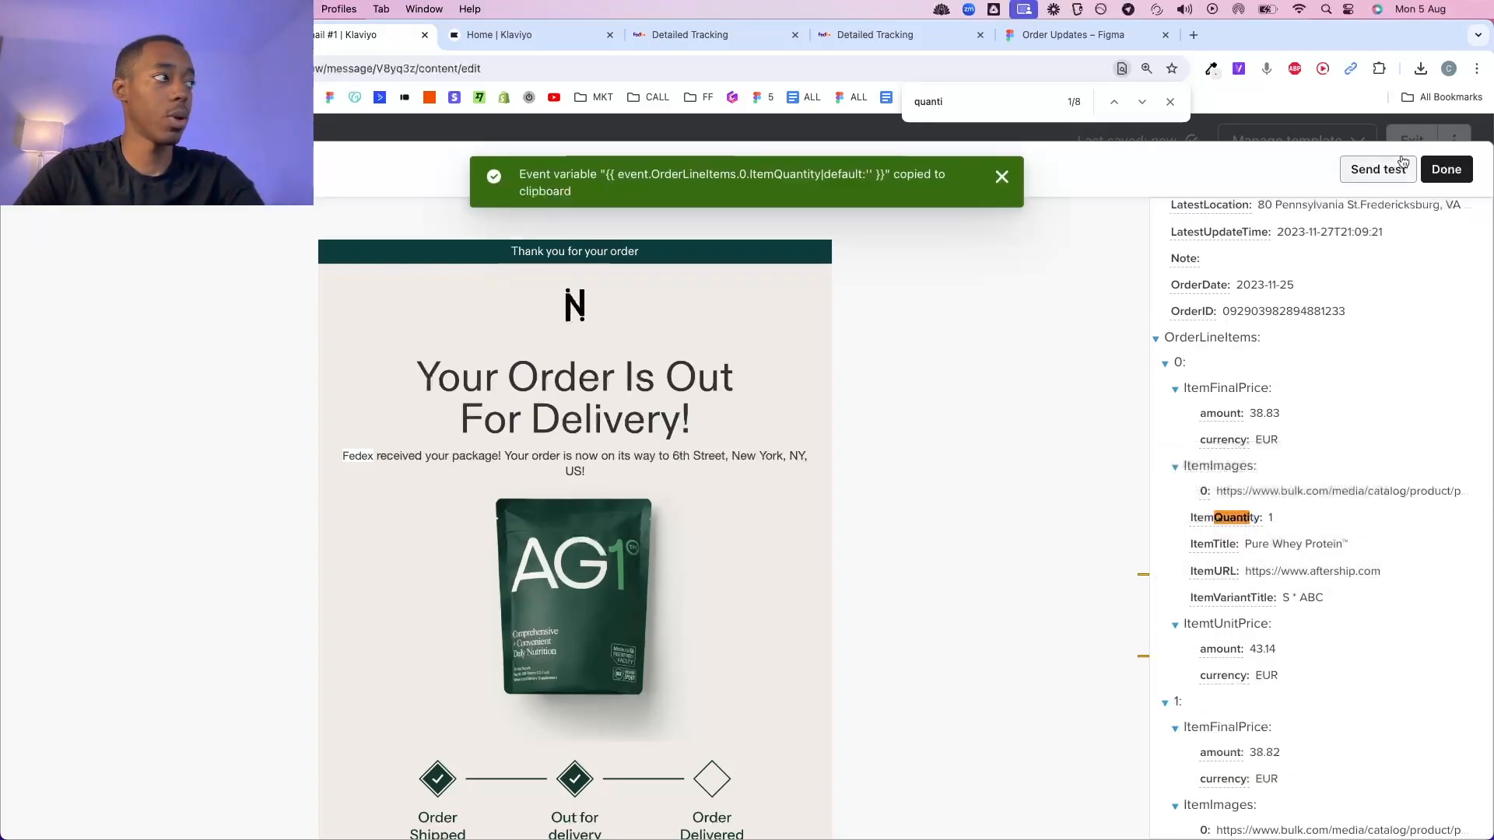
Insert the copied quantity variable after "Quantity:" and shorten it to {{ item.ItemQuantity|default:'' }}.
{"action": "left_click", "coordinate": [1446, 169]}
{"action": "left_click", "coordinate": [207, 605]}
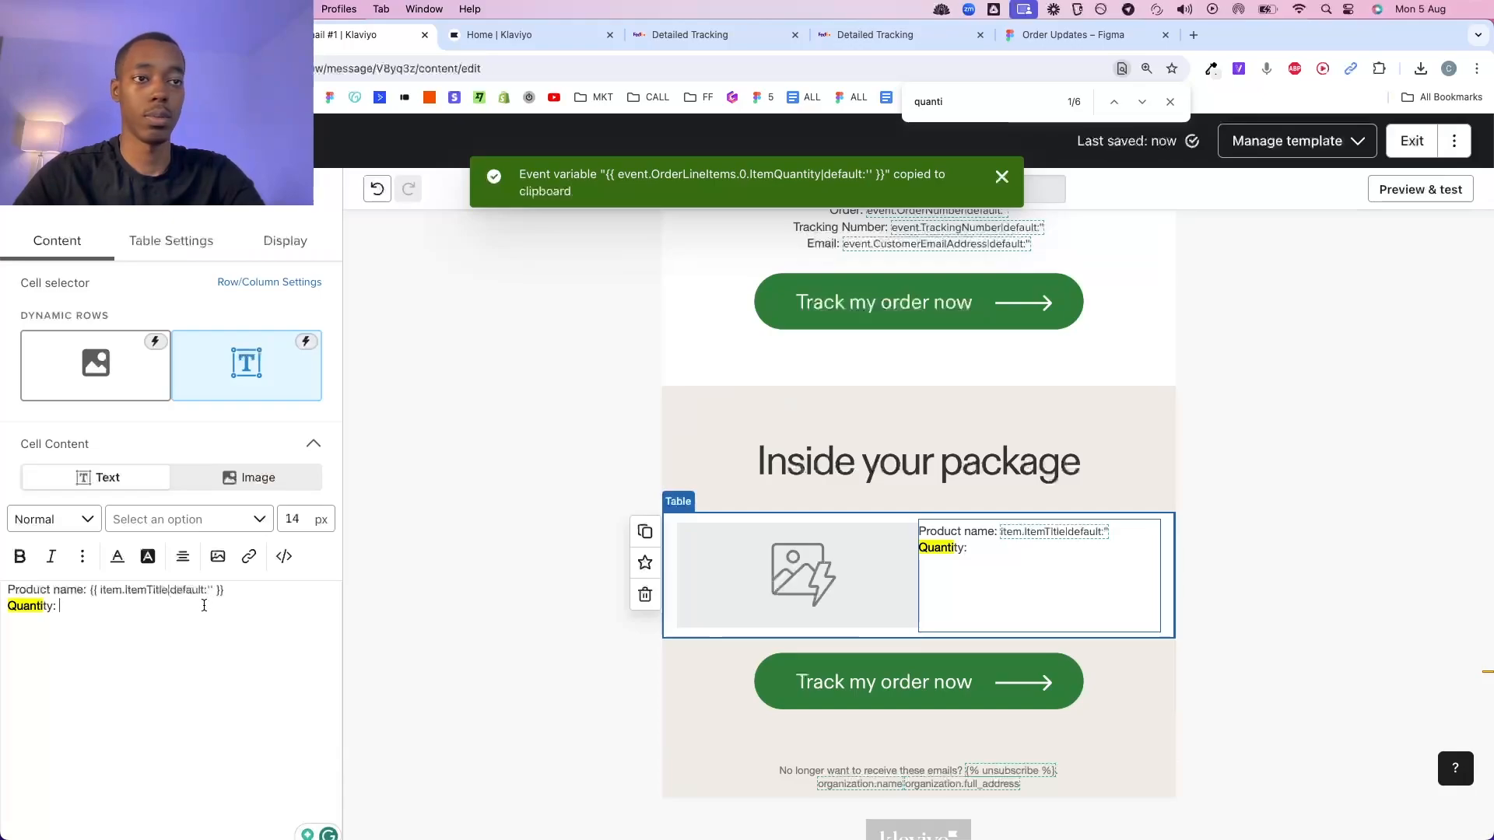
{"action": "type", "text": "{{ event.OrderLineItems.0.ItemQuantity|default:'' }}"}
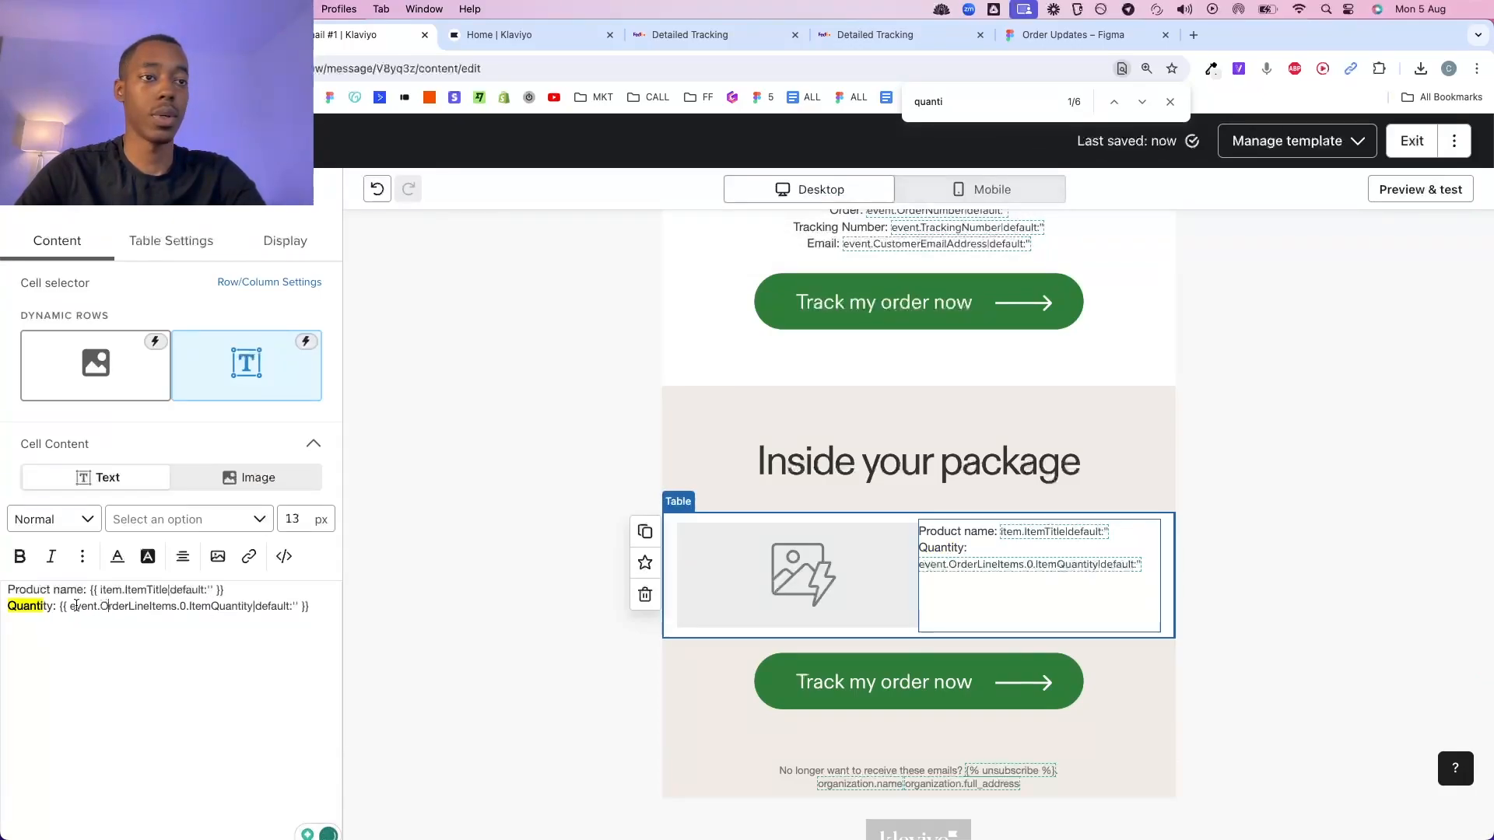
{"action": "left_click_drag", "start_coordinate": [70, 605], "coordinate": [185, 605]}
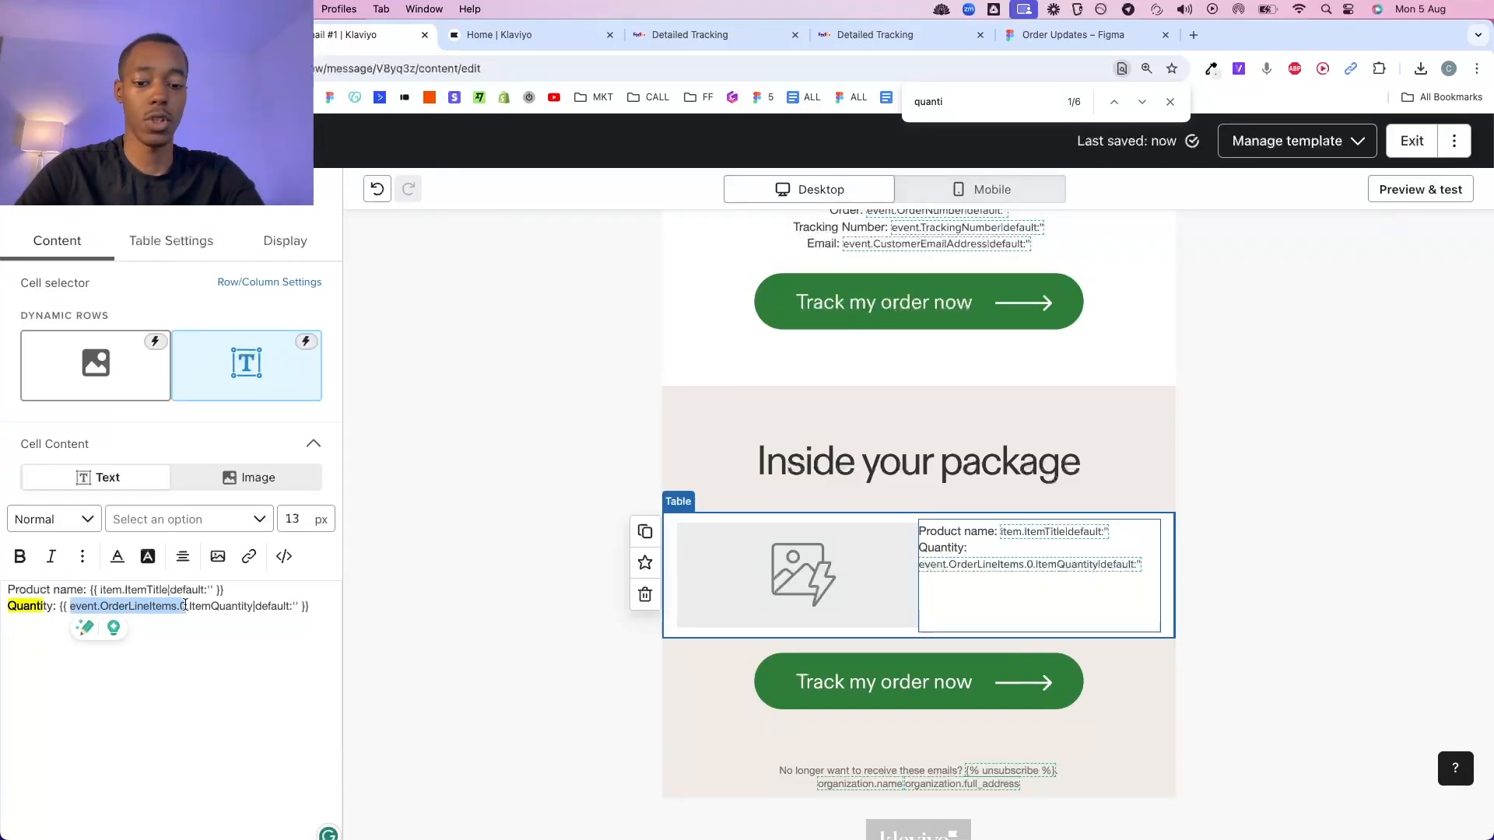
{"action": "type", "text": "item"}
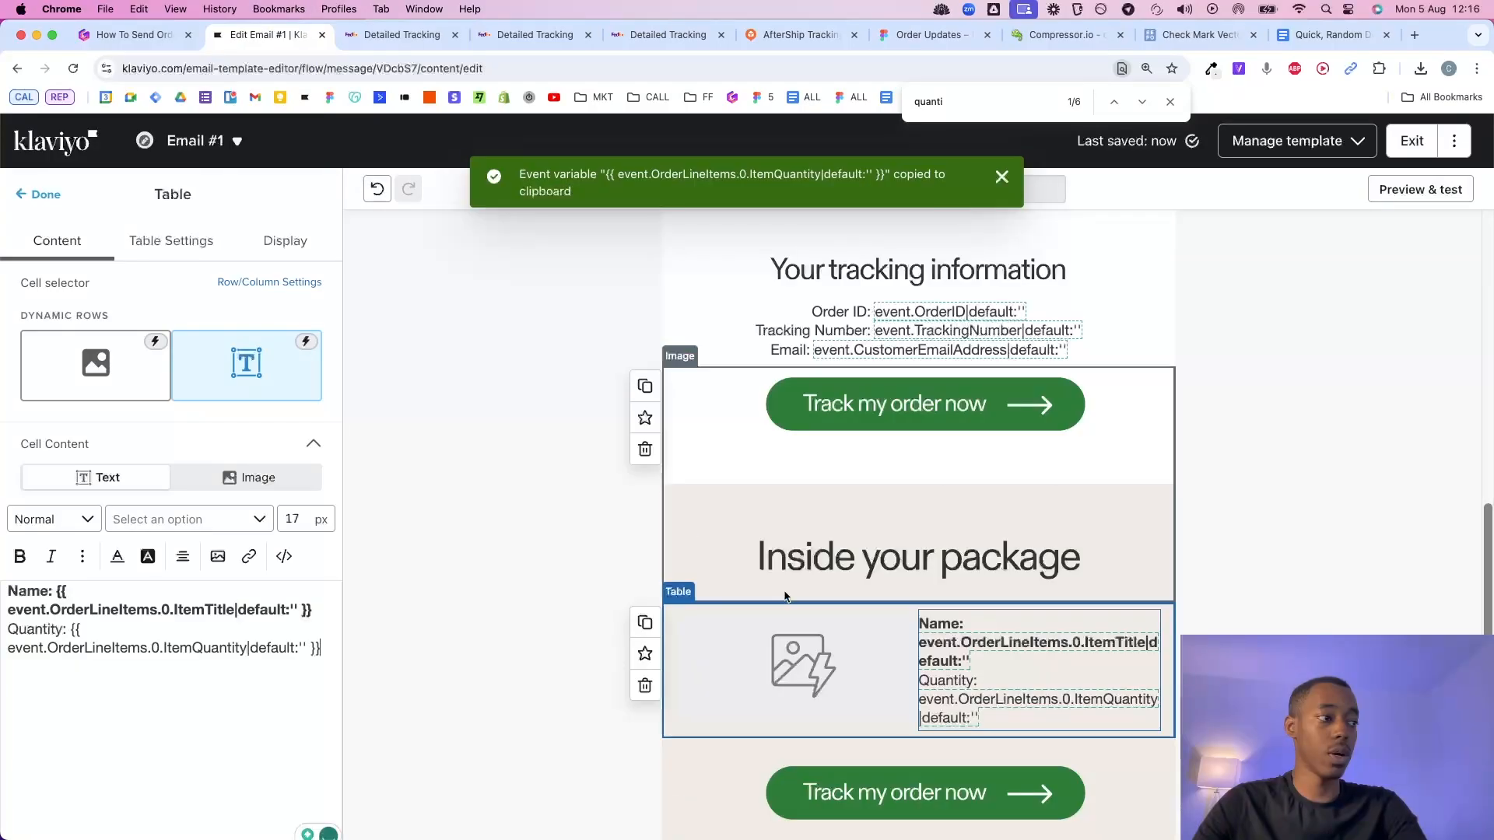
Preview the email and examine the product images, names and quantities under "Inside your package".
{"action": "left_click", "coordinate": [1389, 183]}
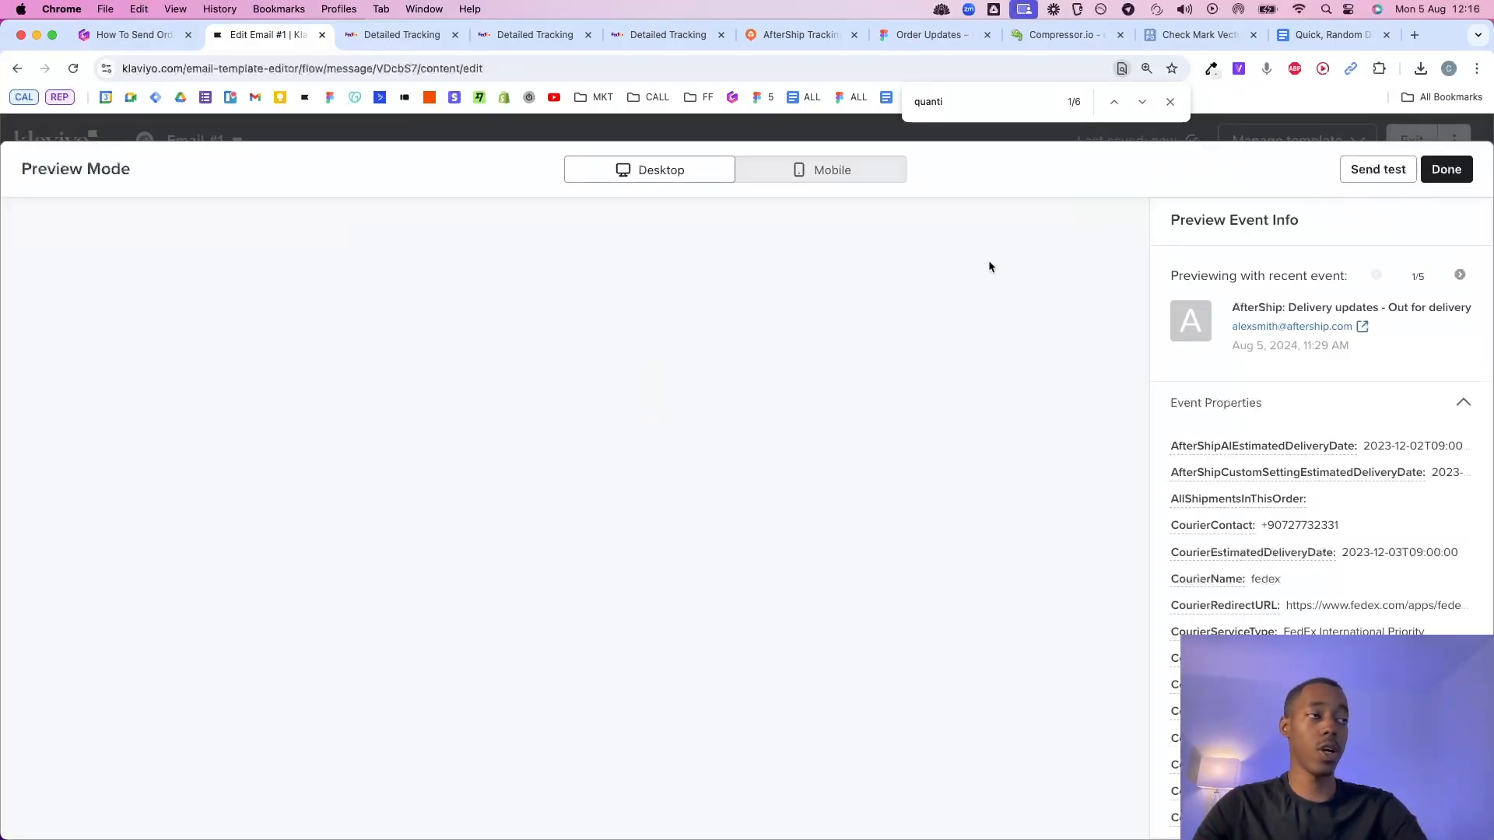
{"action": "scroll", "coordinate": [899, 407], "scroll_direction": "down", "scroll_amount": 10}
{"action": "scroll", "coordinate": [899, 408], "scroll_direction": "down", "scroll_amount": 5}
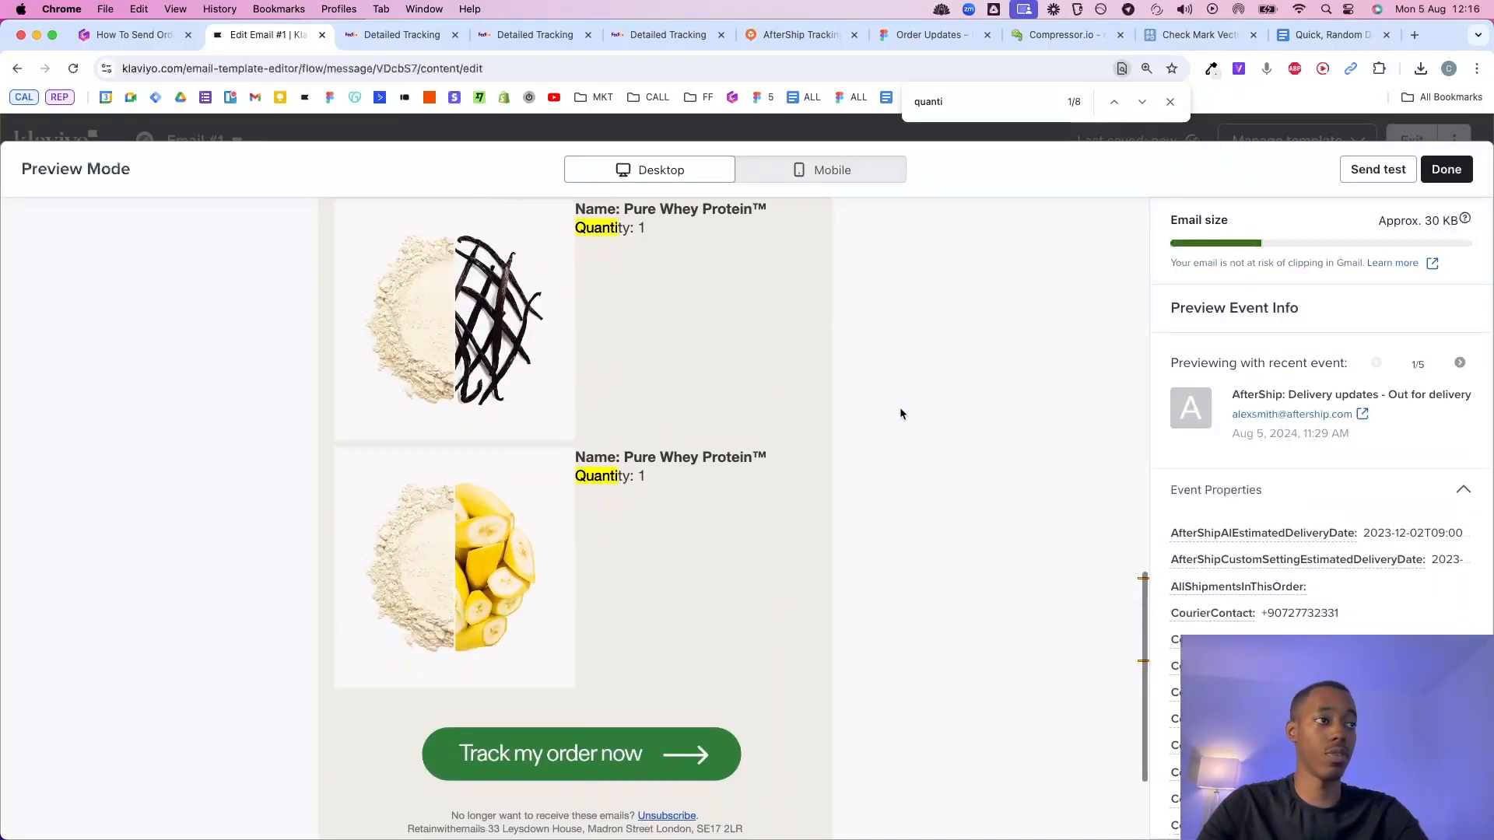
{"action": "scroll", "coordinate": [900, 408], "scroll_direction": "up", "scroll_amount": 1}
{"action": "scroll", "coordinate": [900, 407], "scroll_direction": "down", "scroll_amount": 1}
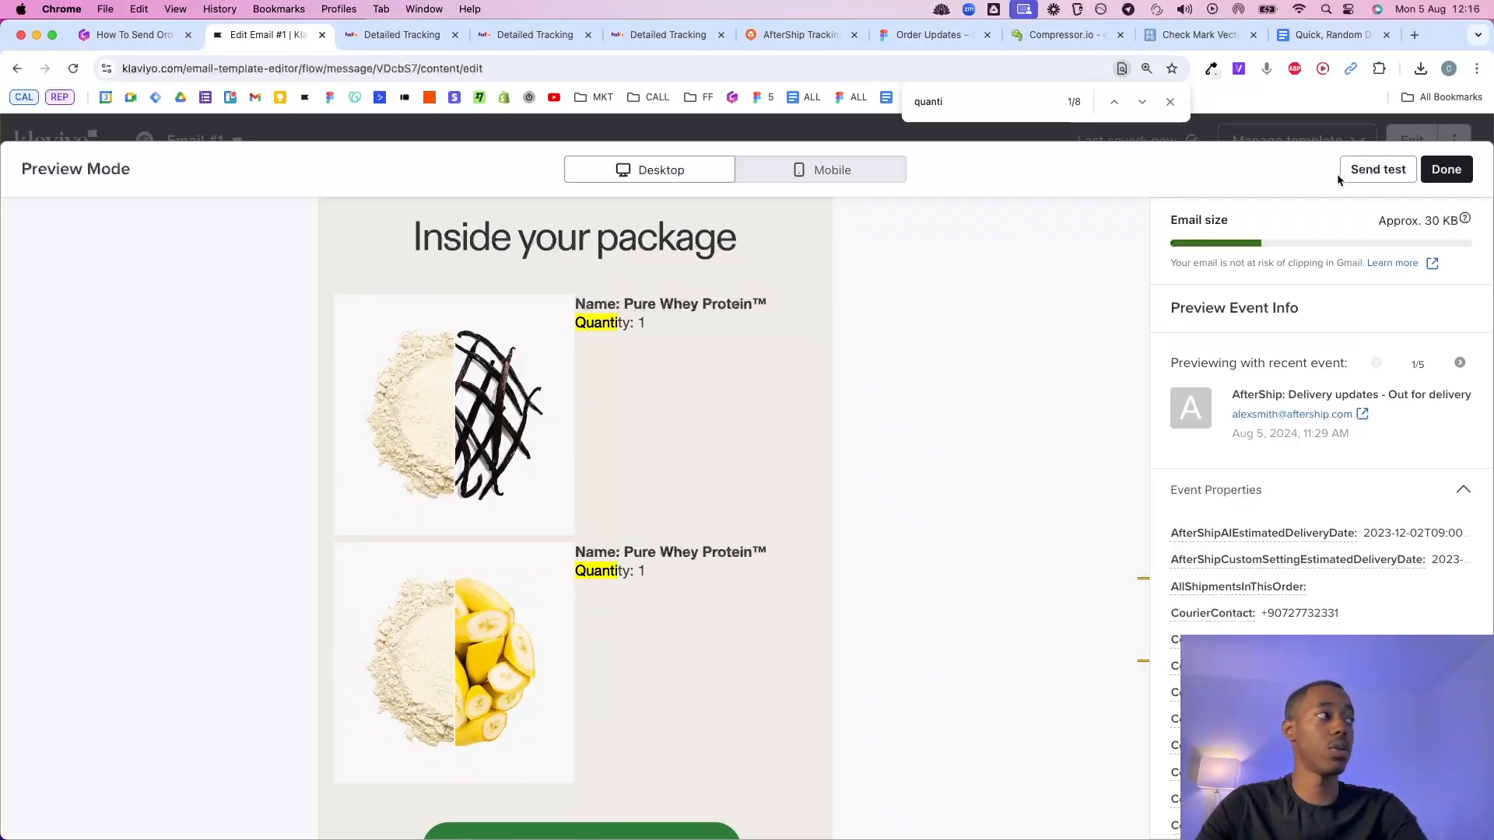
Set the table's dynamic image to a max width of 200 px with centre alignment and check it in the preview.
{"action": "left_click", "coordinate": [1437, 168]}
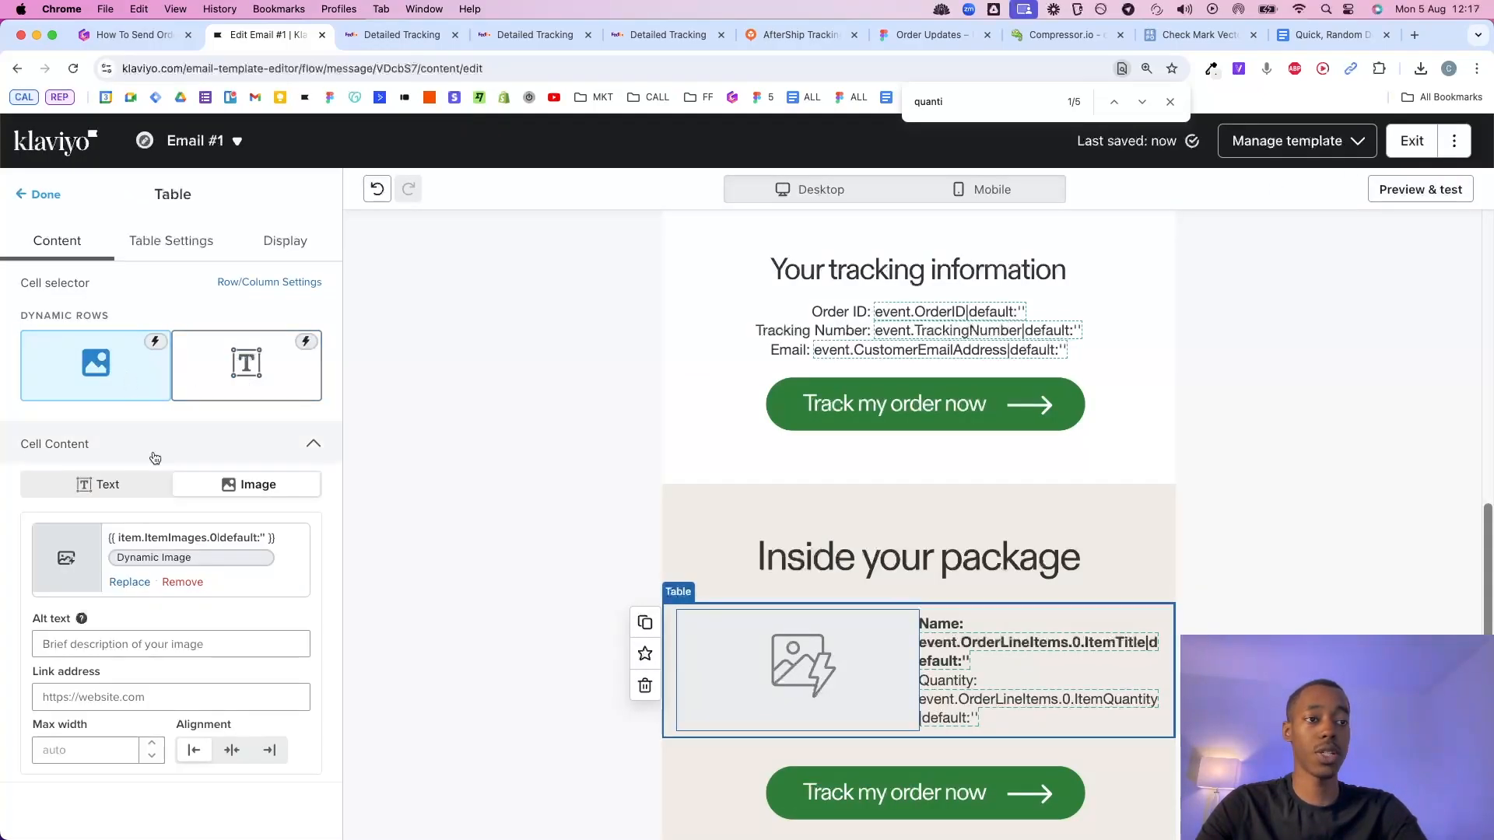
{"action": "left_click", "coordinate": [74, 752]}
{"action": "type", "text": "200"}
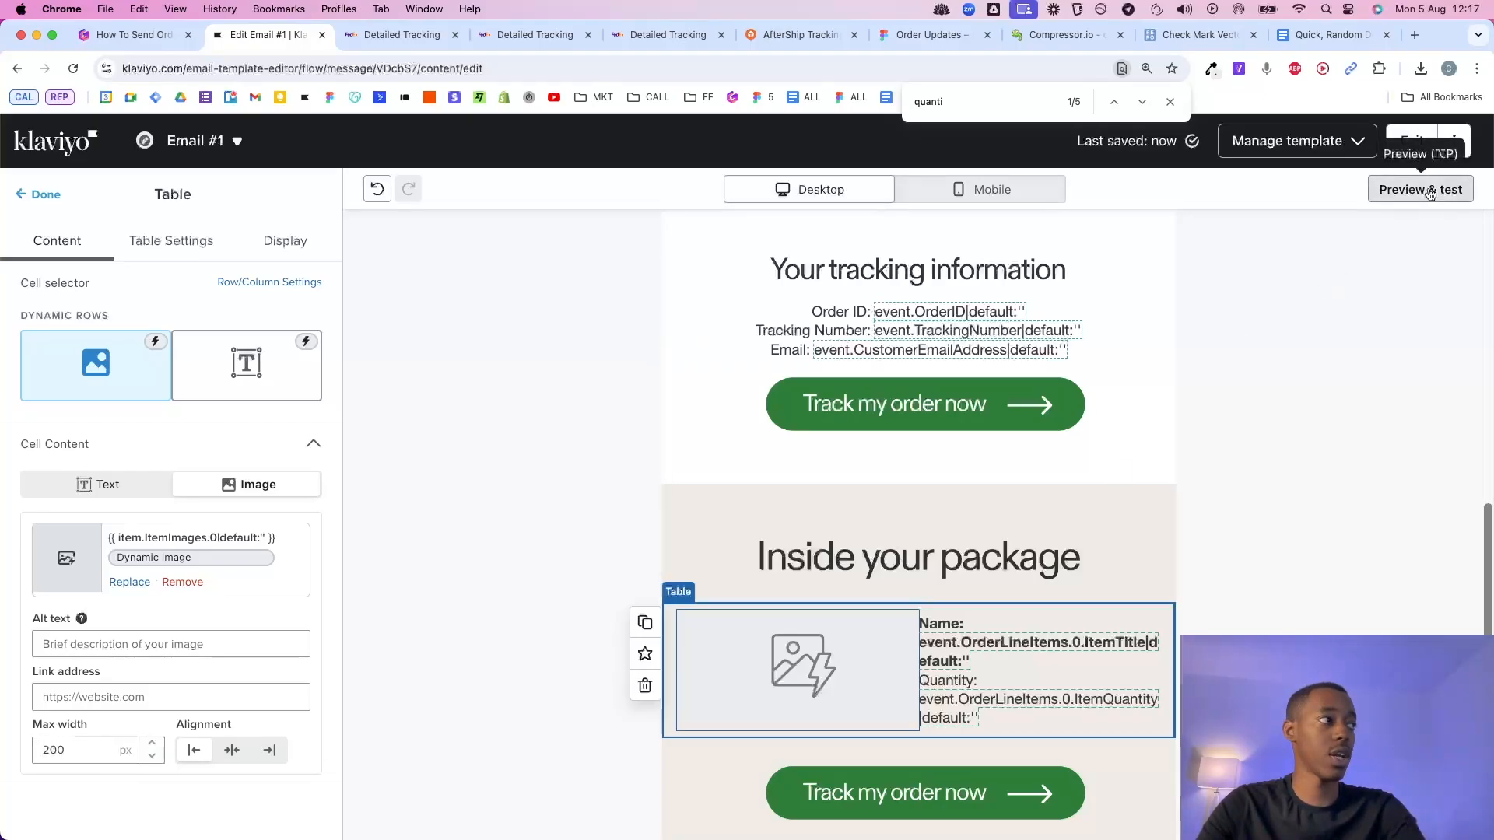
{"action": "left_click", "coordinate": [1421, 189]}
{"action": "key", "text": "Escape"}
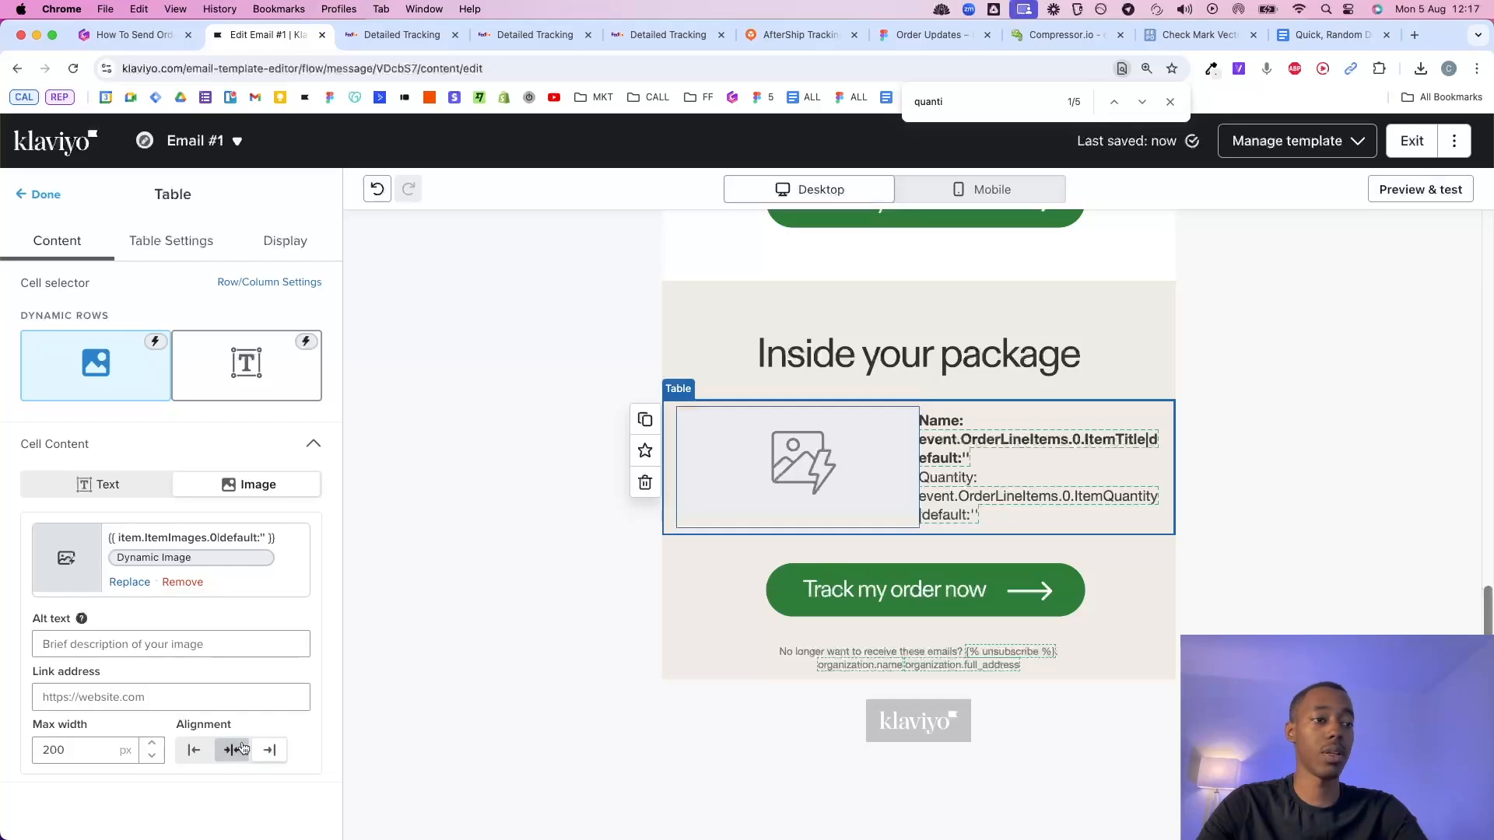
{"action": "left_click", "coordinate": [1420, 189]}
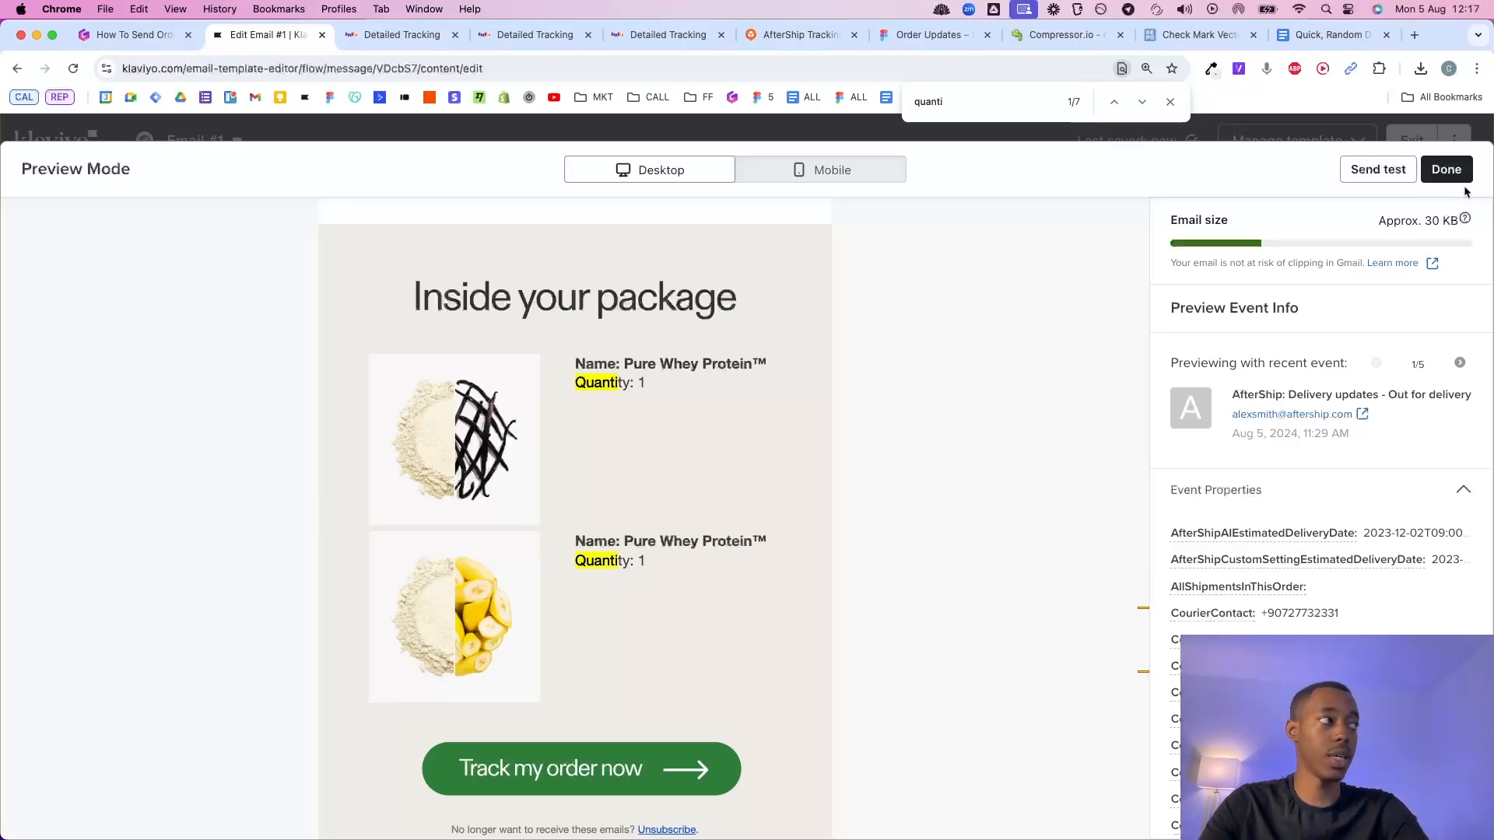
{"action": "left_click", "coordinate": [1447, 171]}
Open the table's settings and look through the static row, table style and cell style options.
{"action": "left_click", "coordinate": [60, 750]}
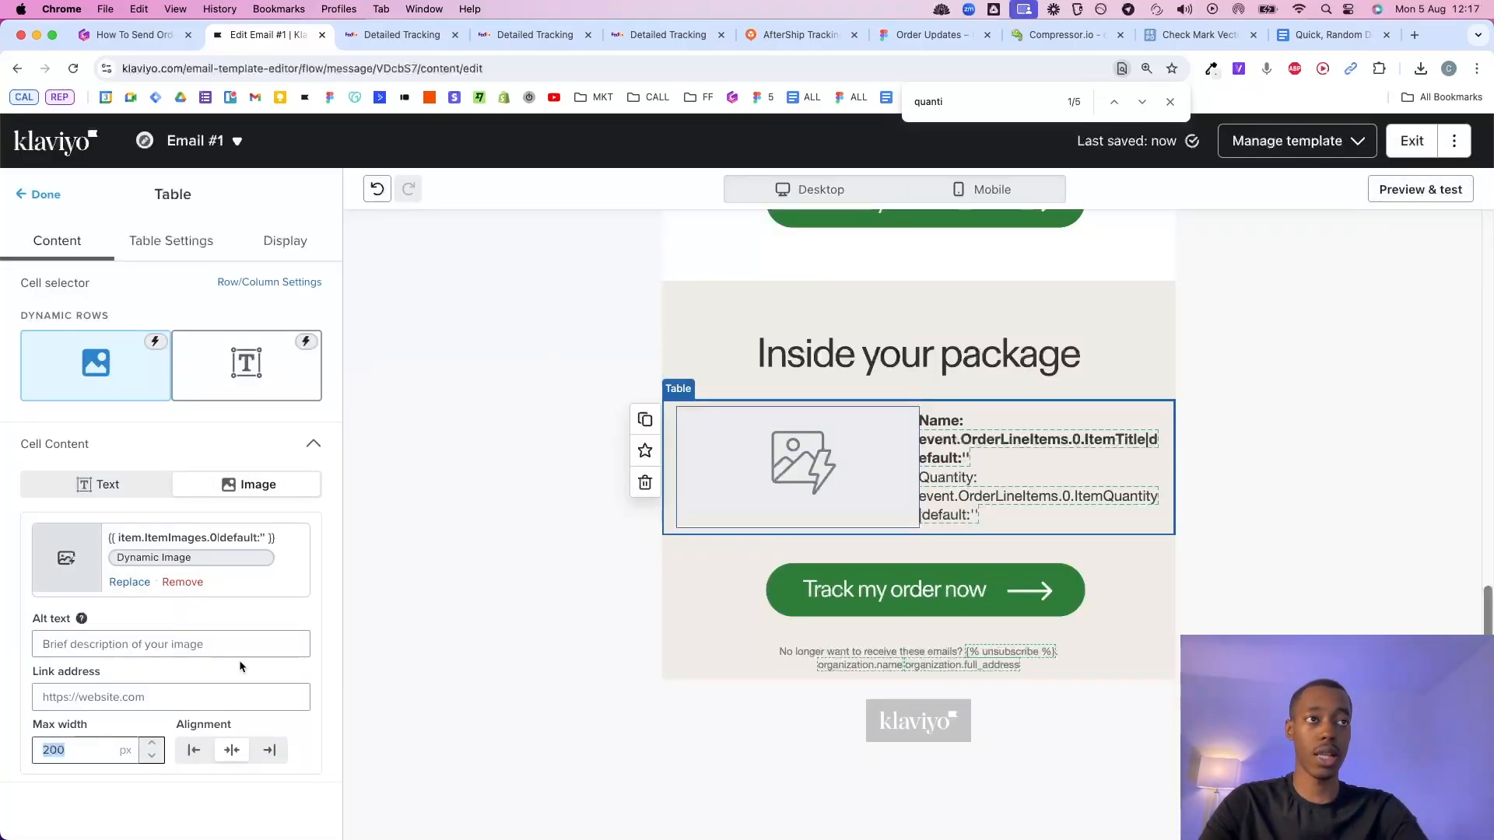
{"action": "left_click", "coordinate": [171, 240]}
{"action": "scroll", "coordinate": [197, 547], "scroll_direction": "down", "scroll_amount": 6}
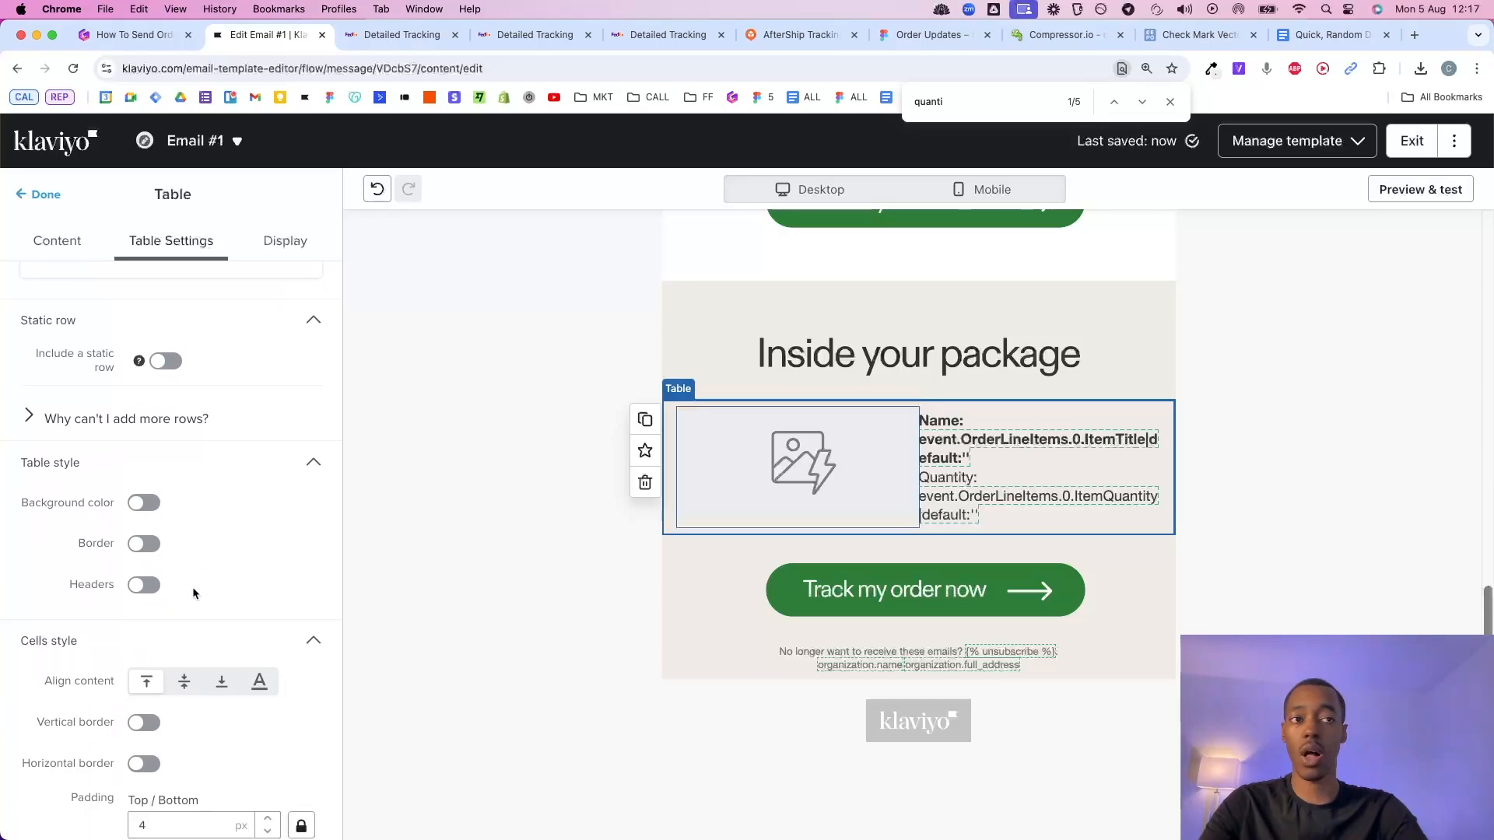
{"action": "scroll", "coordinate": [193, 591], "scroll_direction": "down", "scroll_amount": 5}
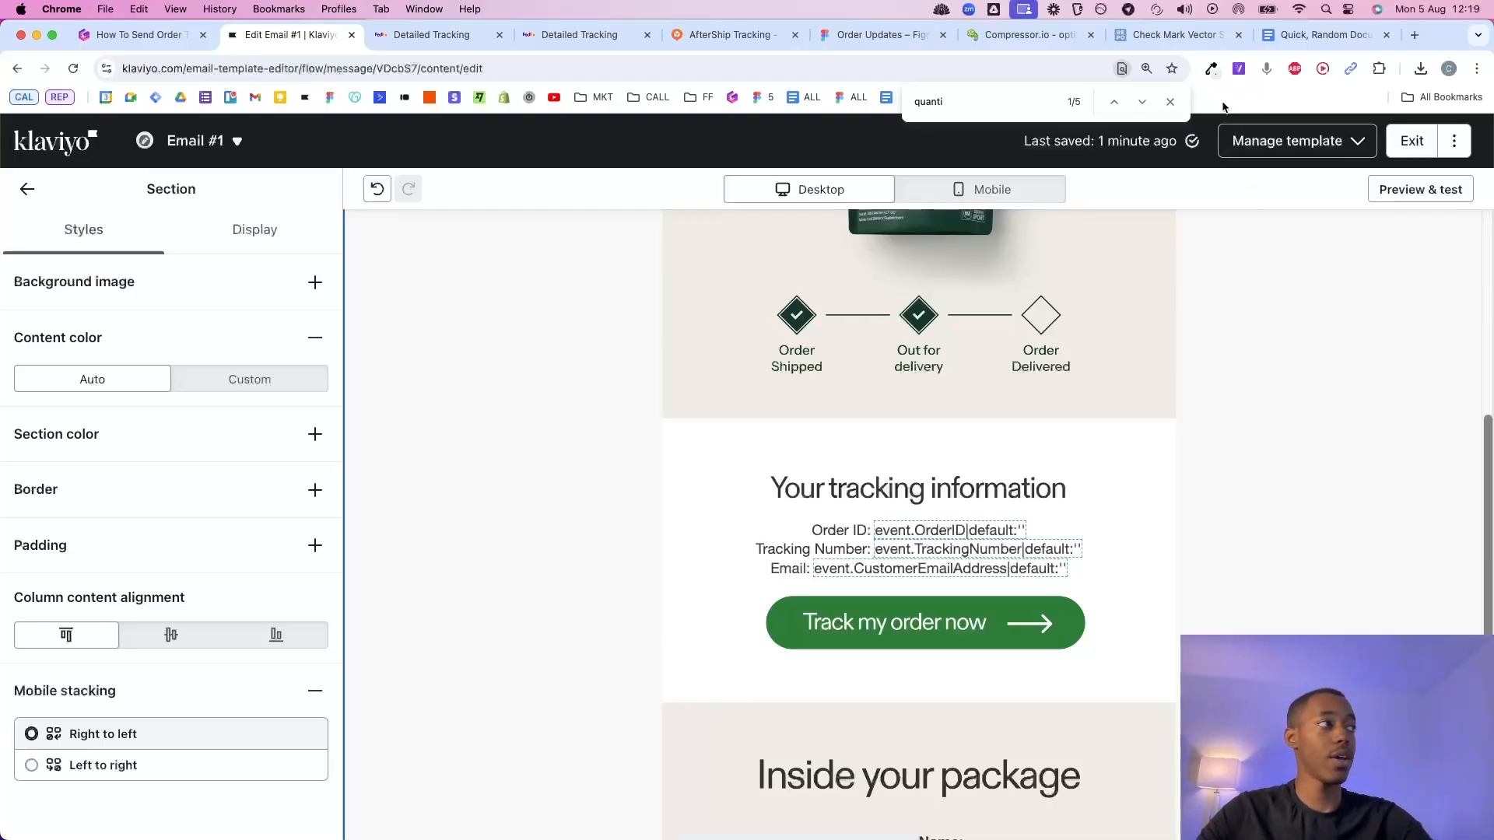
Leave the email editor and set the message's subject line to "Your order is out for delivery".
{"action": "left_click", "coordinate": [1412, 141]}
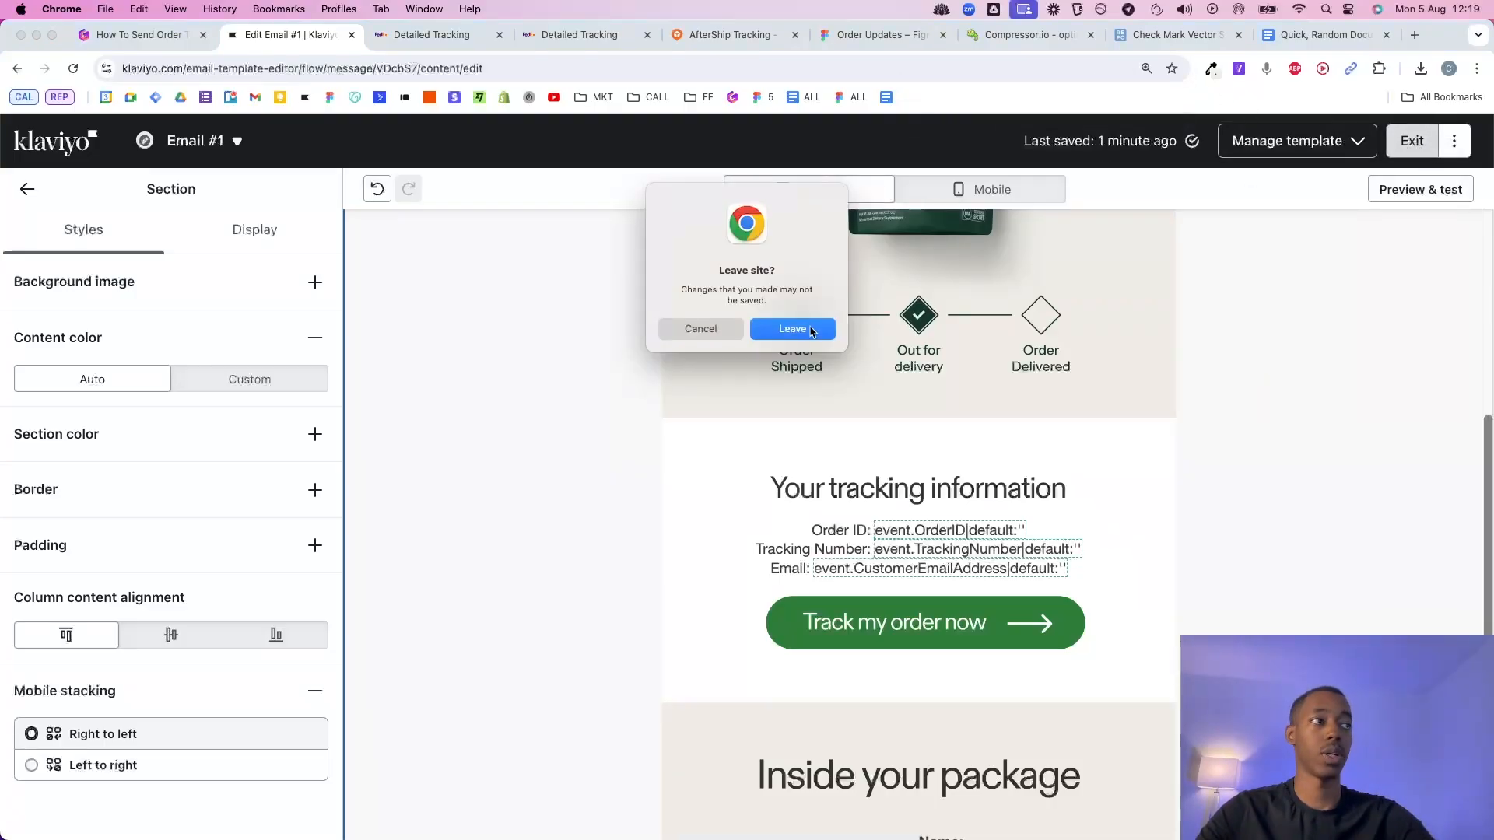
{"action": "left_click", "coordinate": [809, 326]}
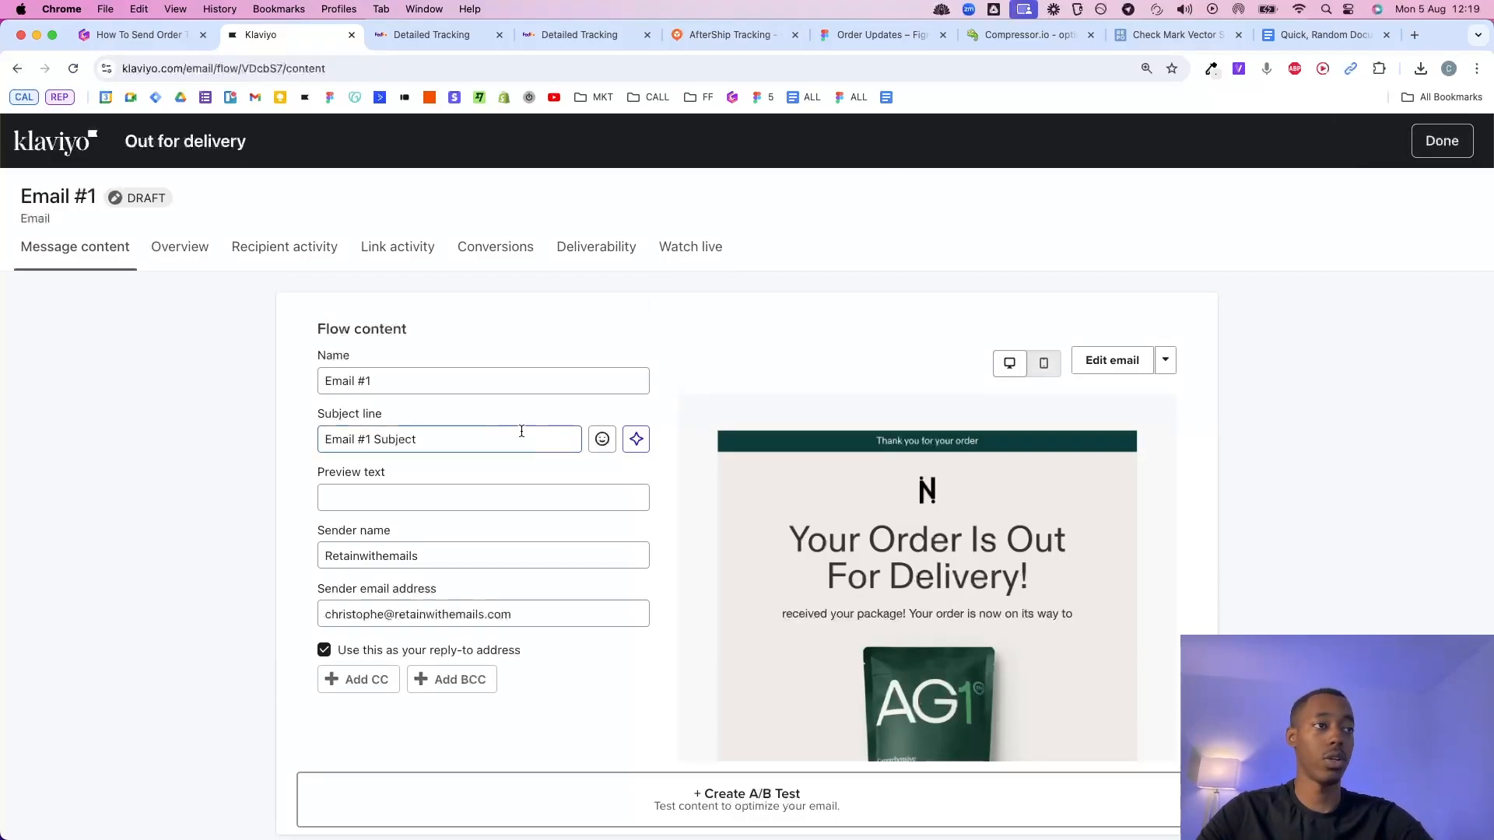
{"action": "triple_click", "coordinate": [506, 449]}
{"action": "type", "text": "Your order is"}
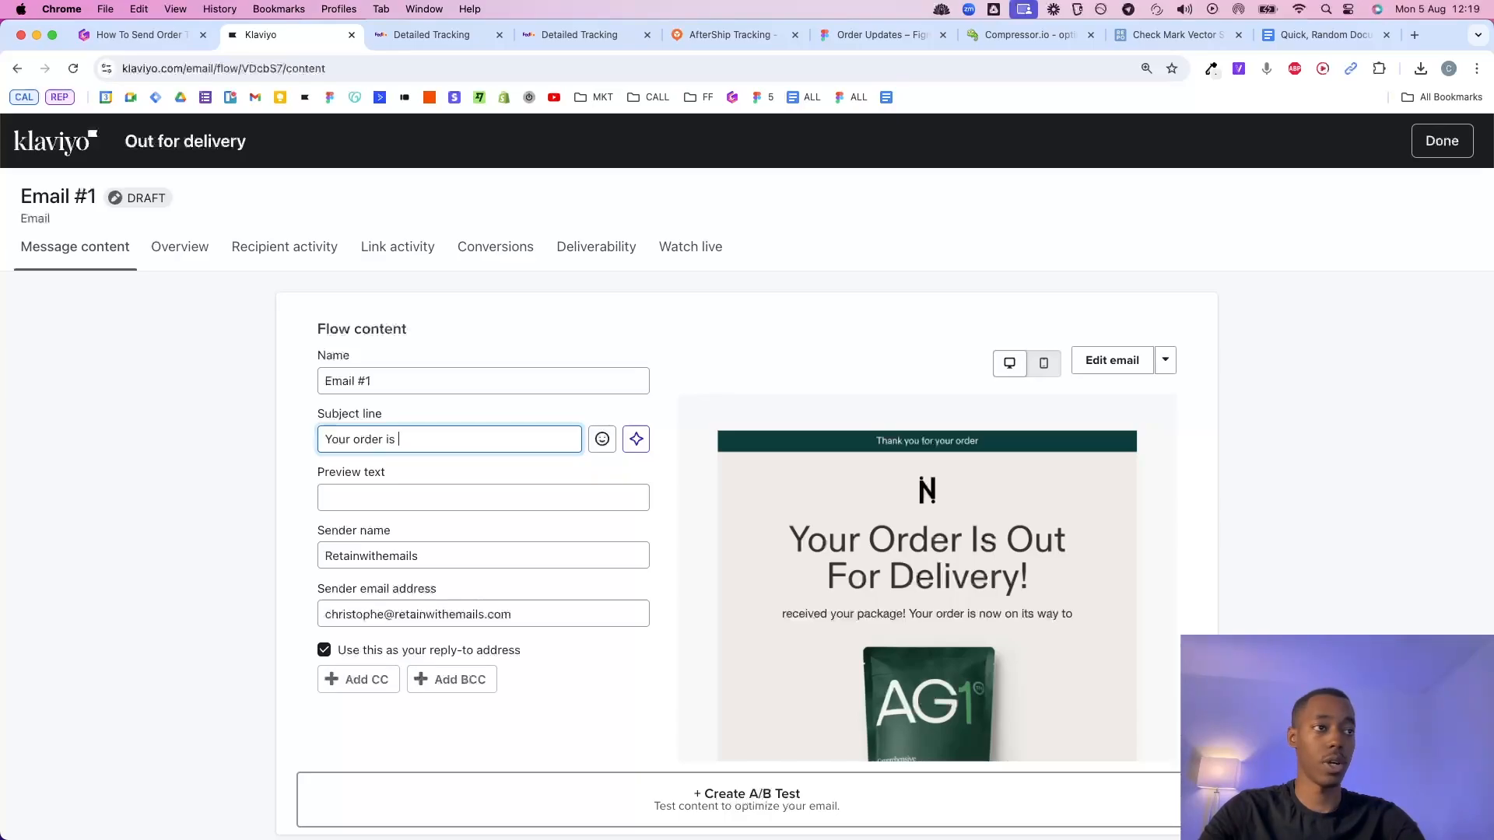
{"action": "type", "text": "out for delivery"}
Return to the "Out for delivery" flow and set the status of Email #1 to Live.
{"action": "left_click", "coordinate": [1446, 145]}
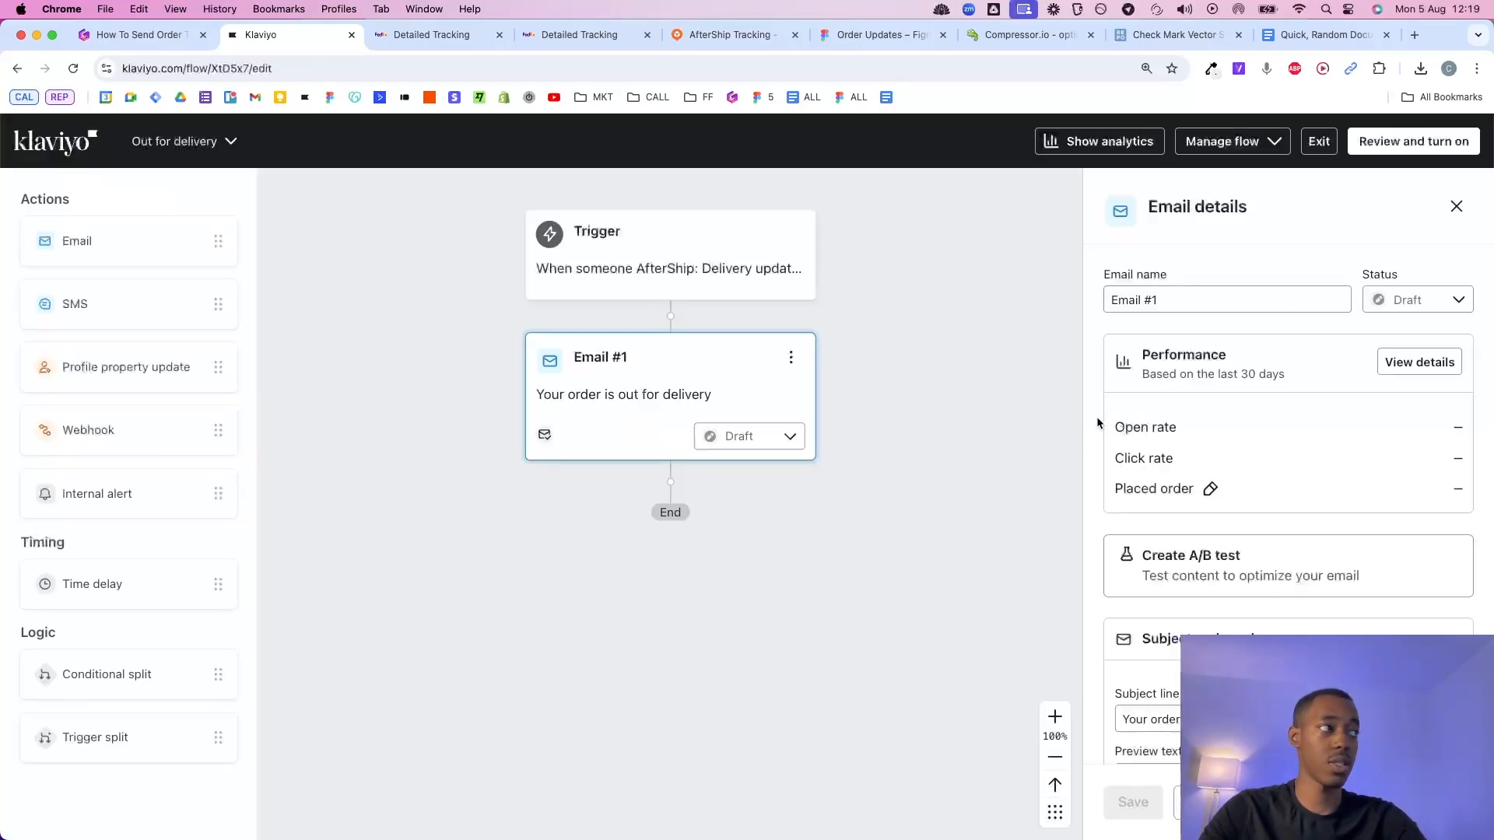
{"action": "left_click", "coordinate": [778, 434]}
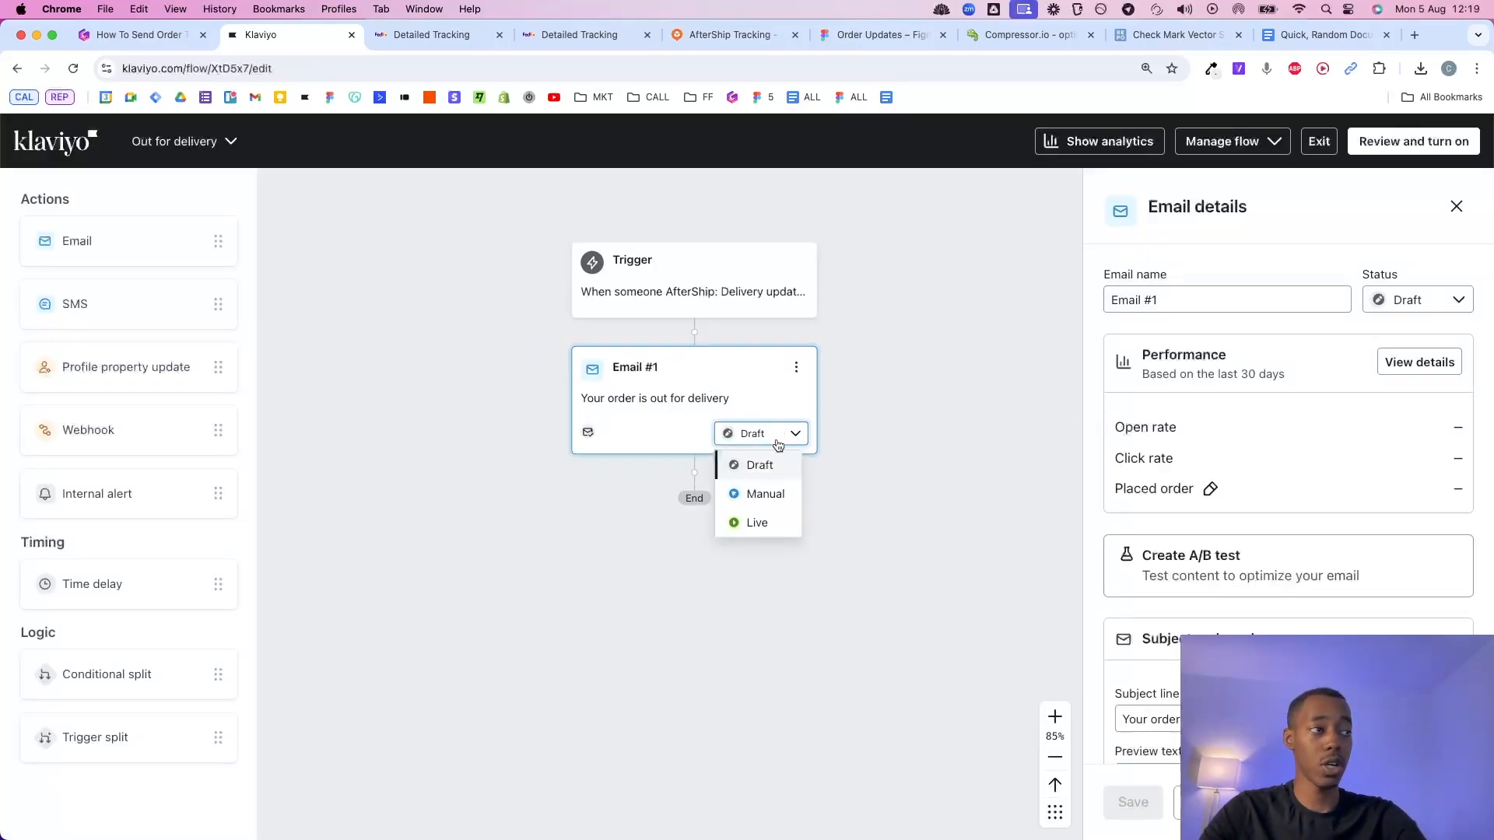
{"action": "left_click", "coordinate": [760, 524]}
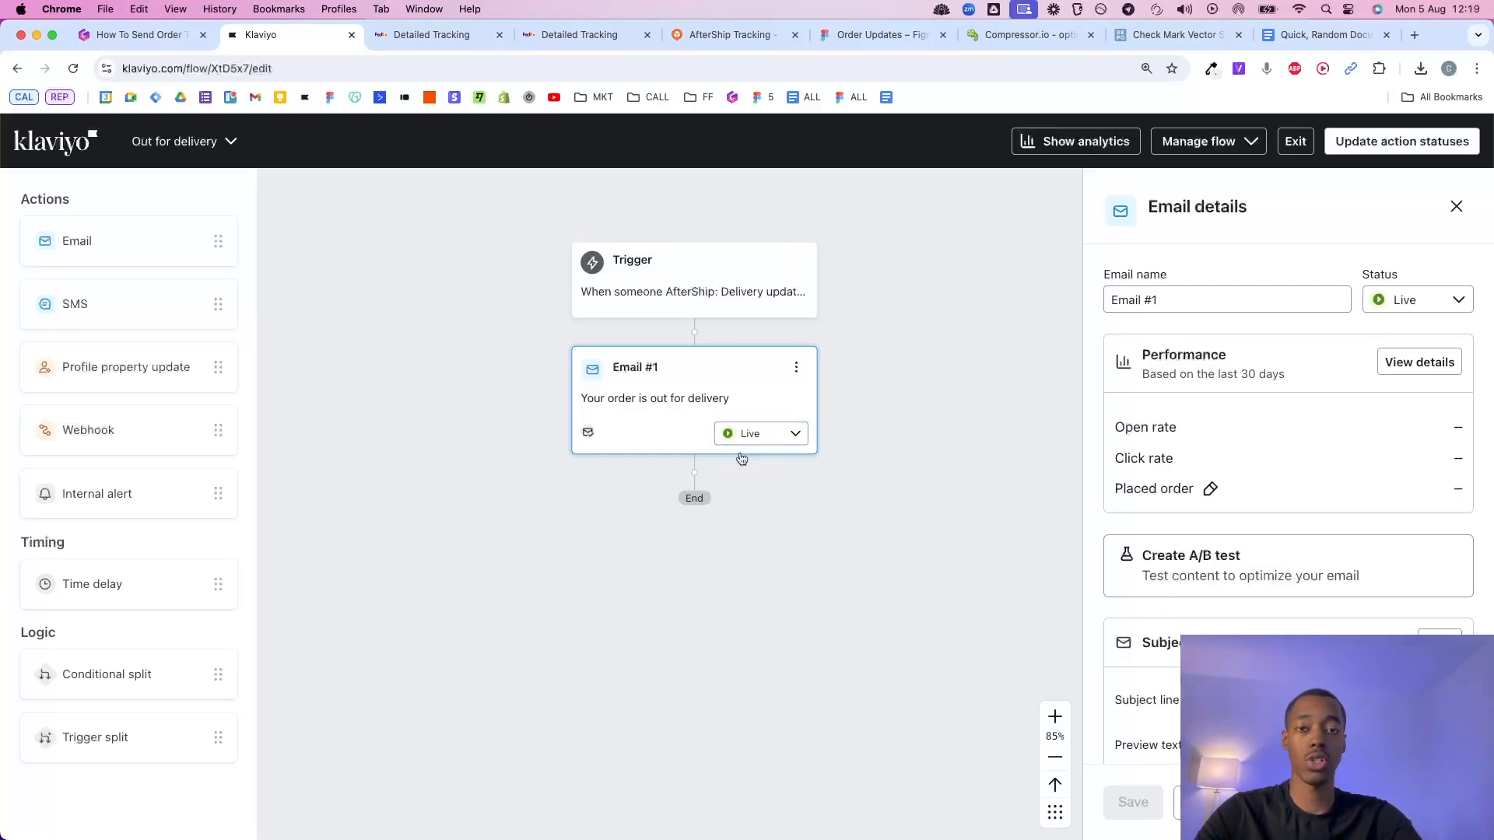
Copy the flow ID from the flow's web address.
{"action": "left_click", "coordinate": [274, 69]}
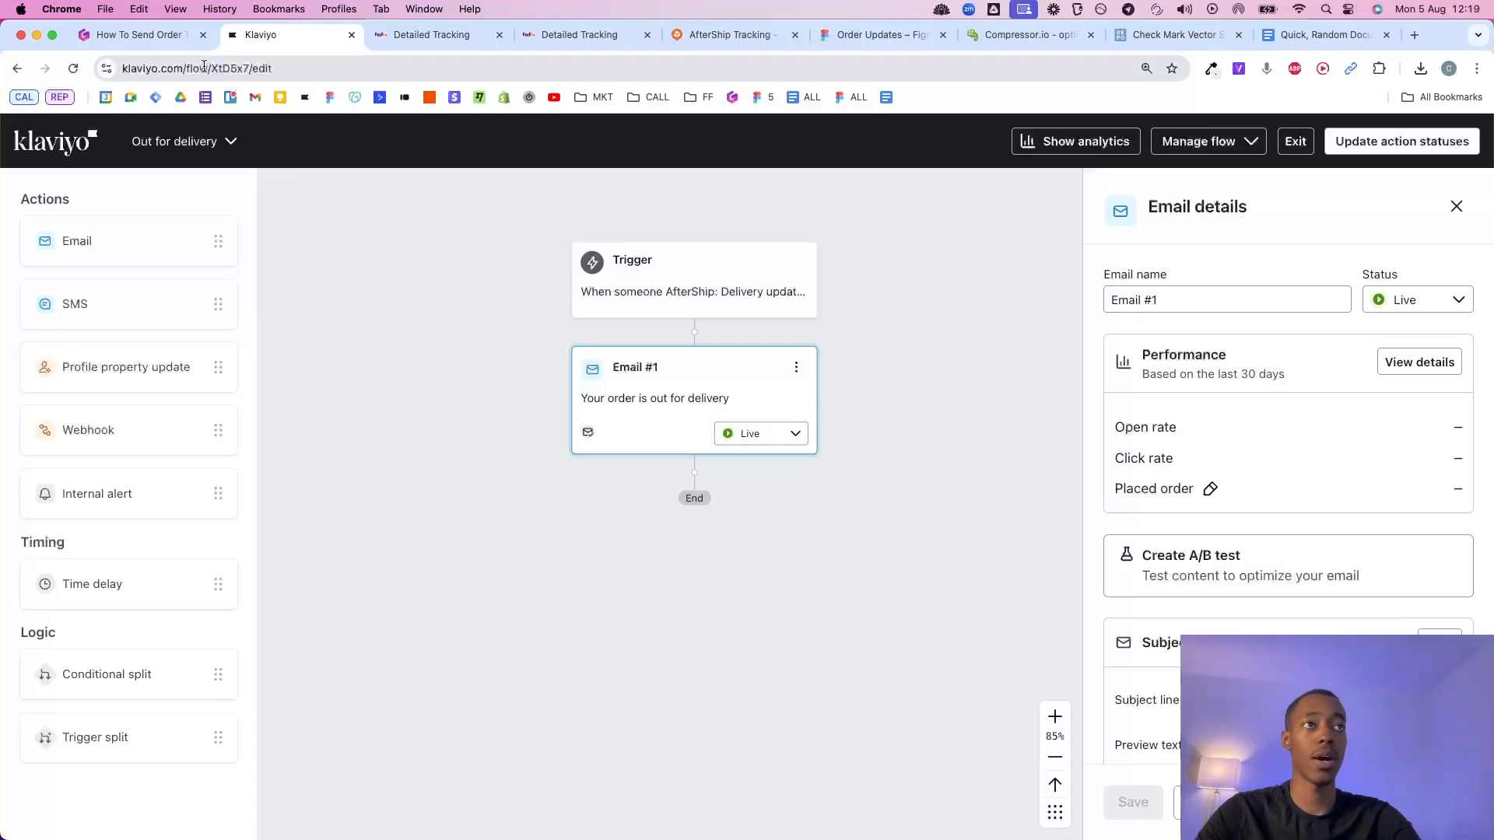
{"action": "double_click", "coordinate": [292, 69]}
{"action": "key", "text": "super+c"}
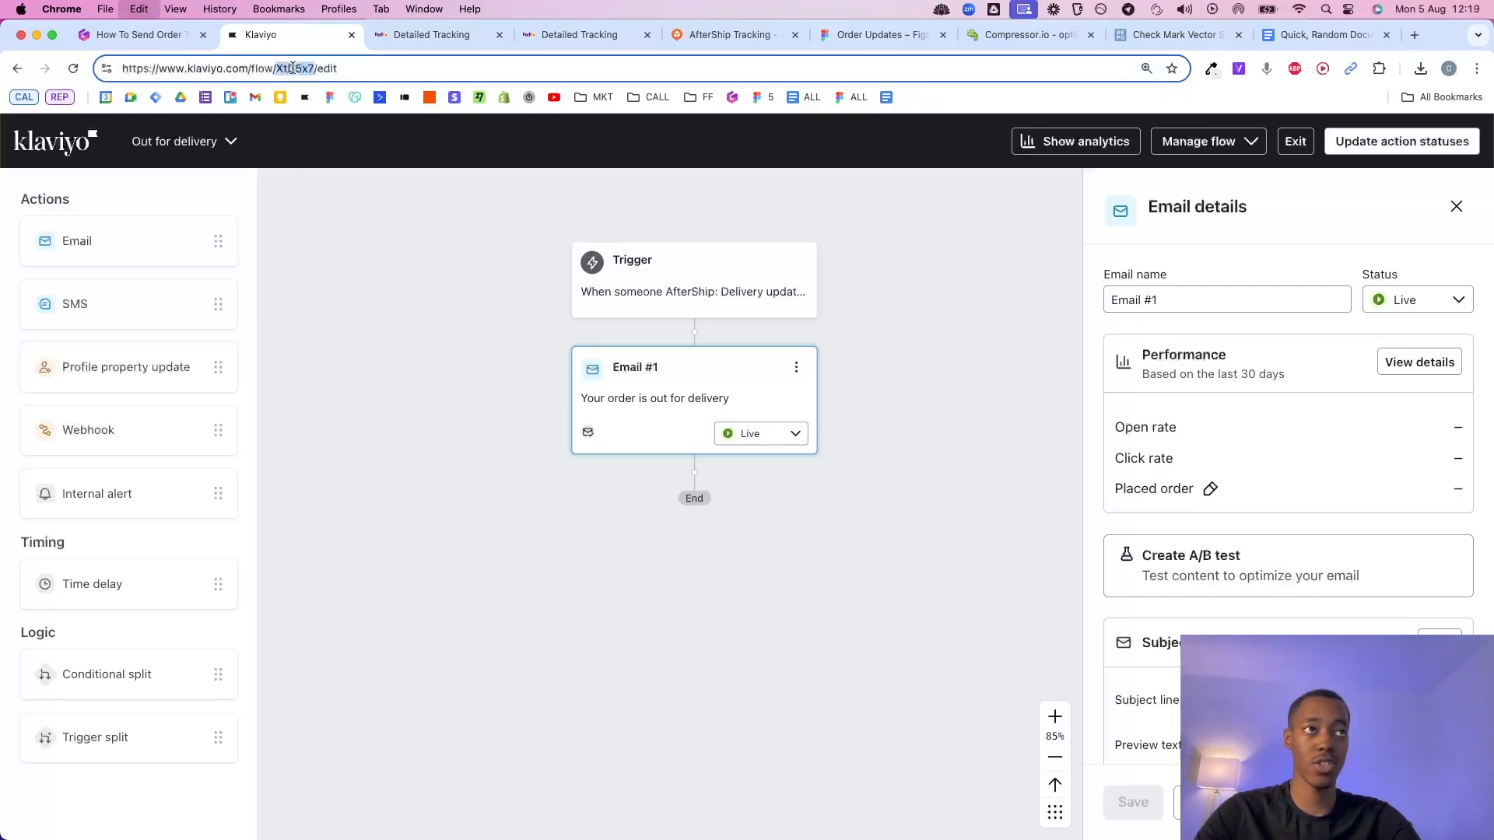
{"action": "left_click", "coordinate": [469, 328]}
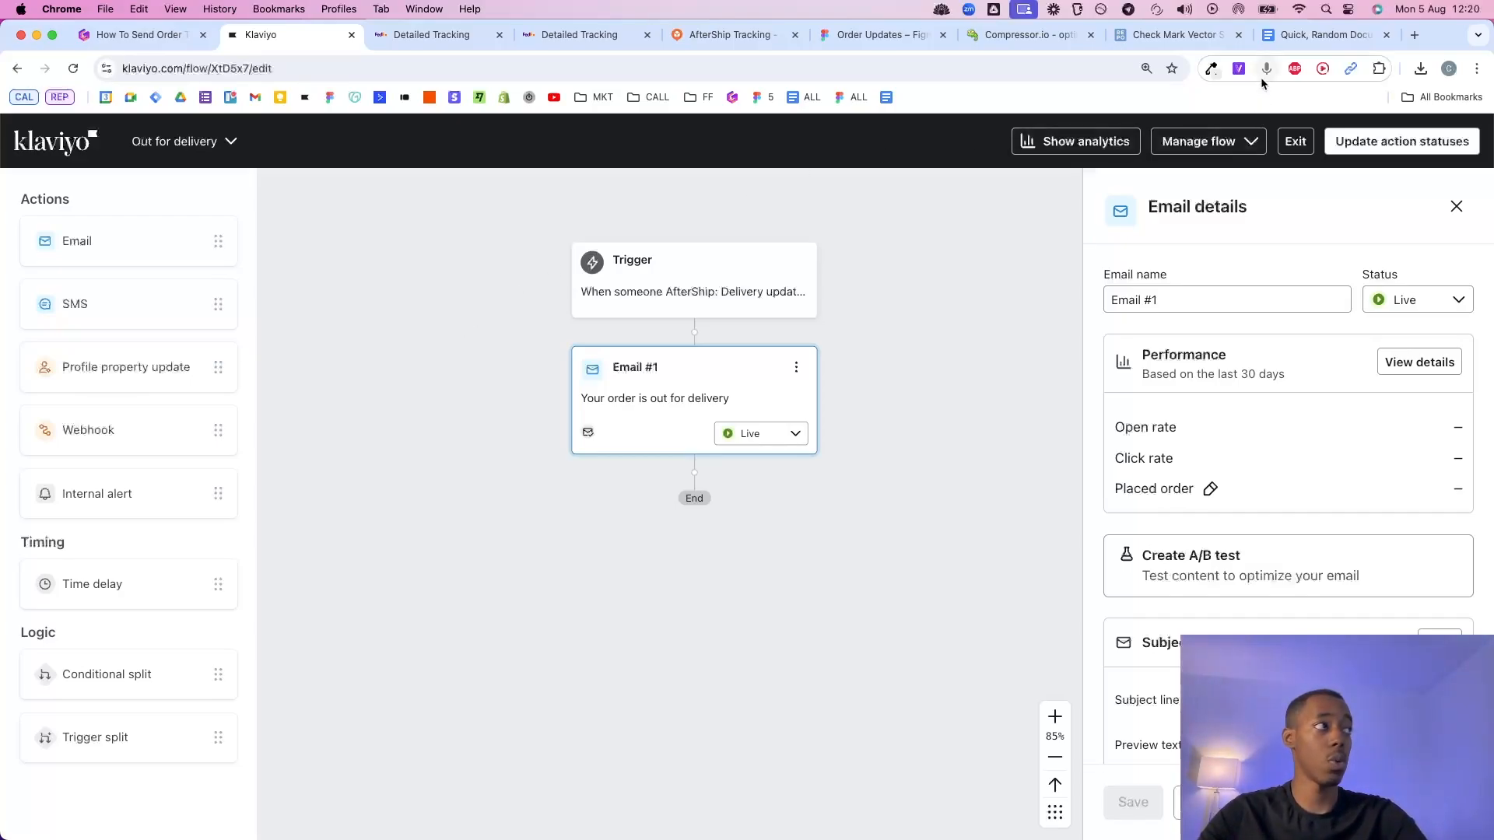
Place the Google Docs tab beside the Klaviyo tab and review the transactional request message and its flow ID lines.
{"action": "left_click_drag", "start_coordinate": [1323, 35], "coordinate": [462, 37]}
{"action": "left_click", "coordinate": [626, 293]}
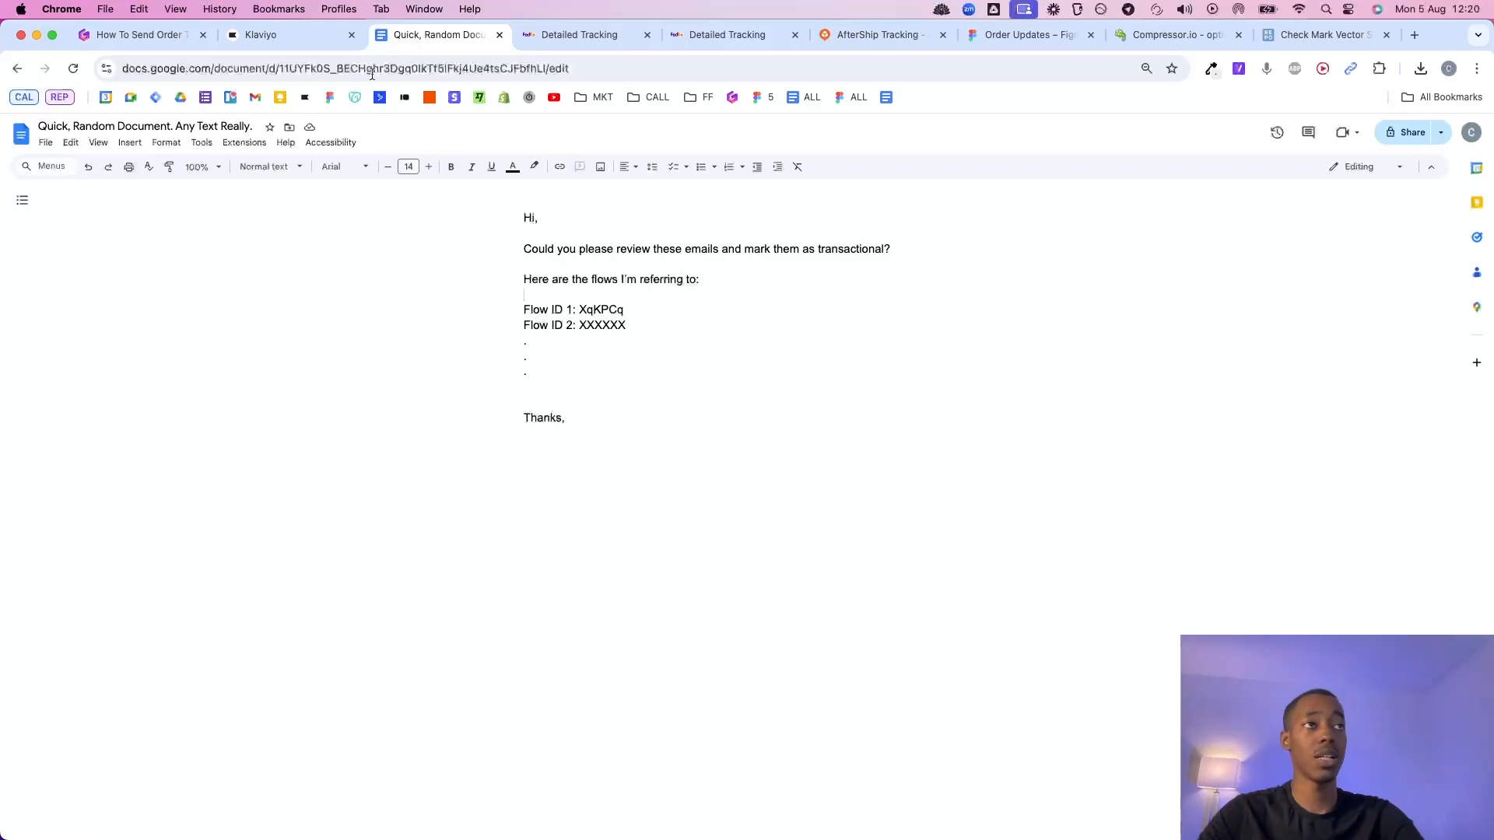
{"action": "left_click_drag", "start_coordinate": [522, 220], "coordinate": [625, 476]}
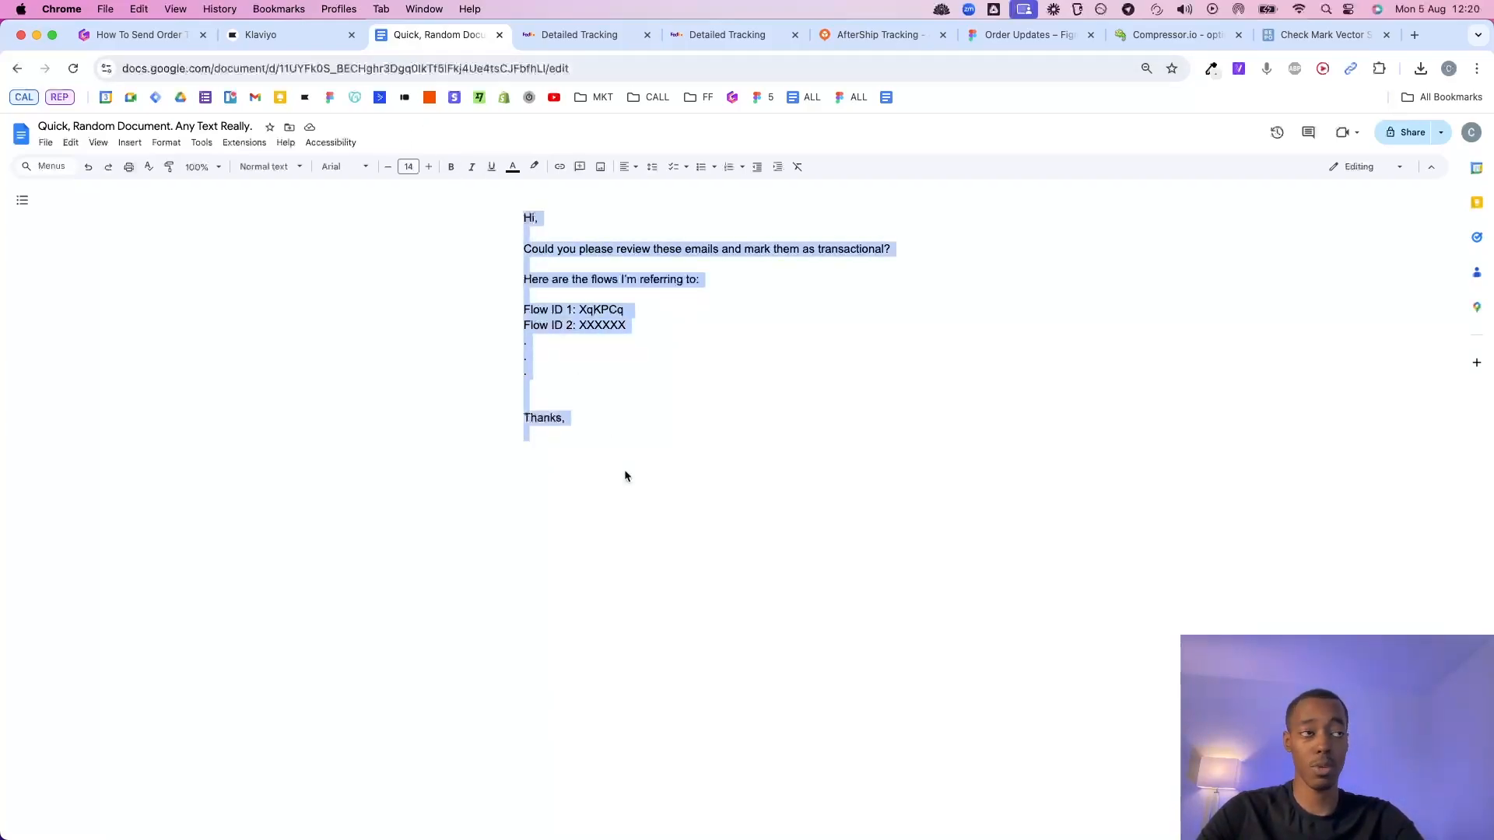
{"action": "left_click", "coordinate": [583, 311]}
{"action": "left_click_drag", "start_coordinate": [528, 296], "coordinate": [592, 387]}
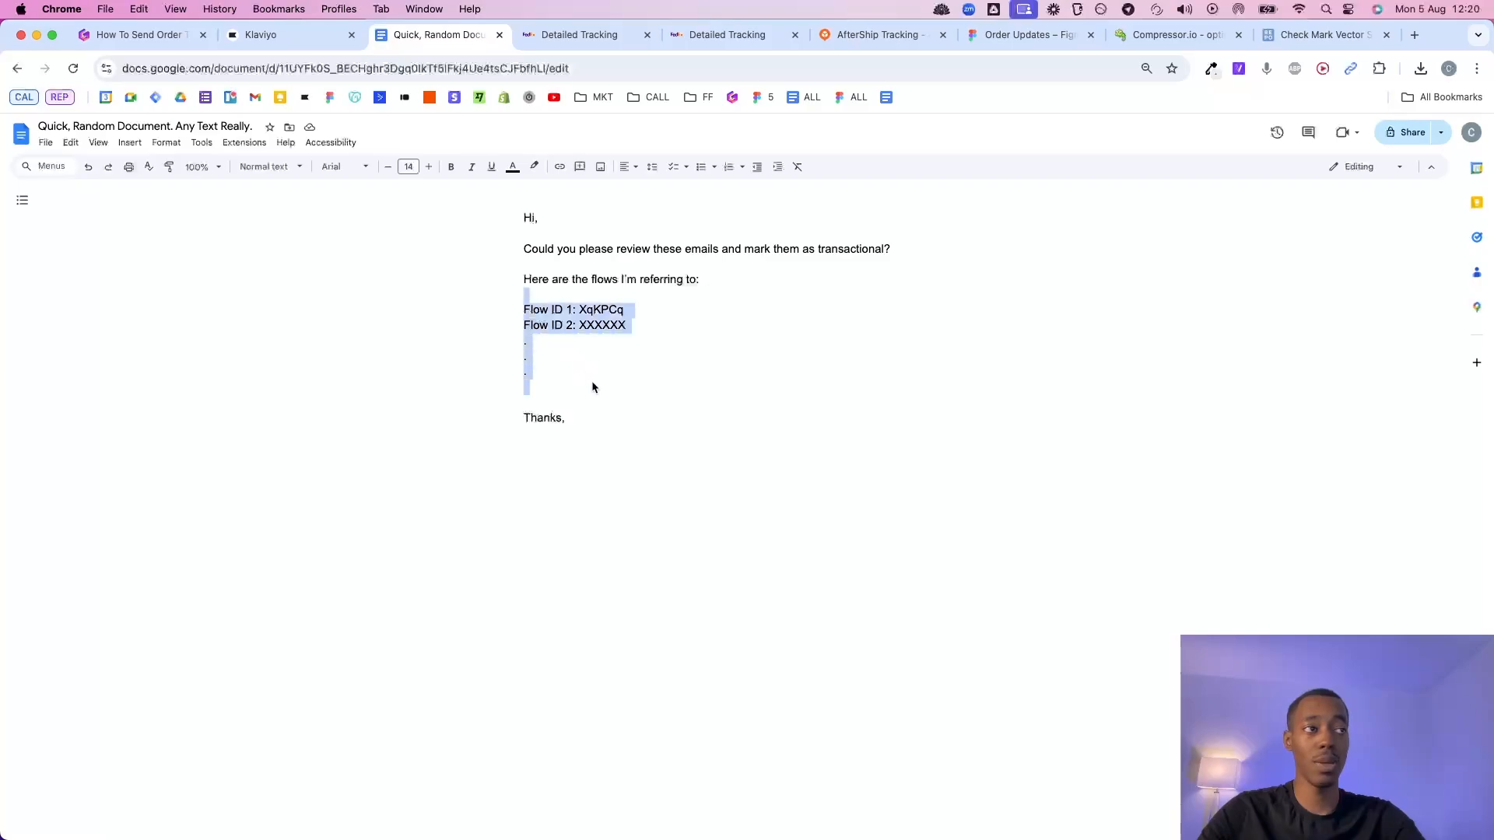
Switch back to the Klaviyo flow and highlight the flow ID in its web address.
{"action": "left_click", "coordinate": [280, 35]}
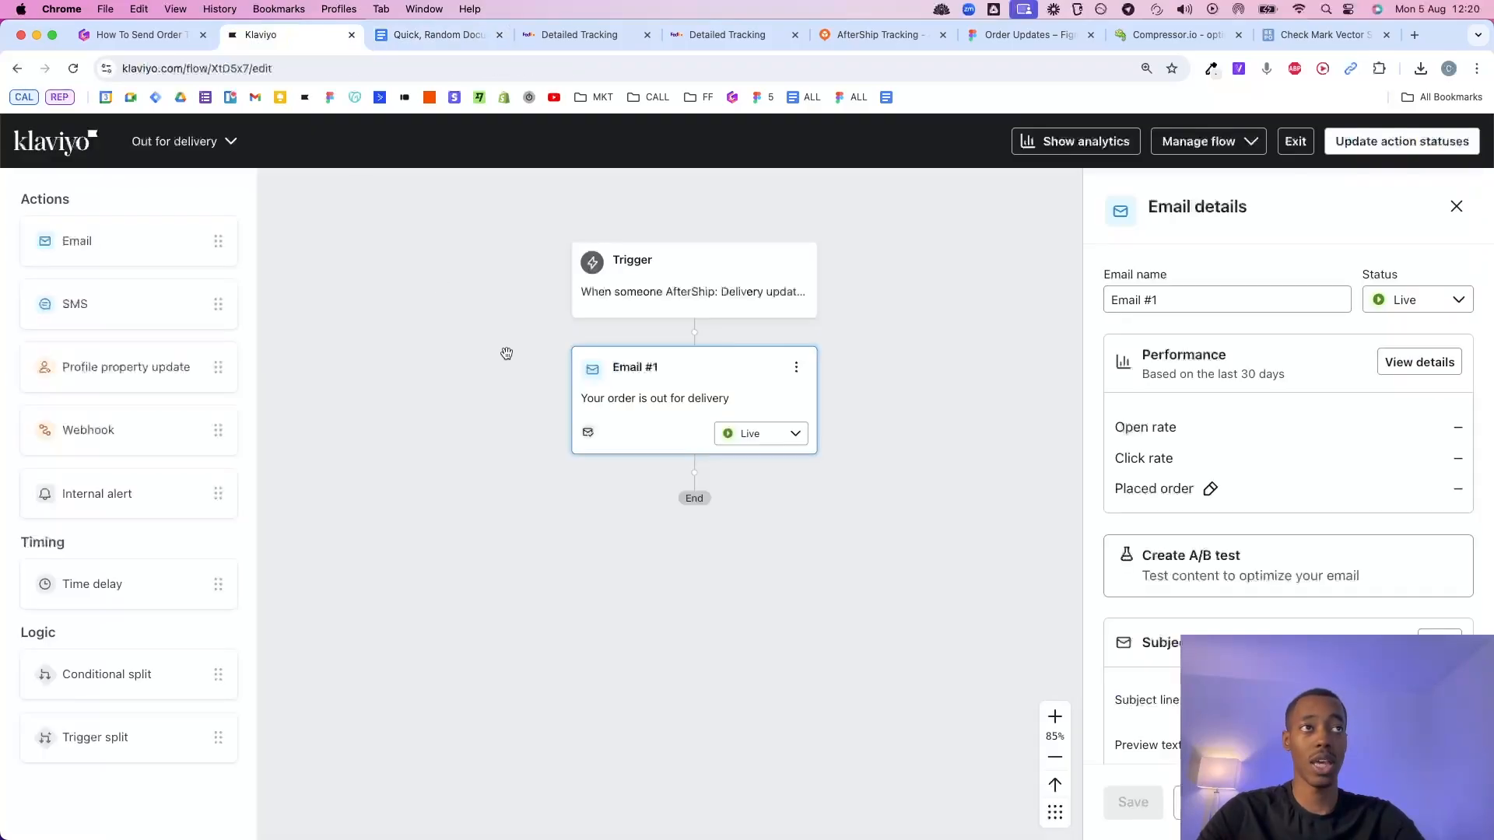
{"action": "double_click", "coordinate": [227, 69]}
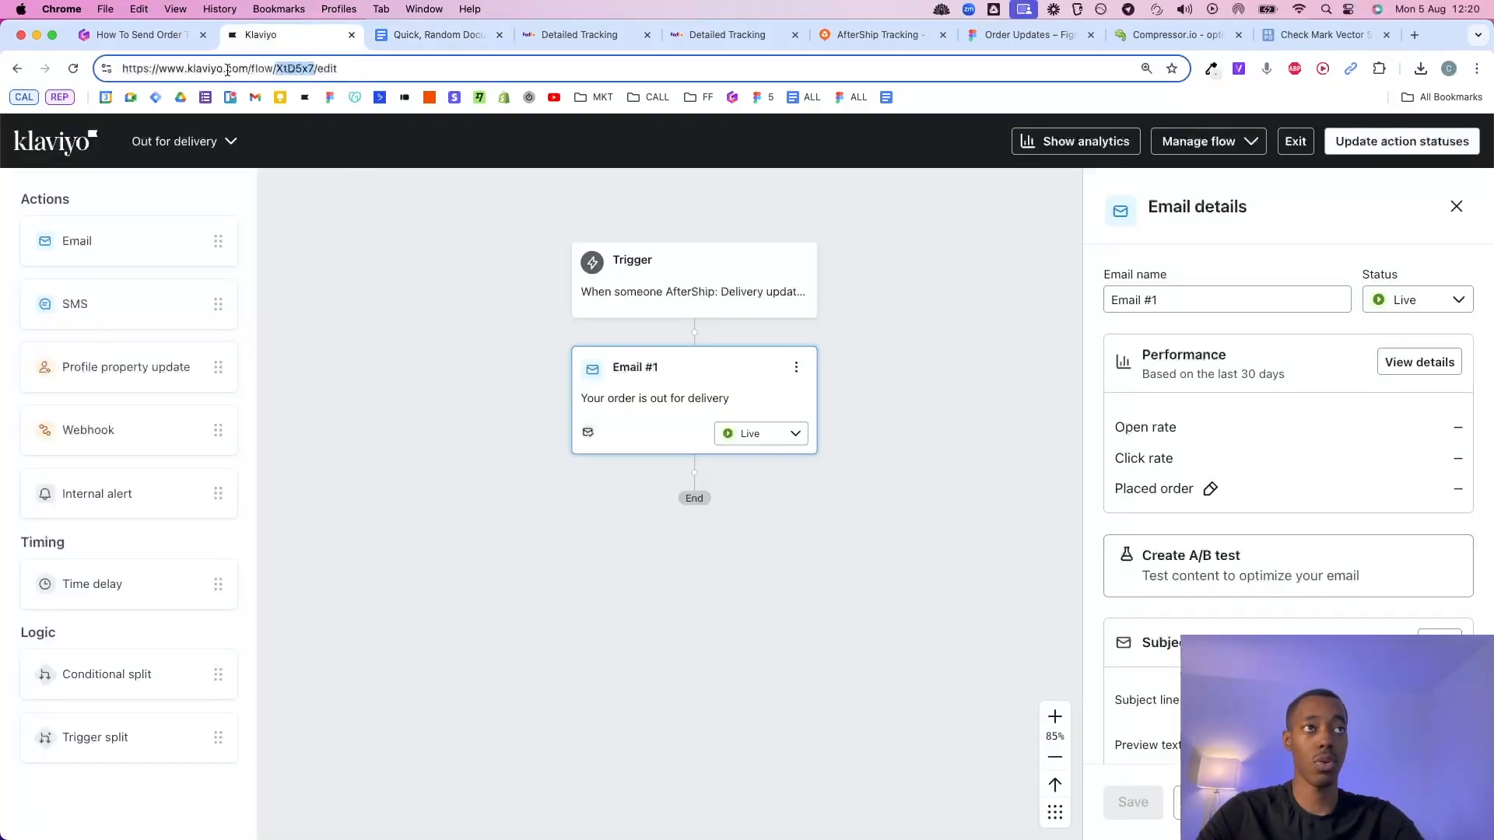
{"action": "left_click", "coordinate": [444, 307]}
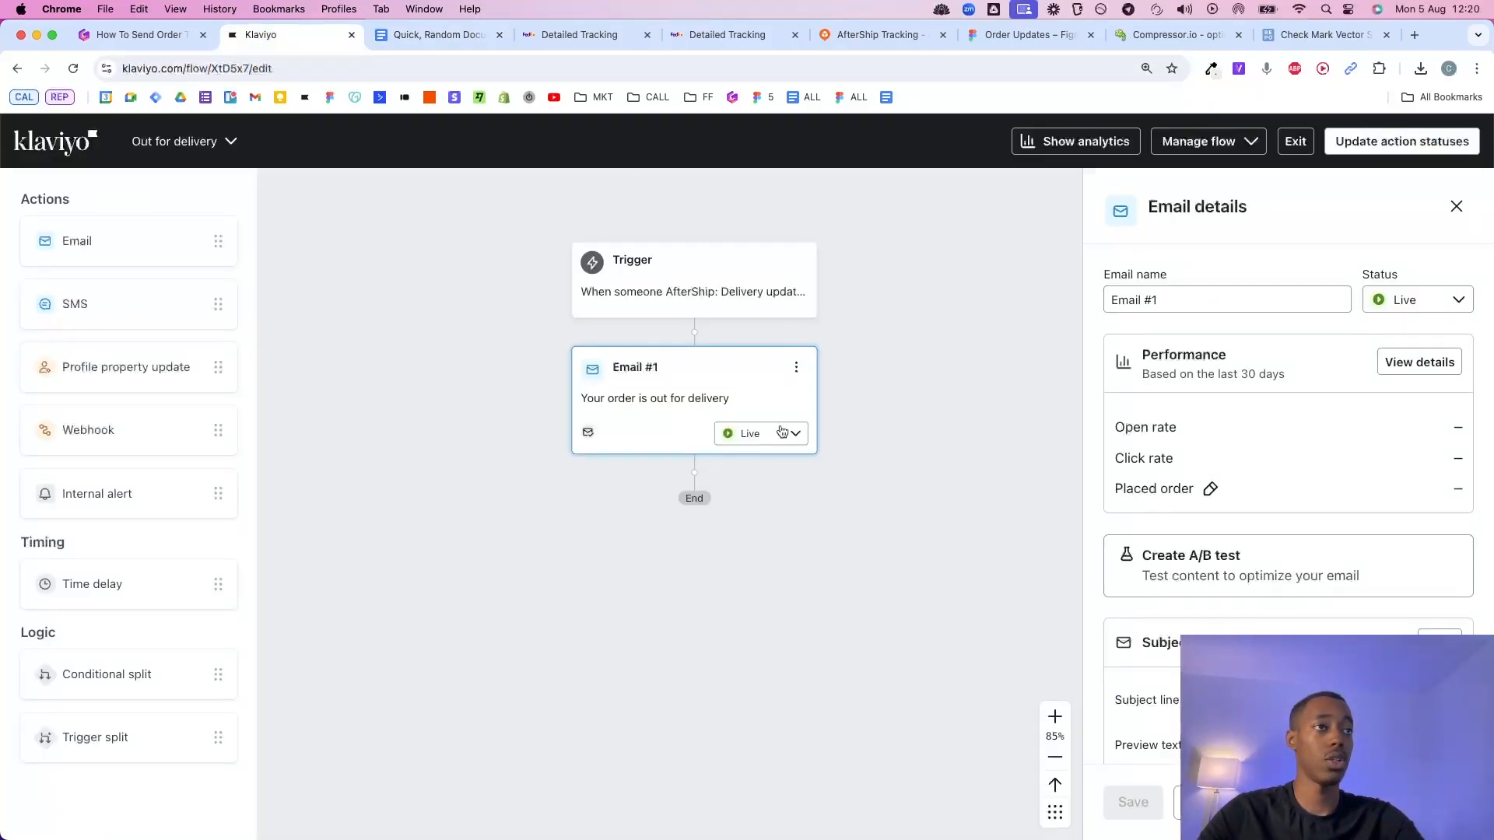
{"action": "left_click", "coordinate": [232, 72]}
{"action": "double_click", "coordinate": [232, 72]}
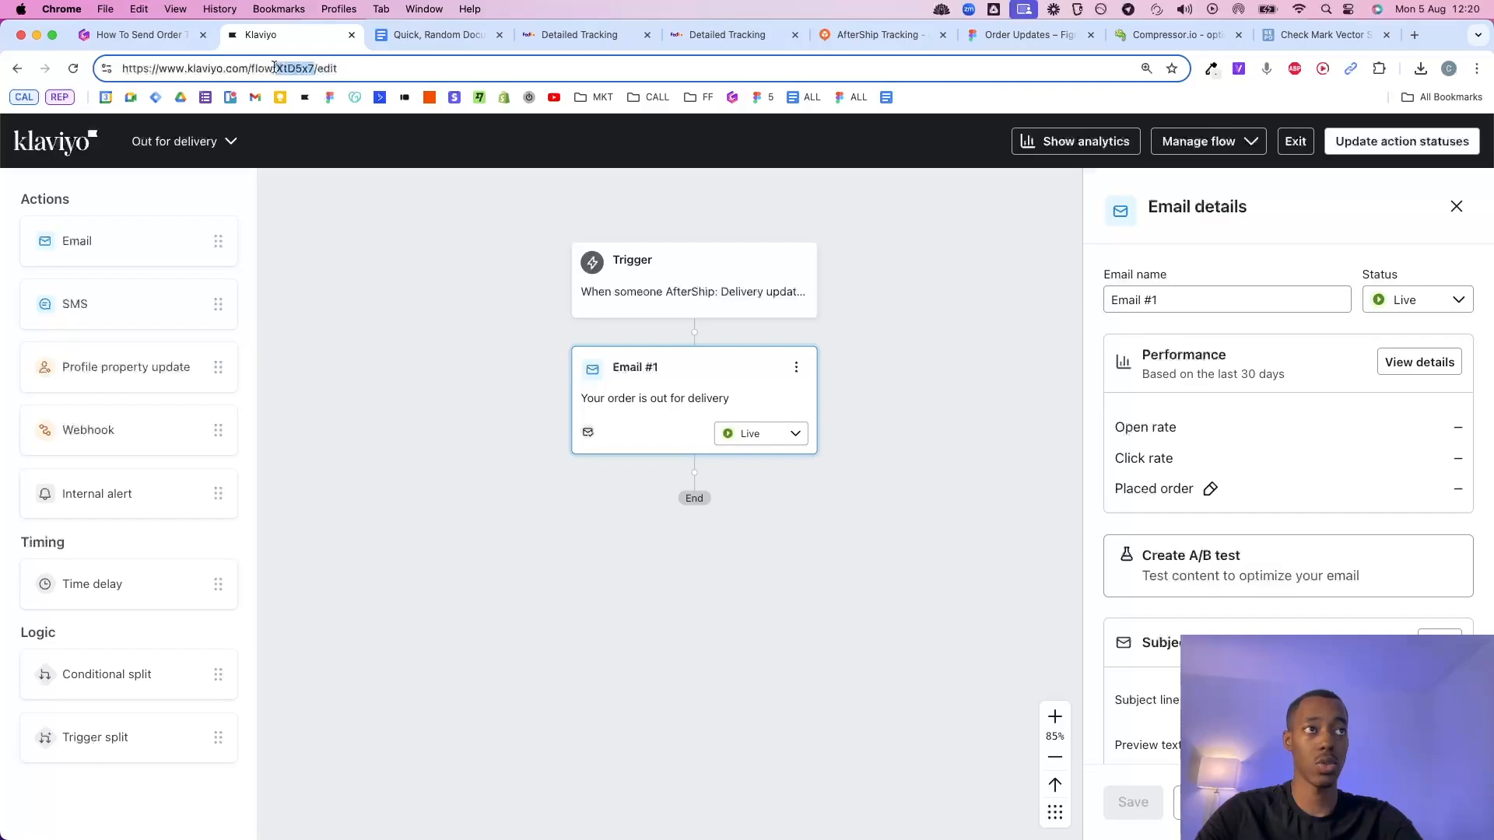
Switch to the Google Docs message, replace the Flow ID 1 placeholder with the copied flow ID XtD5x7, and select the Flow ID 2 placeholder.
{"action": "left_click", "coordinate": [436, 34]}
{"action": "double_click", "coordinate": [595, 309]}
{"action": "key", "text": "super+v"}
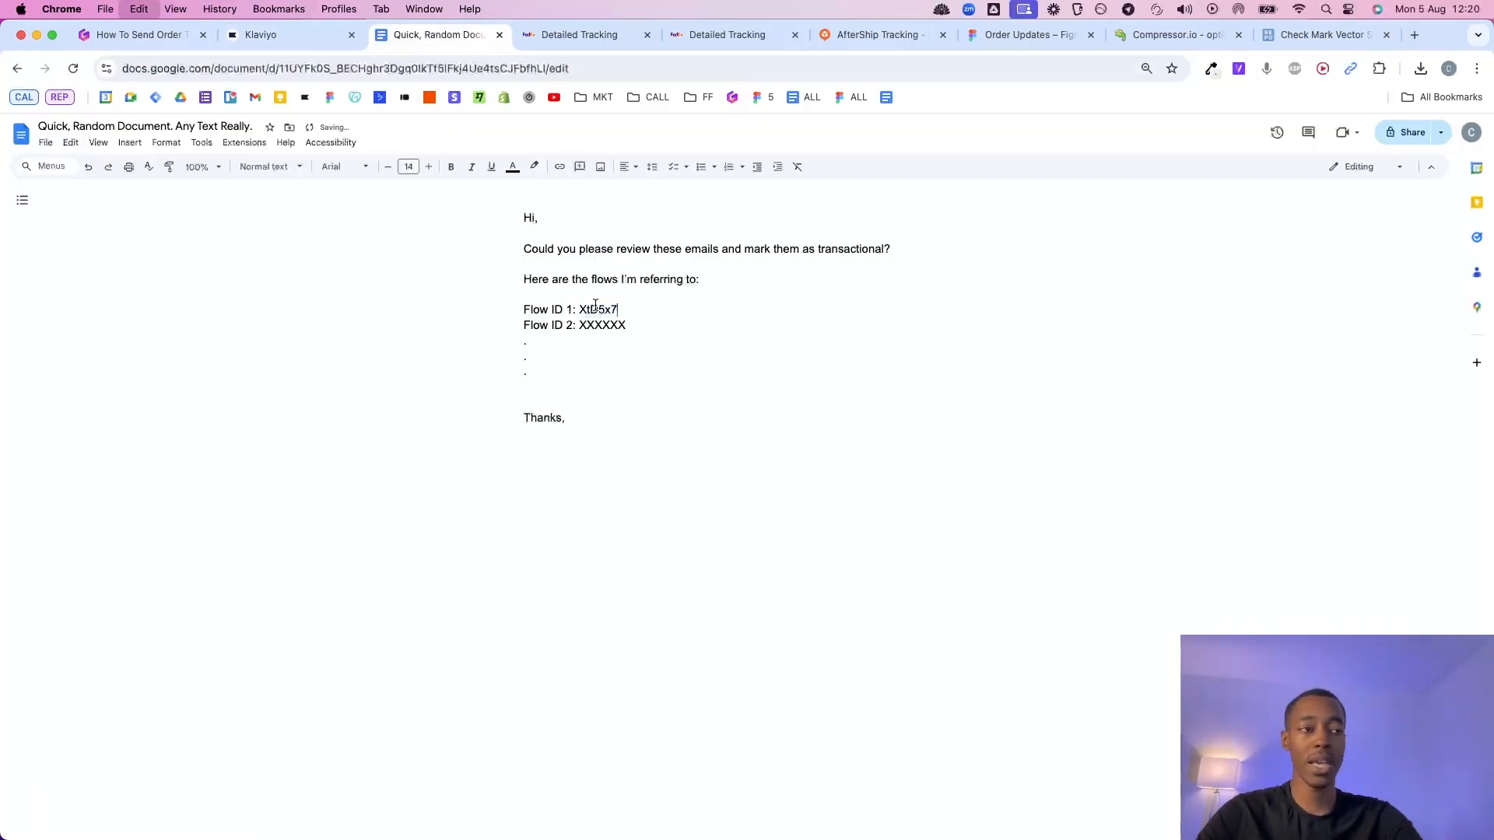
{"action": "double_click", "coordinate": [608, 324]}
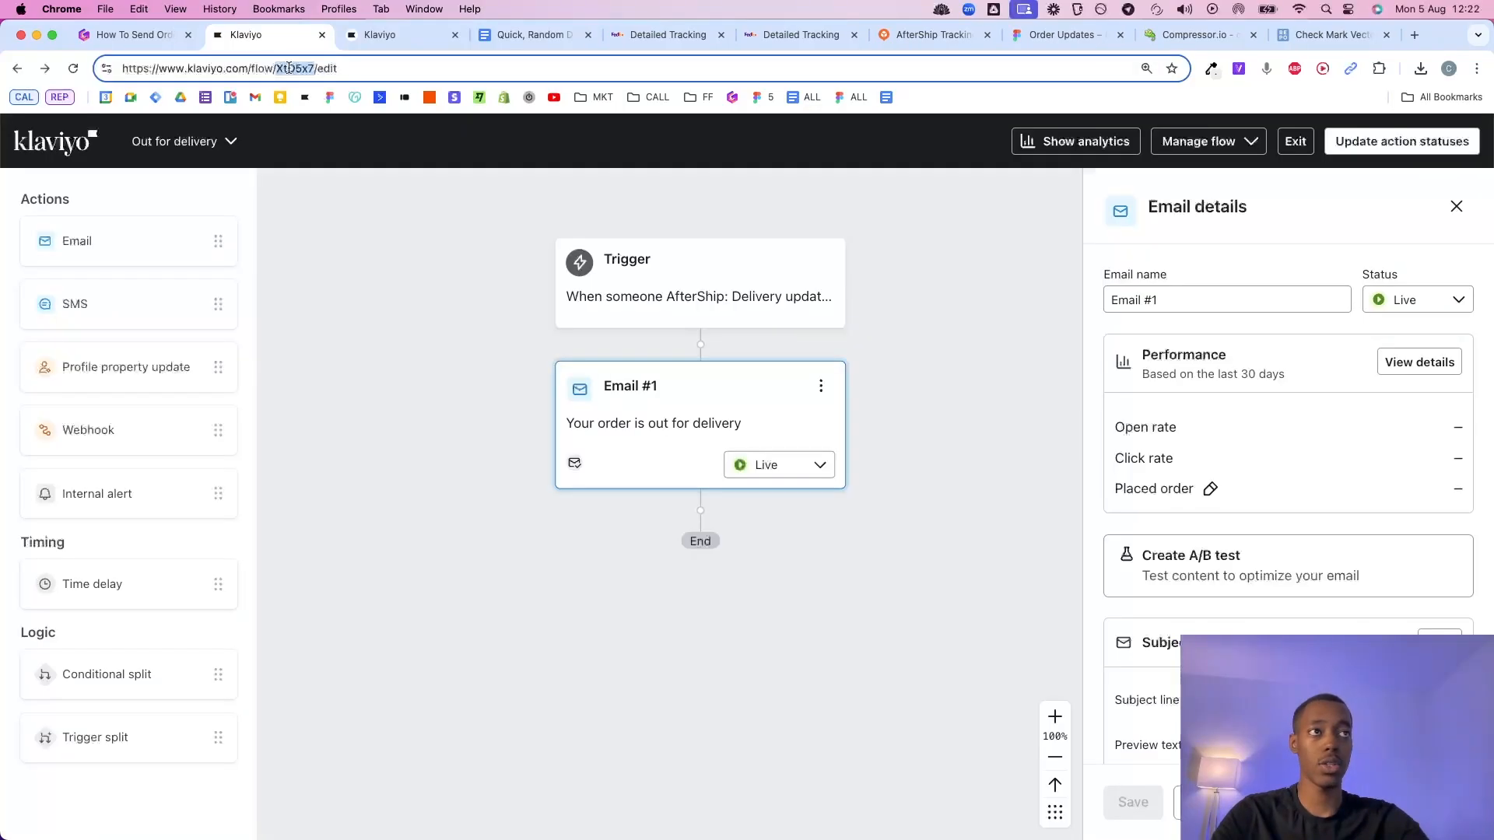
{"action": "left_click", "coordinate": [529, 34]}
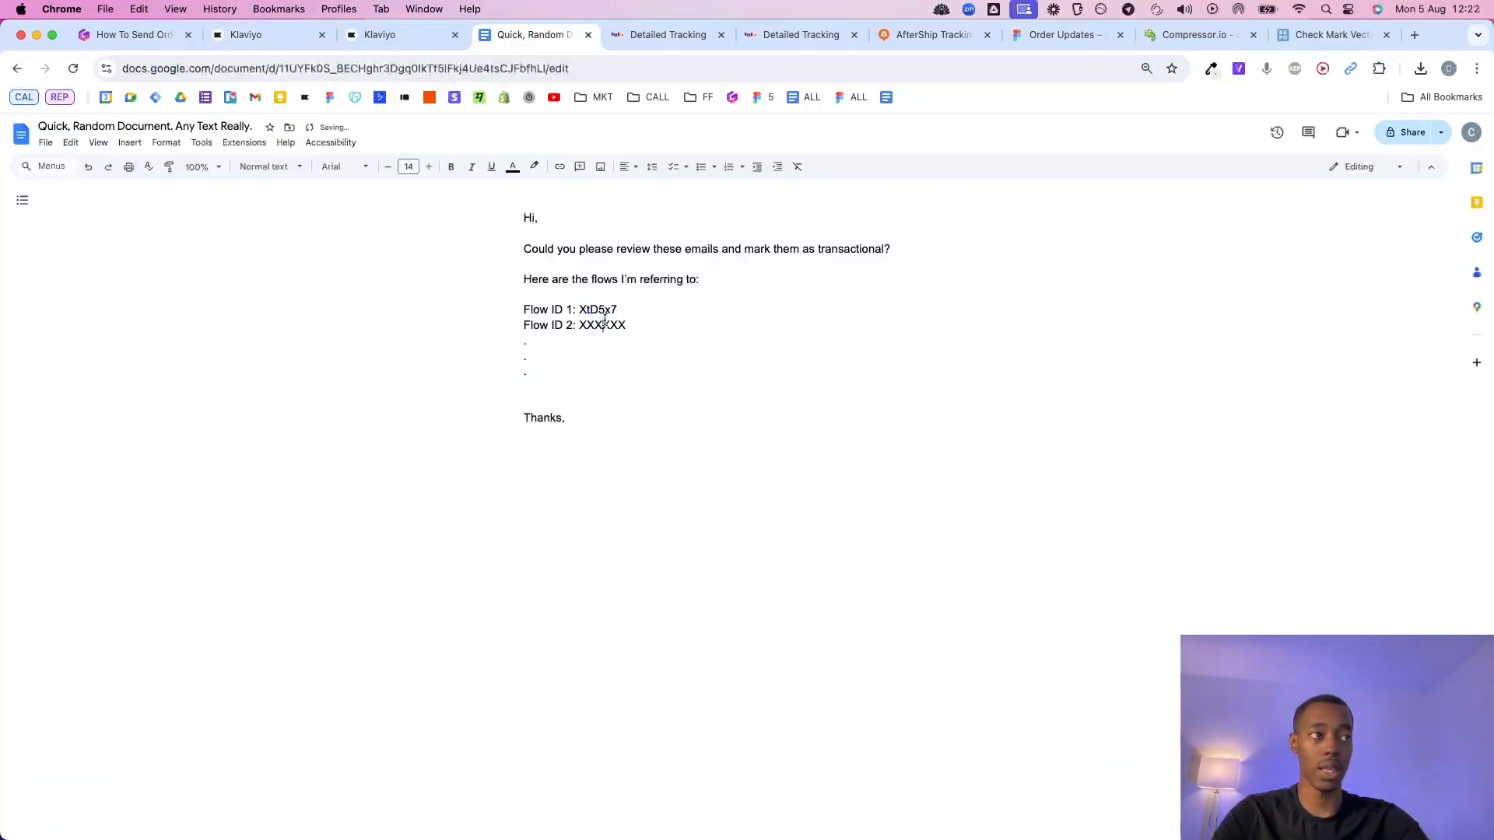
{"action": "double_click", "coordinate": [605, 322]}
Exit the "Out for delivery" flow in Klaviyo and review the further assistance options on the Klaviyo support page.
{"action": "left_click", "coordinate": [393, 34]}
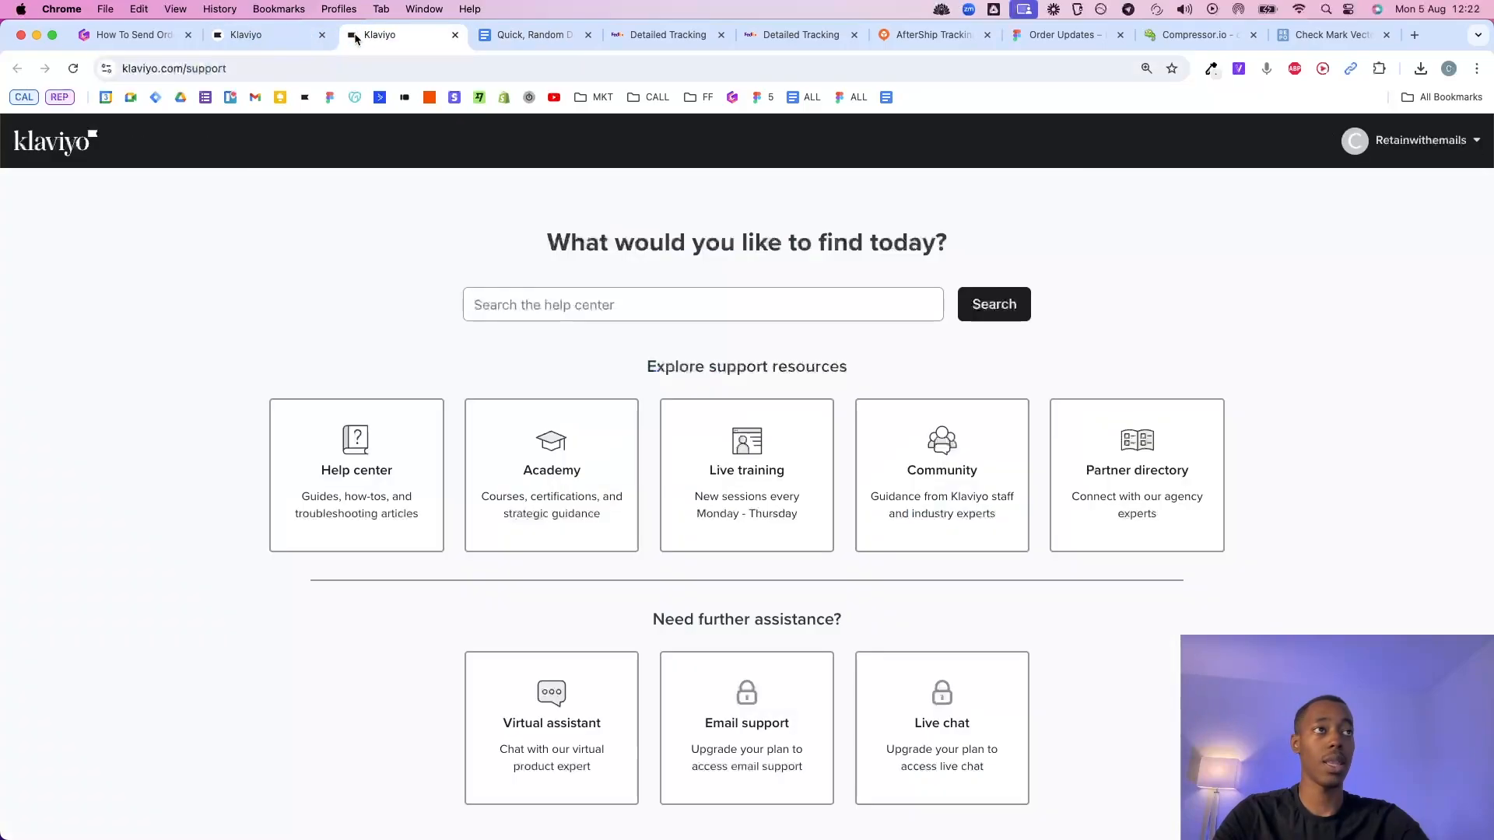
{"action": "left_click", "coordinate": [245, 34]}
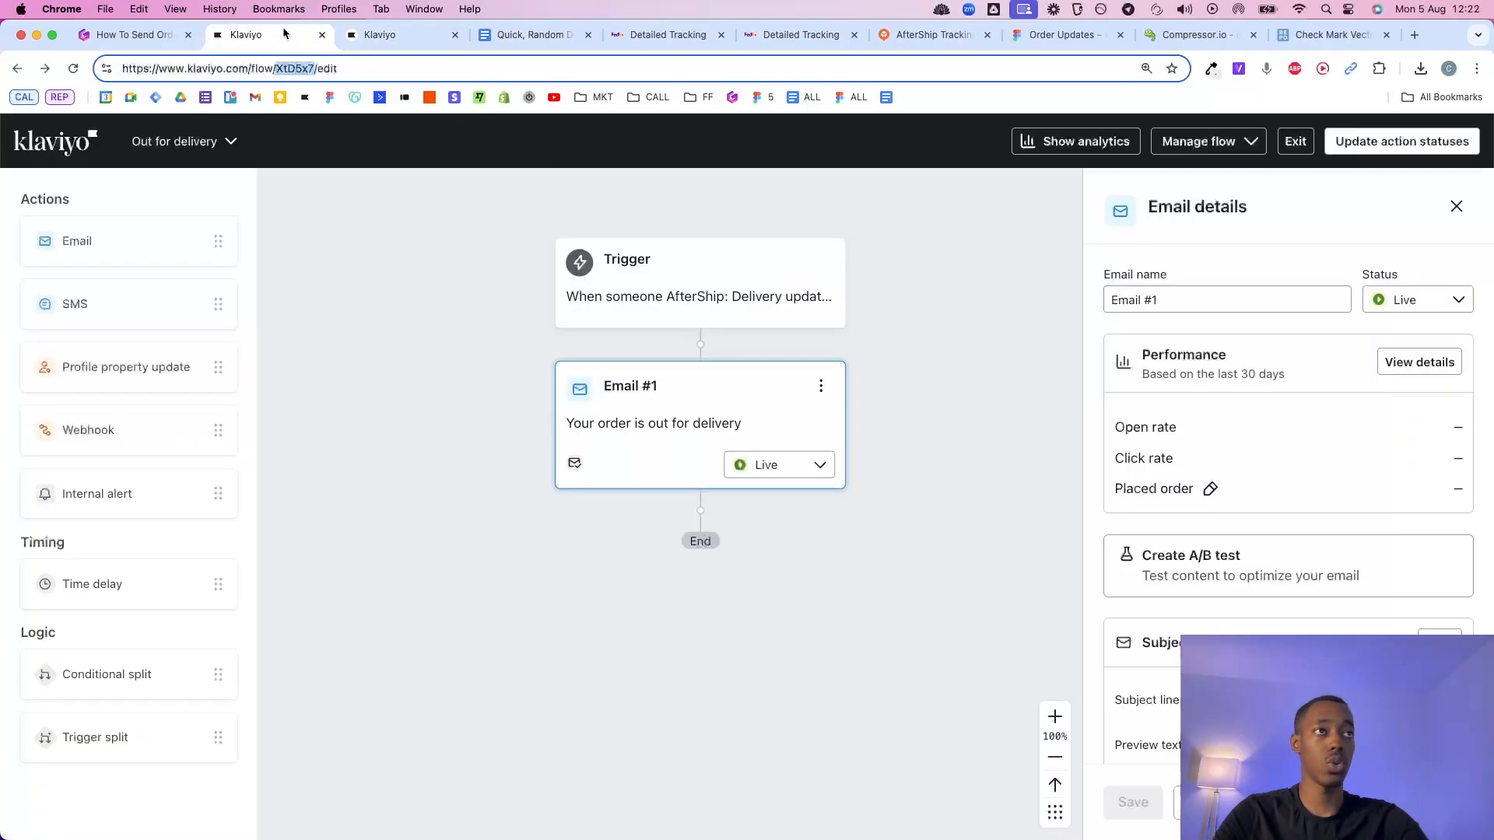
{"action": "left_click", "coordinate": [1292, 141]}
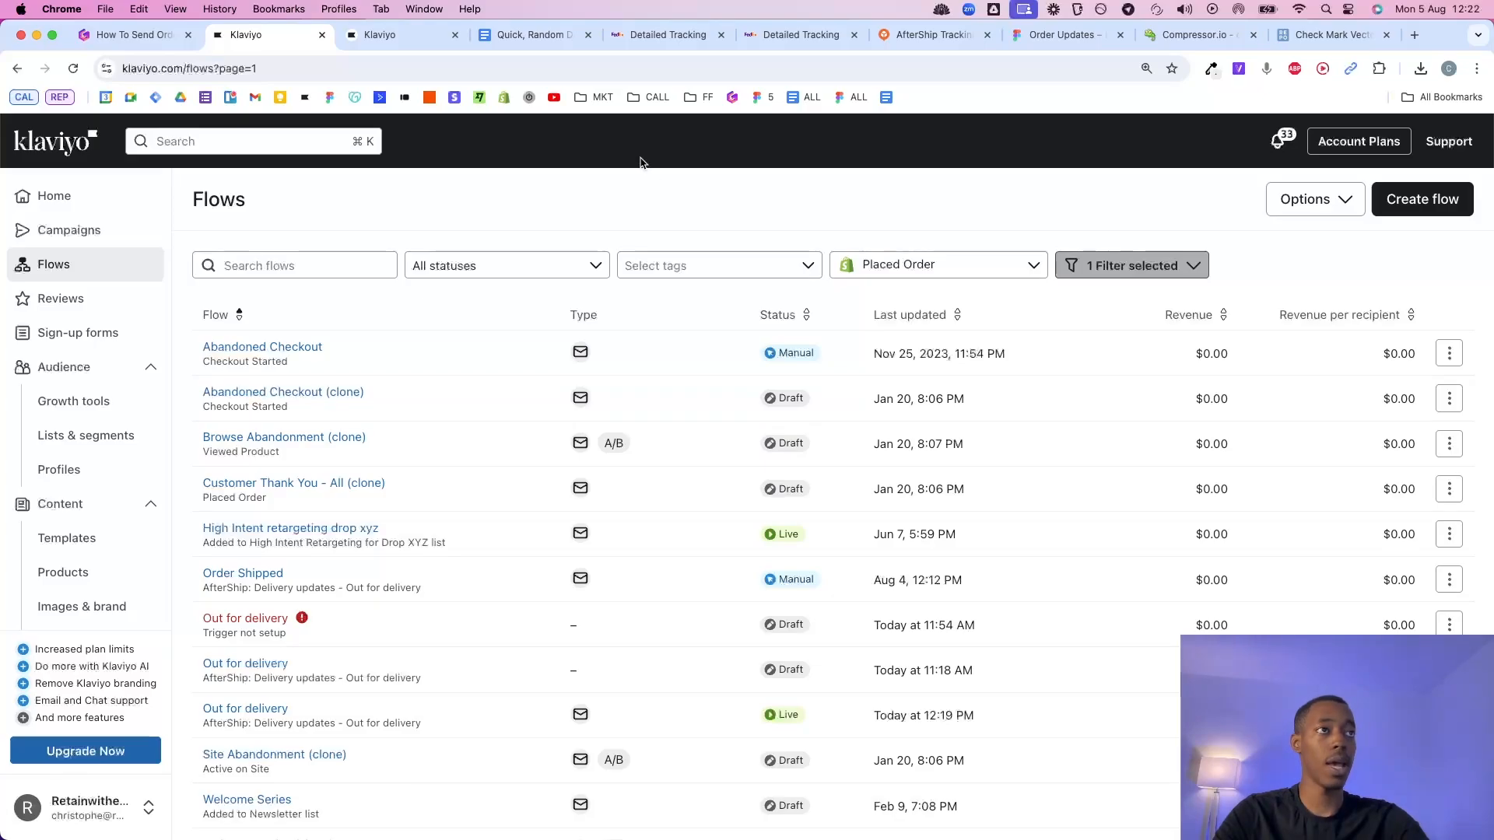
{"action": "left_click", "coordinate": [426, 39]}
{"action": "scroll", "coordinate": [747, 544], "scroll_direction": "down", "scroll_amount": 3}
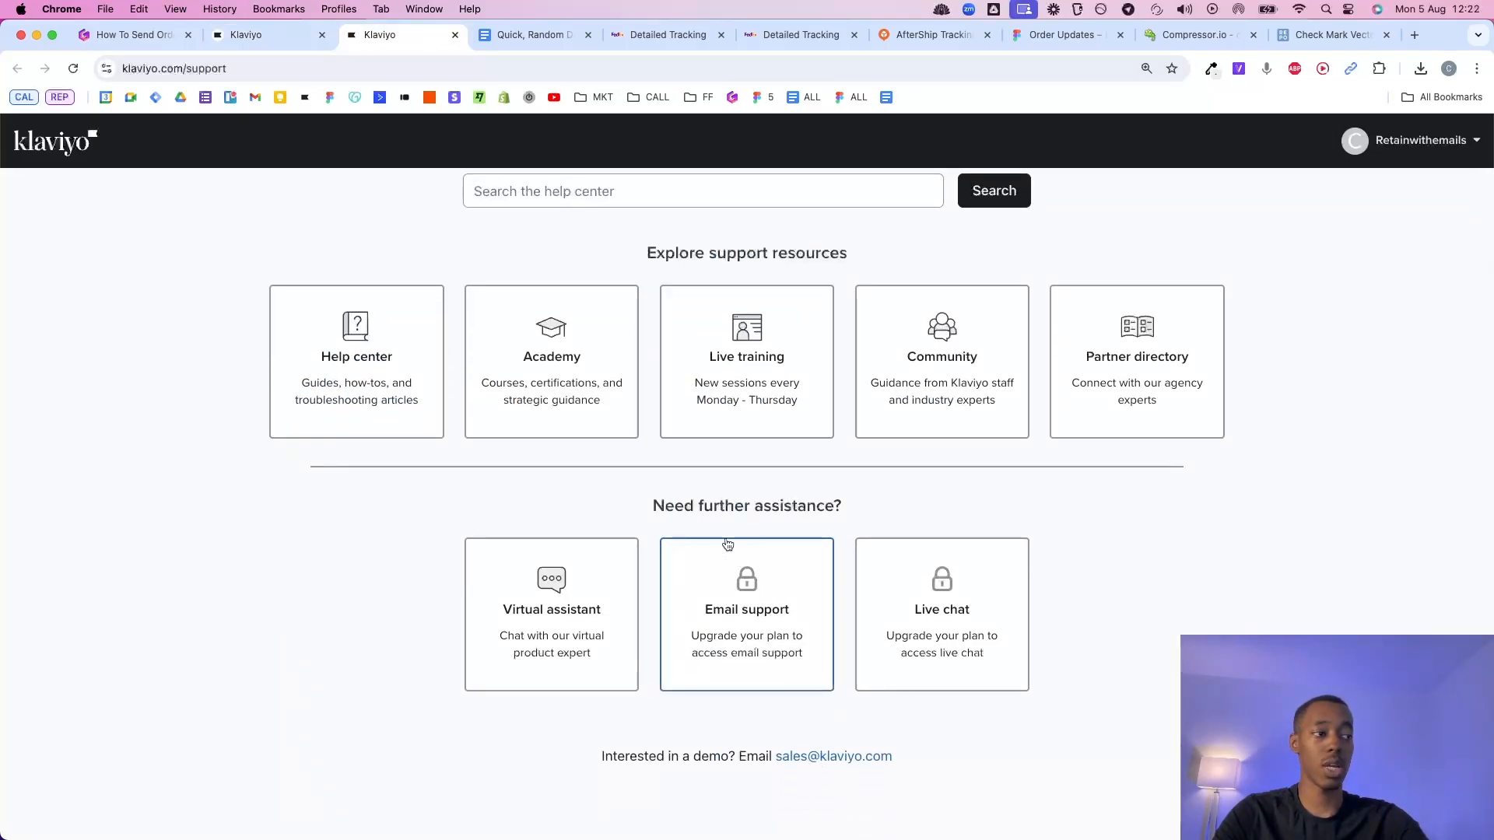
Return to the Google Docs message and highlight the full transactional request text from greeting to sign-off.
{"action": "left_click", "coordinate": [523, 52]}
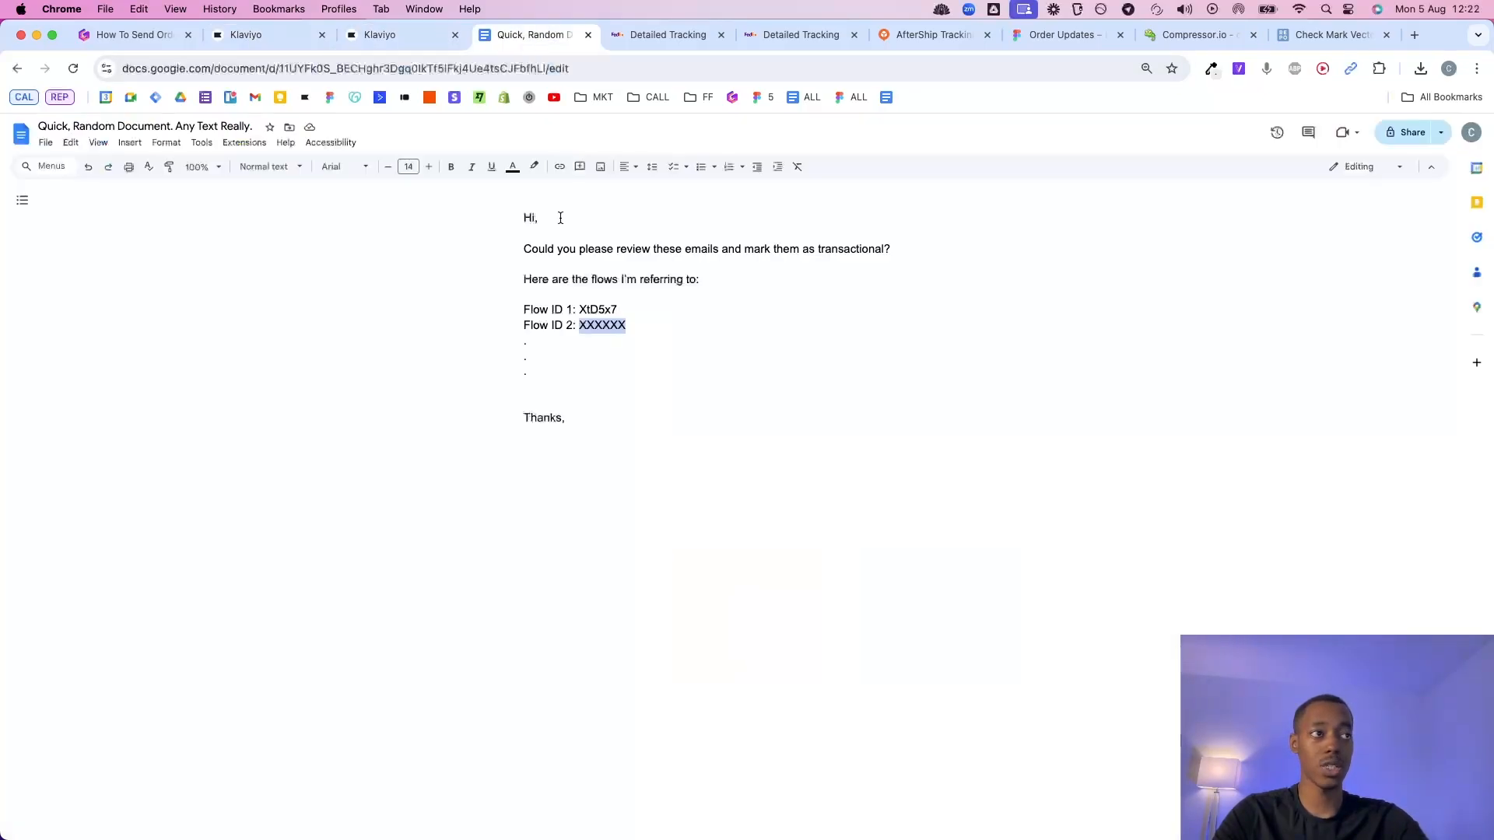
{"action": "left_click_drag", "start_coordinate": [525, 218], "coordinate": [607, 423]}
{"action": "left_click", "coordinate": [616, 470]}
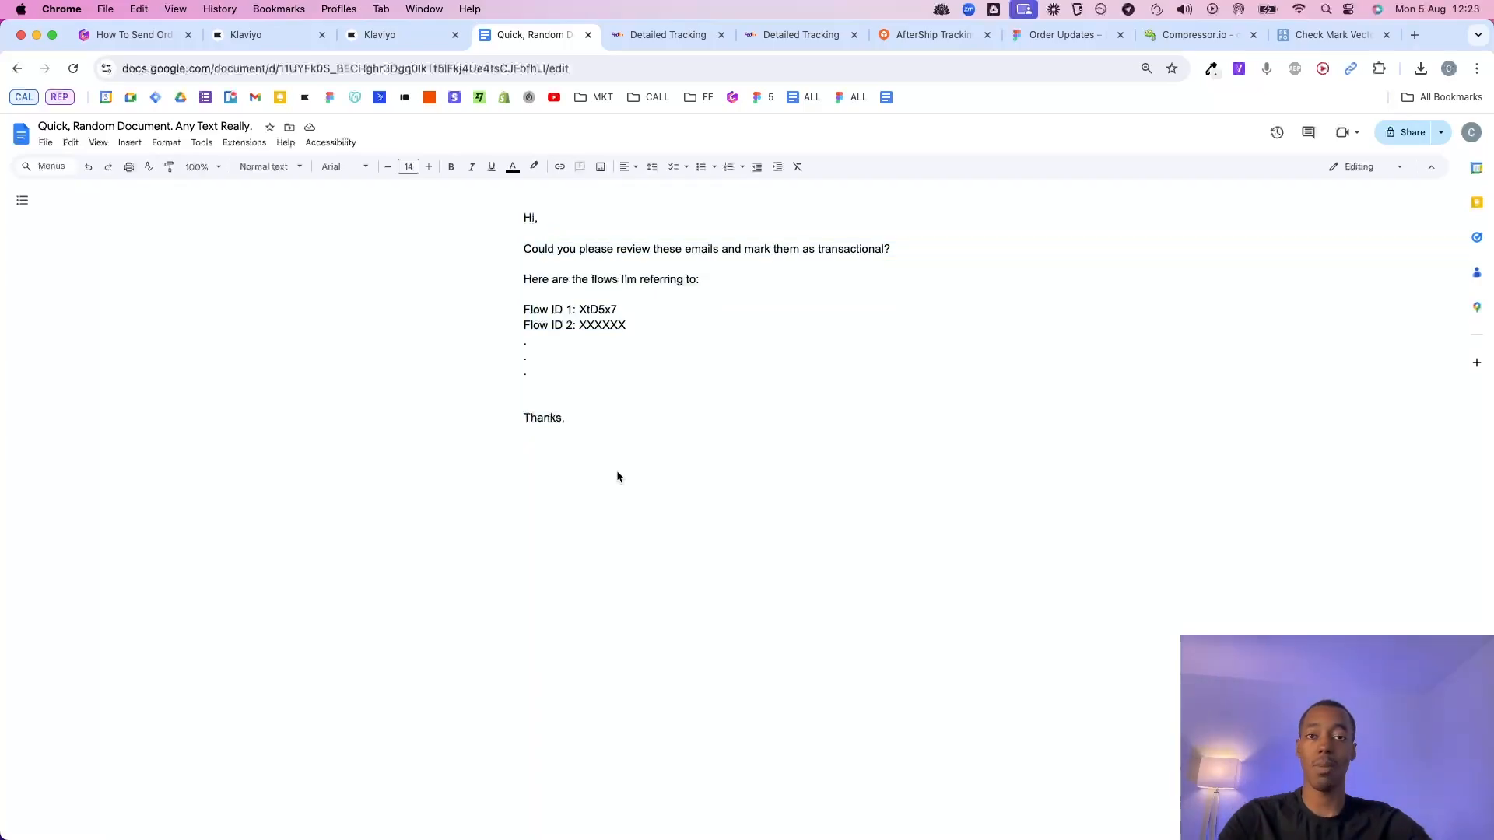
{"action": "key", "text": "cmd+a"}
{"action": "left_click", "coordinate": [649, 427]}
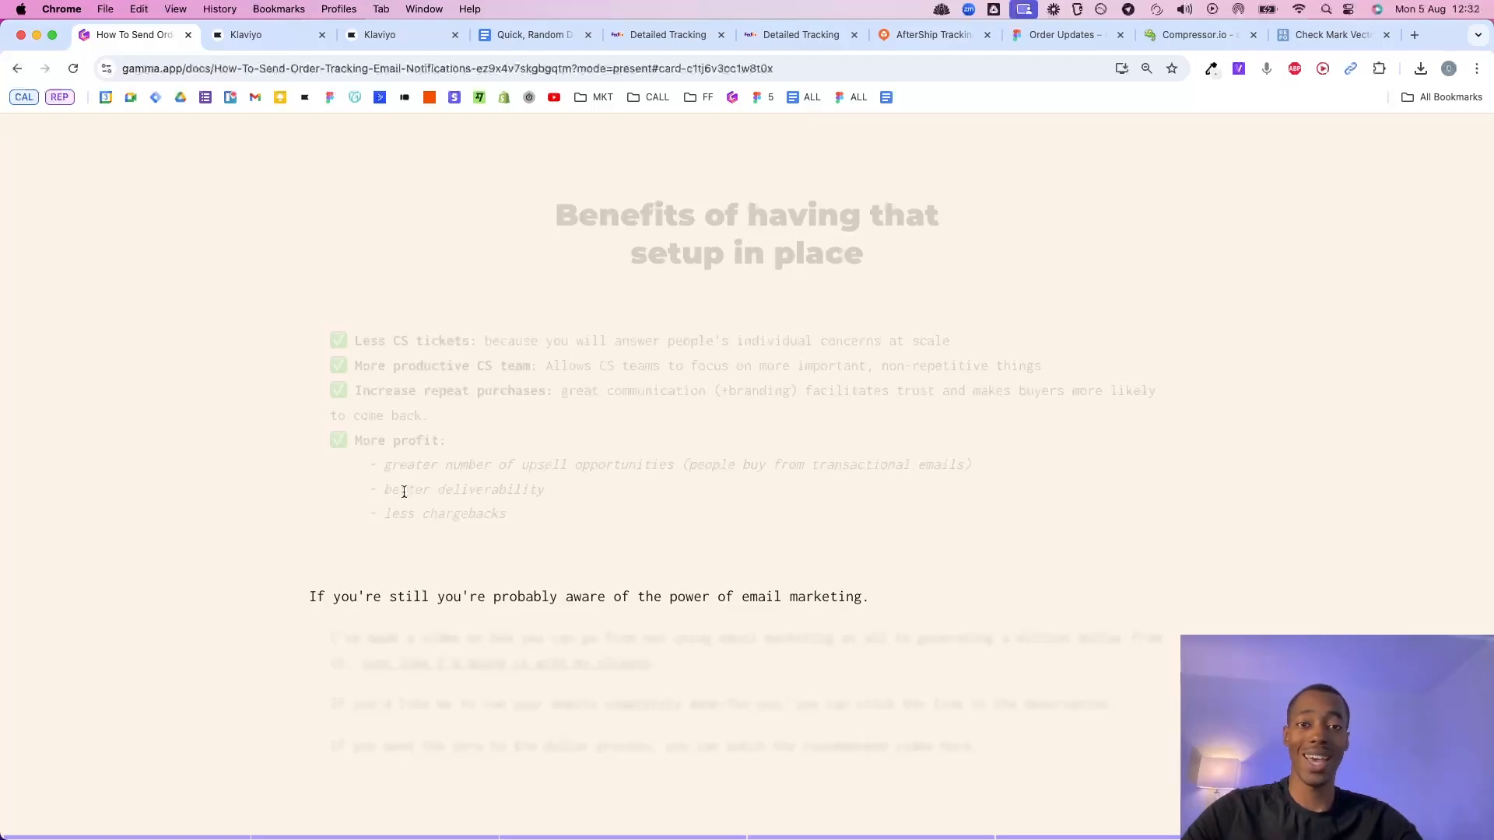
Advance the Gamma presentation's "Benefits of having that setup in place" card through the video mention to the done-for-you email offer.
{"action": "key", "text": "Down"}
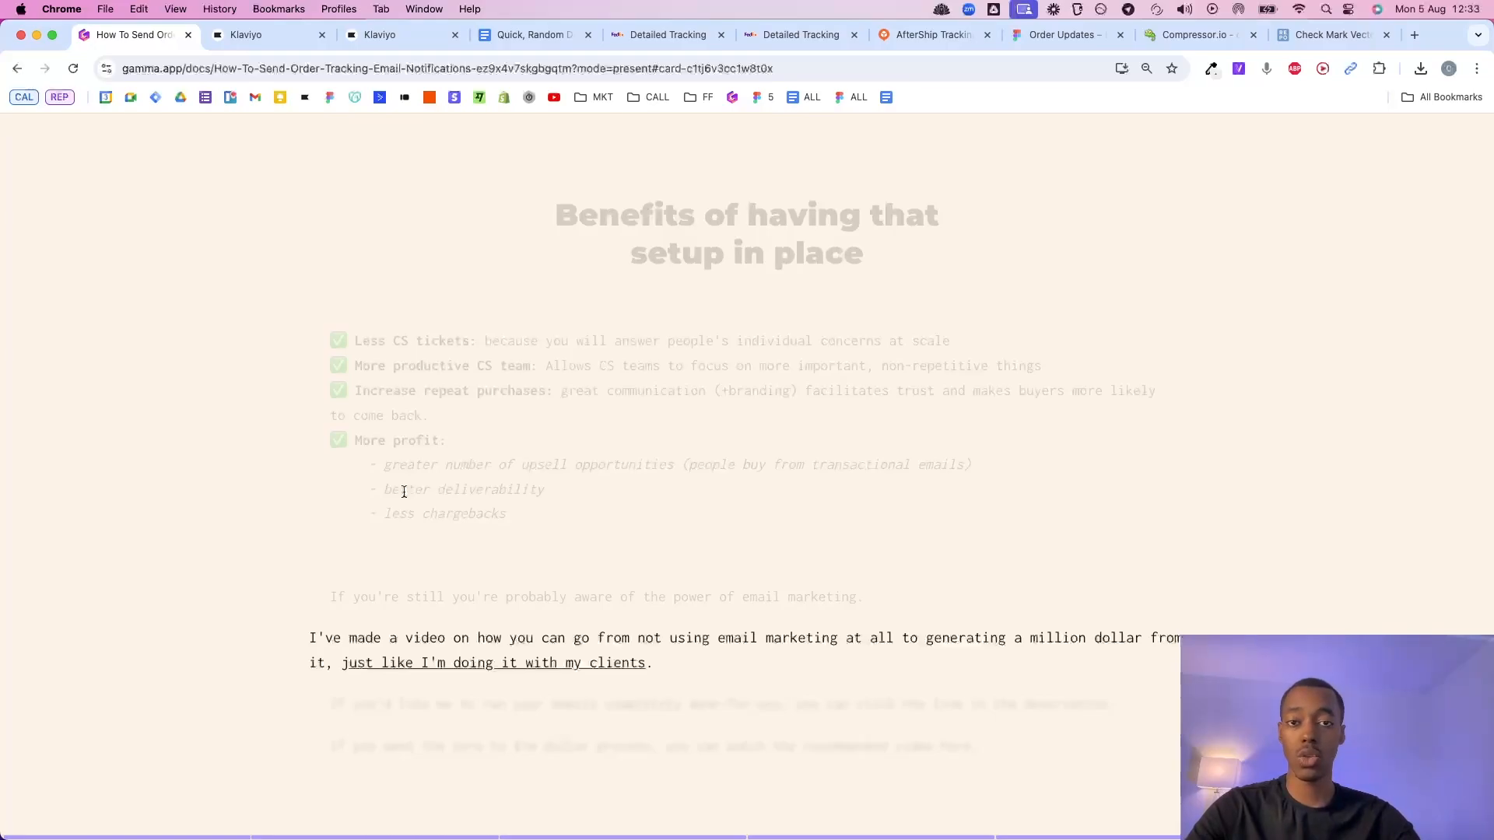
{"action": "key", "text": "Down"}
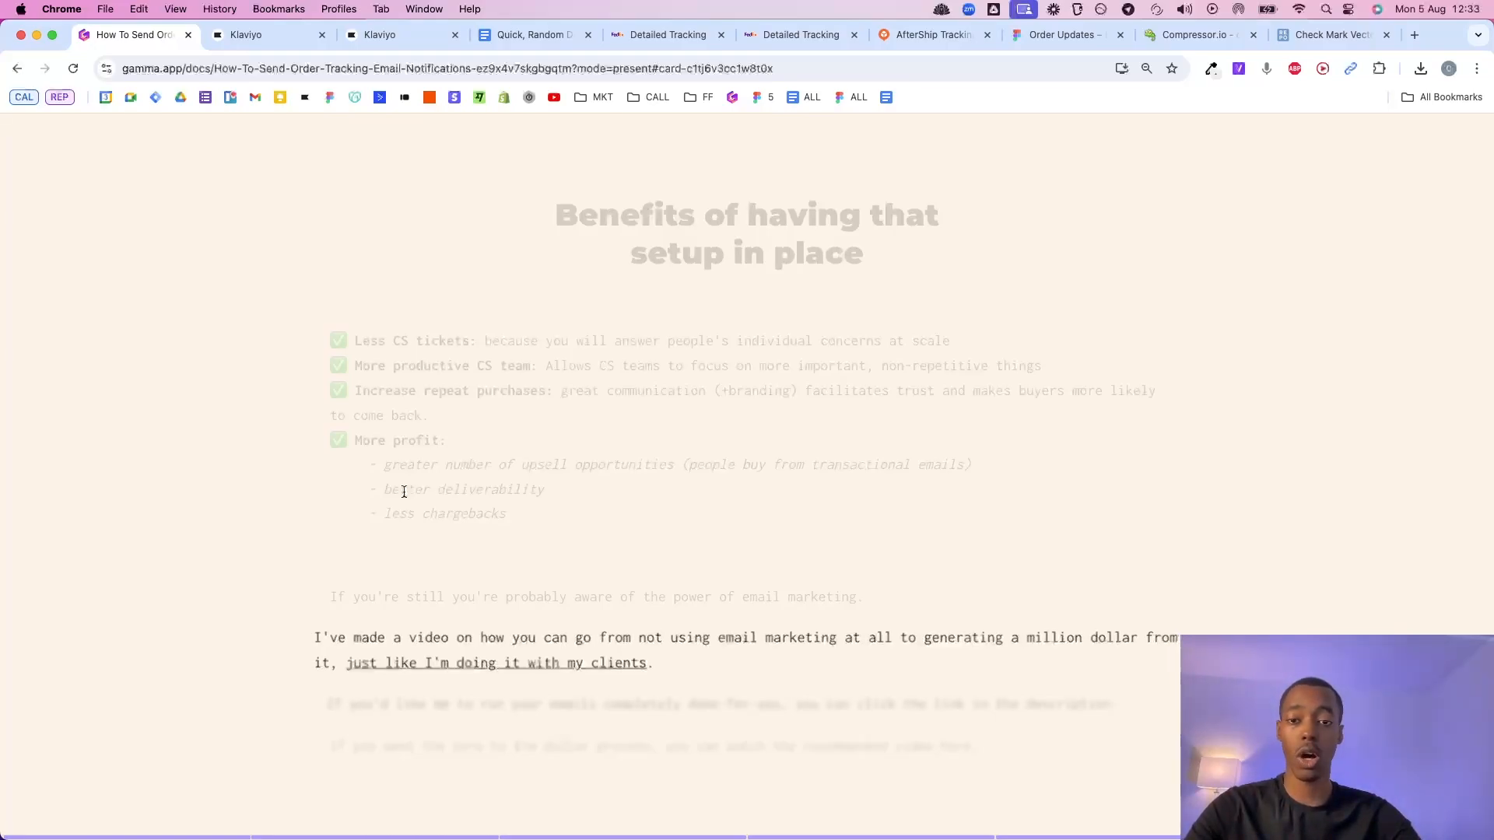